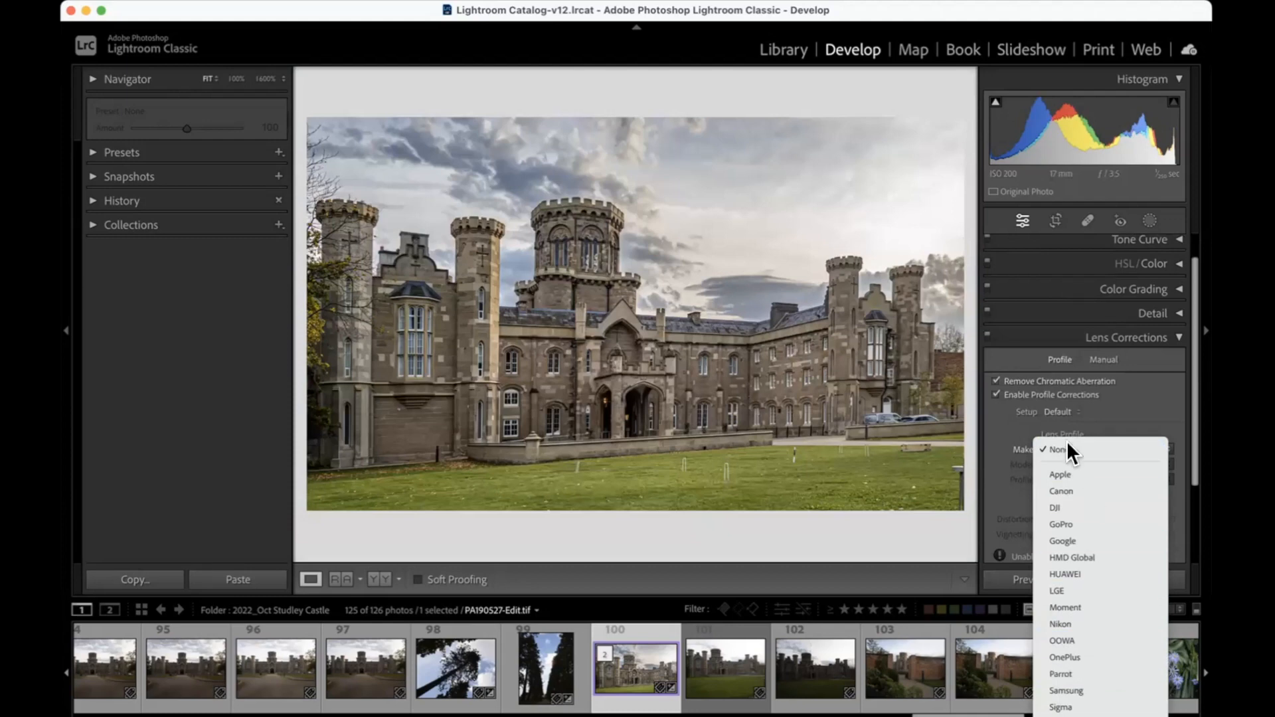
Step: Turn off Remove Chromatic Aberration and Enable Profile Corrections, and switch to the manual lens corrections
left_click(996, 393)
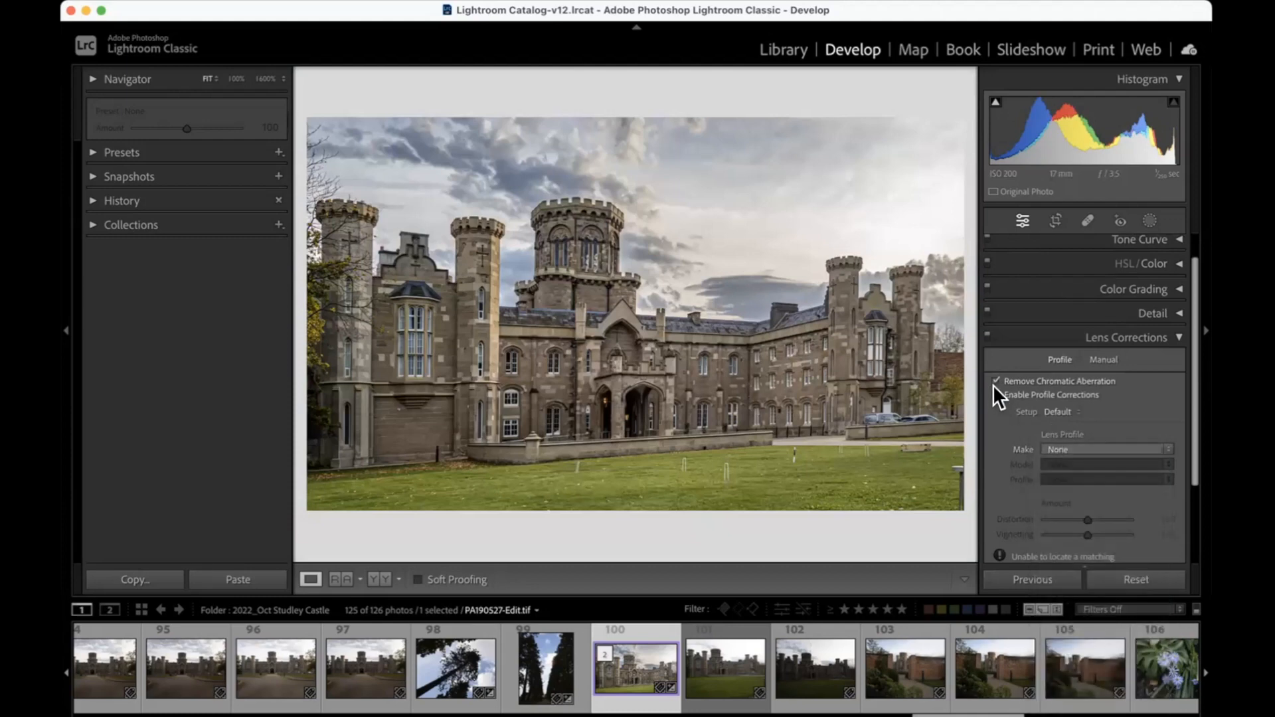
left_click(995, 390)
left_click(995, 380)
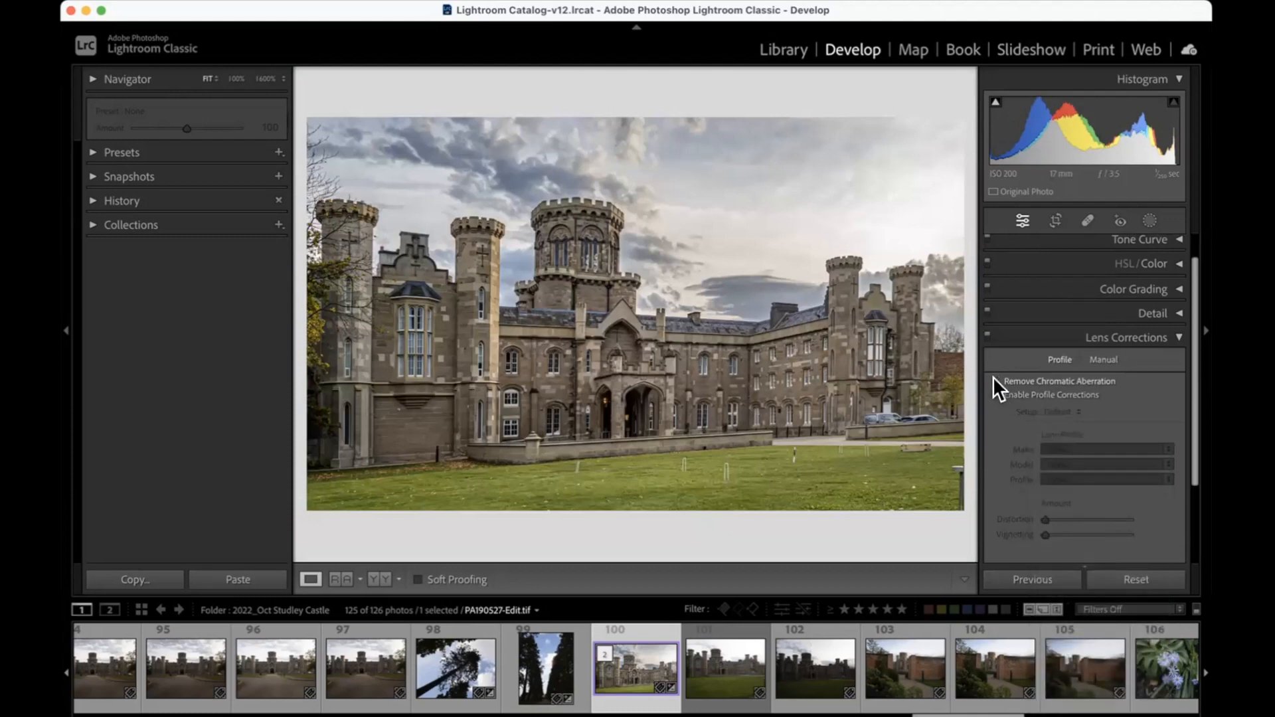
left_click(1103, 359)
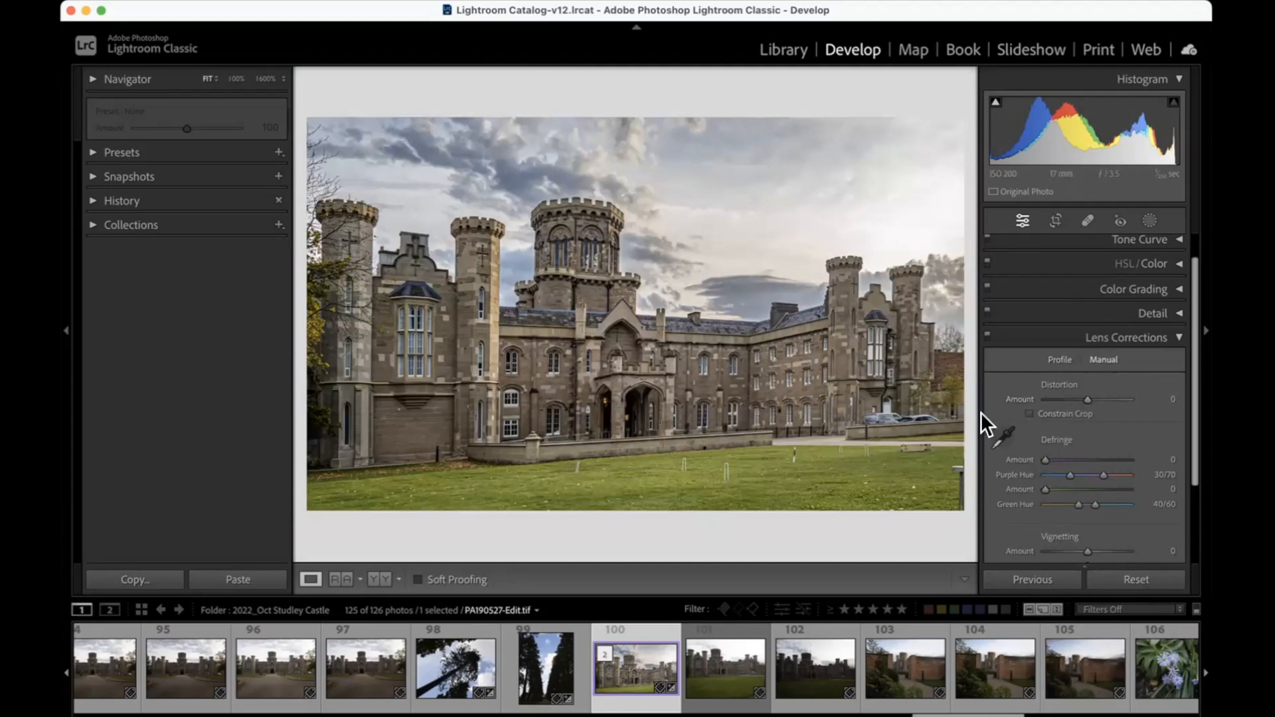
Step: Try distortion amounts of -55, +22, +25 and +58 on the castle photo, and reset the distortion to 0
left_click_drag(1082, 396, 1061, 399)
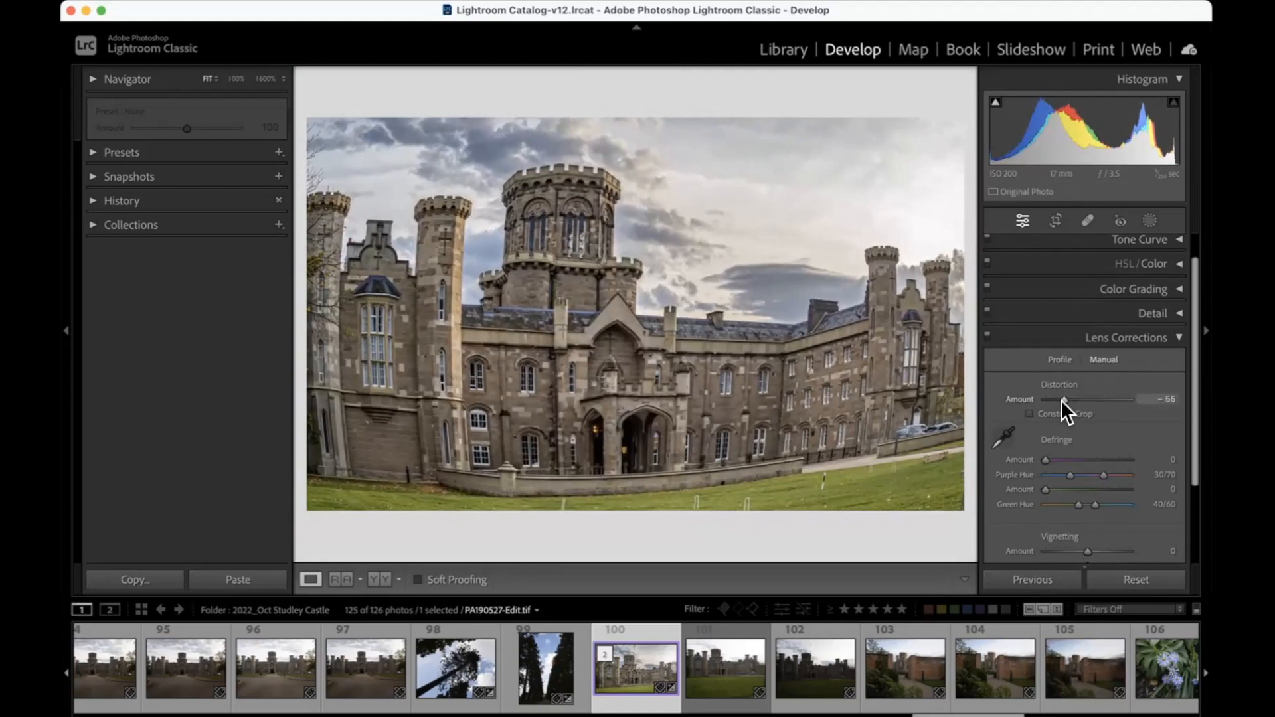
left_click_drag(1061, 400, 1093, 396)
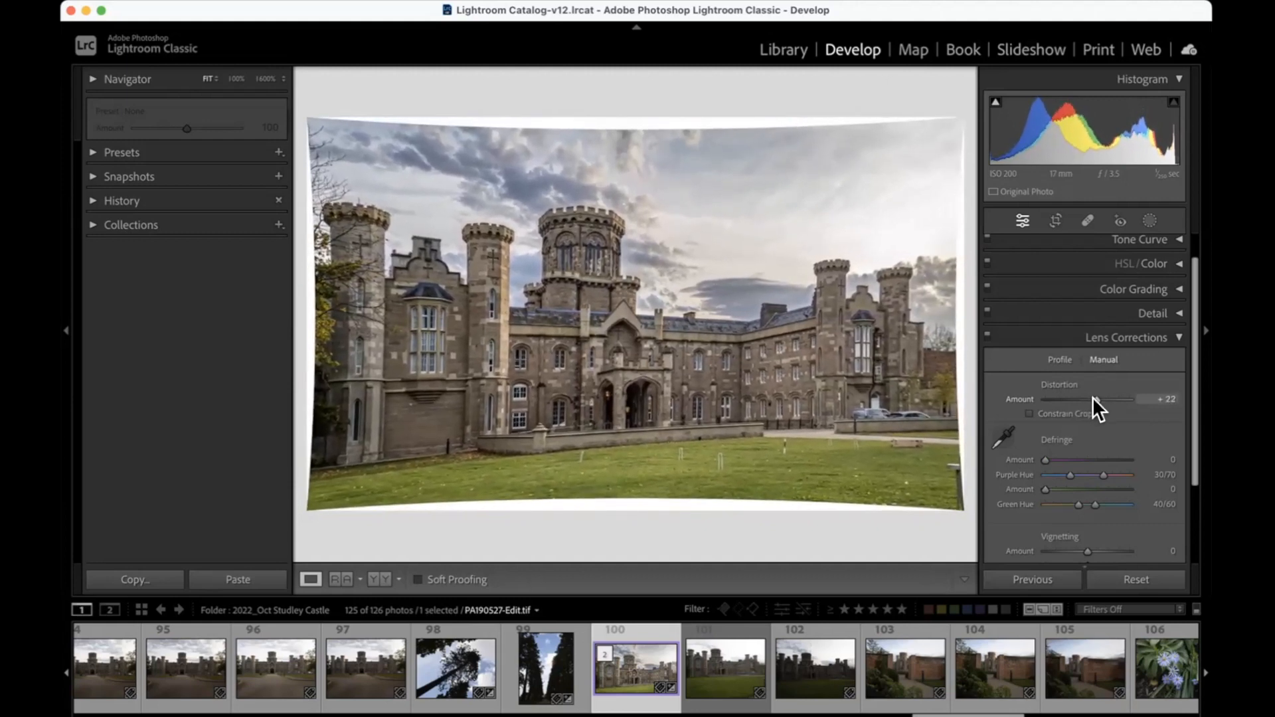
double_click(1092, 396)
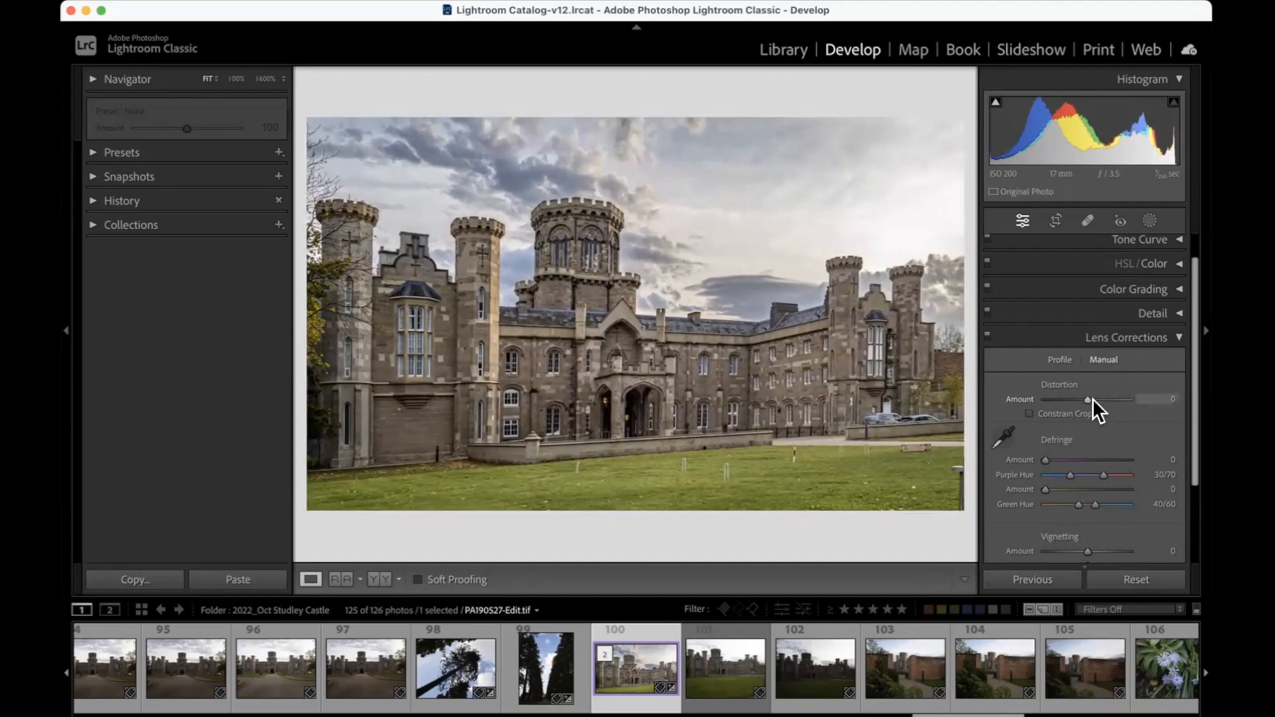
left_click_drag(1085, 397, 1094, 397)
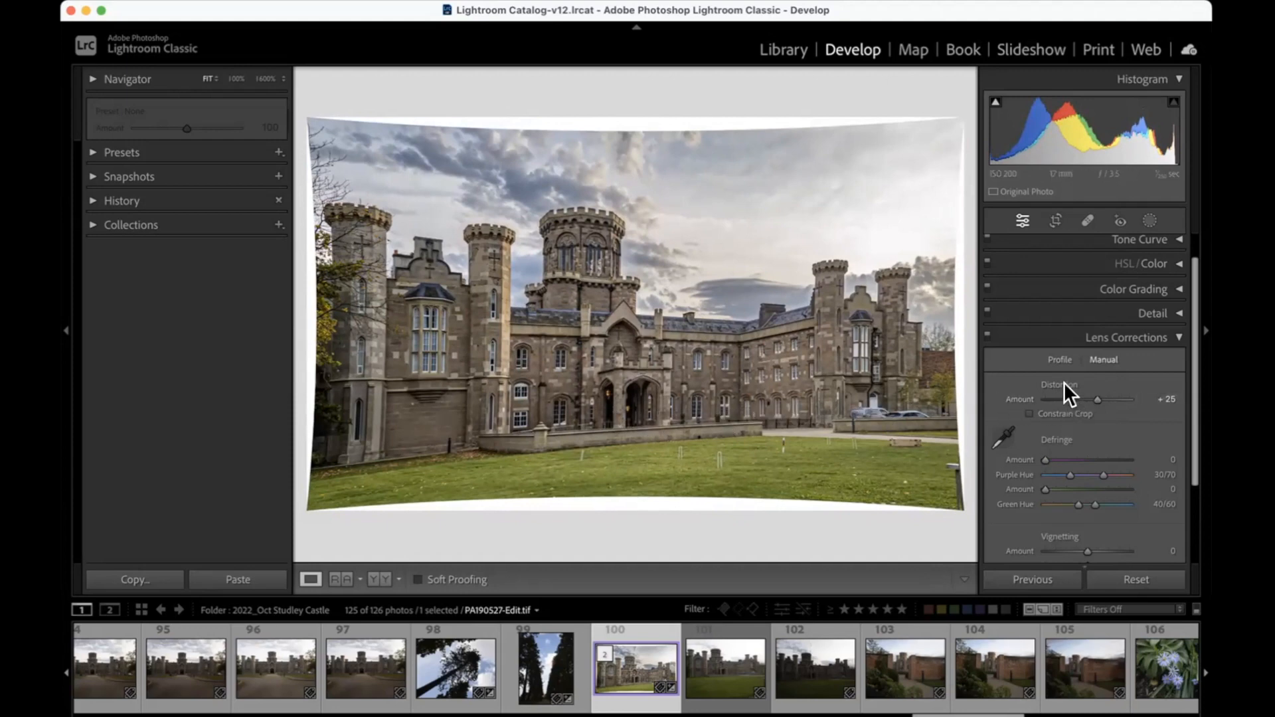
left_click_drag(1090, 395, 1110, 396)
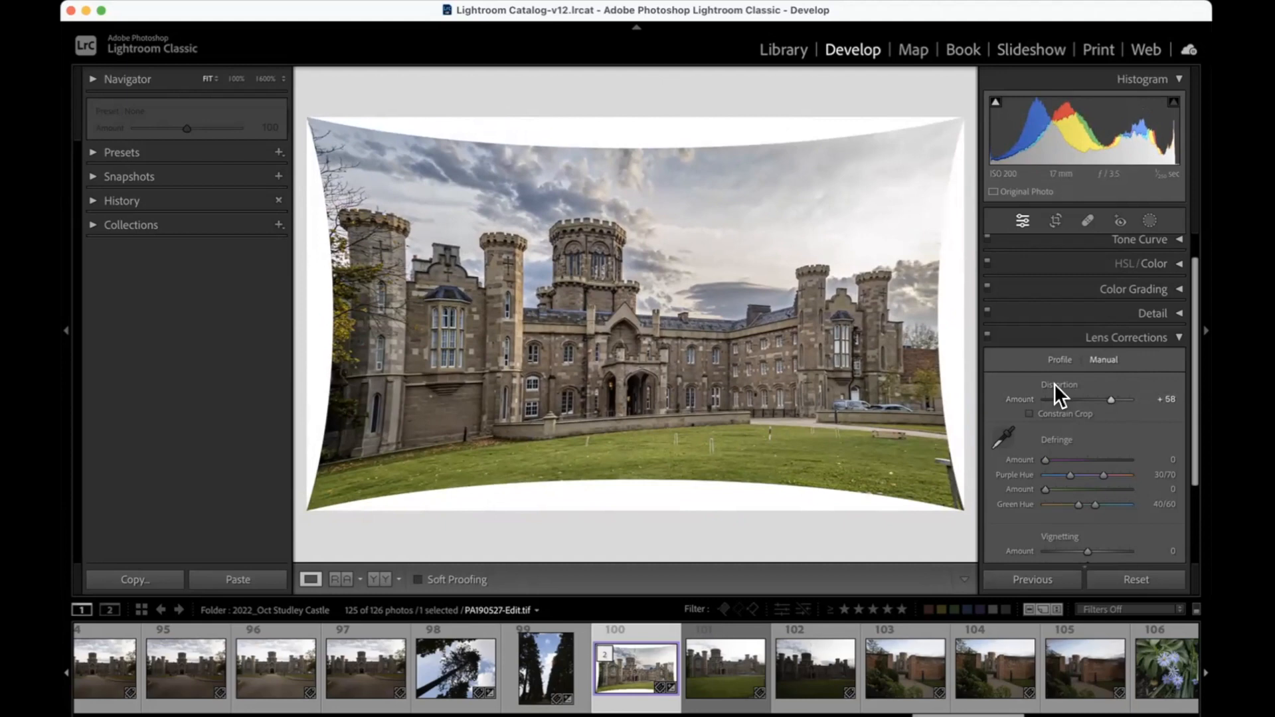
double_click(1054, 384)
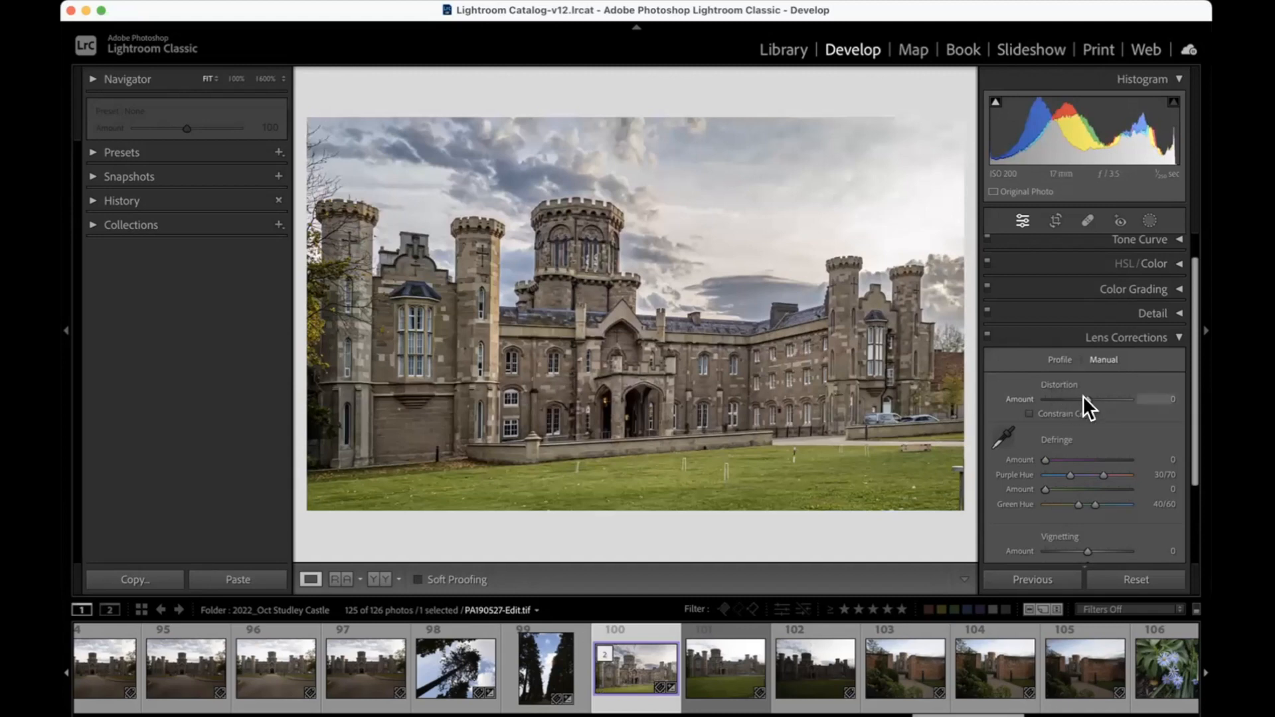
Step: Set the manual distortion amount to +4
scroll(1087, 395, "down", 1)
left_click_drag(1083, 392, 1088, 392)
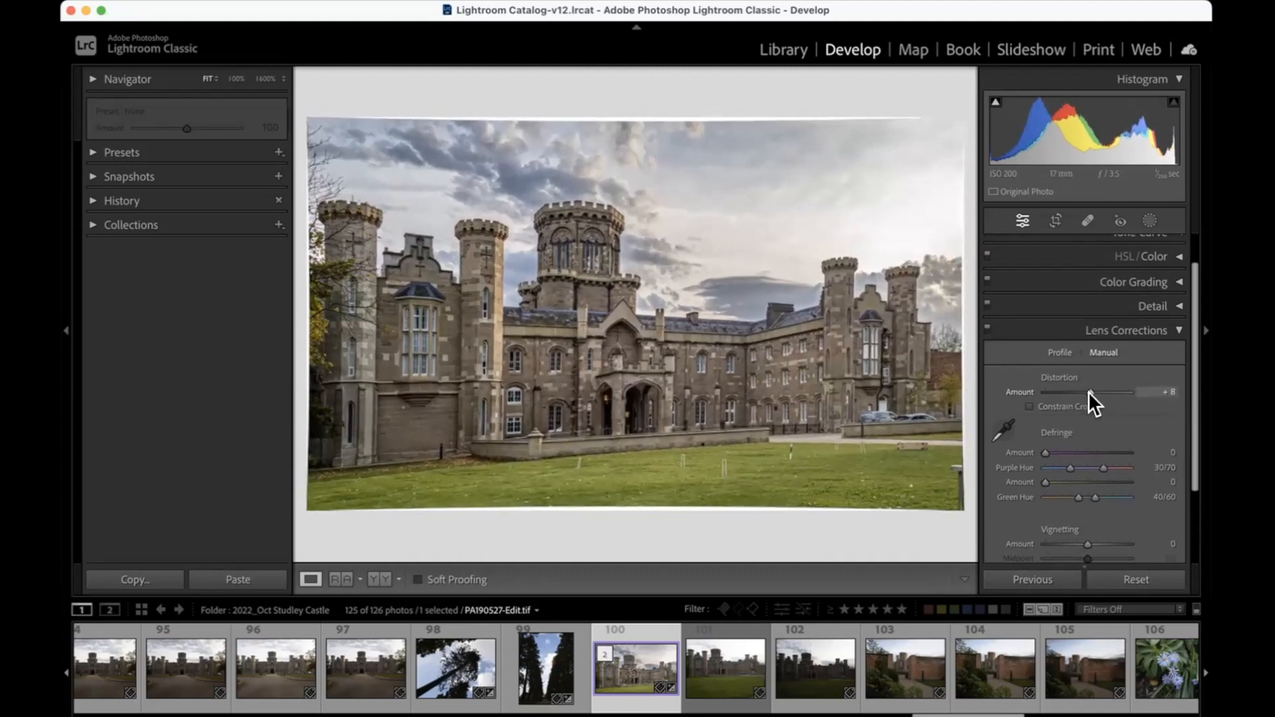
left_click_drag(1089, 392, 1086, 392)
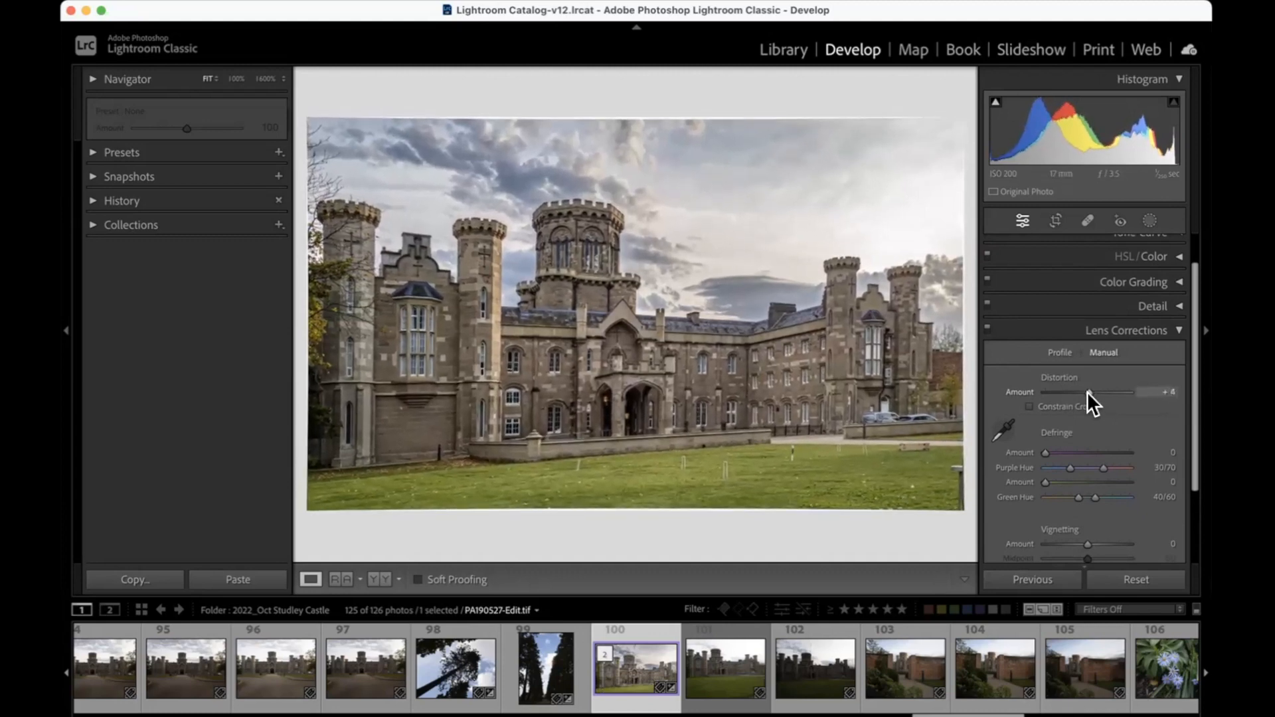
Step: Darken the photo's corners with a vignetting amount of -100, trying midpoint 0 and setting the midpoint to 39
scroll(1073, 433, "down", 5)
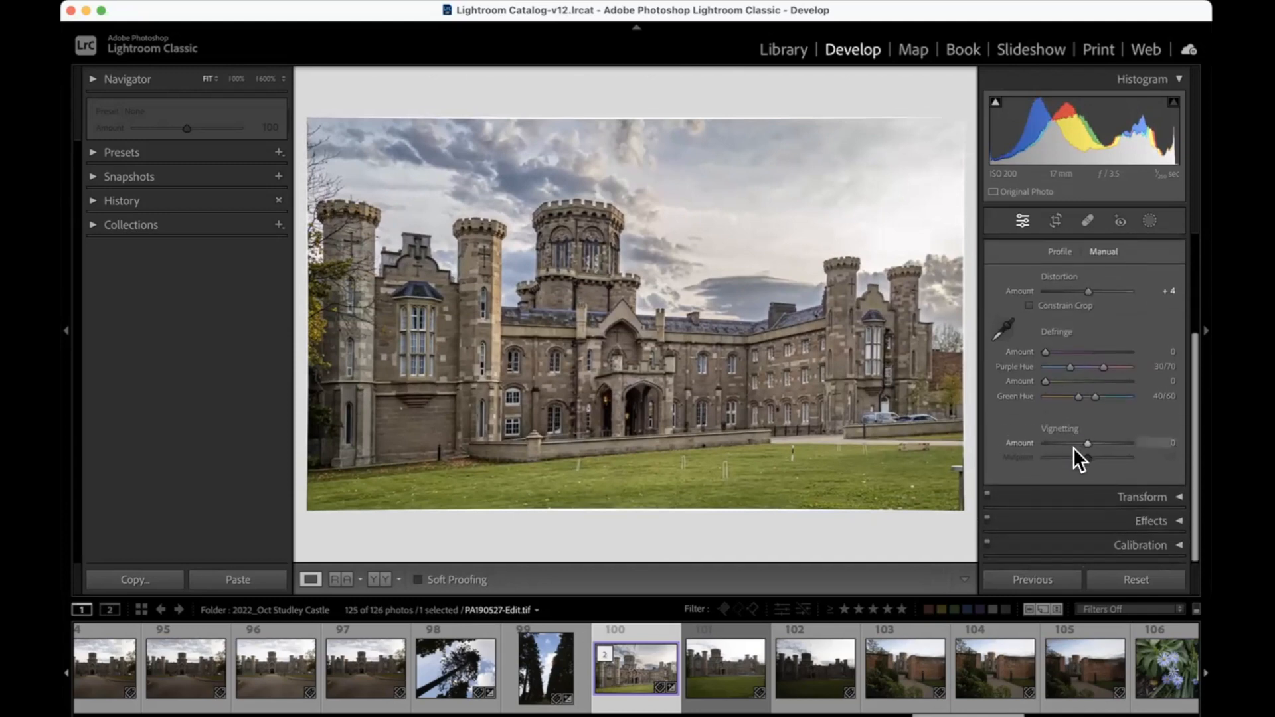
scroll(1076, 444, "up", 1)
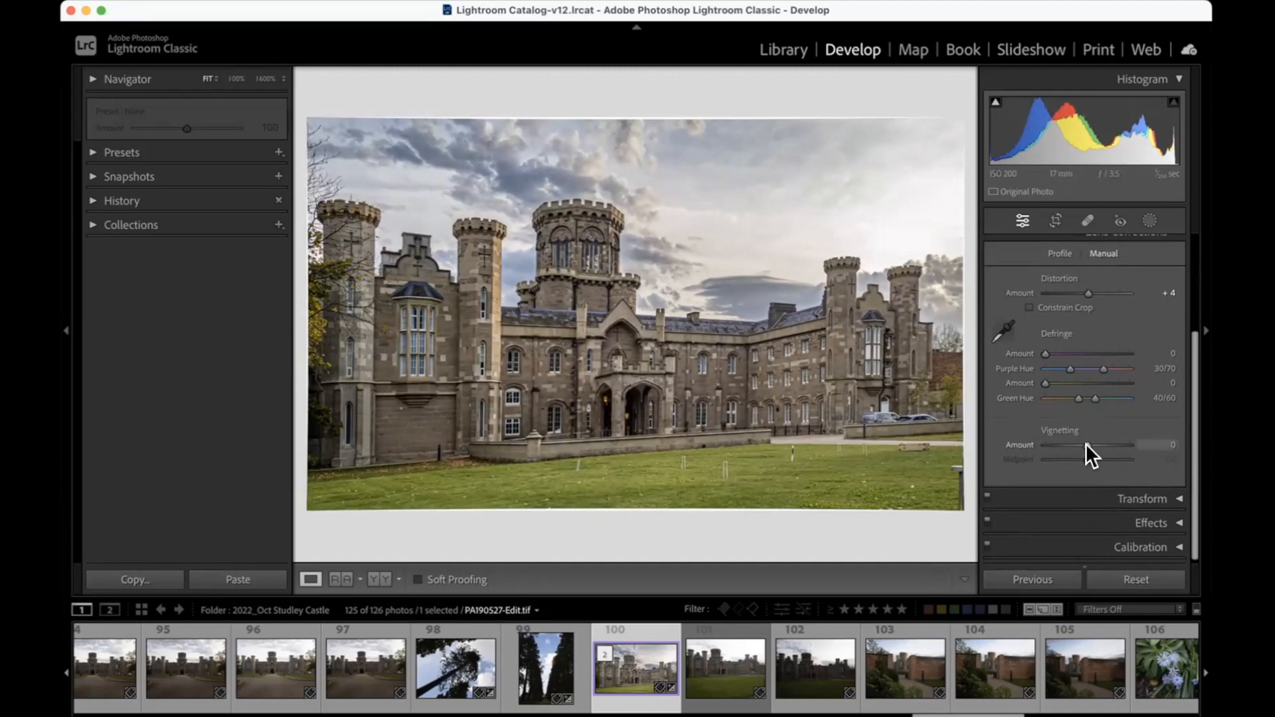
left_click_drag(1084, 444, 1045, 443)
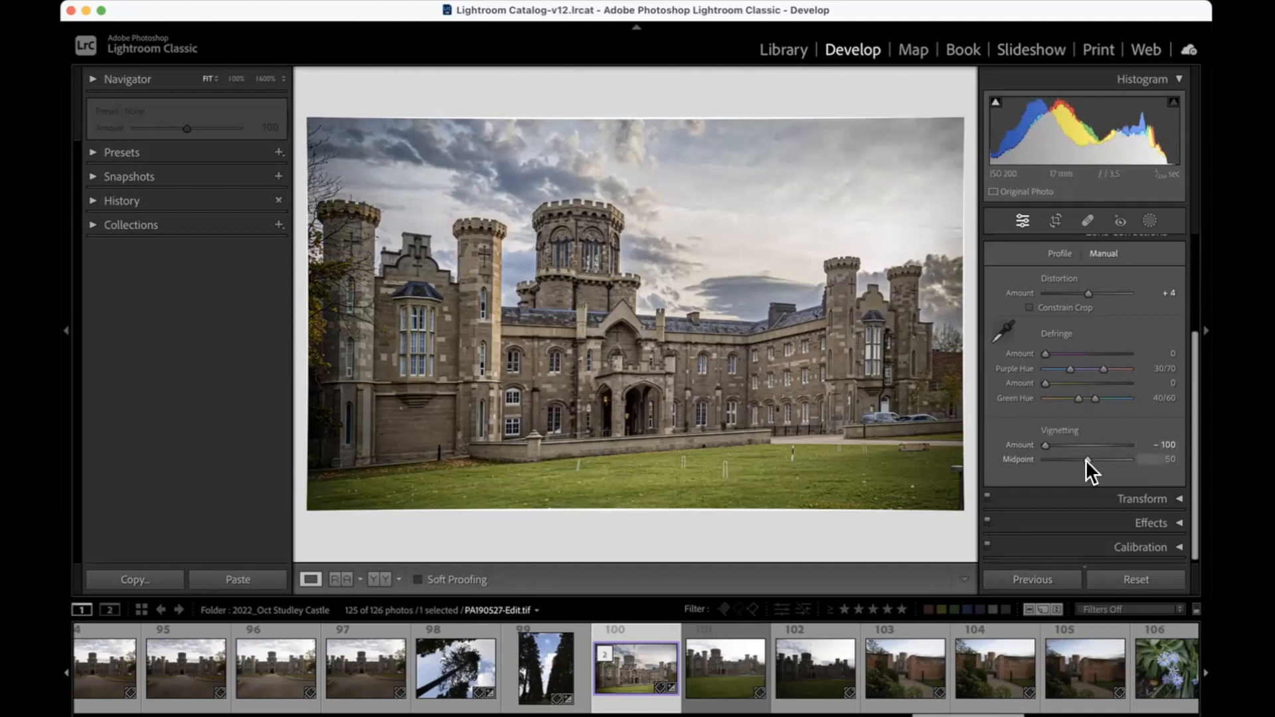
left_click_drag(1085, 460, 1045, 460)
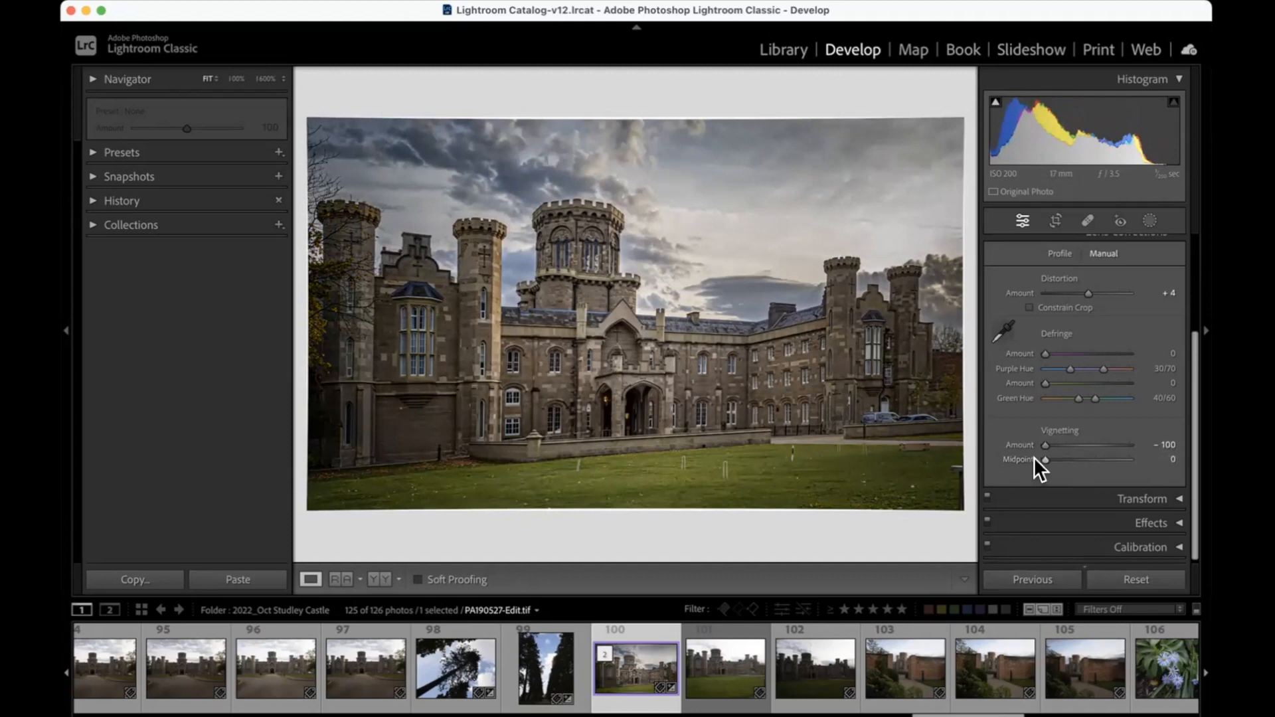
left_click_drag(1045, 459, 1074, 458)
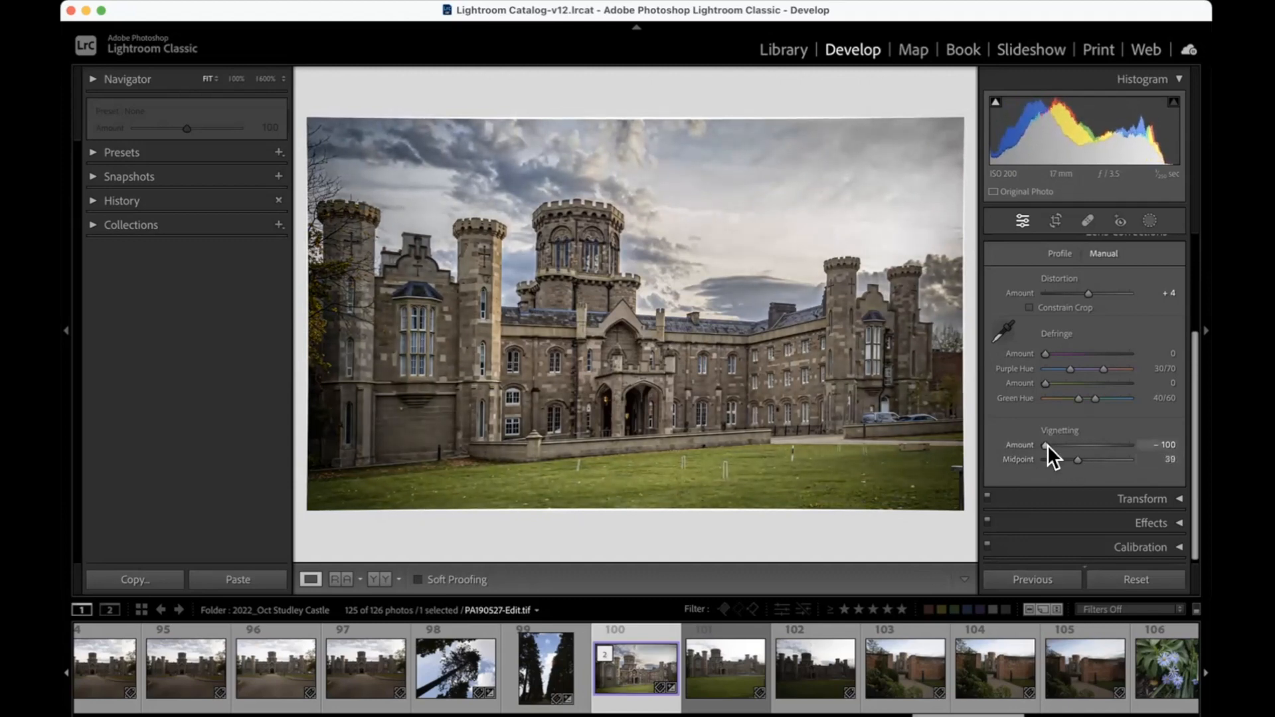
Step: Try vignetting amounts of +100 and -53, and reset both the vignetting and the distortion corrections
left_click_drag(1045, 442, 1126, 444)
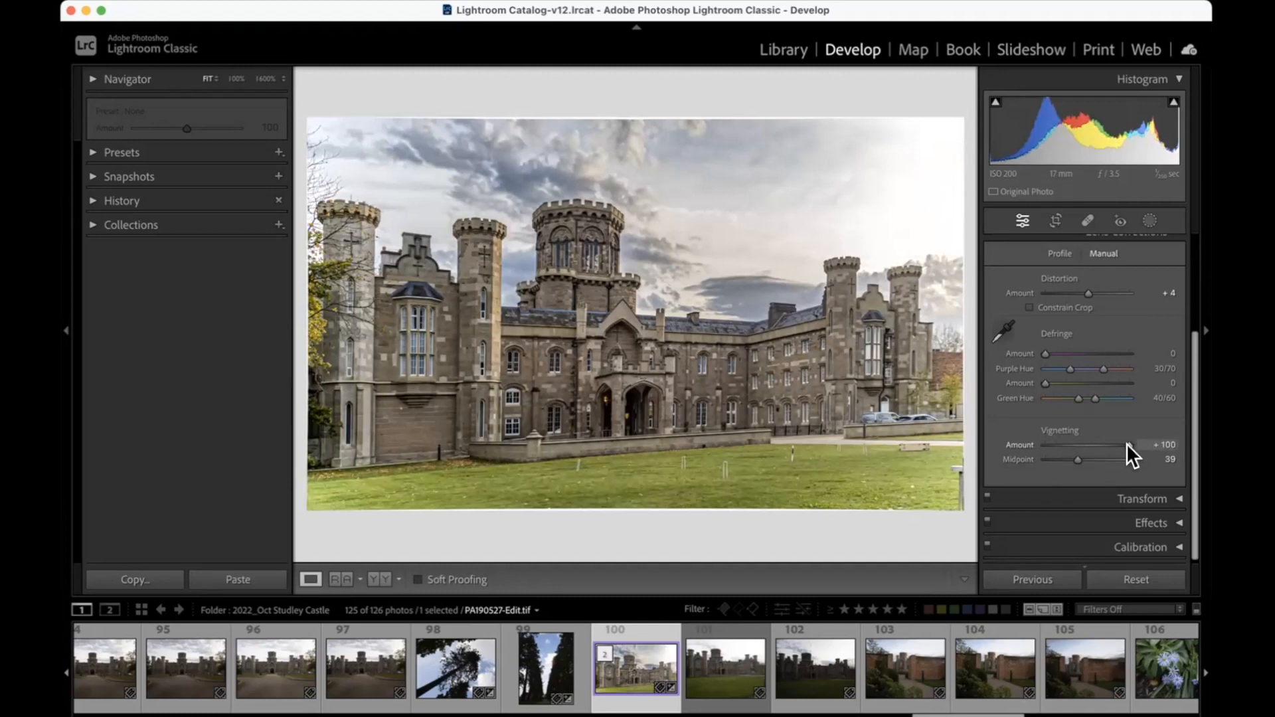
left_click_drag(1126, 443, 1064, 443)
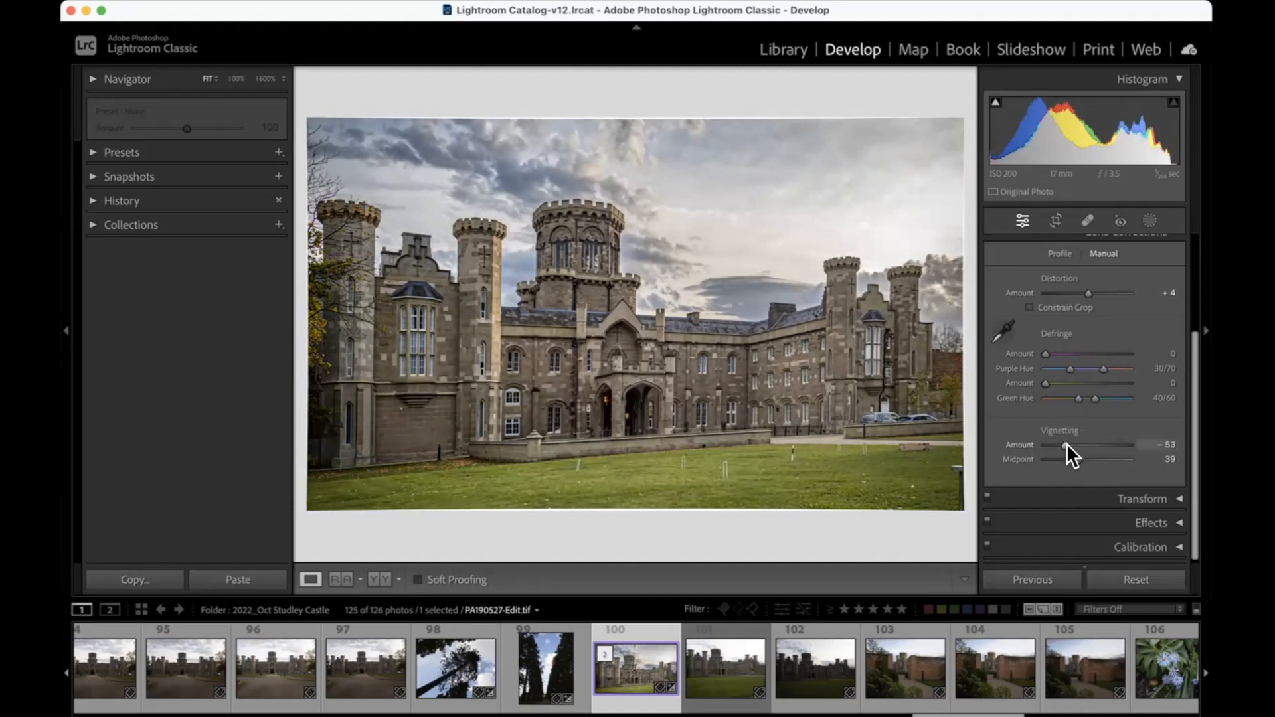
double_click(1057, 429)
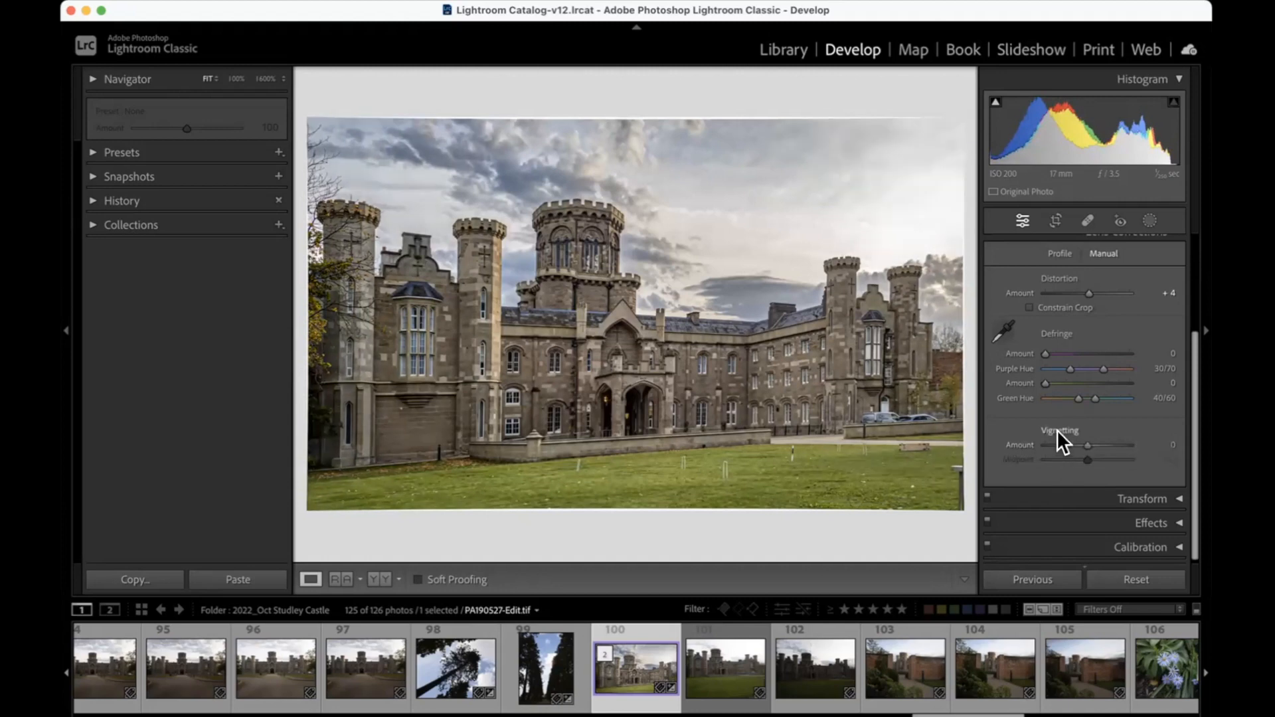
double_click(1062, 277)
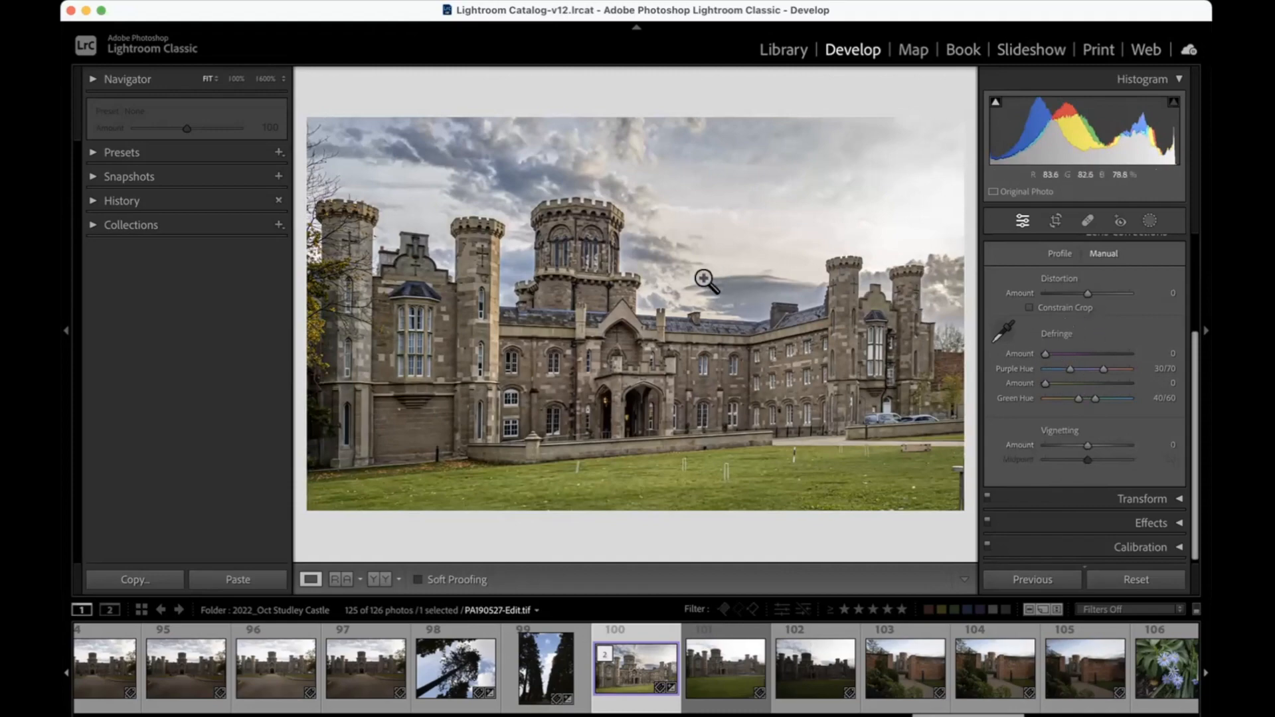
Step: Zoom in to 1600% on the bare branches in the photo's upper-left corner and examine them for colour fringing
left_click(308, 145)
left_click(307, 146)
left_click(306, 141)
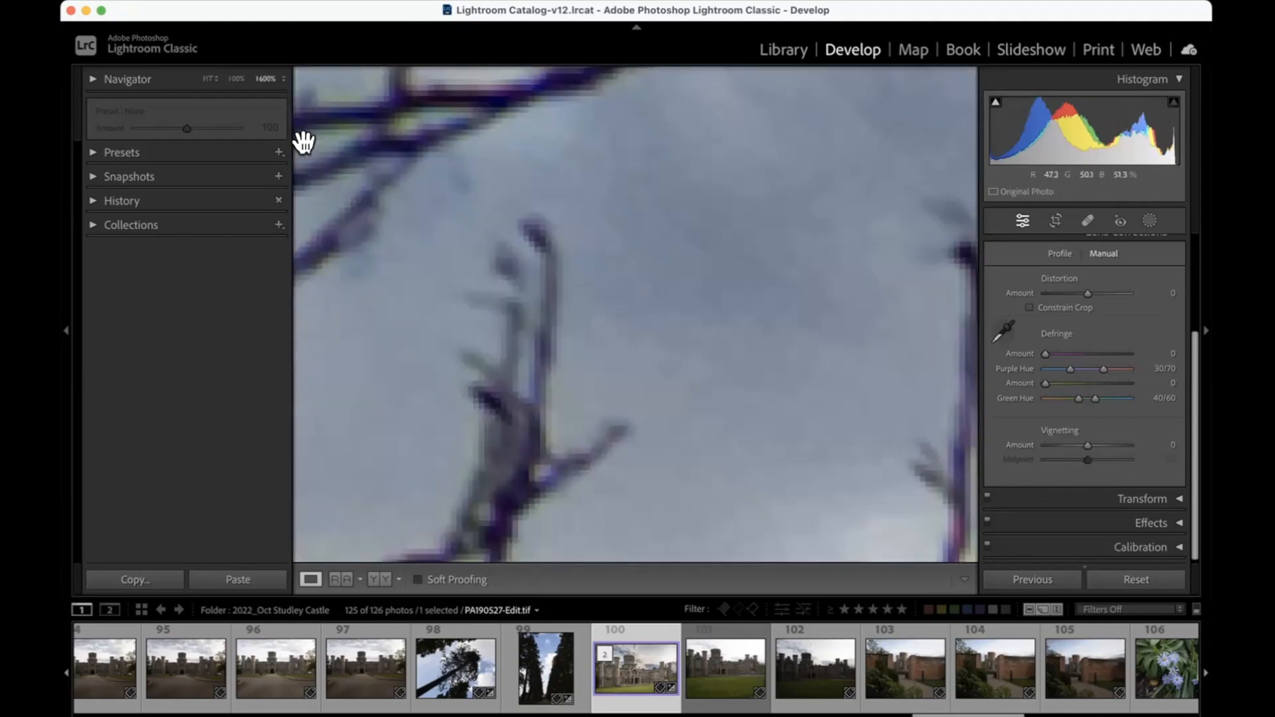
scroll(416, 199, "up", 5)
scroll(416, 198, "left", 3)
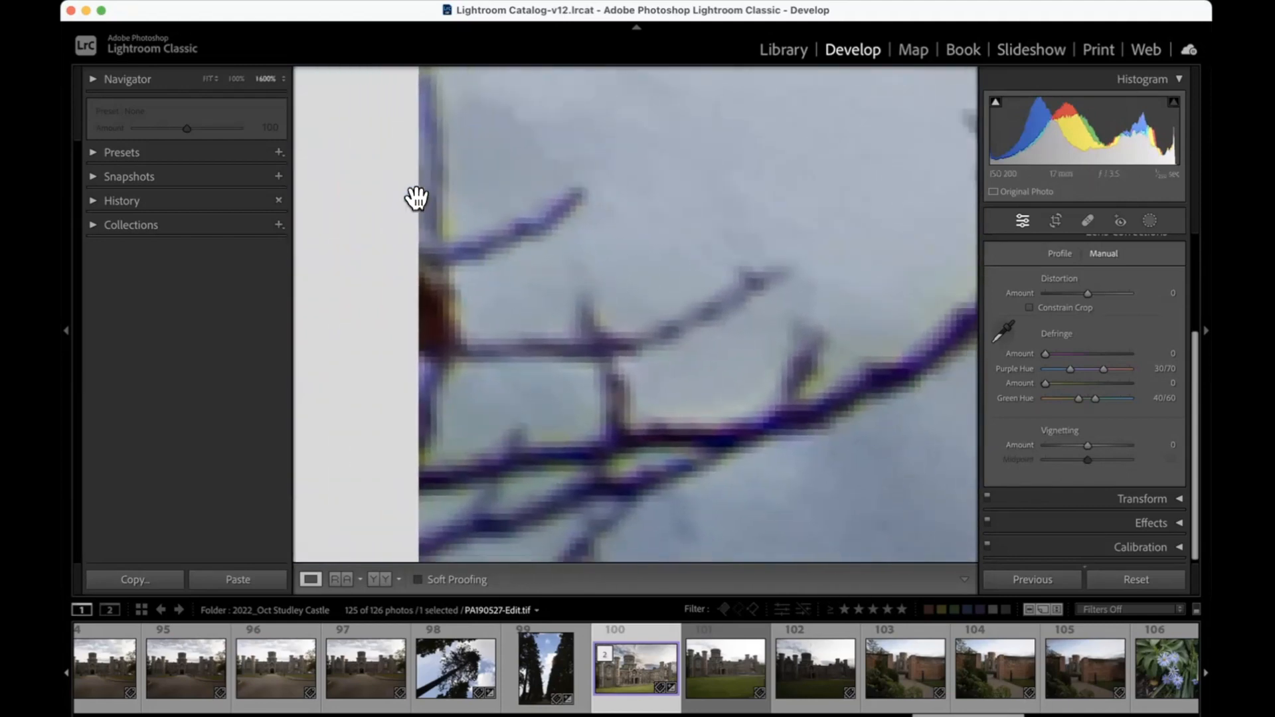
scroll(416, 198, "right", 3)
scroll(416, 198, "right", 4)
scroll(416, 198, "up", 2)
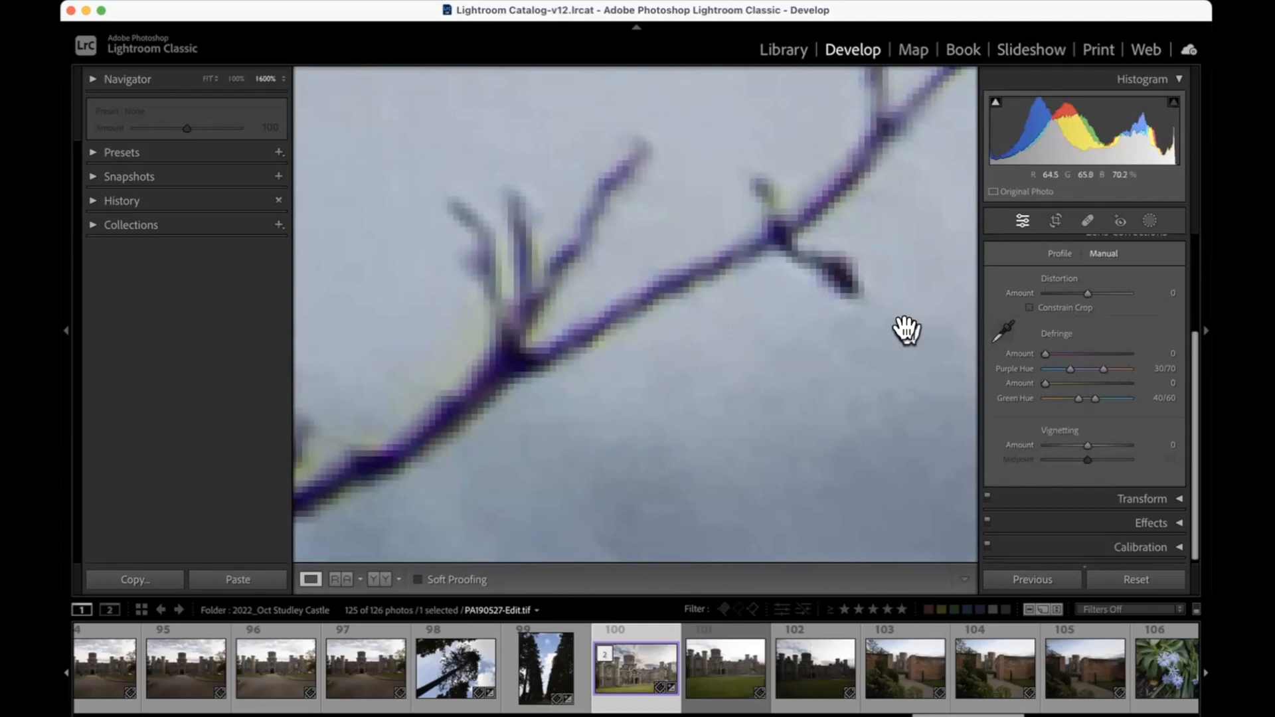
scroll(905, 328, "up", 1)
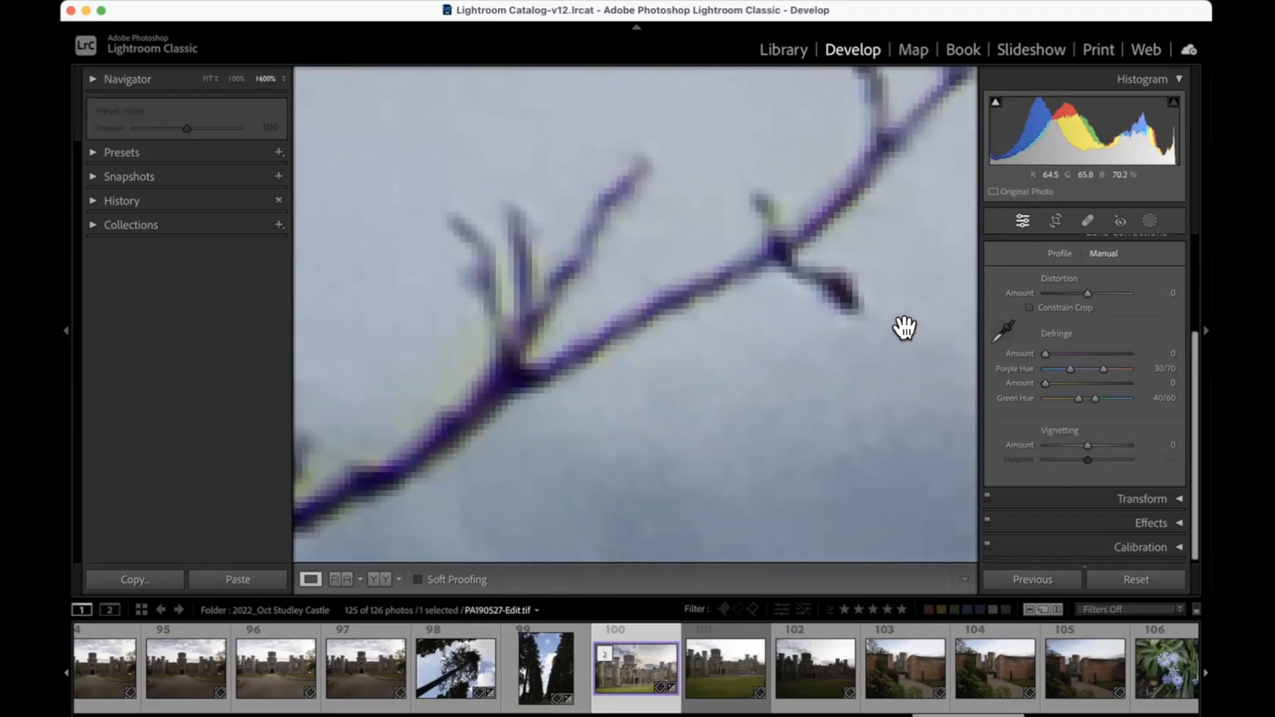
Step: Try sampling the purple fringe on the branch with the Defringe eyedropper, and reset the Defringe settings
left_click(1002, 328)
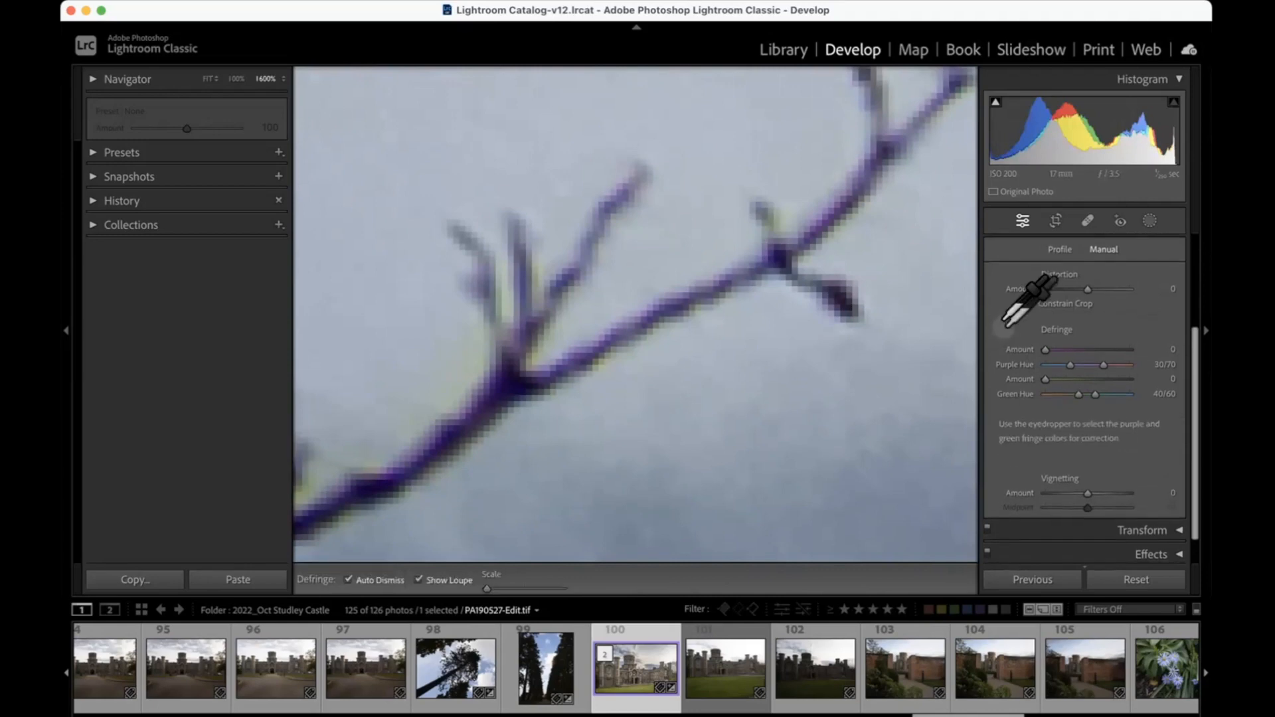
left_click(852, 169)
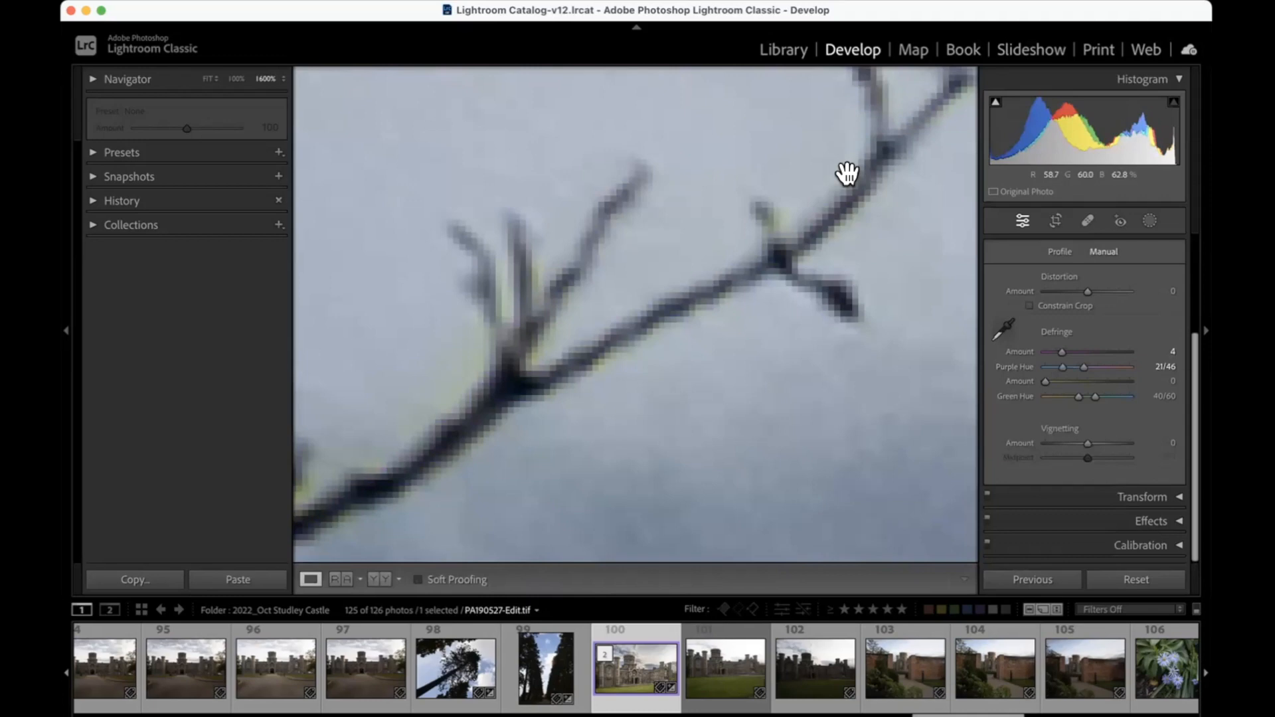
double_click(1054, 331)
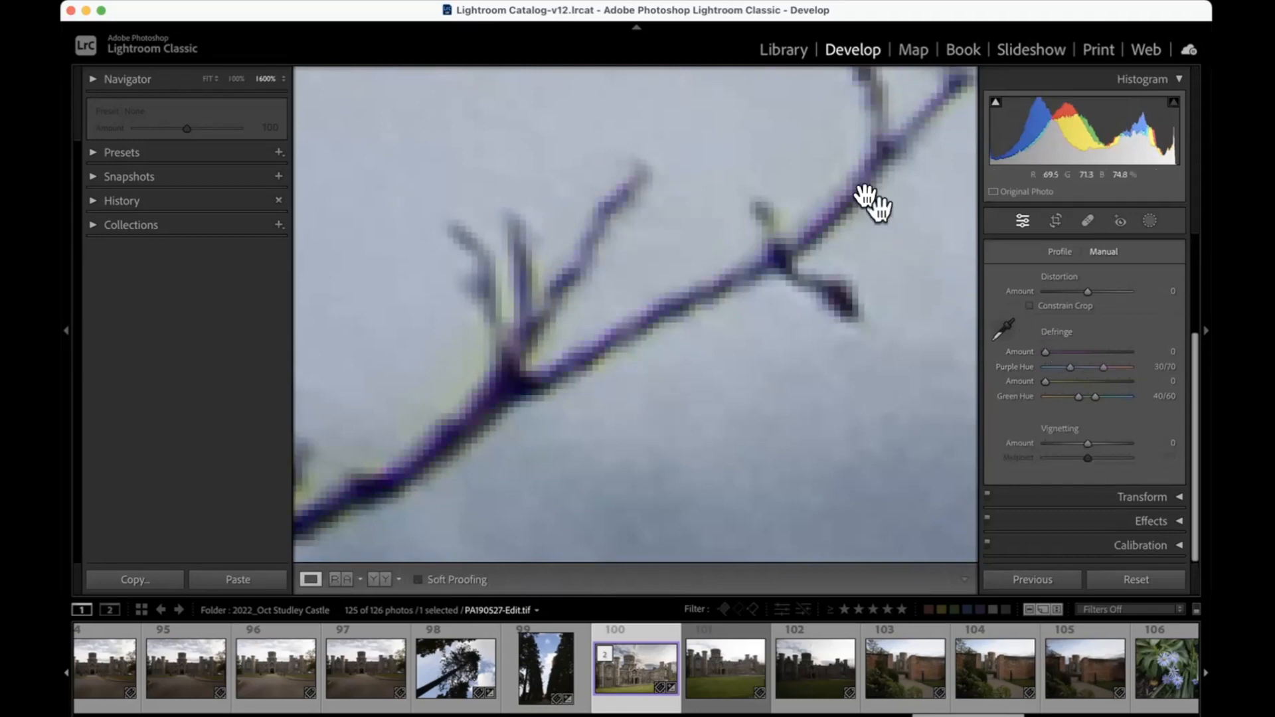
Step: Sample the purple fringe along the main branch and the green fringe beside a small twig with the Defringe eyedropper
left_click(1005, 327)
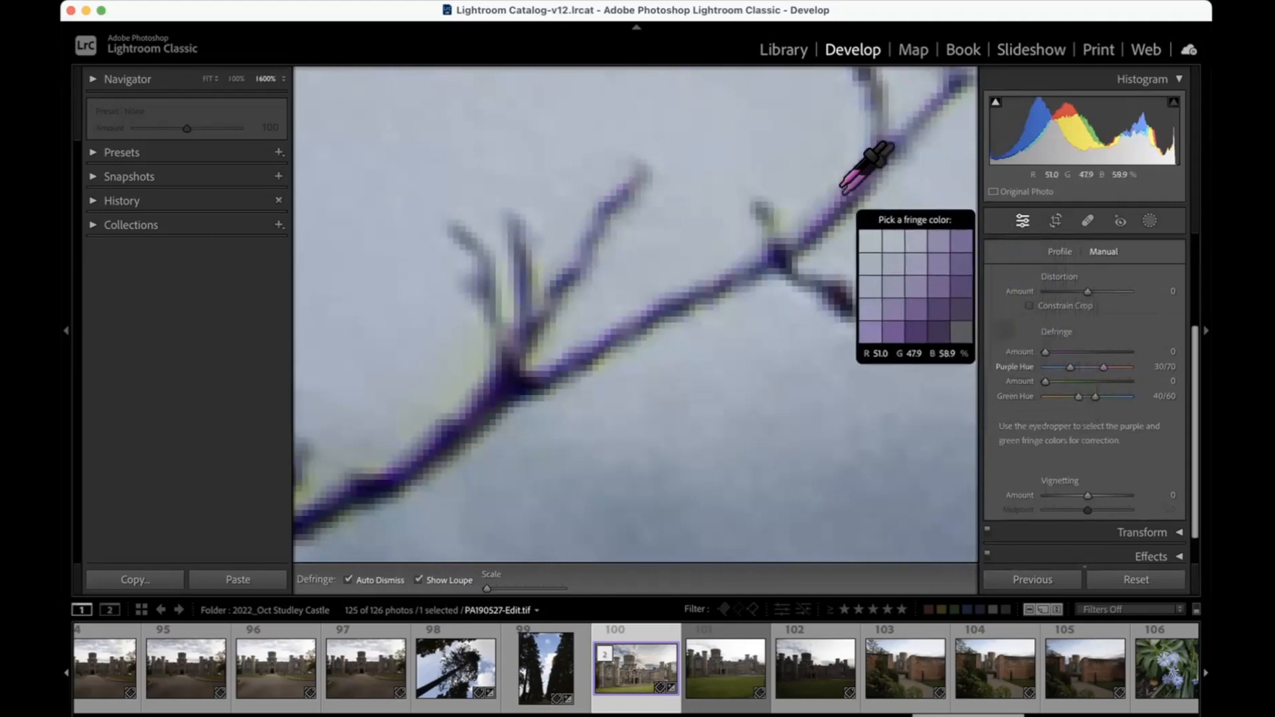
left_click(706, 273)
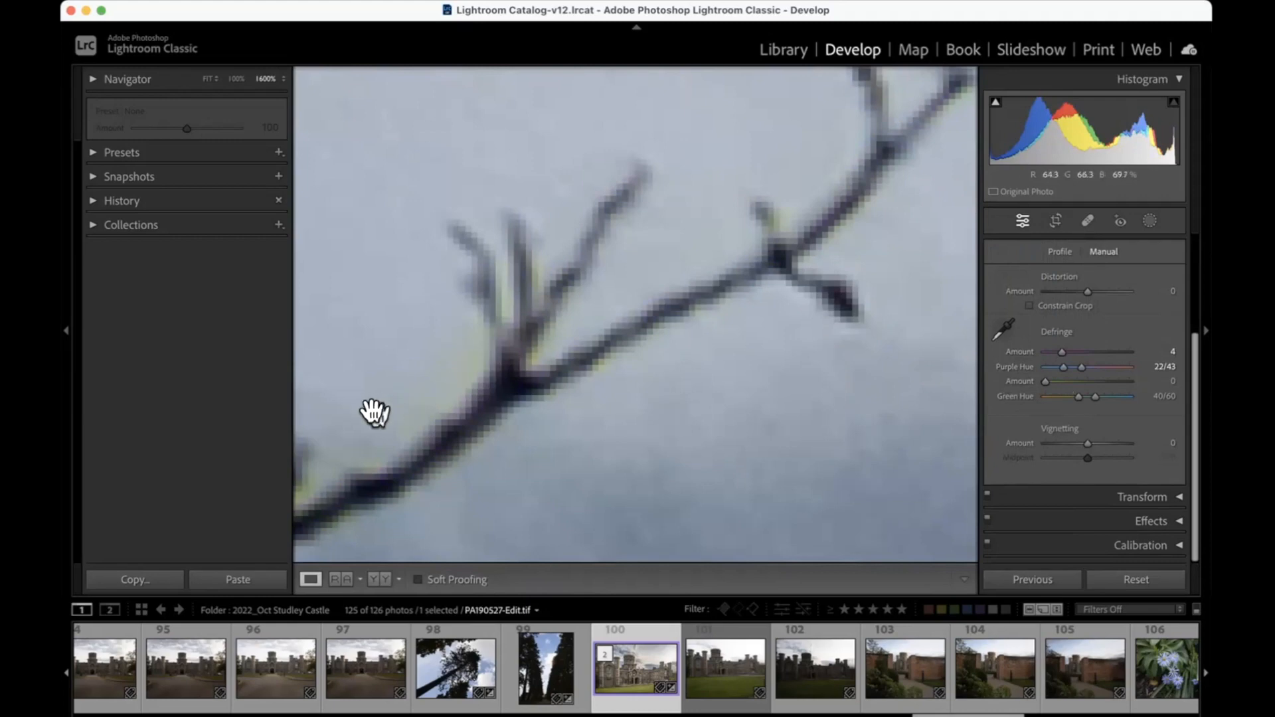
left_click_drag(401, 449, 498, 432)
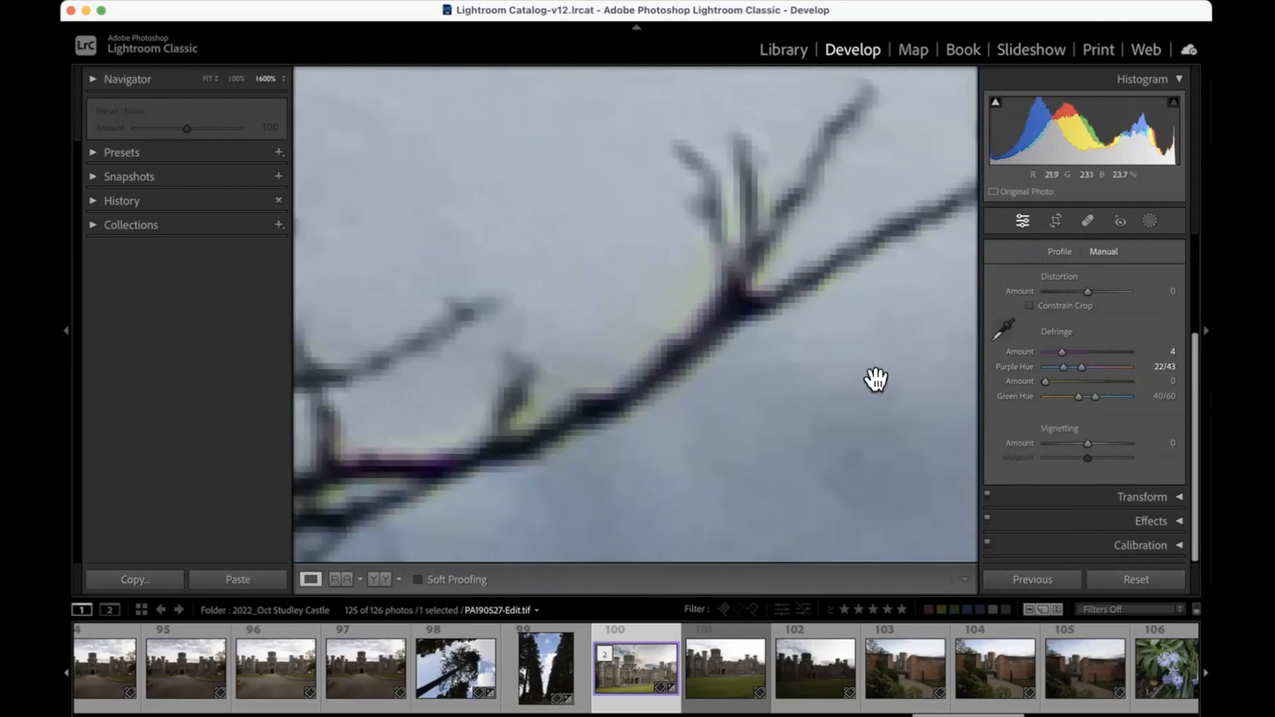
left_click(1002, 328)
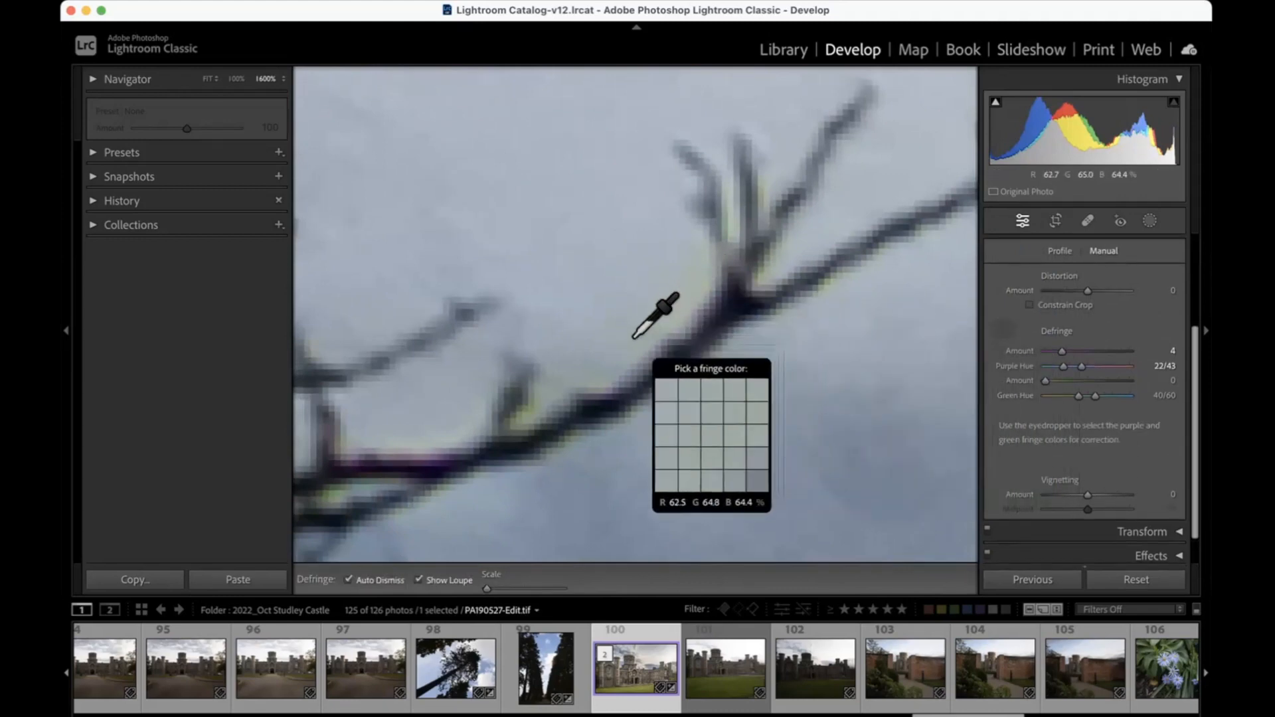
left_click(524, 404)
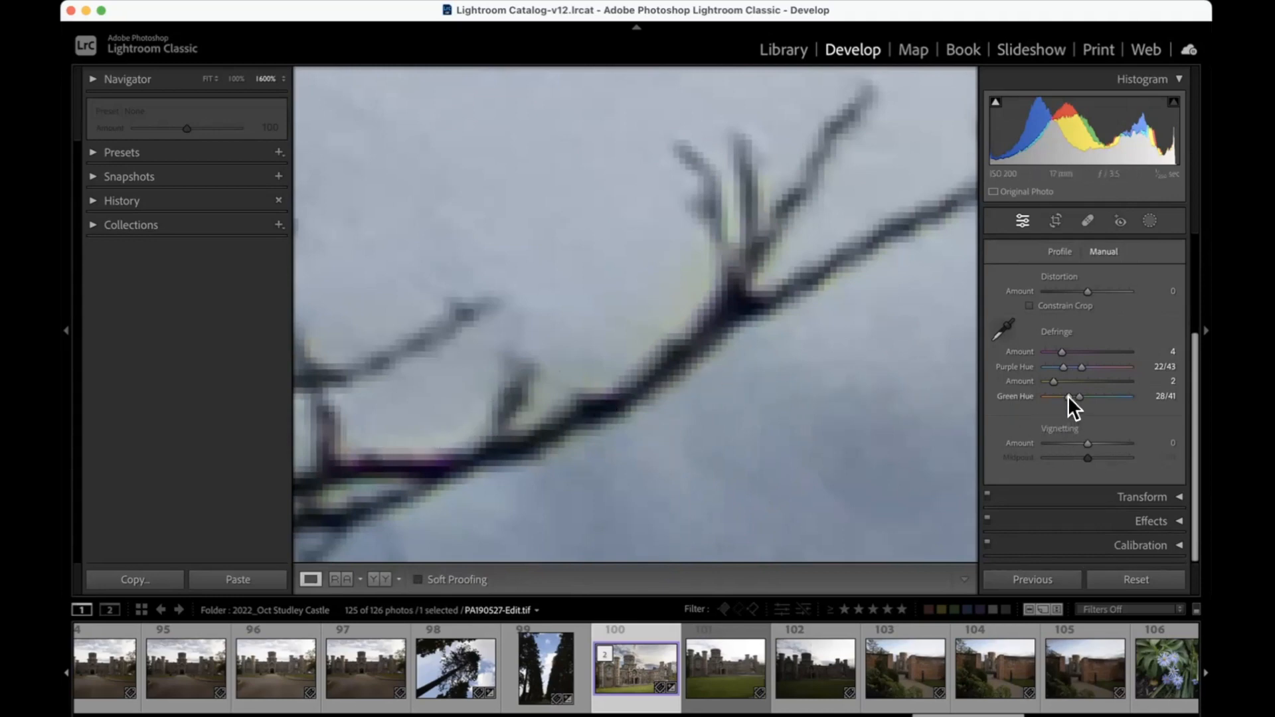
Step: Widen the green hue range to 10/41, try a green defringe amount of 19, and set that amount to 4
left_click_drag(1067, 396, 1064, 396)
left_click_drag(1070, 381, 1120, 377)
left_click_drag(780, 355, 808, 379)
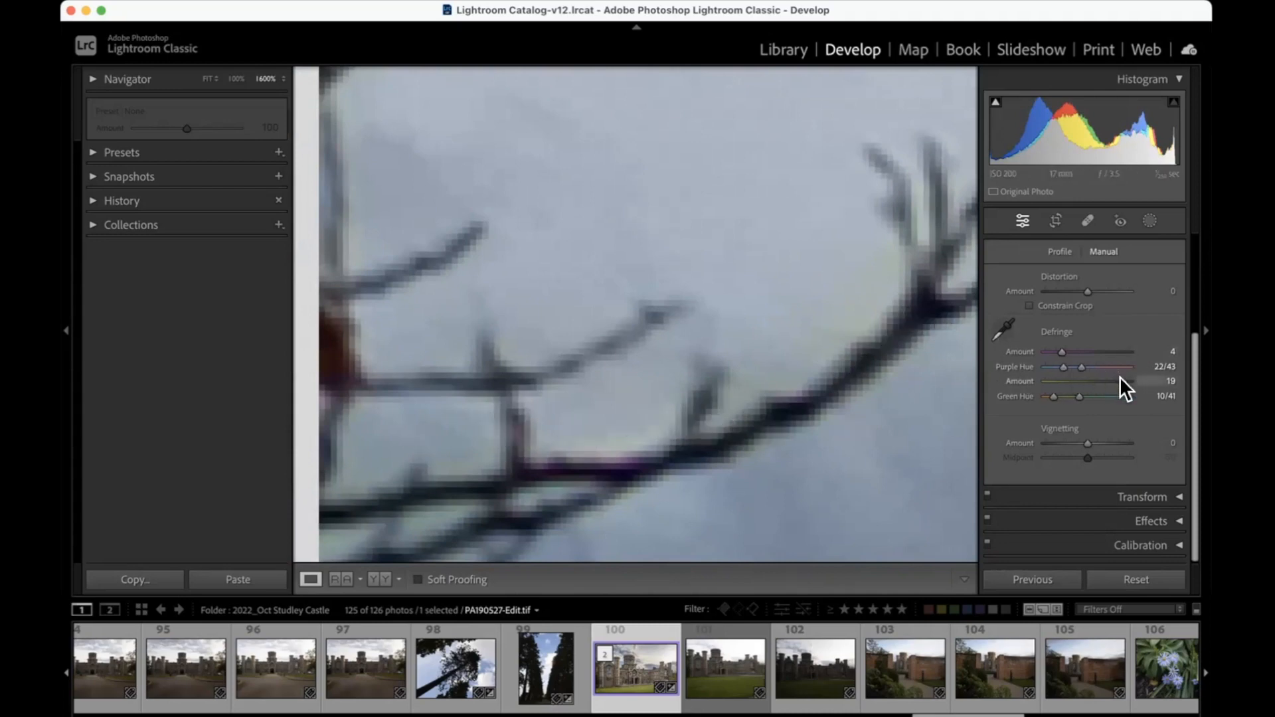
left_click_drag(1093, 376, 1060, 377)
left_click_drag(771, 332, 490, 338)
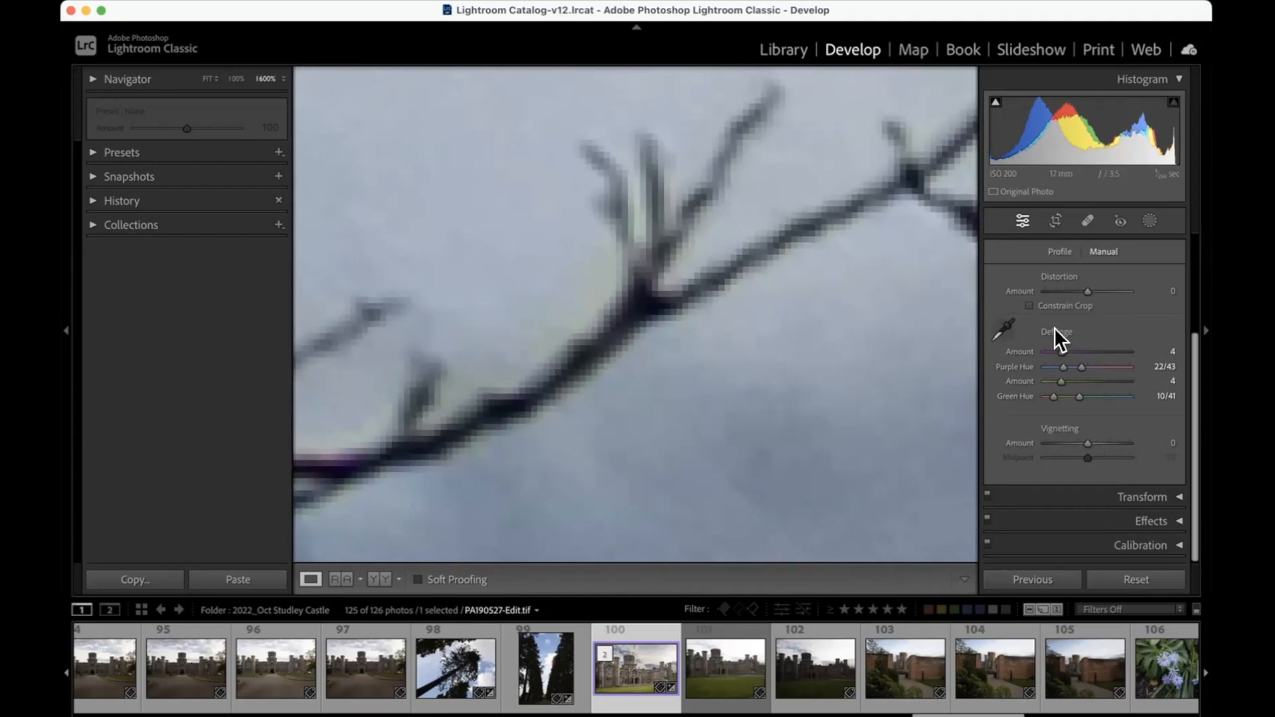
left_click(1058, 251)
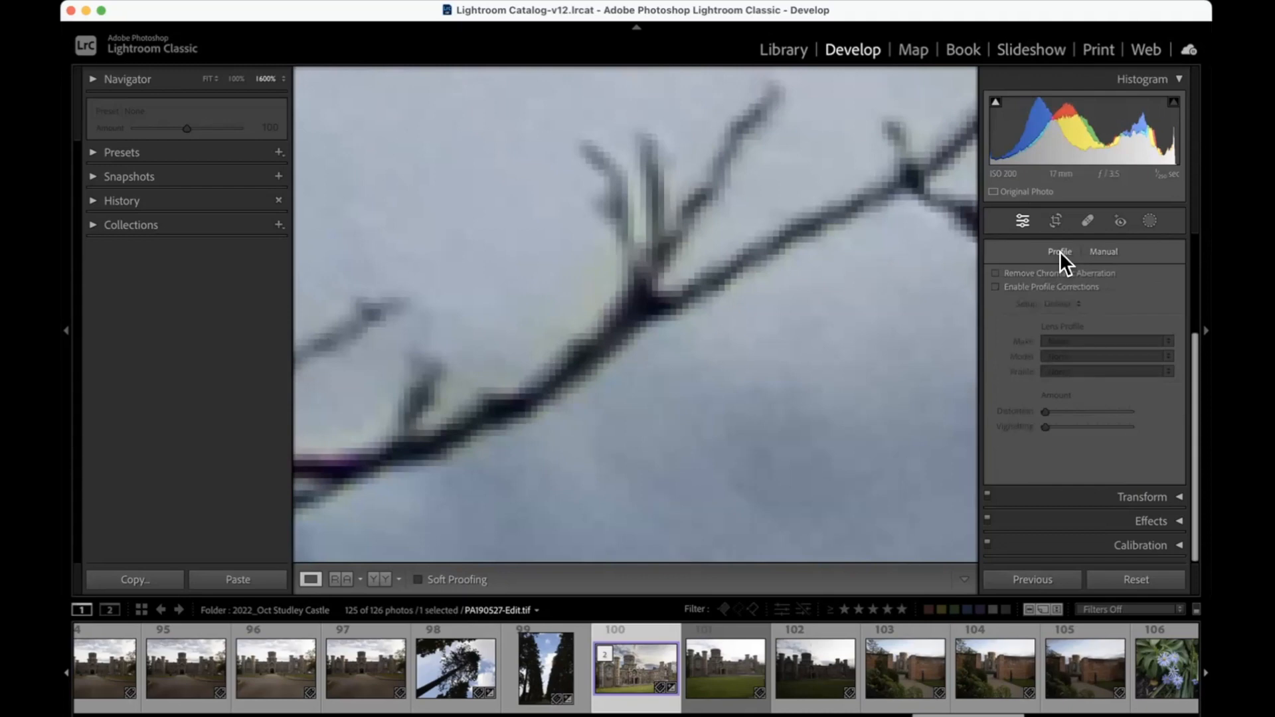
left_click(1103, 251)
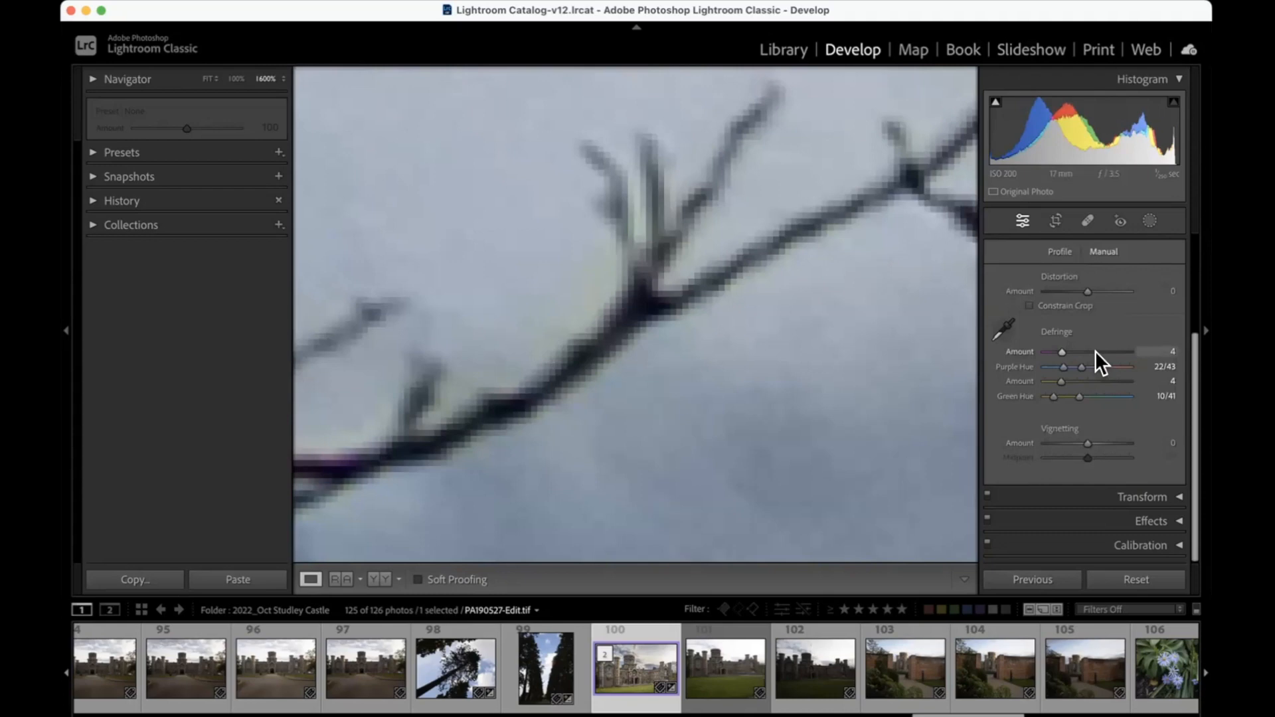
Step: Try chromatic aberration removal and profile corrections on the castle photo, and look through the lens makes offered
left_click_drag(768, 421, 674, 432)
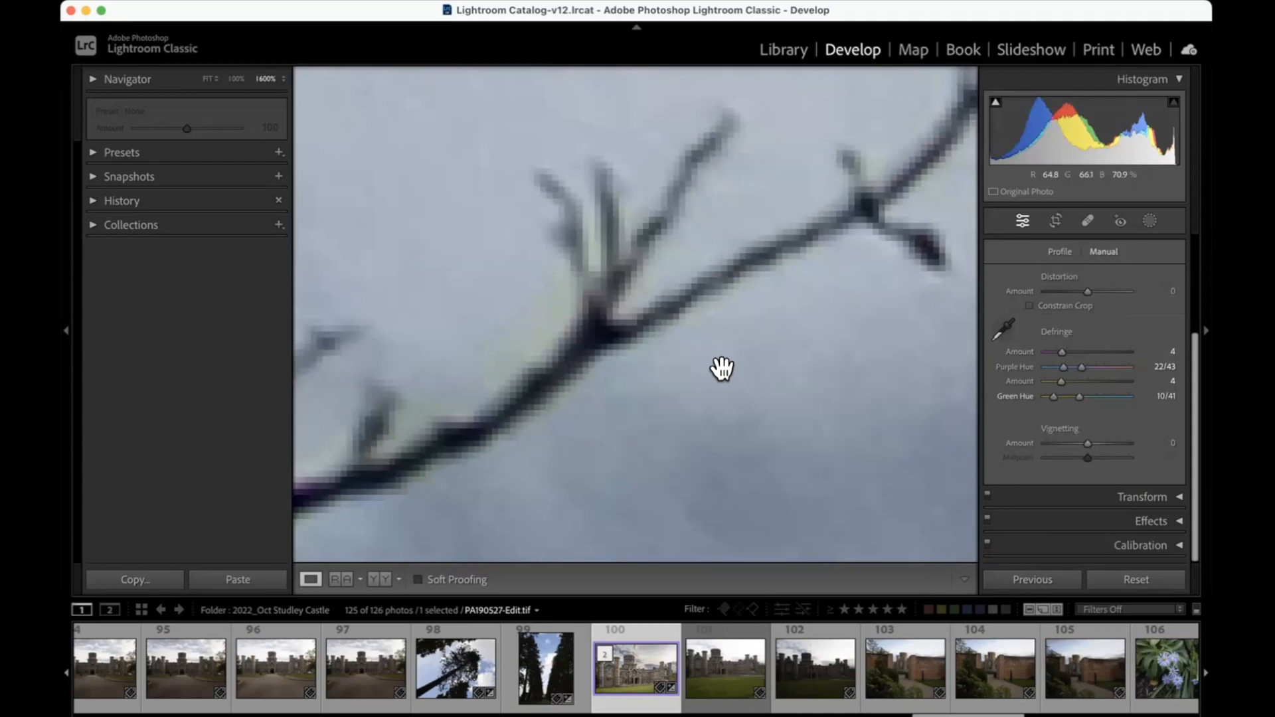
left_click(1061, 252)
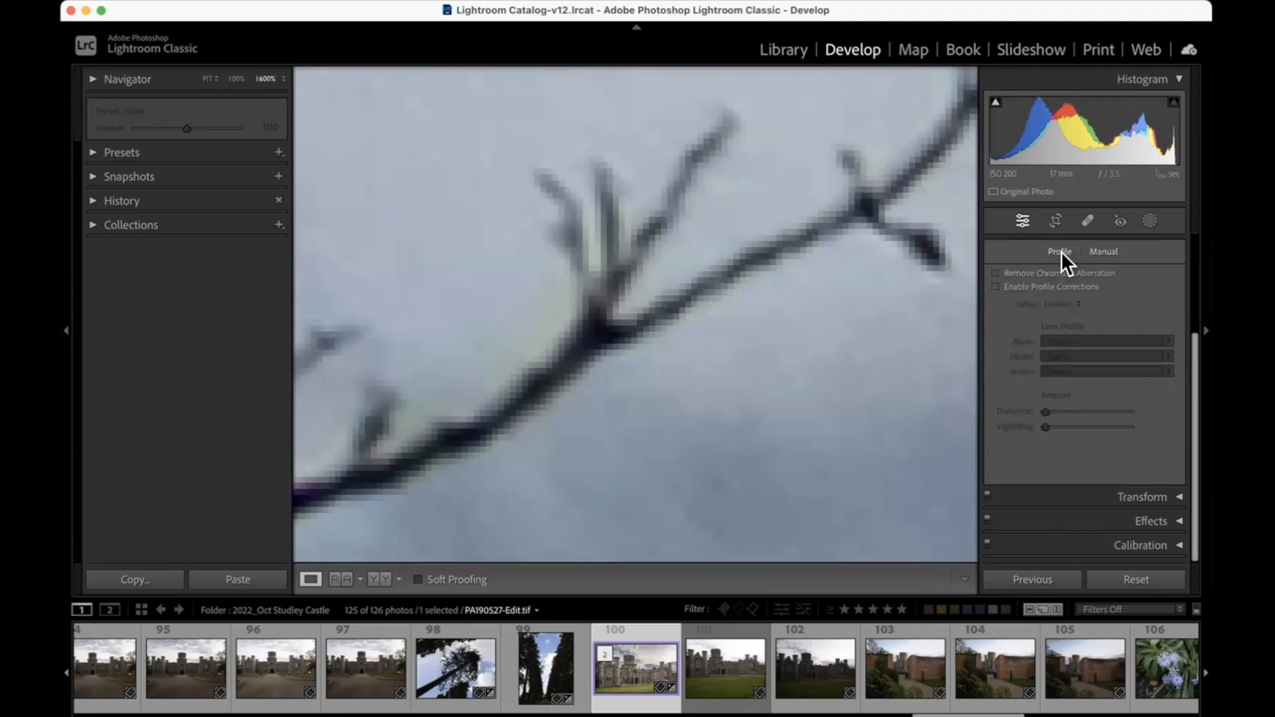
left_click(996, 273)
left_click(996, 286)
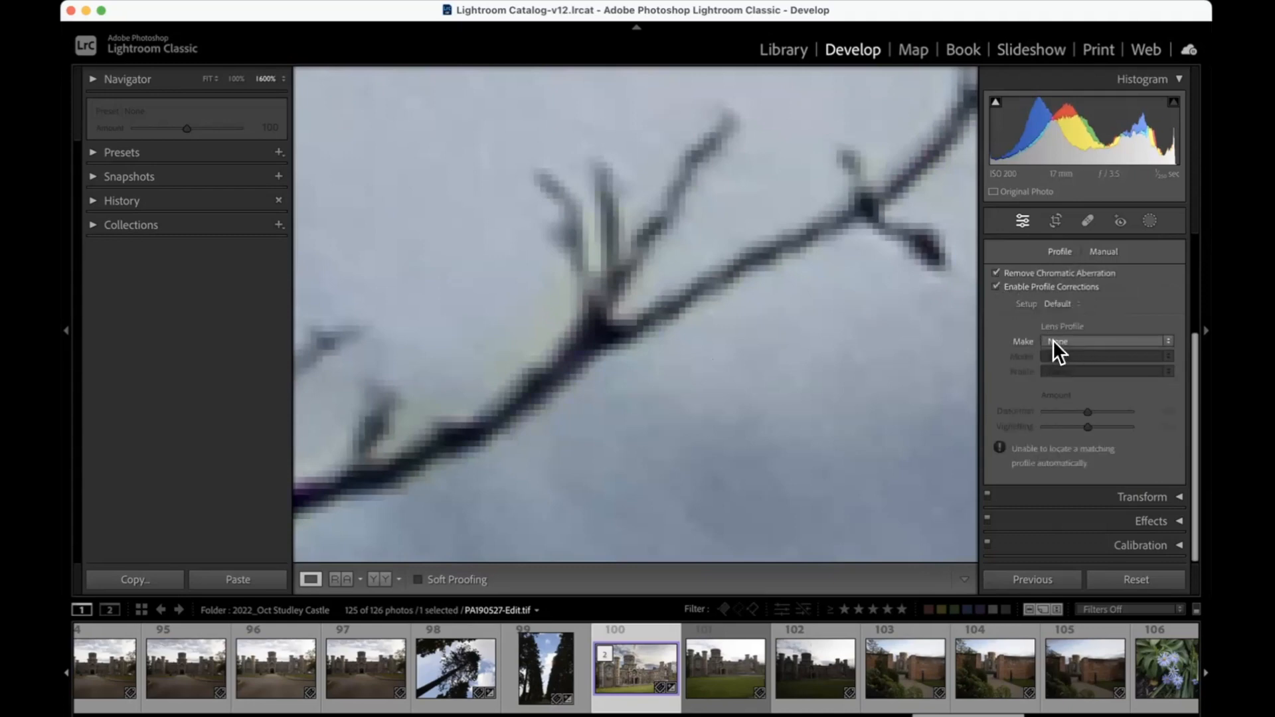
left_click(1053, 341)
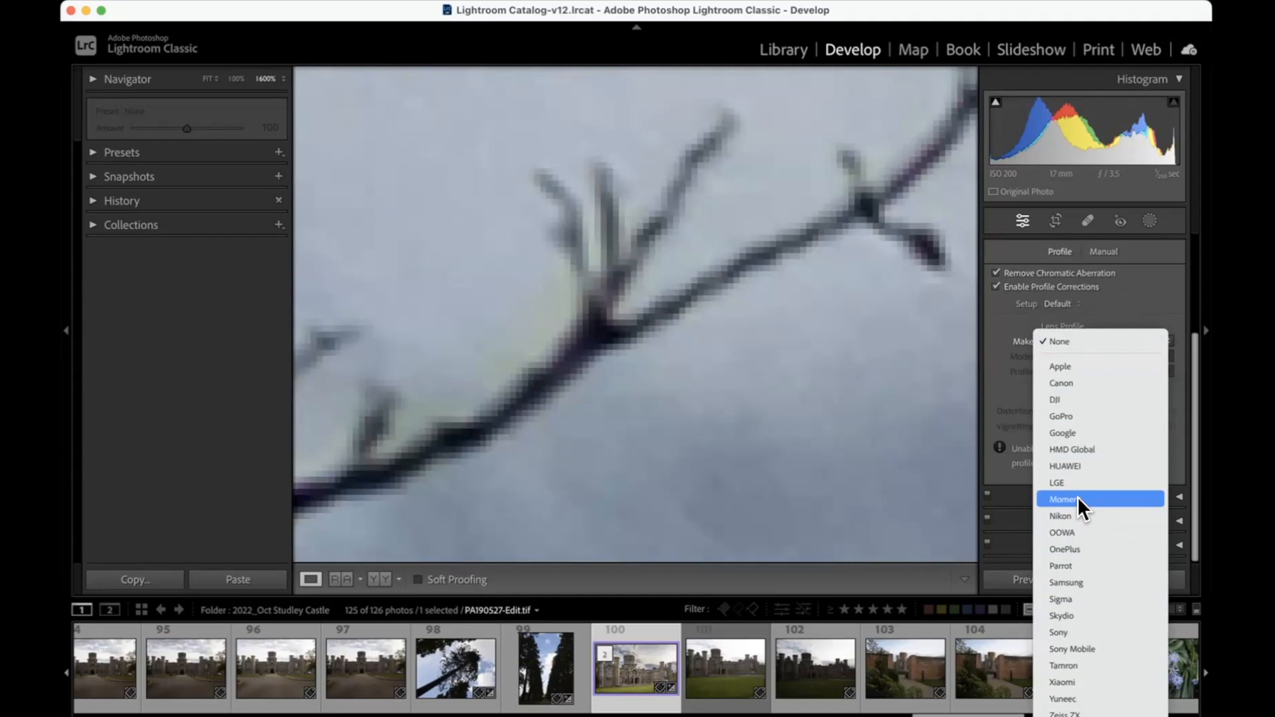
Step: Turn off chromatic aberration removal and profile corrections, and return to the manual lens corrections
left_click(995, 272)
left_click(994, 278)
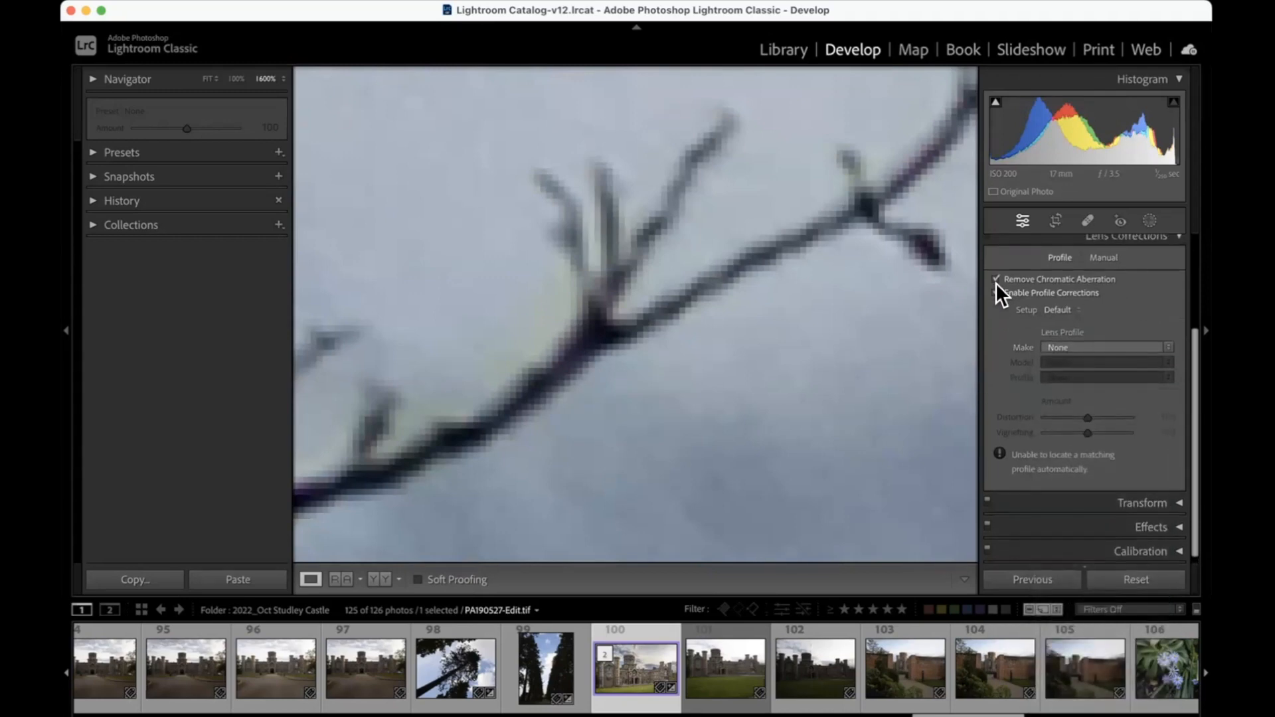
left_click(995, 289)
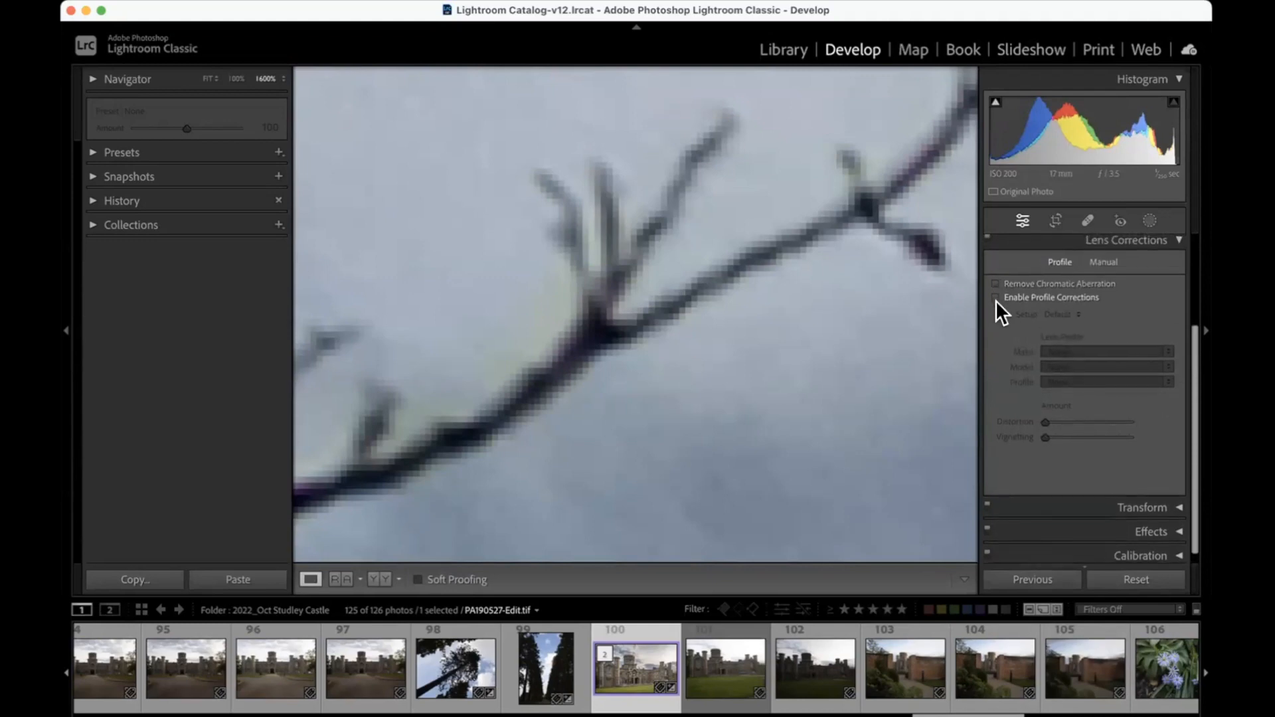
left_click(1102, 269)
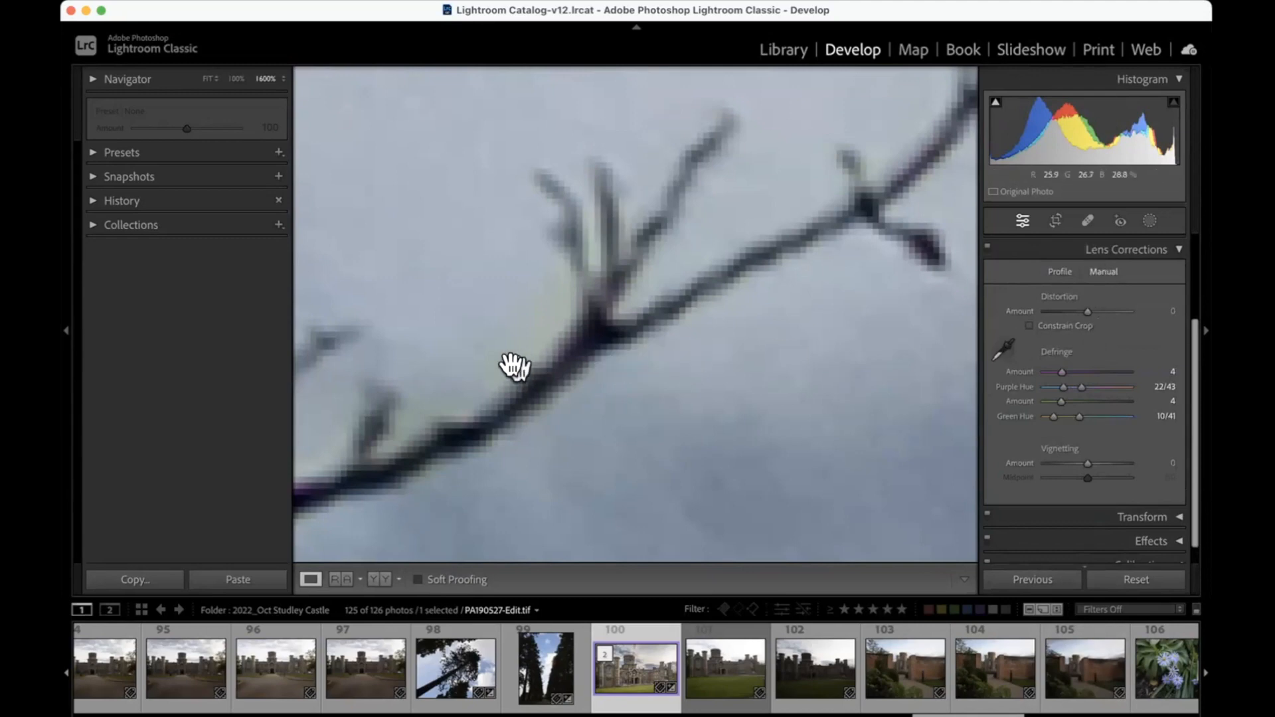
Step: Examine the magnified branch and its twigs for leftover purple and green fringing
scroll(512, 364, "left", 1)
scroll(512, 364, "left", 1)
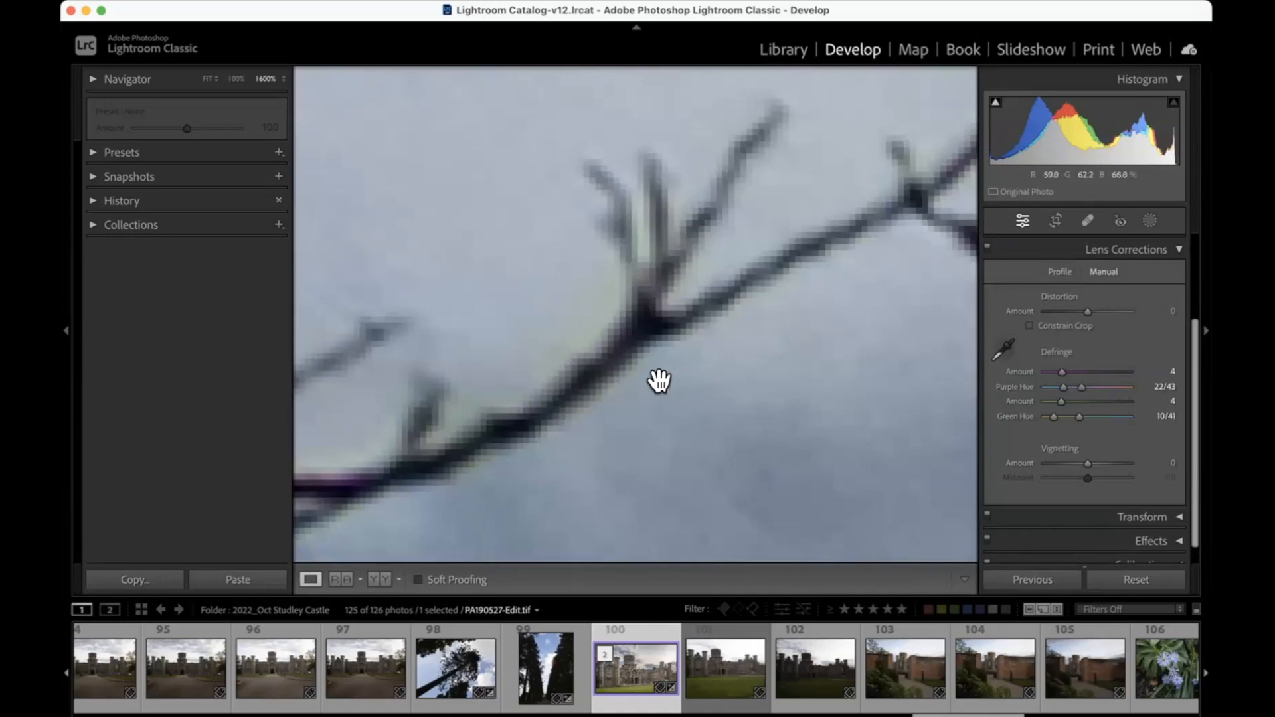
scroll(621, 356, "right", 1)
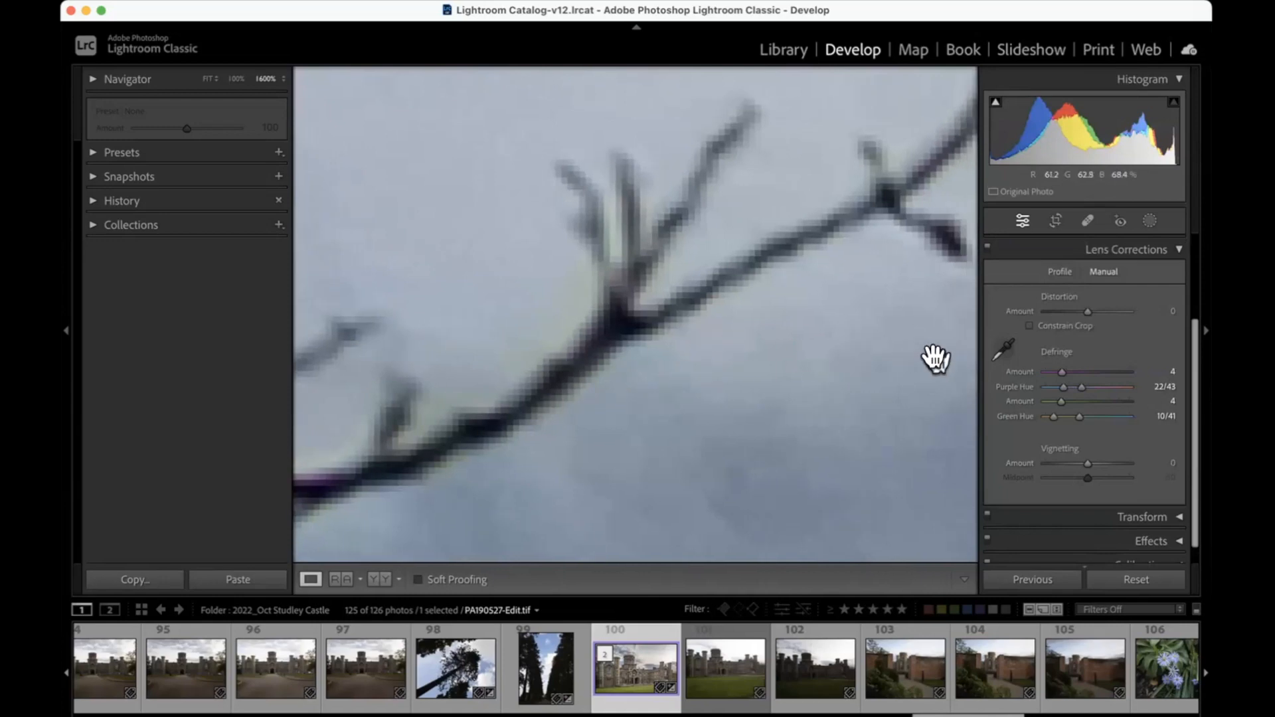
scroll(879, 379, "left", 3)
scroll(879, 379, "left", 3)
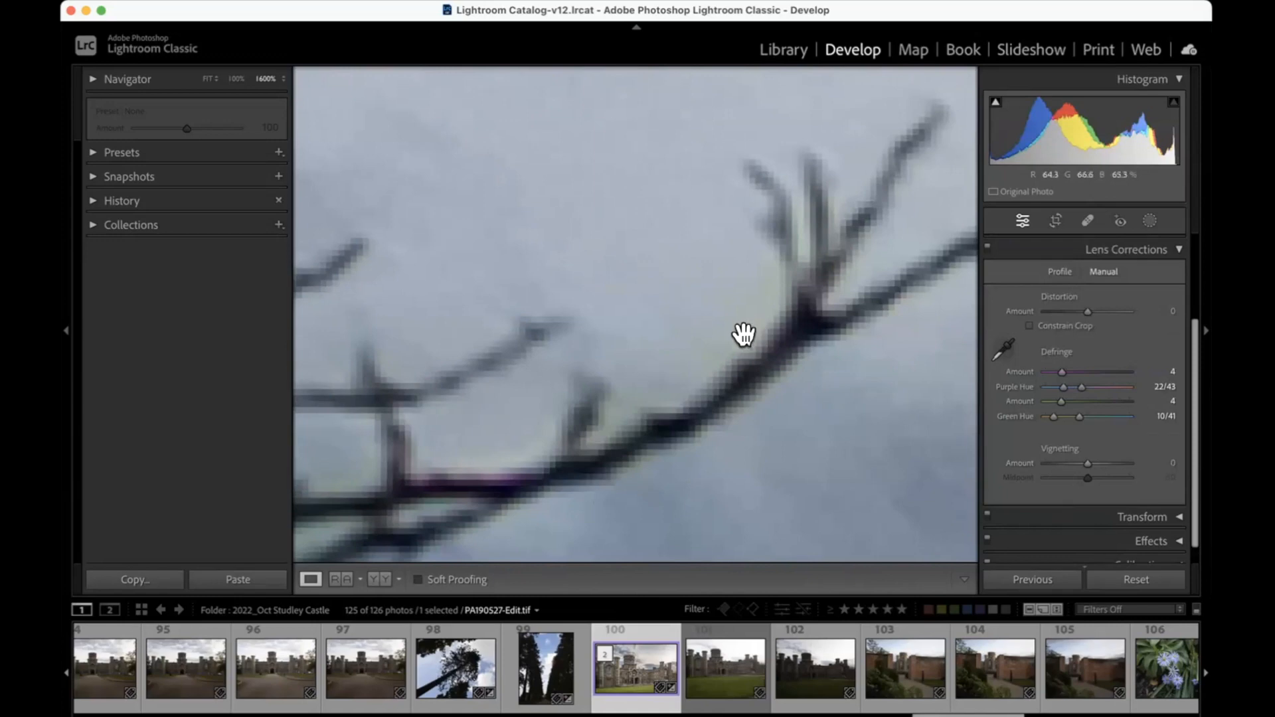
left_click_drag(851, 342, 646, 361)
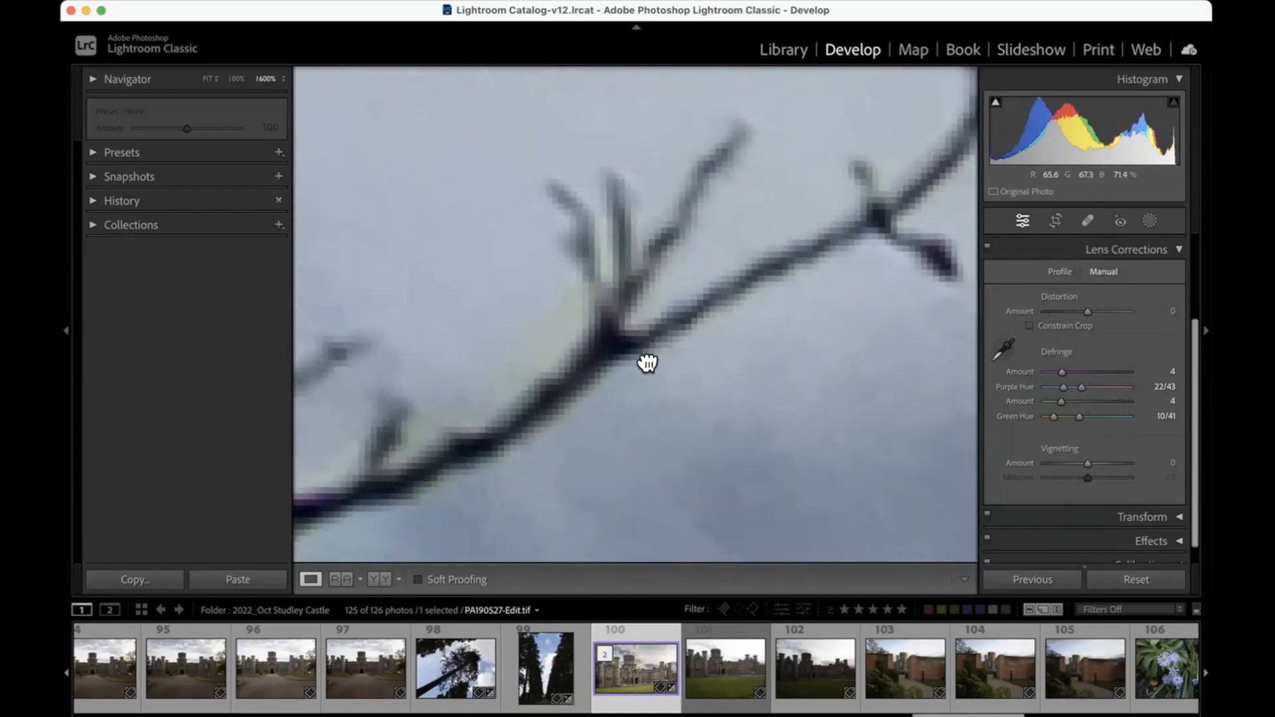
scroll(1032, 405, "down", 1)
left_click_drag(763, 378, 811, 378)
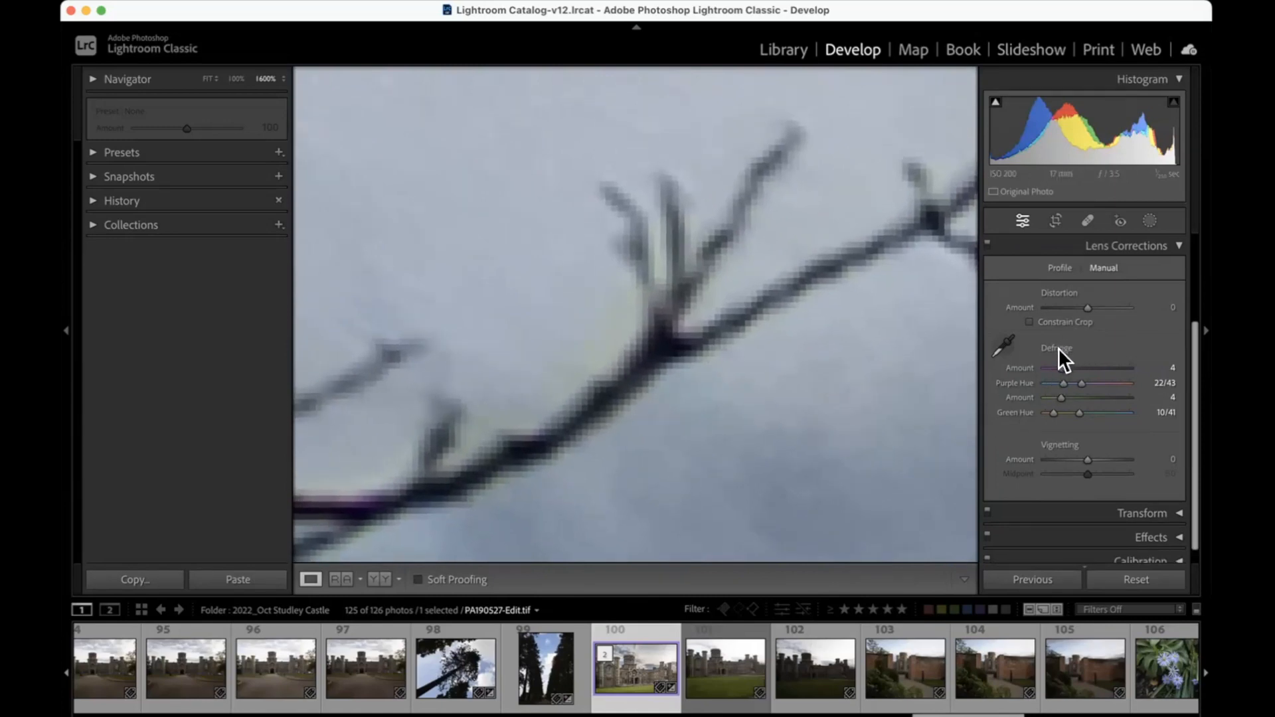
Step: Reset all Defringe settings of the castle photo to their defaults
scroll(1058, 348, "down", 1)
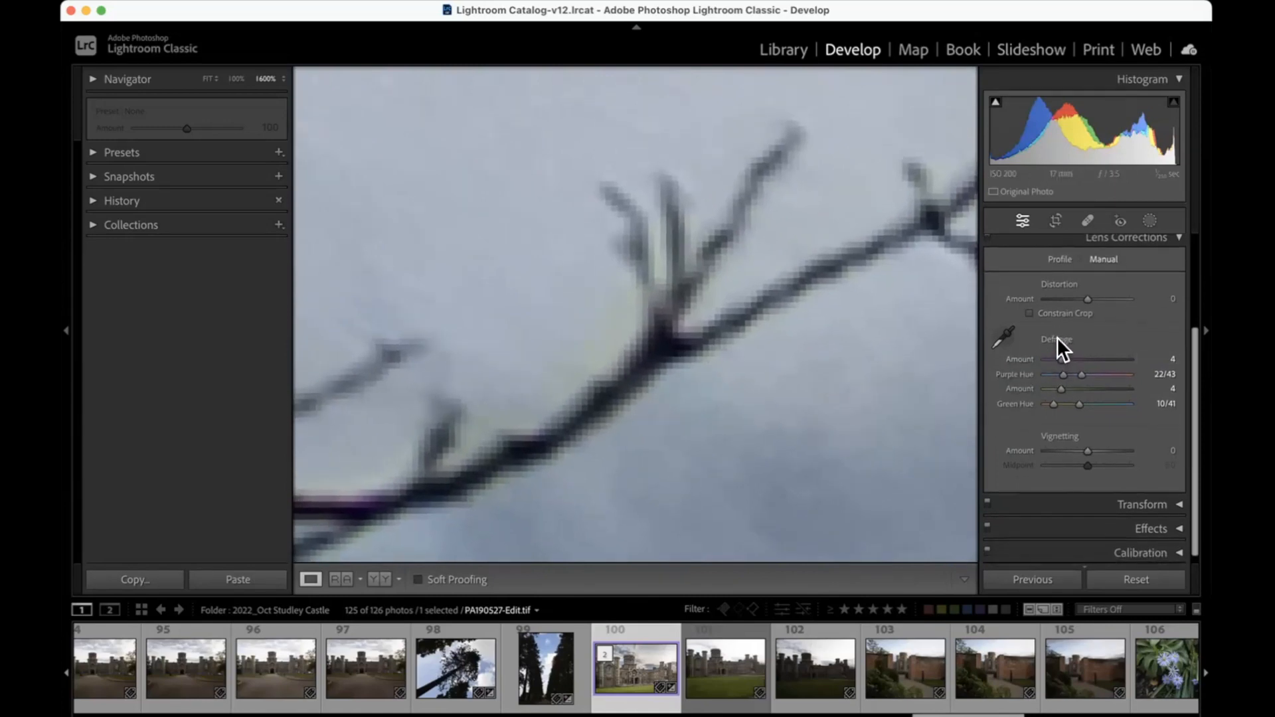
double_click(1057, 339)
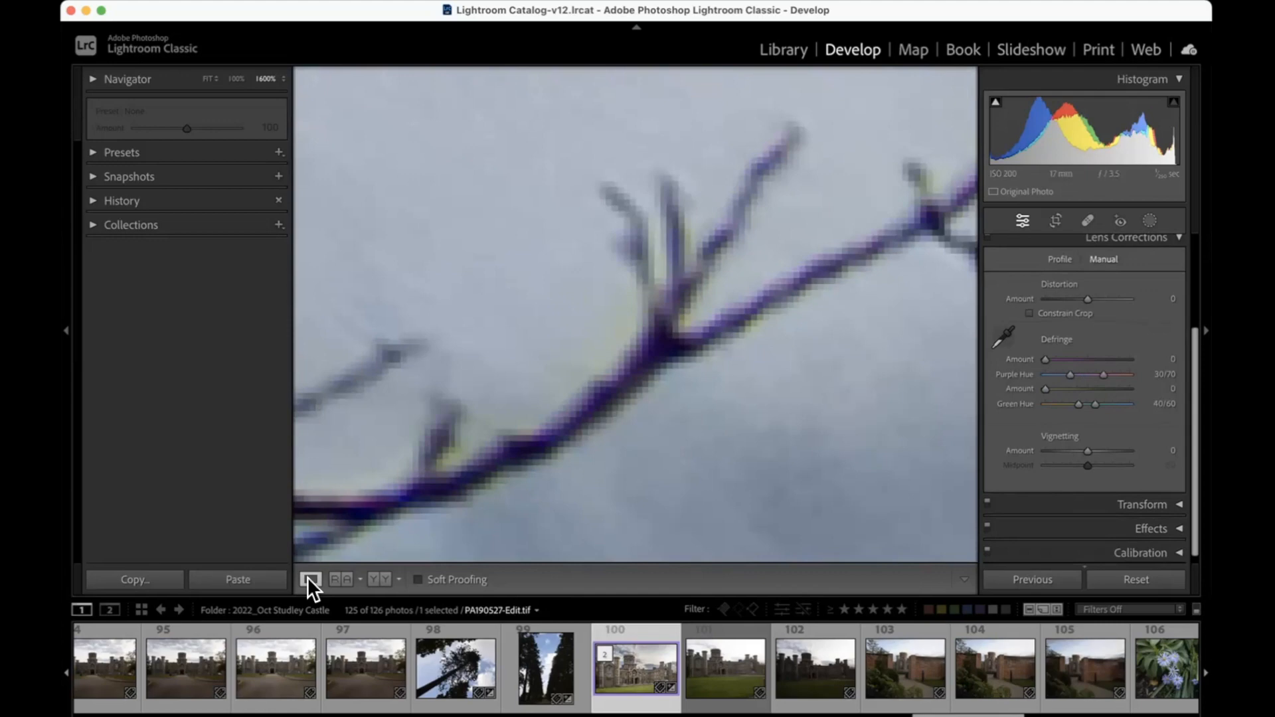
Step: Select the raw castle photo PA190527.ORF in the Library, view it large and open it in Develop
left_click(777, 52)
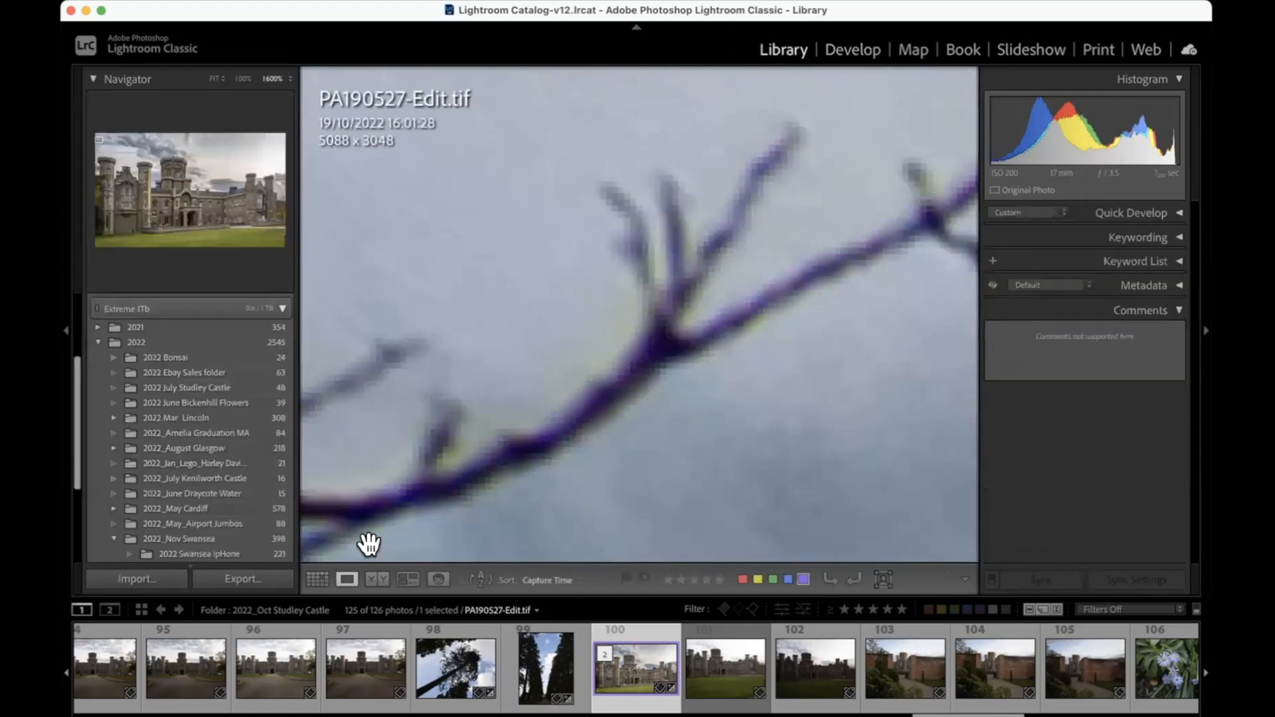
left_click(319, 578)
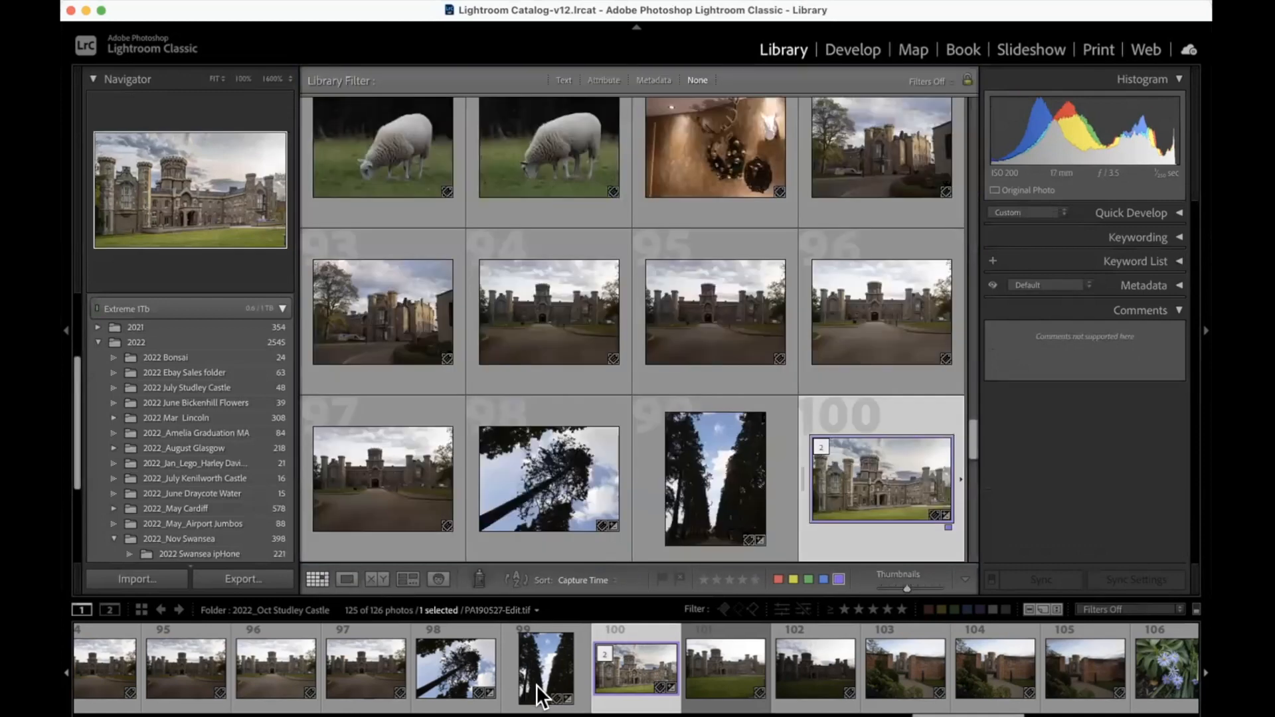
left_click(719, 672)
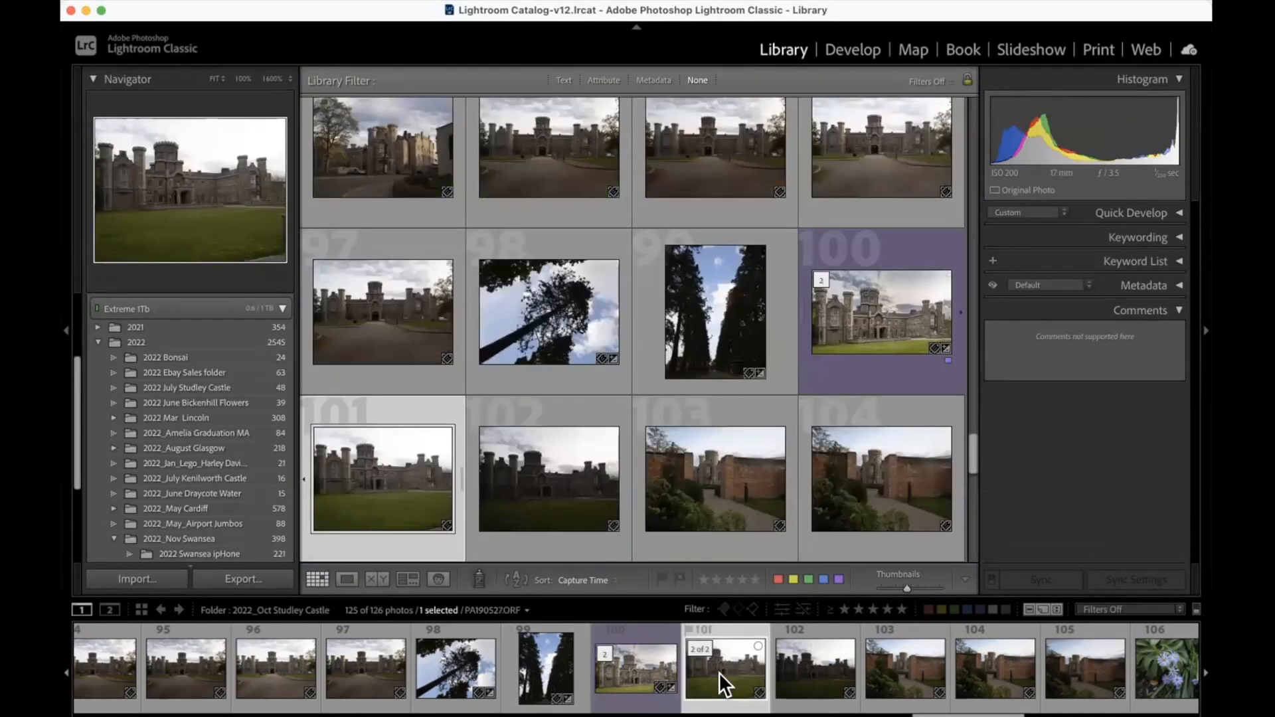
key("l")
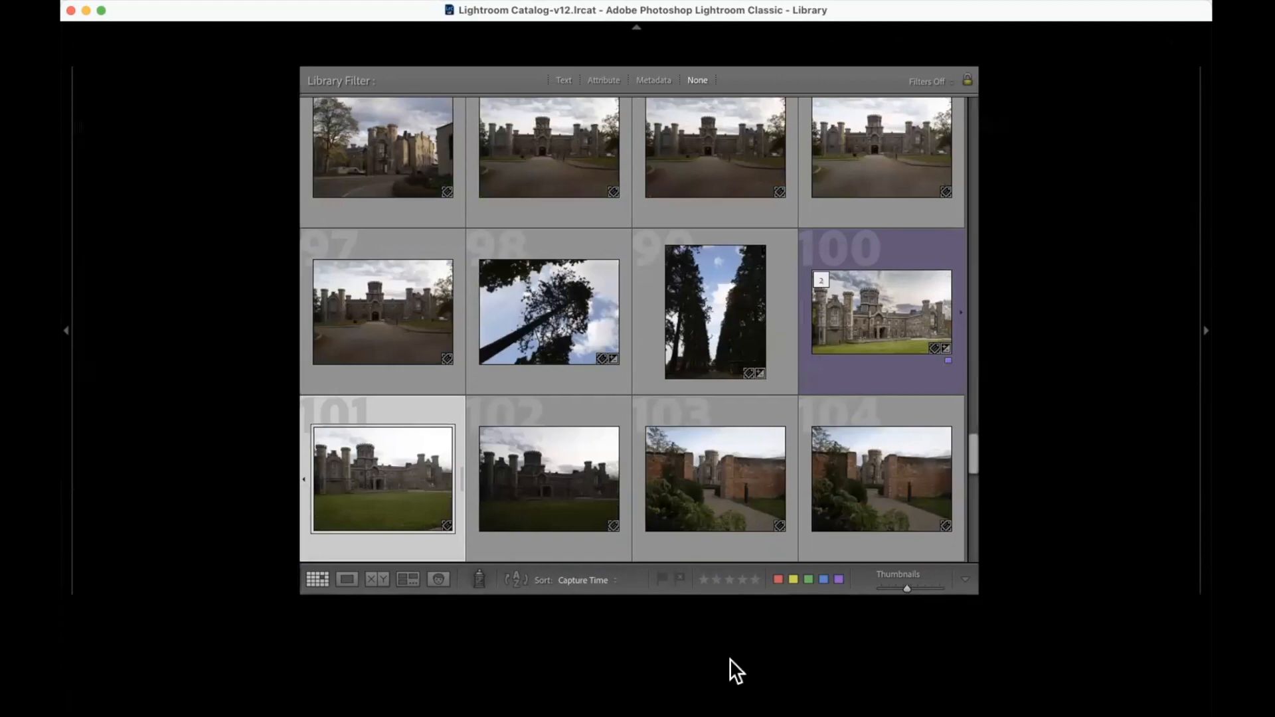
key("l")
key("e")
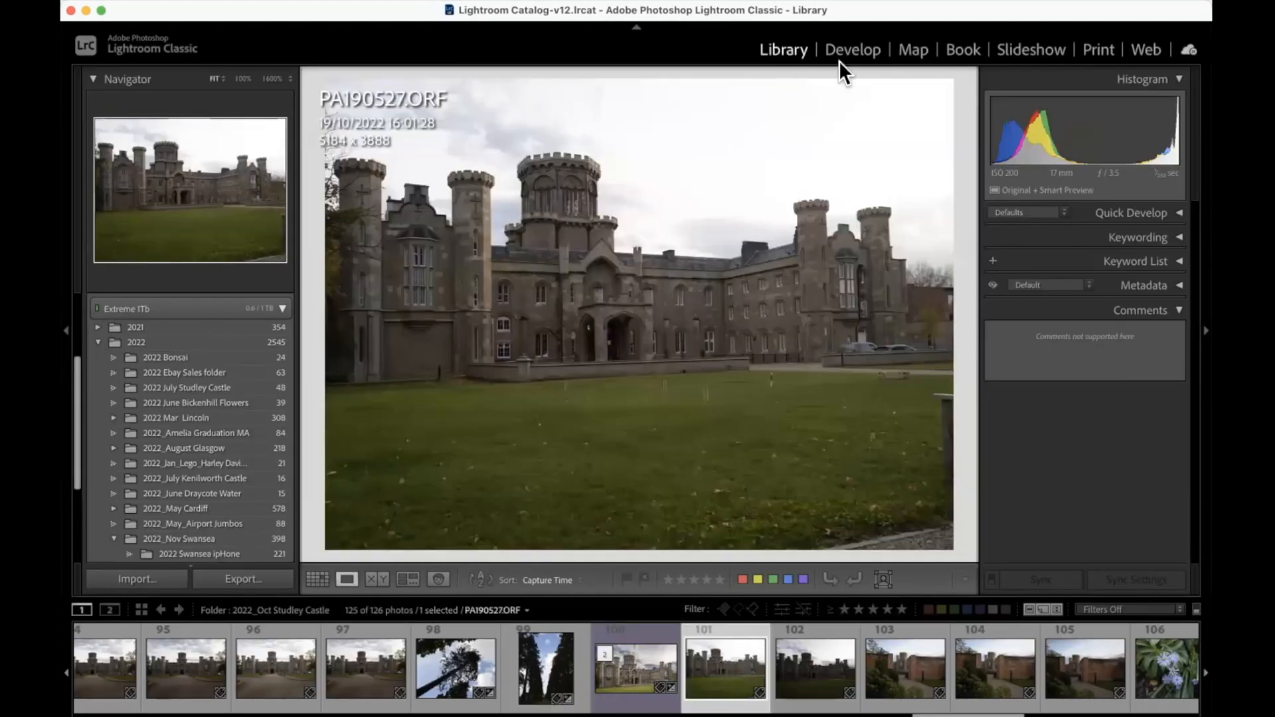
left_click(847, 53)
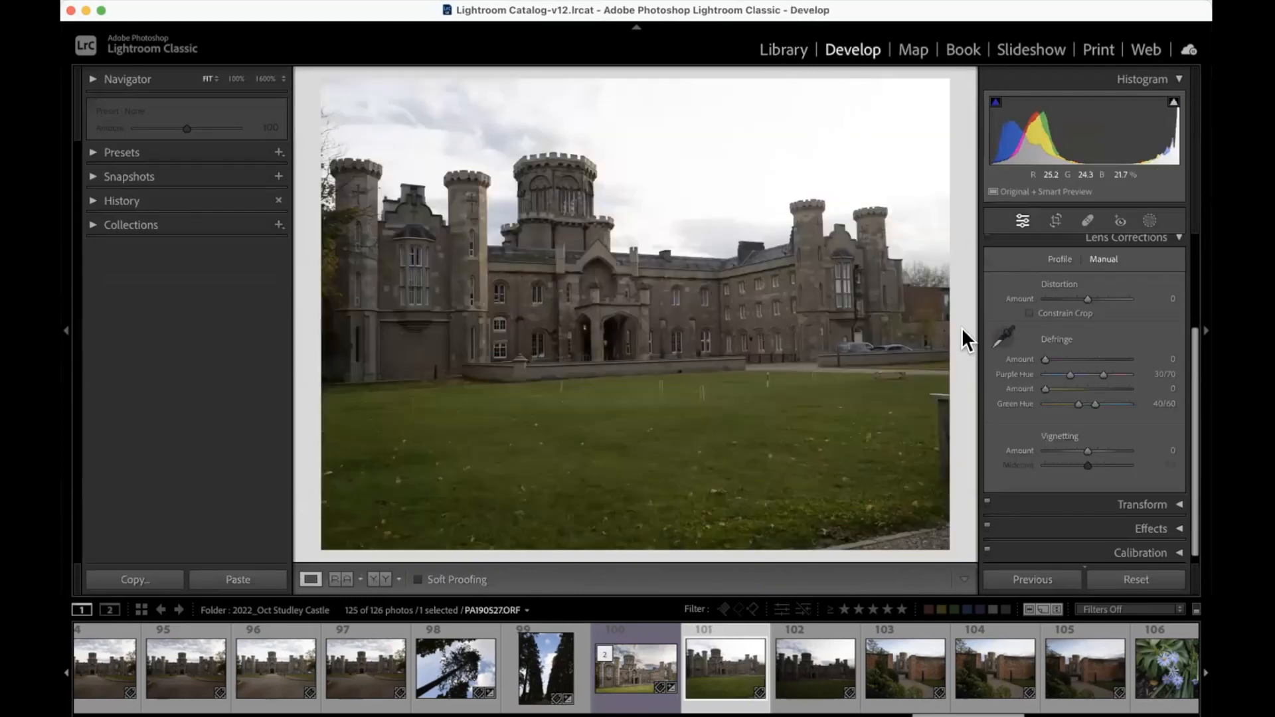
Step: Enable Remove Chromatic Aberration and Profile Corrections for the raw photo
left_click(1061, 258)
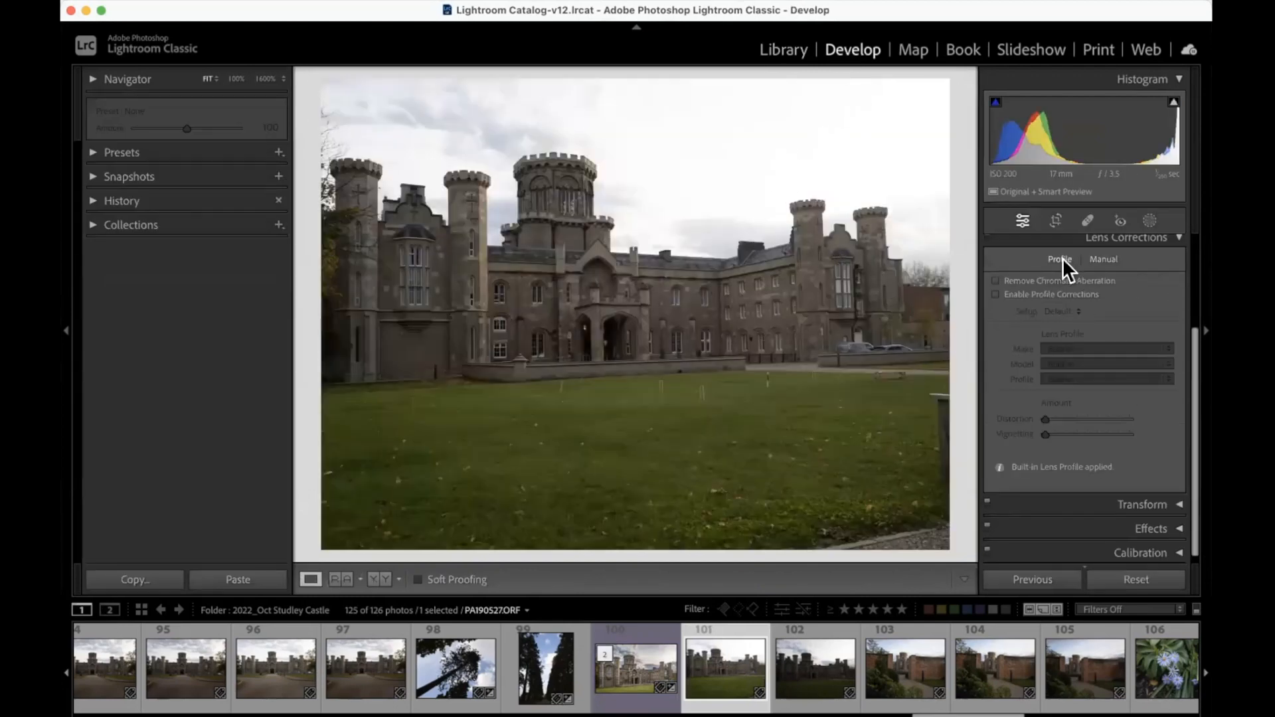
left_click(995, 280)
left_click(996, 294)
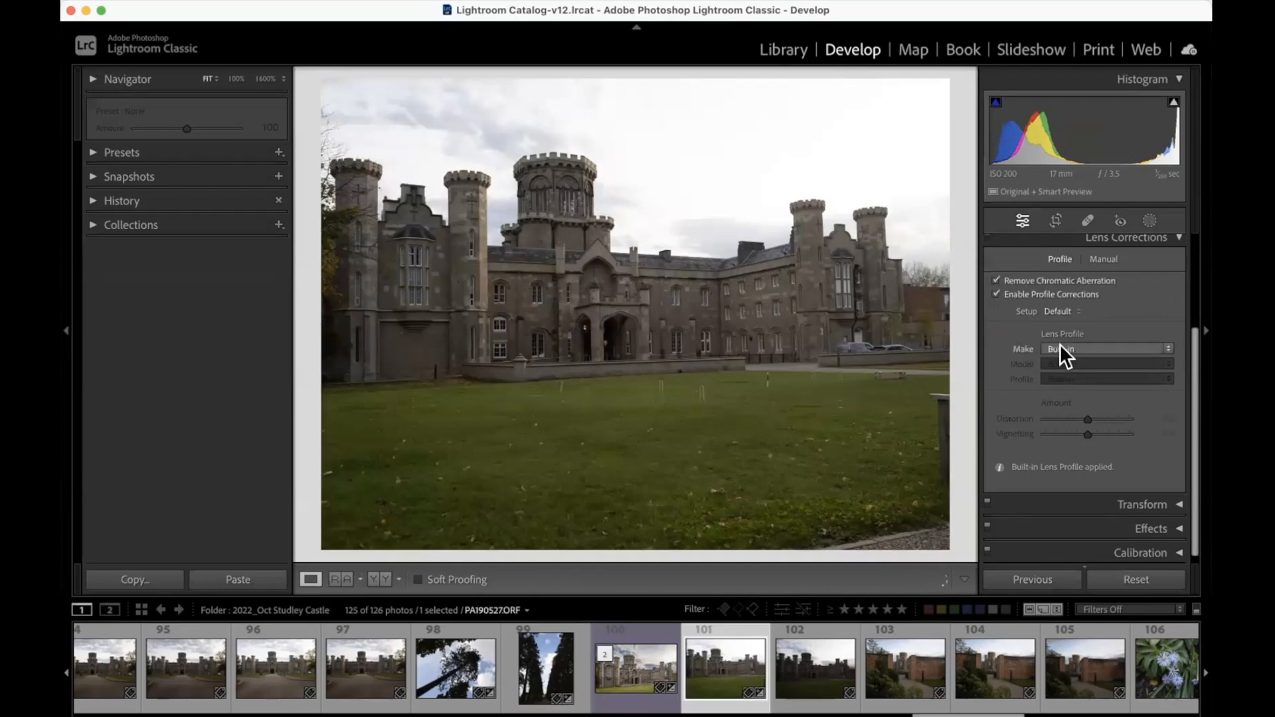
Step: Look through the available lens makes and set the raw photo's lens profile make to Sigma
left_click(1058, 346)
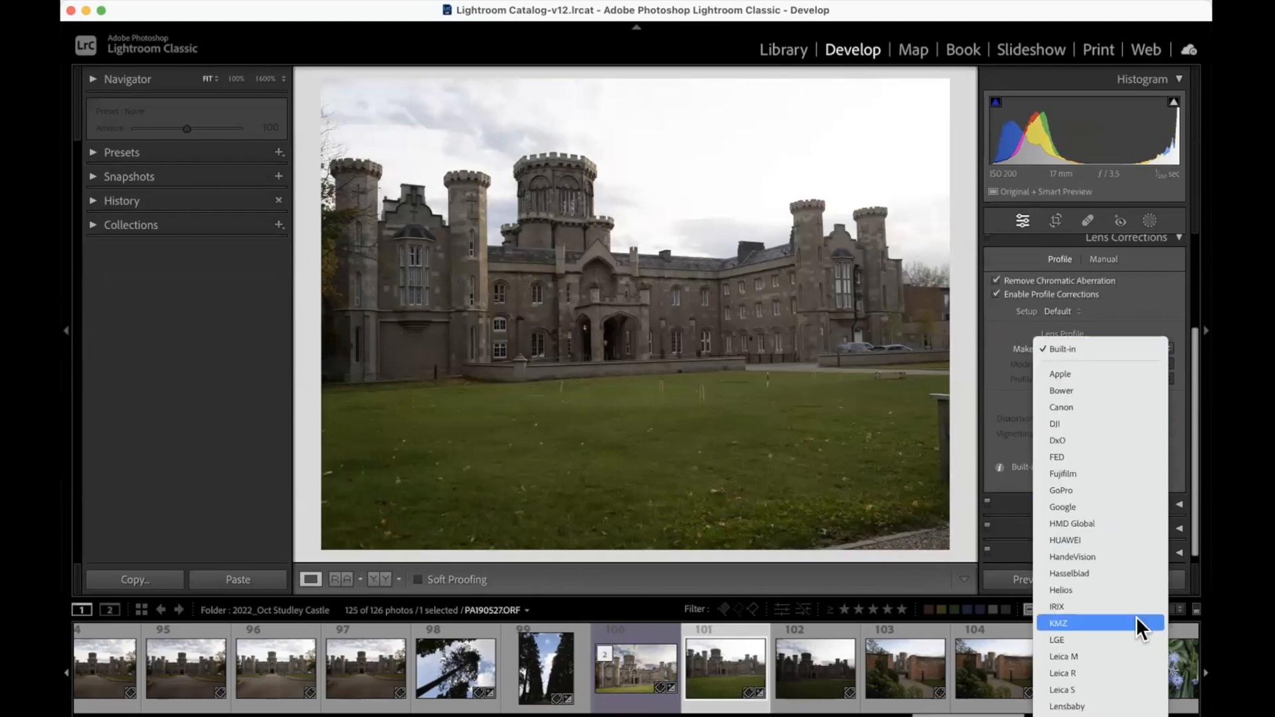
scroll(1135, 616, "down", 2)
scroll(1136, 679, "down", 2)
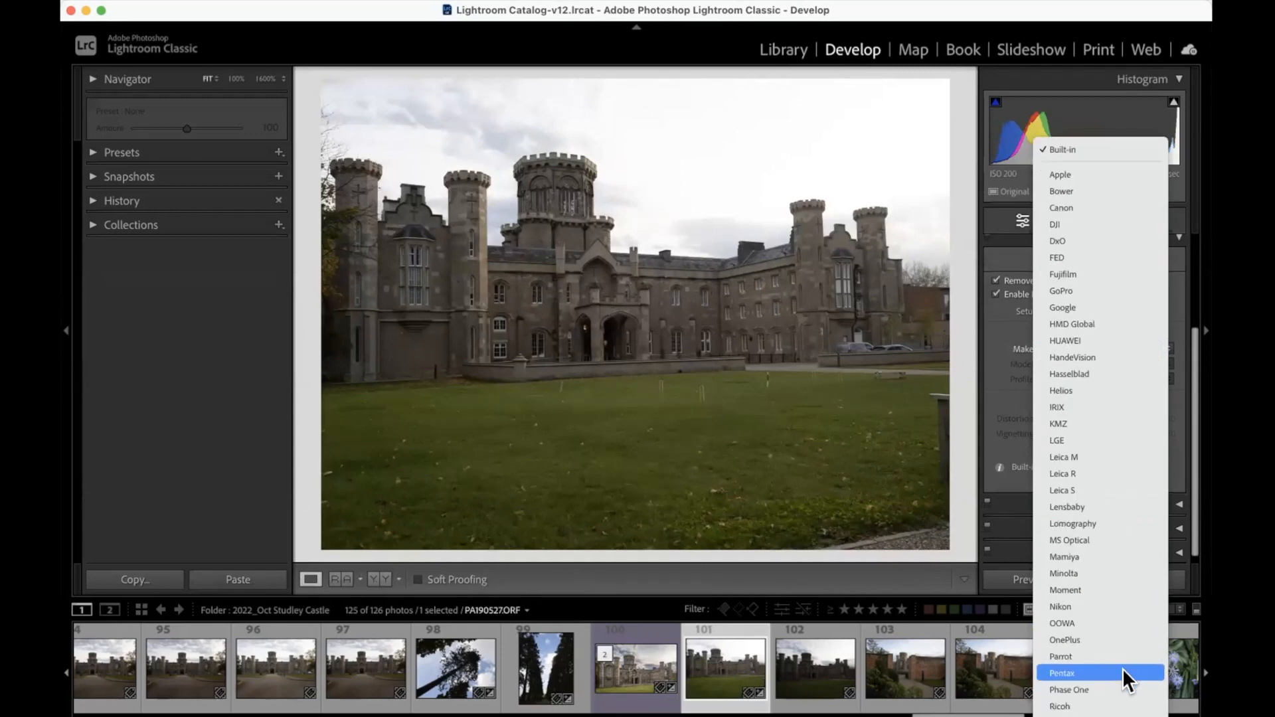
scroll(1111, 578, "down", 3)
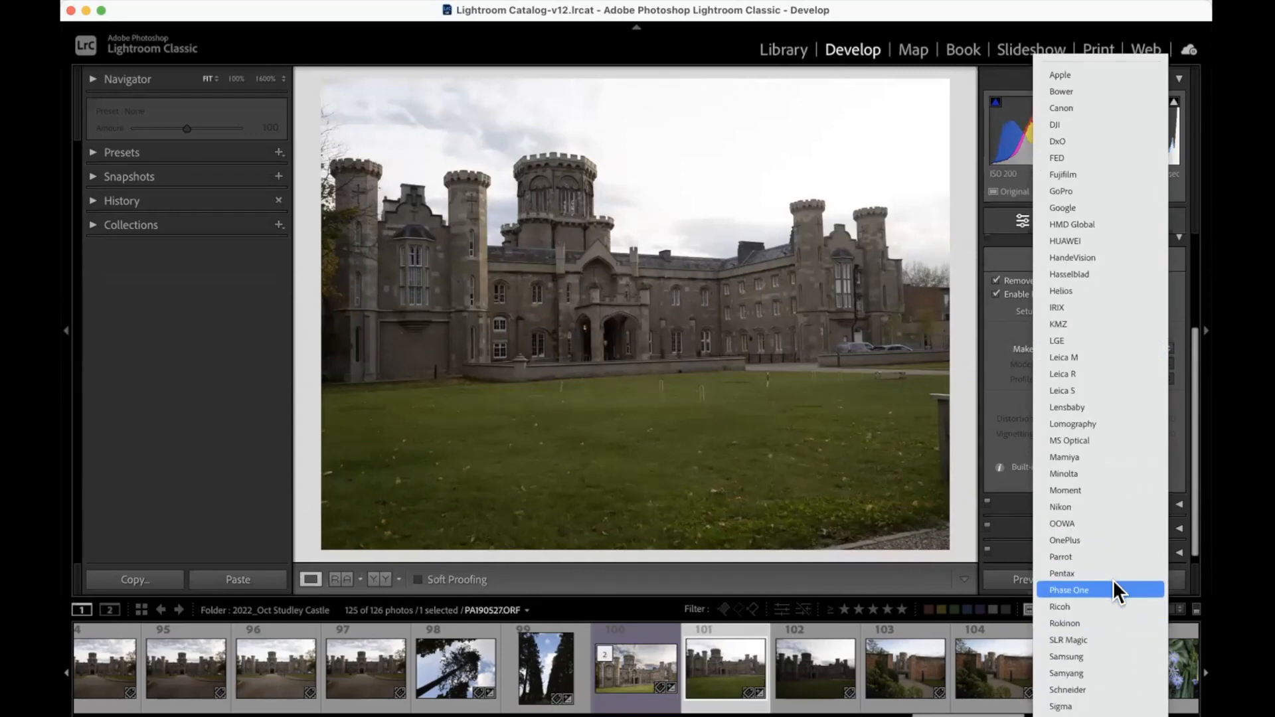
scroll(1113, 580, "down", 3)
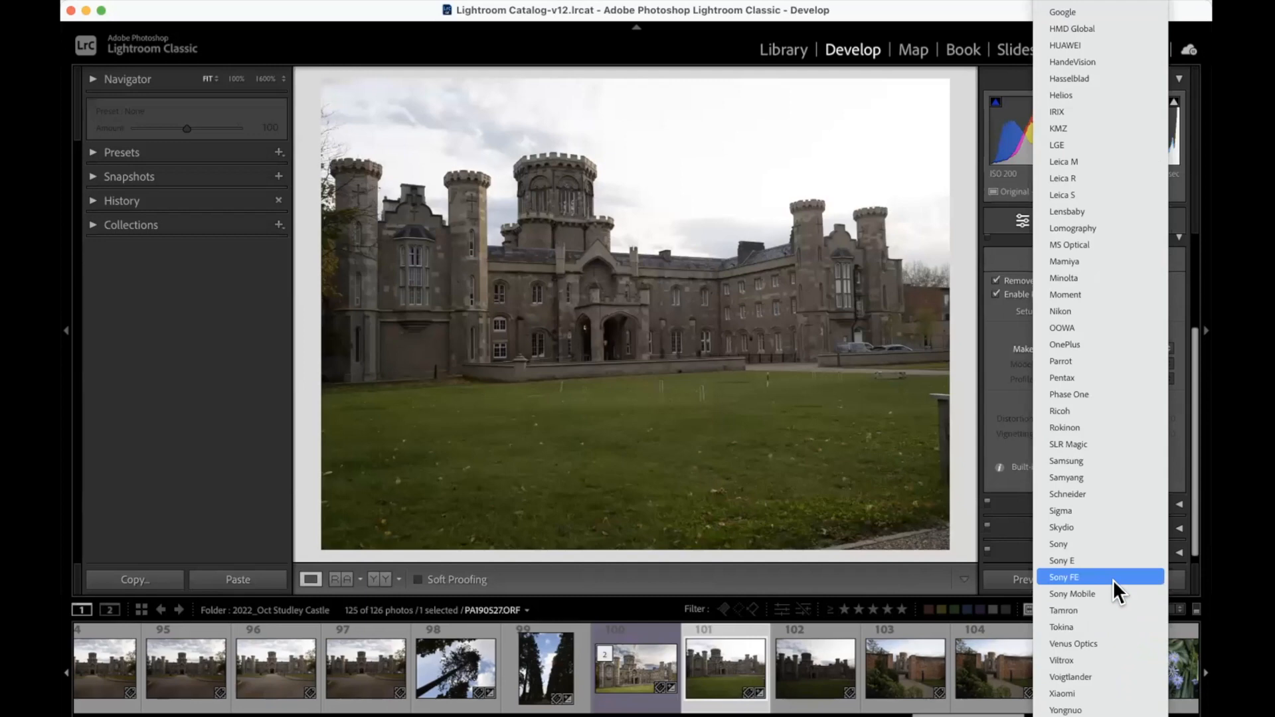
scroll(1113, 580, "up", 3)
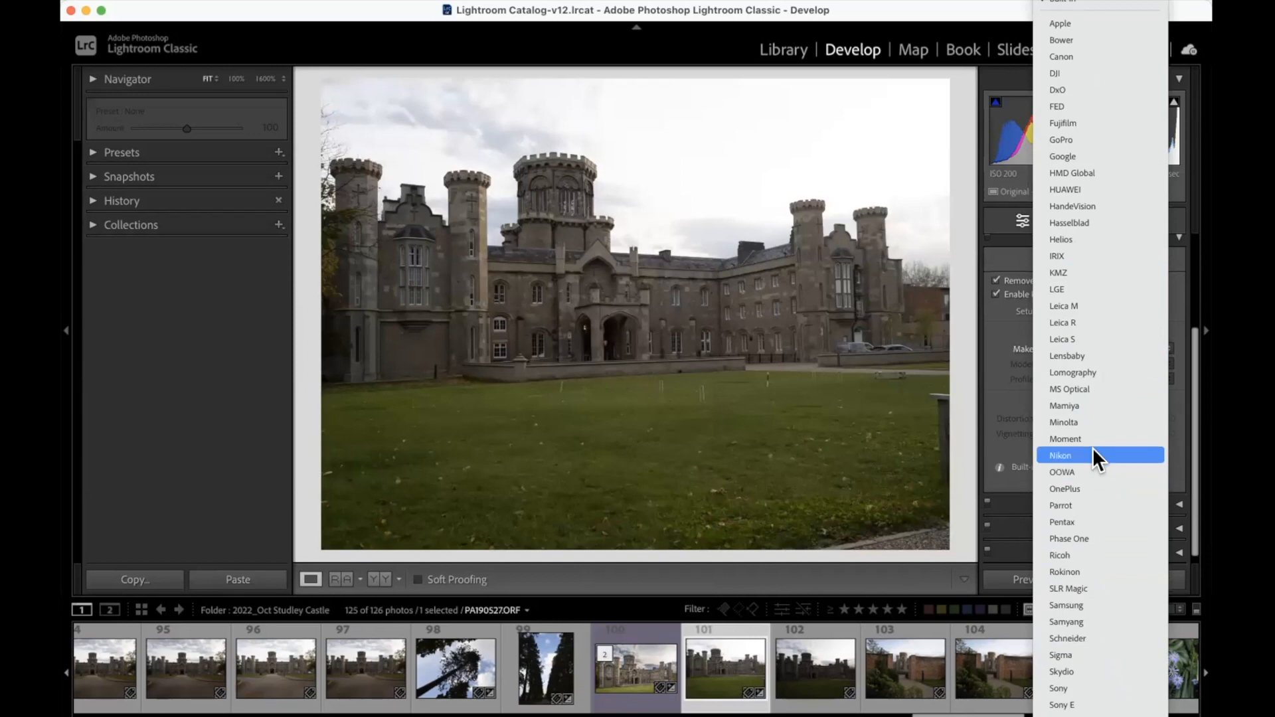
left_click(1074, 652)
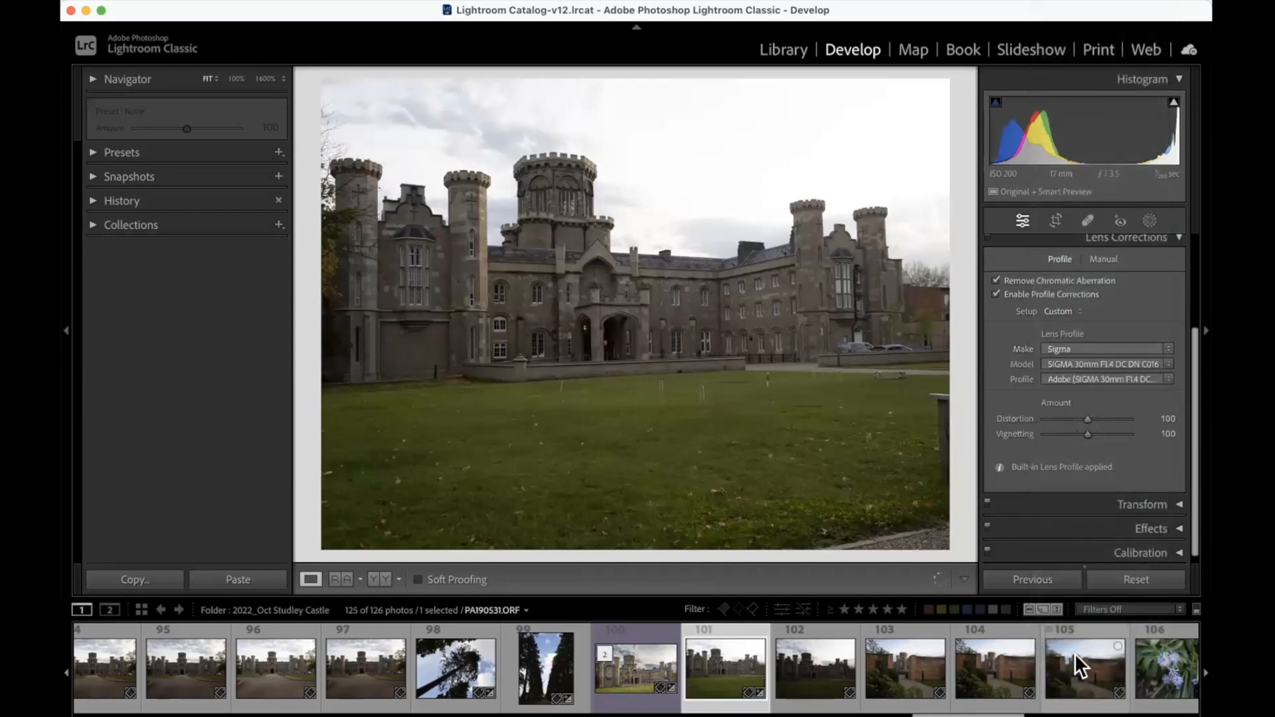
Step: Browse the lens makes again while keeping Sigma, and check the raw photo in the Library
left_click(1071, 348)
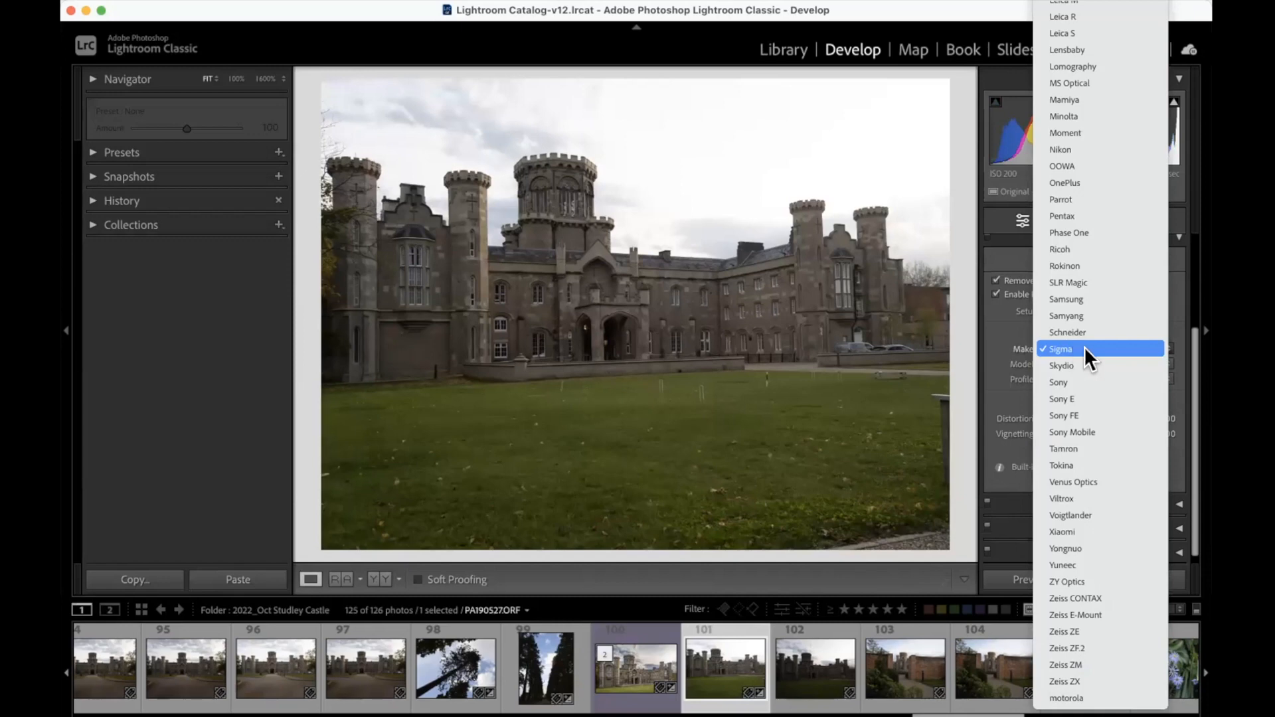
scroll(1094, 345, "up", 5)
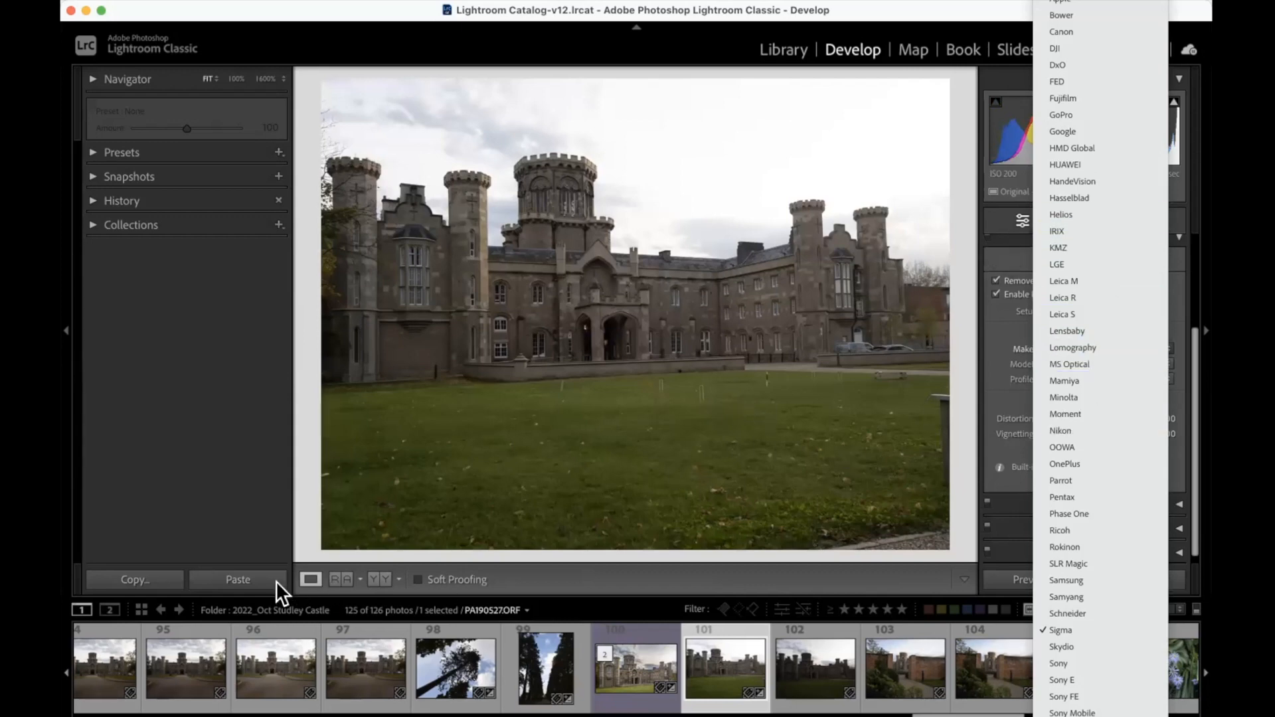
left_click(299, 574)
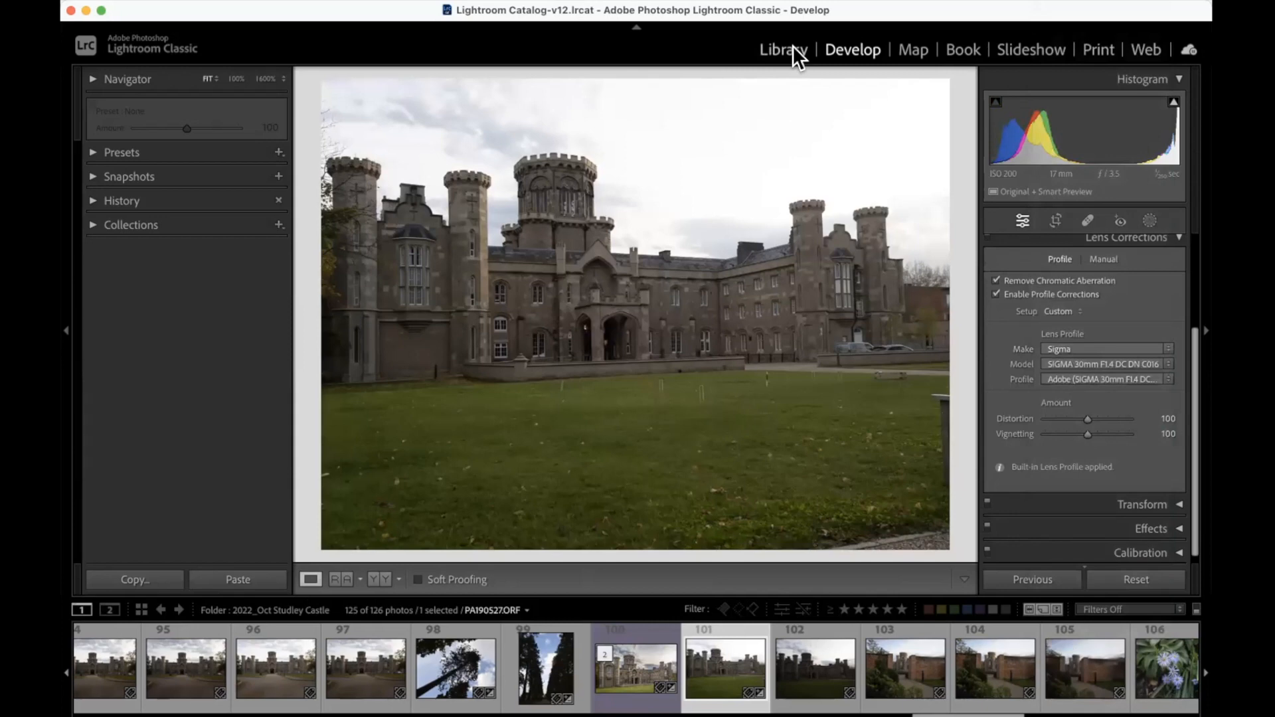
left_click(786, 45)
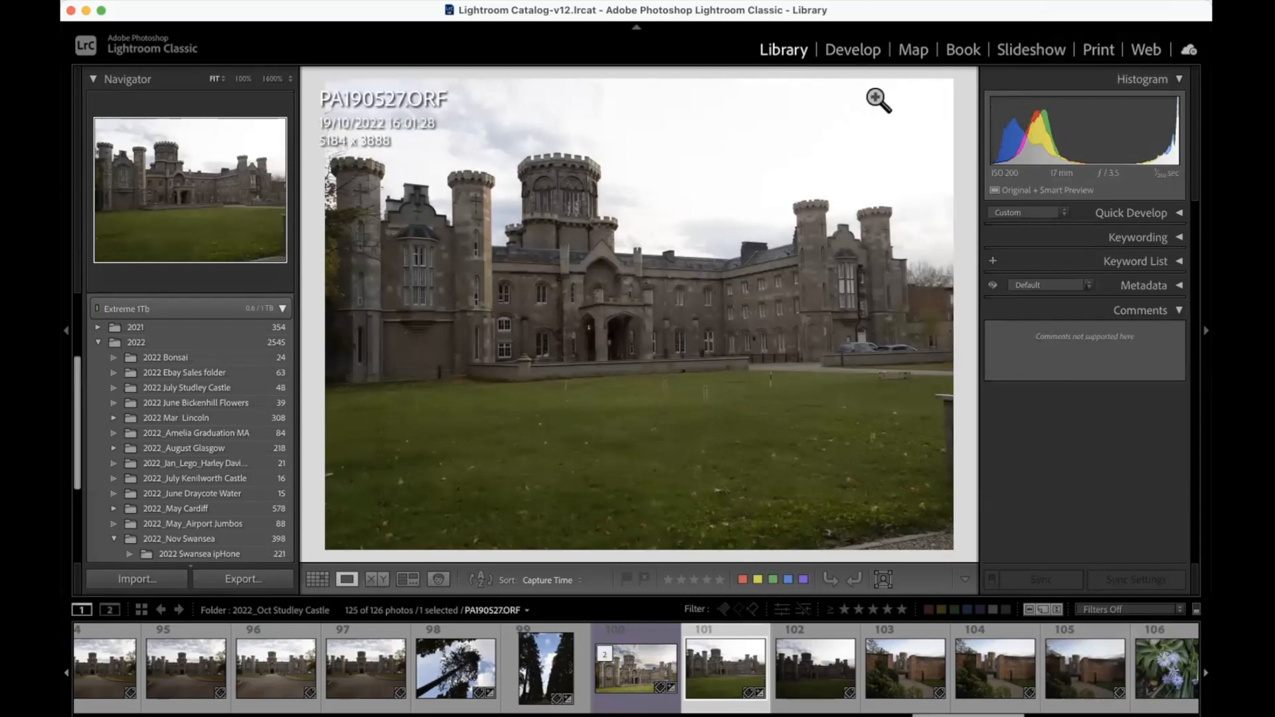
left_click(832, 46)
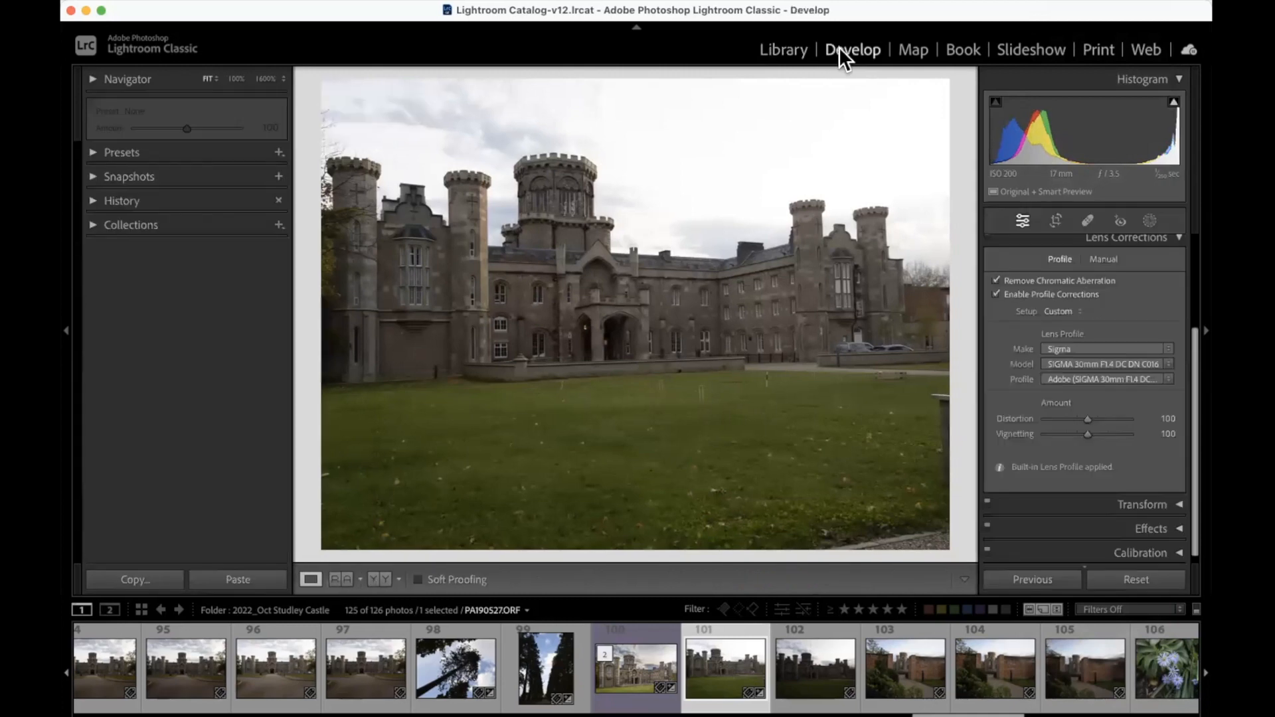
Step: Try the Nikon, Apple and GoPro lens profile makes on the raw castle photo
left_click(1087, 351)
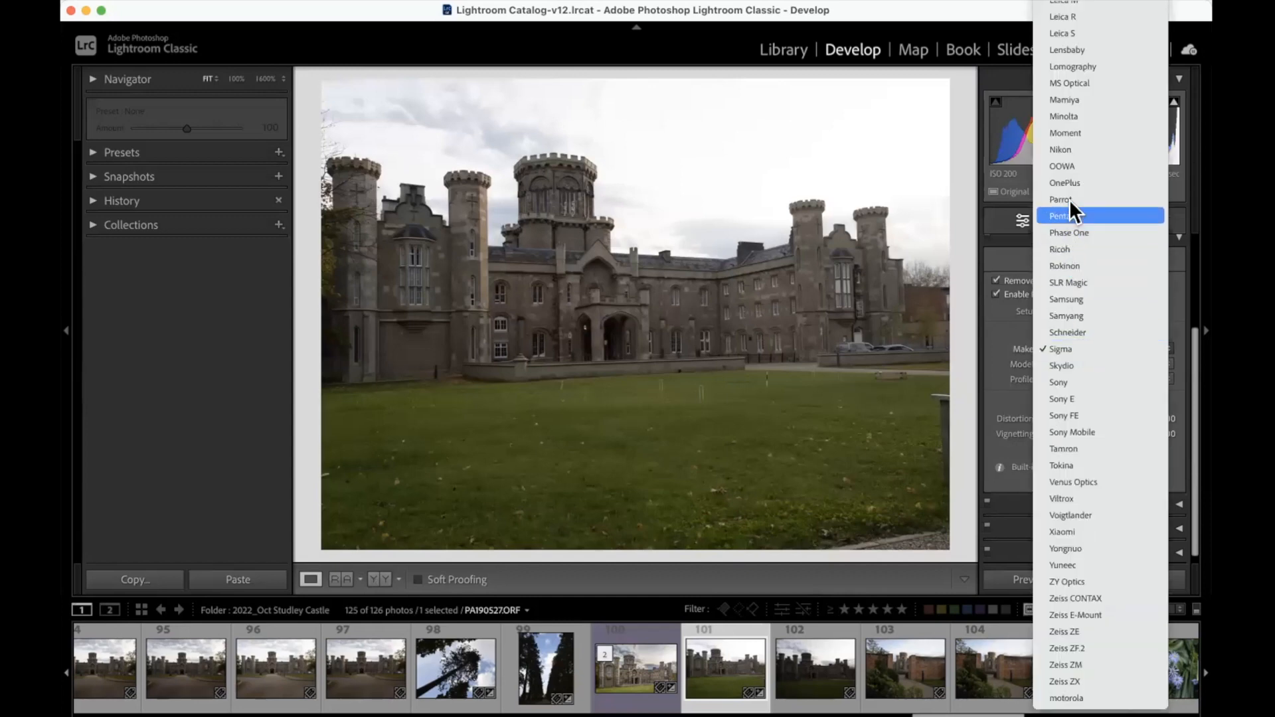
scroll(1067, 188, "up", 2)
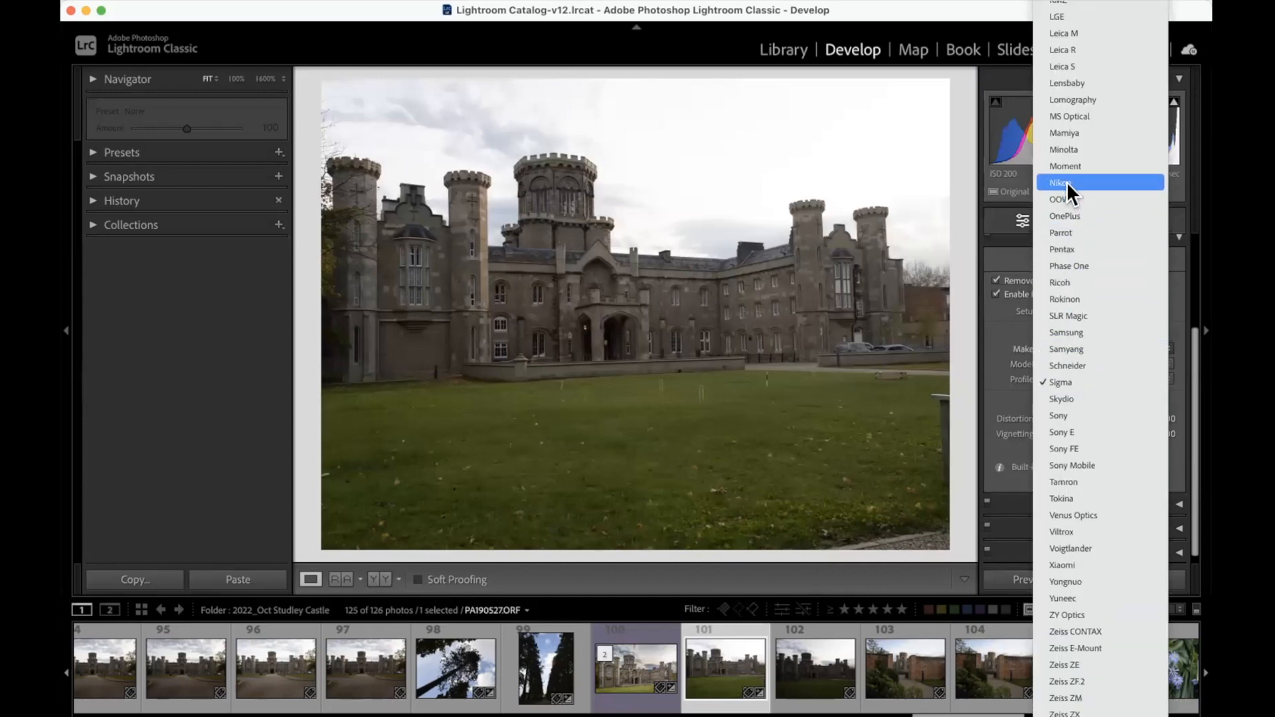
left_click(1066, 182)
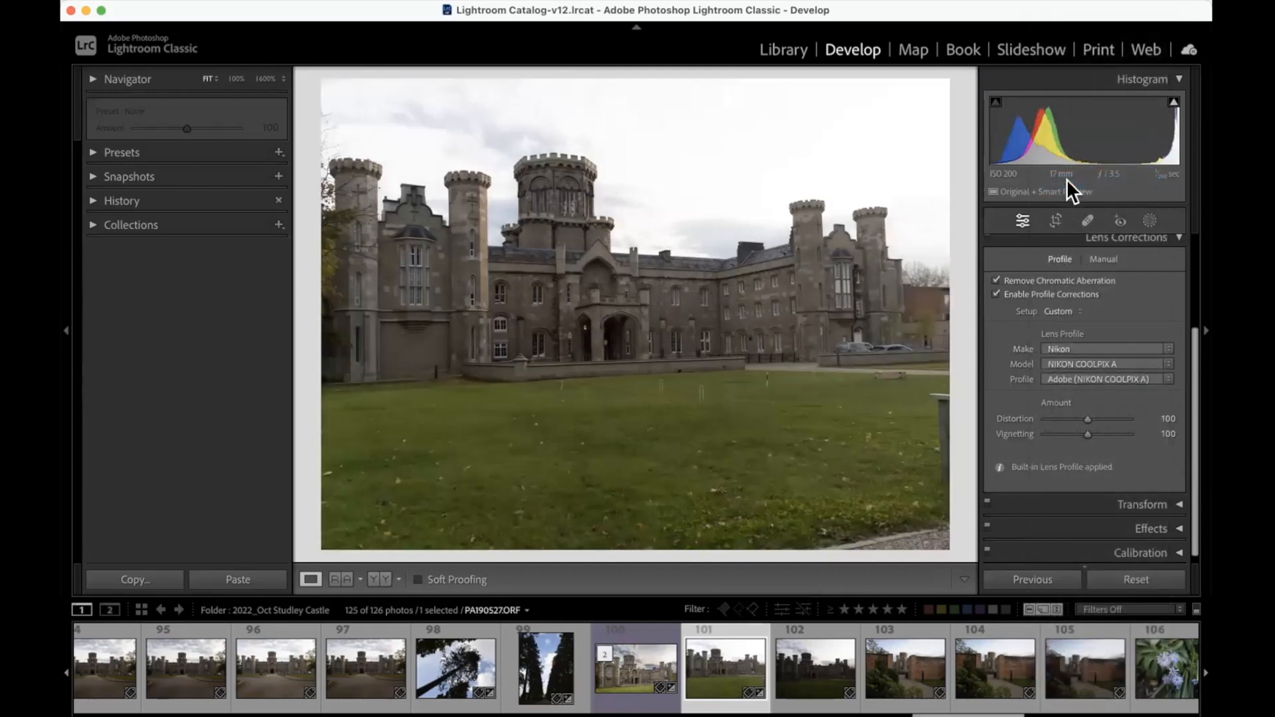
left_click(1060, 348)
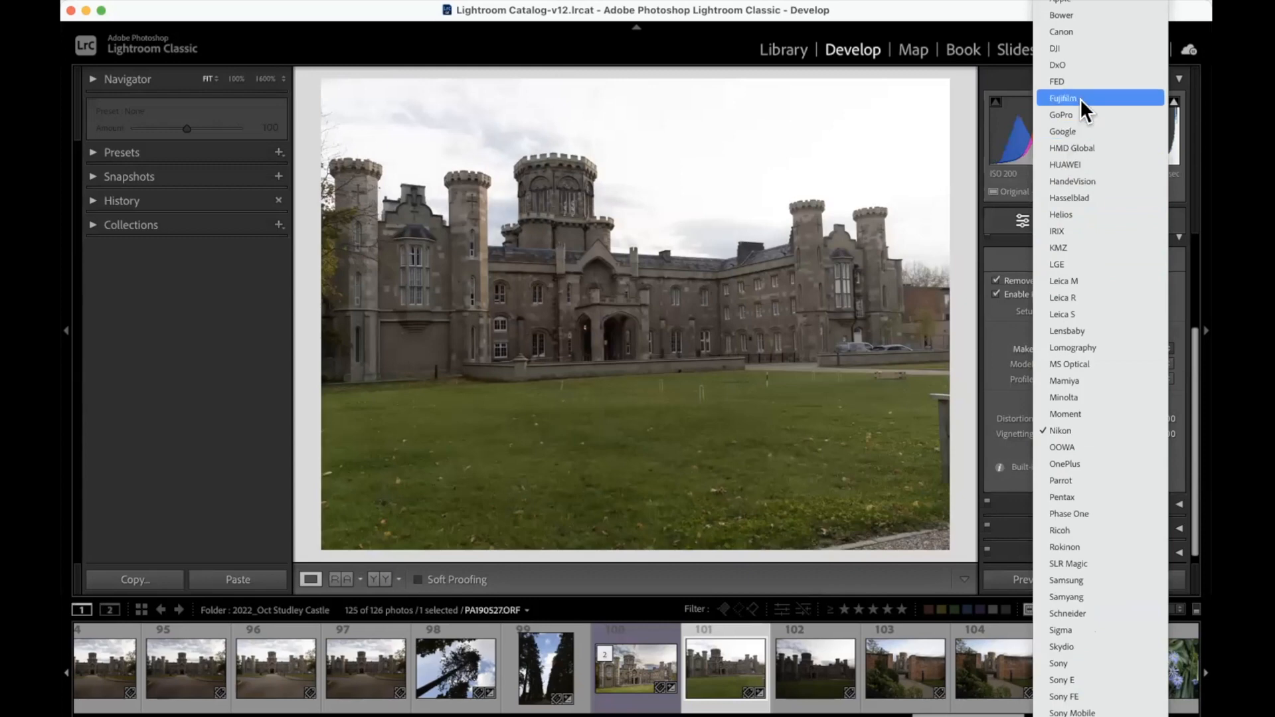
left_click(1080, 3)
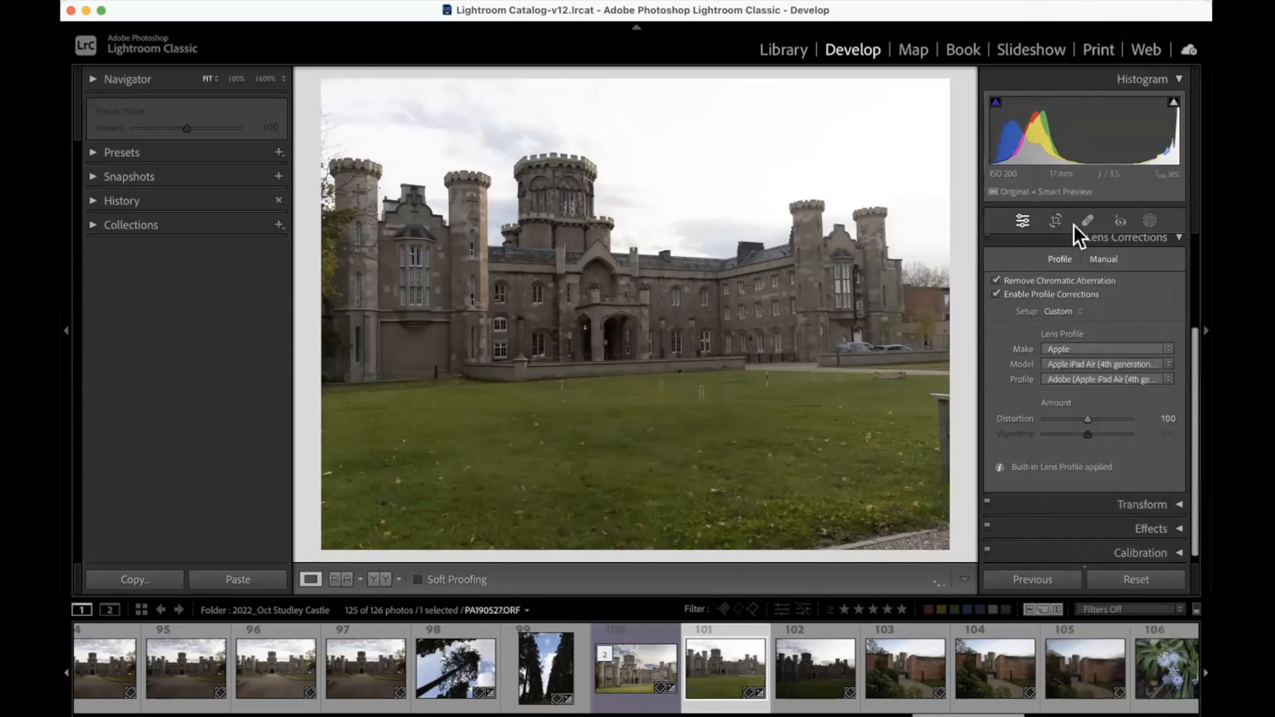
left_click(1065, 347)
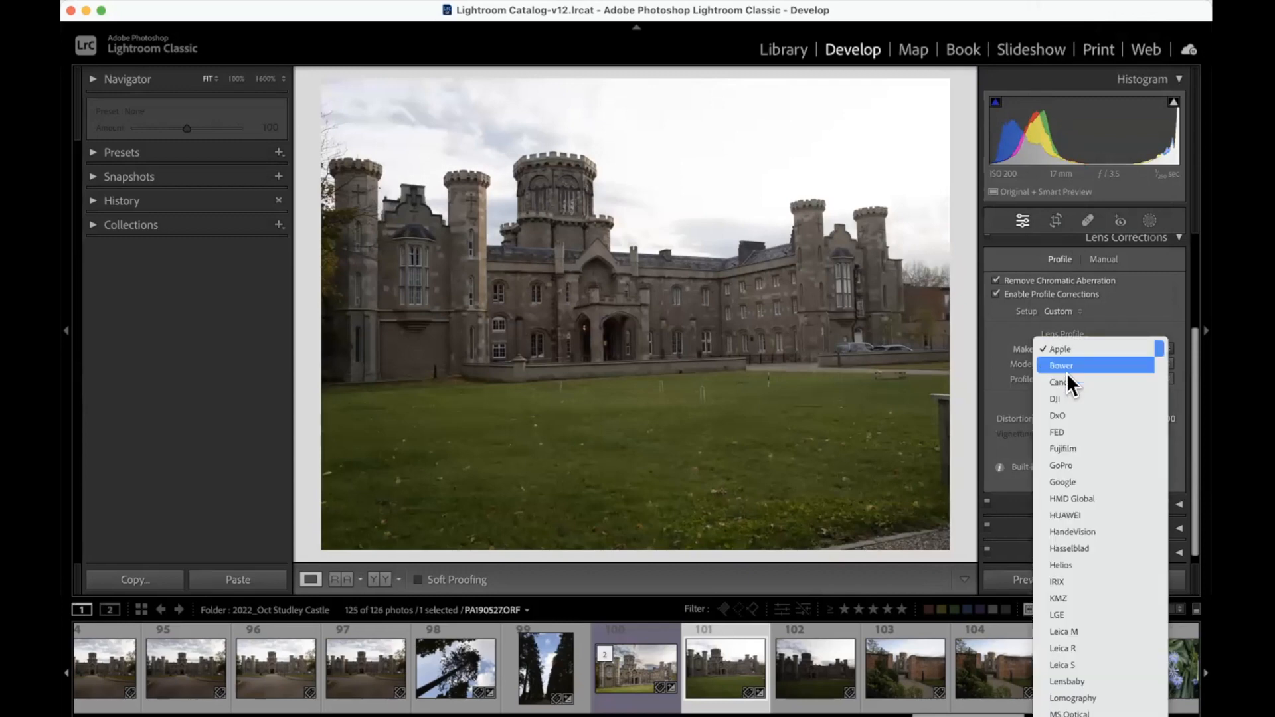
left_click(1072, 465)
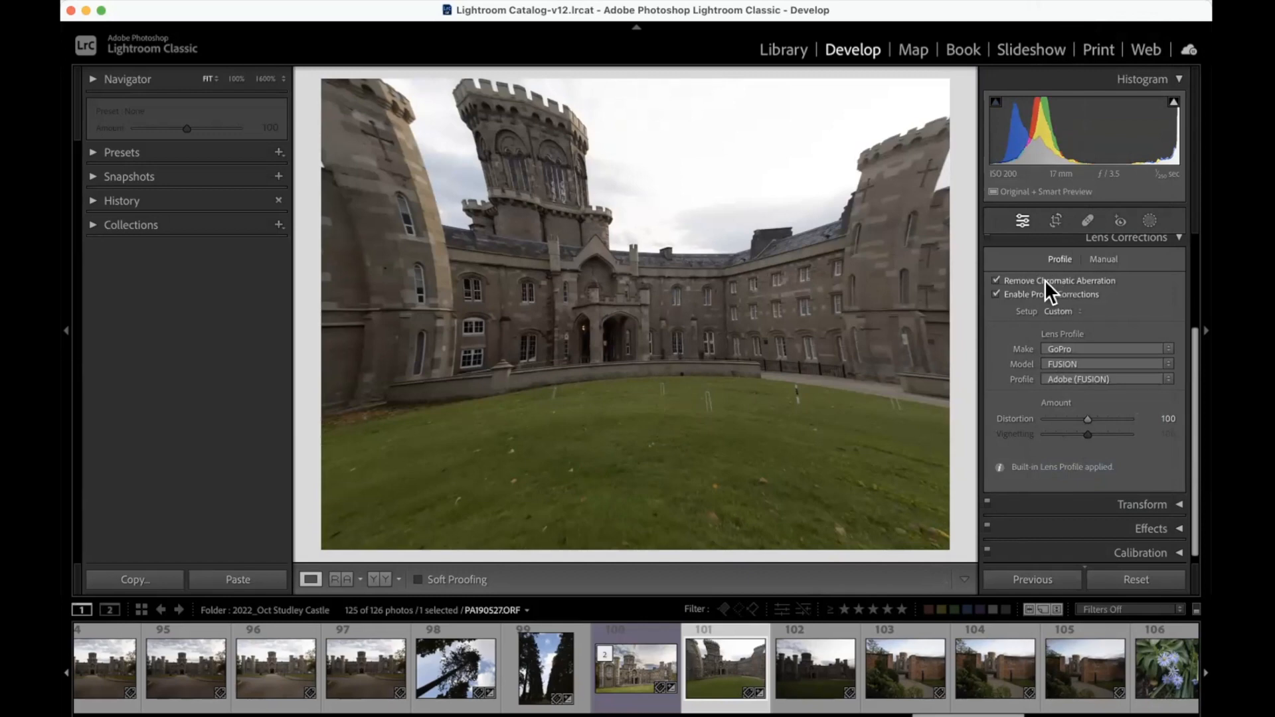
Step: Turn off Remove Chromatic Aberration and Profile Corrections for the raw photo, and show the manual lens corrections
left_click(994, 293)
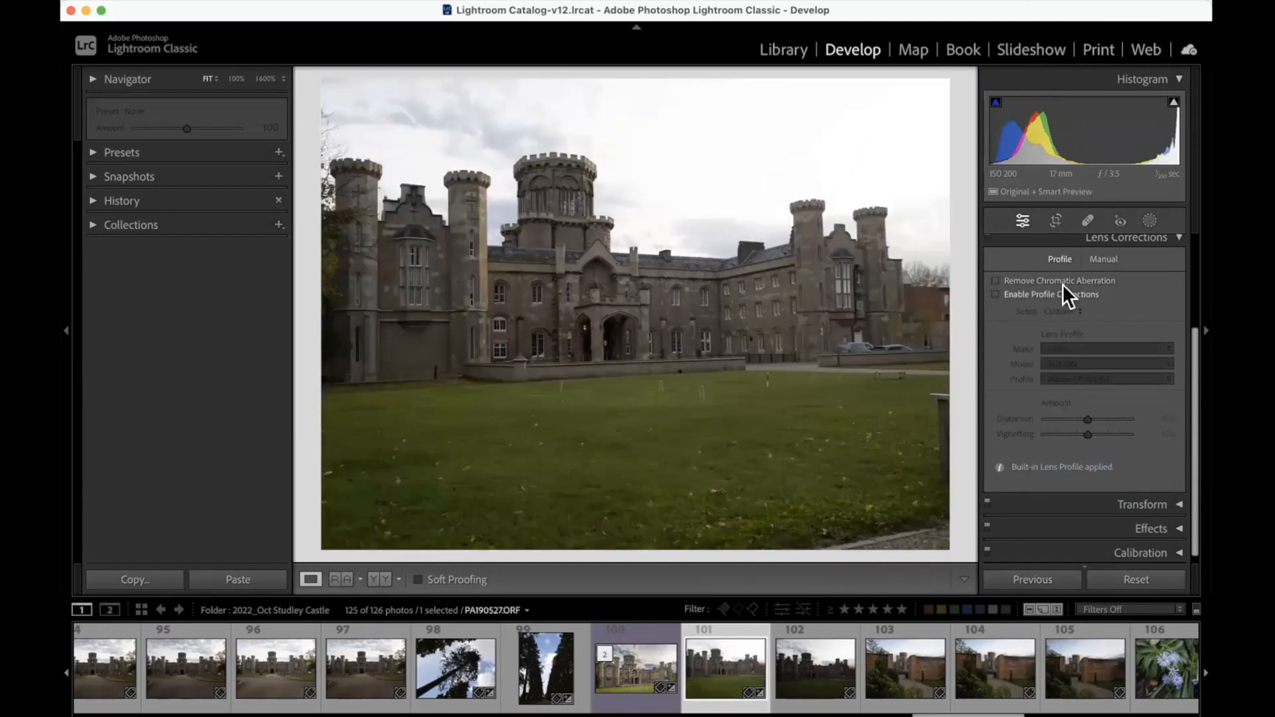
left_click(1098, 257)
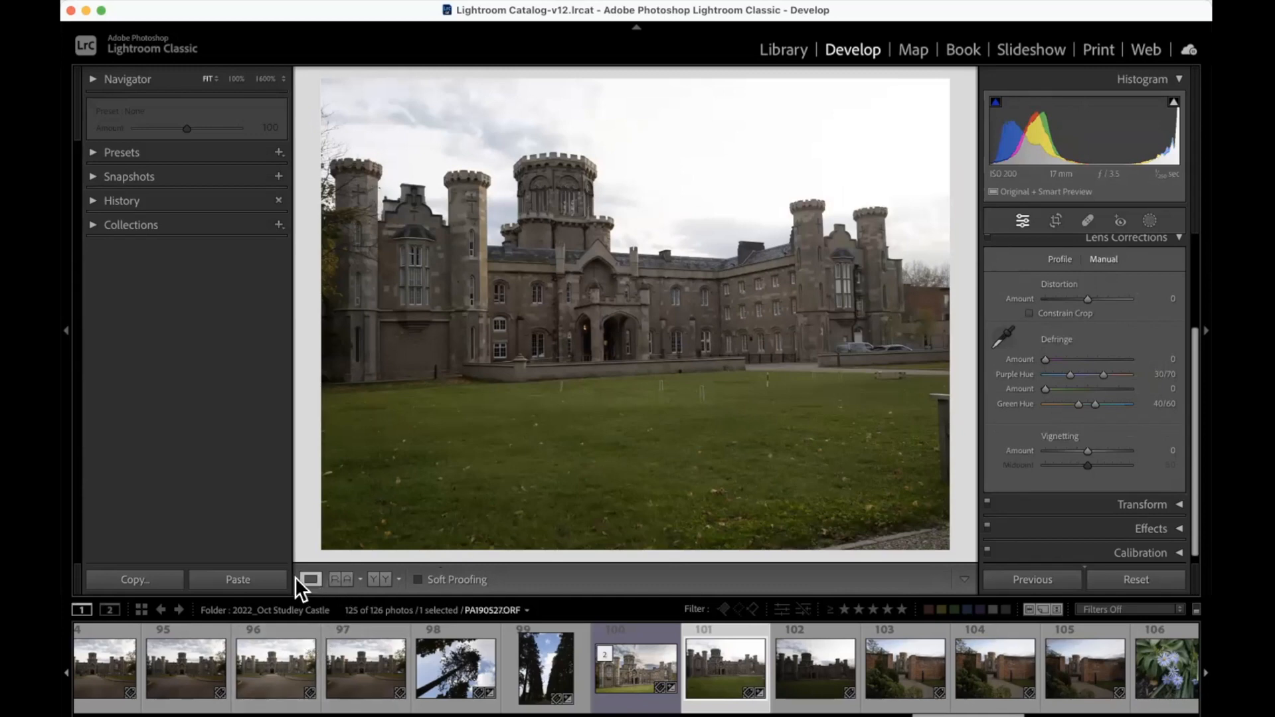
Step: Return to the Library grid and open the 2022_Nov Swansea folder
left_click(781, 48)
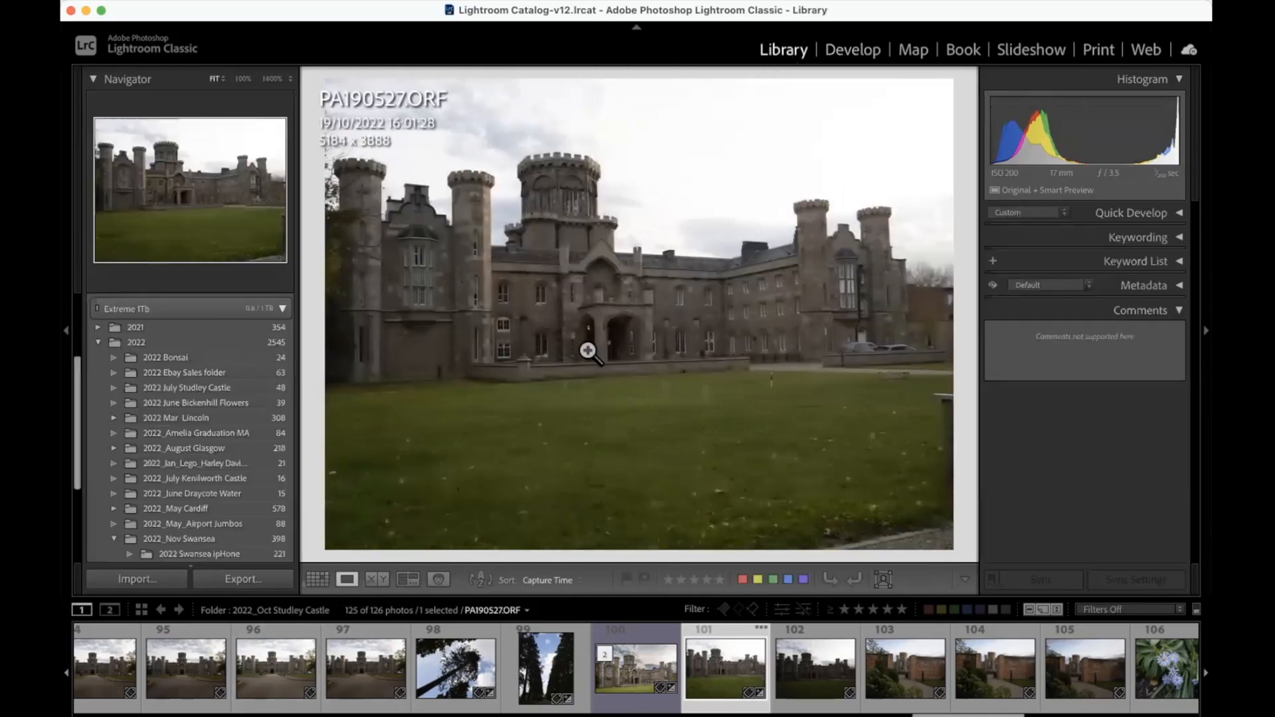
left_click(317, 579)
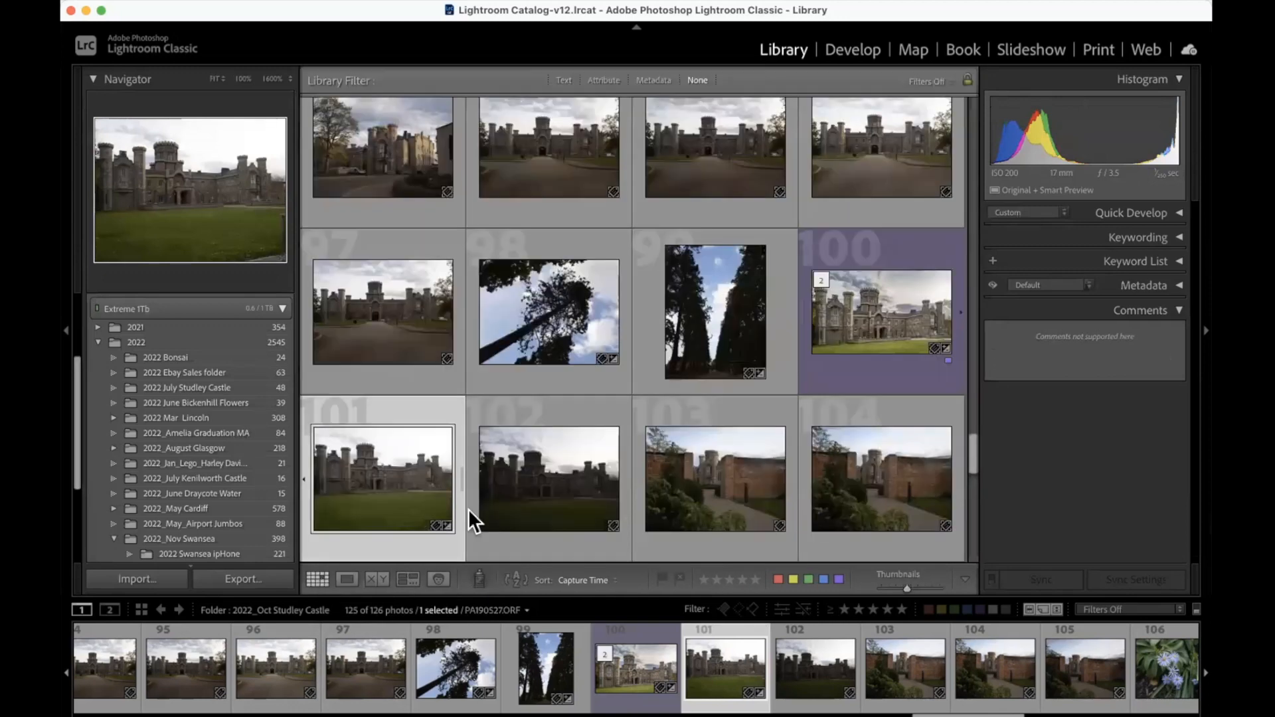
scroll(243, 532, "down", 2)
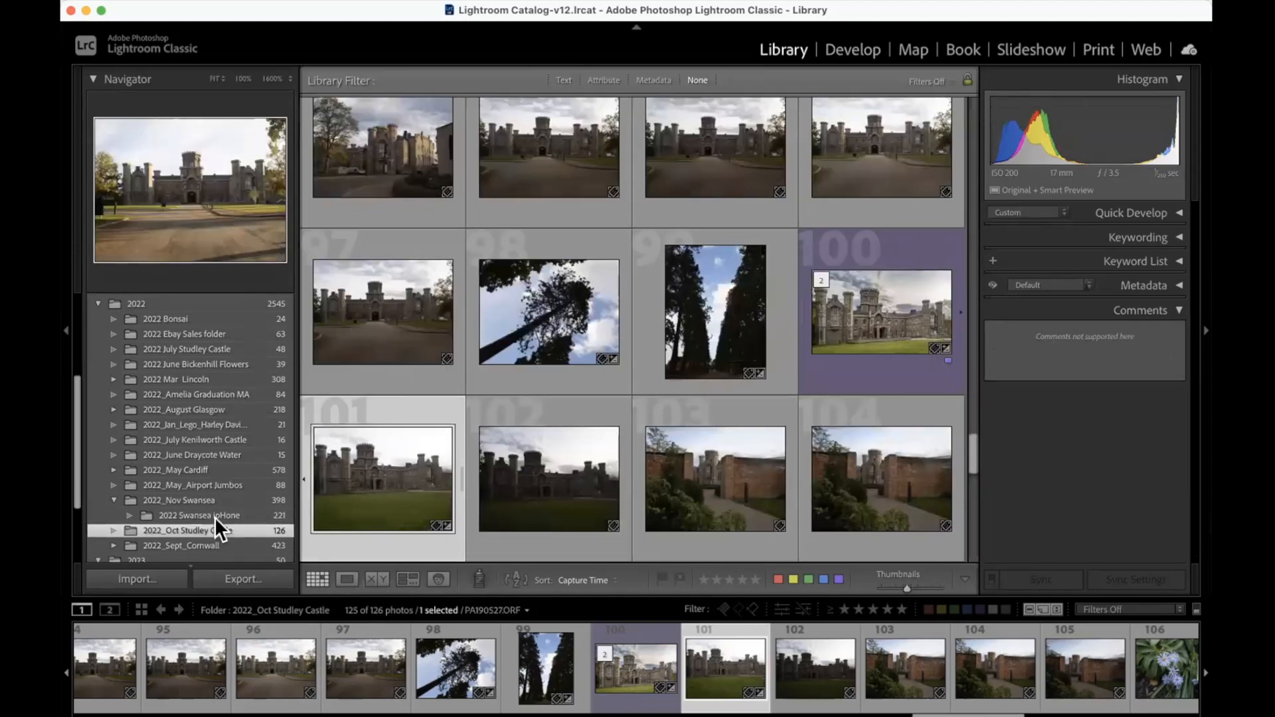
left_click(186, 500)
Step: Find the seated statue photo IMG_1813-2-Edit.tif among the folder's pictures and view it large
scroll(457, 444, "down", 5)
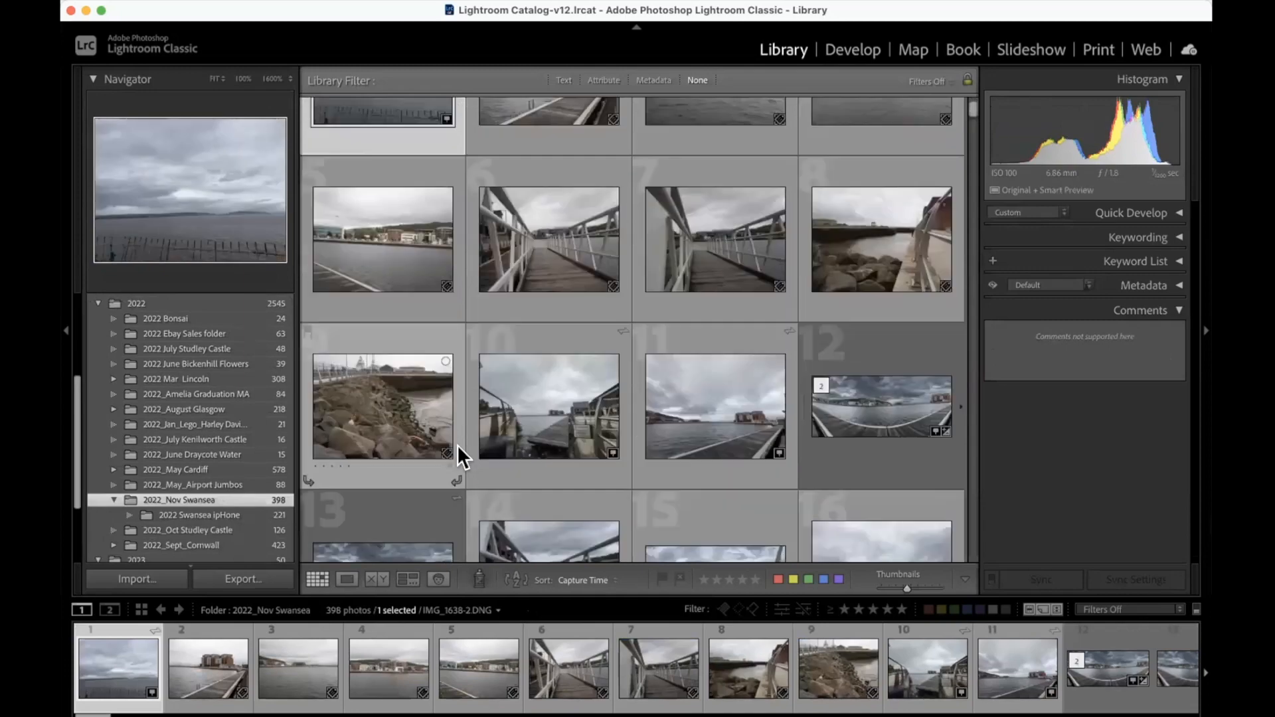
scroll(457, 445, "down", 15)
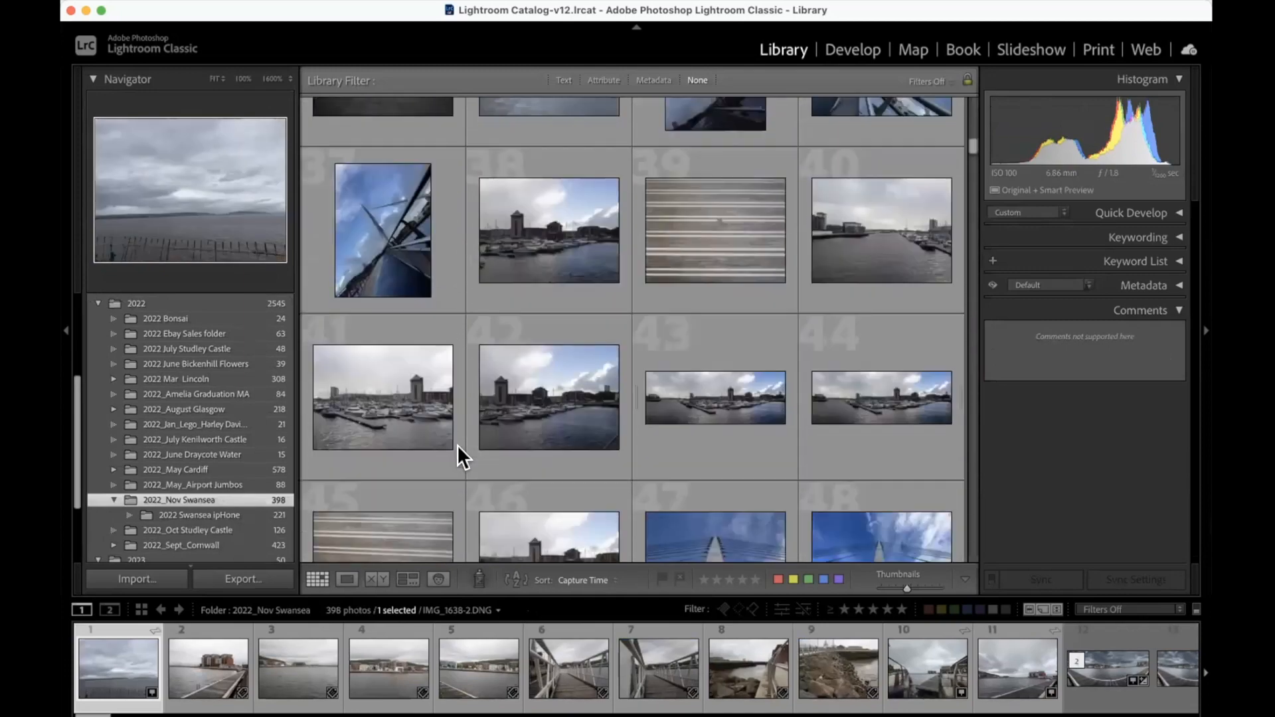
scroll(456, 444, "down", 18)
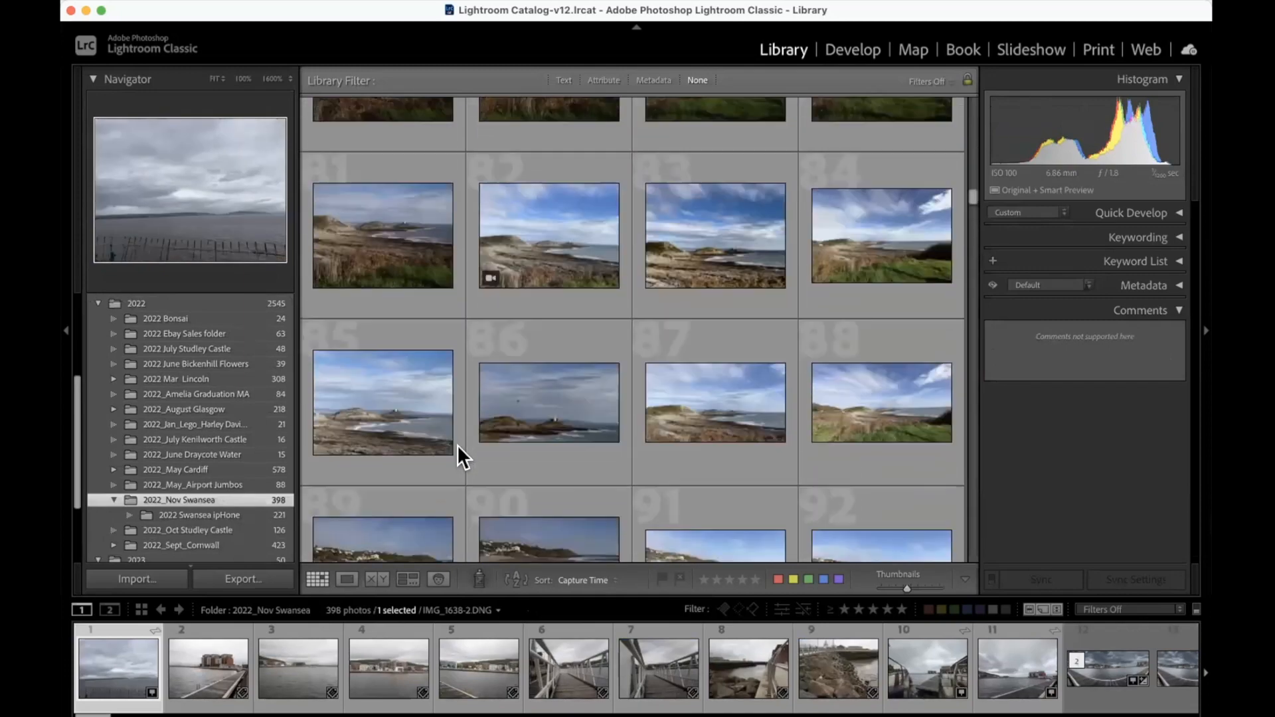
scroll(457, 444, "down", 20)
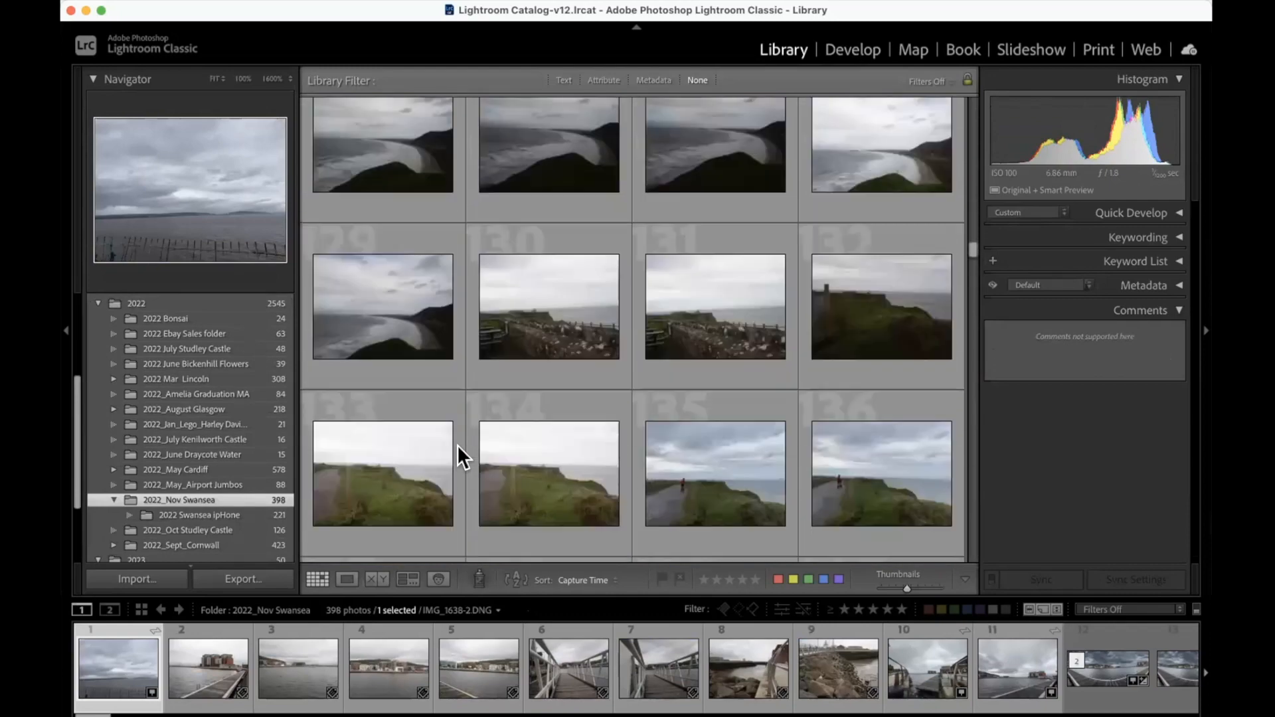
scroll(456, 444, "down", 18)
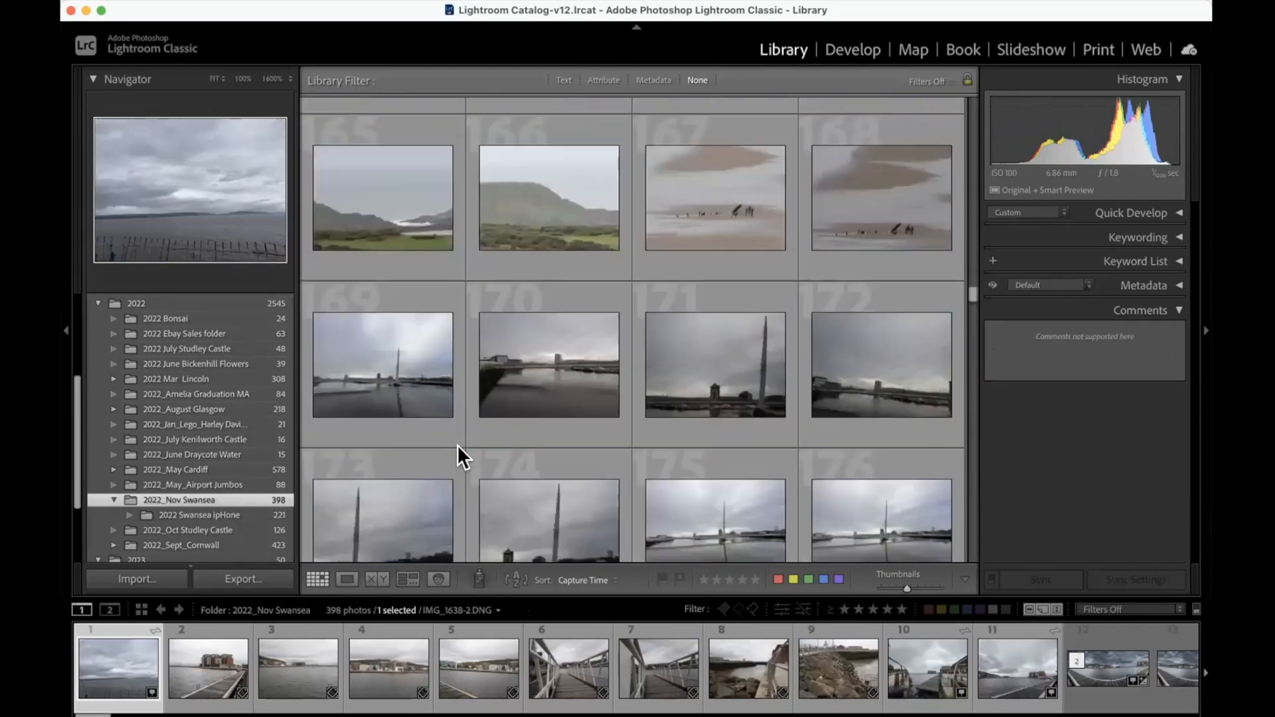
scroll(457, 444, "down", 15)
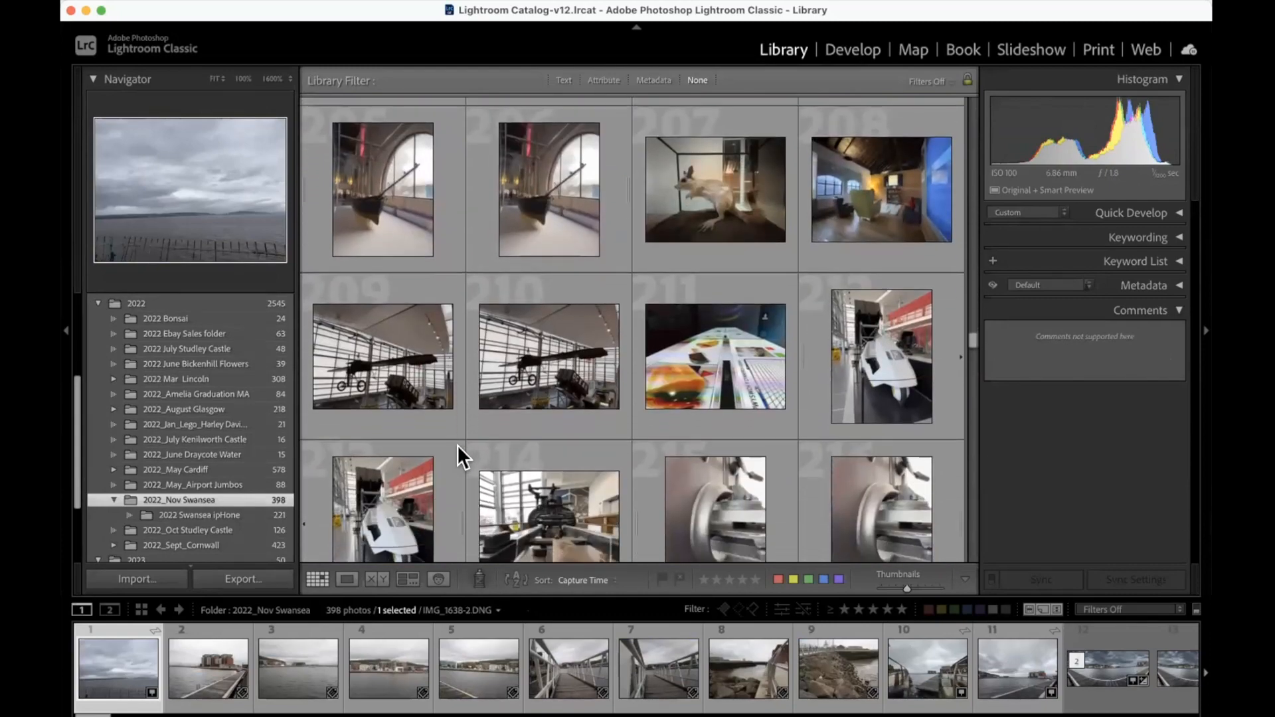
scroll(456, 444, "down", 10)
scroll(451, 440, "up", 4)
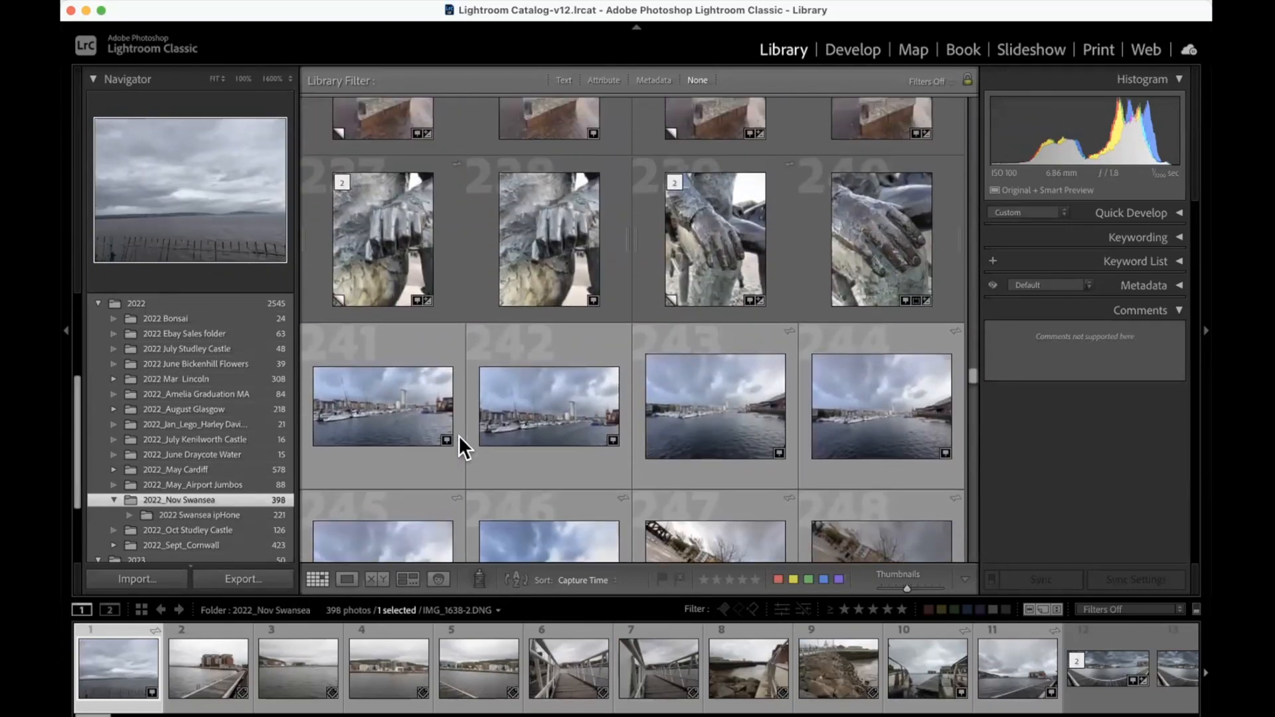
scroll(502, 405, "up", 2)
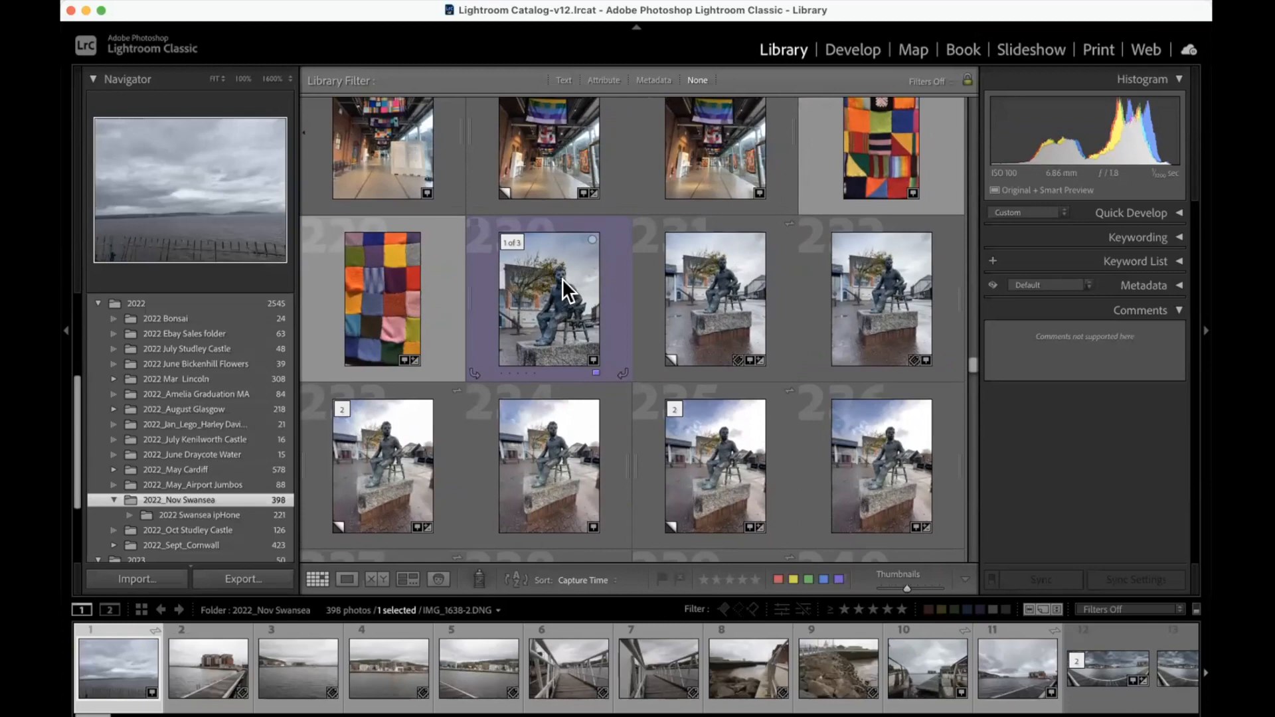
double_click(561, 278)
scroll(644, 256, "up", 10)
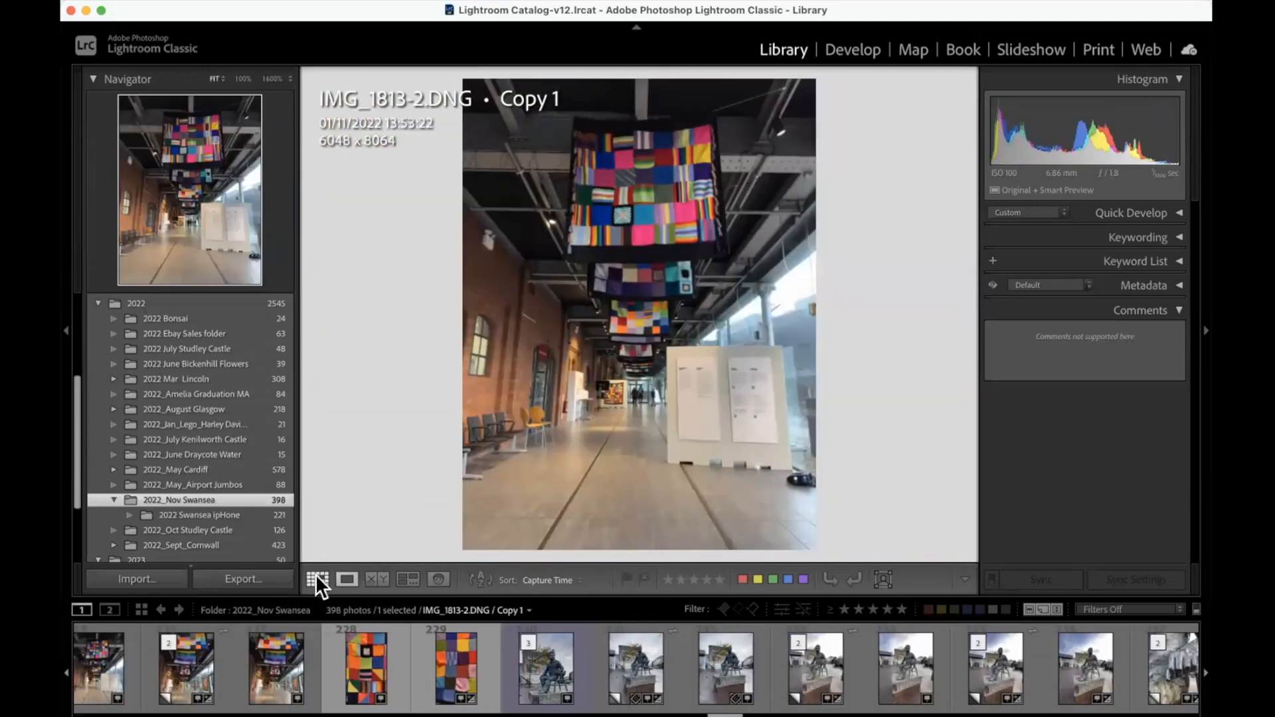
left_click(316, 578)
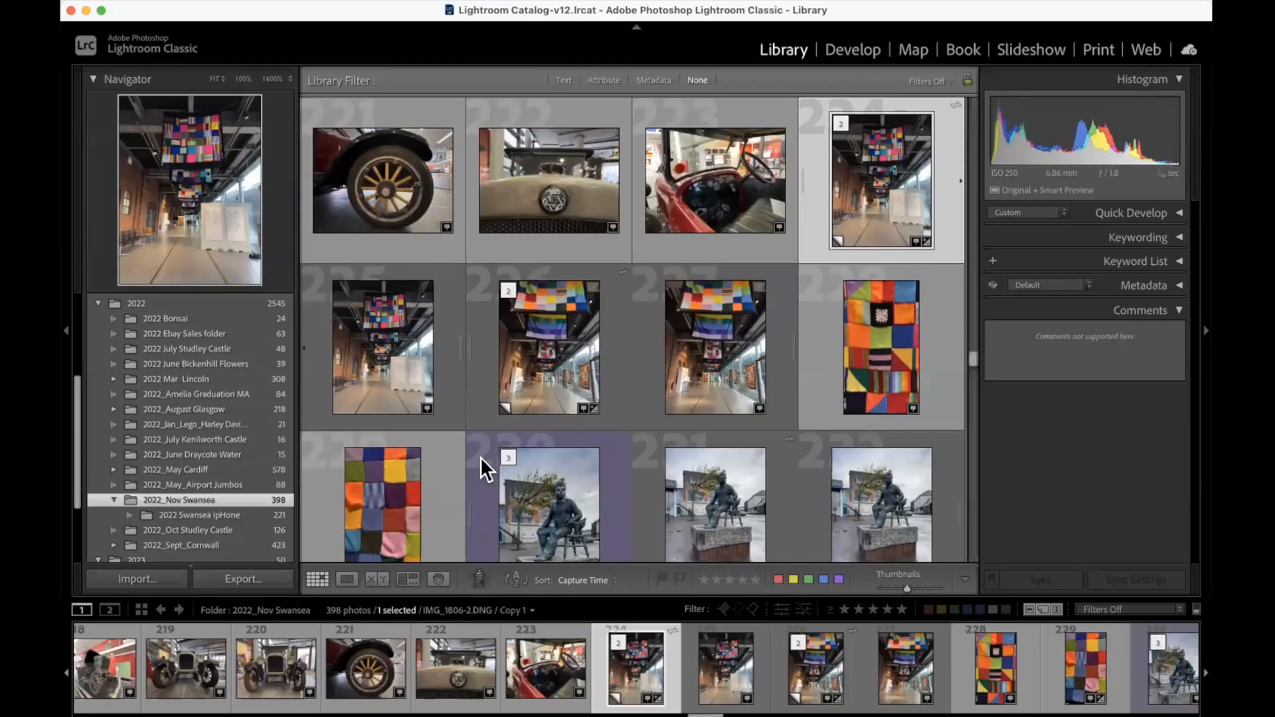
double_click(557, 492)
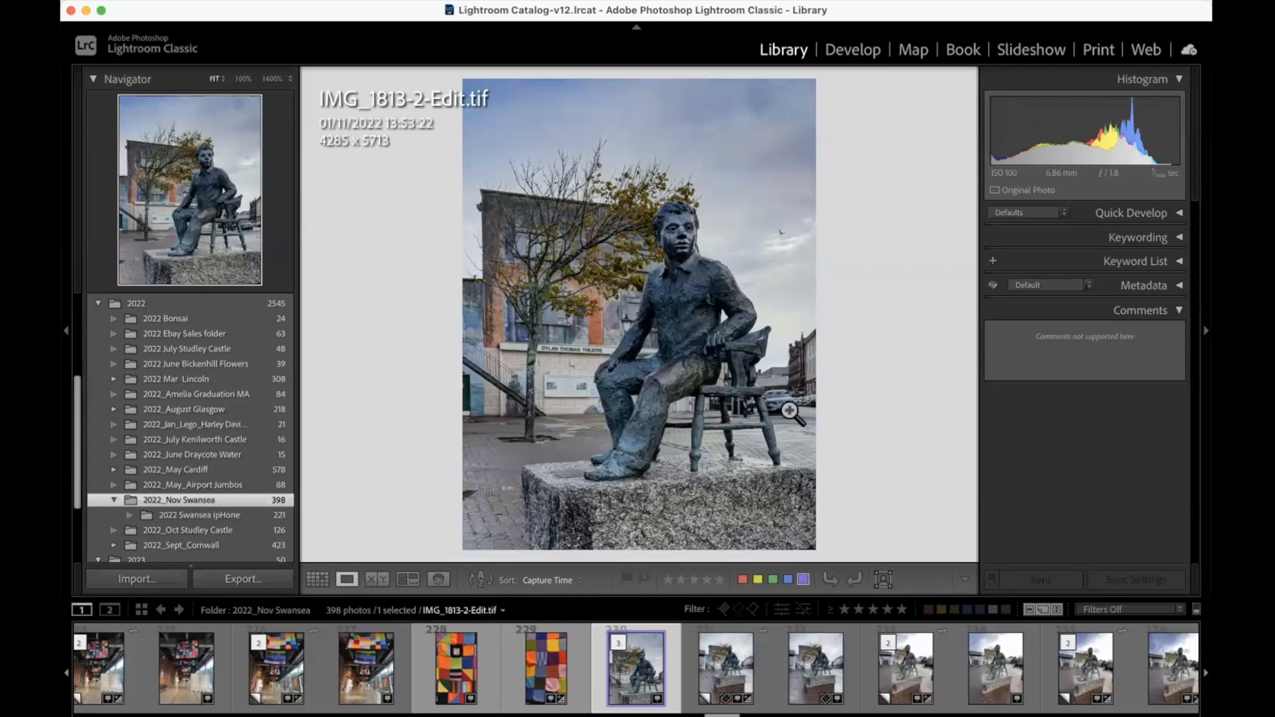
Step: Inspect the tree branches against the sky for color fringing at 1600%, and open the statue photo in Develop
key("i")
left_click(563, 172)
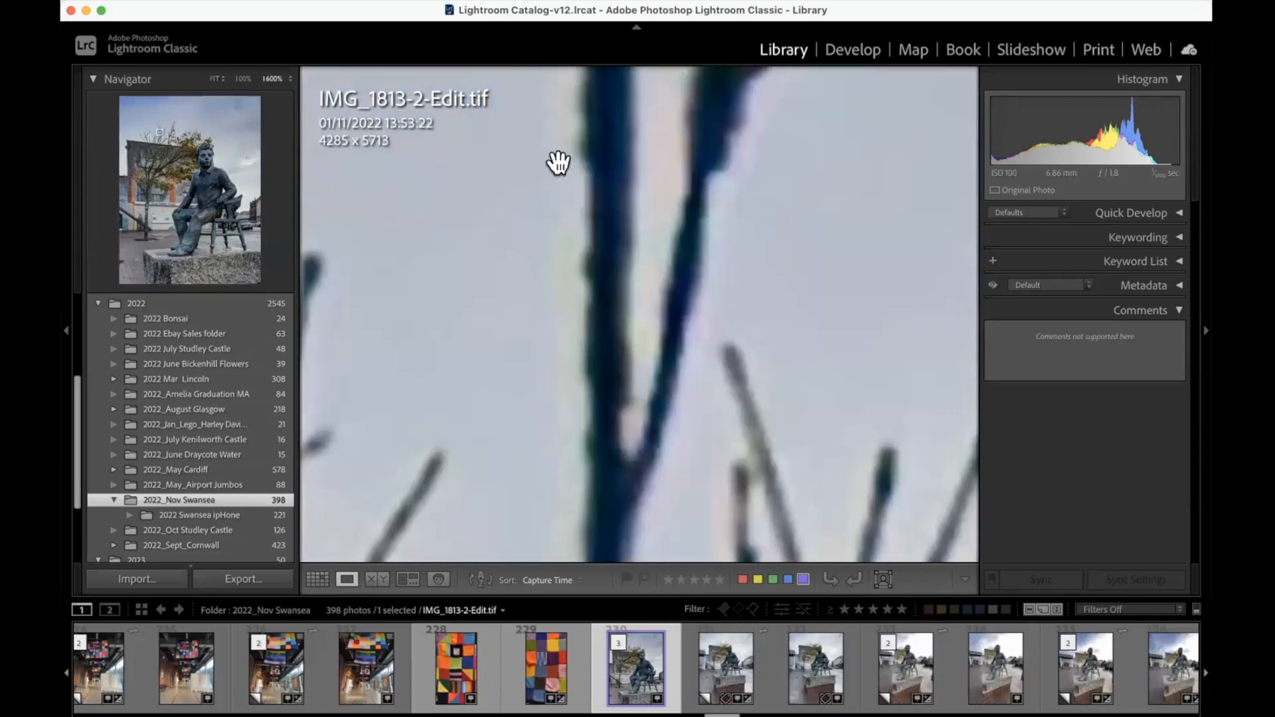
scroll(582, 191, "up", 8)
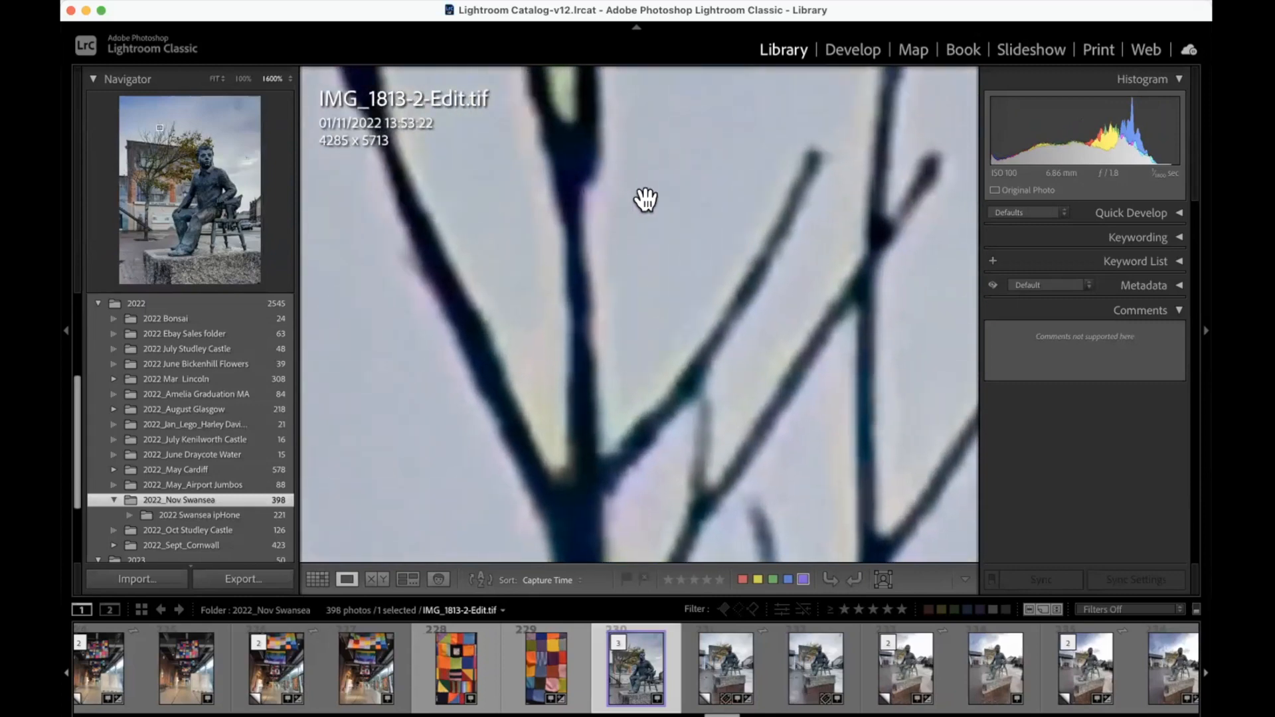
scroll(650, 199, "right", 5)
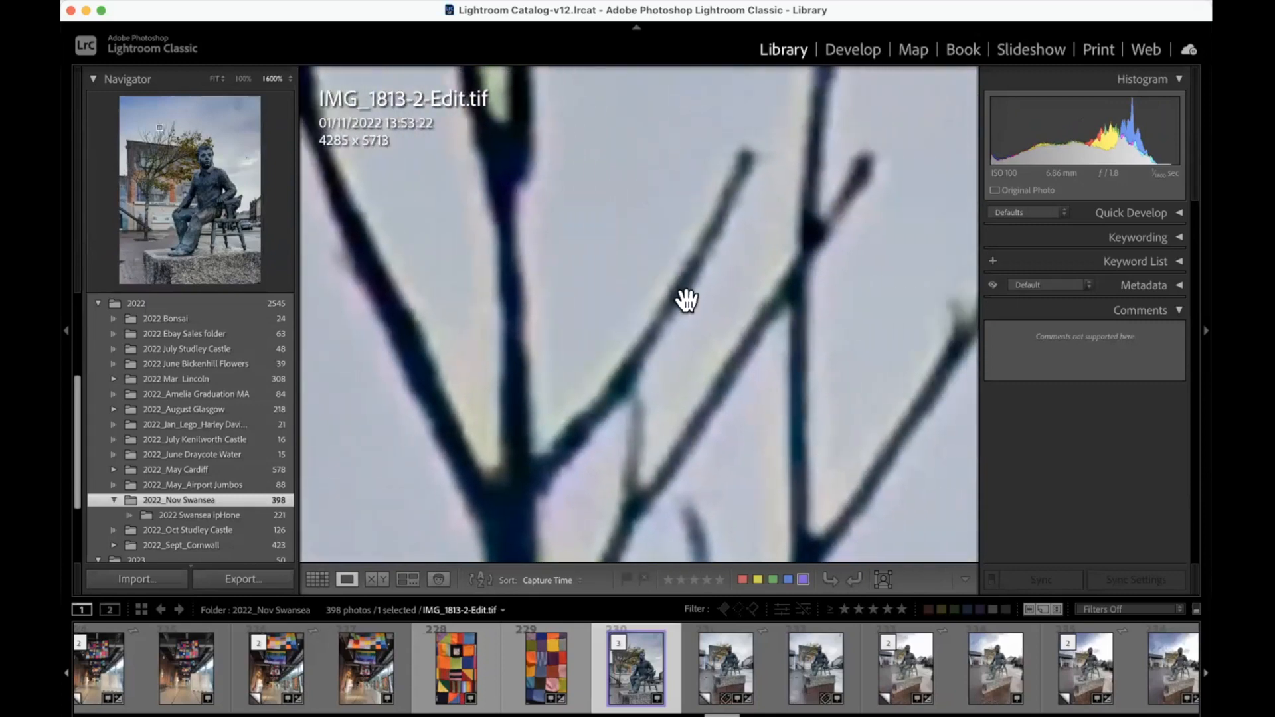
left_click(852, 49)
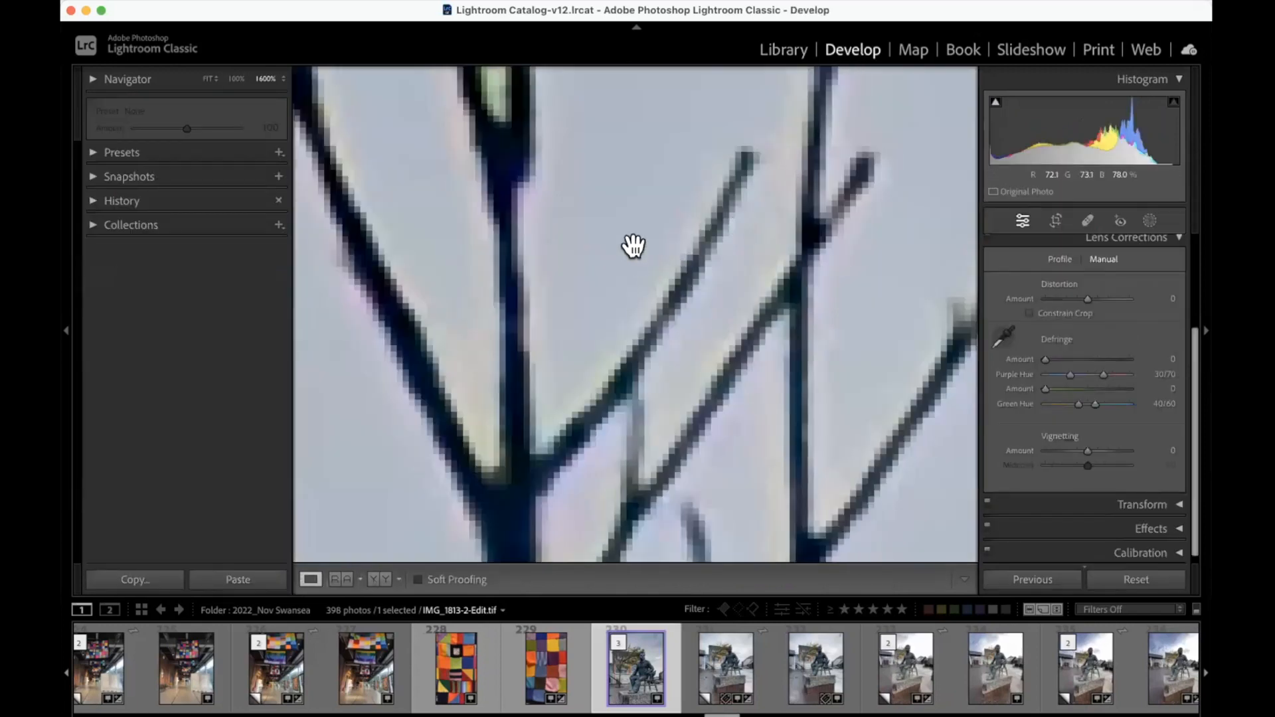
Step: Sample the purple fringe and the yellow-green fringe beside the branches with the Defringe eyedropper
scroll(633, 245, "down", 5)
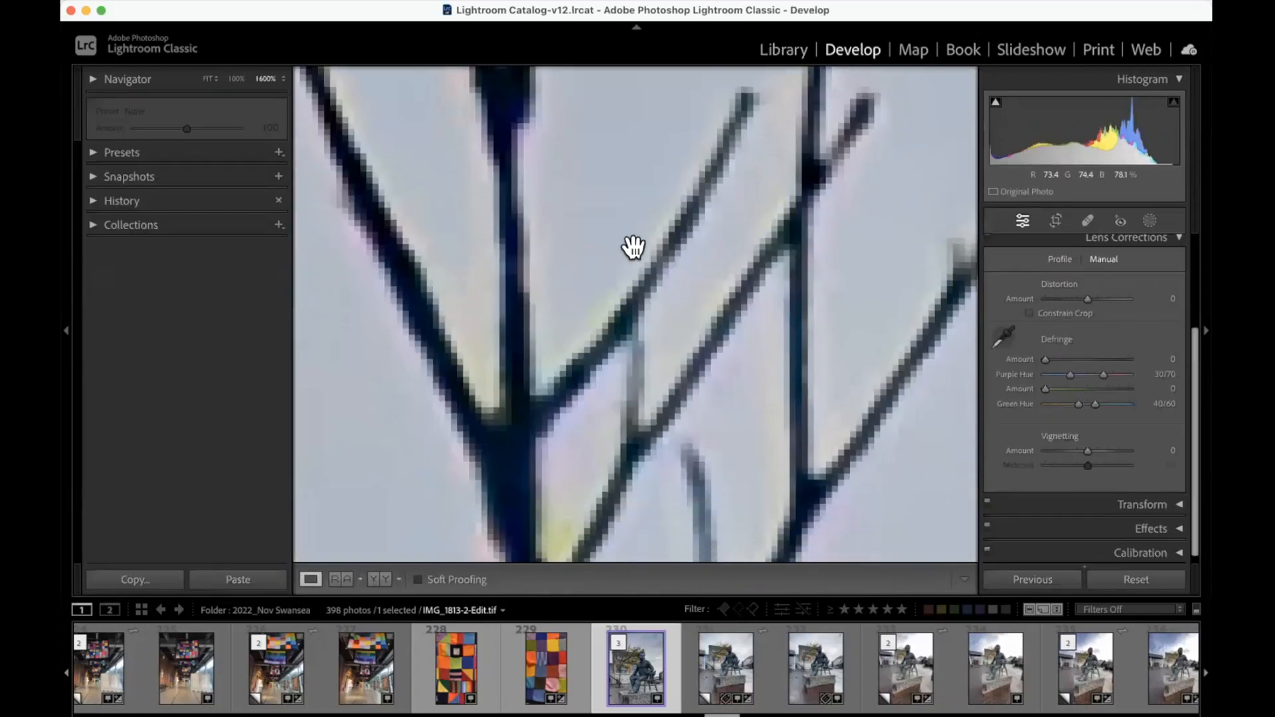
scroll(632, 246, "down", 1)
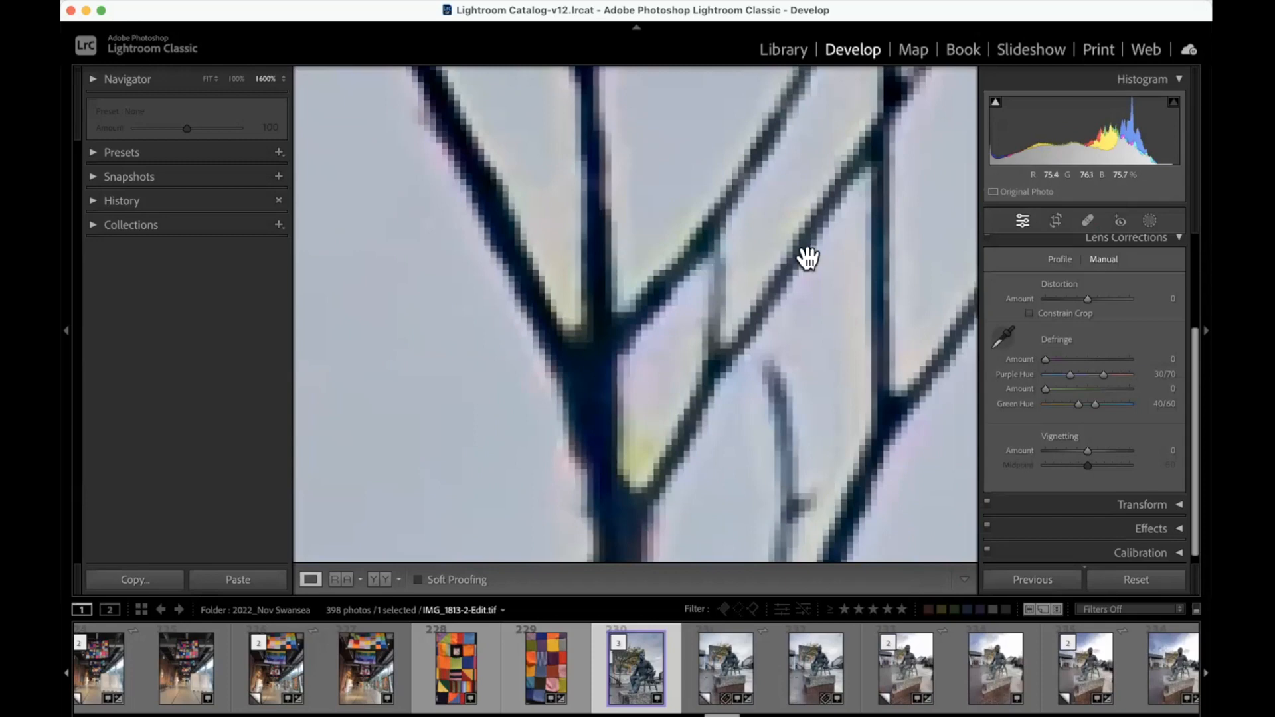
left_click(1004, 333)
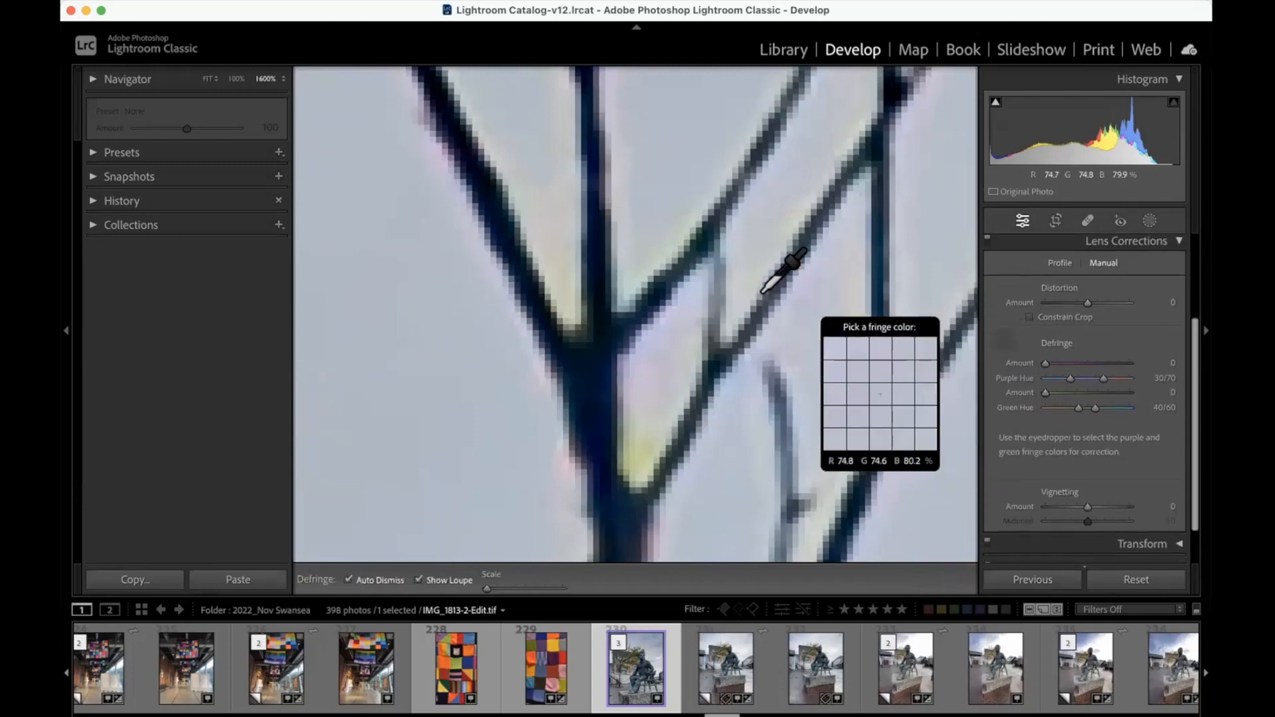
left_click(455, 174)
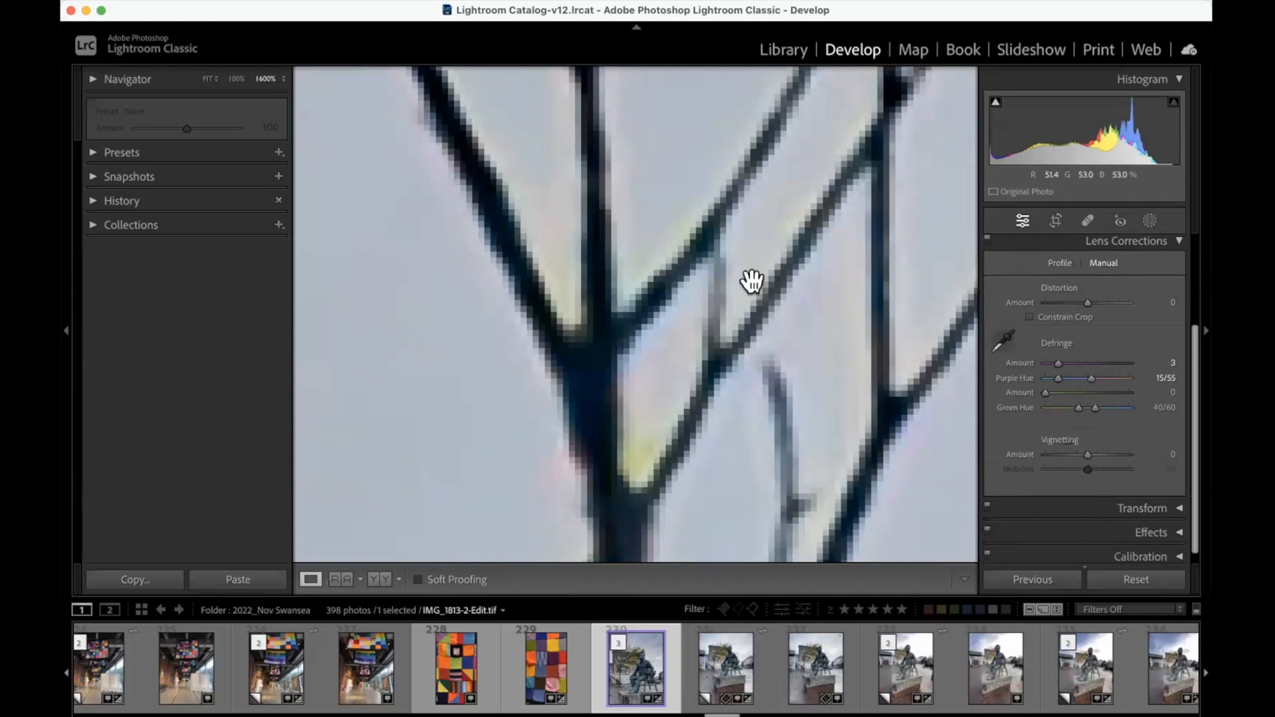
left_click(1004, 340)
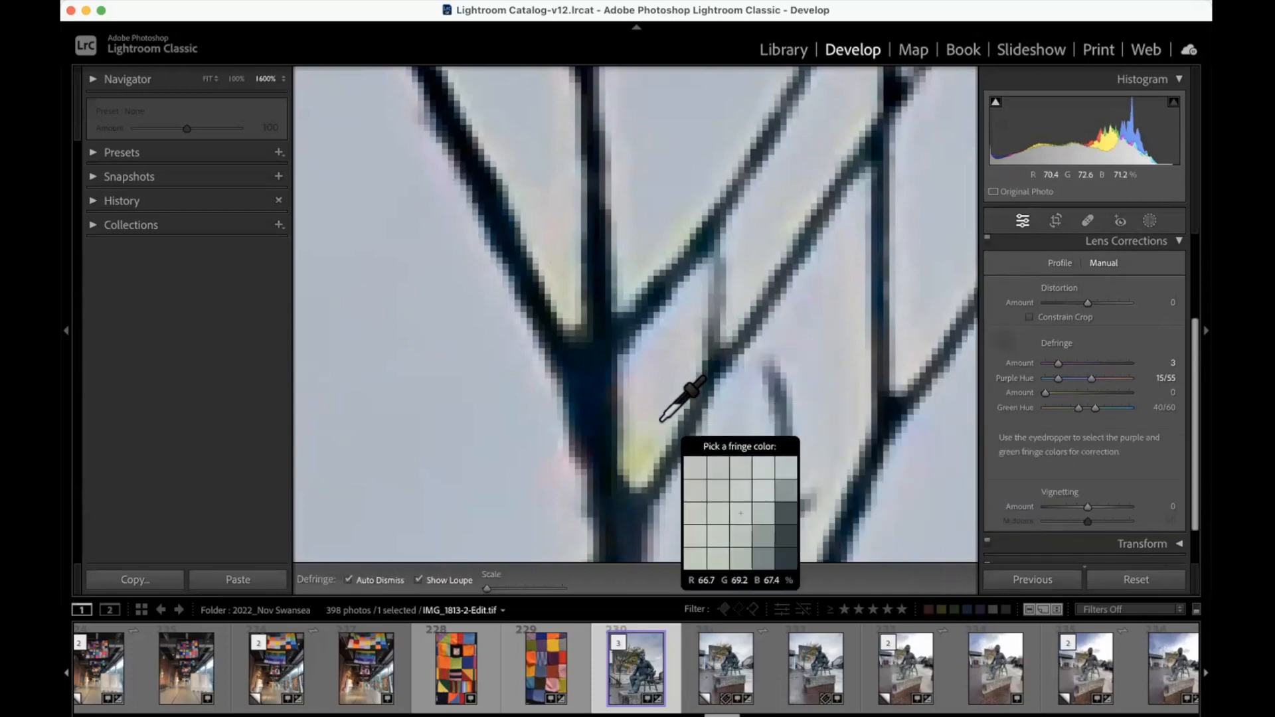
left_click(639, 449)
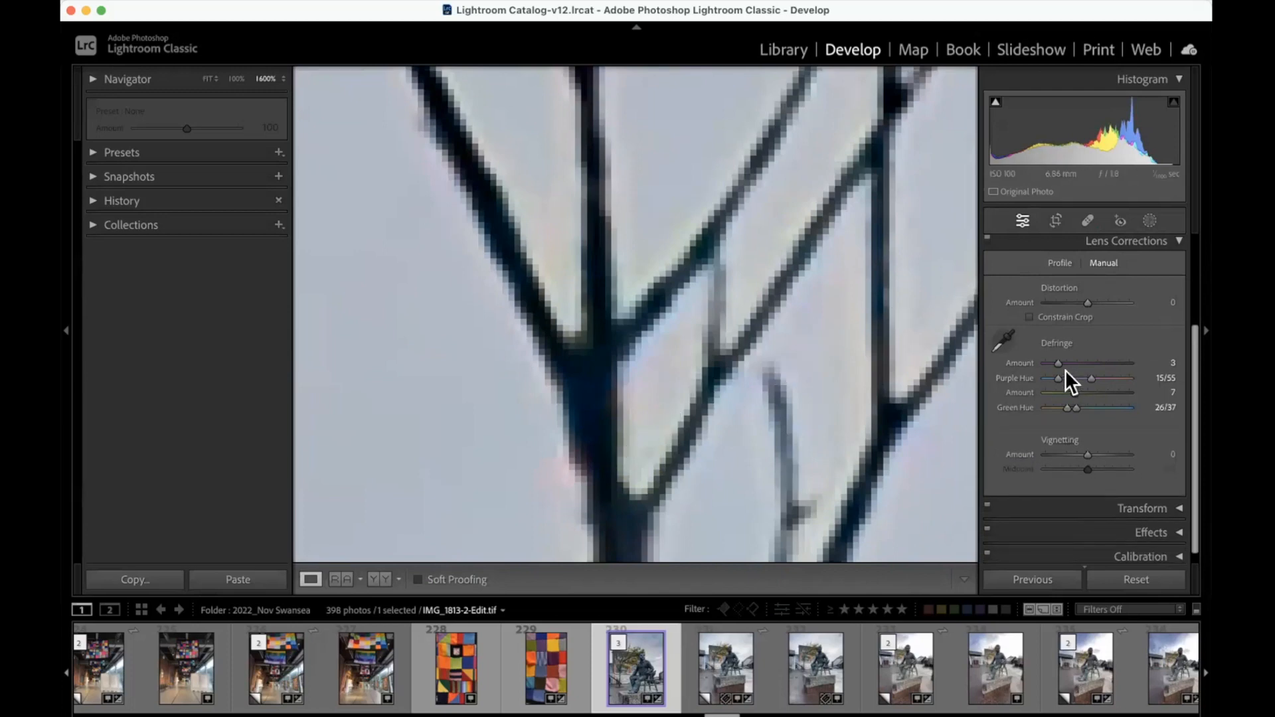
Step: Resample the purple fringe on the branches, and set the purple amount to 2, Purple Hue to 14/68 and Green Hue to 15/54
scroll(790, 334, "up", 6)
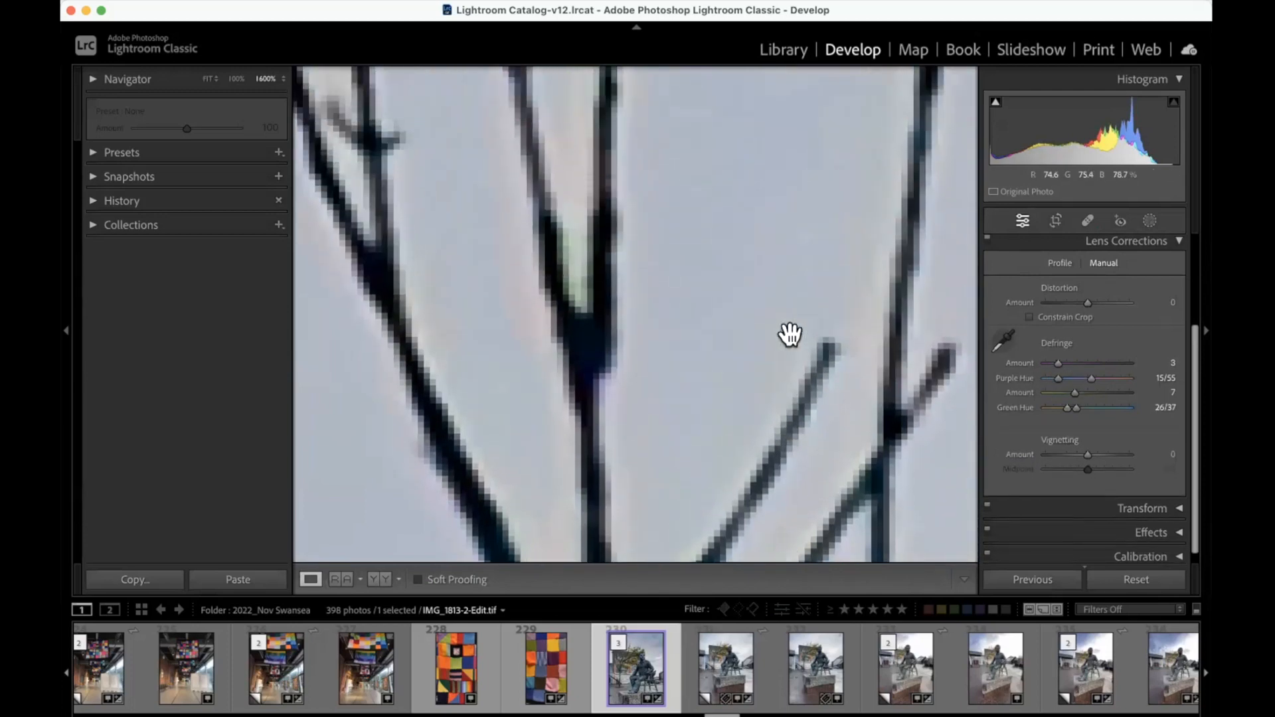
left_click(1000, 340)
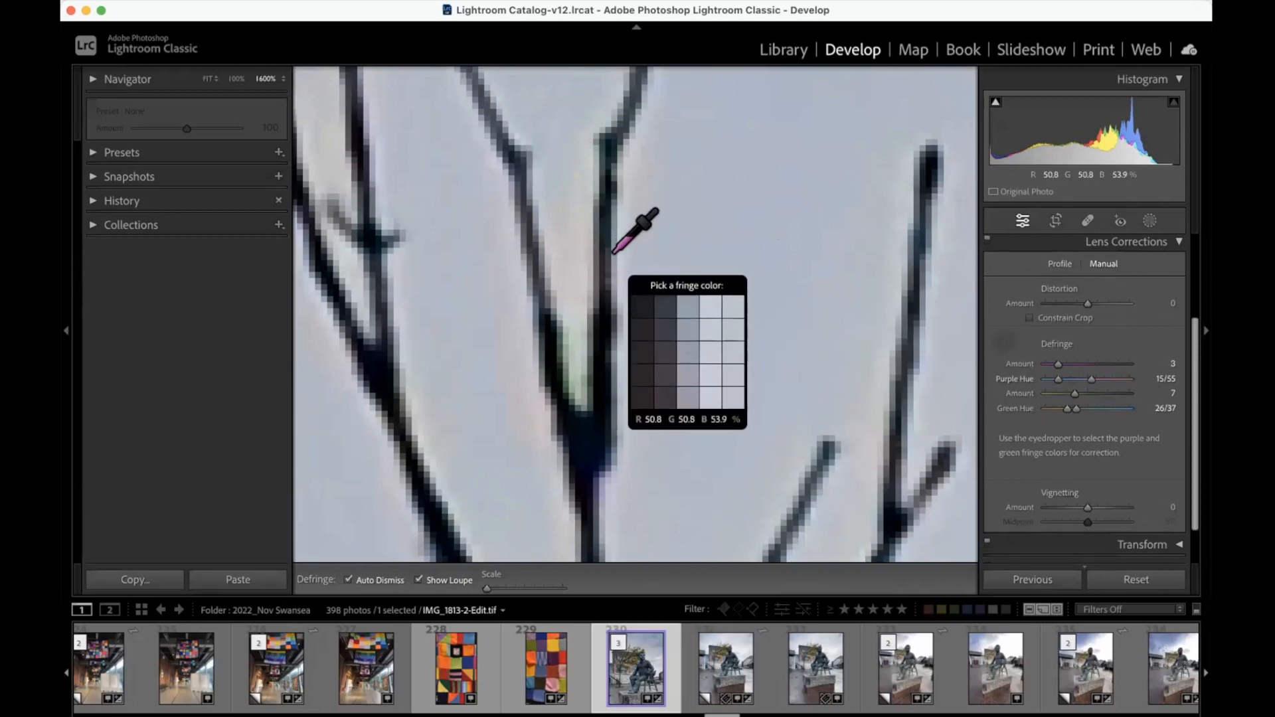
left_click(612, 252)
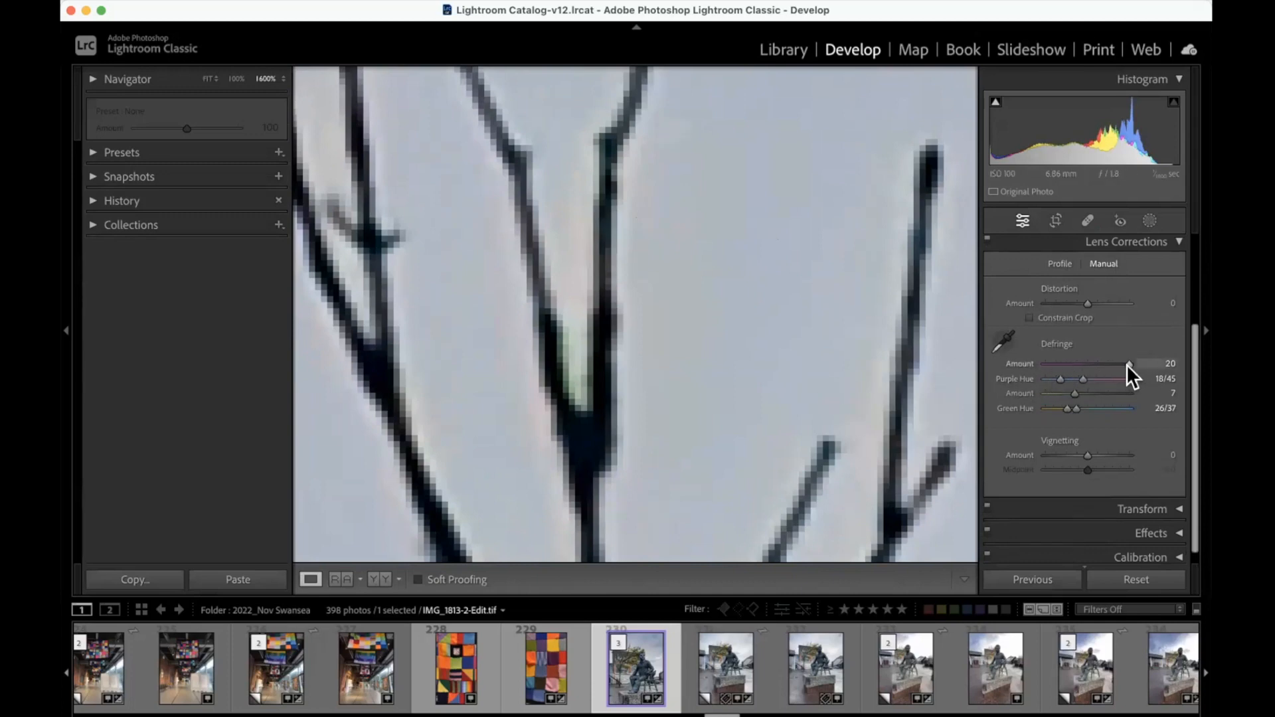
left_click_drag(1120, 365, 1084, 365)
left_click_drag(1054, 366, 1053, 369)
left_click_drag(1058, 377, 1092, 407)
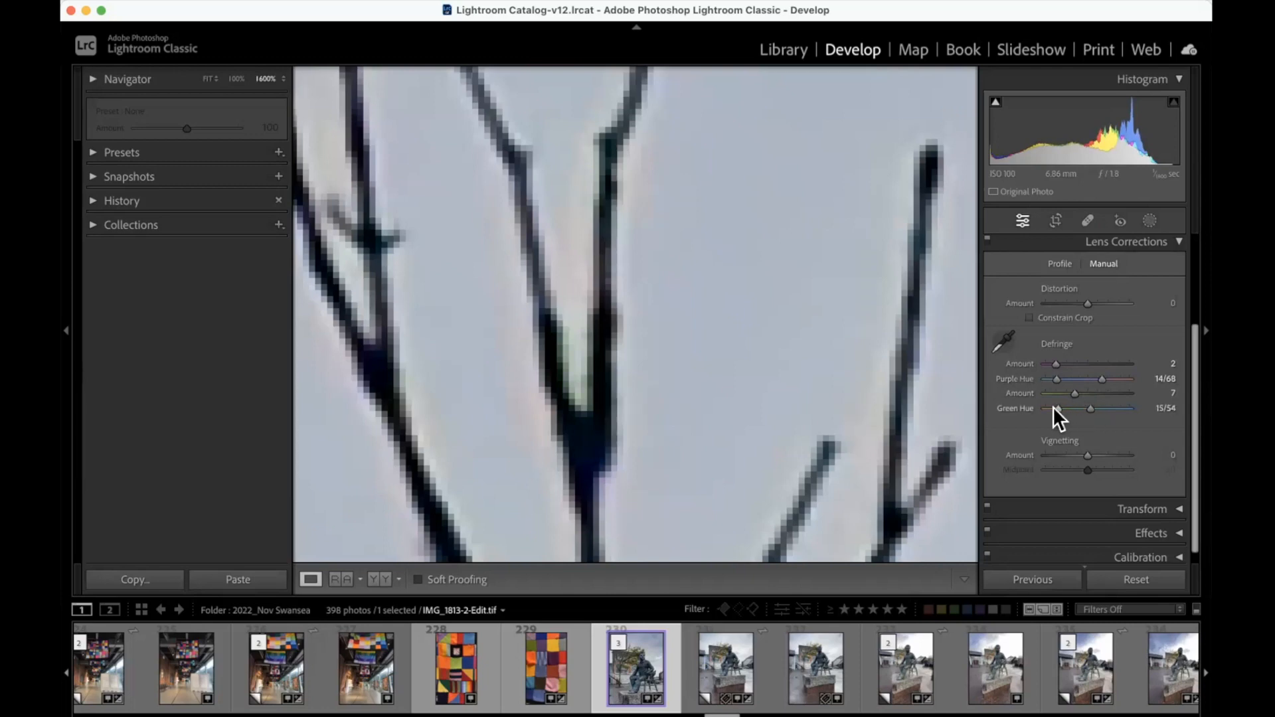
Step: Sample the purple fringe beside a forked branch near the treetop with the Defringe eyedropper, and return to the fitted view
scroll(1035, 398, "down", 1)
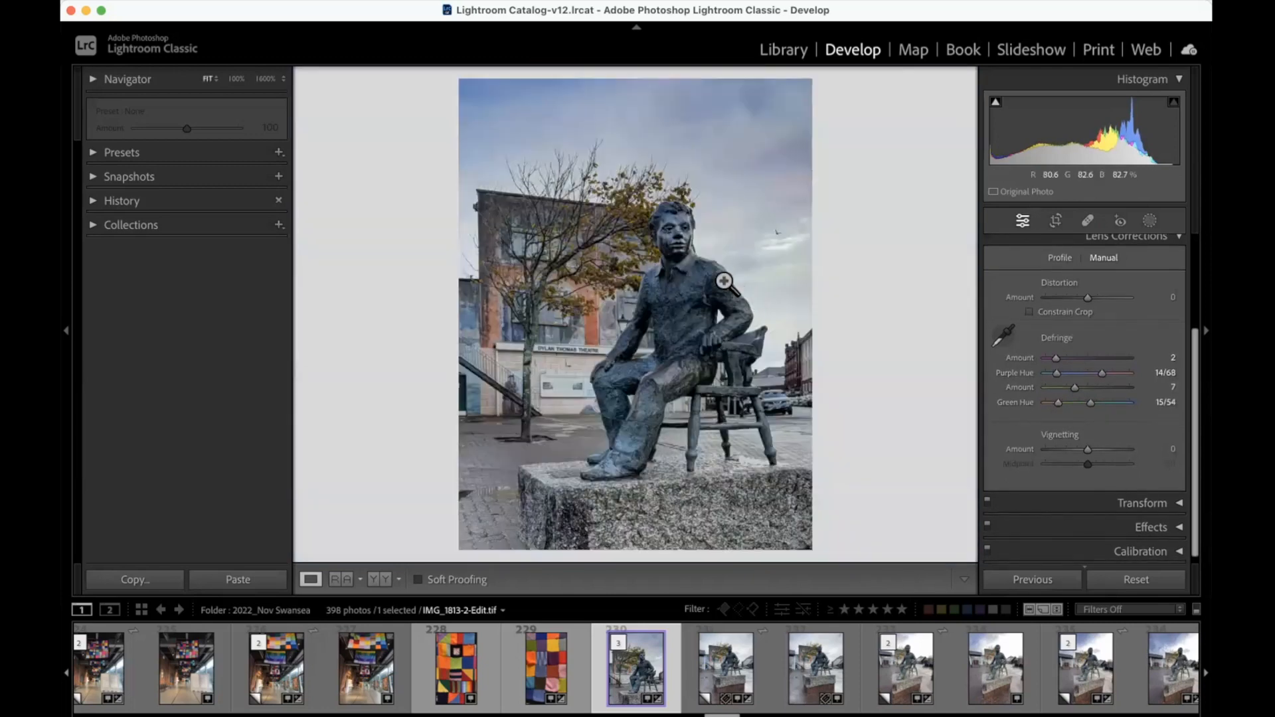
left_click(585, 149)
scroll(810, 279, "right", 8)
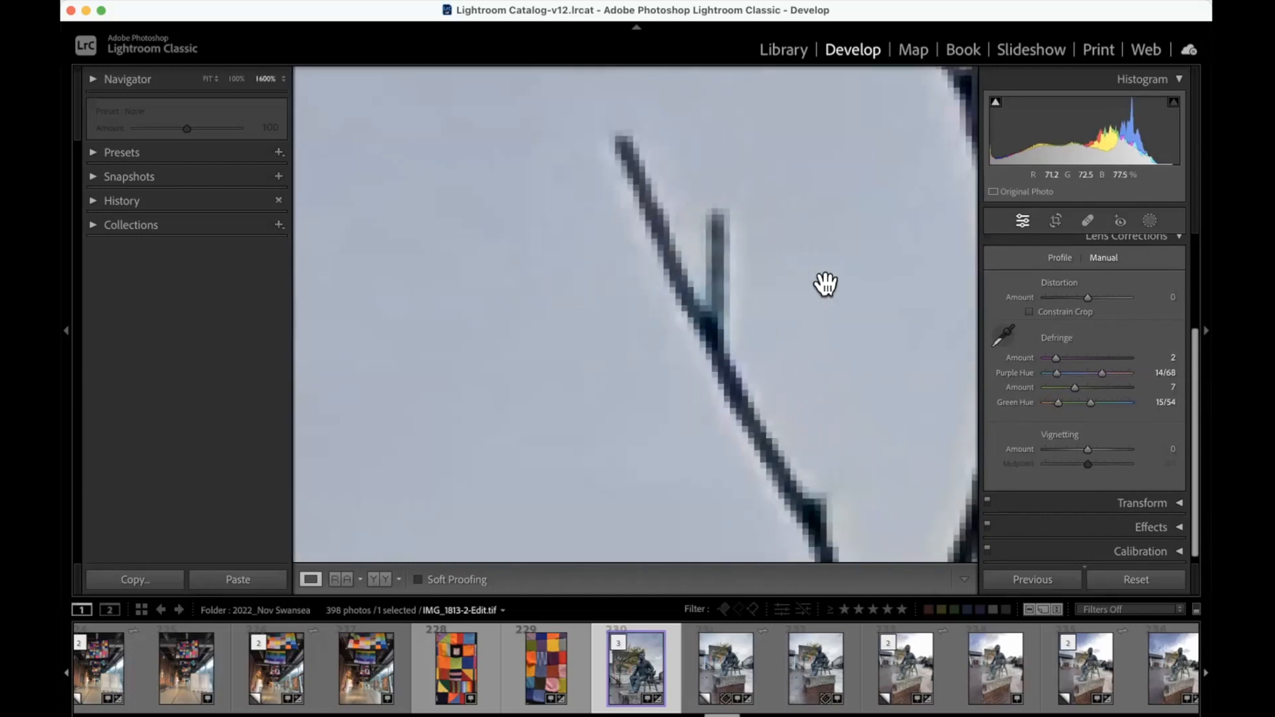
scroll(786, 290, "left", 1)
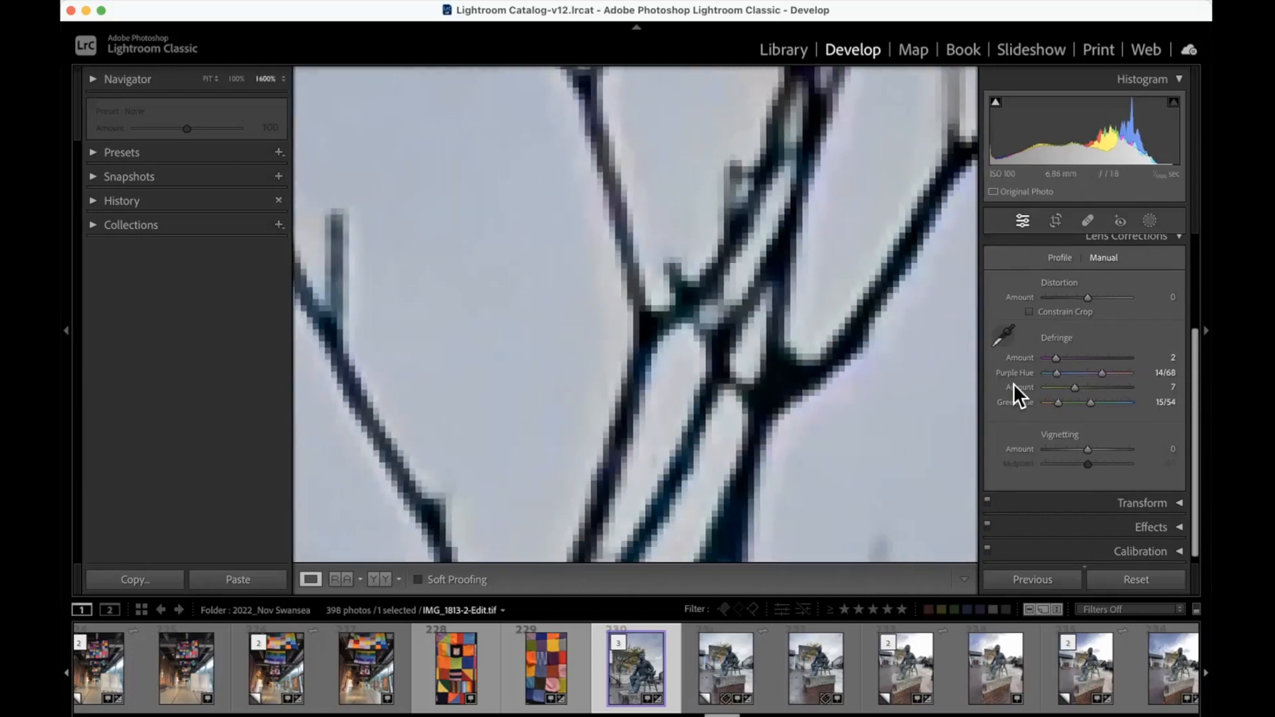
left_click(1003, 337)
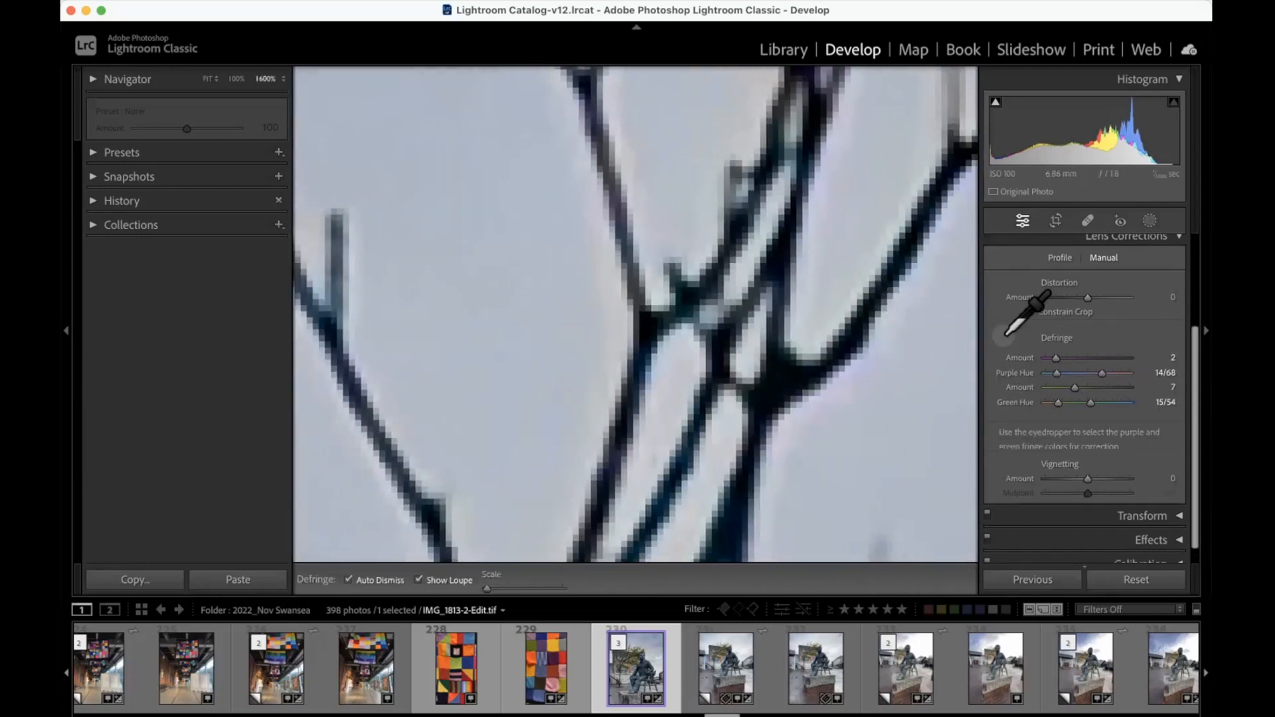
left_click(855, 367)
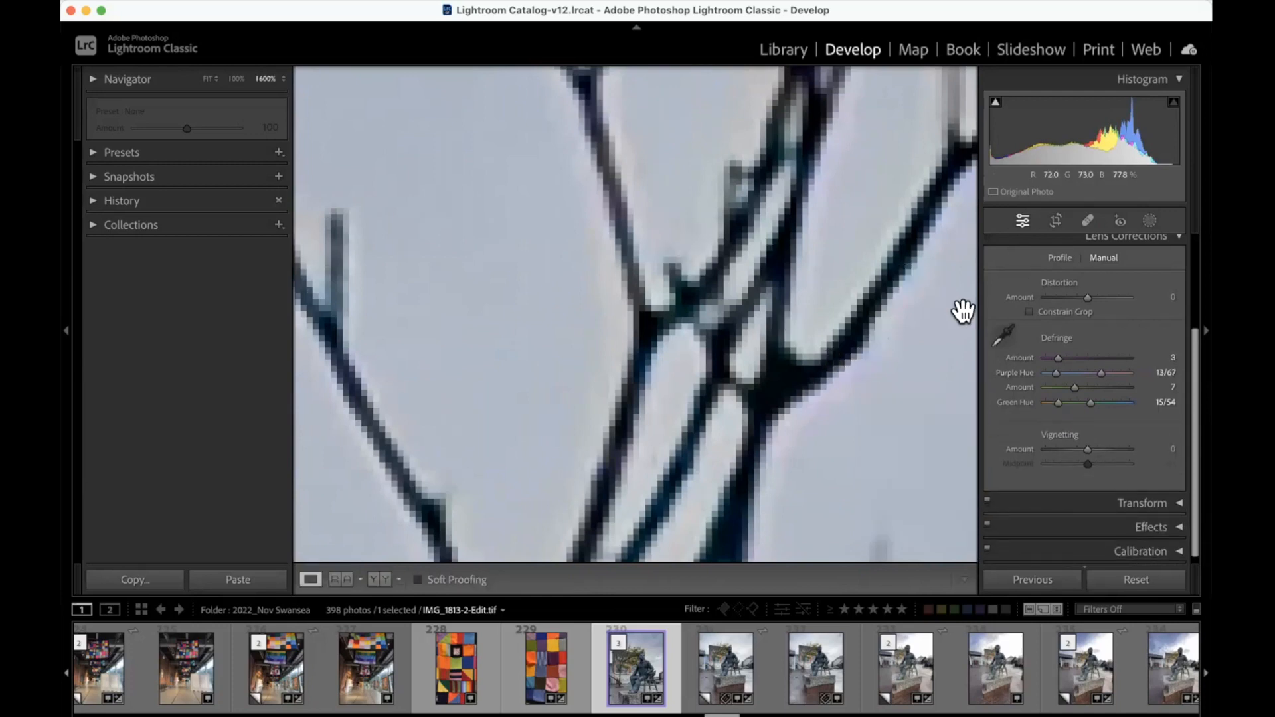
left_click(1003, 336)
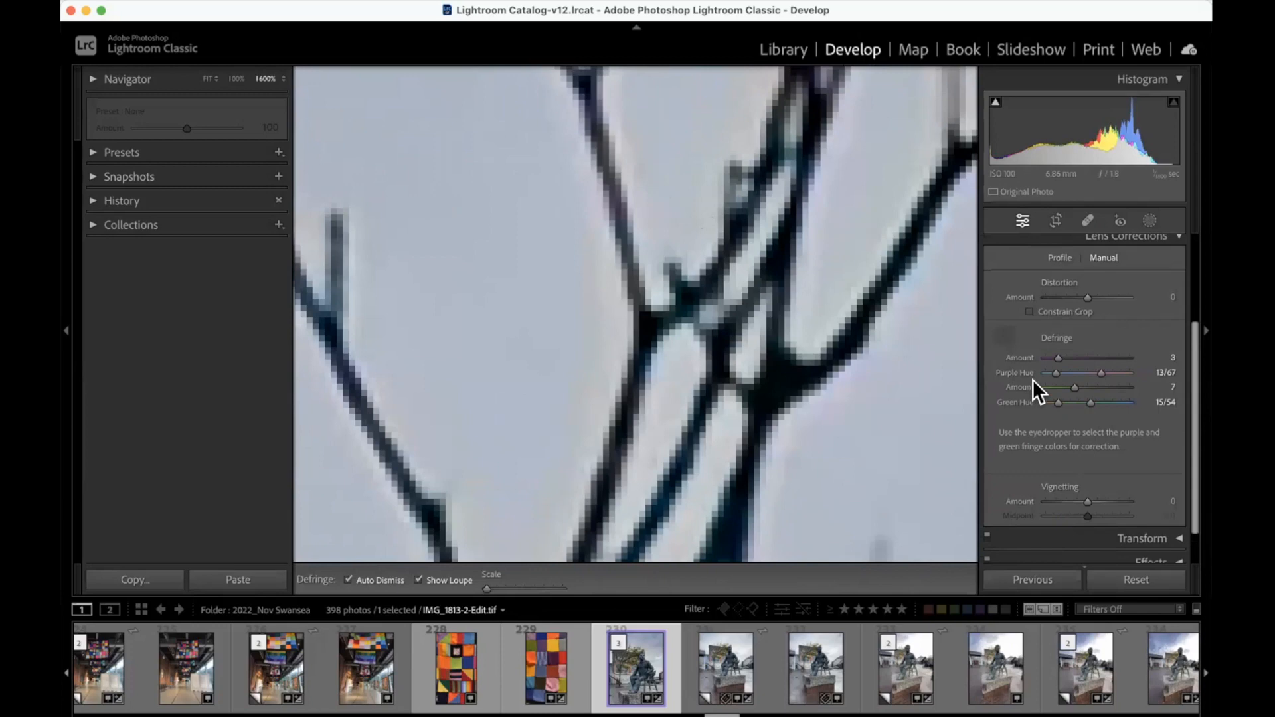
left_click(1002, 334)
left_click(871, 330)
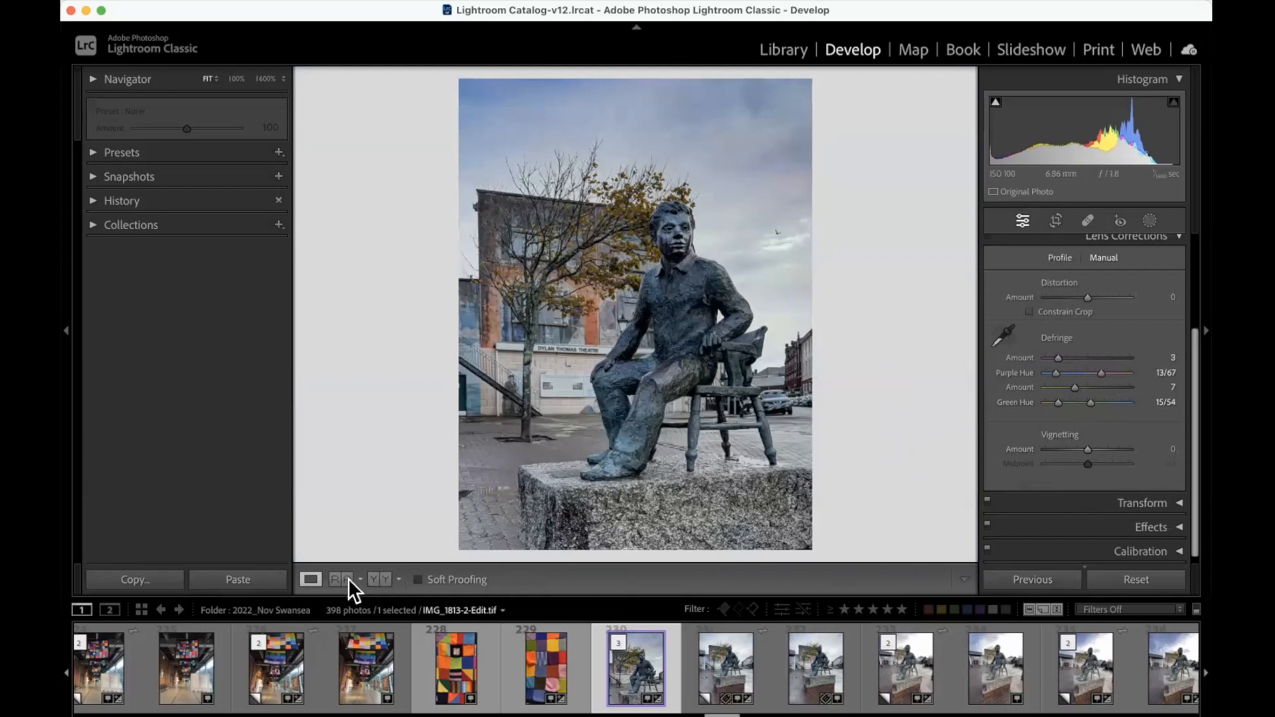
Step: Return to the Library grid and open the 2022_Oct Studley Castle folder
left_click(775, 45)
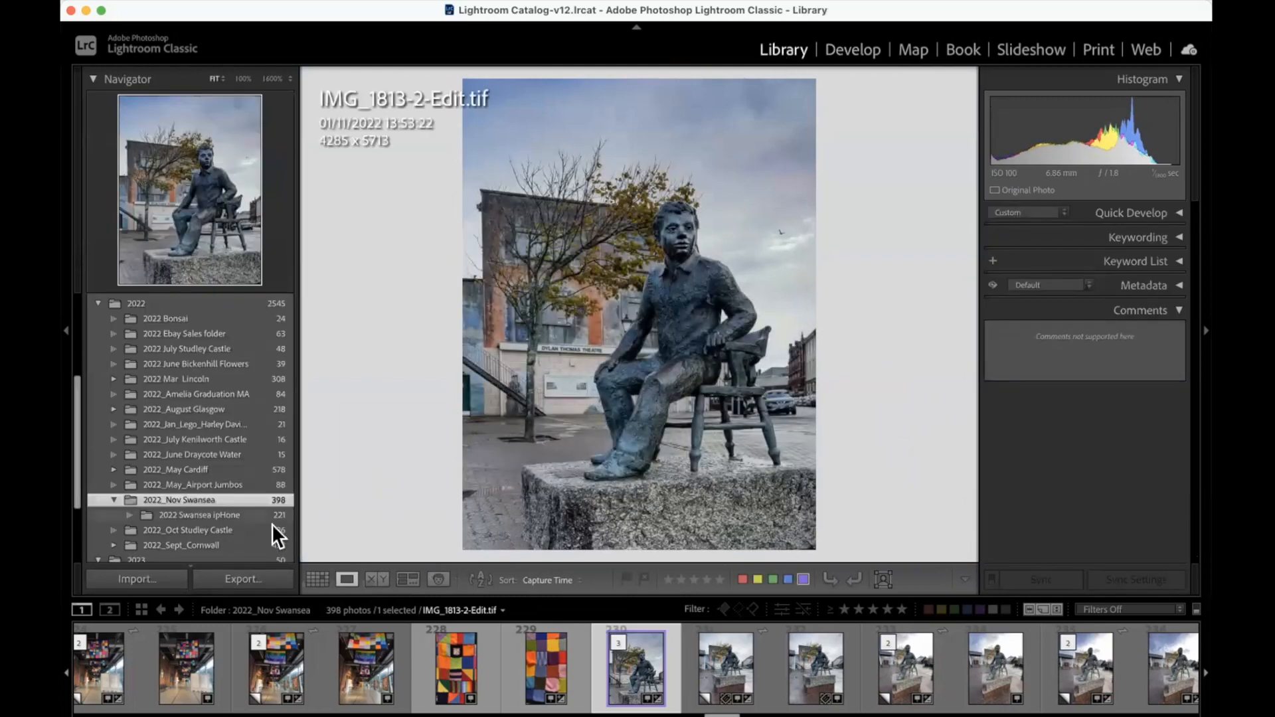
left_click(312, 576)
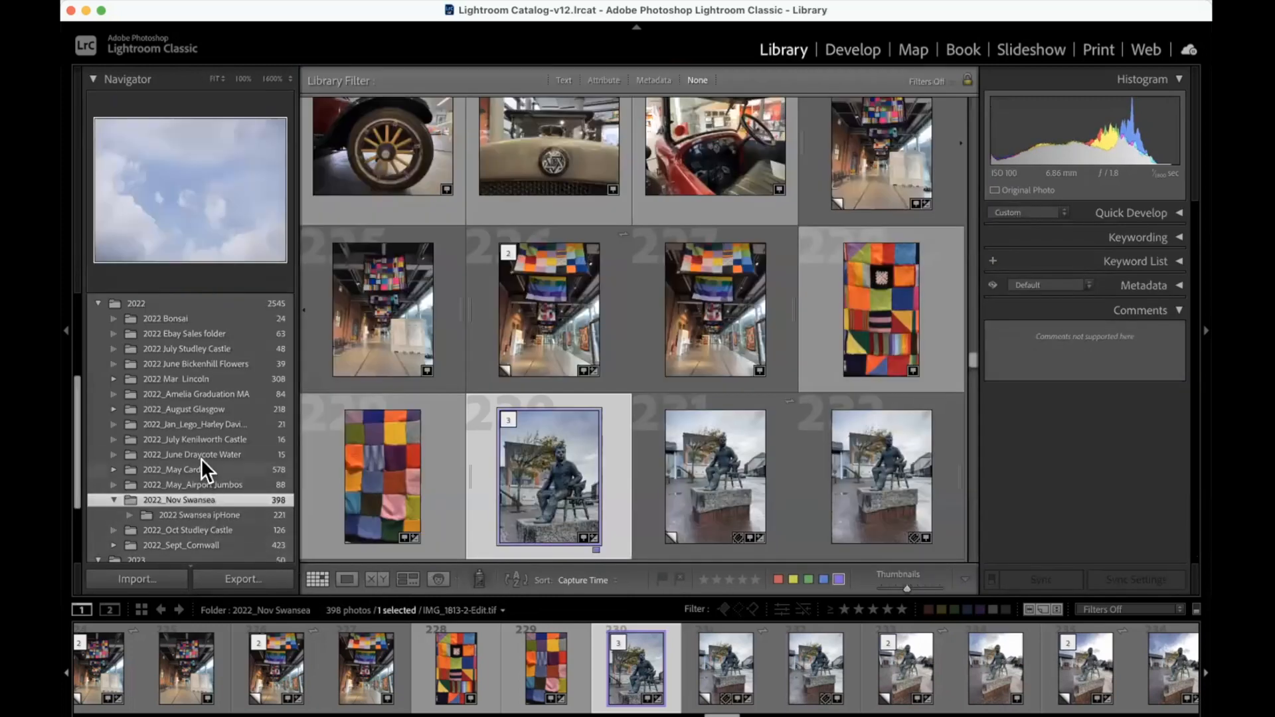
scroll(192, 513, "down", 2)
left_click(192, 504)
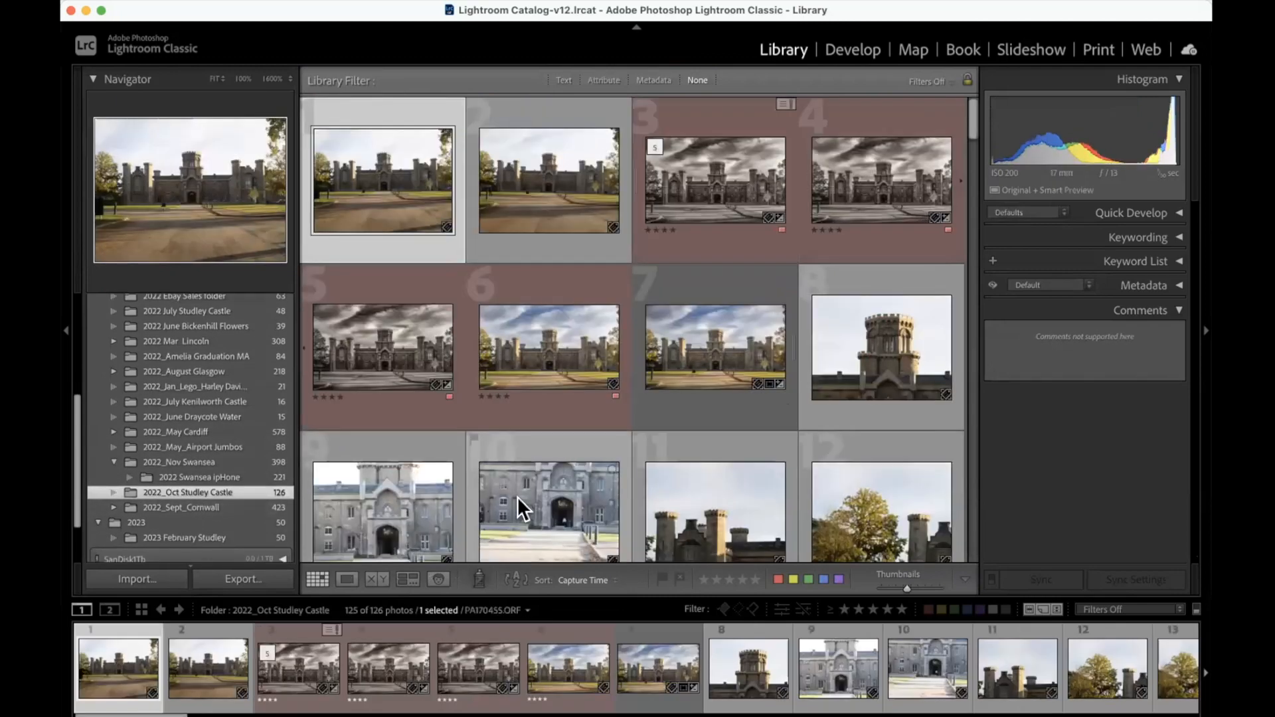
Step: Find the raw castle photo PA190527.ORF among the folder's pictures and open it in Develop
scroll(517, 496, "down", 5)
scroll(516, 497, "down", 12)
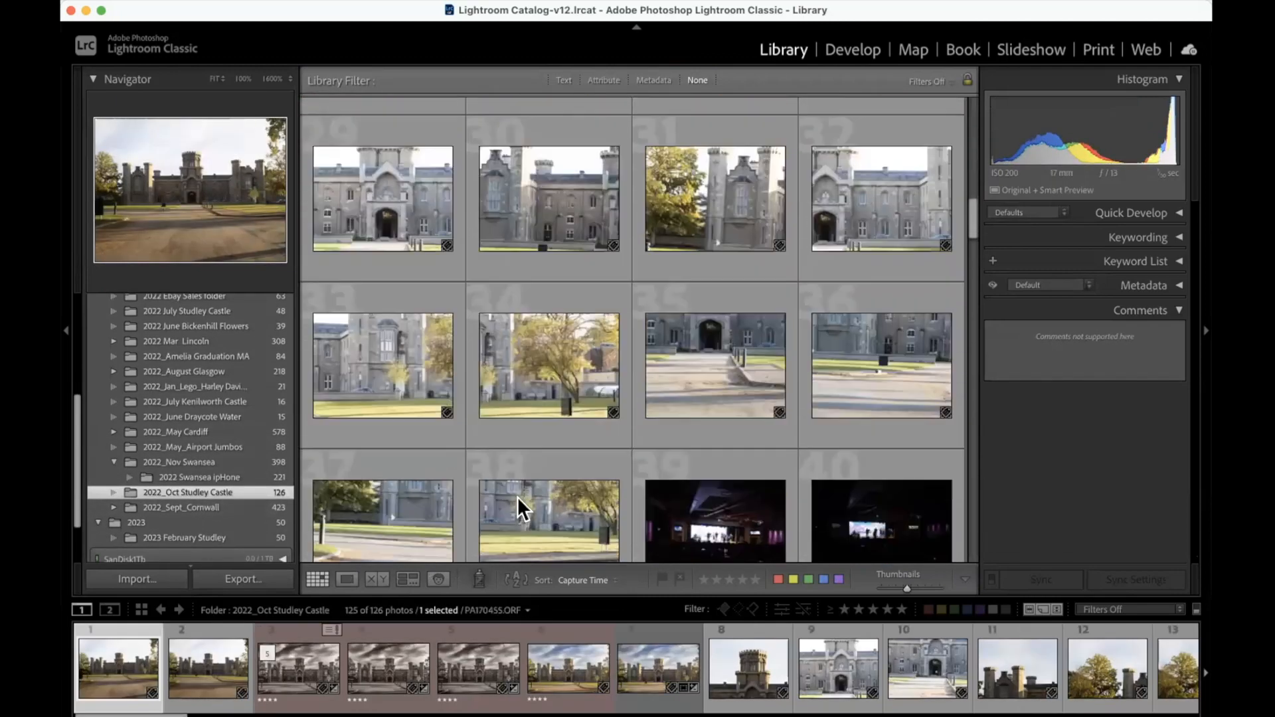
scroll(517, 496, "down", 18)
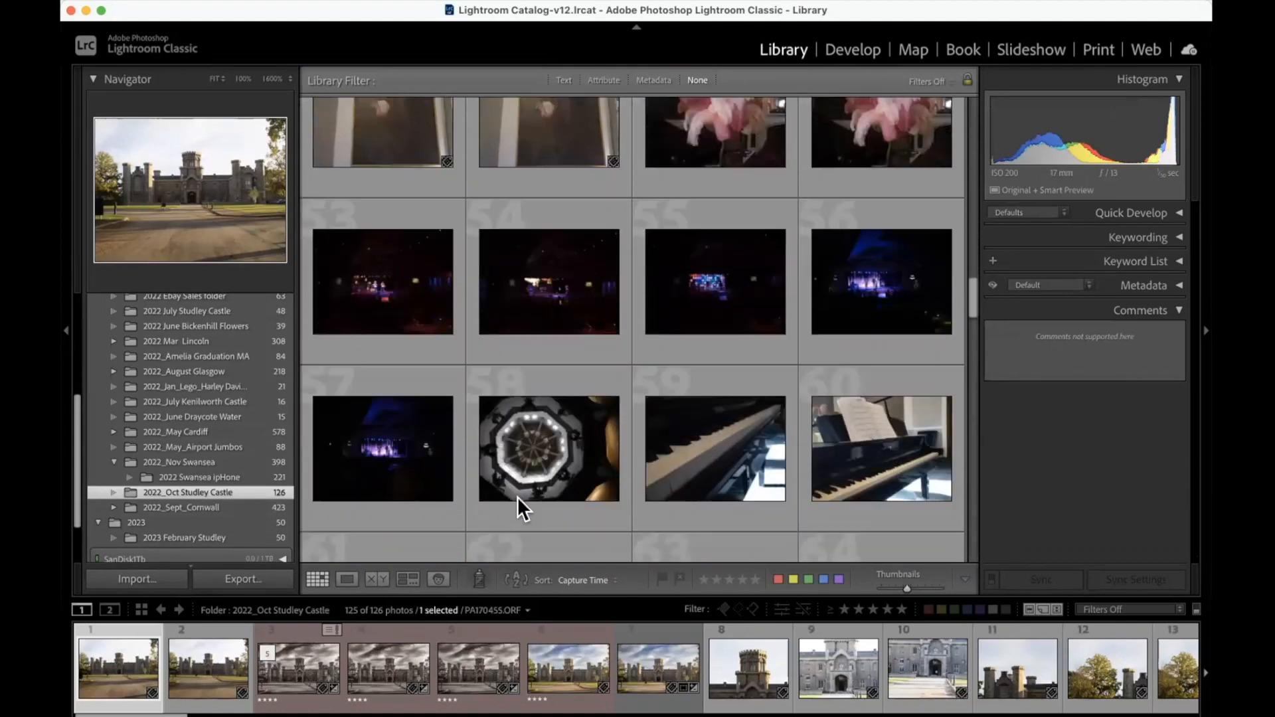
scroll(516, 497, "down", 7)
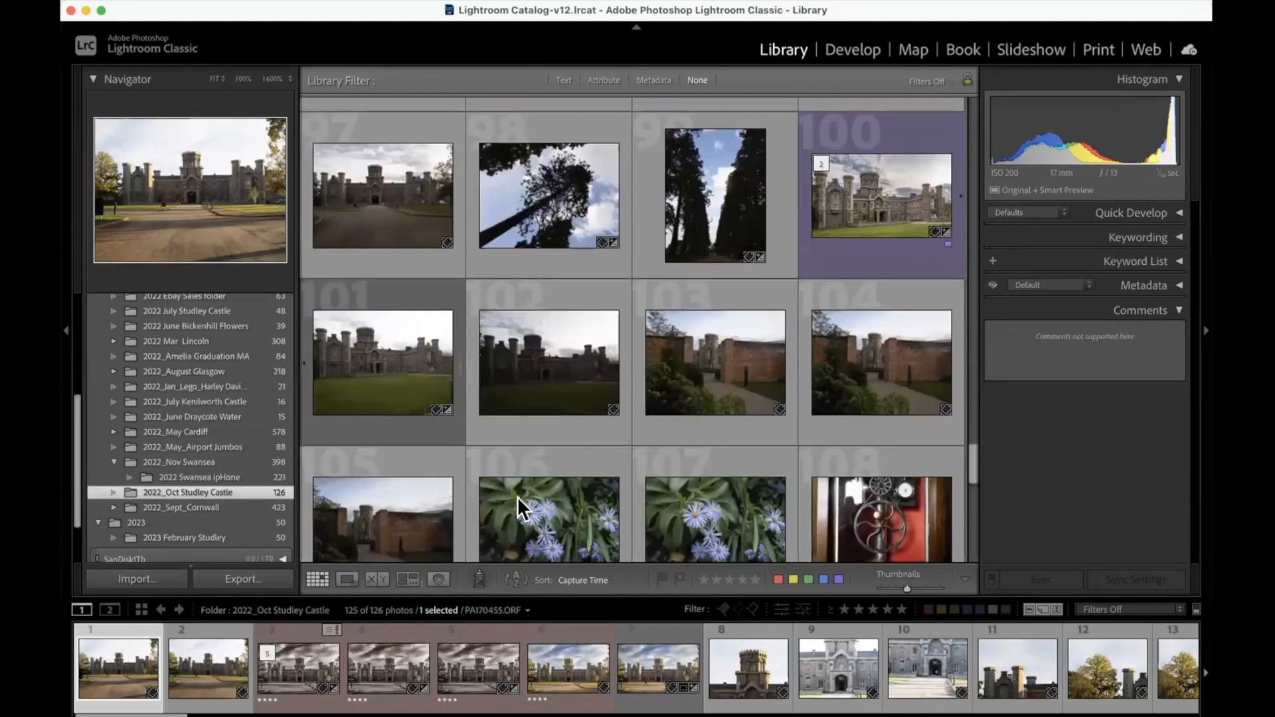
scroll(505, 432, "up", 4)
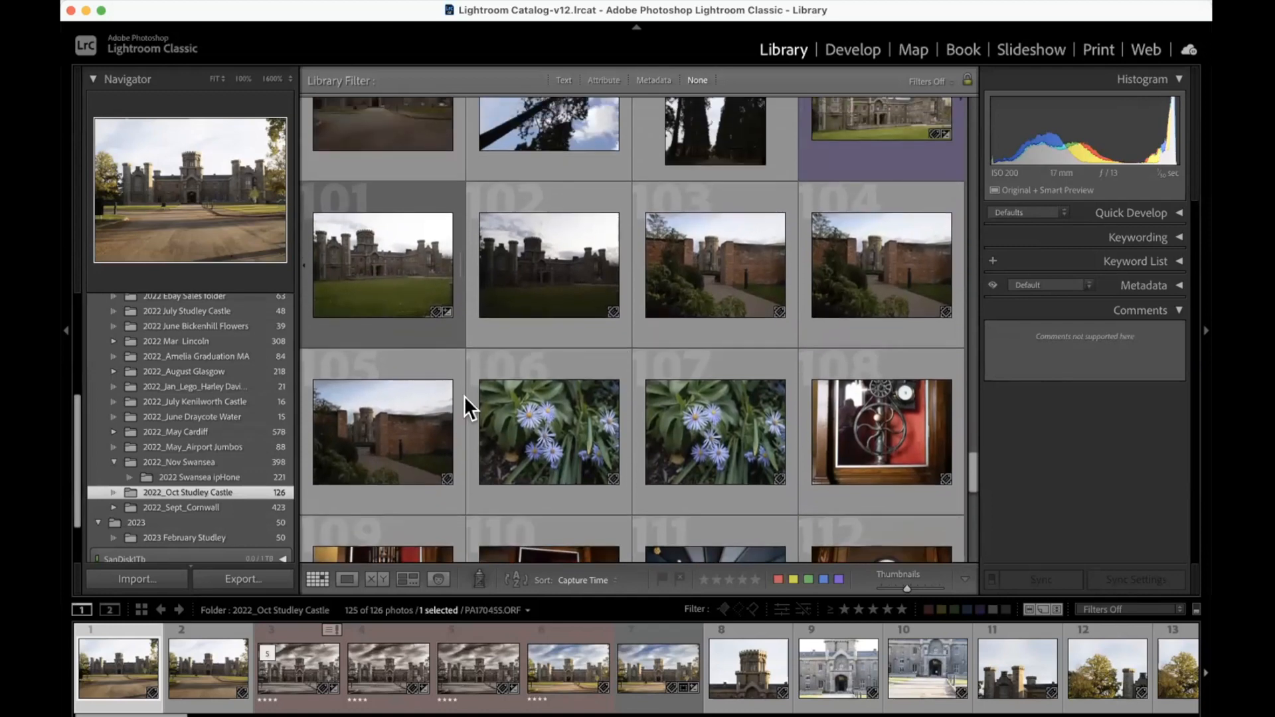
left_click(405, 305)
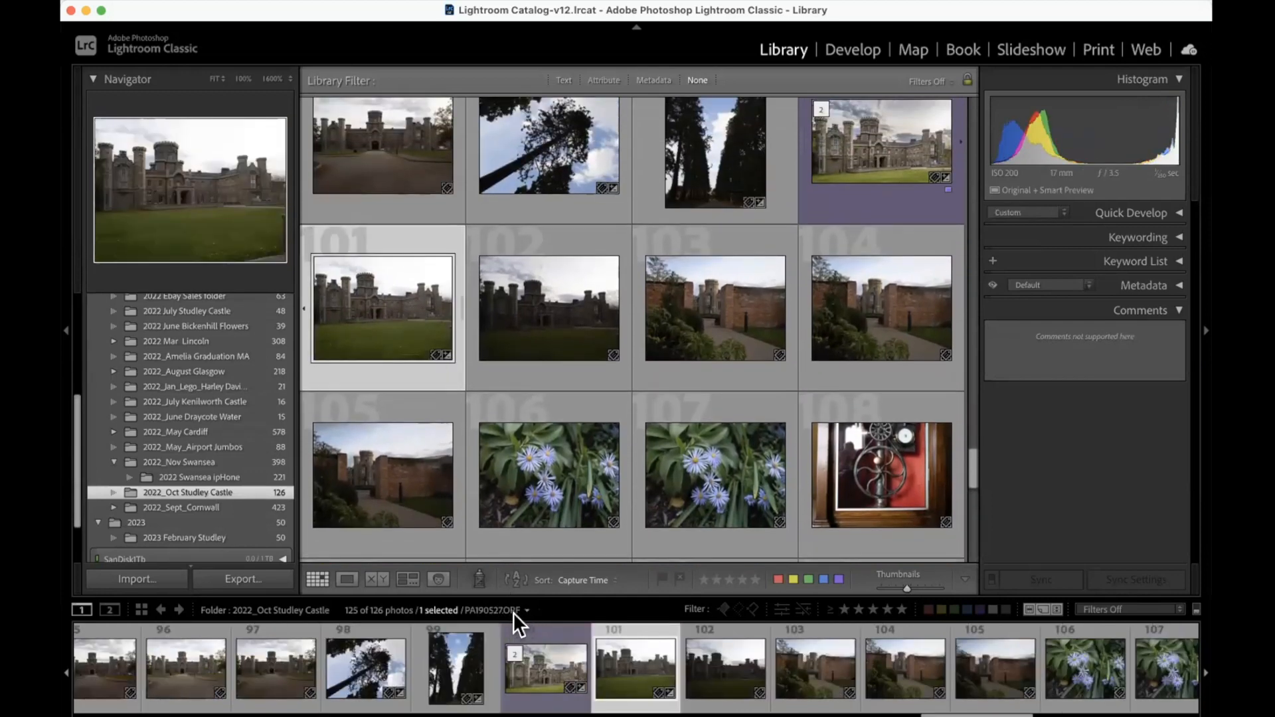
double_click(400, 309)
left_click(843, 44)
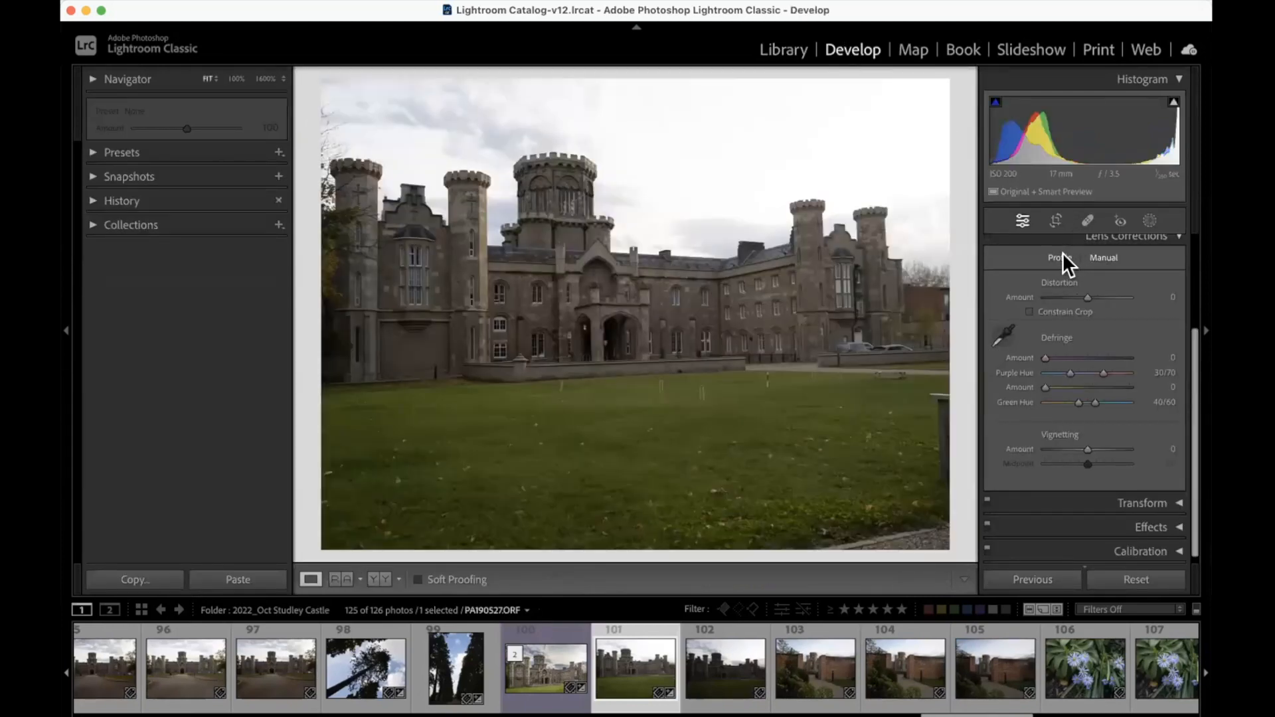
Step: Sample the purple fringe on the tree branches beside the castle's leftmost tower at 1600% with the Defringe eyedropper
left_click(337, 139)
left_click_drag(337, 139, 407, 211)
scroll(407, 211, "left", 9)
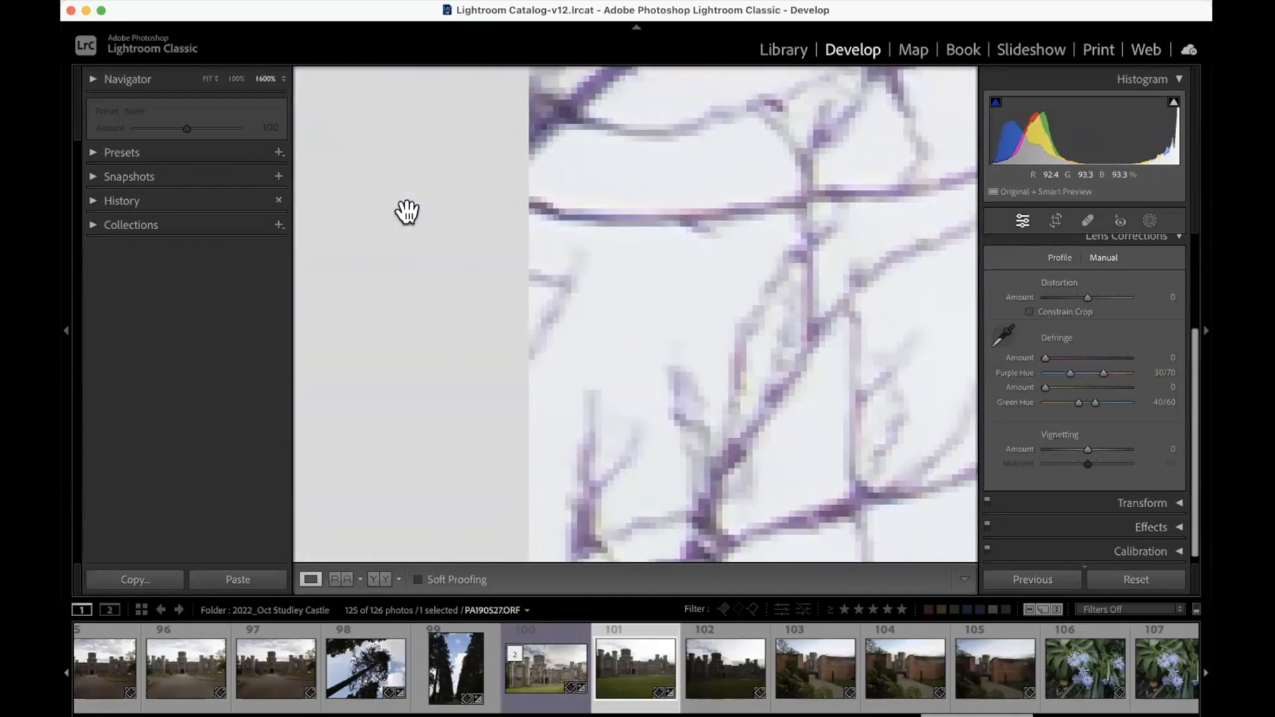
scroll(407, 211, "up", 2)
scroll(407, 211, "right", 9)
scroll(407, 211, "up", 2)
scroll(407, 211, "up", 10)
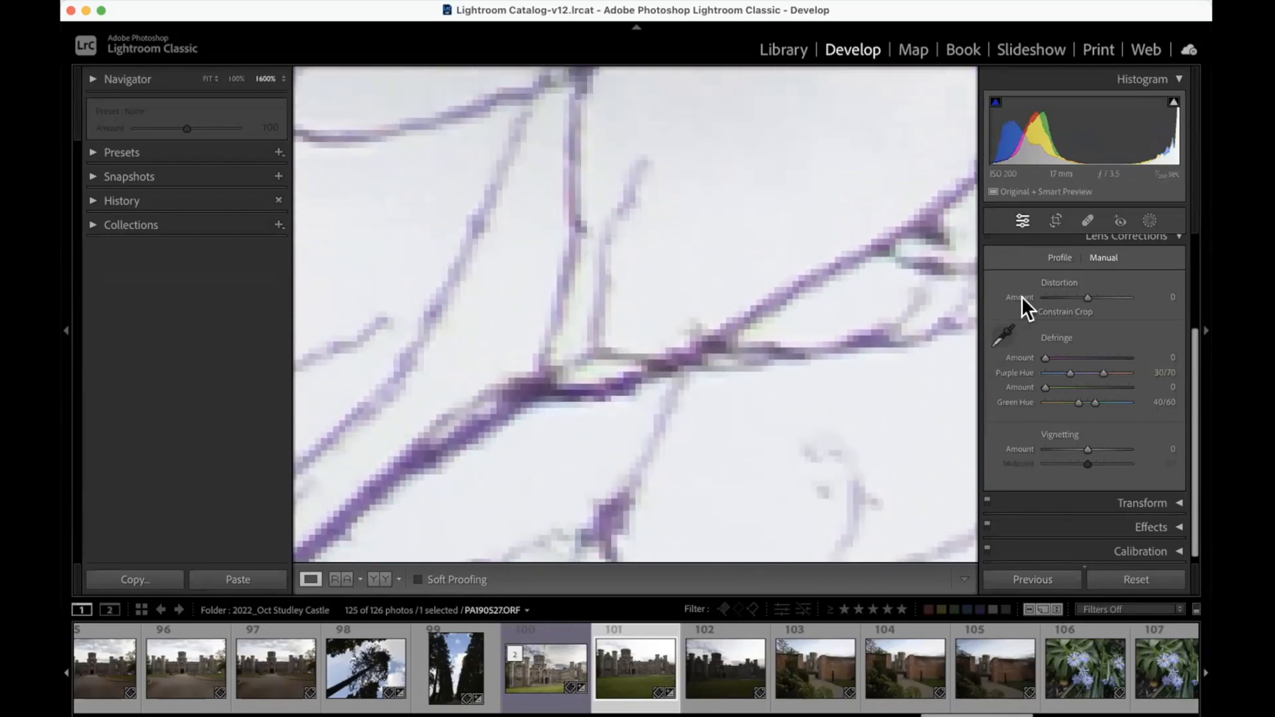
scroll(1086, 300, "down", 1)
left_click(1004, 330)
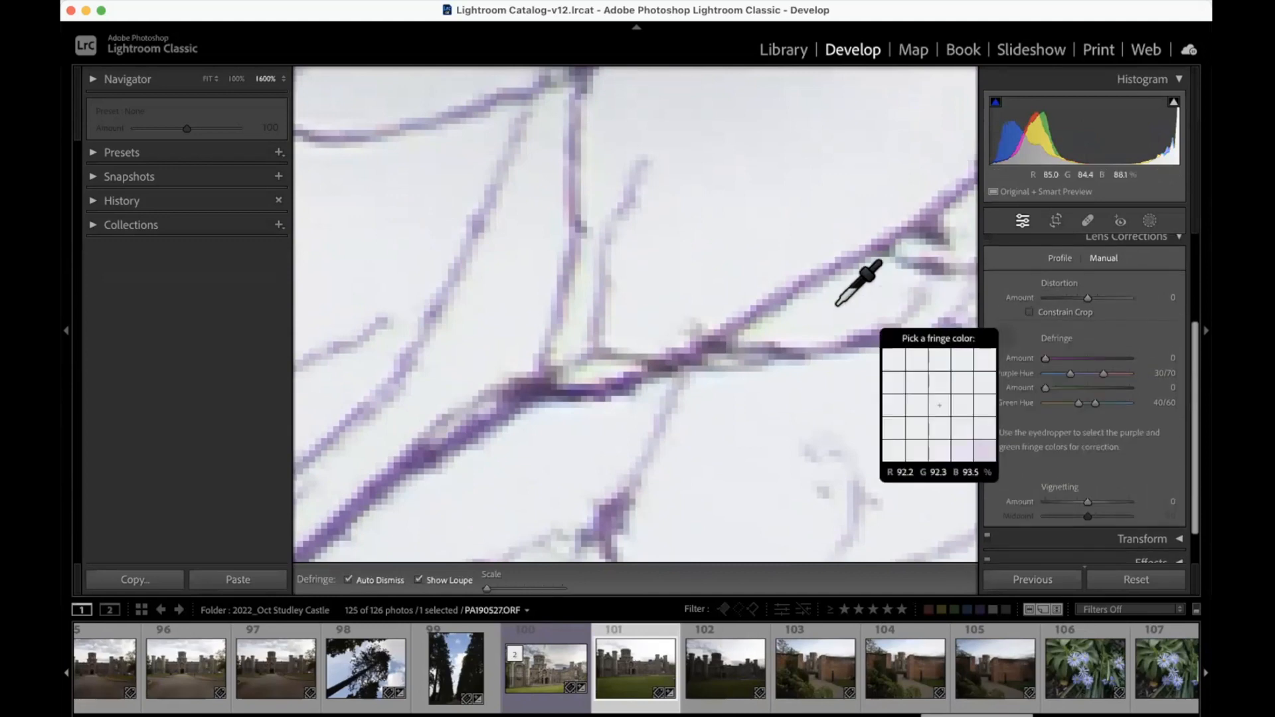
left_click(771, 291)
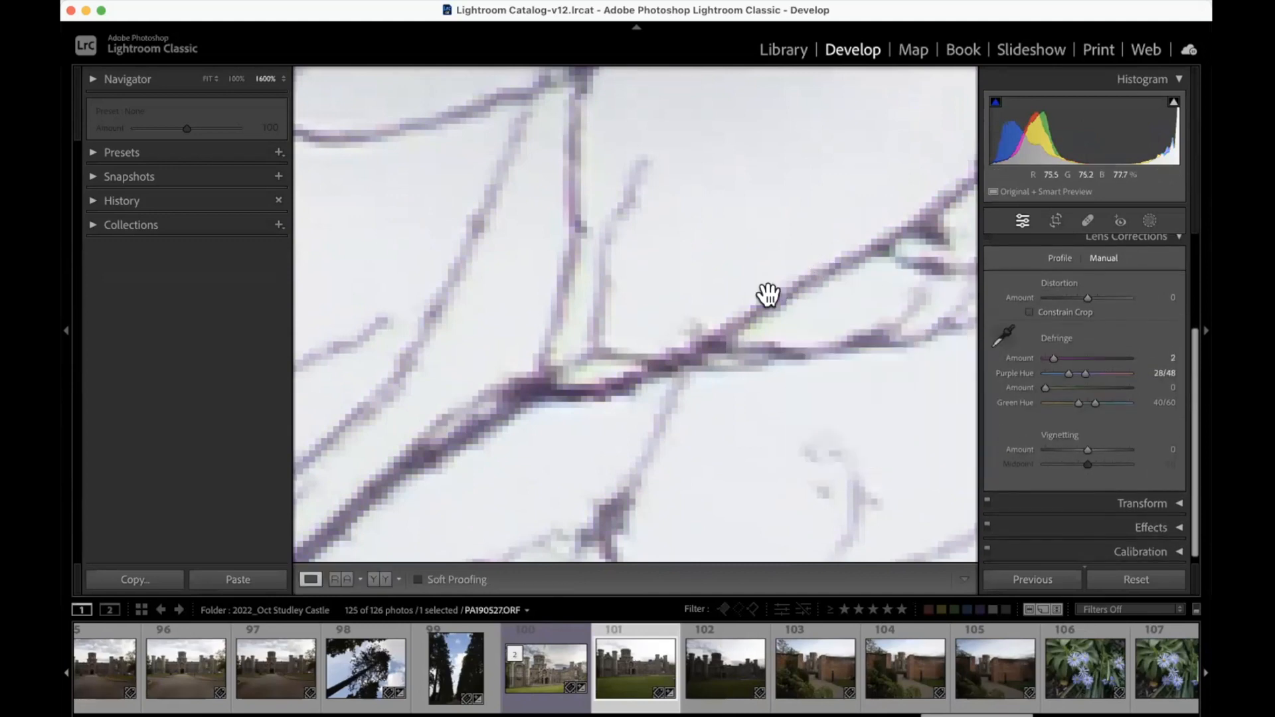
Step: Sample the yellow-green fringe beside the branch fork with the Defringe eyedropper
left_click(1003, 336)
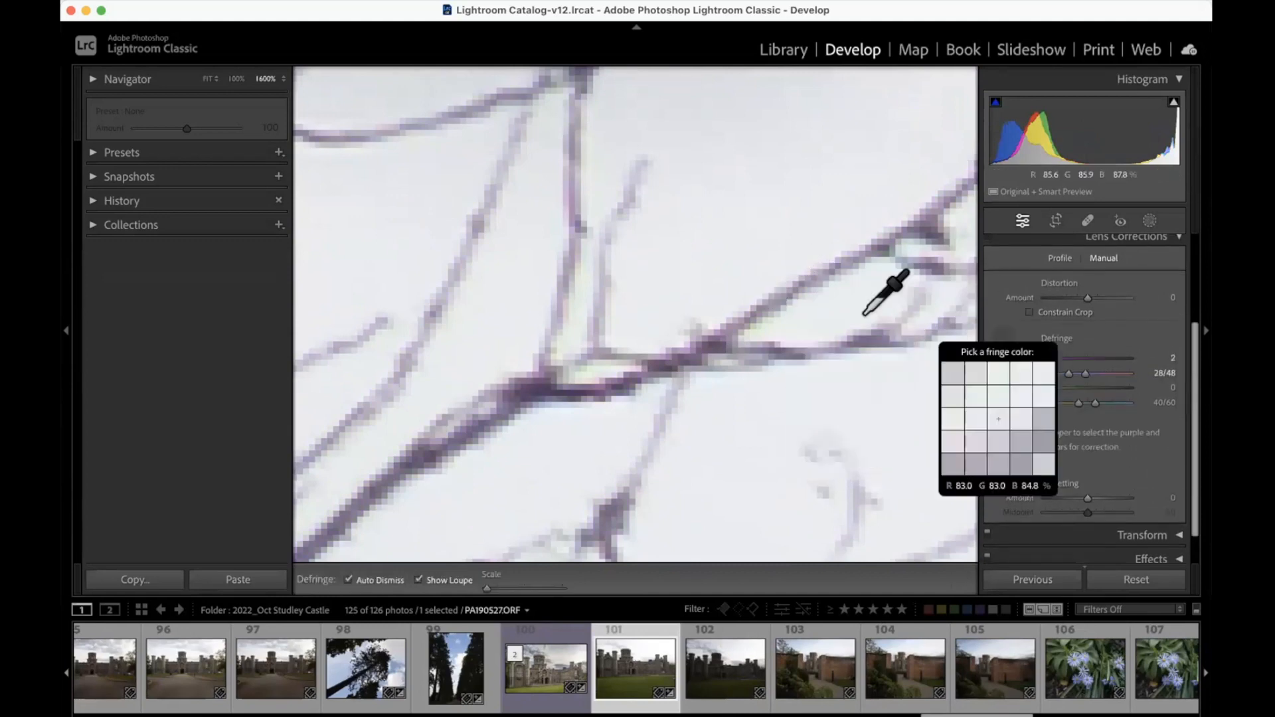
left_click(593, 358)
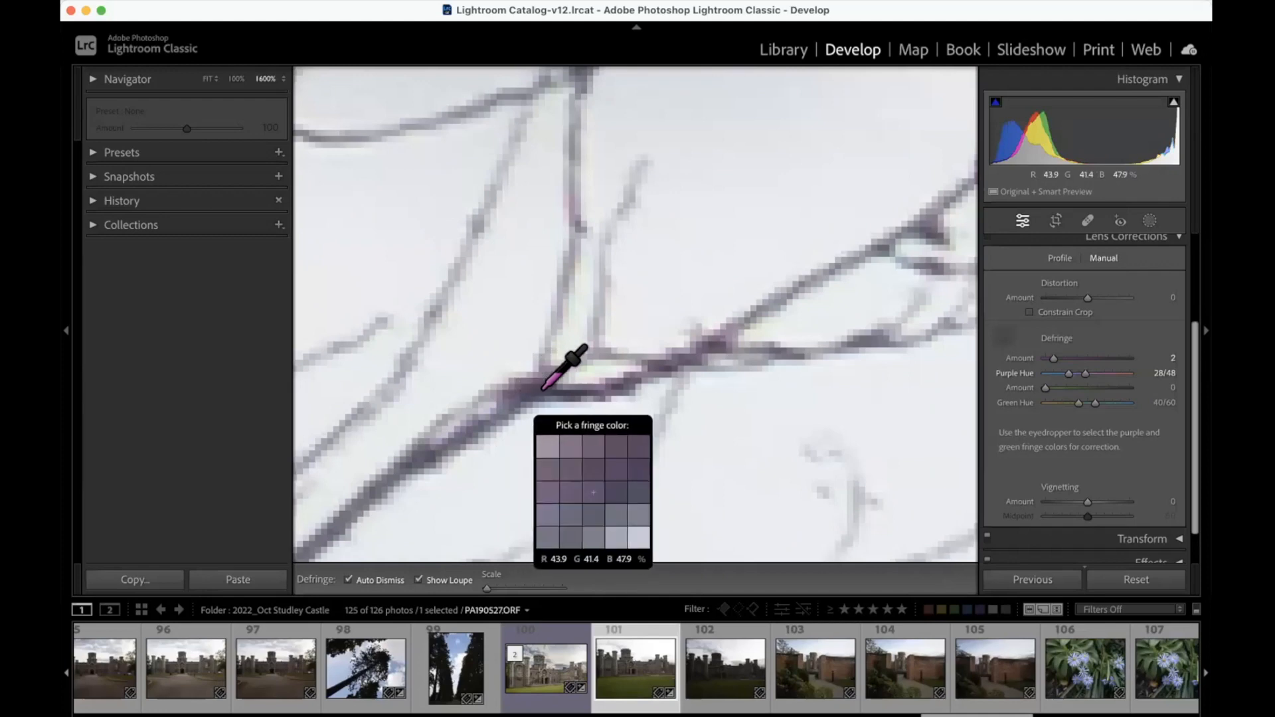
left_click(581, 366)
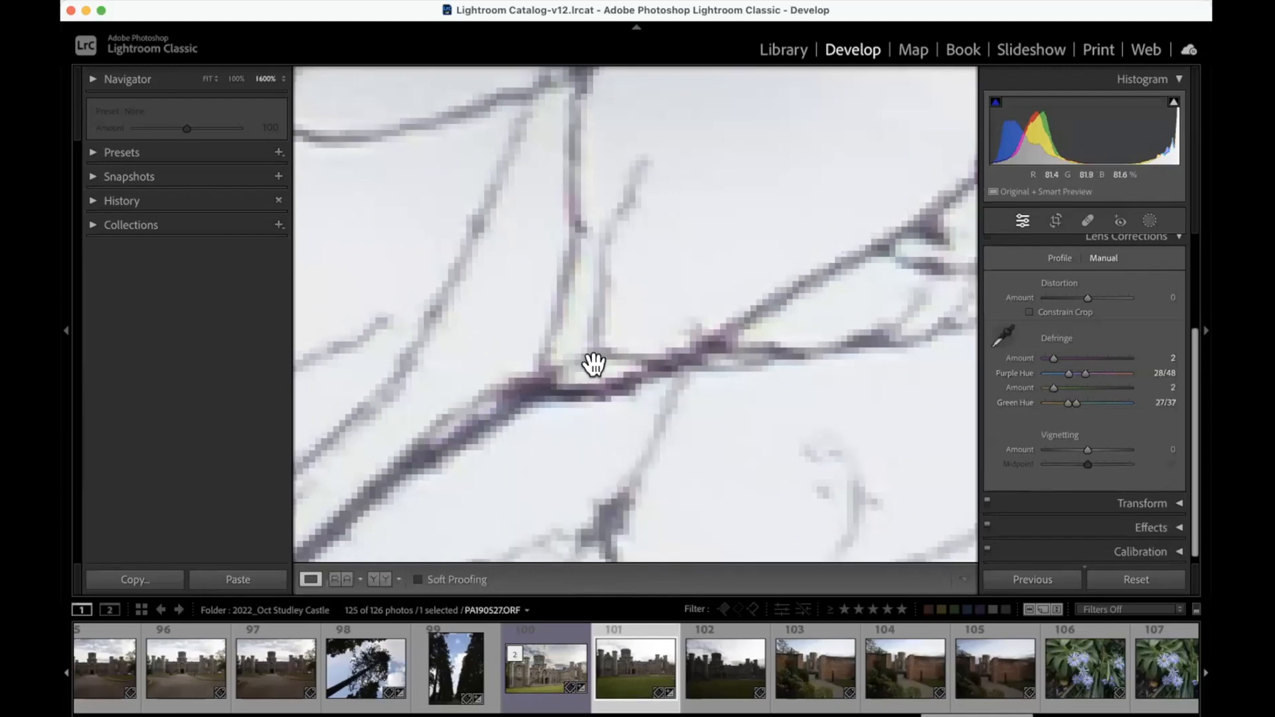
Step: Sample the remaining purple fringe on the thick branch, and widen the Green Hue range to 27/60
left_click(1004, 337)
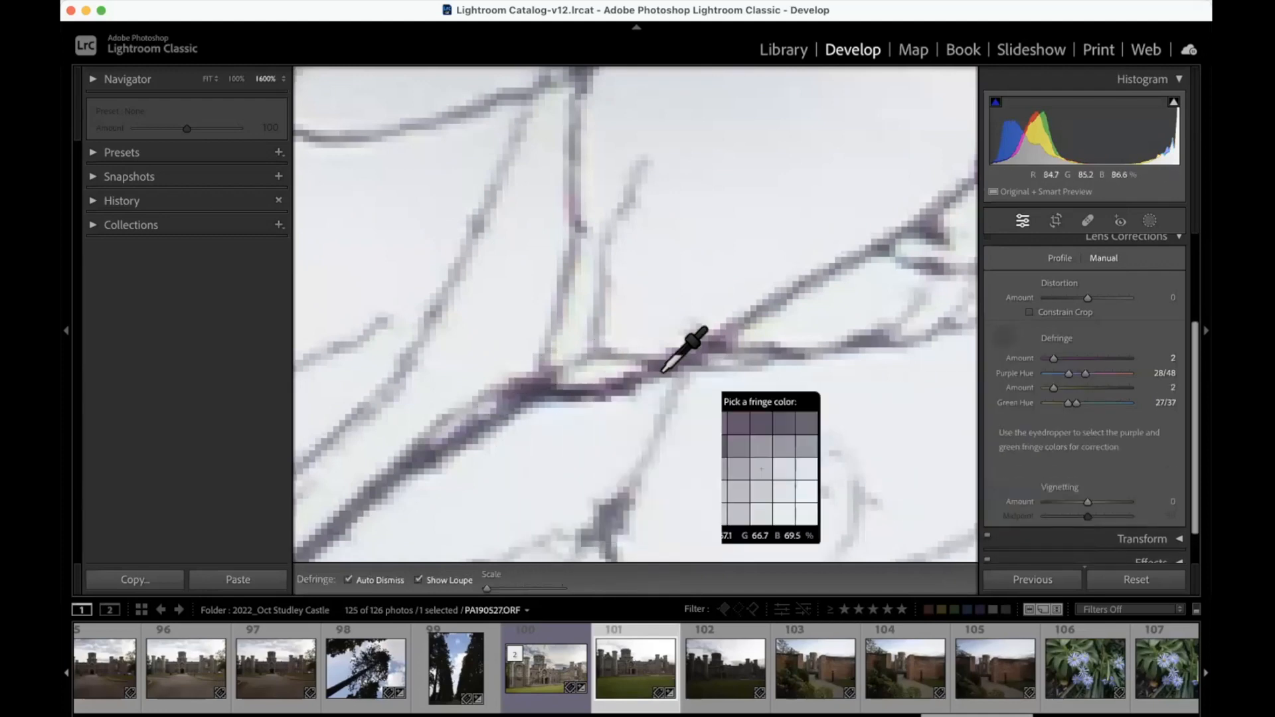
left_click(488, 400)
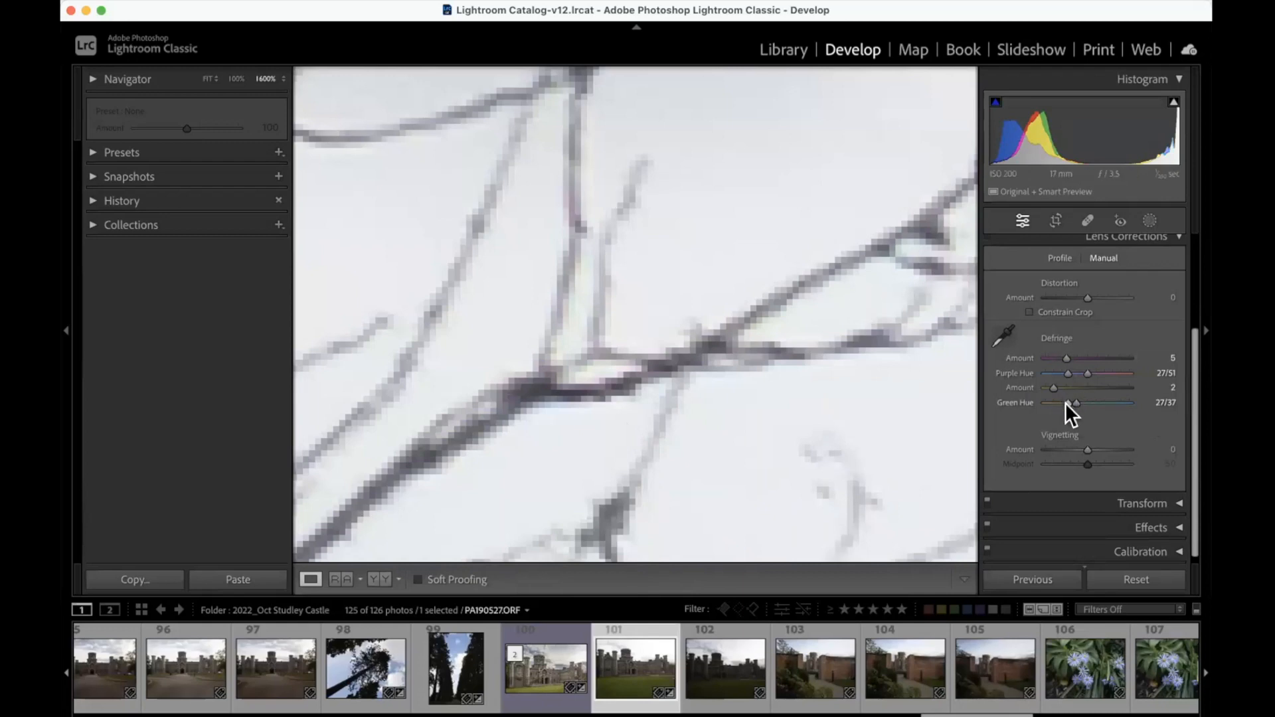
left_click_drag(1074, 402, 1093, 403)
left_click(719, 357)
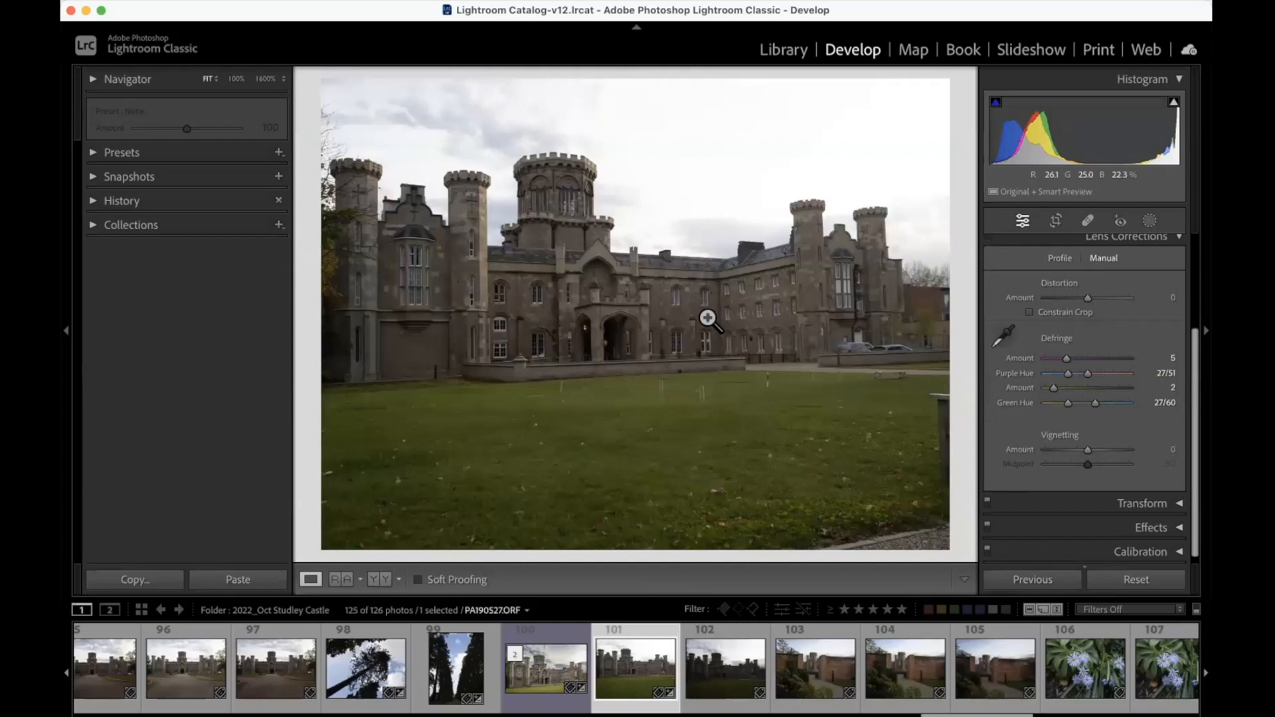
Step: Inspect the tree branches and the central tower's battlements for remaining color fringing at 1600%, and return to the fitted view
left_click(337, 130)
left_click_drag(362, 296, 450, 335)
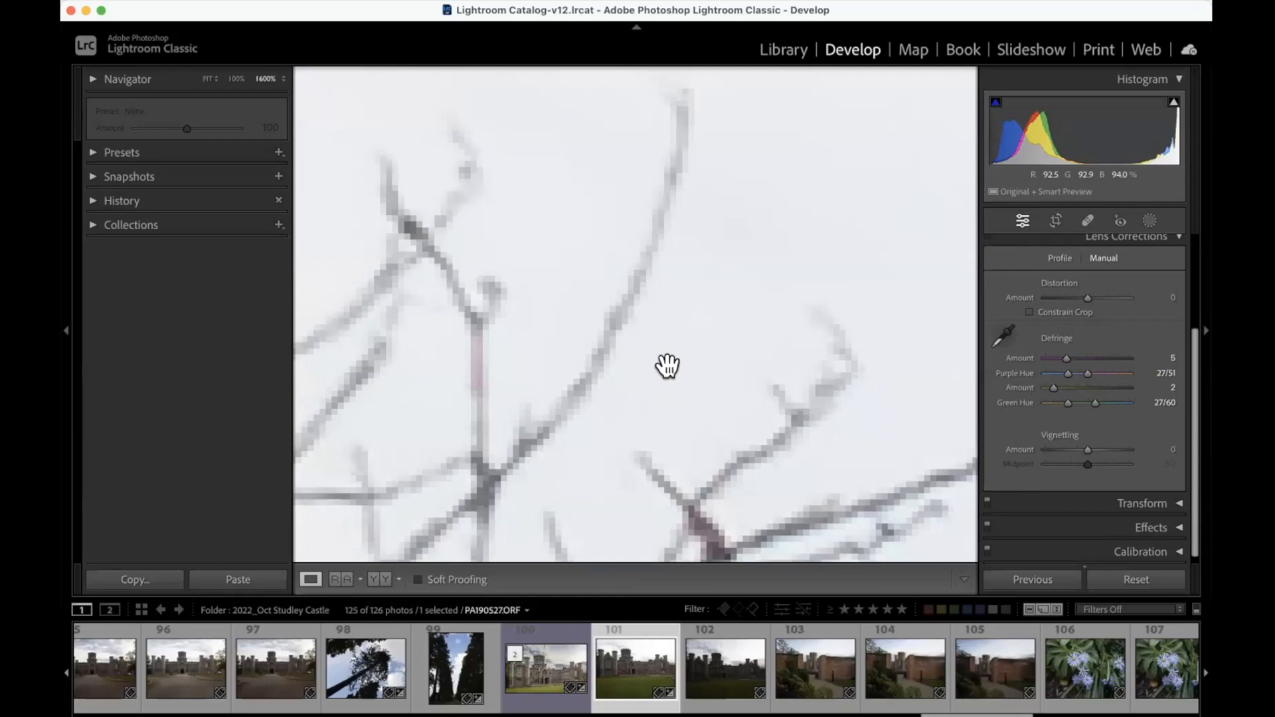
left_click(688, 370)
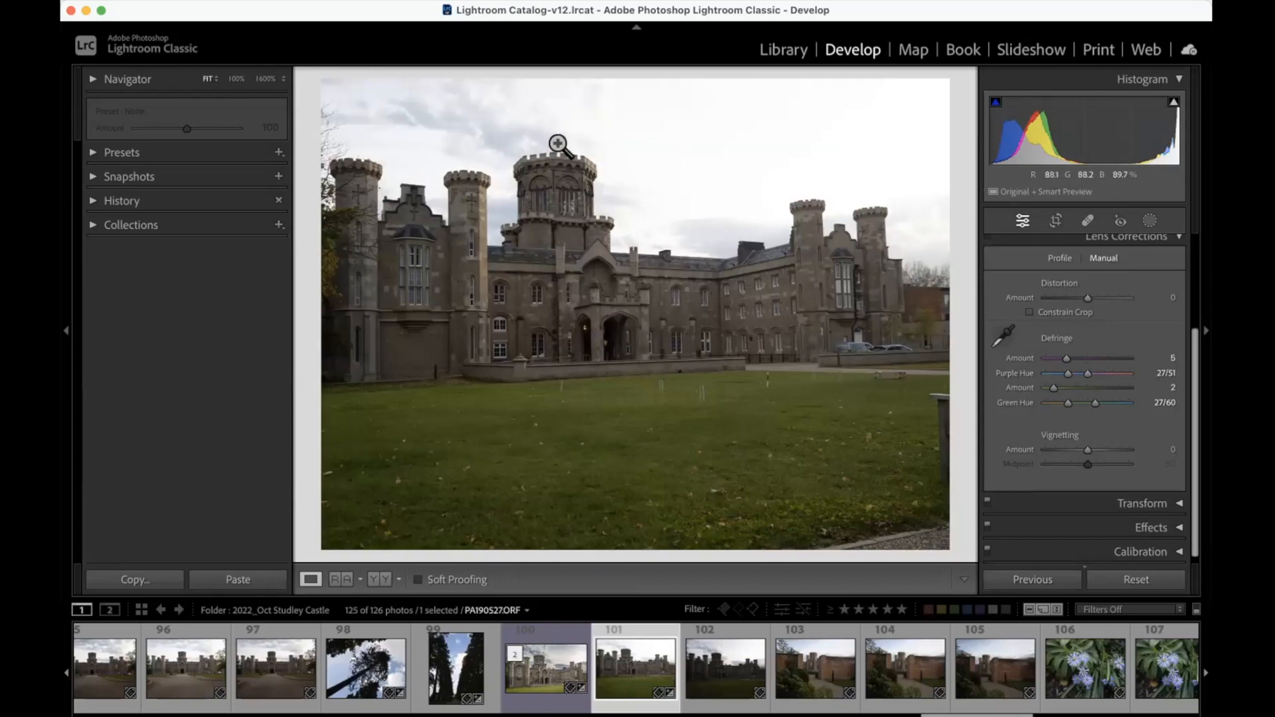
left_click(561, 163)
left_click(580, 199)
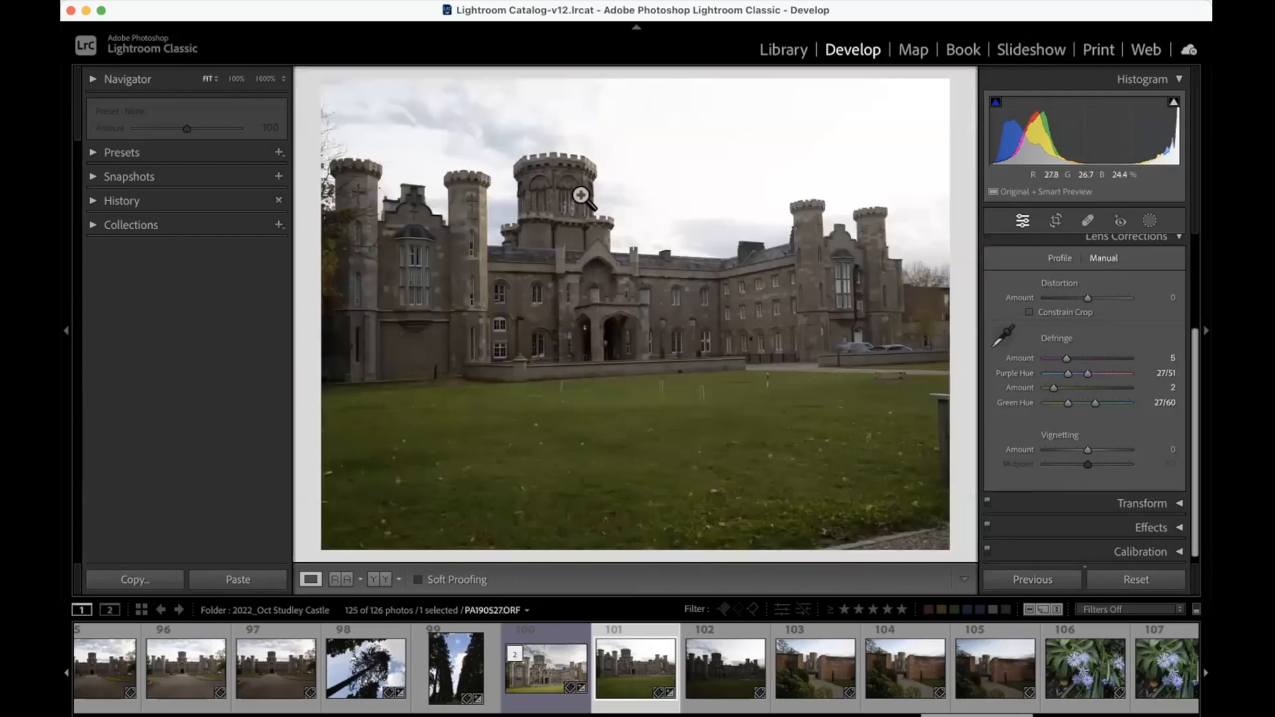
left_click(566, 153)
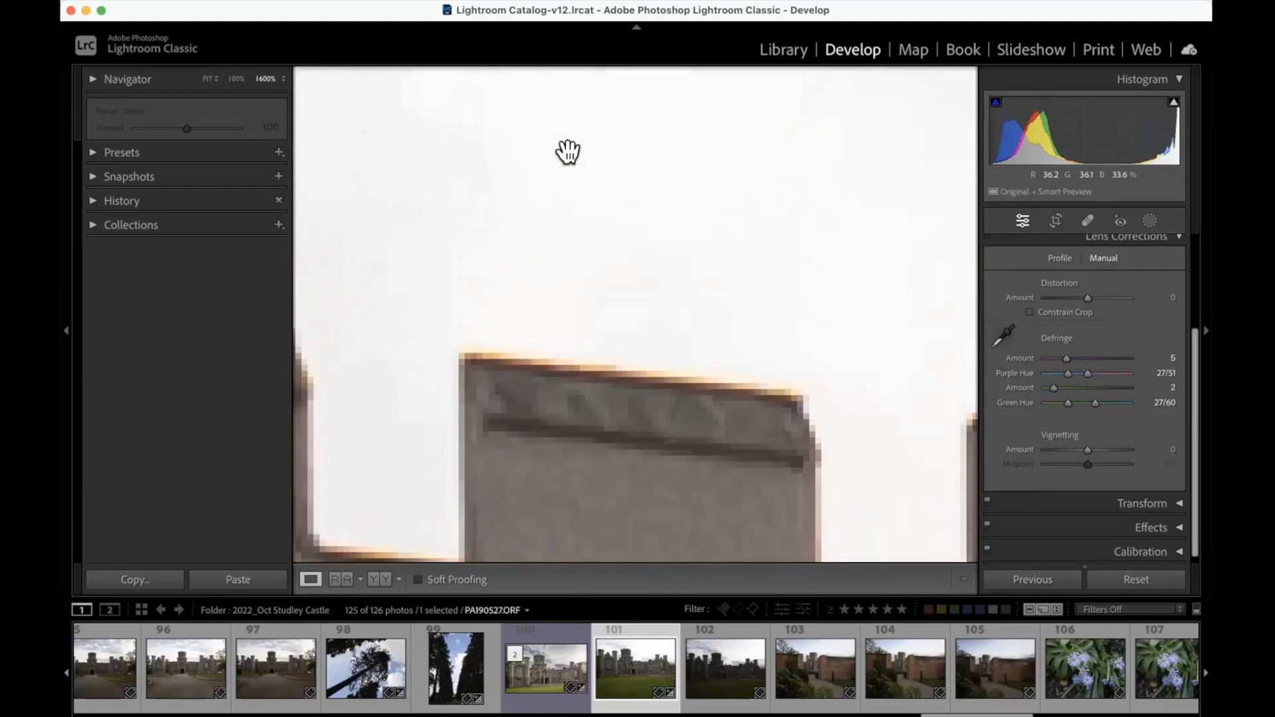
left_click(561, 303)
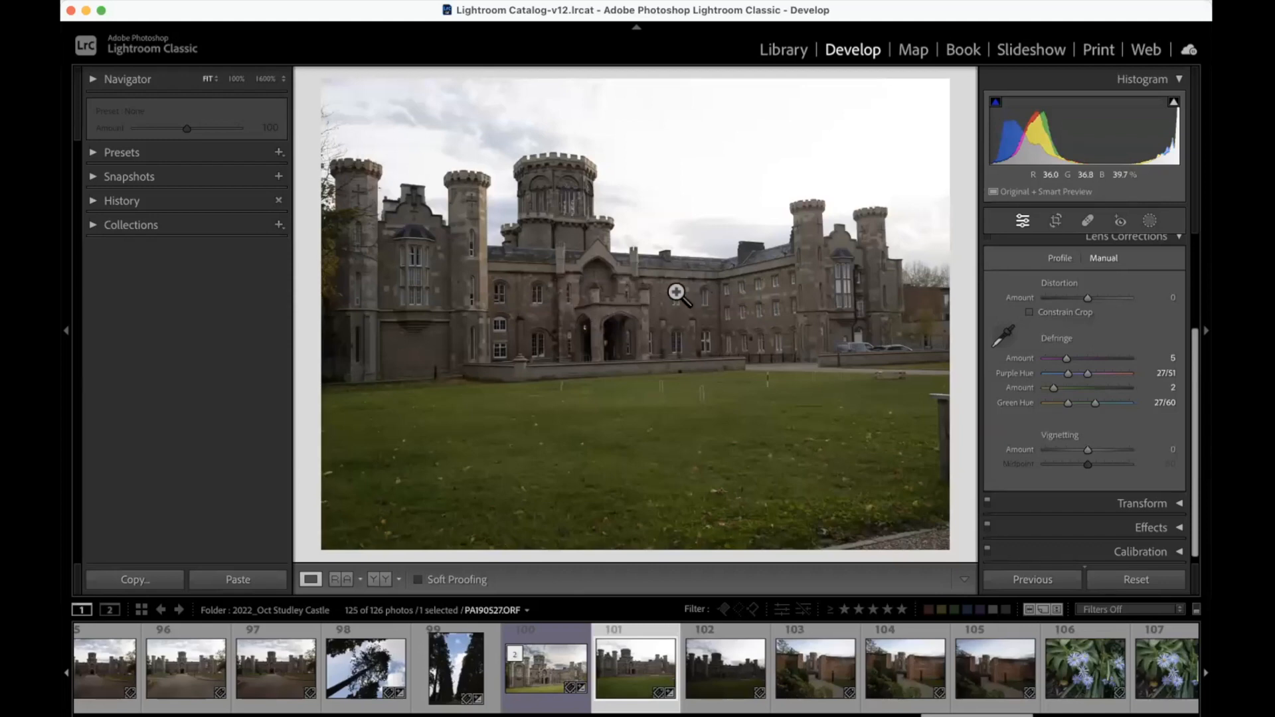
Step: Mask the castle photo's sky with Select Sky, and check the mask's coverage with the color overlay before hiding the overlay again
left_click(1152, 219)
left_click(1098, 284)
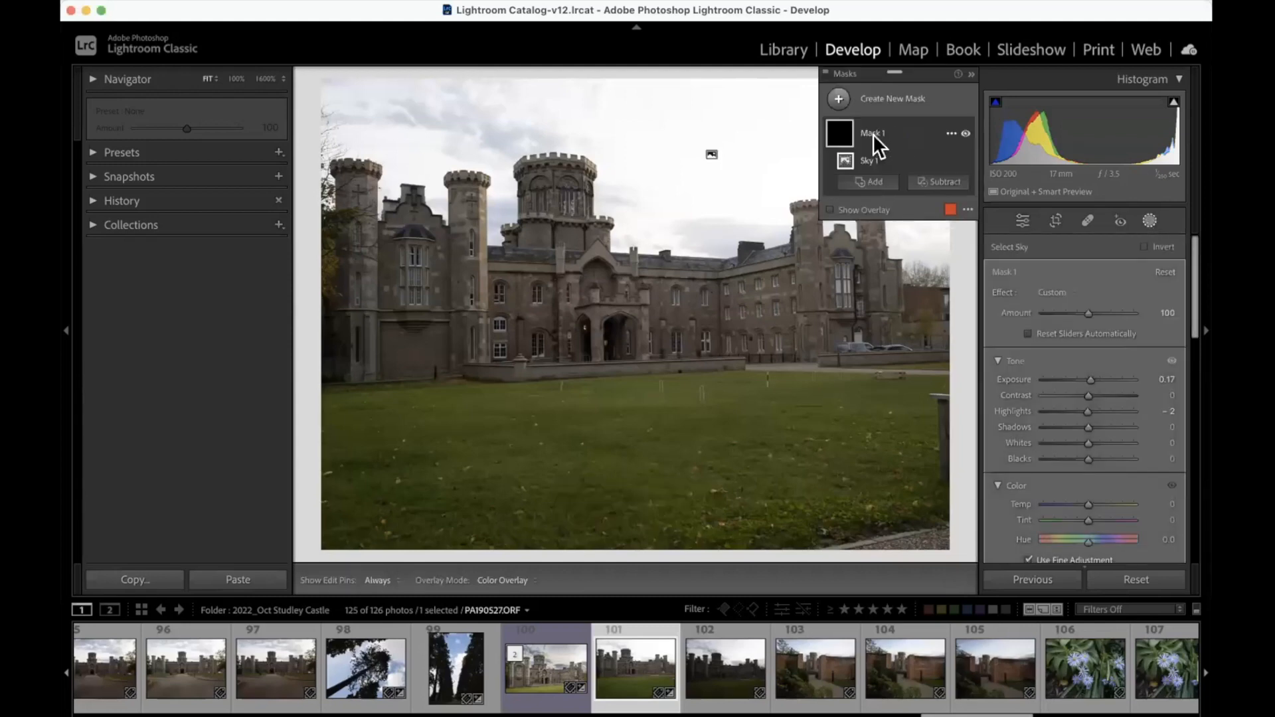
left_click(830, 207)
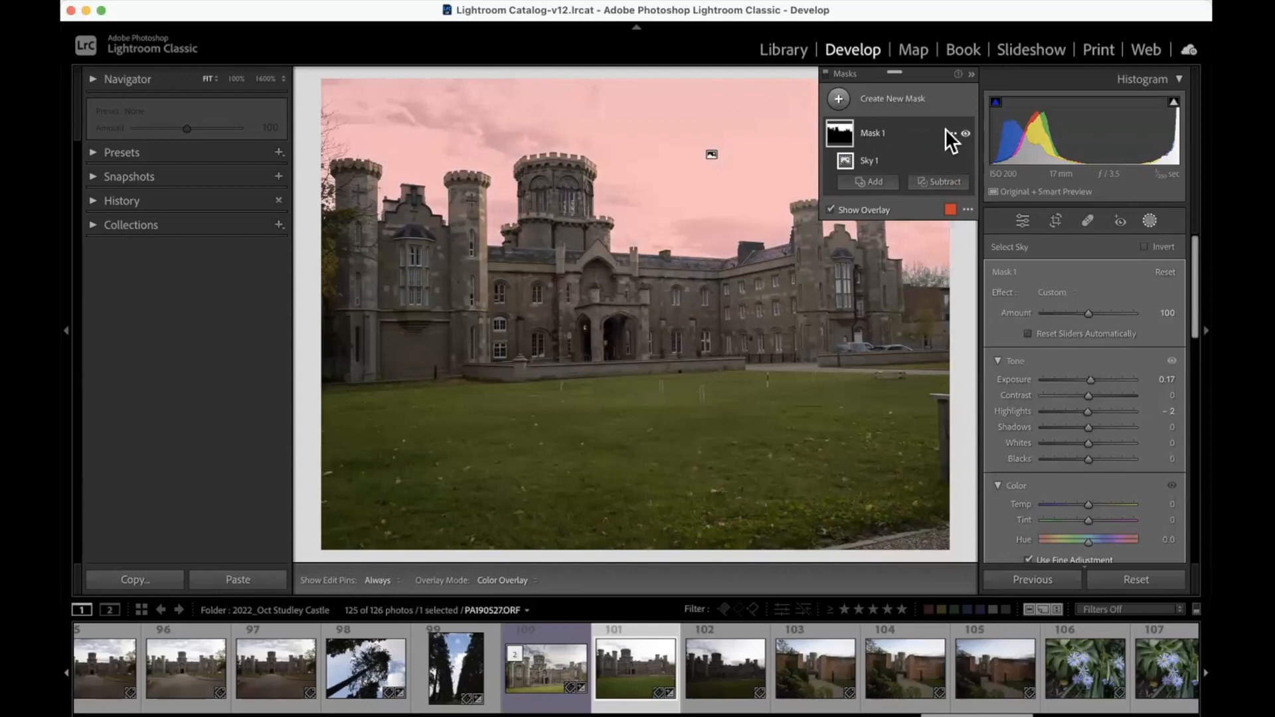
left_click(830, 208)
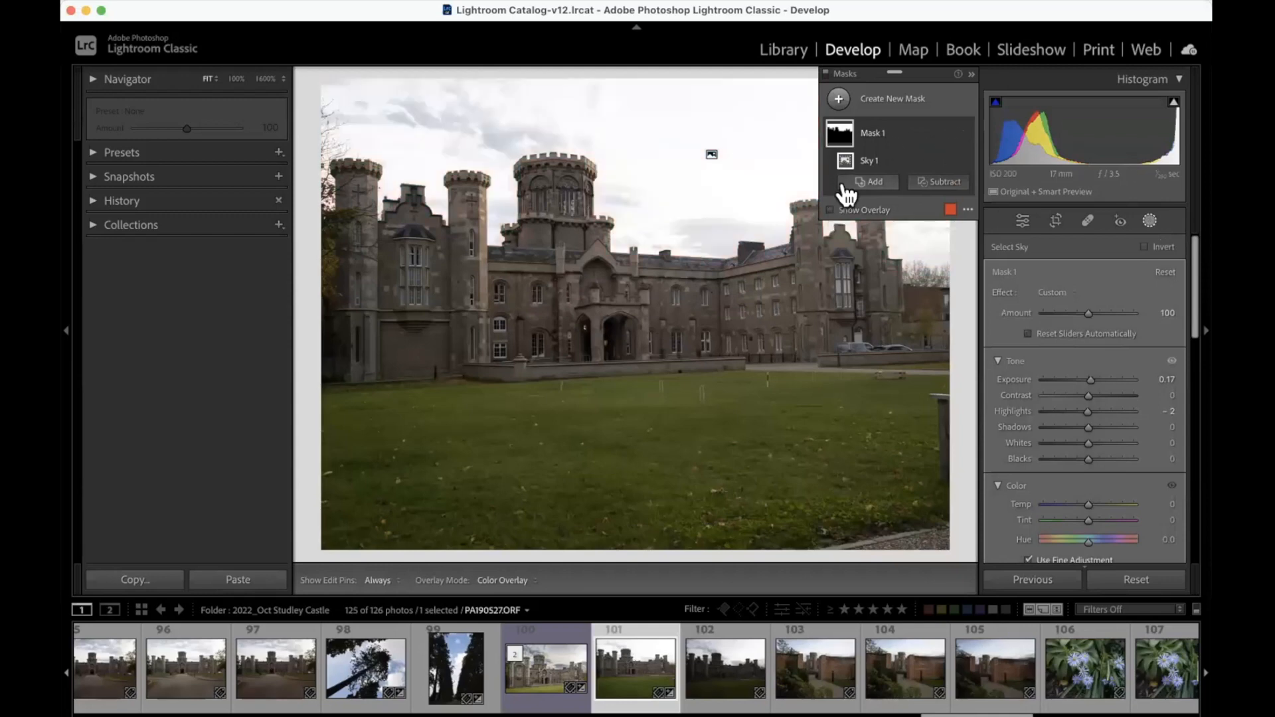
left_click(948, 131)
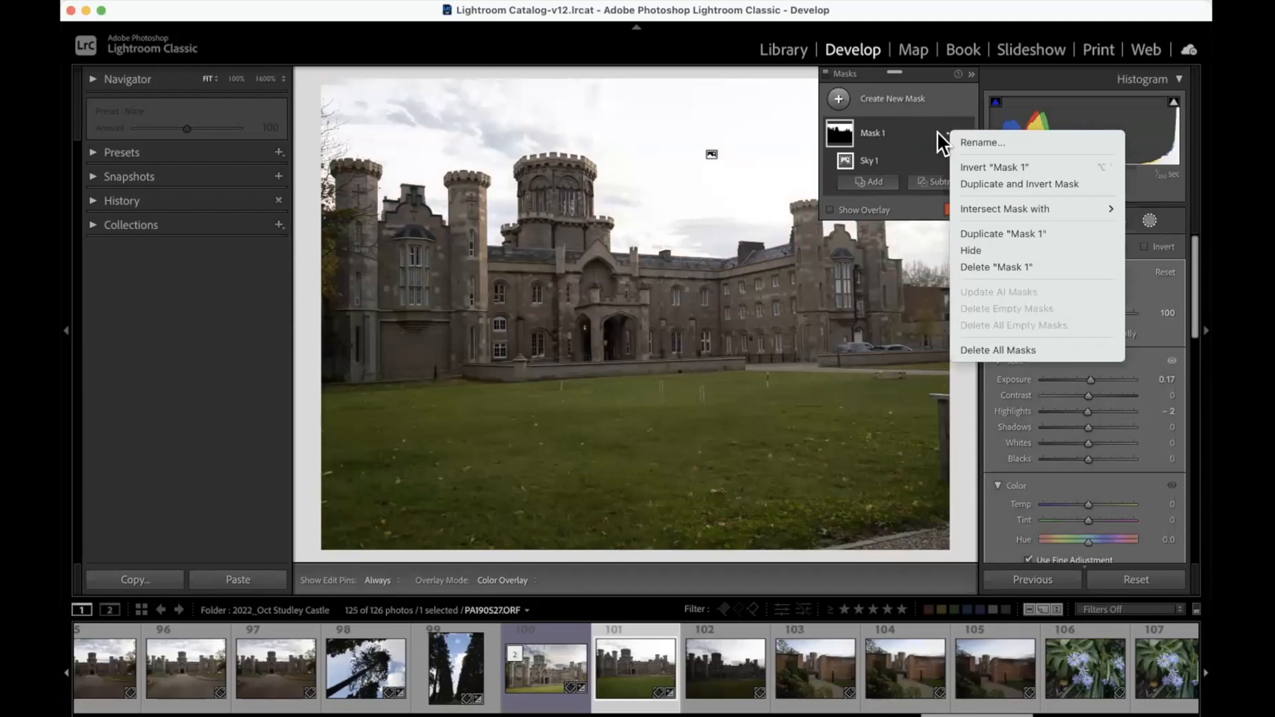
left_click(967, 74)
left_click(970, 74)
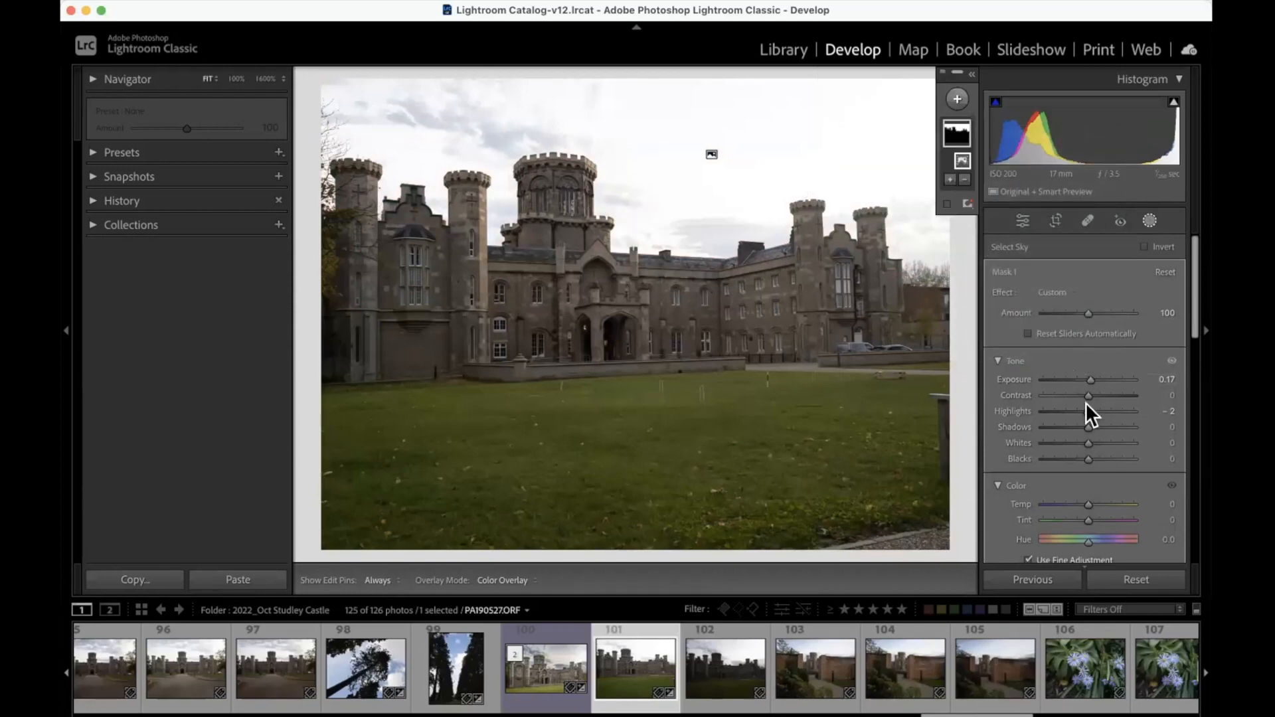
Step: Raise the sky mask's Dehaze to about 36 and lower its Highlights to −63
scroll(1082, 477, "down", 5)
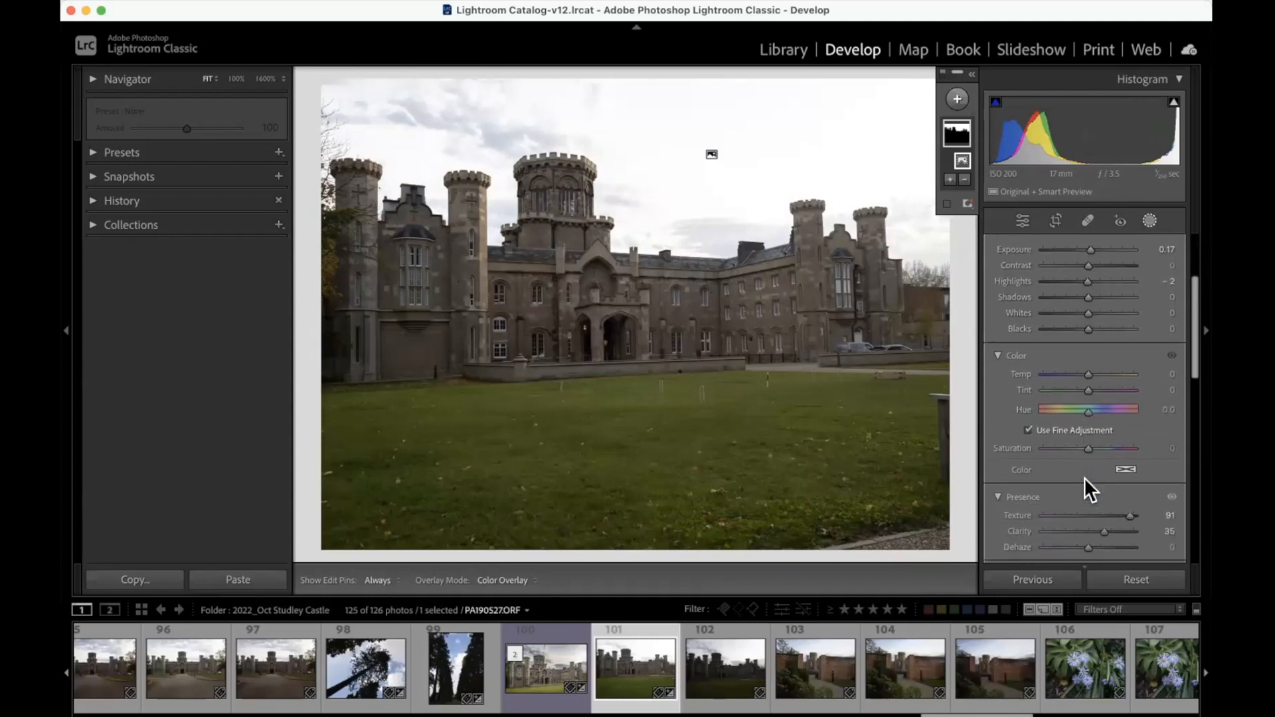
left_click(1149, 219)
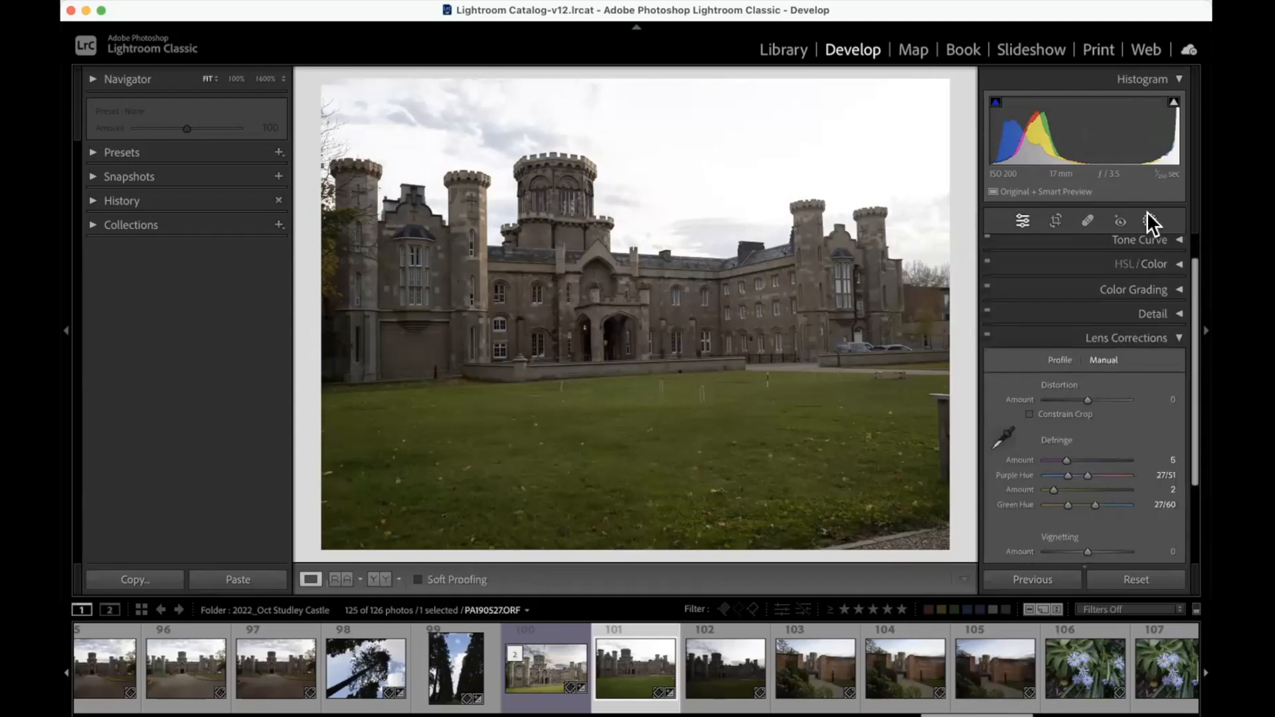
left_click(1150, 219)
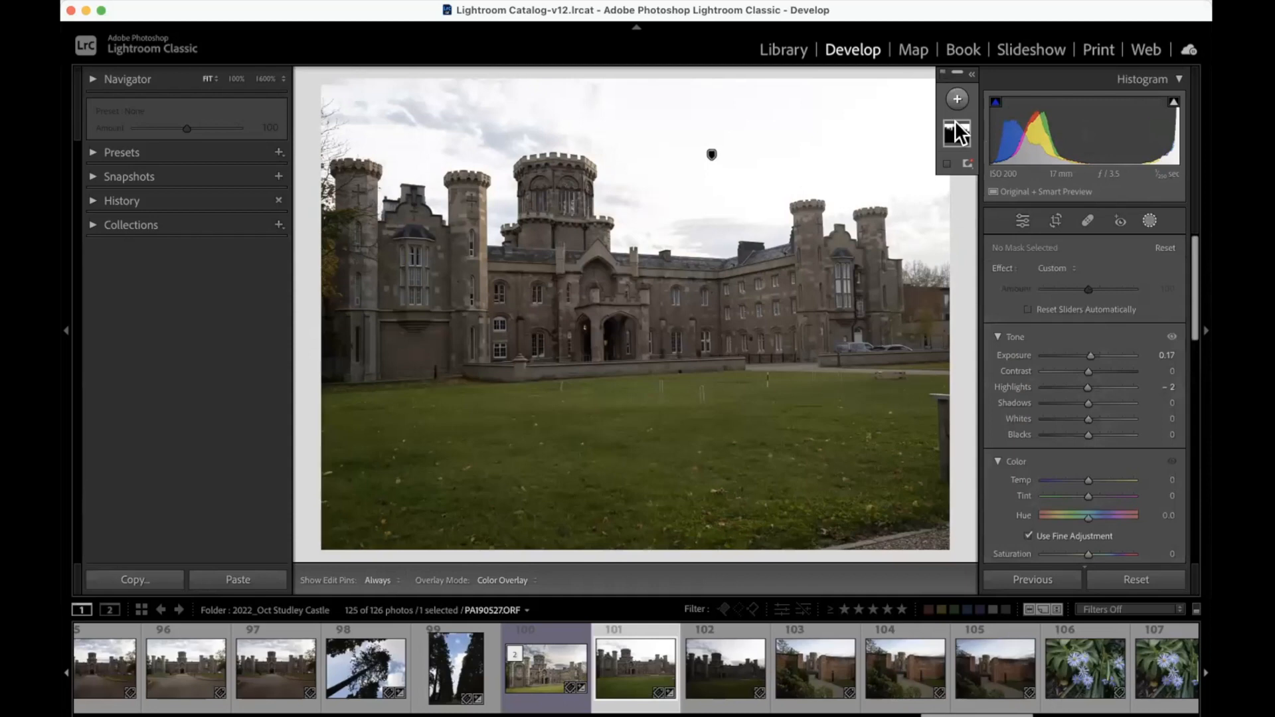
left_click(956, 133)
scroll(1086, 460, "down", 5)
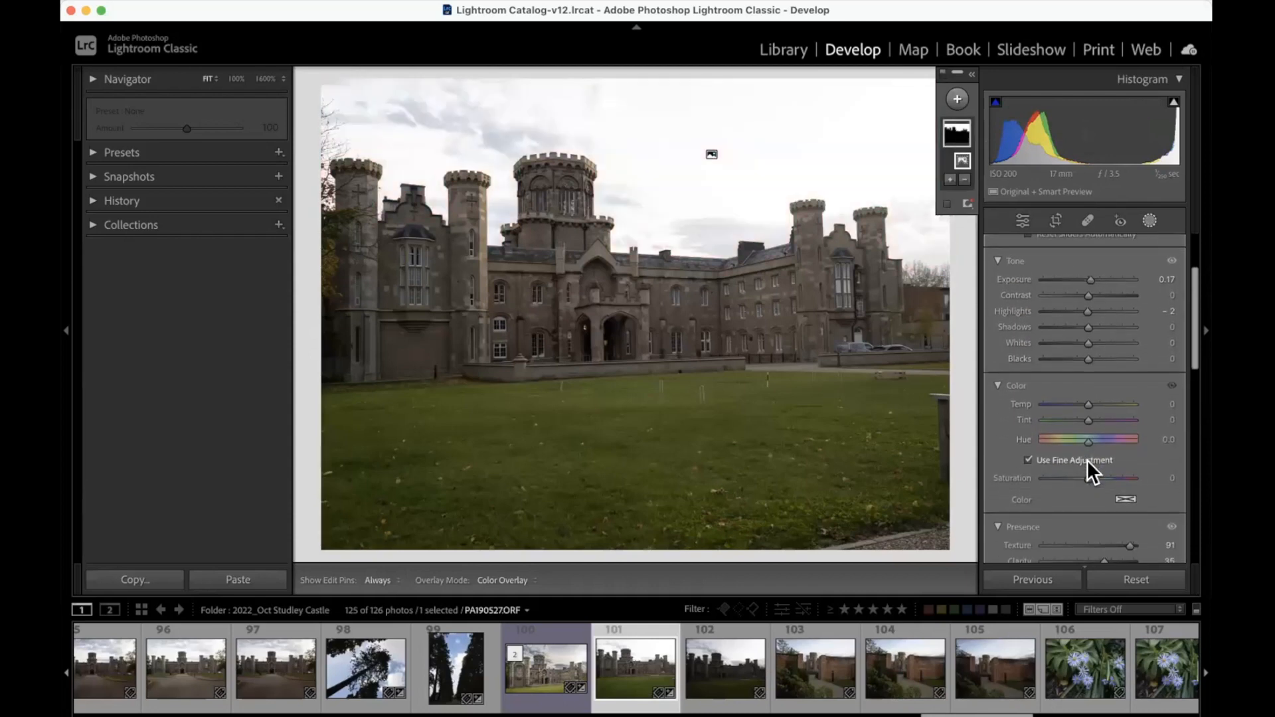
left_click_drag(1086, 502, 1105, 503)
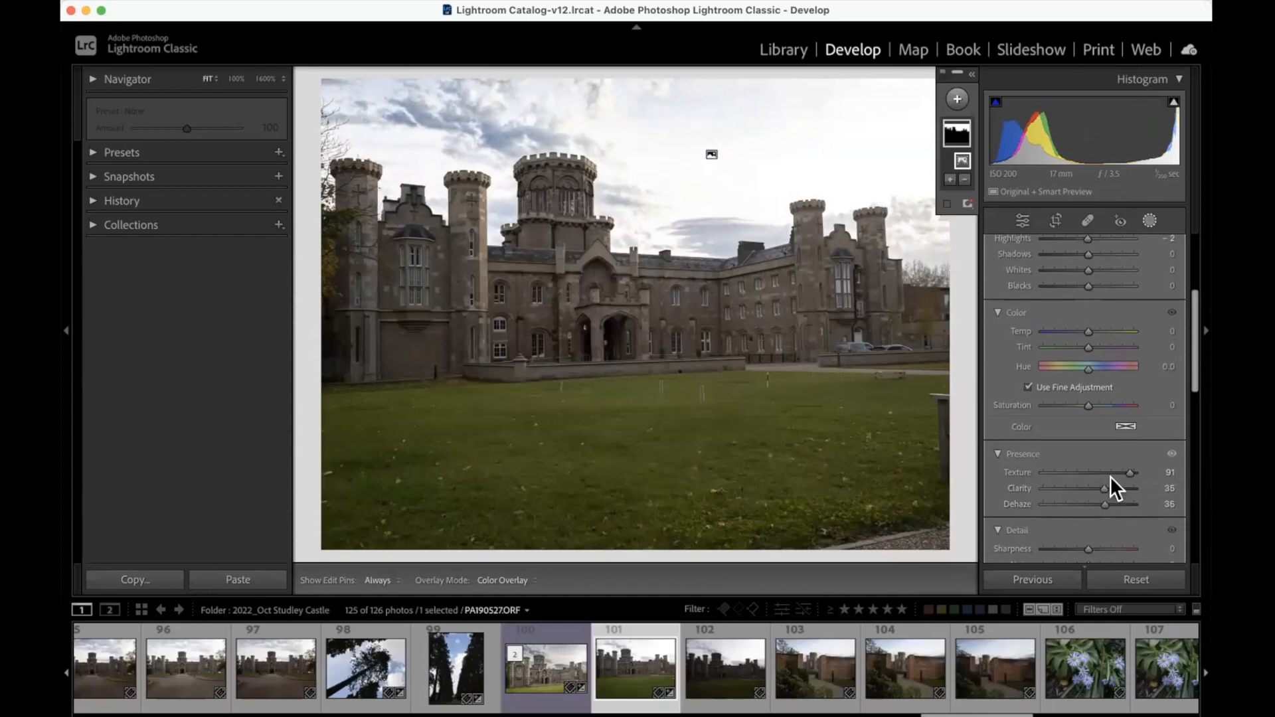
left_click_drag(1127, 471, 1109, 504)
scroll(1082, 418, "up", 3)
left_click_drag(1083, 329, 1057, 328)
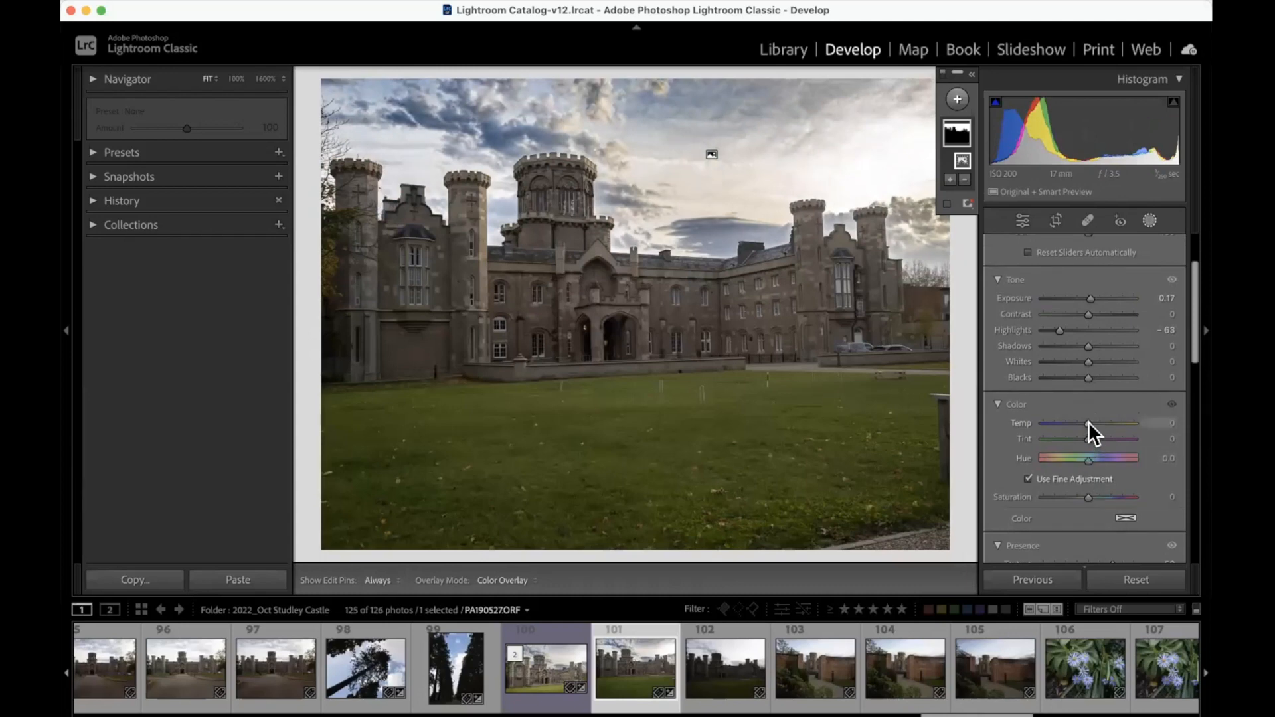
Step: Set the sky mask's Tint to 12 and Temp to 1, and leave masking
left_click_drag(1087, 436, 1113, 436)
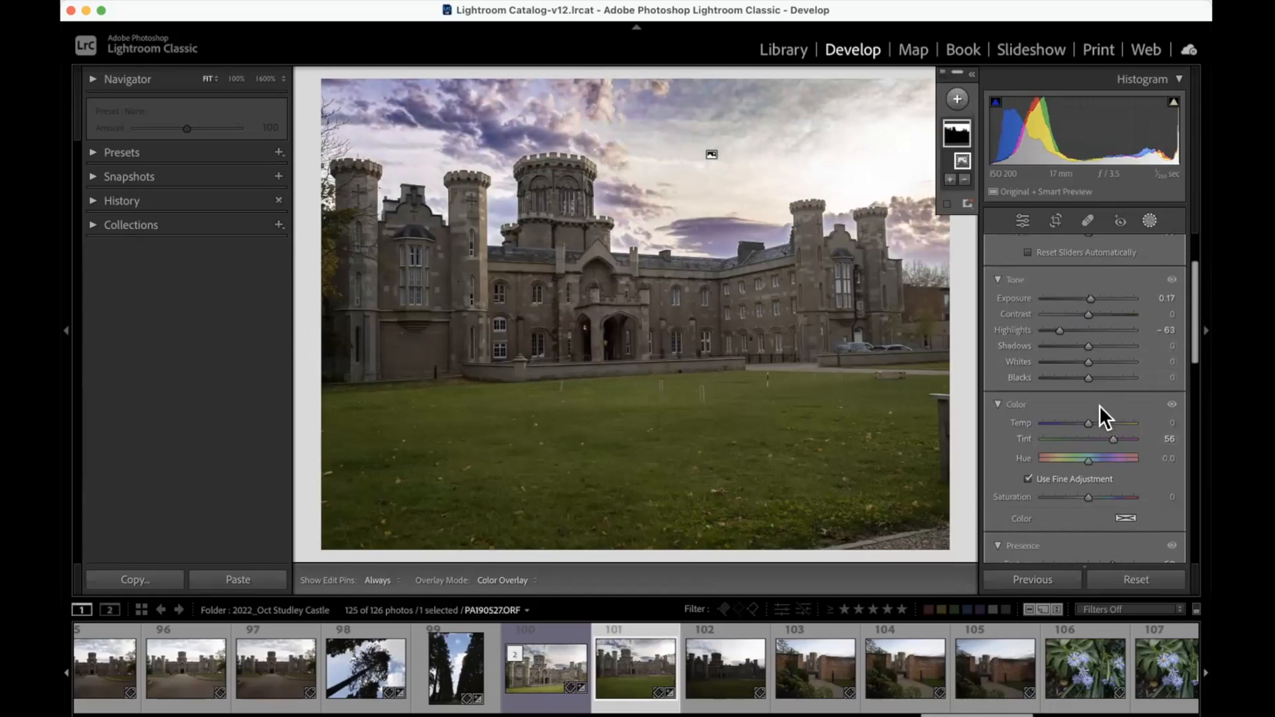
left_click_drag(1093, 433, 1097, 436)
left_click_drag(1097, 435, 1093, 436)
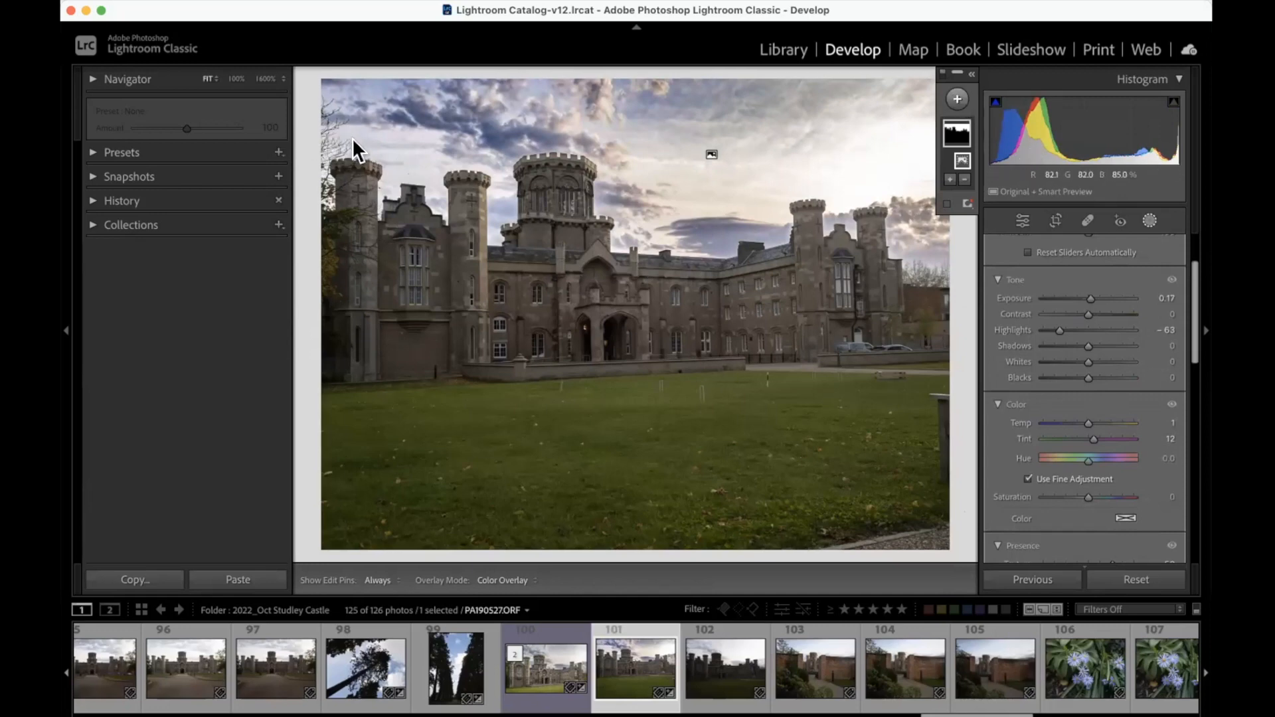
left_click(1146, 221)
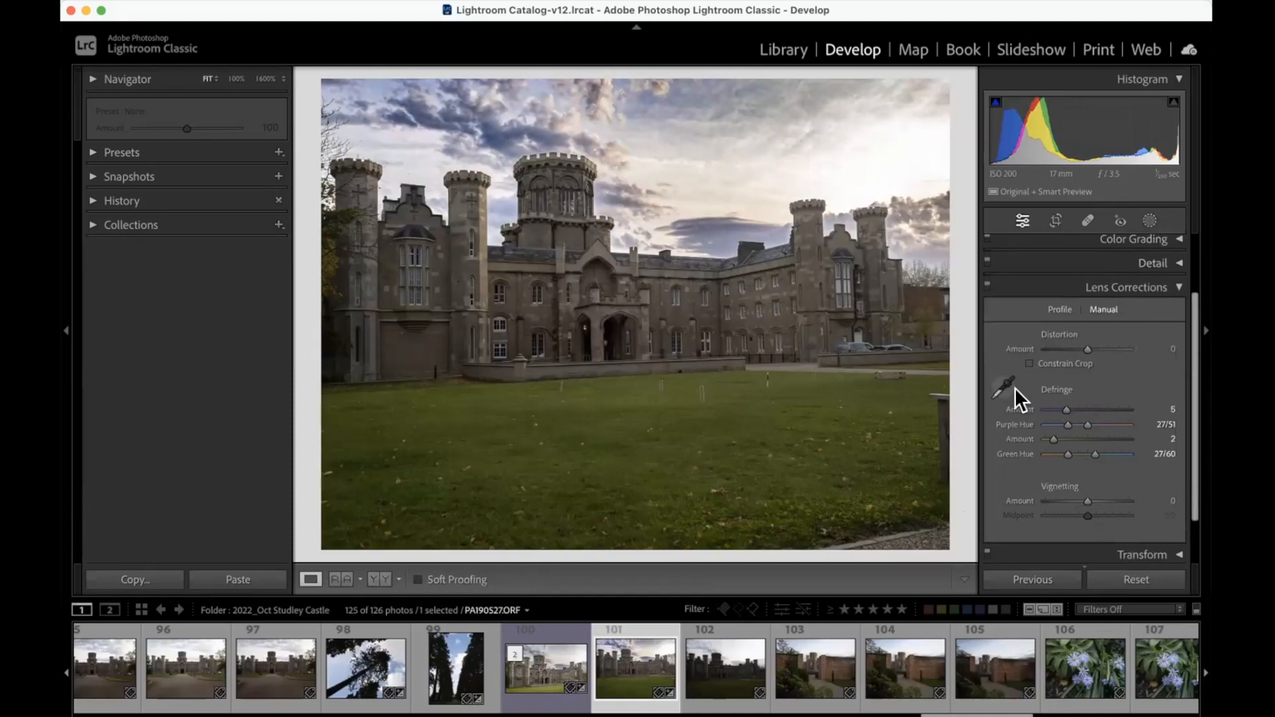
Step: Sample the purple fringe along the thick lower tree branch at 1600% with the Defringe eyedropper, and return to the fitted view
left_click(340, 141)
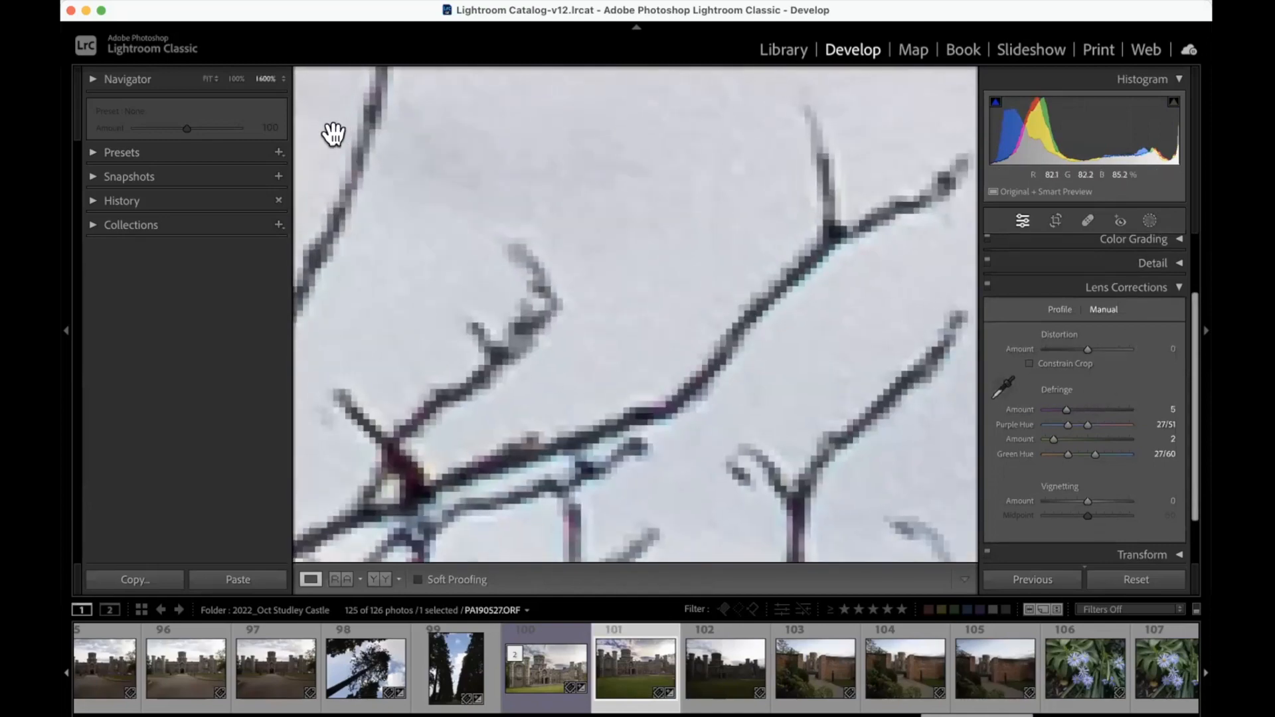
left_click_drag(378, 219, 456, 239)
scroll(471, 243, "down", 1)
scroll(568, 248, "down", 5)
scroll(573, 248, "left", 2)
scroll(574, 248, "left", 5)
scroll(574, 248, "down", 10)
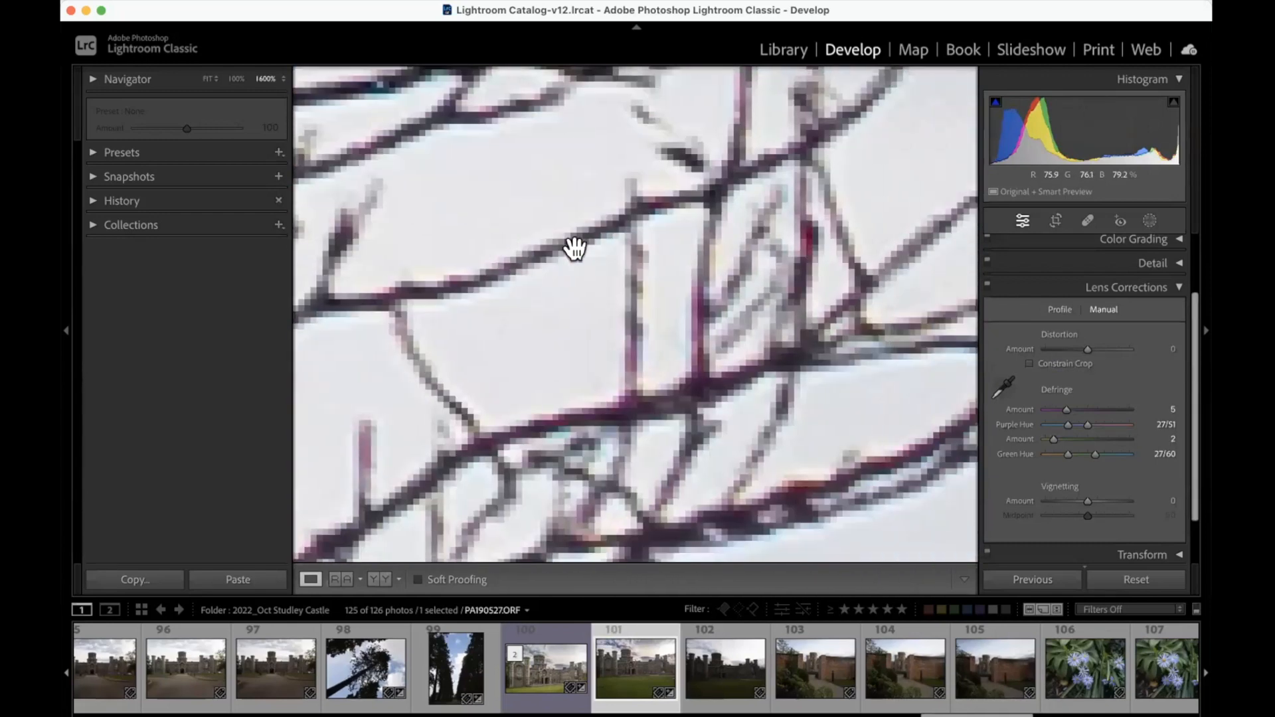
scroll(575, 248, "down", 10)
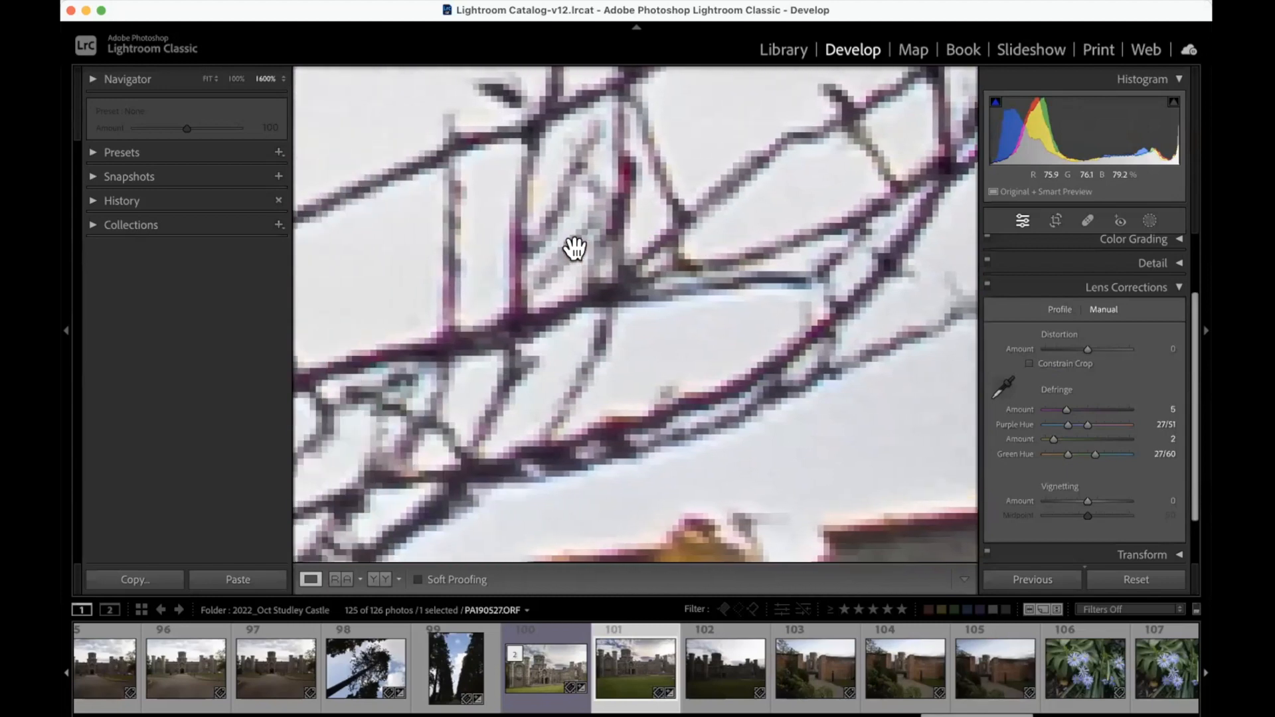
scroll(574, 249, "left", 3)
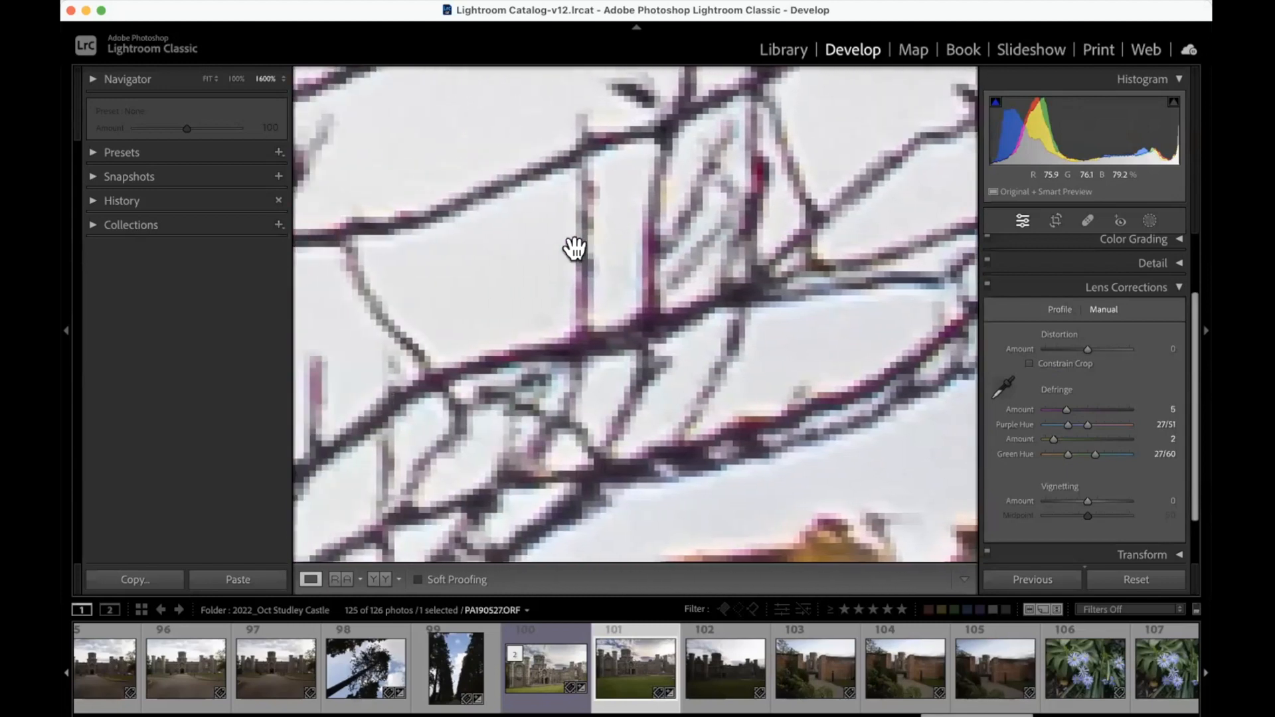
left_click(1004, 387)
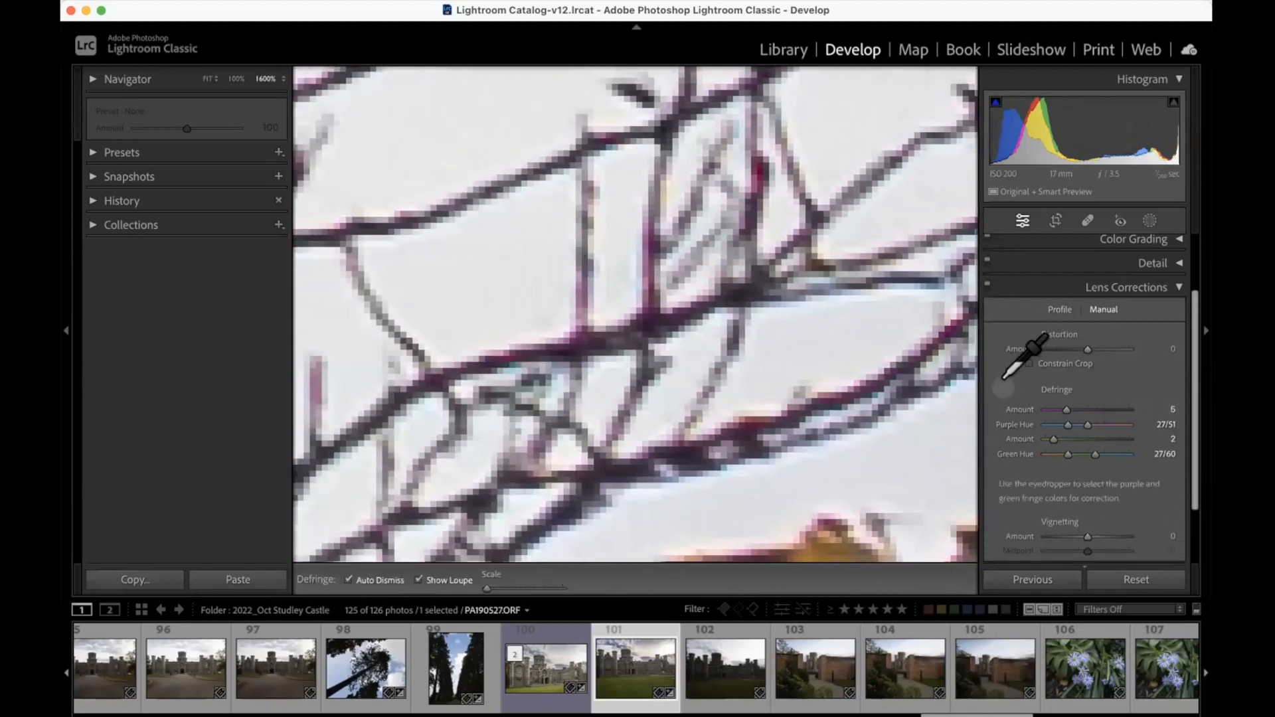
left_click(858, 376)
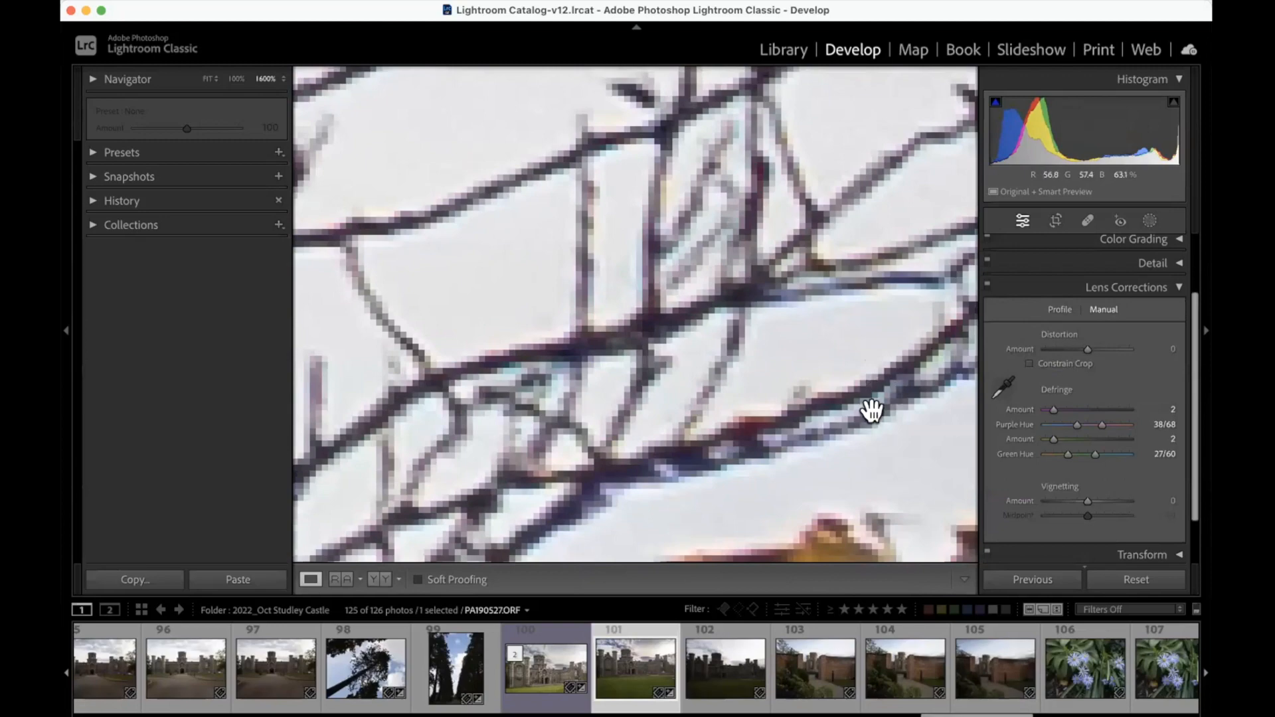
left_click(841, 348)
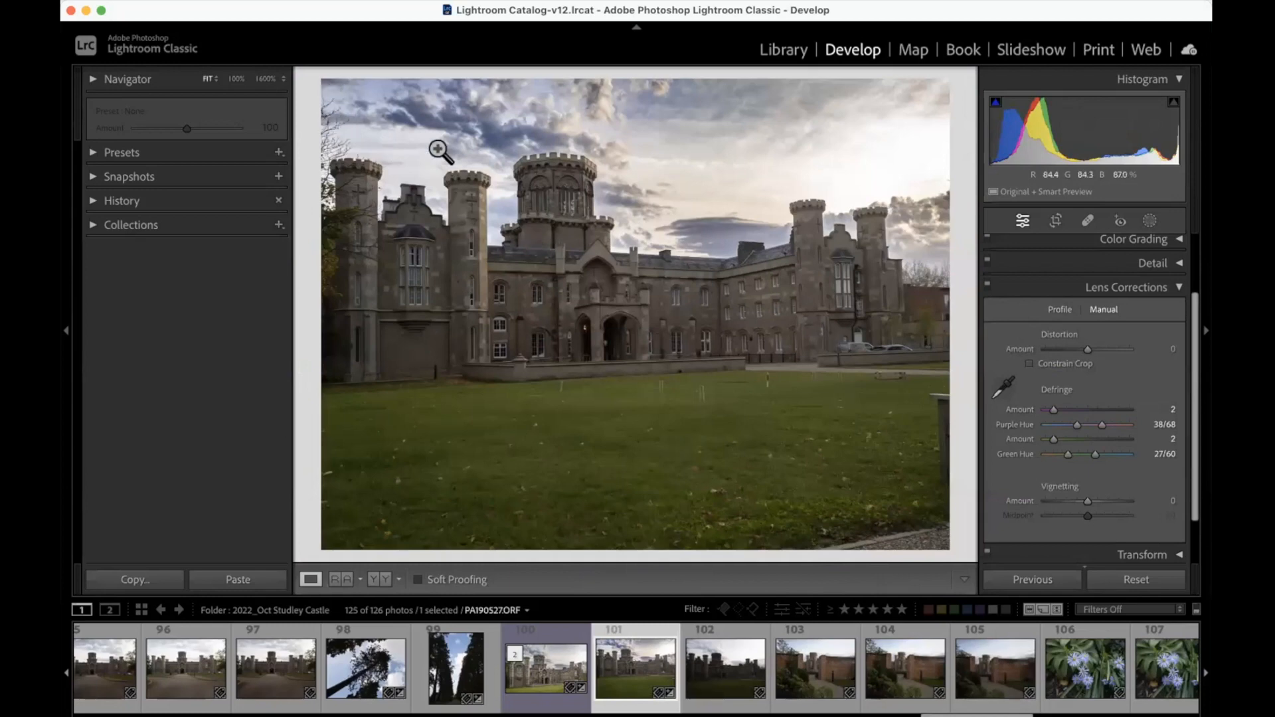
Step: Sample the yellow-orange fringe on top of the central tower's battlements at 1600% with the Defringe eyedropper
left_click(555, 152)
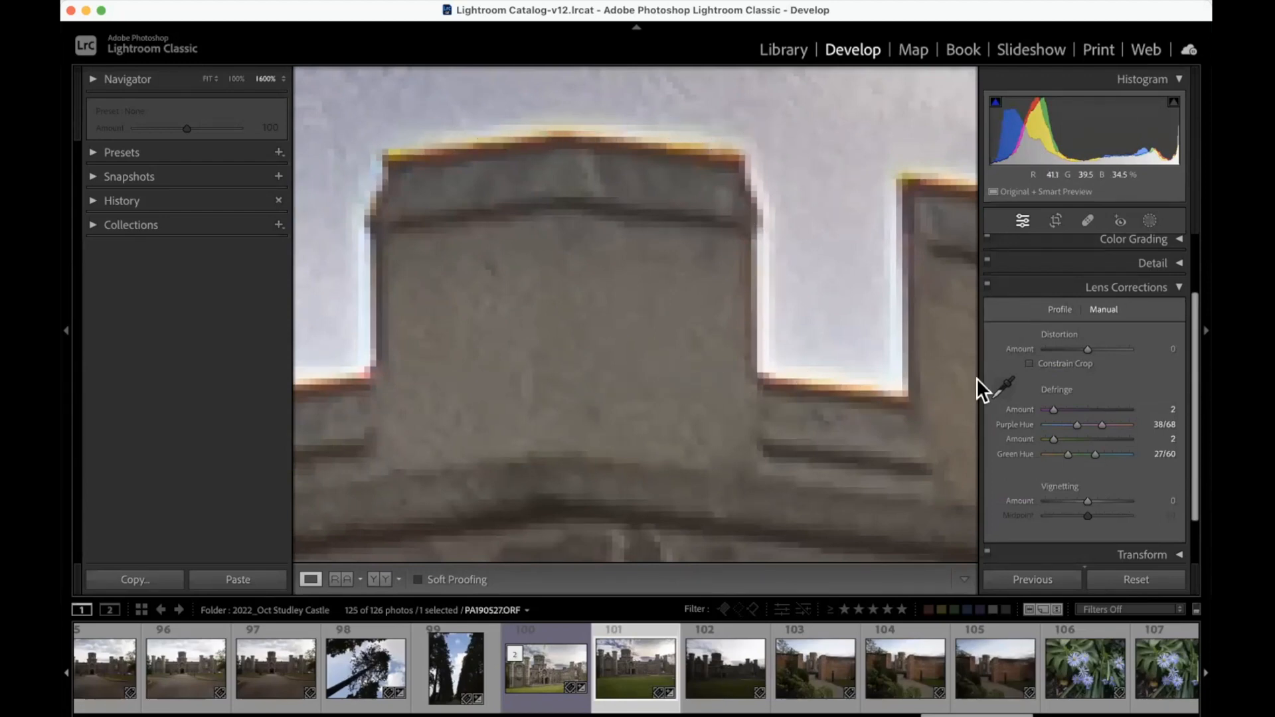
left_click(1008, 385)
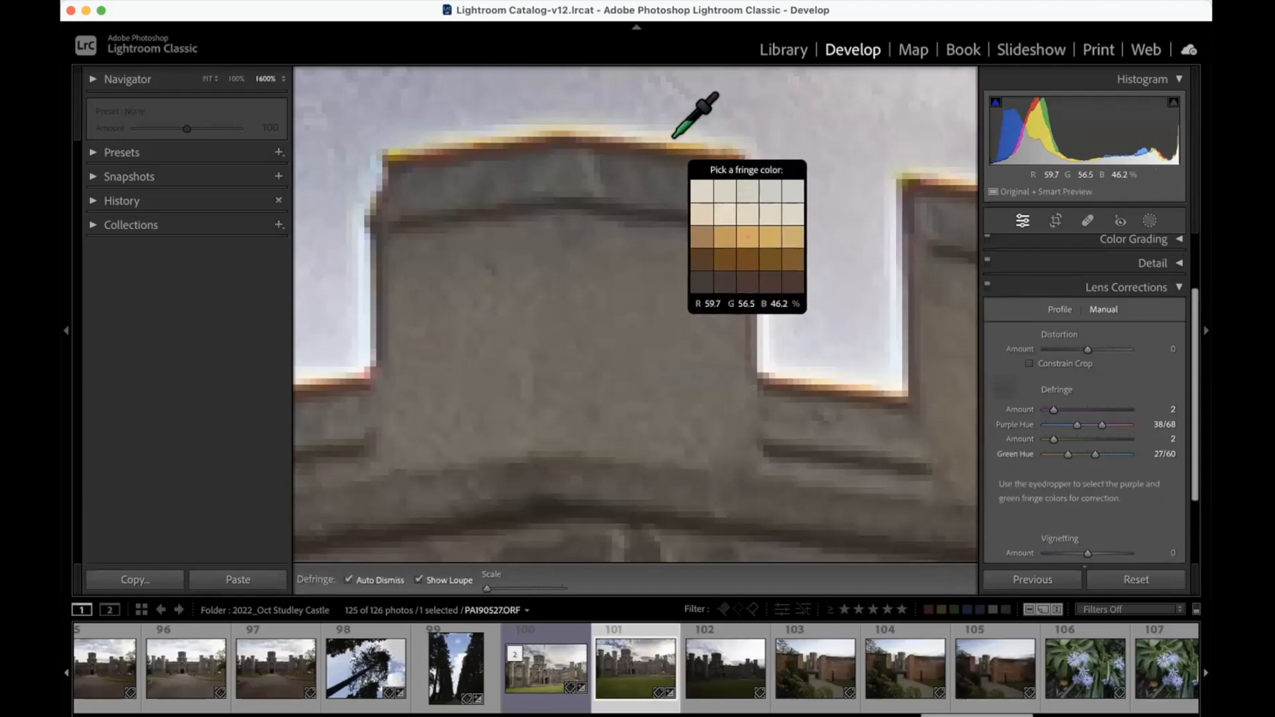
left_click(671, 138)
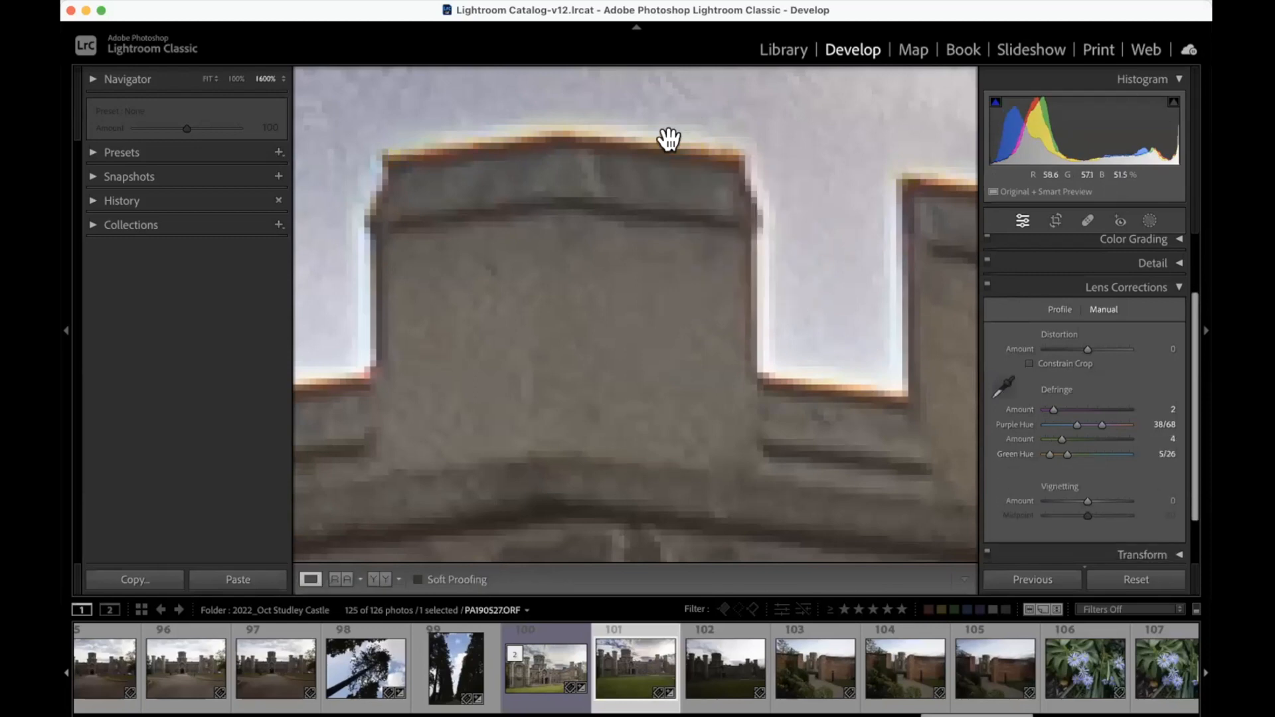
left_click(811, 142)
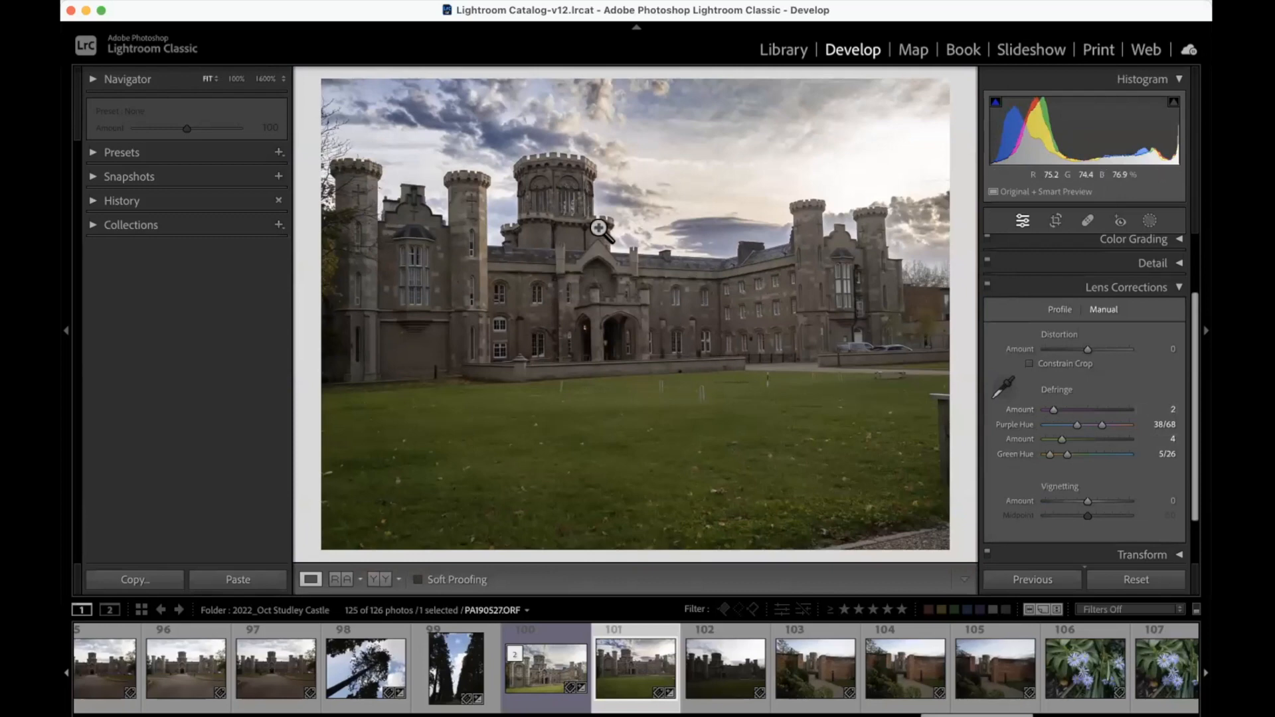
Step: Inspect the edges of the central tower's battlements for remaining fringing at 1600%, and reset the Defringe settings to their defaults
left_click(600, 157)
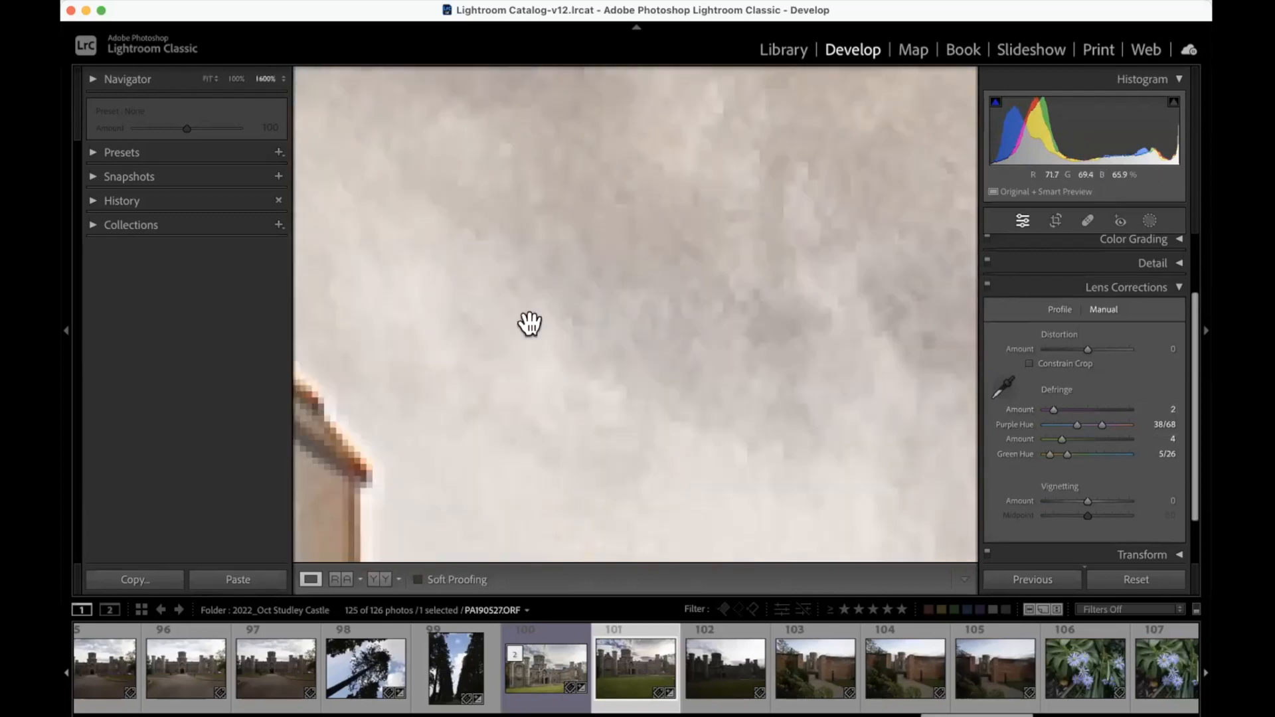
scroll(504, 397, "left", 10)
scroll(501, 401, "left", 5)
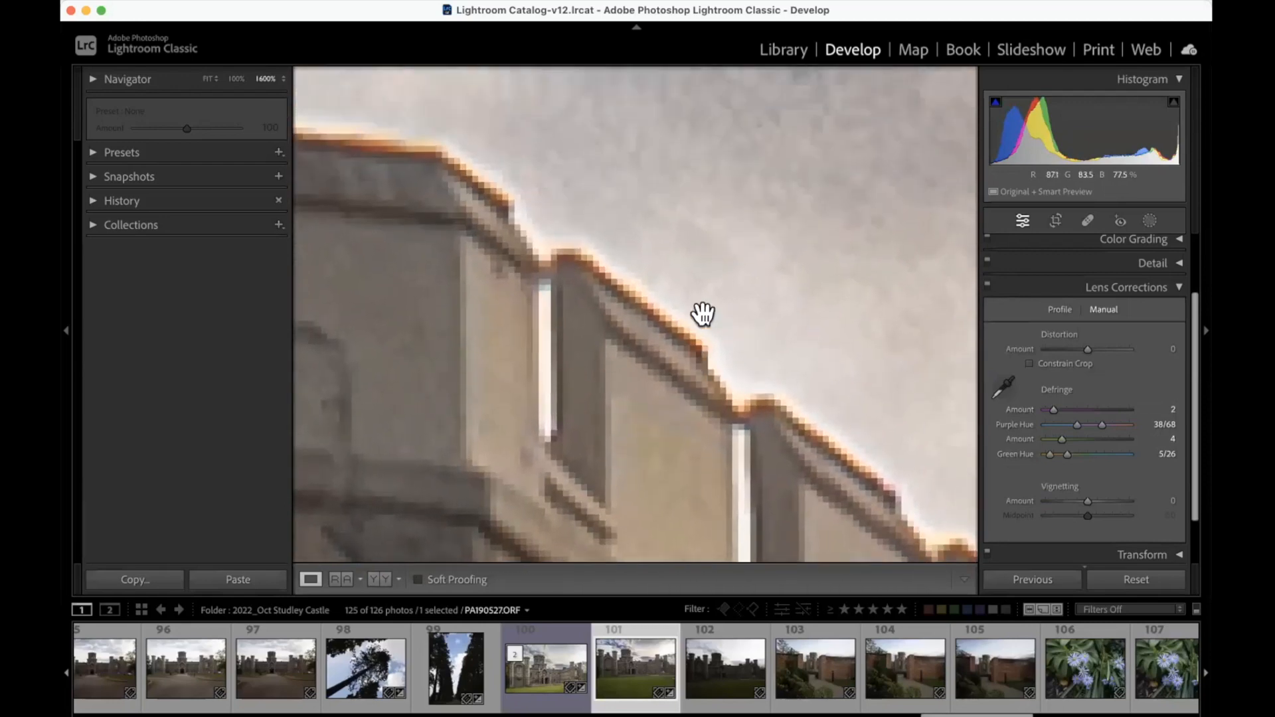
left_click(706, 310)
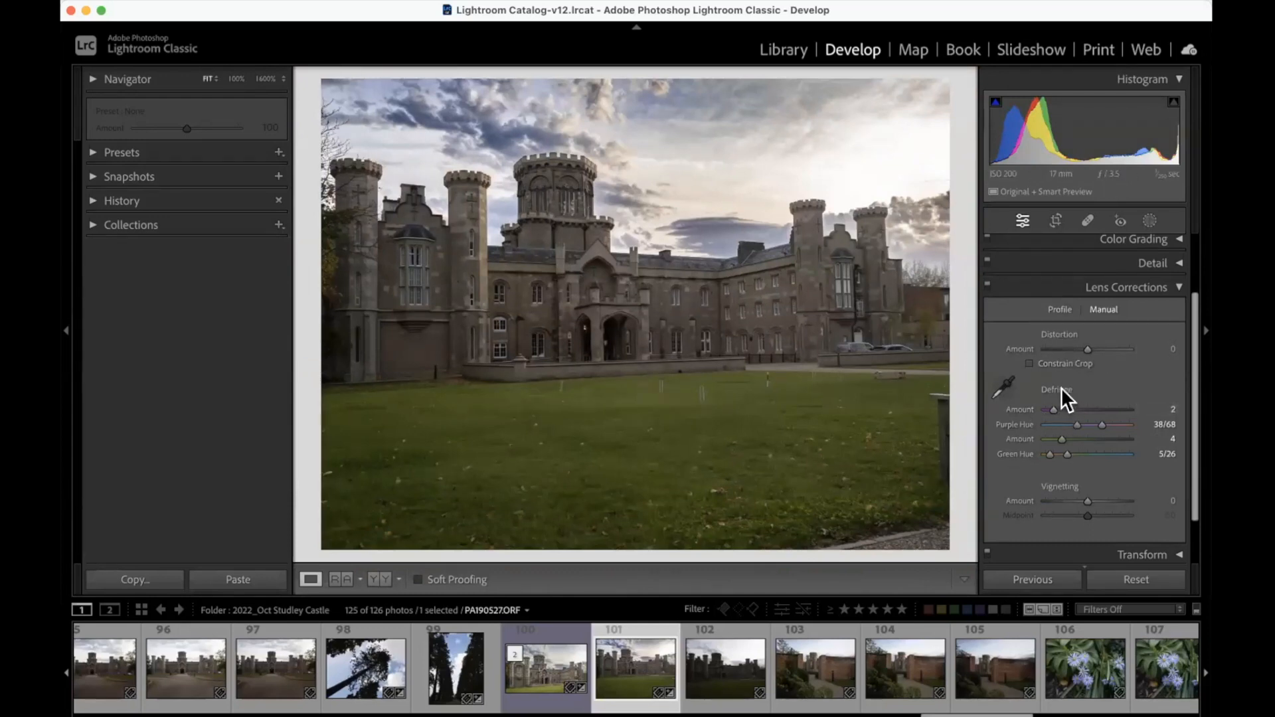
double_click(1061, 388)
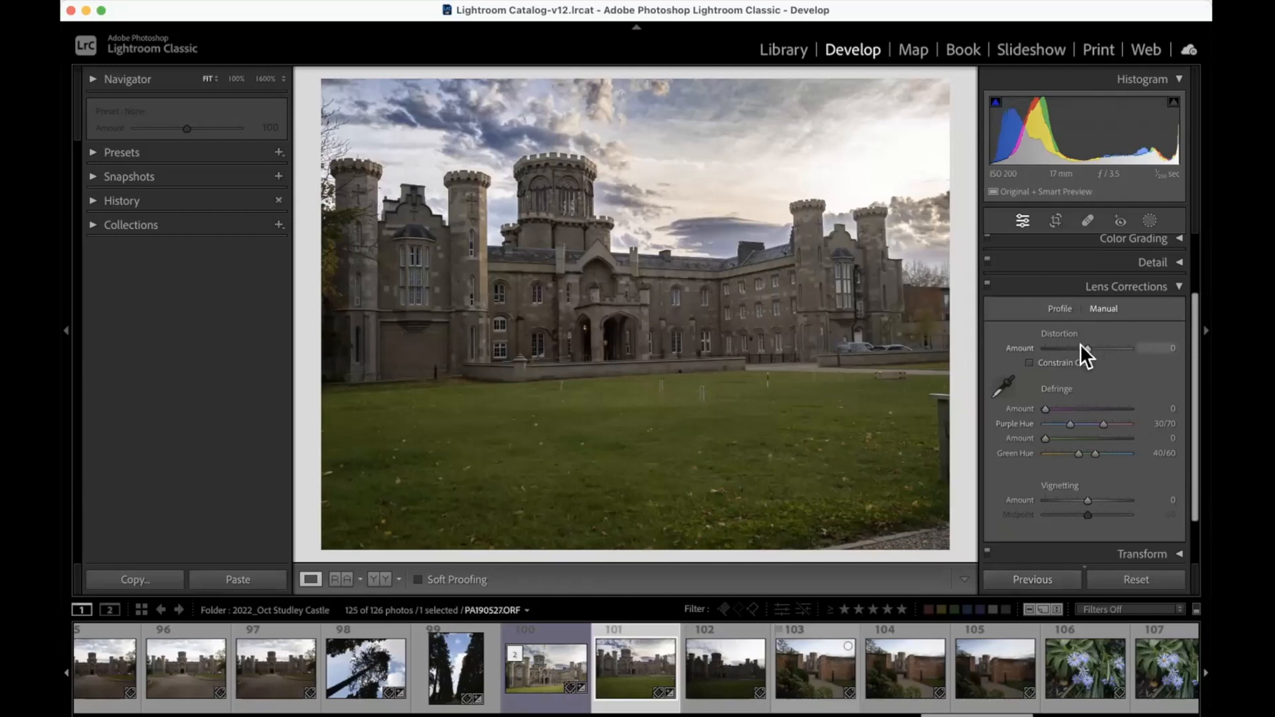
Step: Try Remove Chromatic Aberration and Enable Profile Corrections on the raw castle photo, and switch both off again
left_click(1062, 309)
left_click(999, 330)
left_click(997, 344)
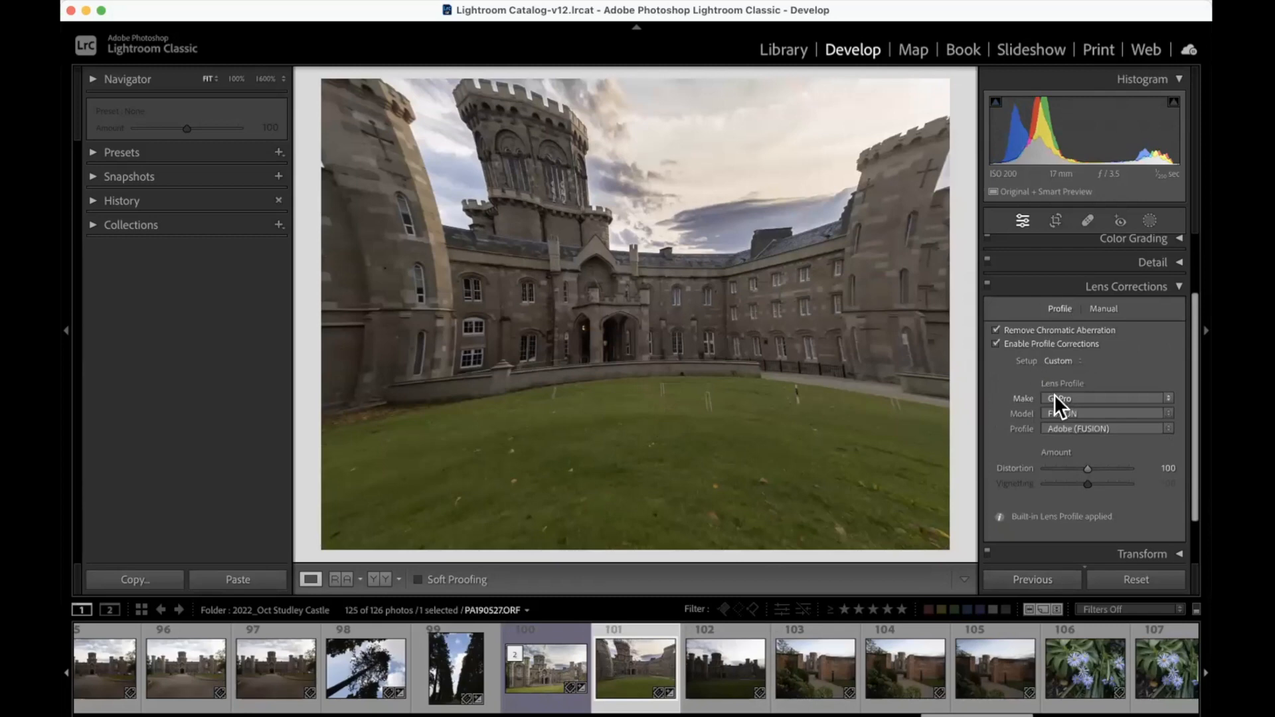
left_click(1053, 397)
left_click(995, 343)
left_click(994, 329)
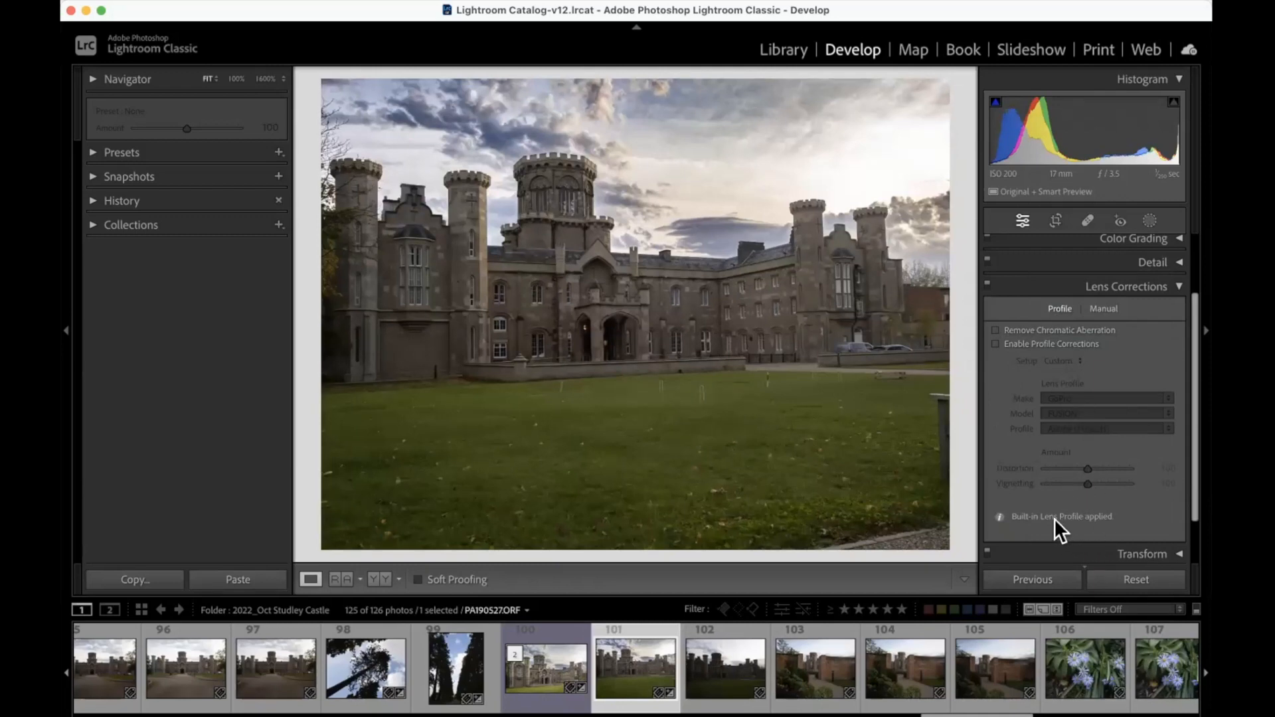
Step: Read the details of the raw photo's built-in lens profile and dismiss the information
scroll(1023, 524, "up", 1)
left_click(998, 518)
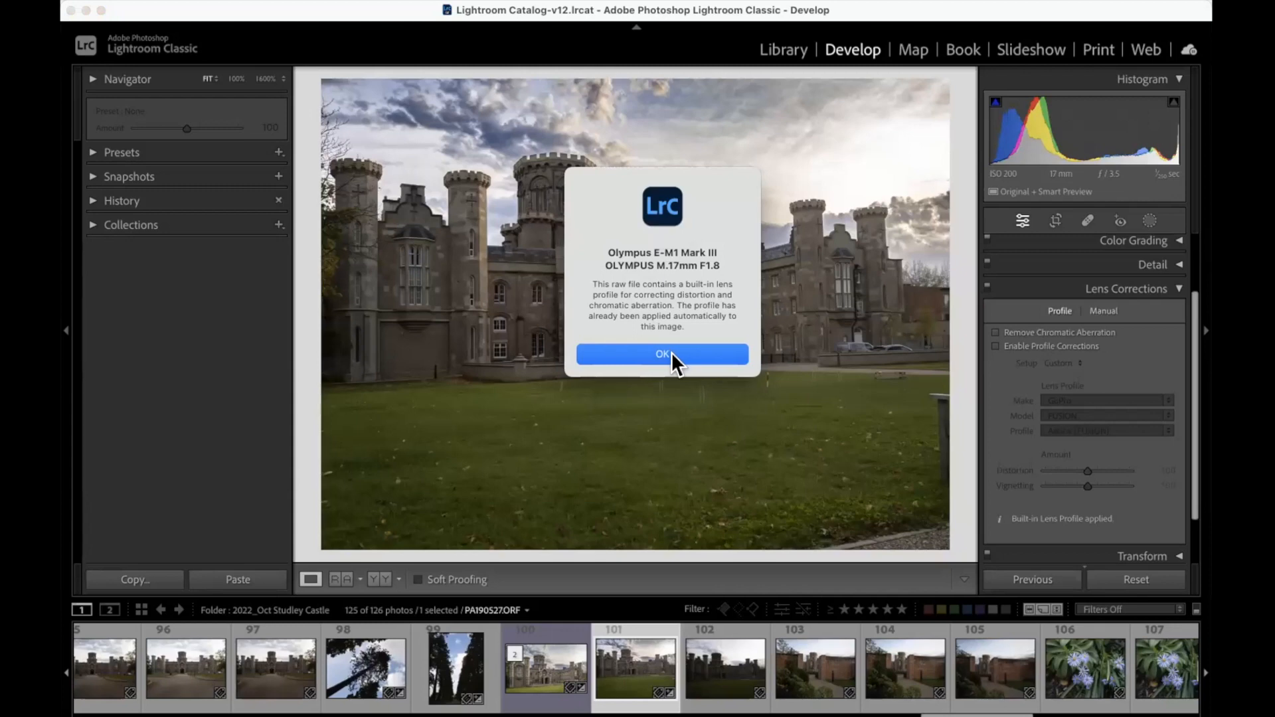
left_click(672, 352)
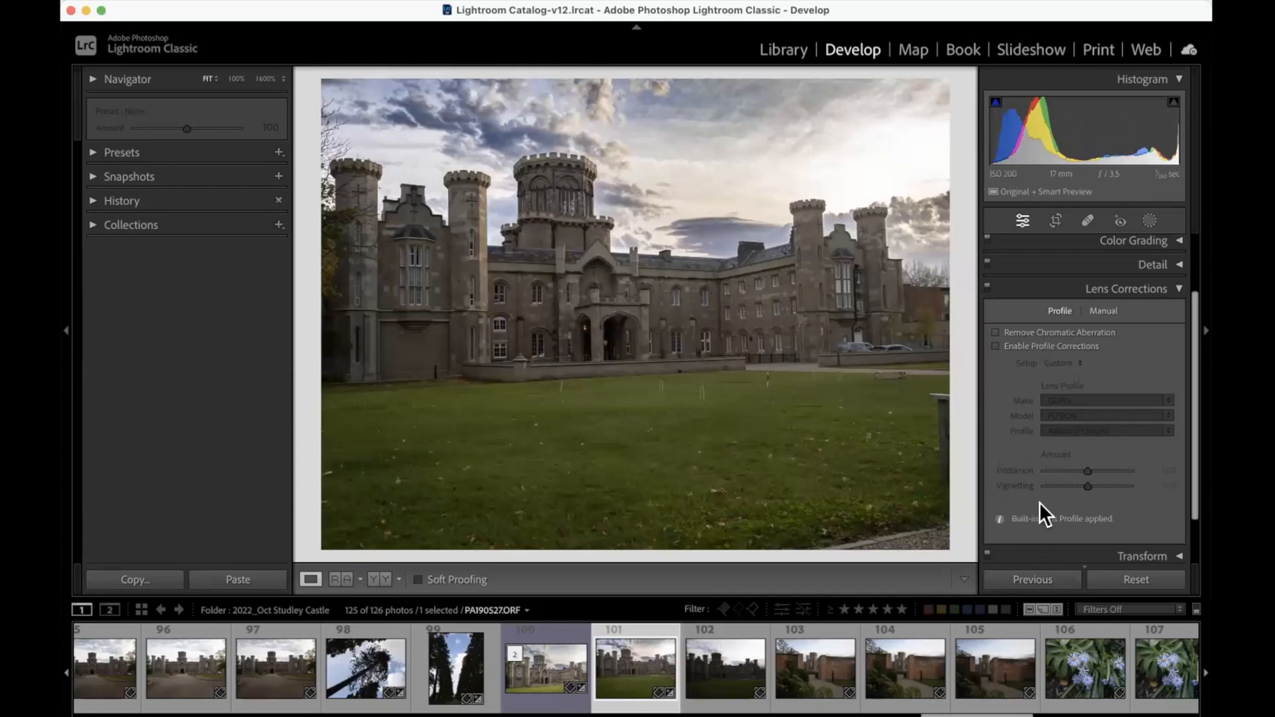
Step: Review the manual Distortion, Defringe and Vignetting settings, comparing them with the profile-based lens correction options
scroll(992, 341, "down", 1)
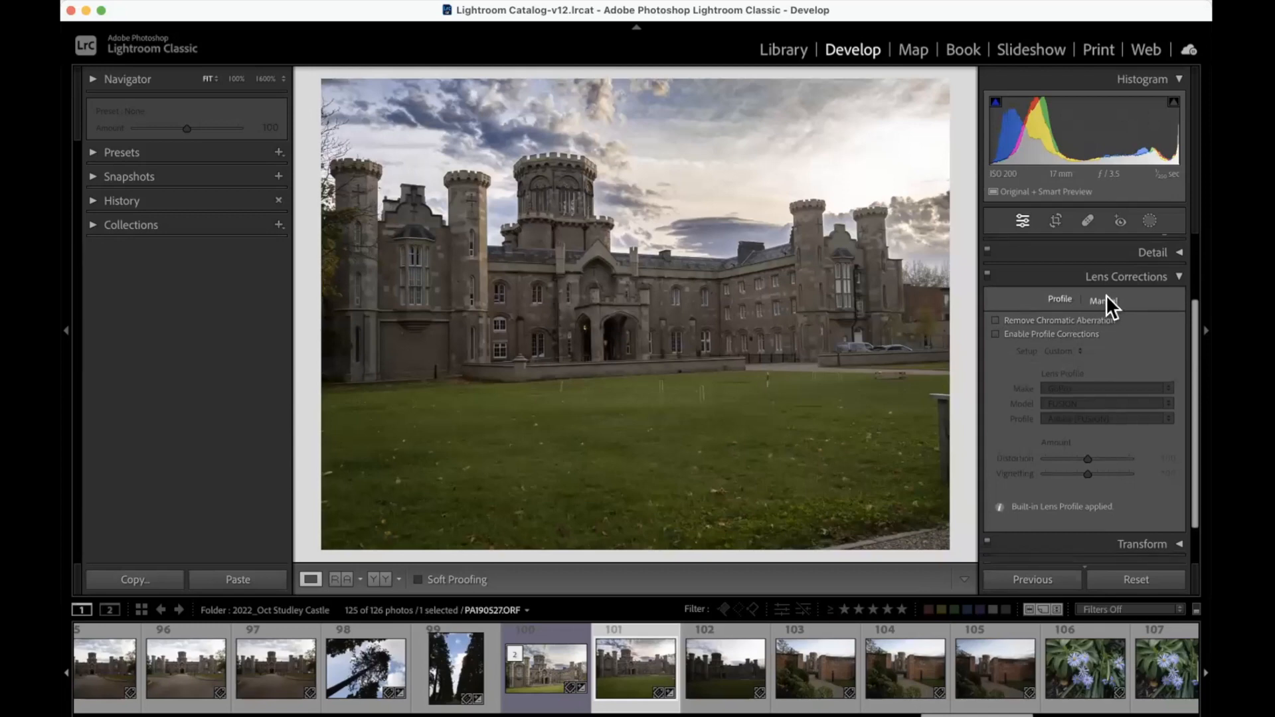
left_click(1105, 296)
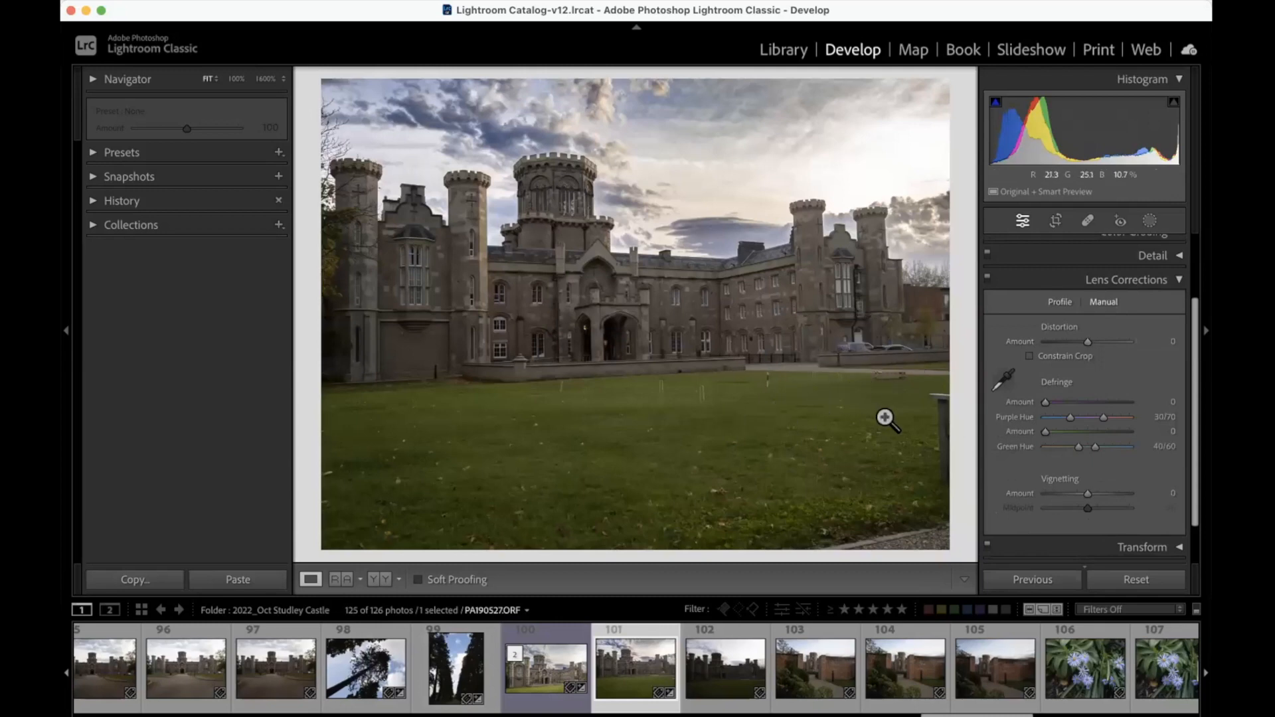
left_click(881, 357)
left_click(828, 388)
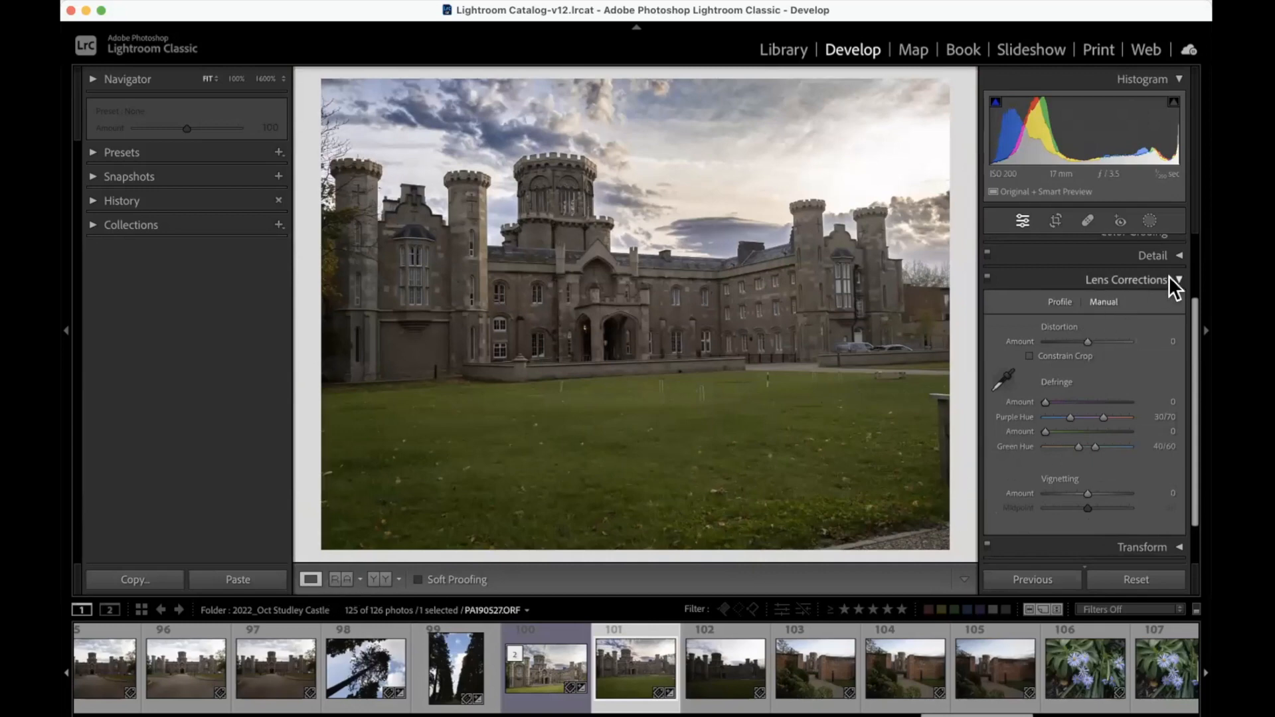
left_click(1059, 302)
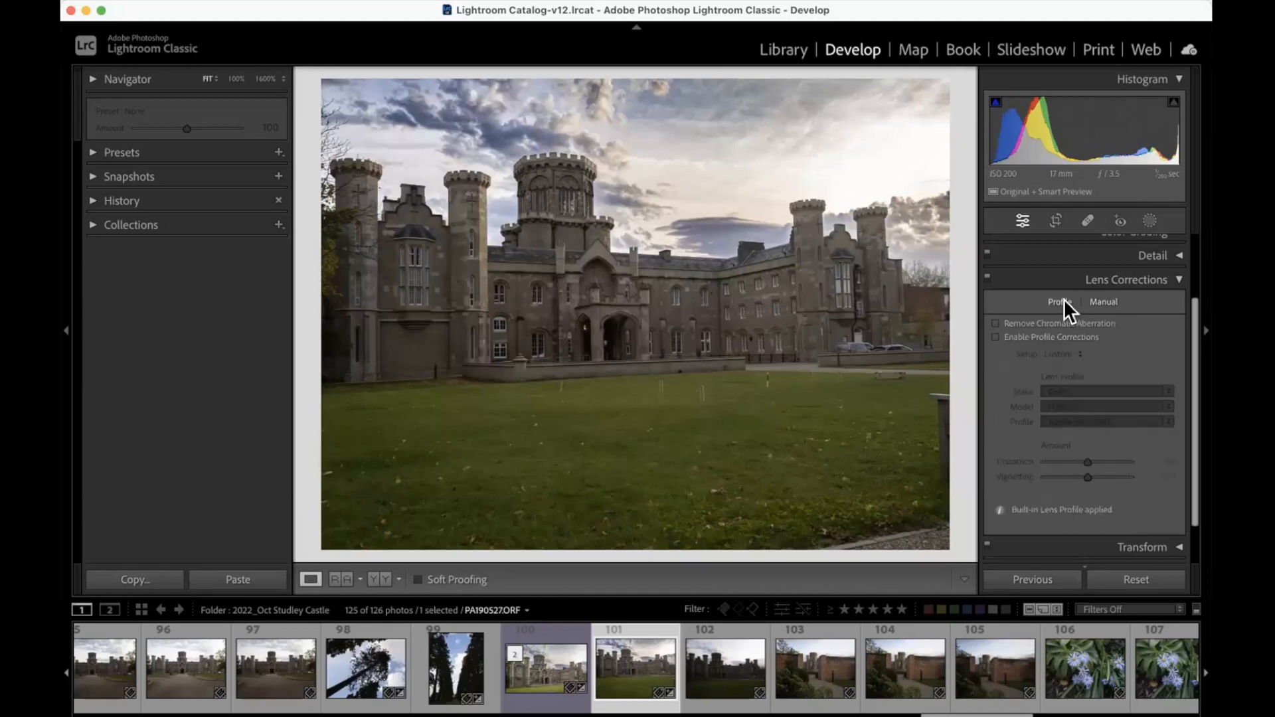
left_click(1102, 301)
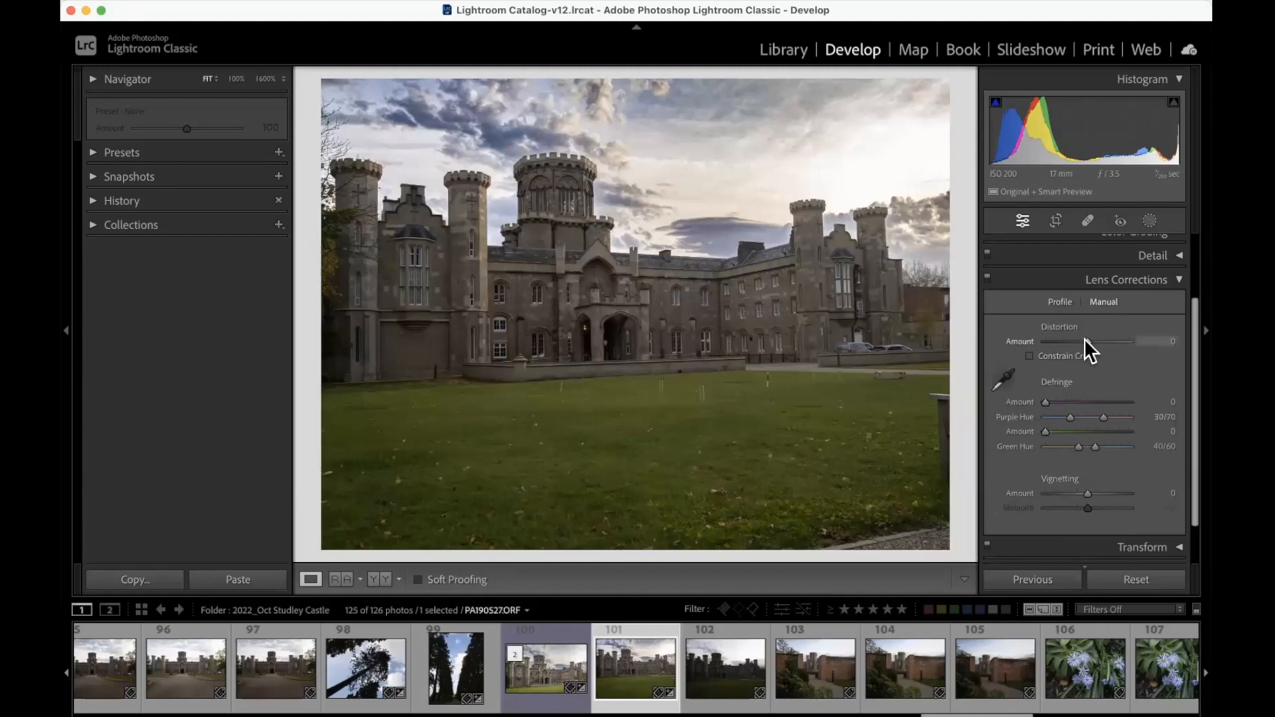
scroll(1084, 338, "down", 1)
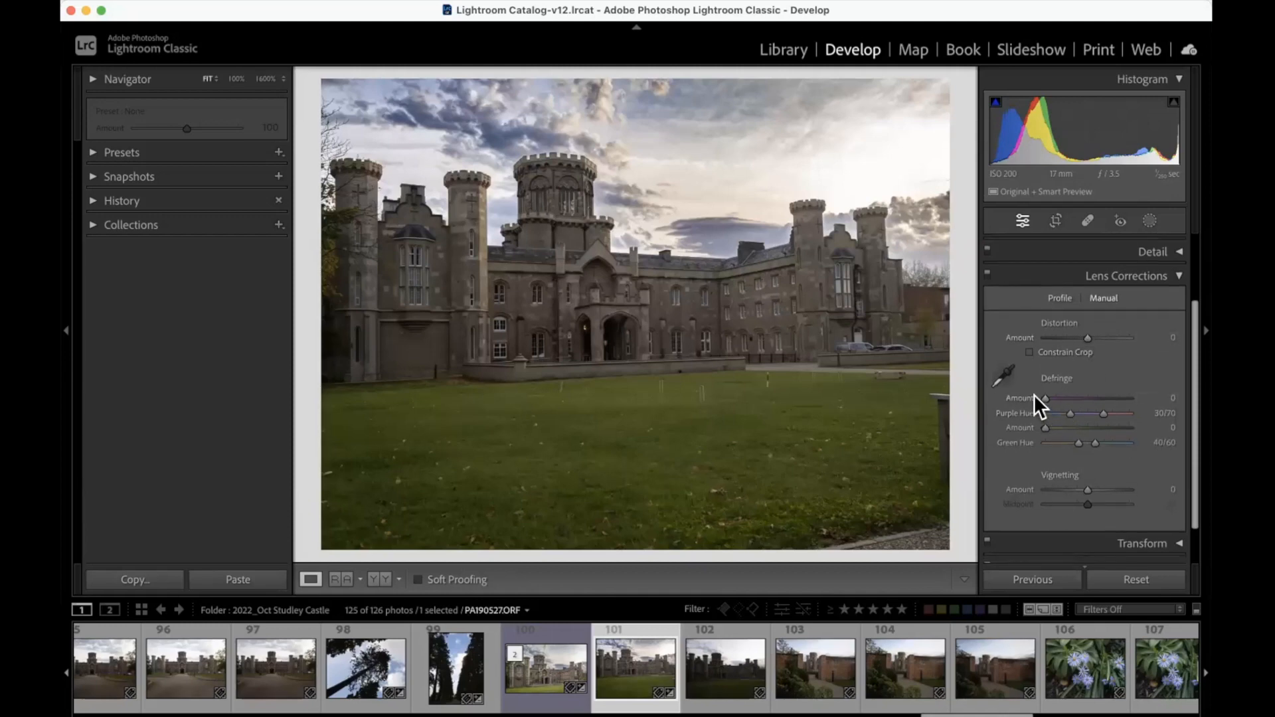
scroll(1066, 452, "up", 1)
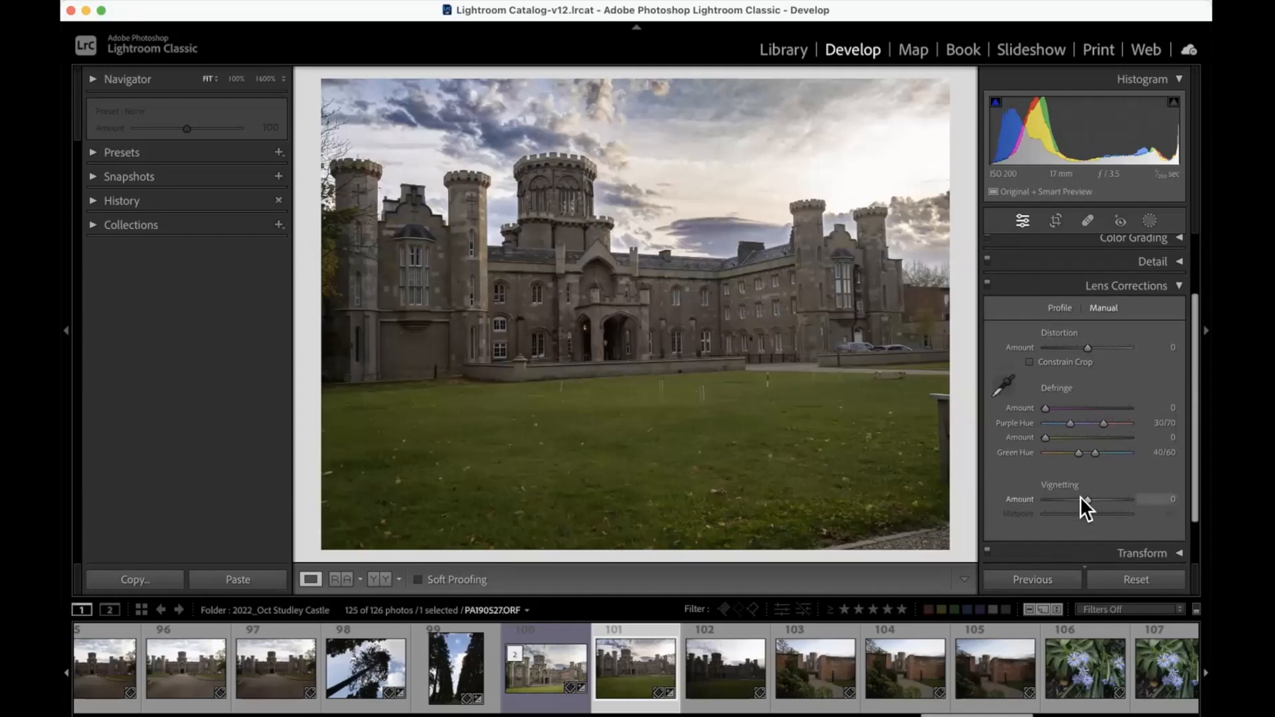
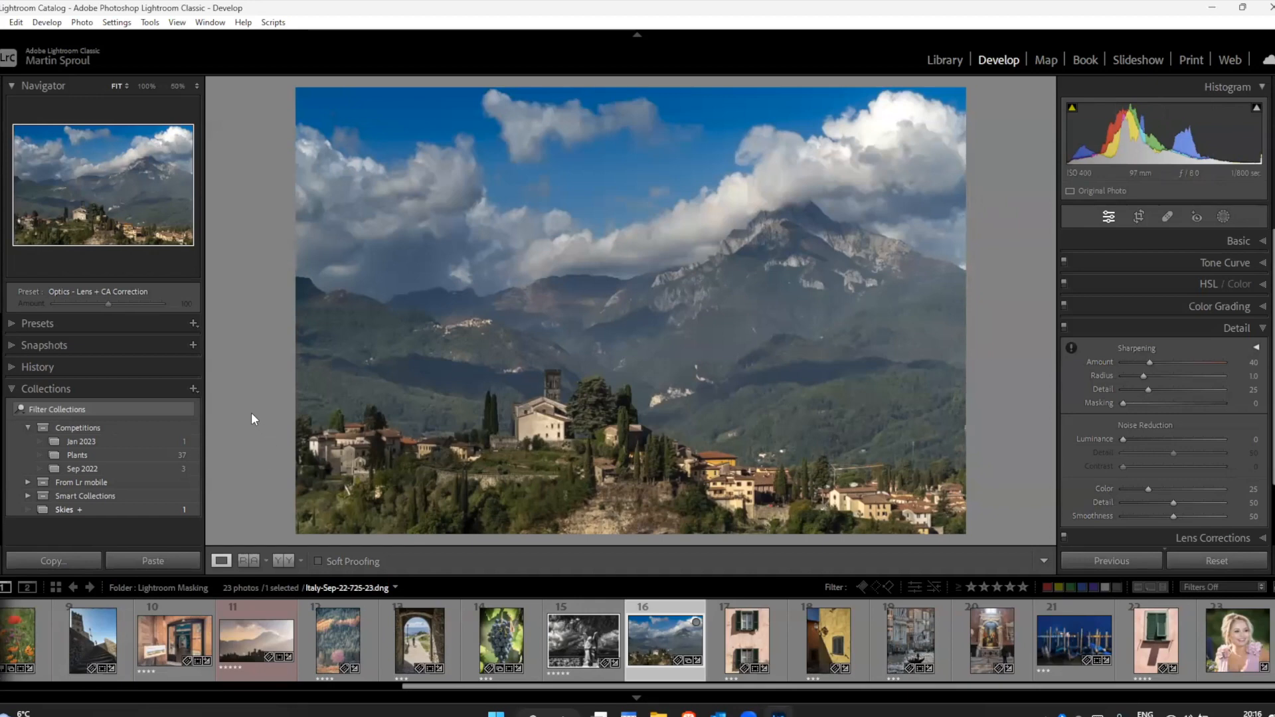
Step: Import all photos from the Venice 2022 folder under All Photos > Talks on the T7 (D:) drive, using Add
left_click(944, 61)
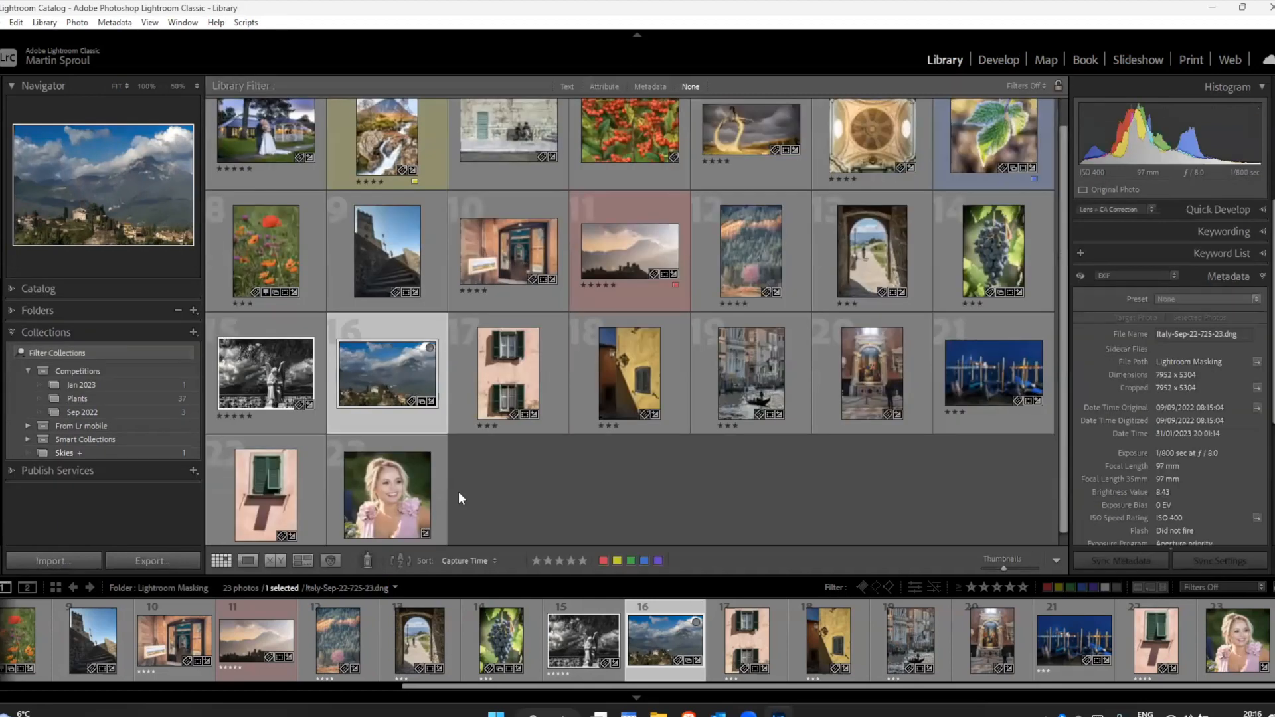
left_click(47, 561)
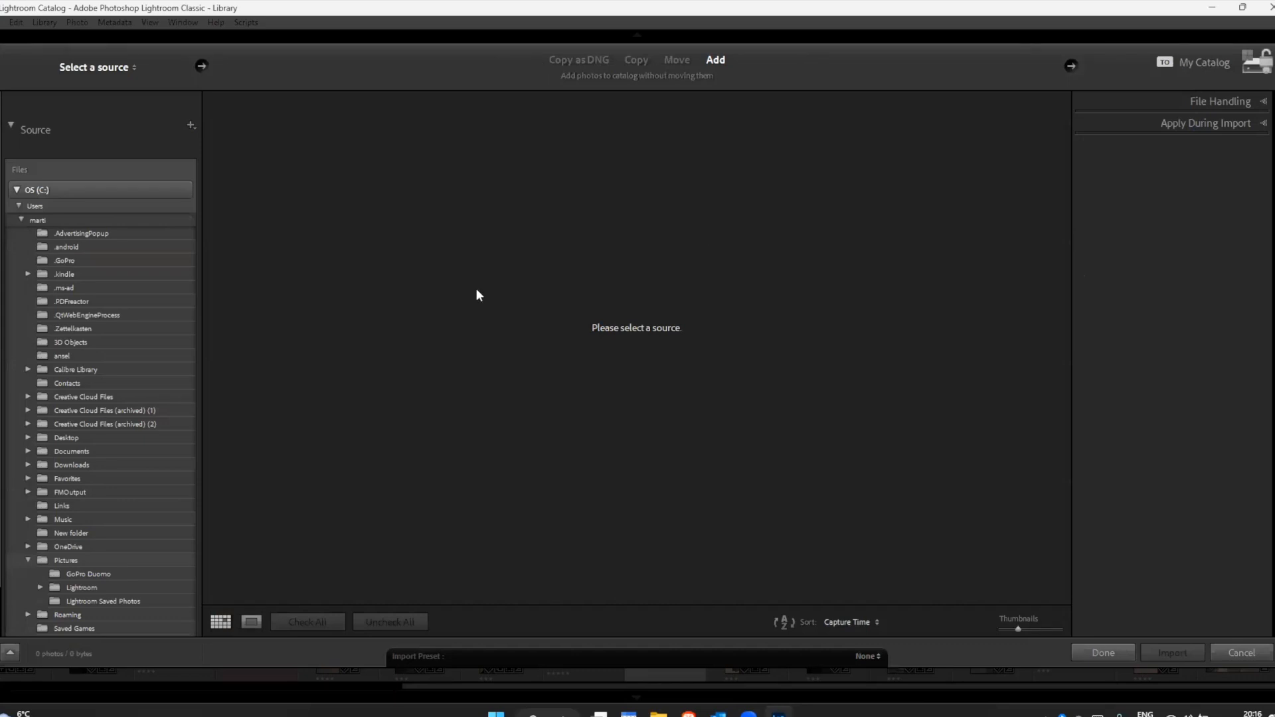
left_click(16, 190)
left_click(16, 210)
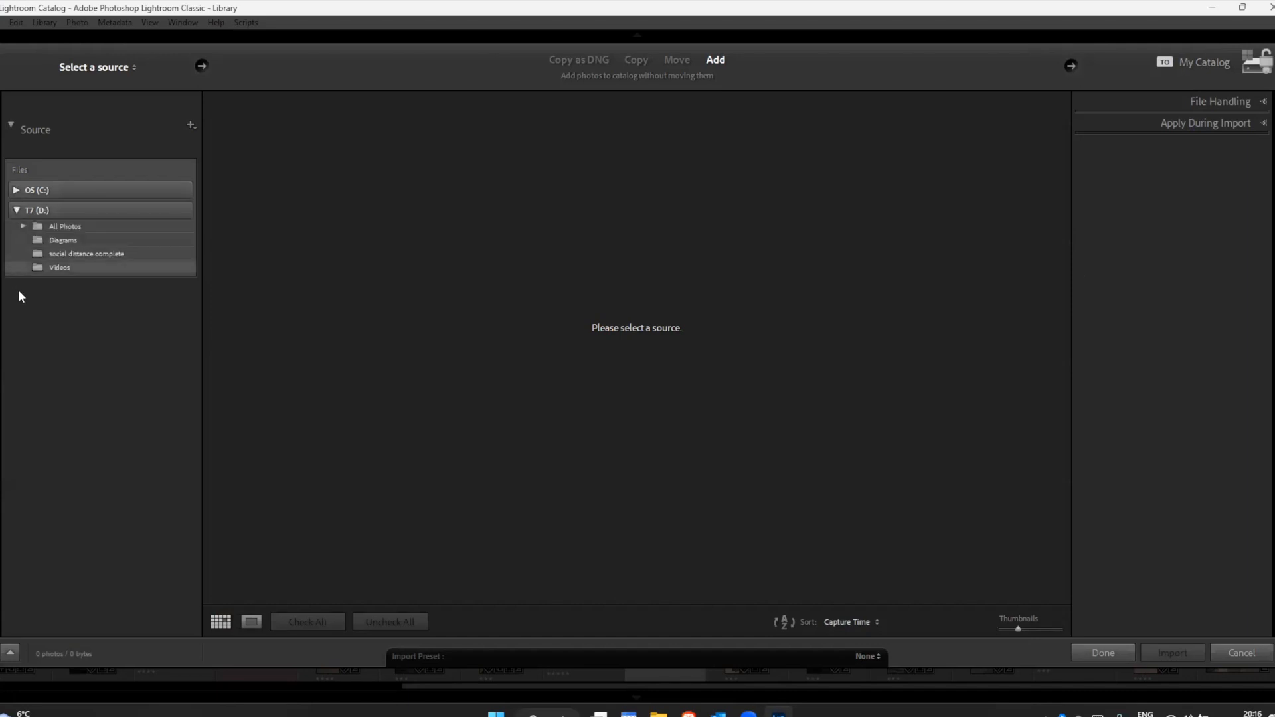
left_click(21, 226)
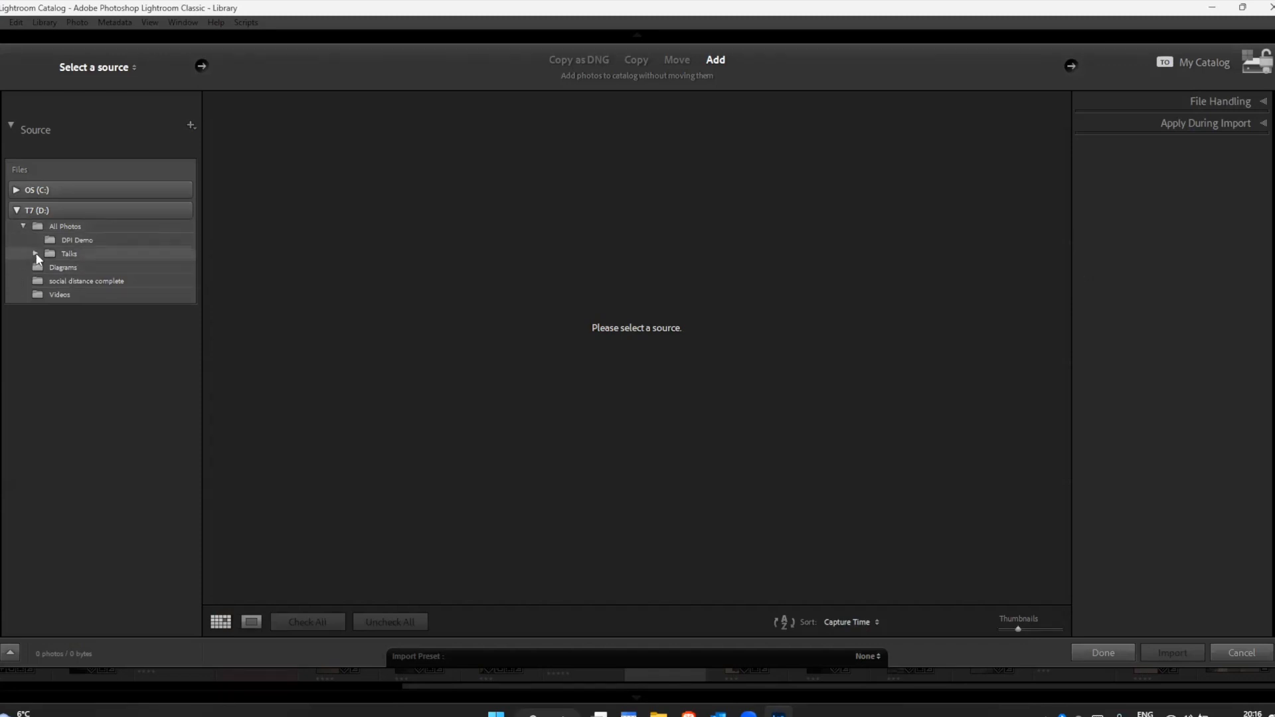
left_click(35, 254)
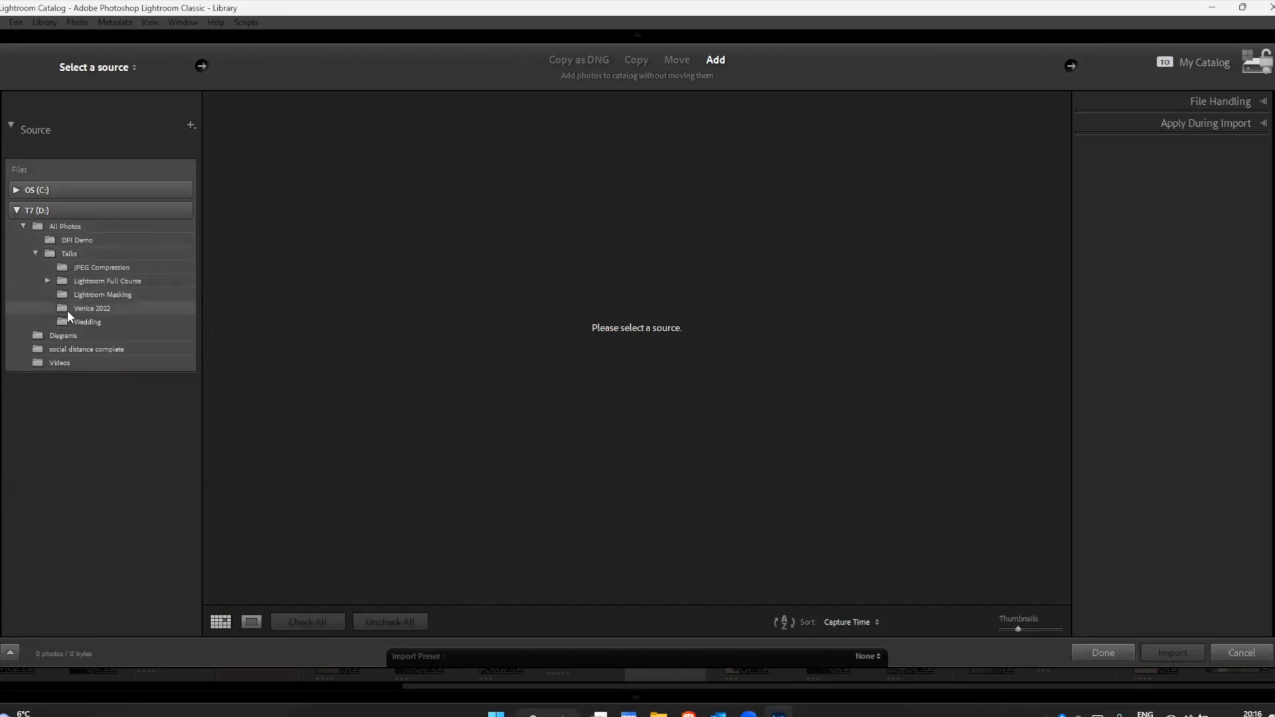
left_click(66, 308)
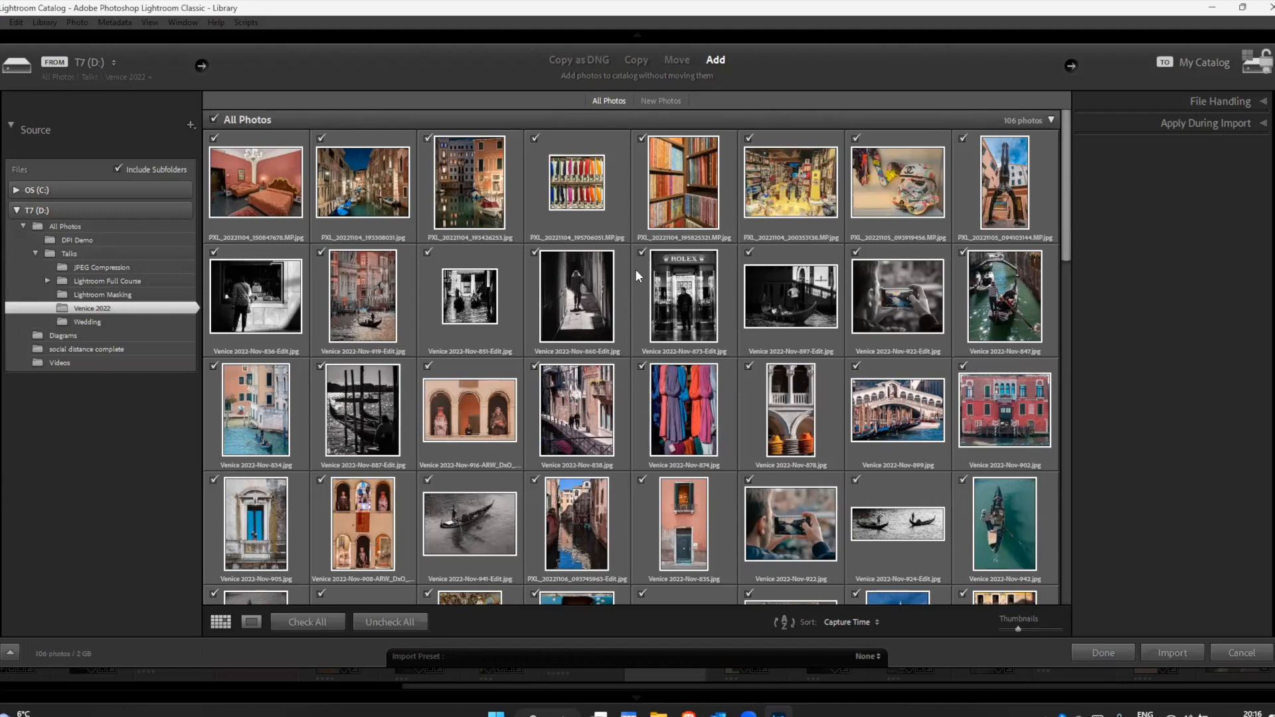
left_click(1181, 652)
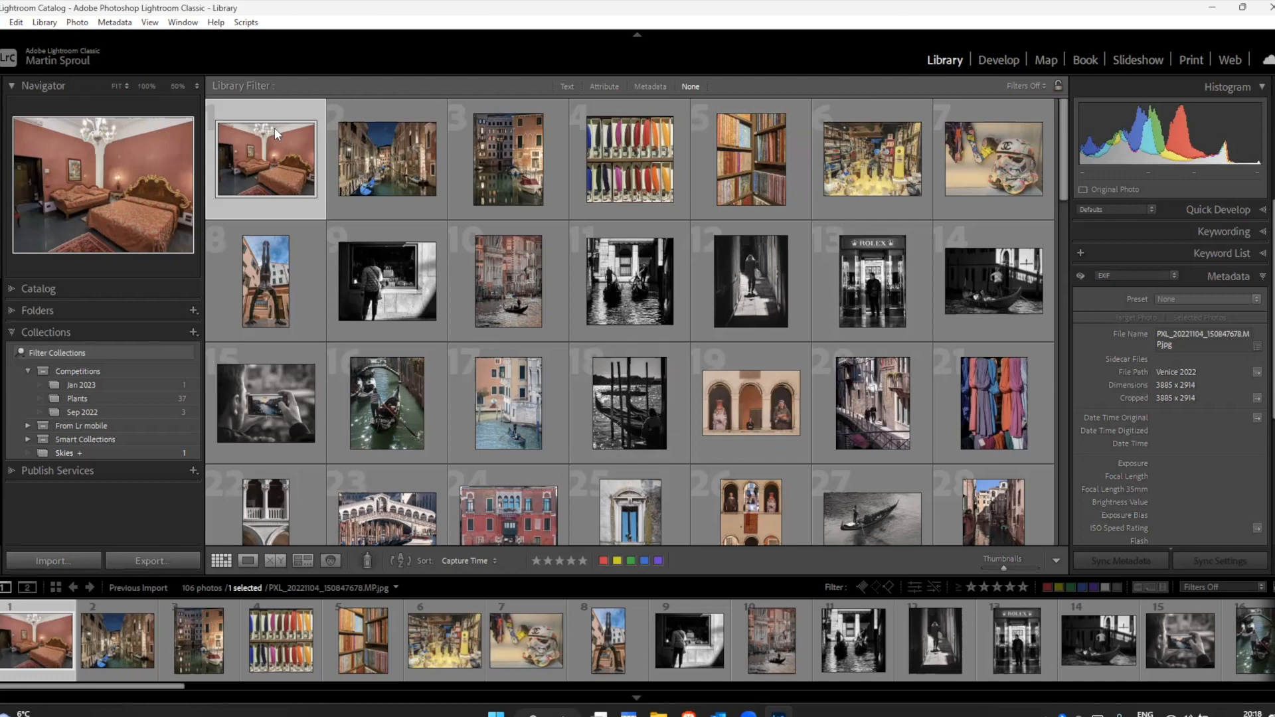
Step: Create a collection named Venice 2022 without including the selected photo, and set it as the target collection
left_click(193, 331)
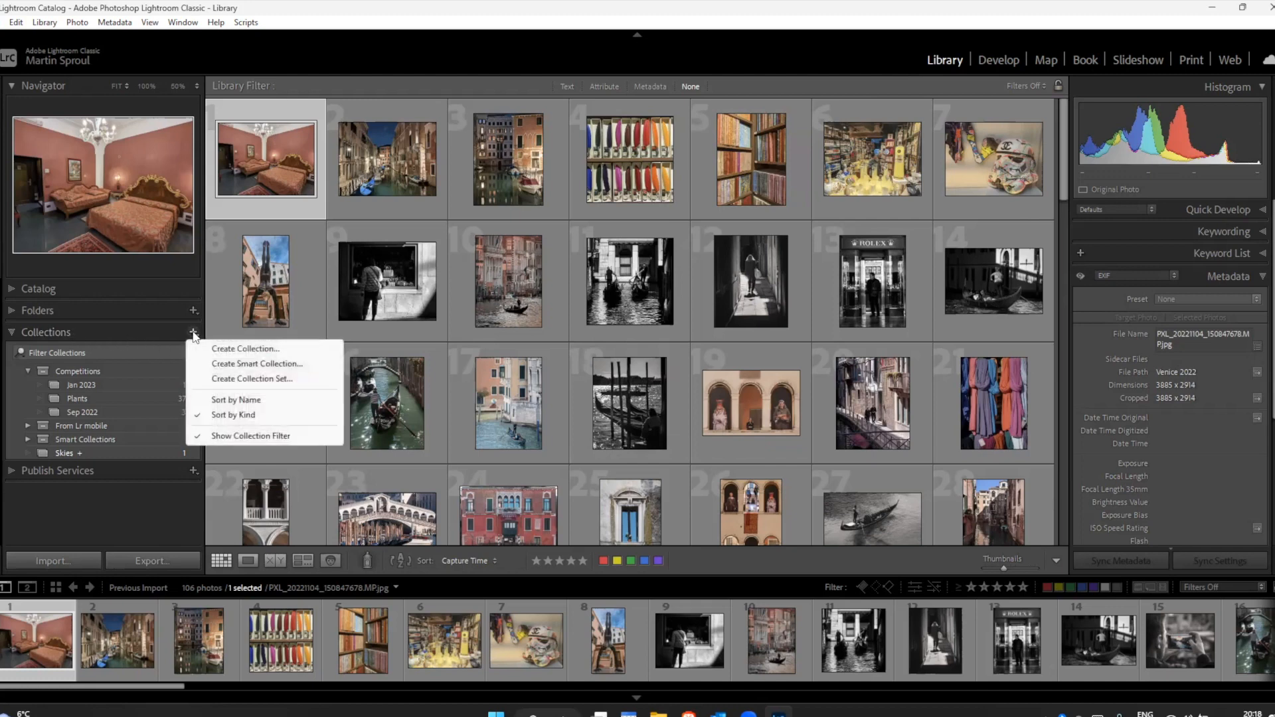
left_click(234, 349)
type("Venic")
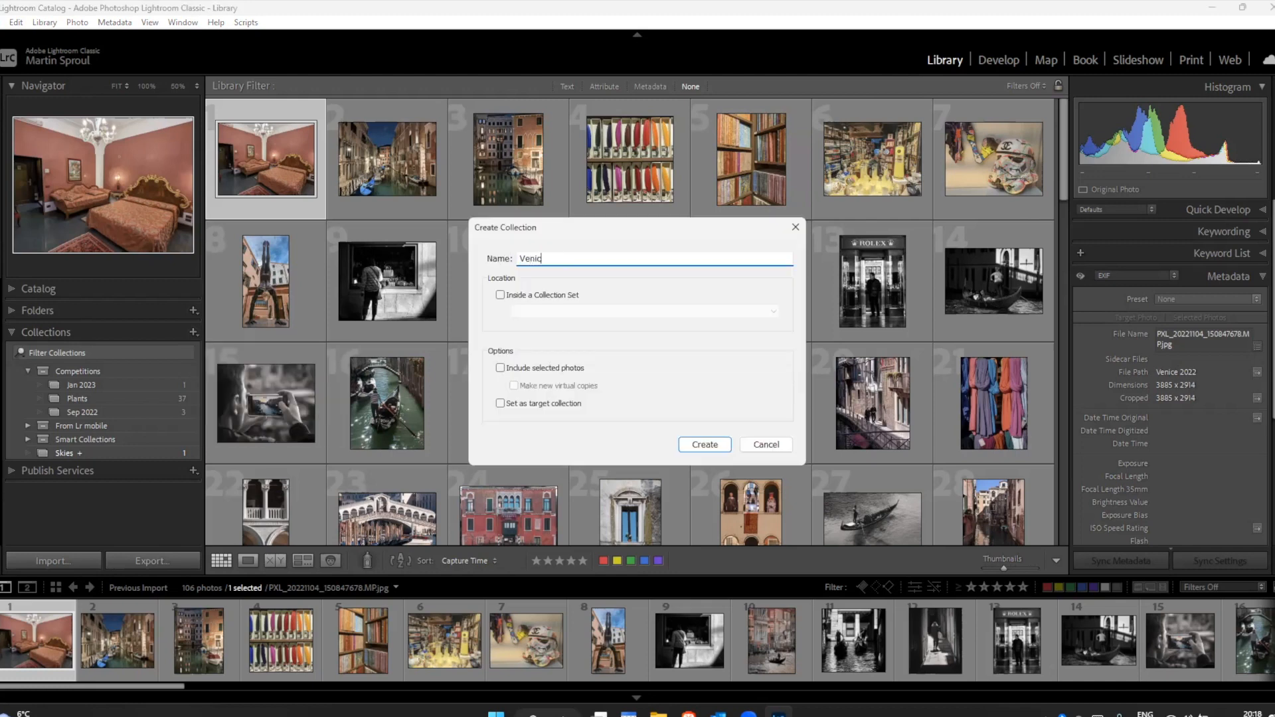
type("e 2022")
left_click(709, 446)
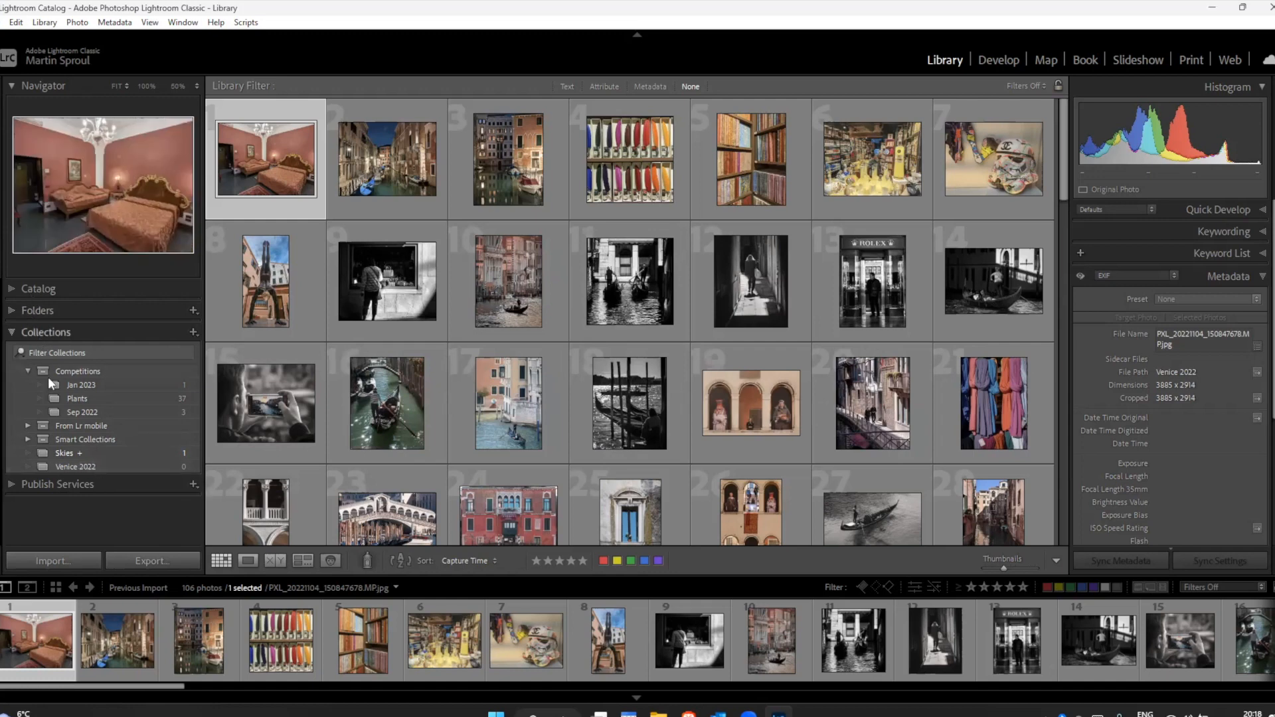
right_click(106, 472)
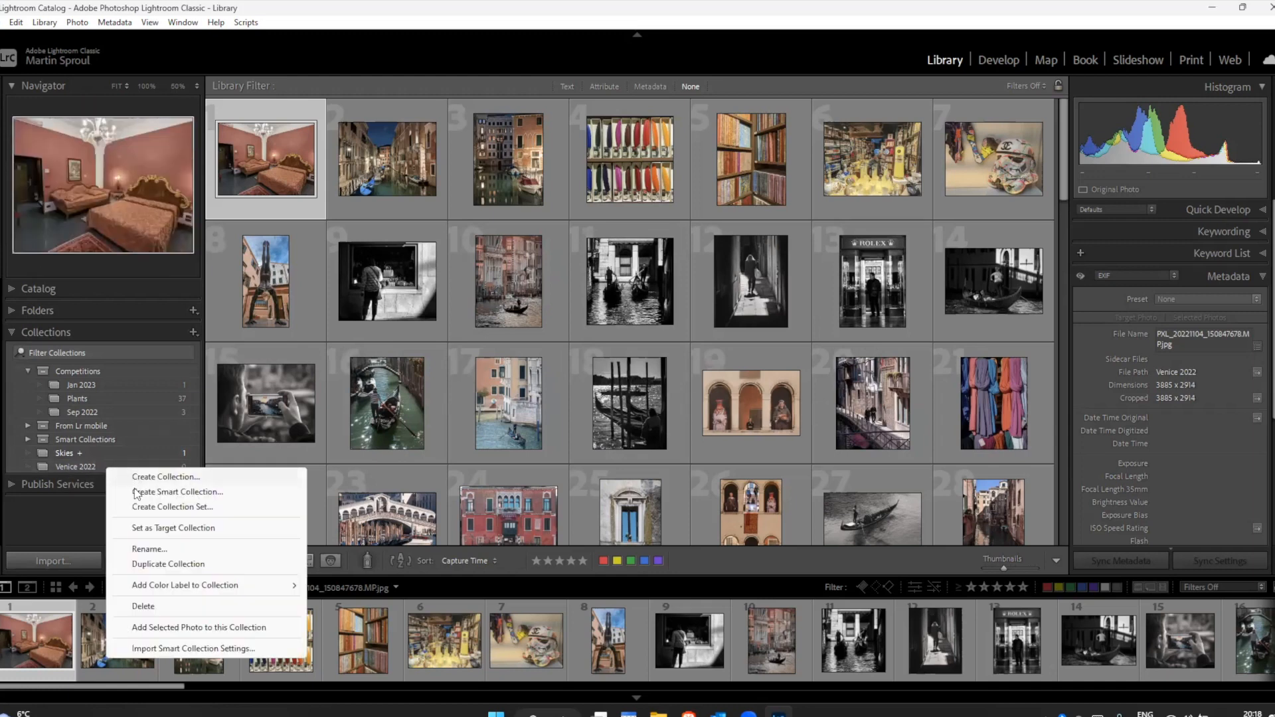
left_click(156, 528)
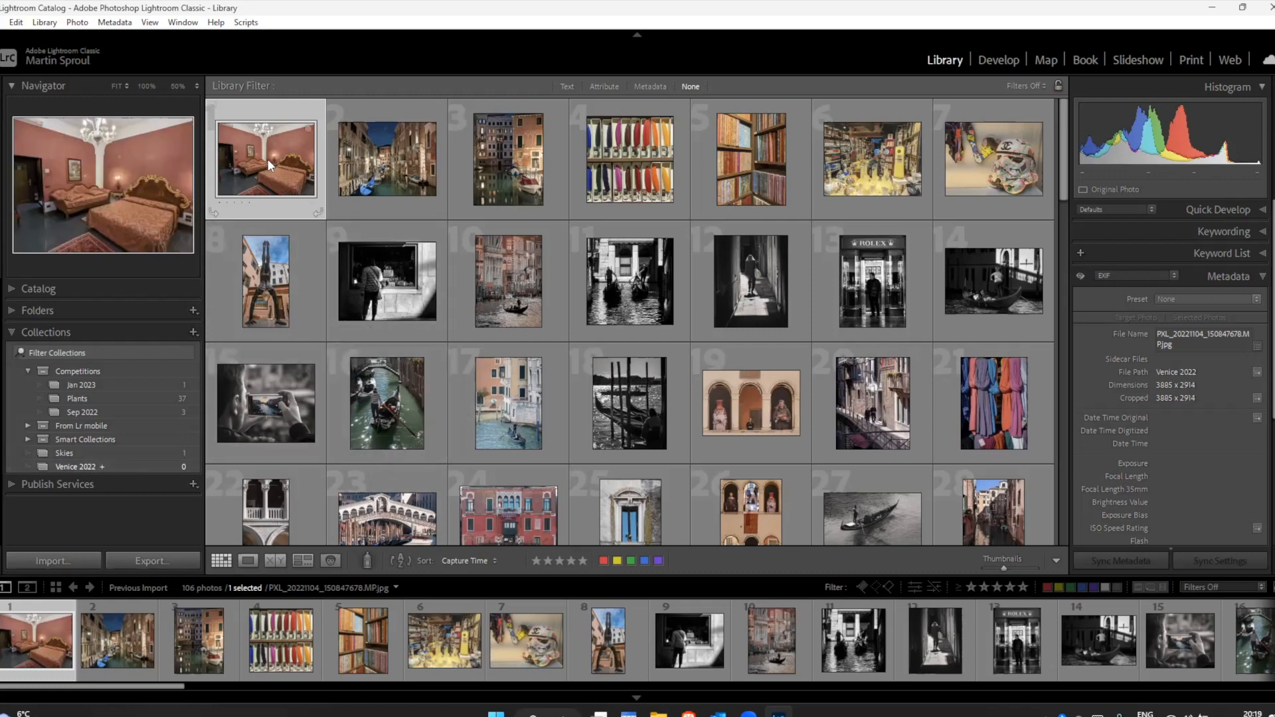
Step: Add the bedroom photo and the two night canal photos beside it to the Venice 2022 collection
left_click_drag(269, 149, 139, 462)
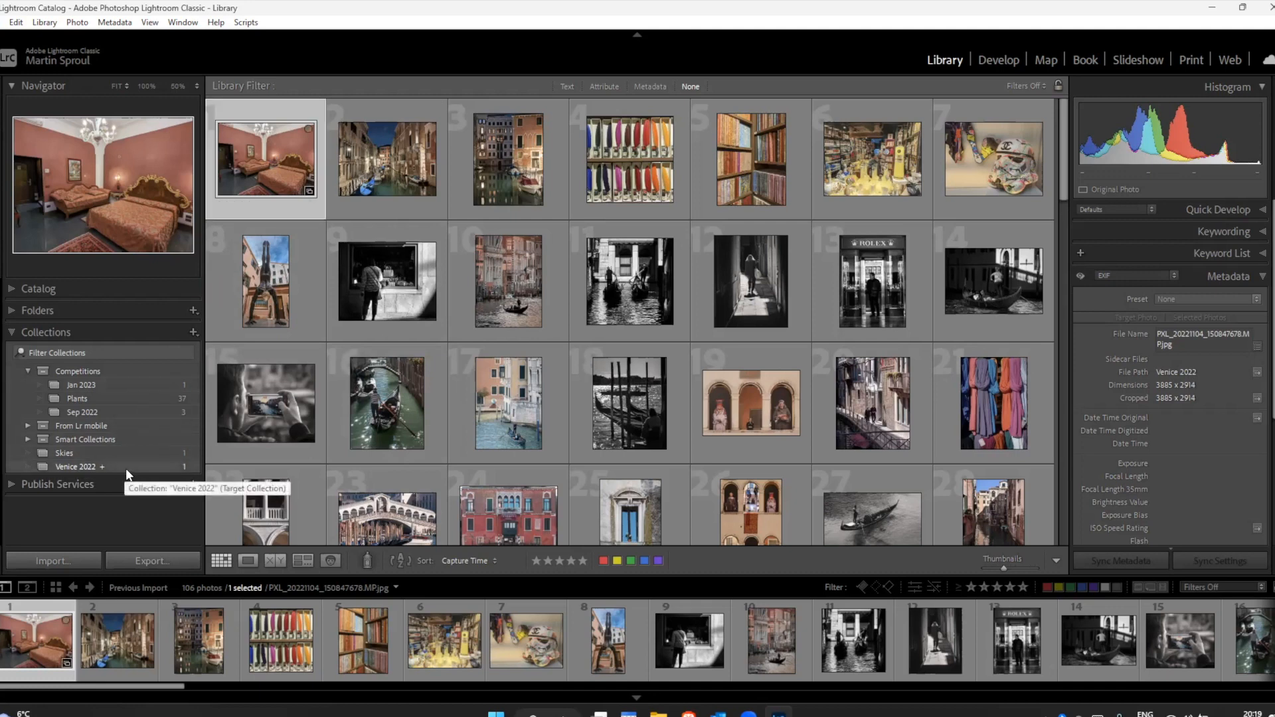
left_click(432, 127)
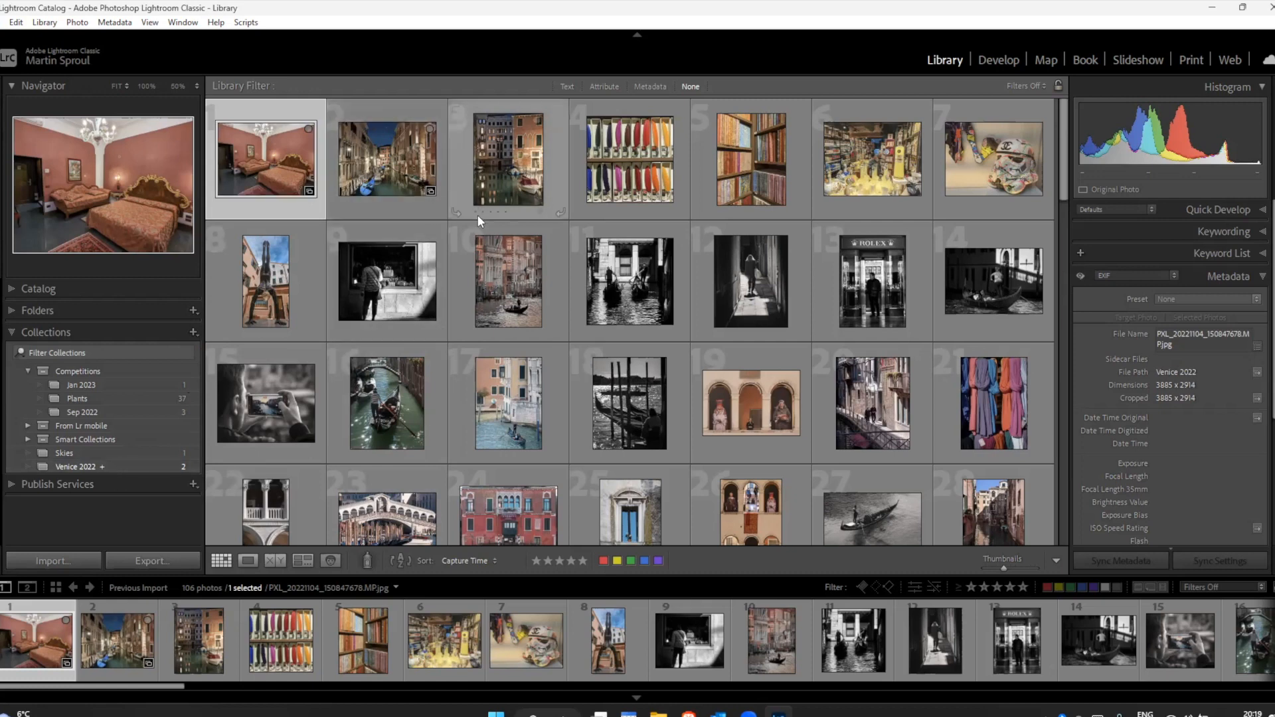
left_click(463, 162)
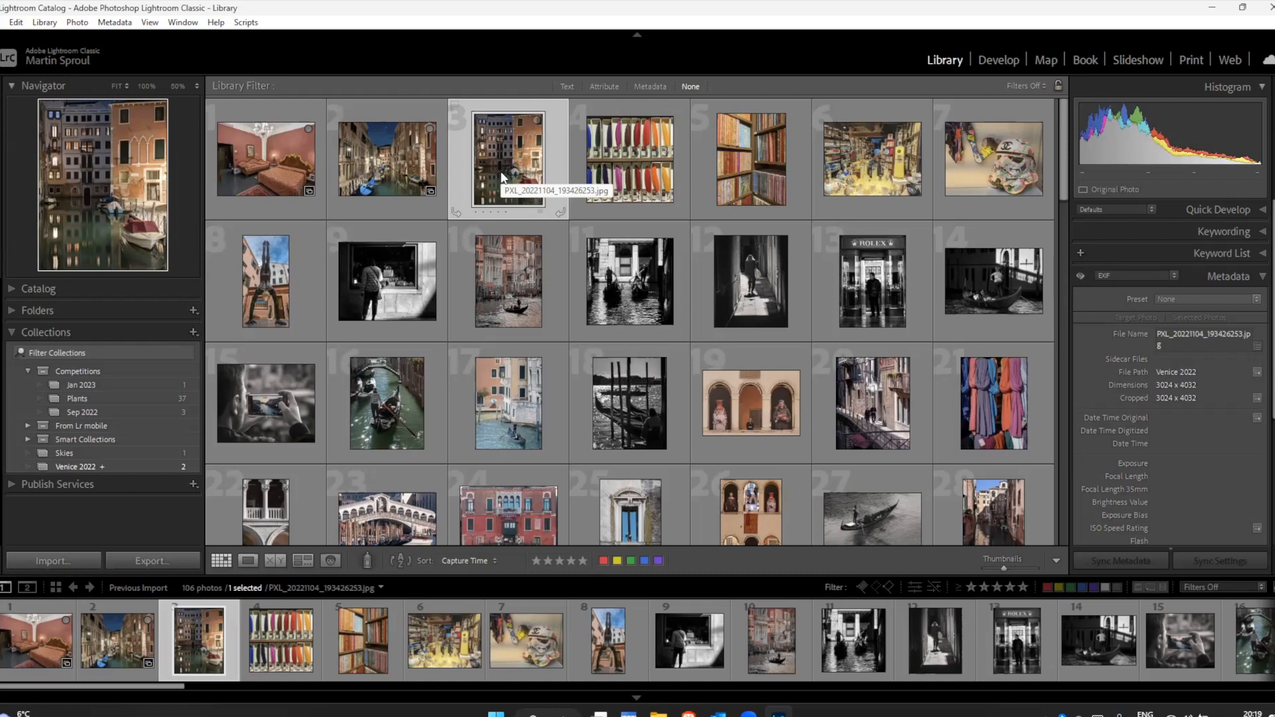
key("b")
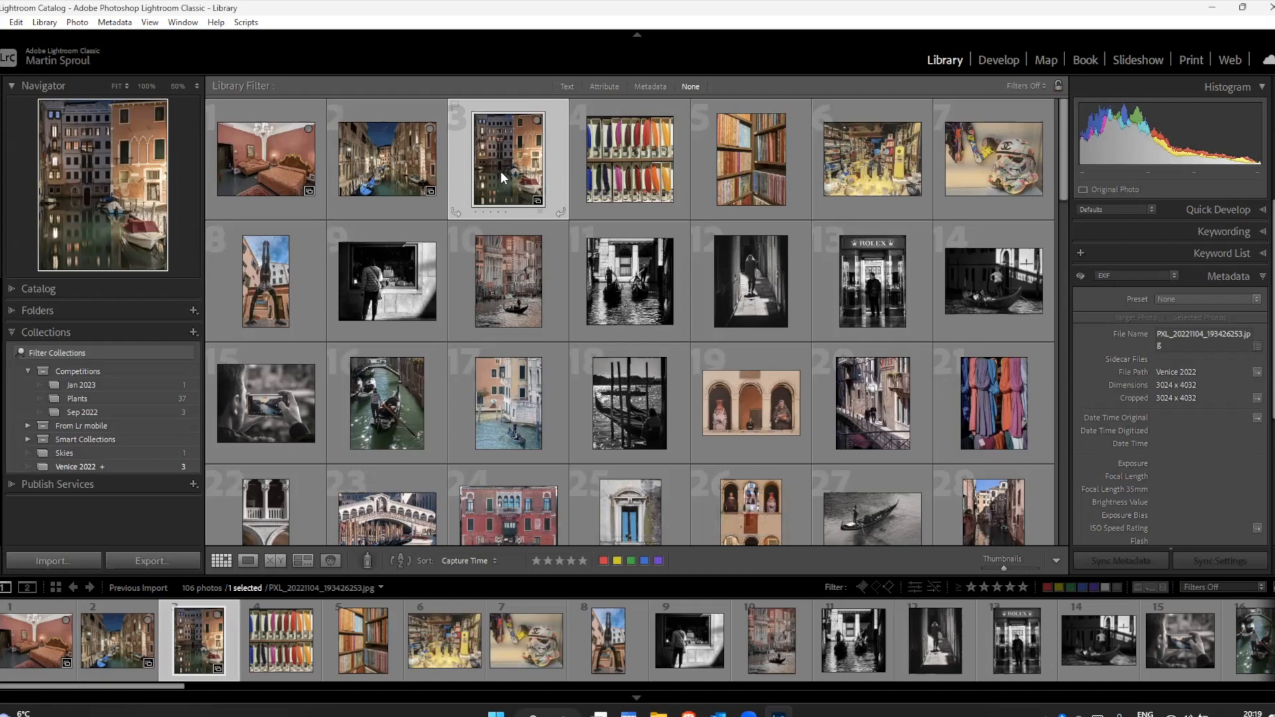
key("b")
key("b")
Step: Use the Painter set to Target Collection to add the fourth to twenty-first imported photos to Venice 2022
left_click(365, 561)
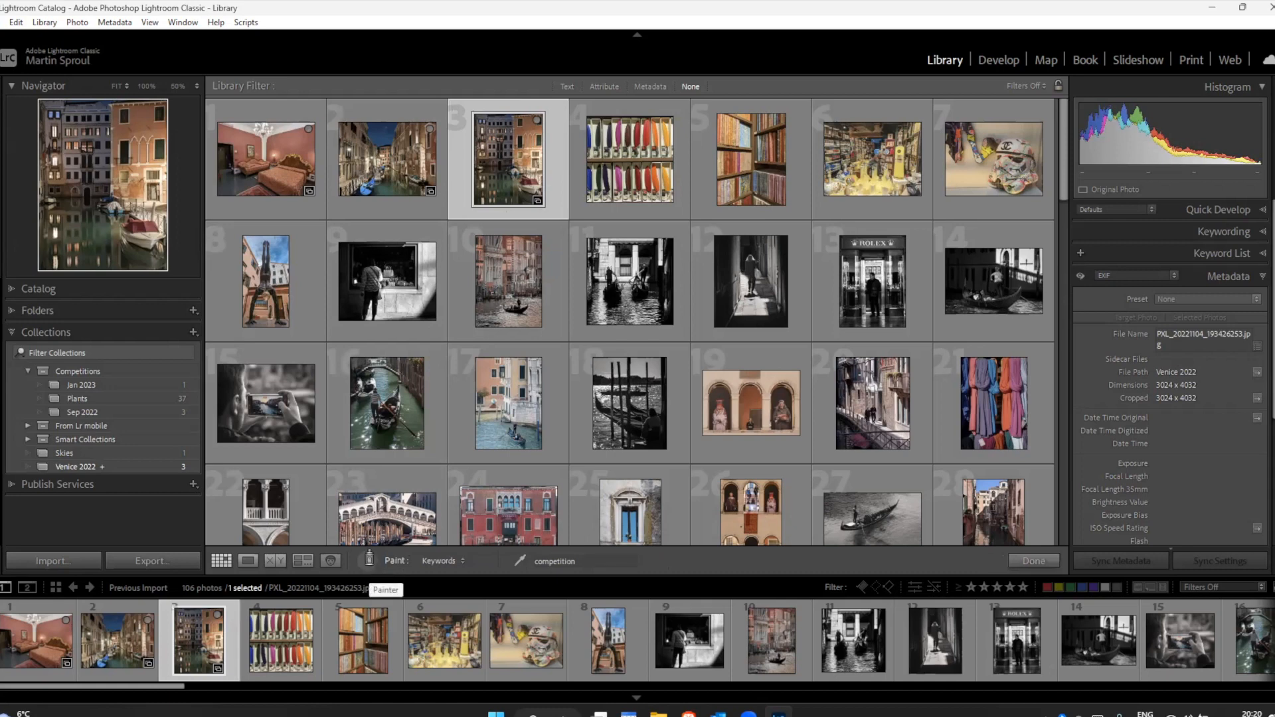
left_click(452, 562)
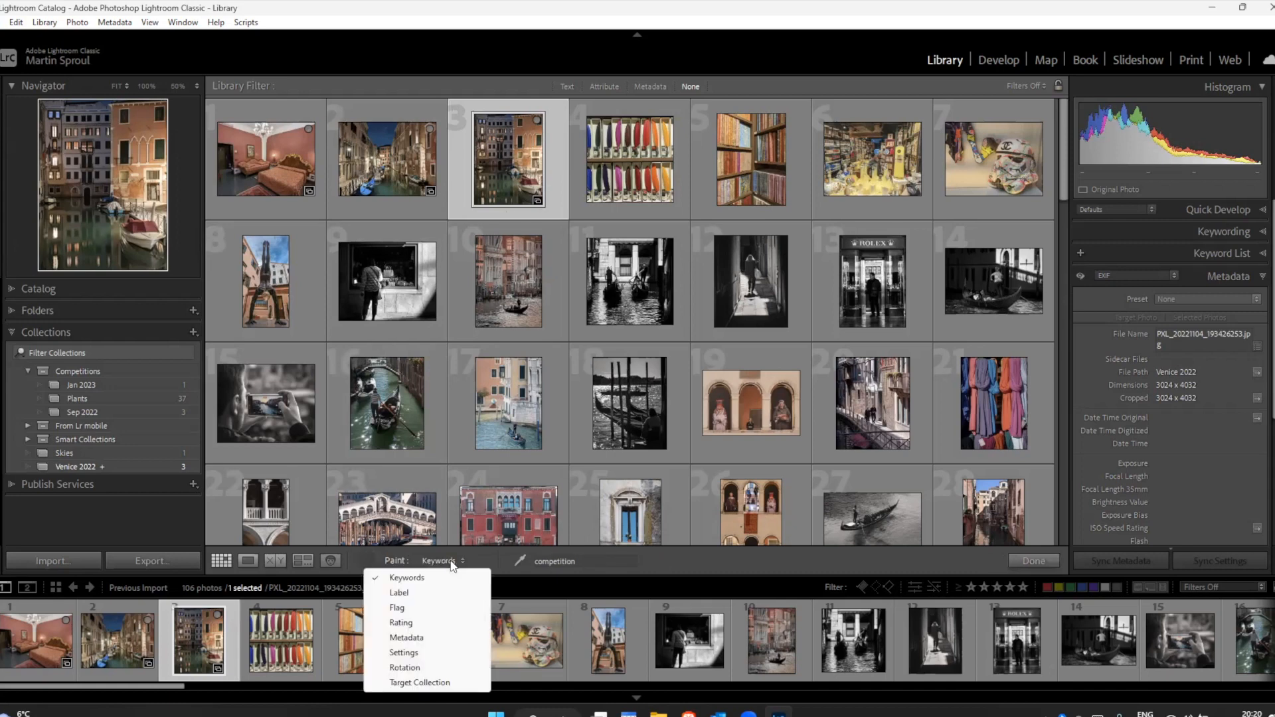
left_click(421, 683)
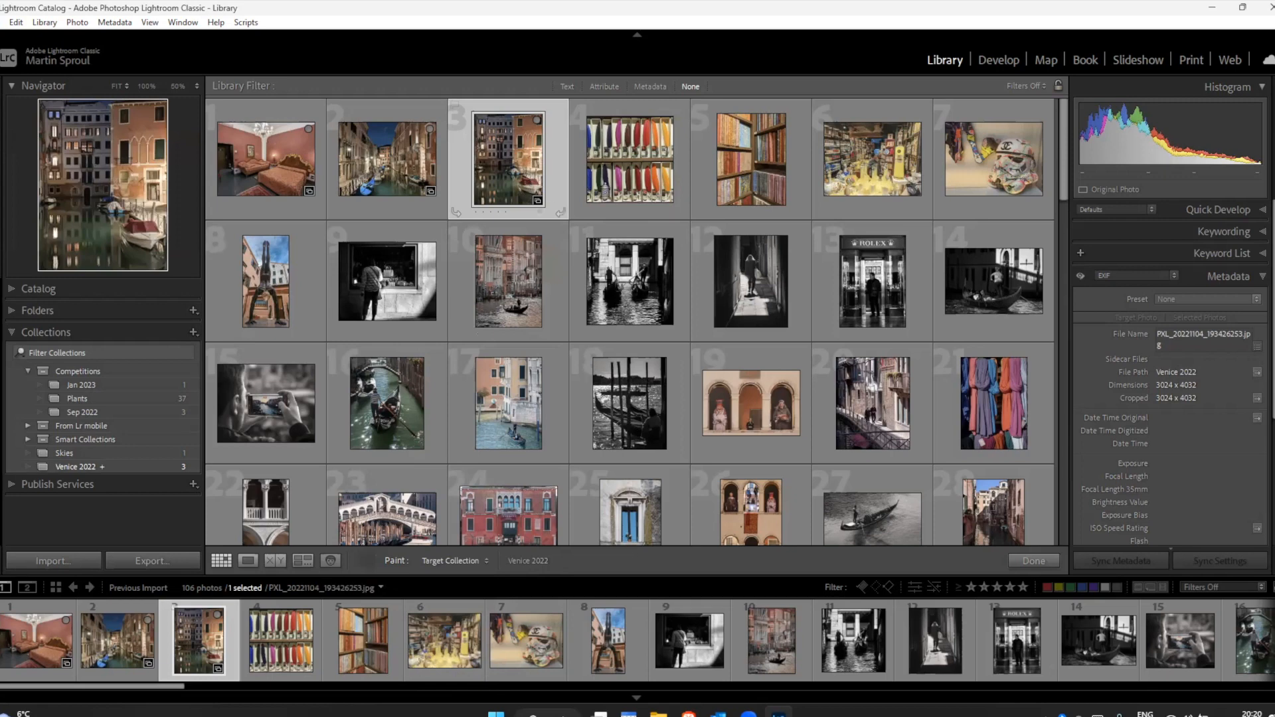
left_click(632, 162)
left_click(737, 162)
left_click(881, 186)
left_click(994, 168)
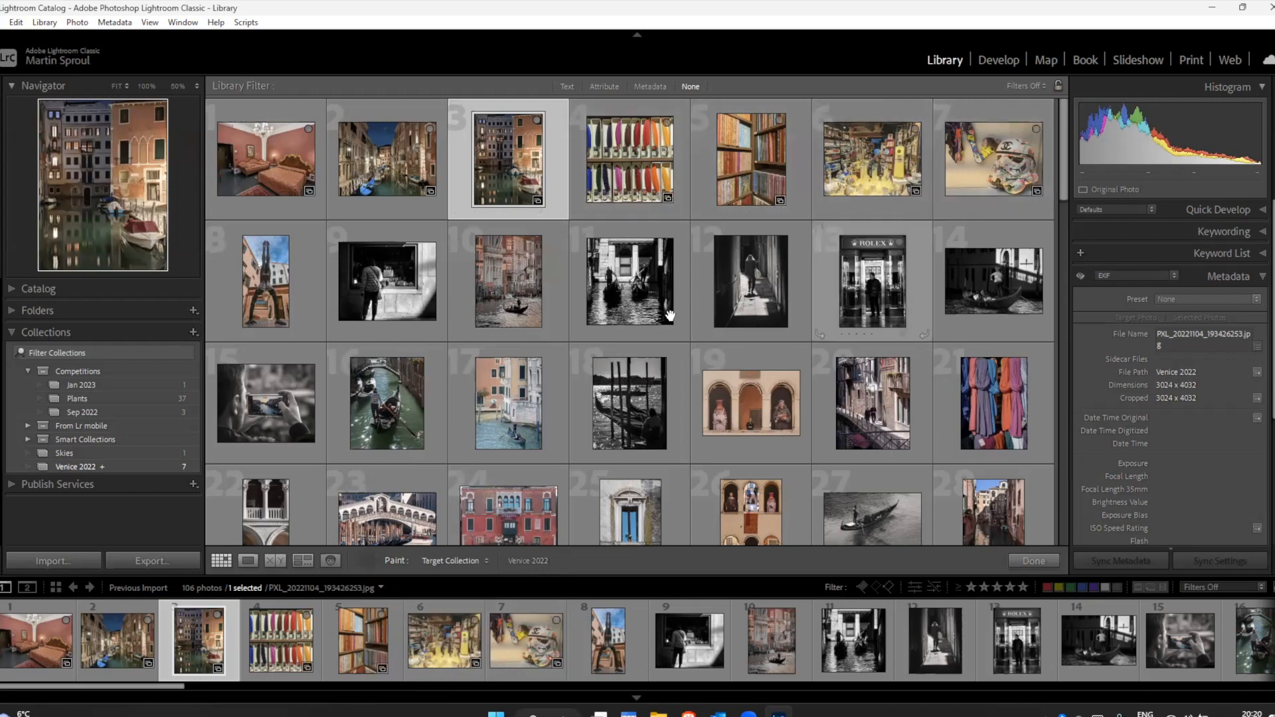
left_click(271, 294)
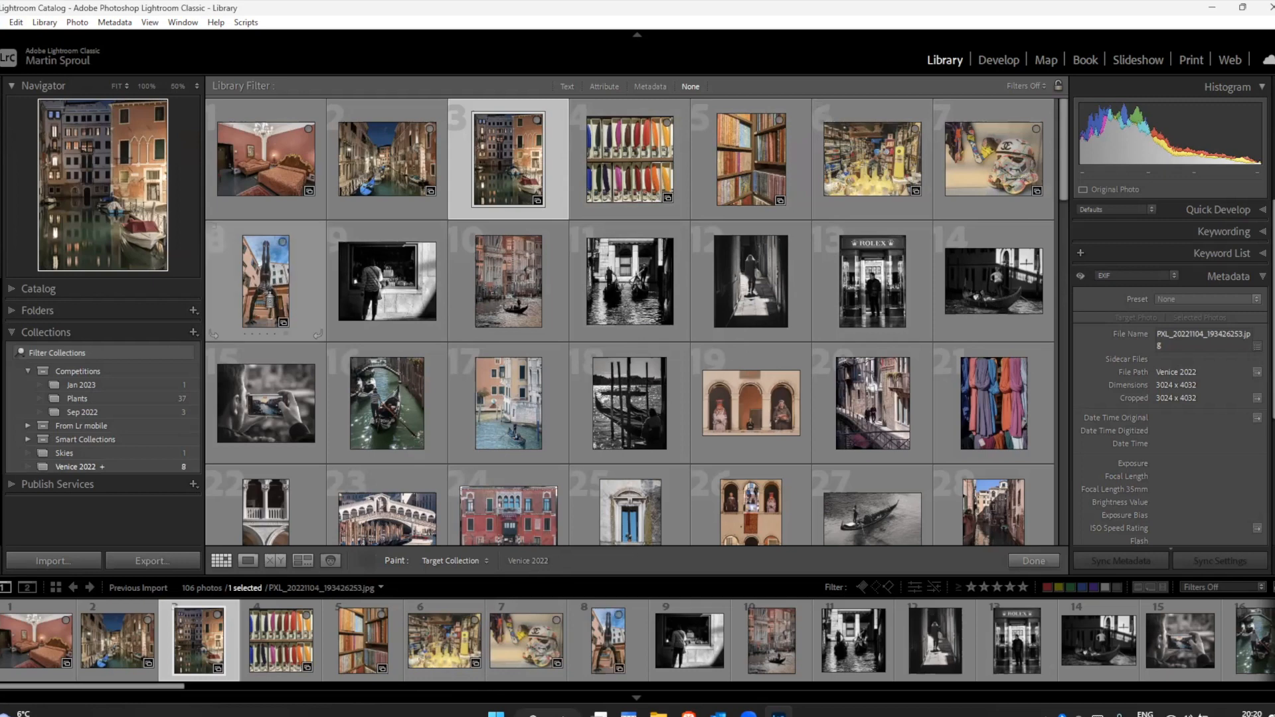
left_click(408, 291)
mouse_move(580, 284)
left_mouse_down()
mouse_move(960, 286)
mouse_move(982, 368)
mouse_move(923, 419)
mouse_move(286, 405)
left_mouse_up()
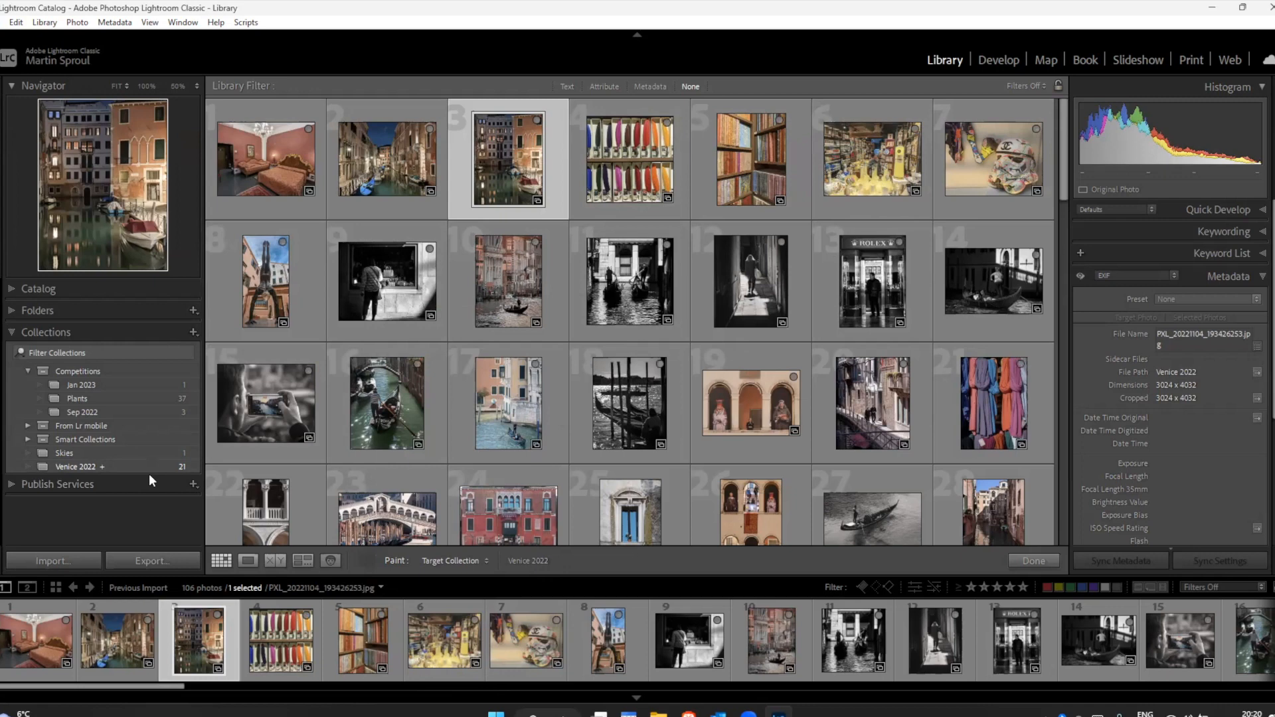
Step: Paint the bridge and archway from Sep 2022 and the poppy, landscape and leaf from Plants into Venice 2022, and open that collection without the Painter
left_click(82, 412)
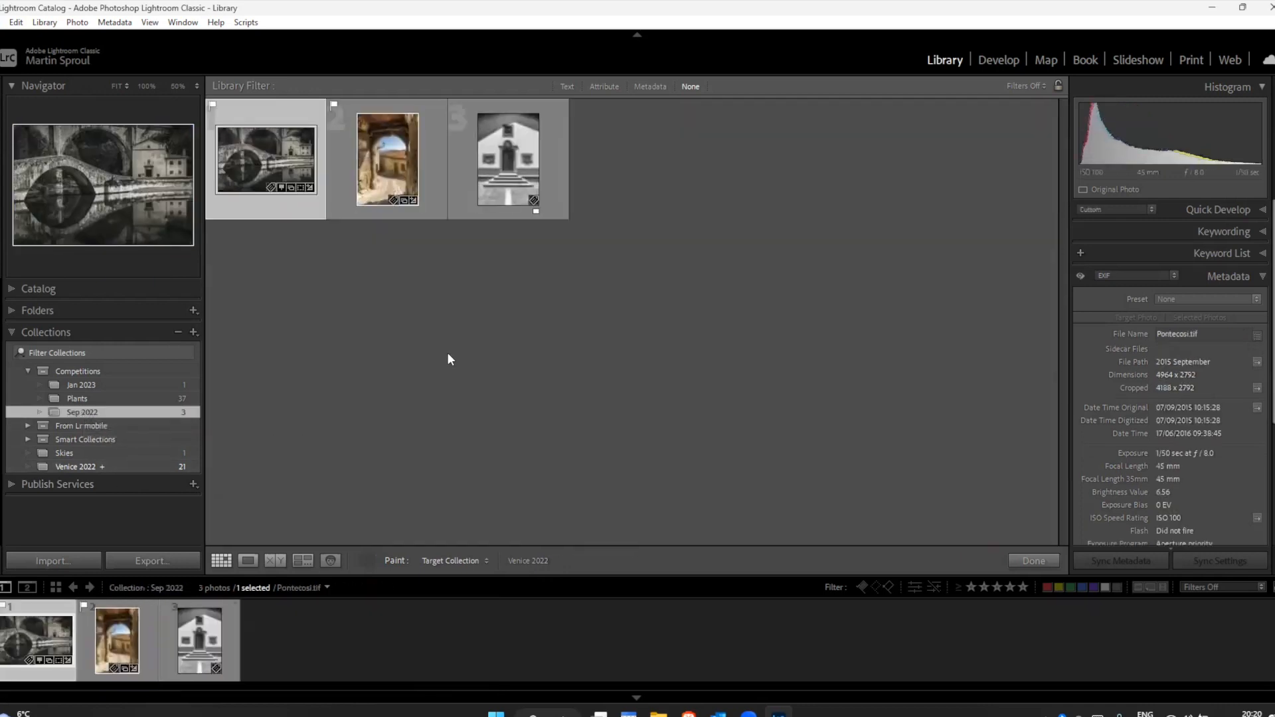
left_click(276, 160)
left_click(394, 171)
left_click(92, 399)
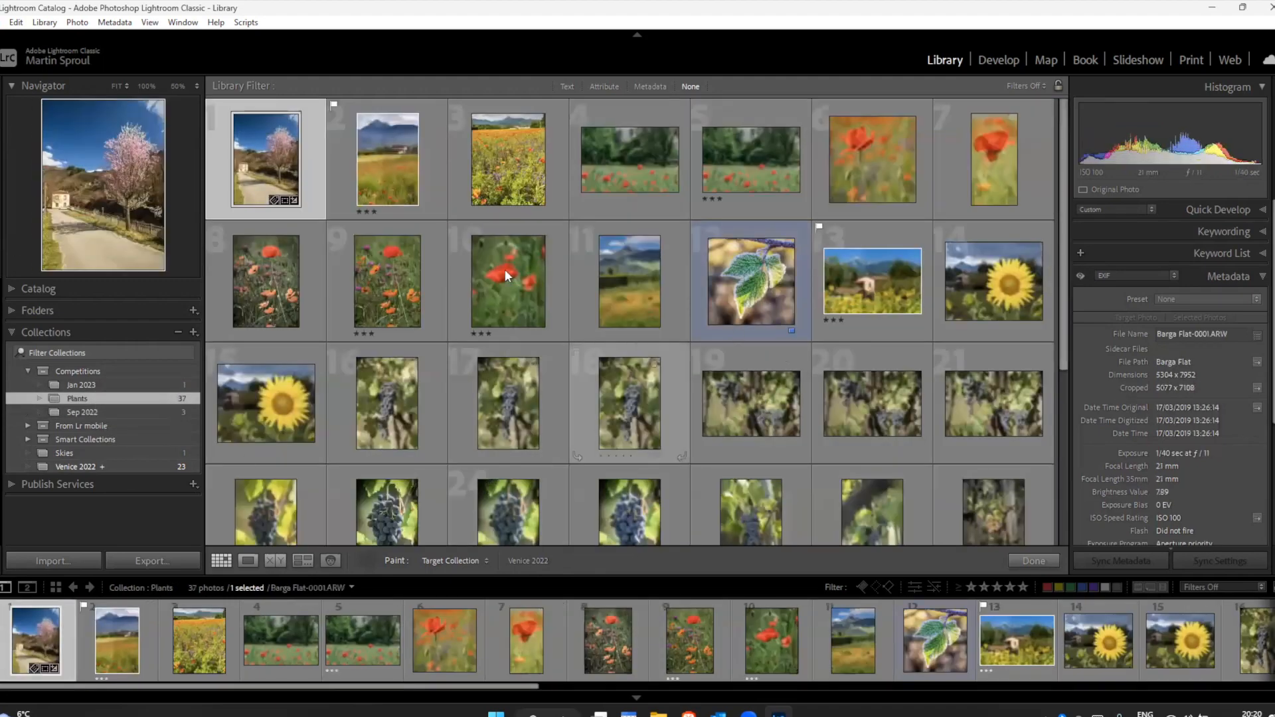
left_click(515, 287)
left_click_drag(516, 286, 775, 287)
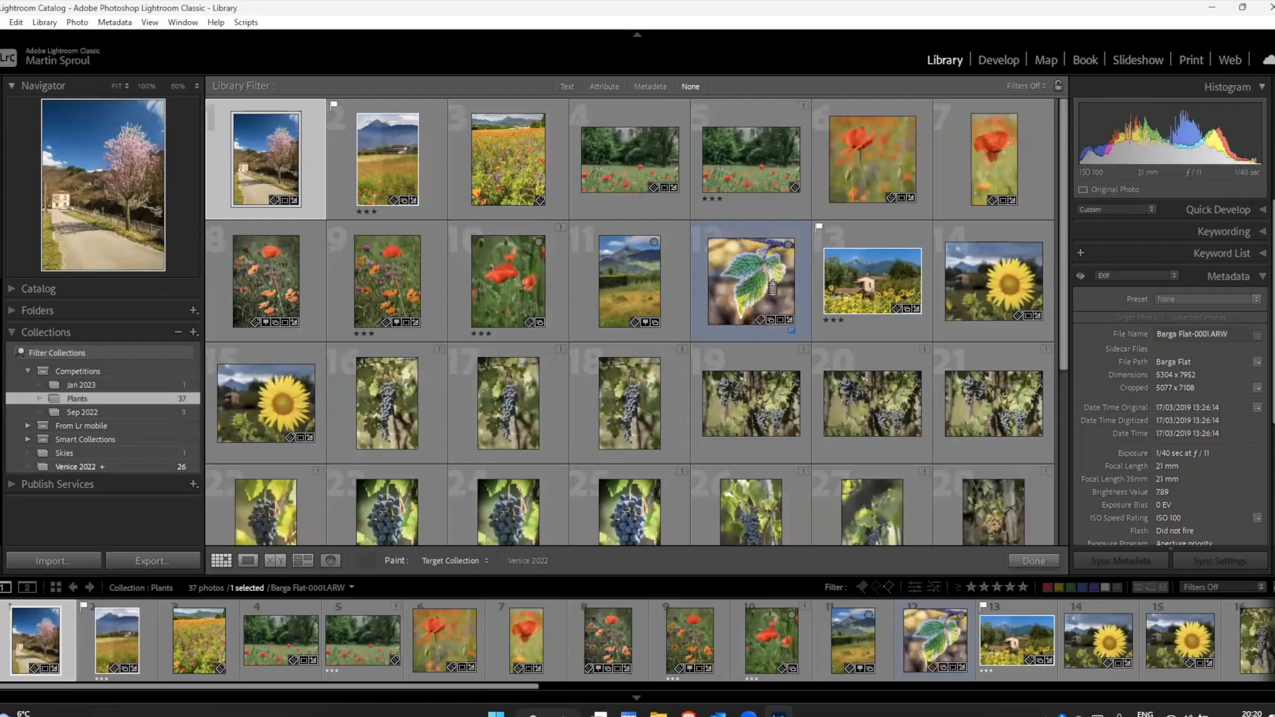
left_click(126, 468)
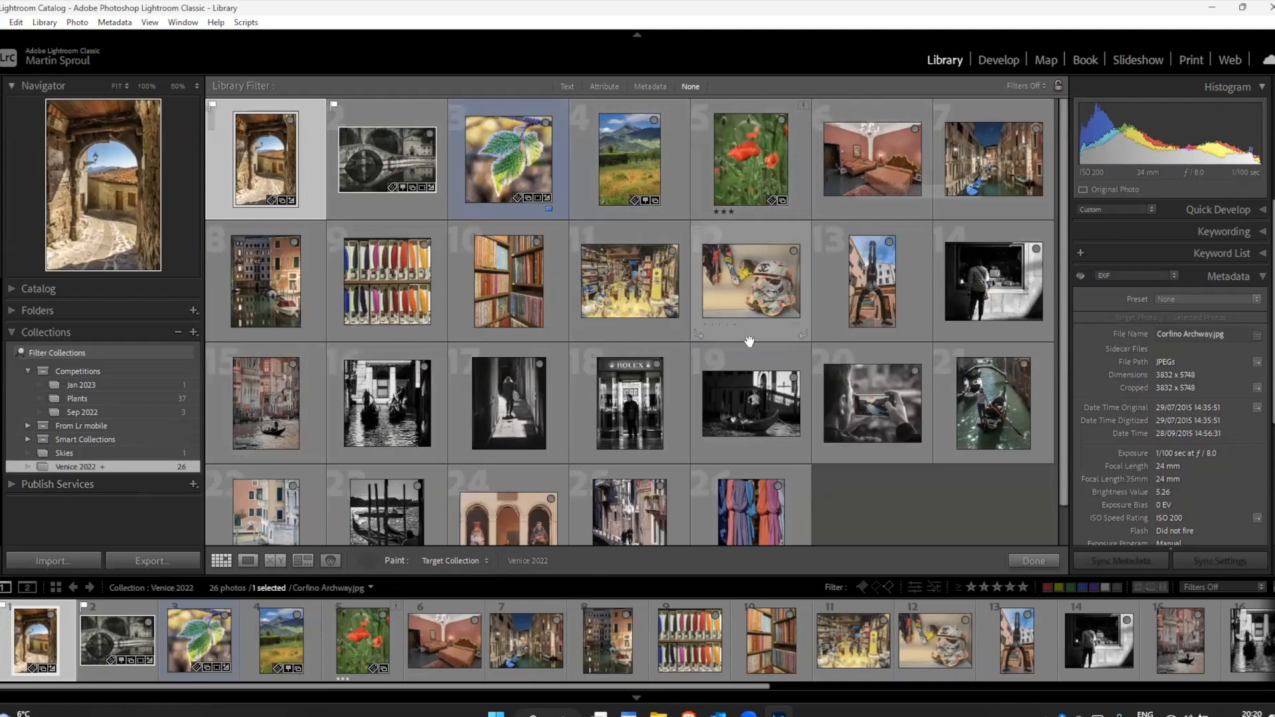
left_click(367, 560)
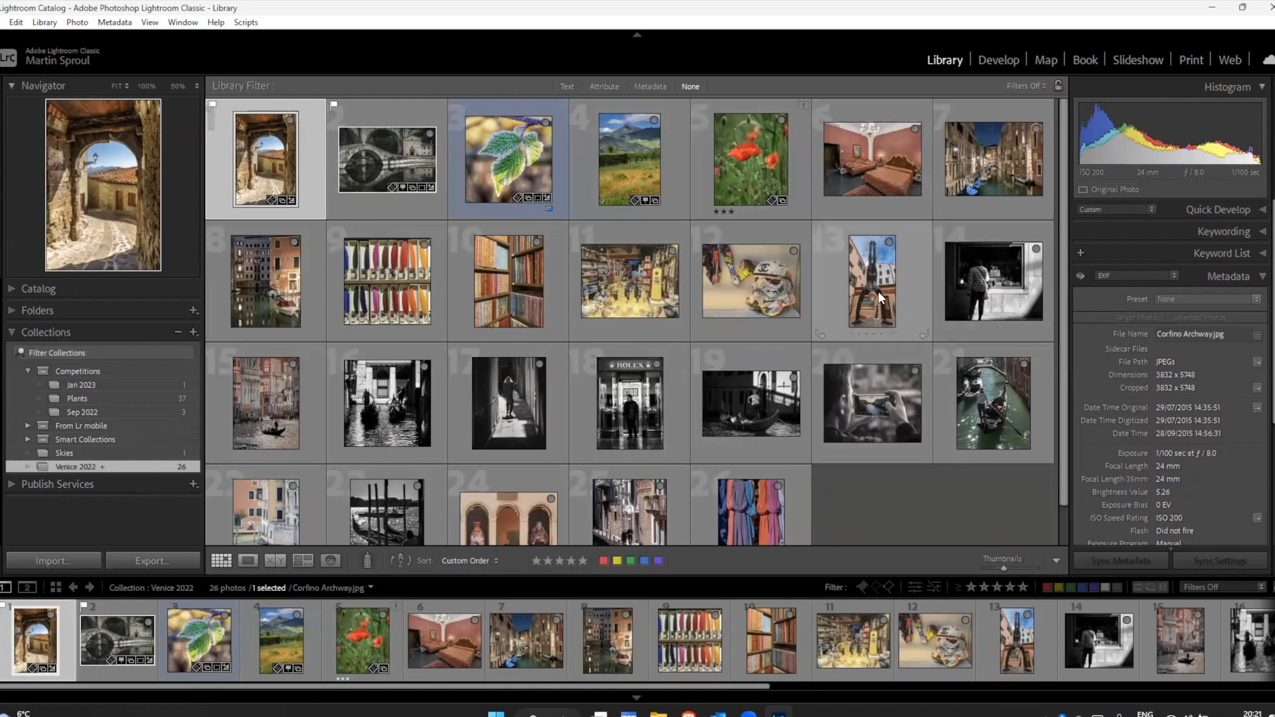
Step: Go from the bedroom photo in the collection to its library folder, back to the Venice 2022 collection, and to the folder again
left_click(868, 156)
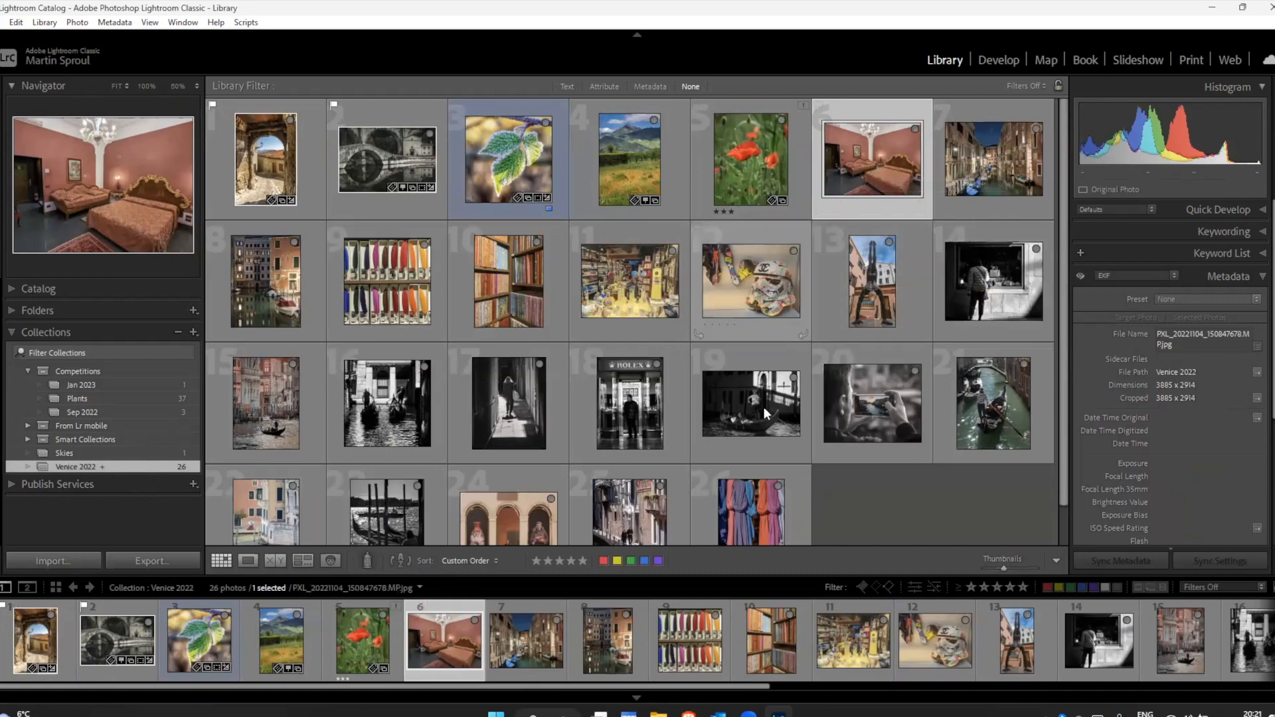
right_click(874, 163)
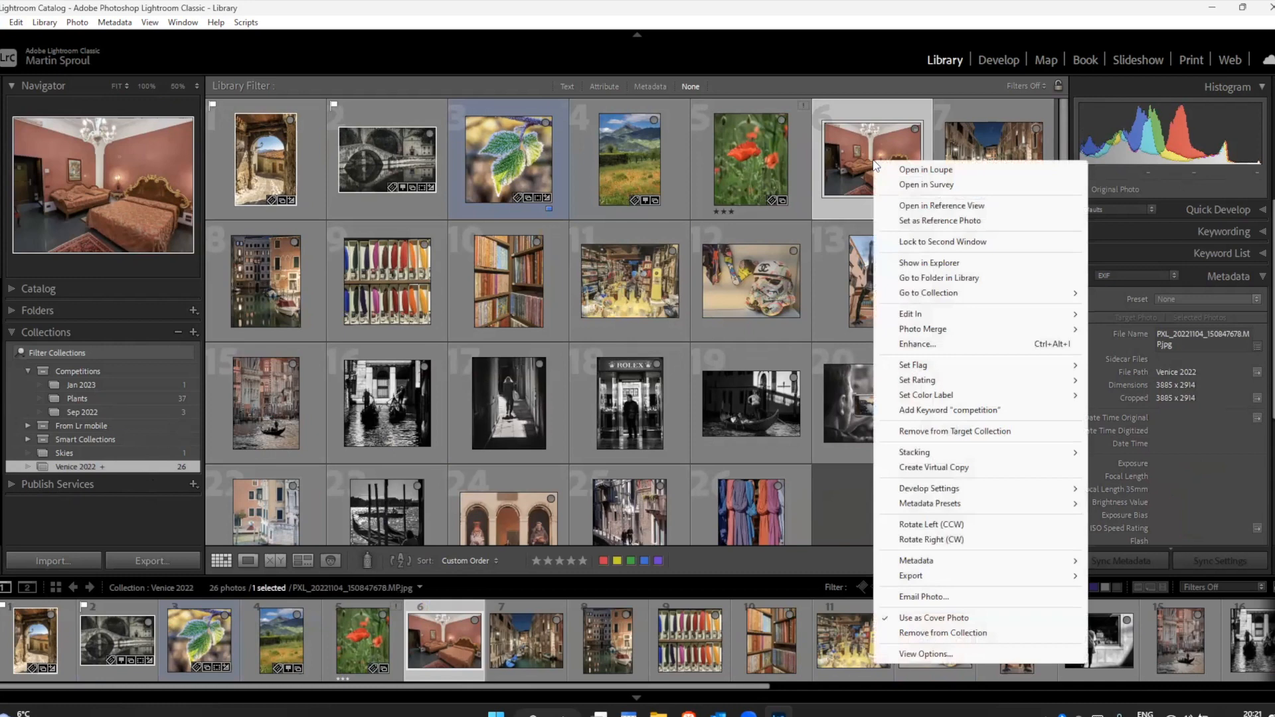
left_click(924, 279)
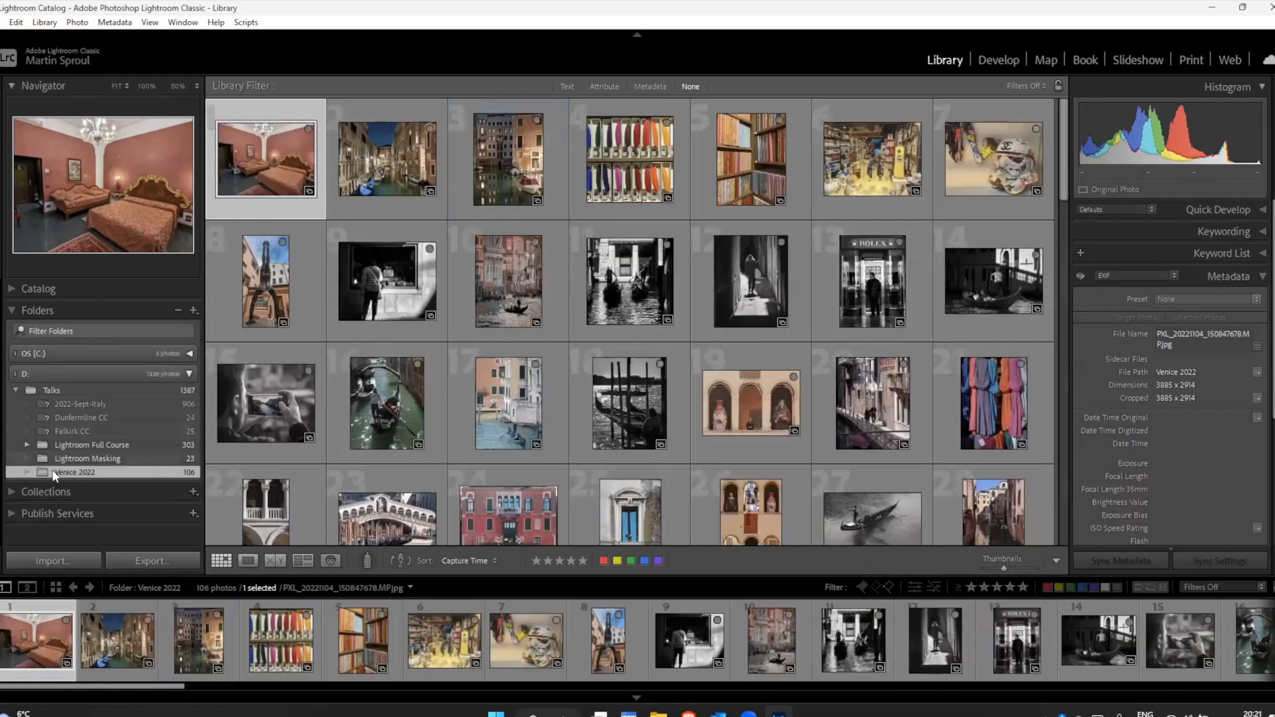
right_click(261, 142)
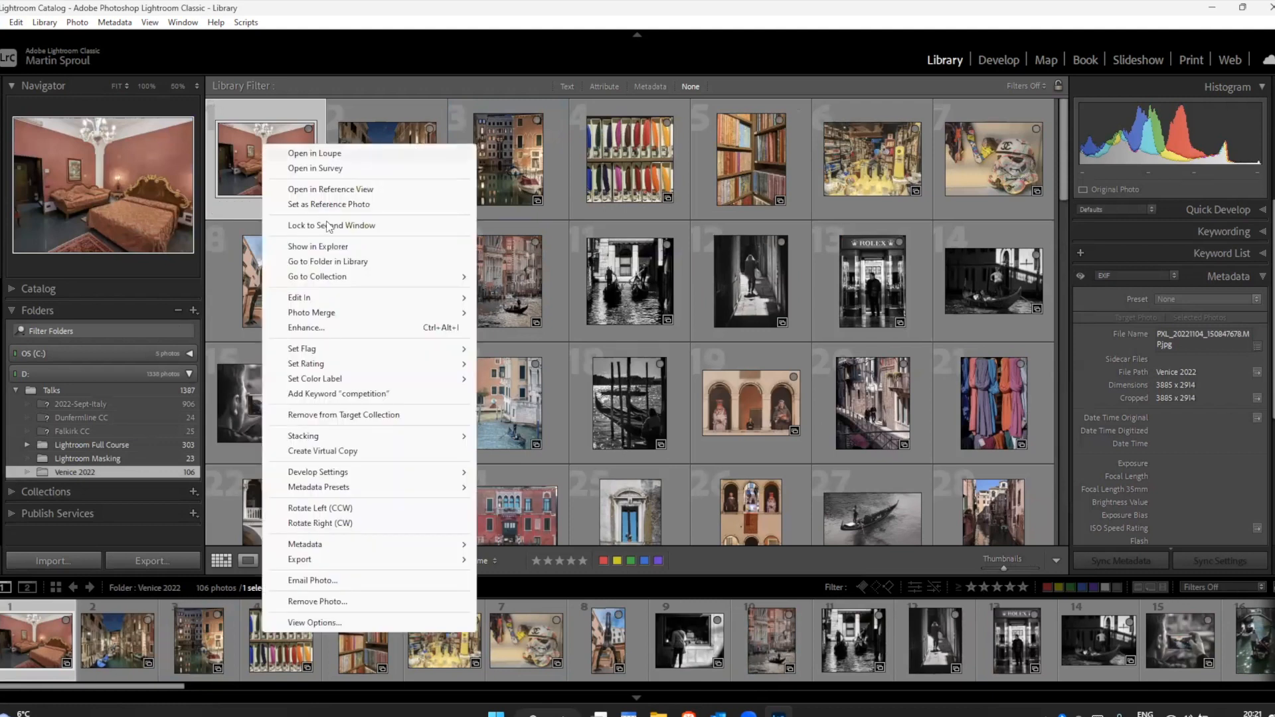
mouse_move(347, 277)
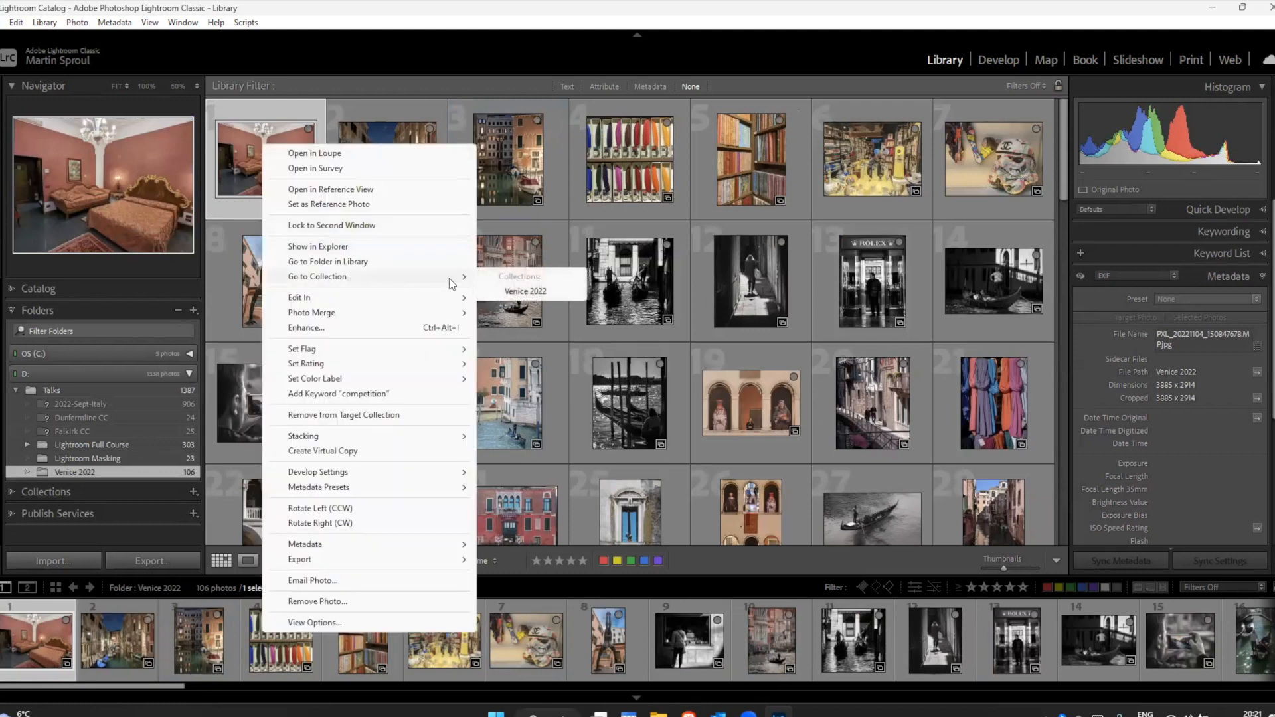
left_click(510, 293)
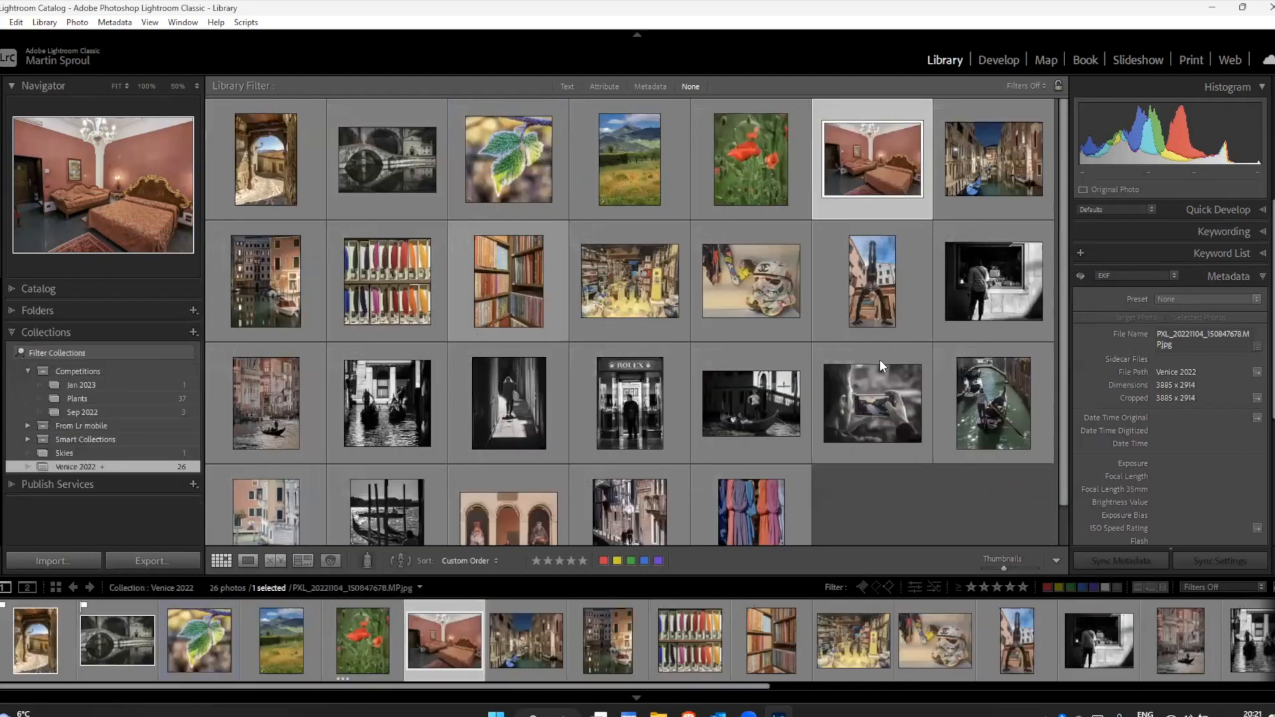
right_click(859, 147)
left_click(908, 268)
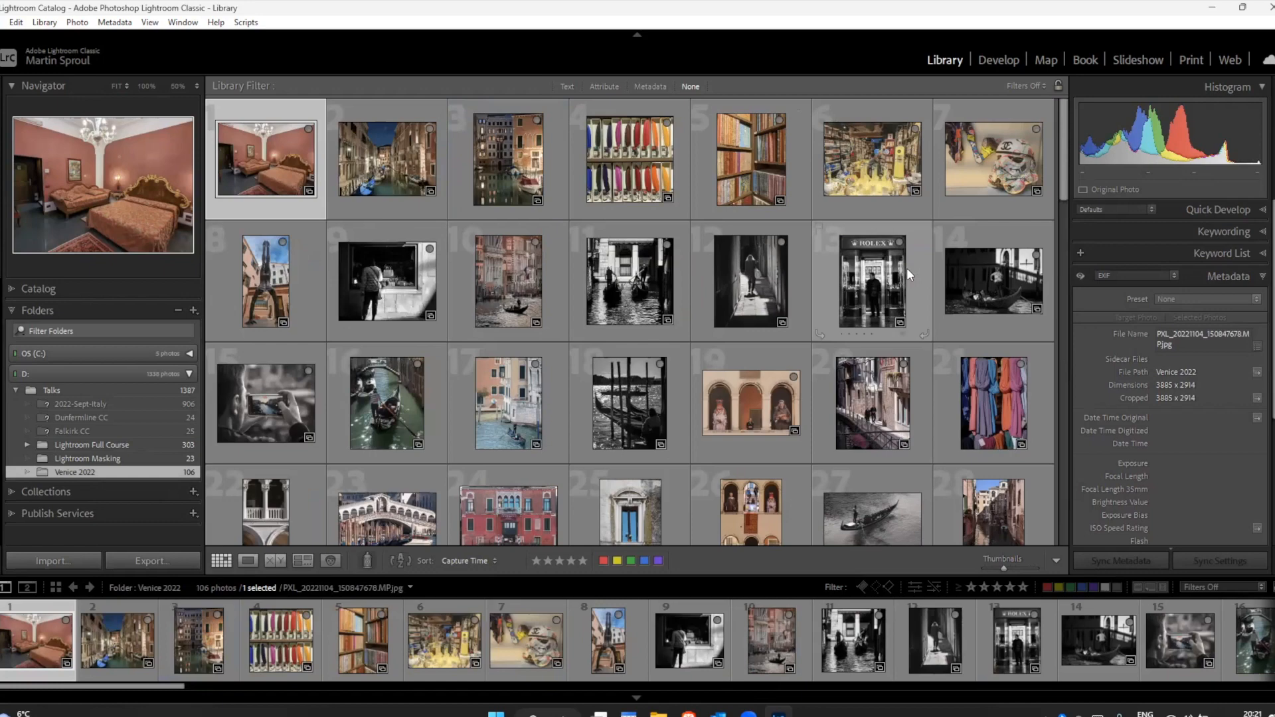
Step: Select all photos in the Venice 2022 folder and add them to the Venice 2022 target collection
key("ctrl+a")
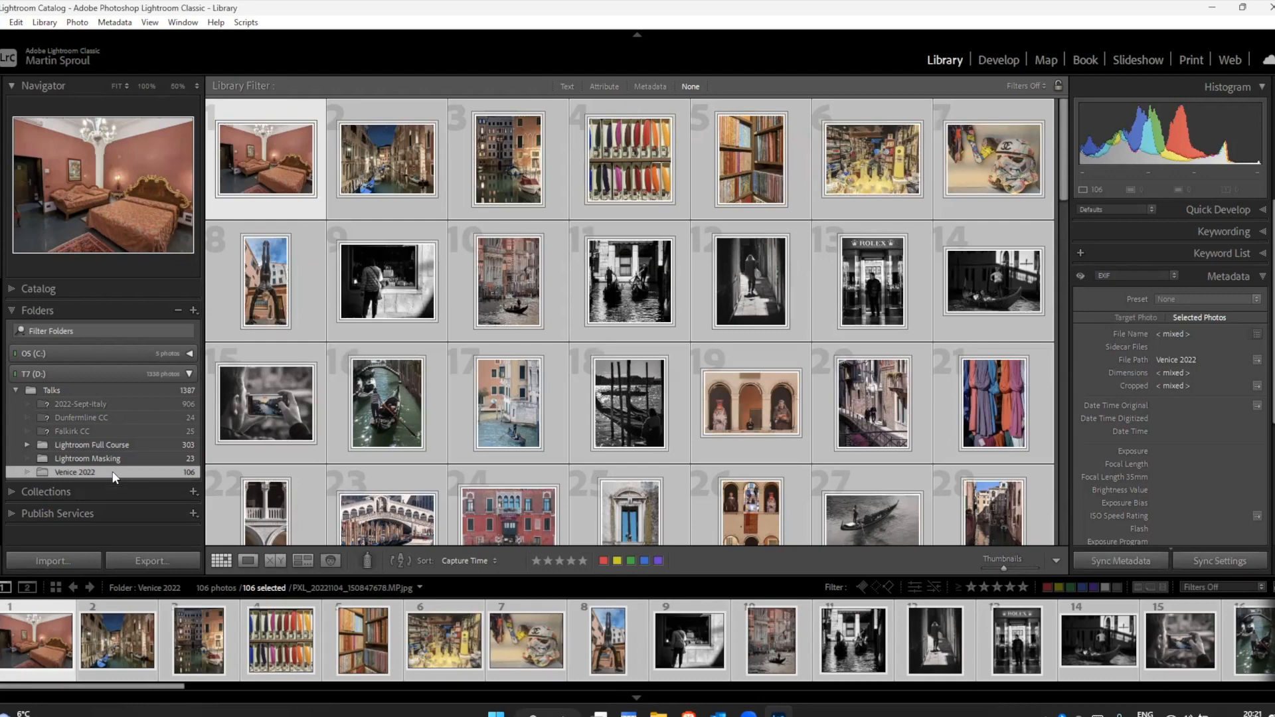
scroll(551, 336, "down", 8)
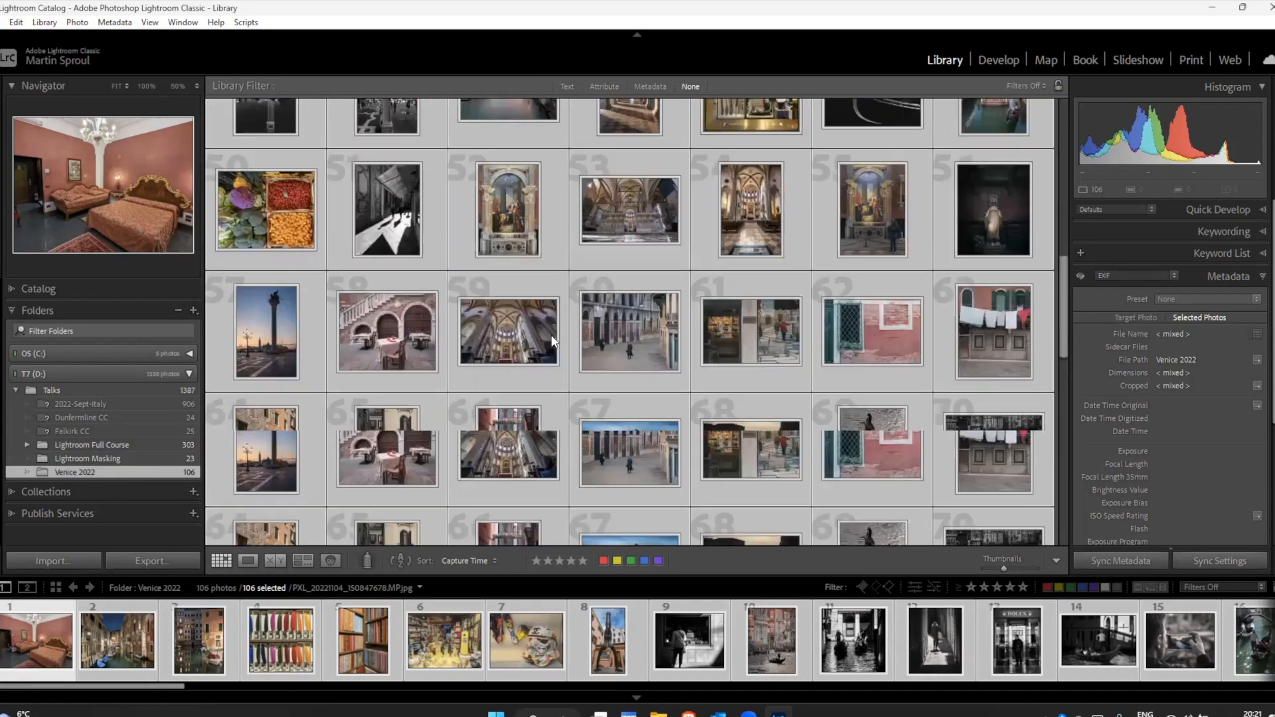
scroll(551, 341, "down", 3)
scroll(551, 336, "up", 10)
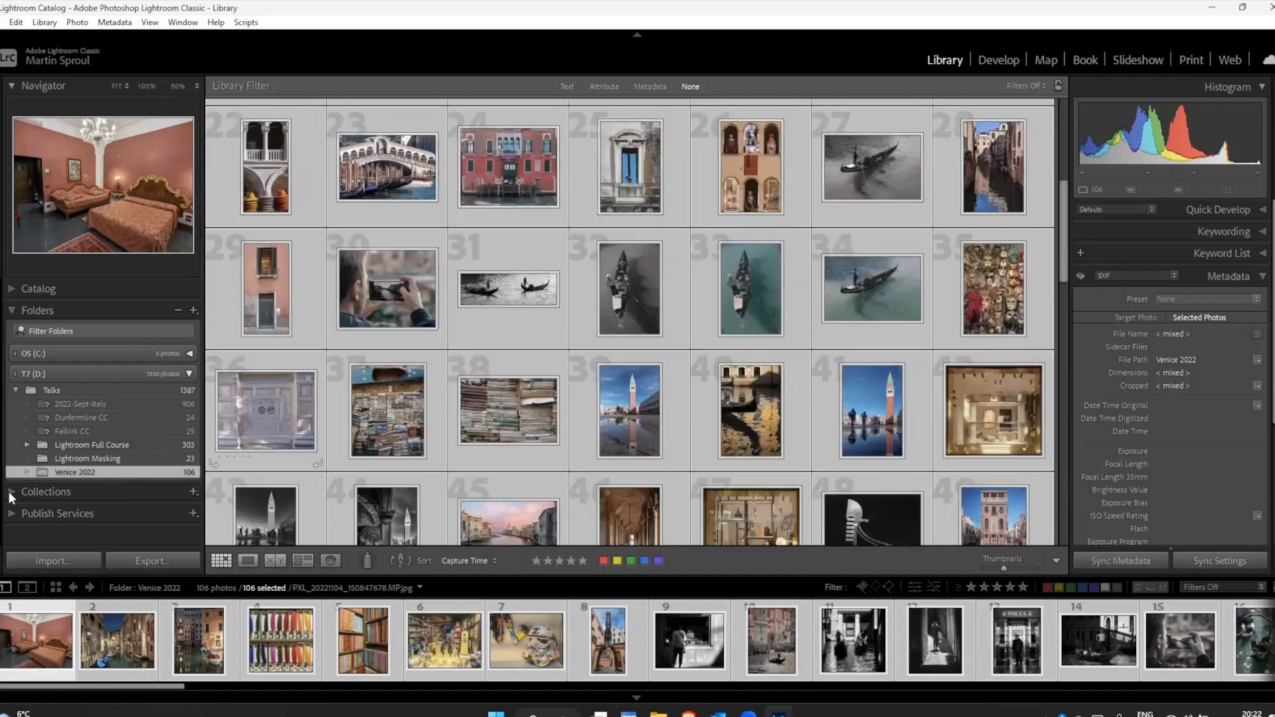
left_click(14, 490)
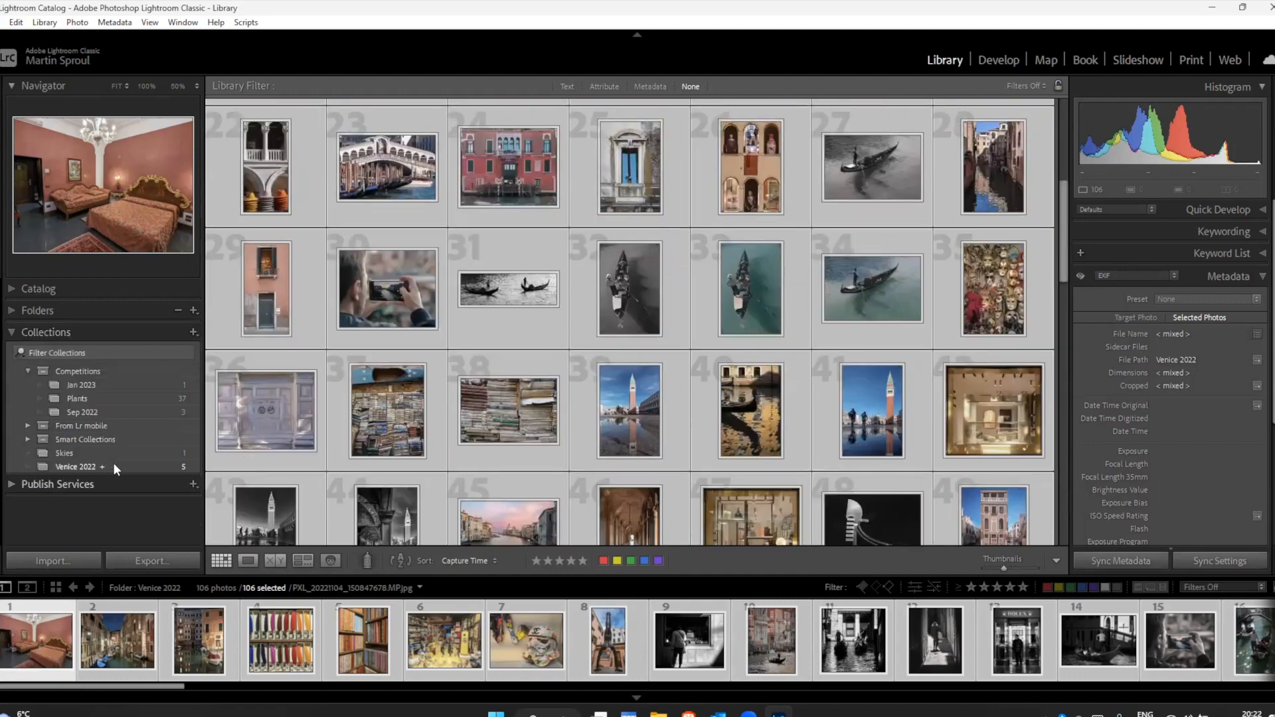
left_click(15, 310)
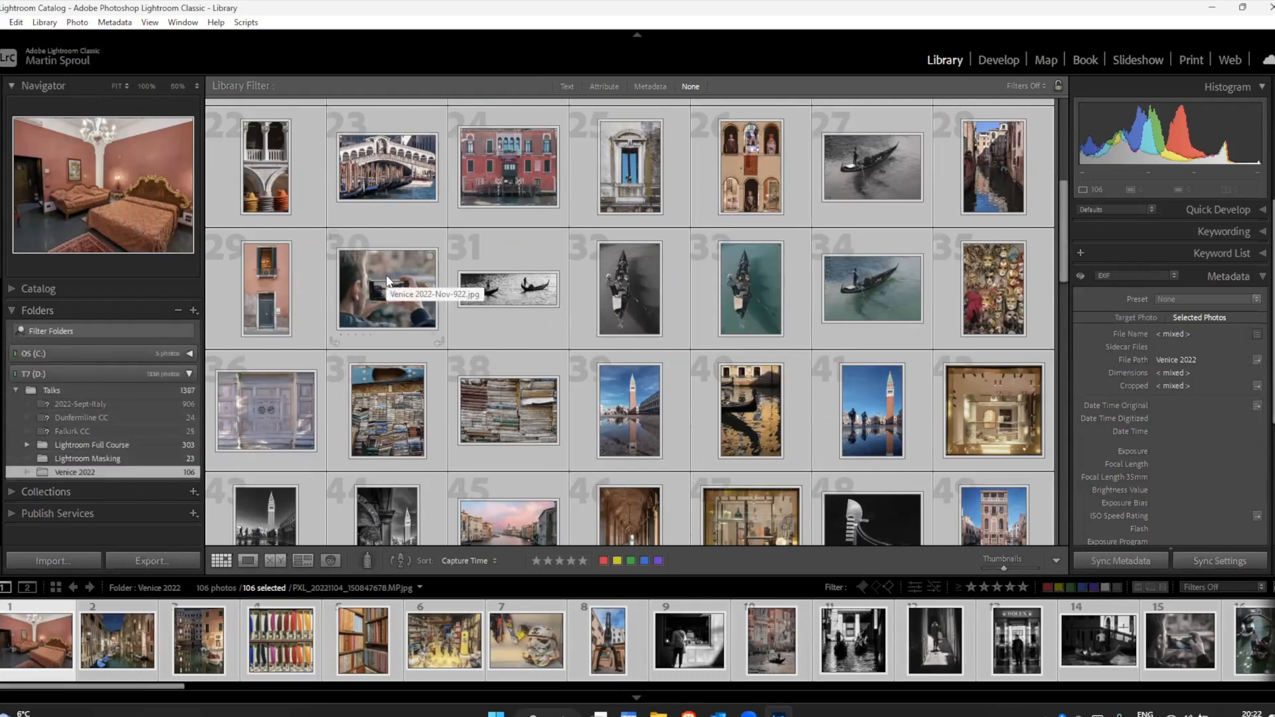
key("b")
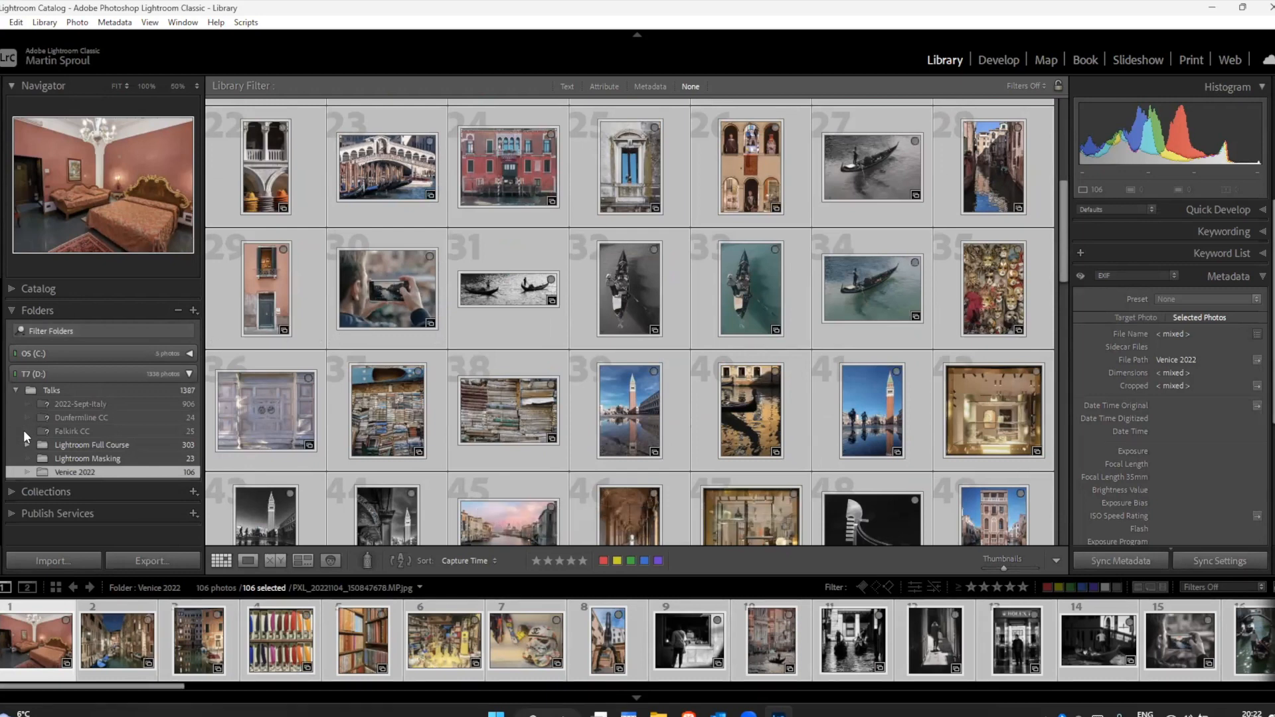
Step: Open the Venice 2022 collection and remove its first five photos: the poppy, landscape, archway, leaf and bridge
left_click(11, 491)
left_click(128, 467)
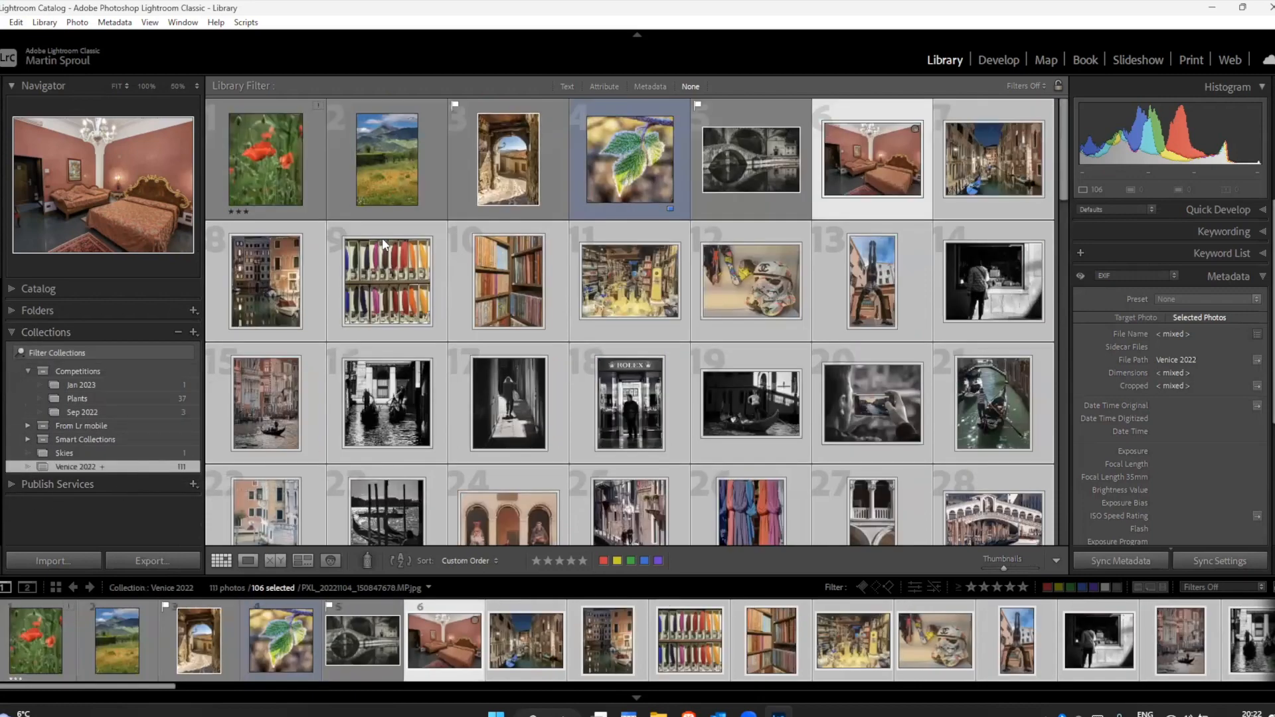
left_click(272, 161)
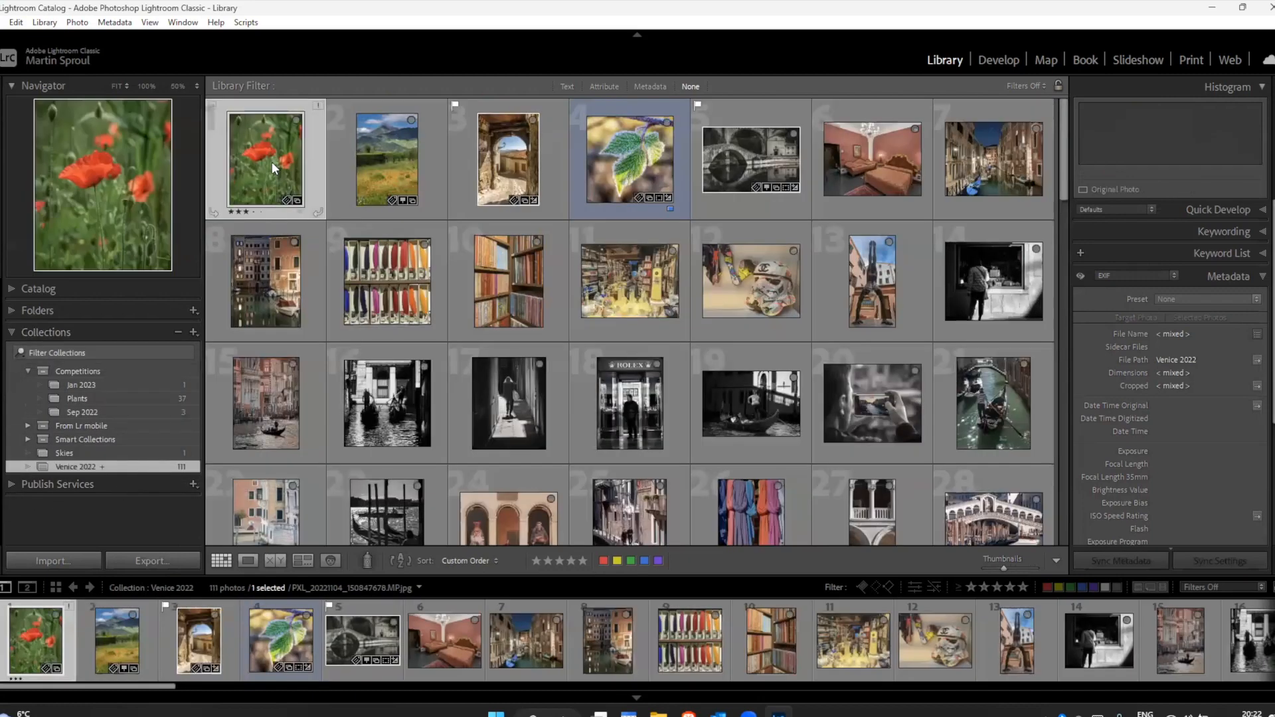
left_click(766, 157, "shift")
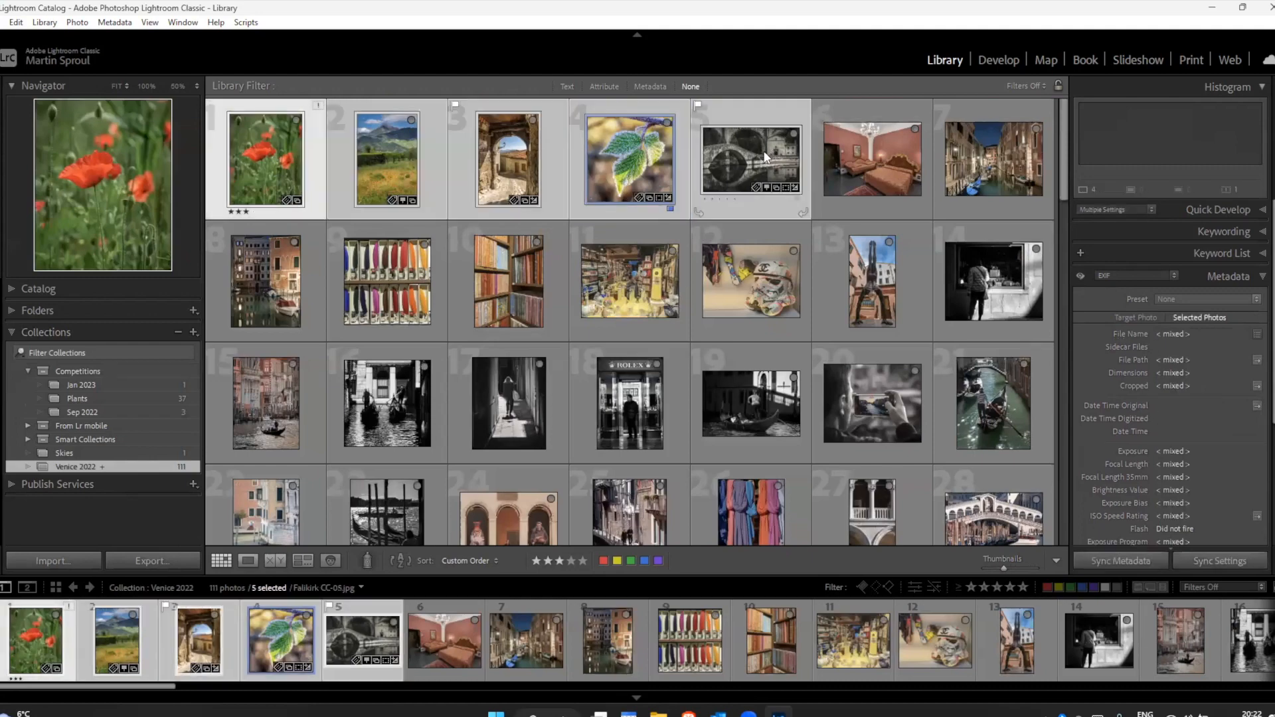
key("b")
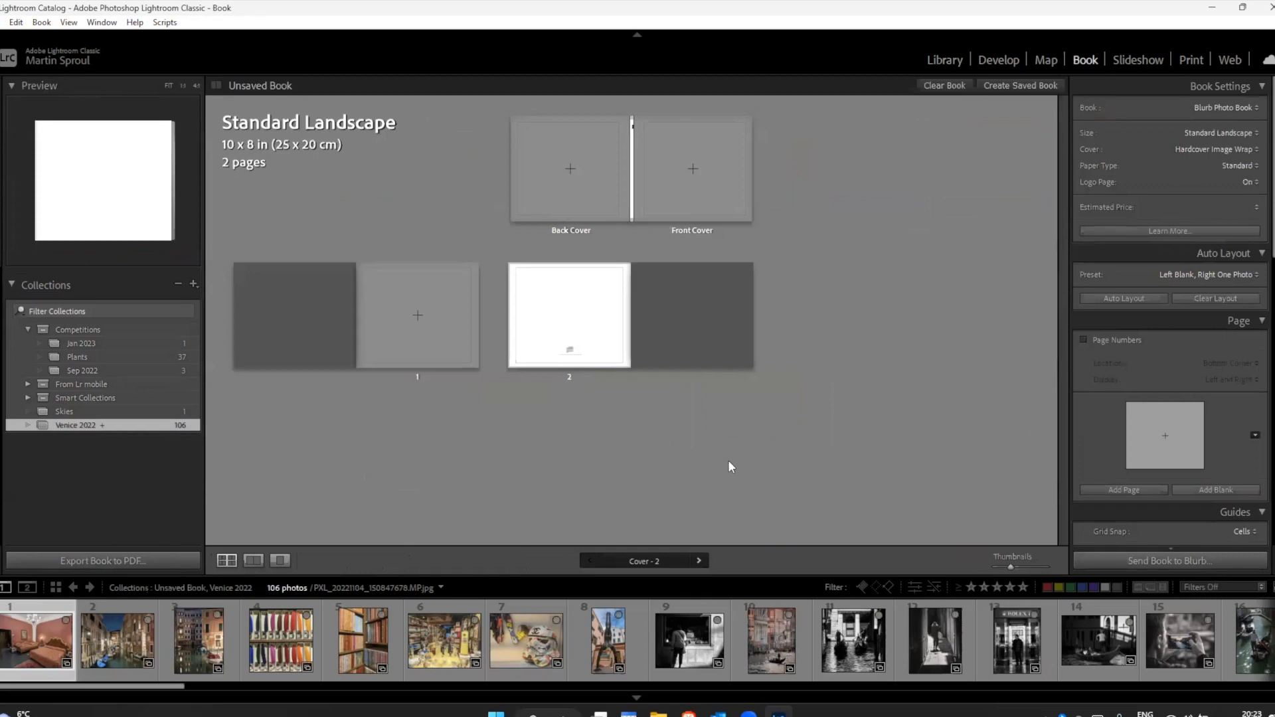
Step: Fill the book using Auto Layout with the Left Blank, Right One Photo preset, and clear the layout again
left_click(35, 283)
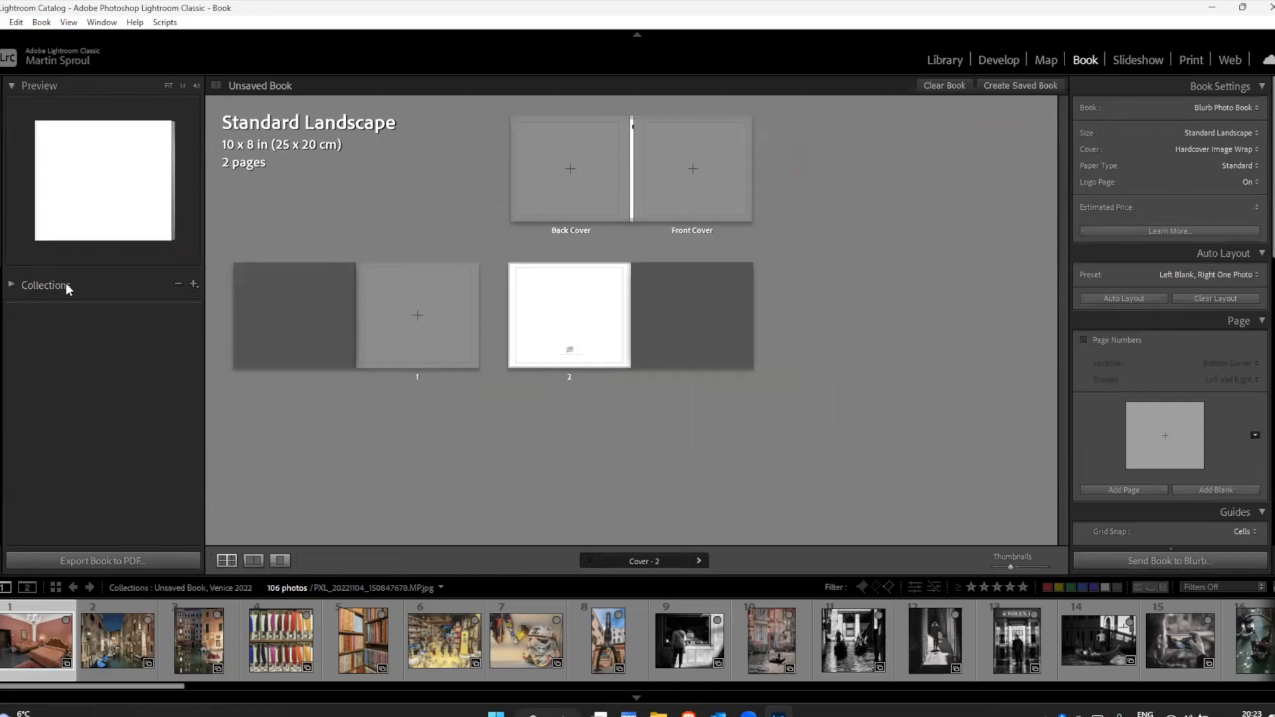
left_click(12, 285)
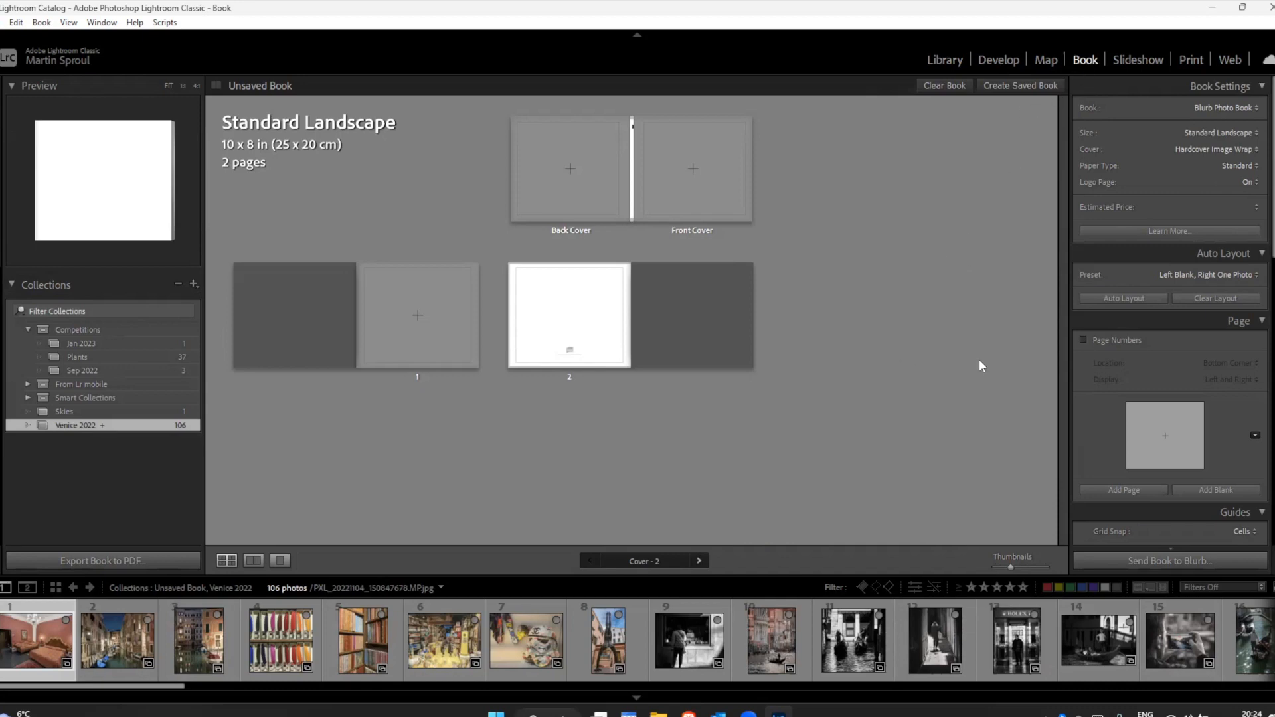
left_click(1106, 297)
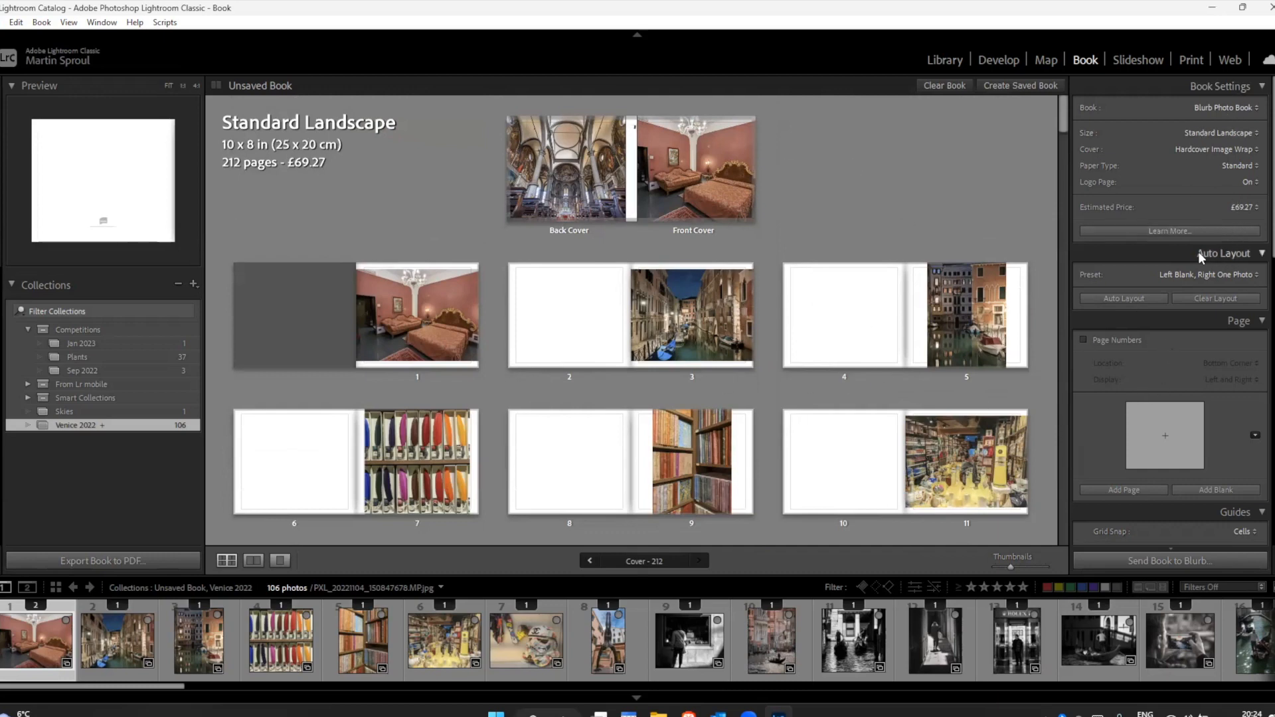
left_click(1205, 300)
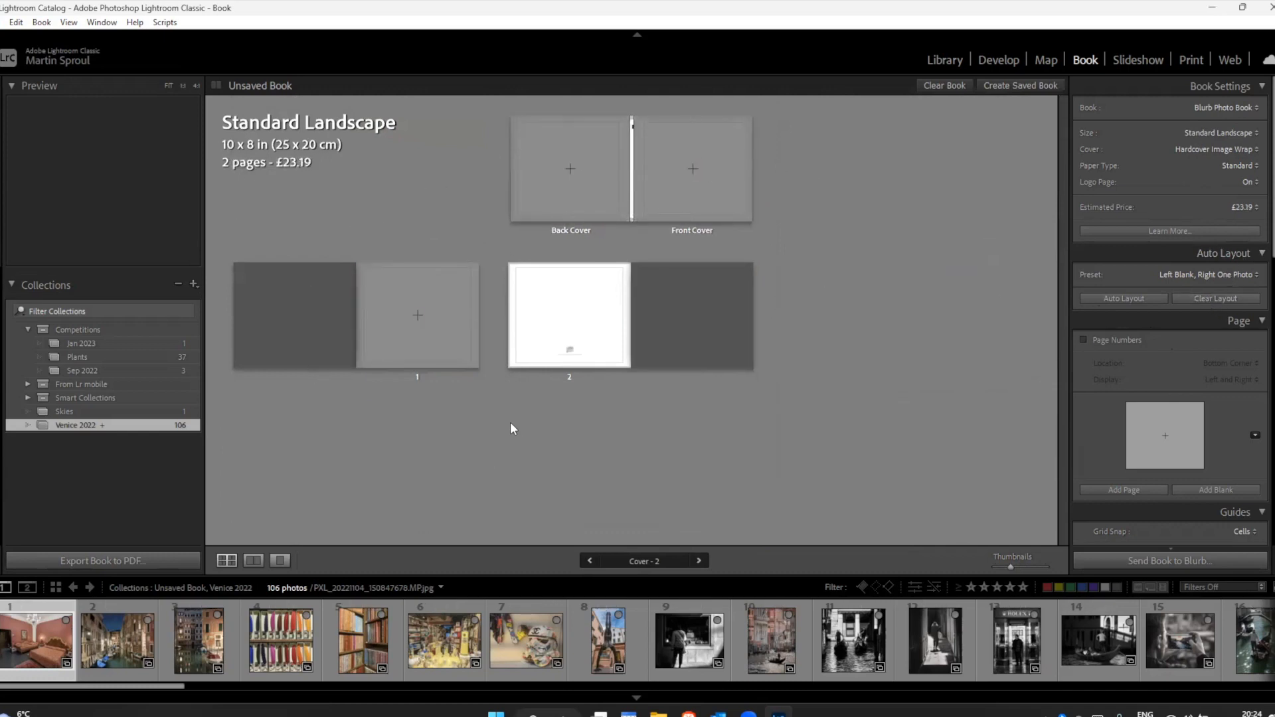
Step: Open the Book Preferences, toggle starting new books by autofilling on and off again, and close them
left_click(43, 25)
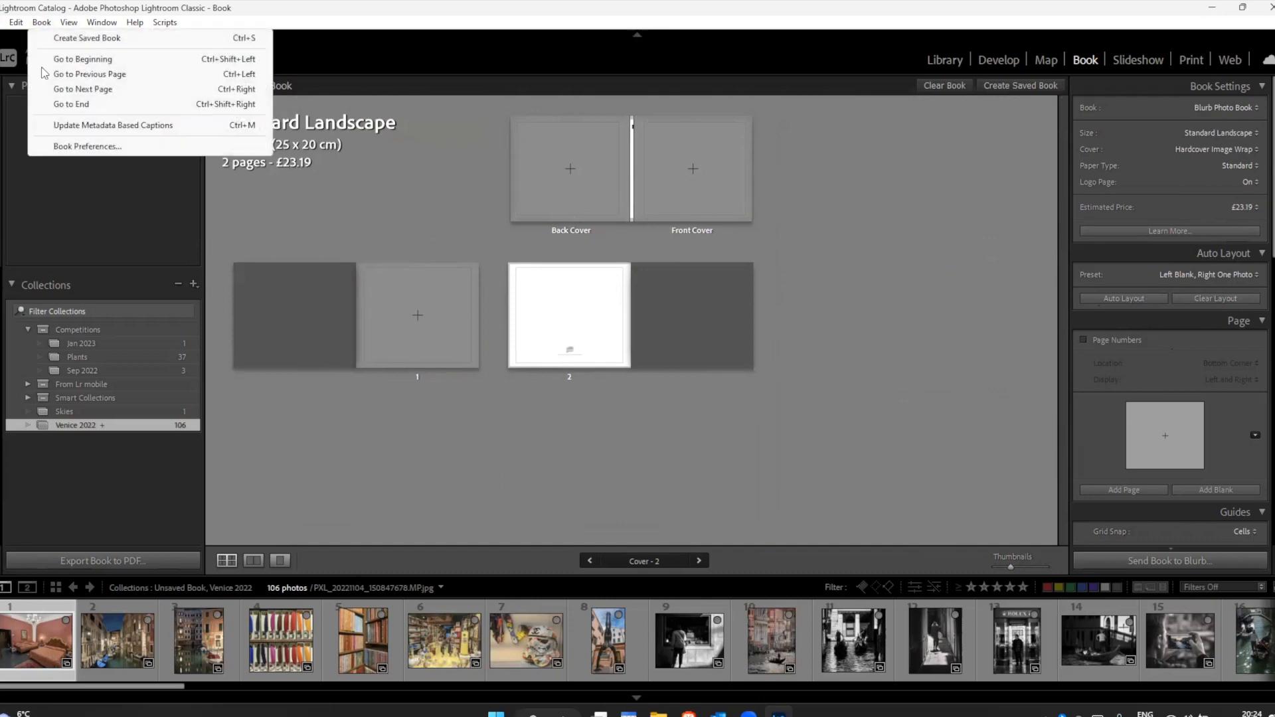
left_click(85, 146)
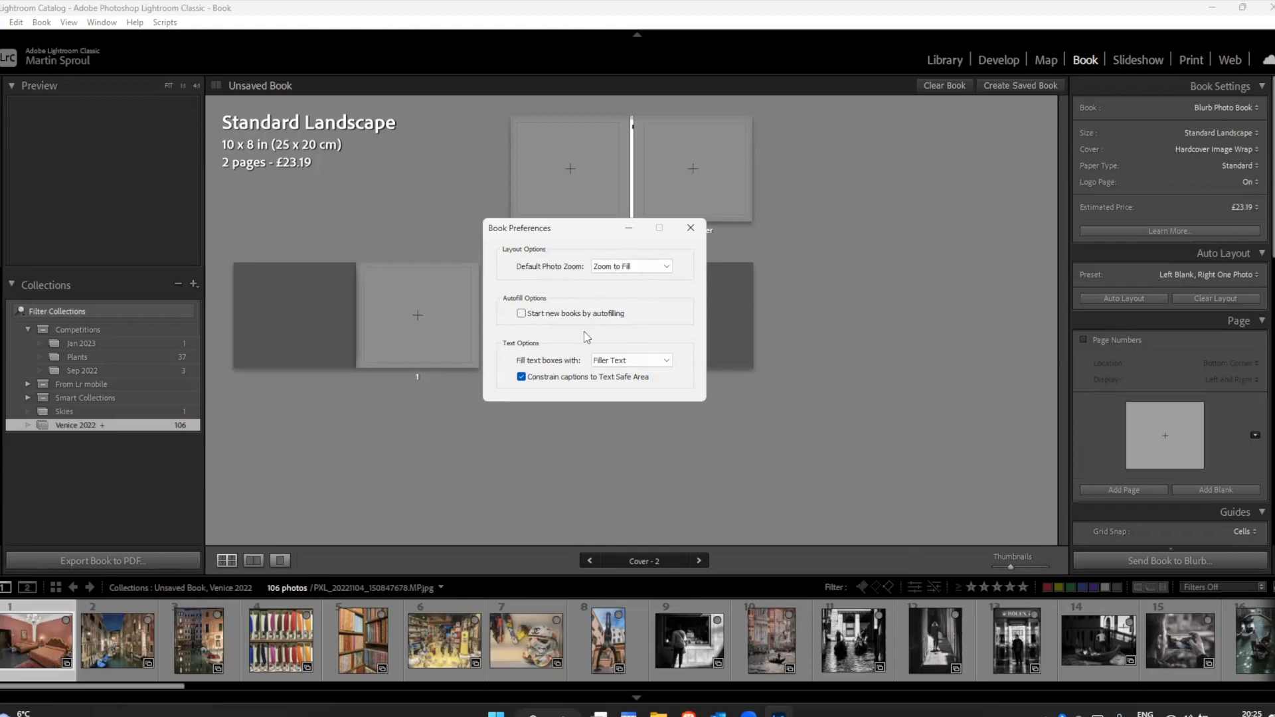
left_click(529, 319)
left_click(521, 313)
left_click(691, 230)
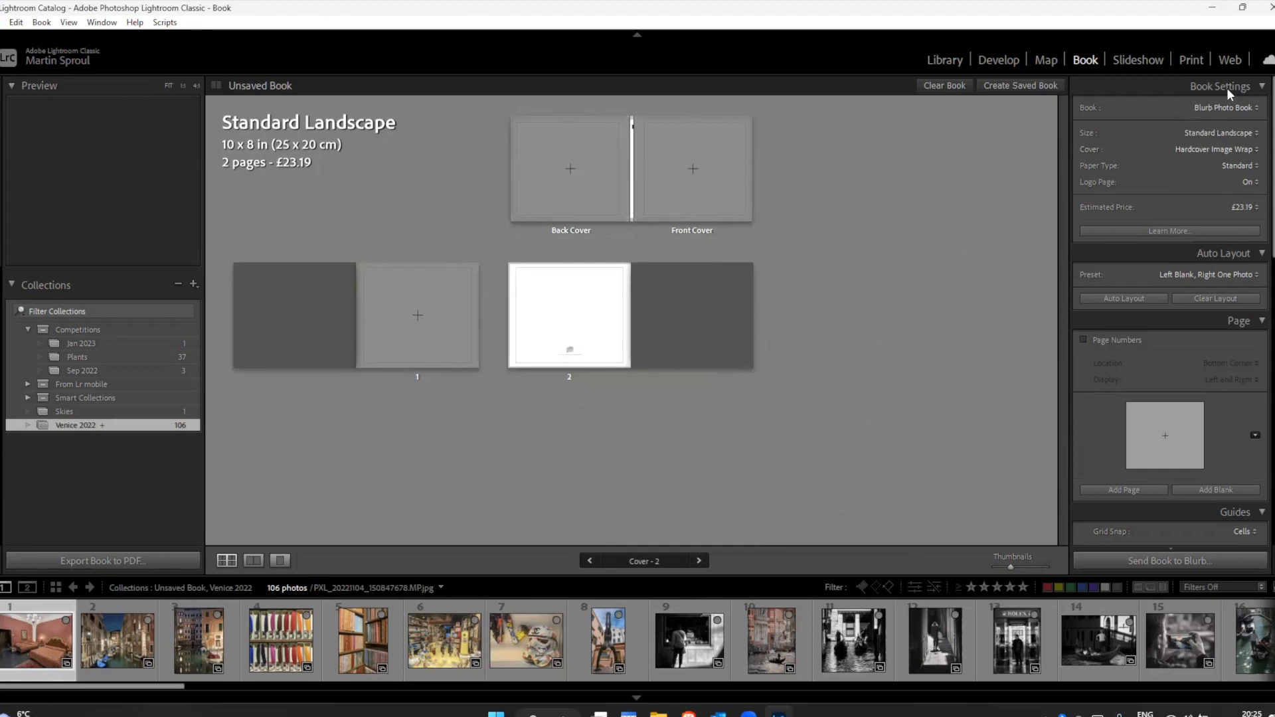
Step: Turn on Solo Mode for the book settings panels and keep Blurb Photo Book as the book type
right_click(1161, 85)
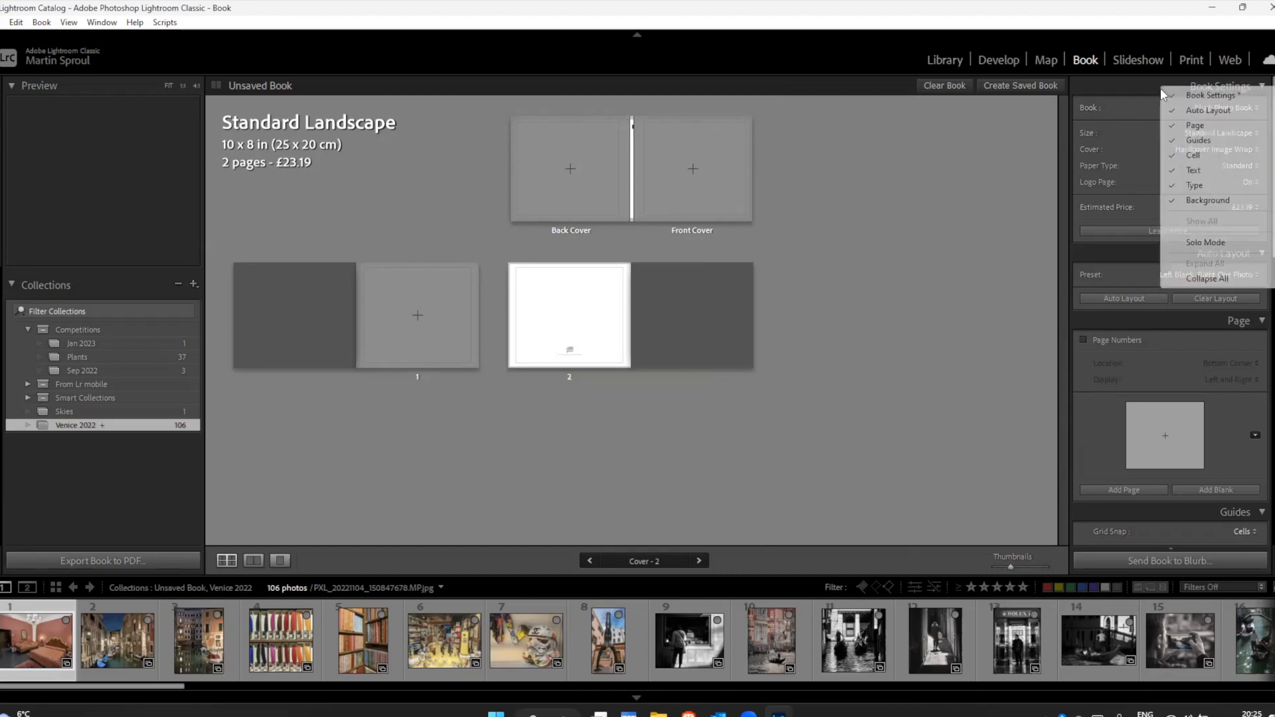
left_click(1170, 241)
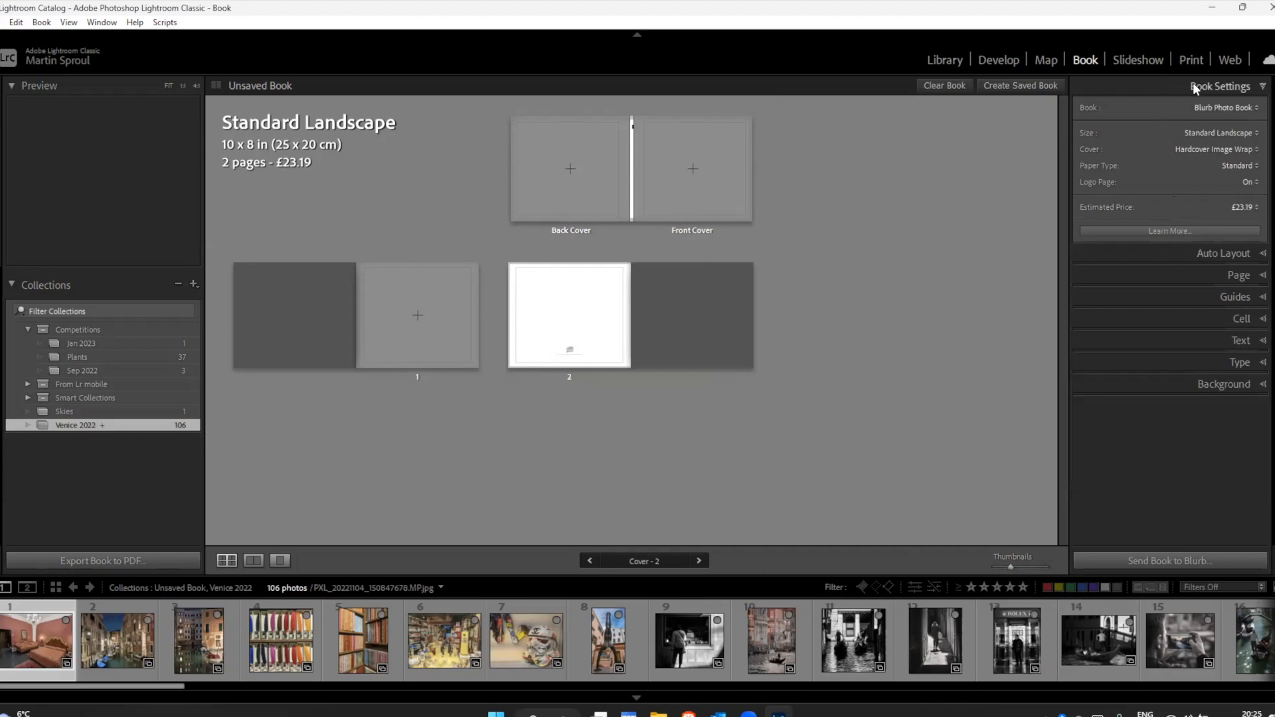
left_click(1241, 110)
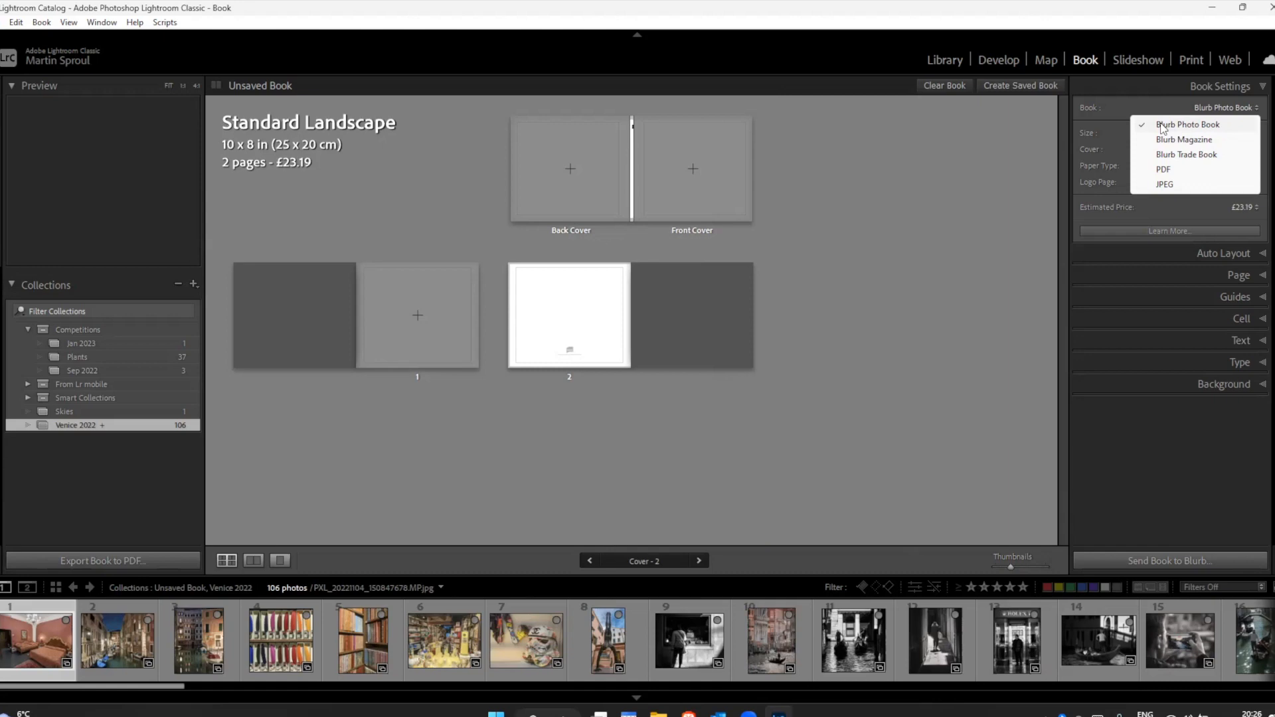
left_click(1162, 129)
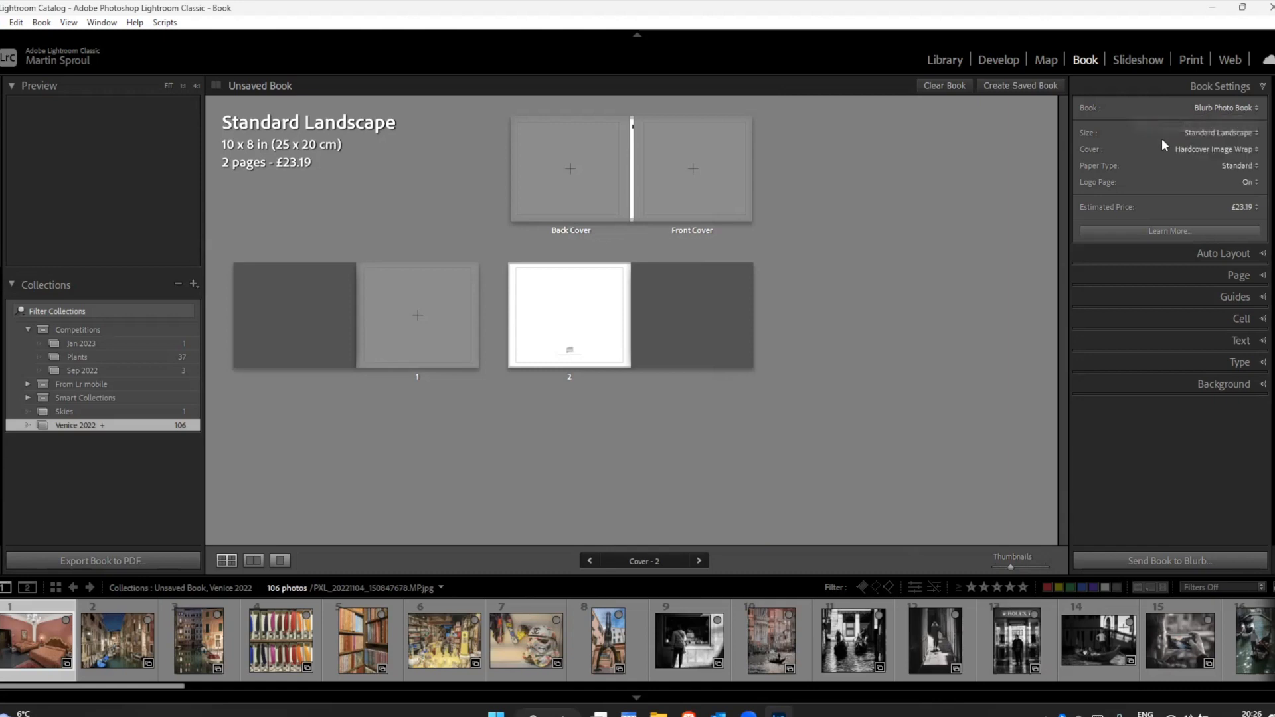
left_click(1231, 106)
left_click(1195, 123)
Step: Change the book size to Large Landscape, 13 x 11 in, and accept the relayout
left_click(1234, 137)
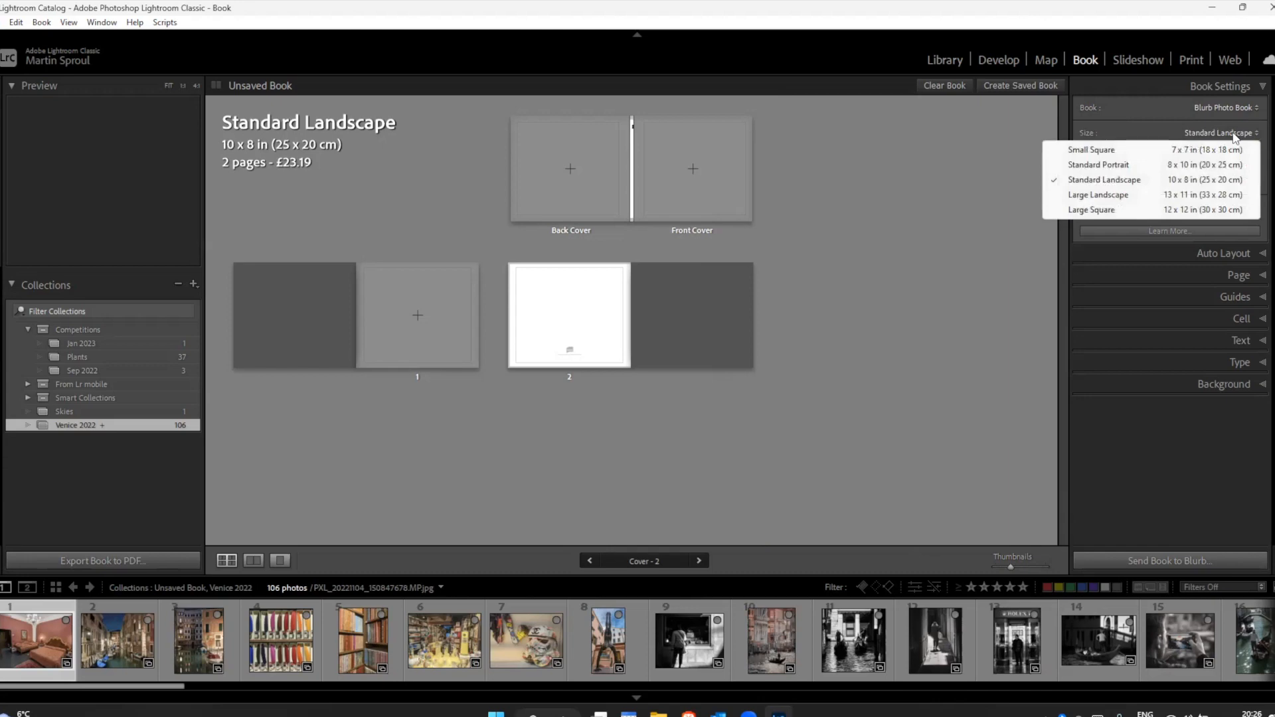
left_click(1108, 194)
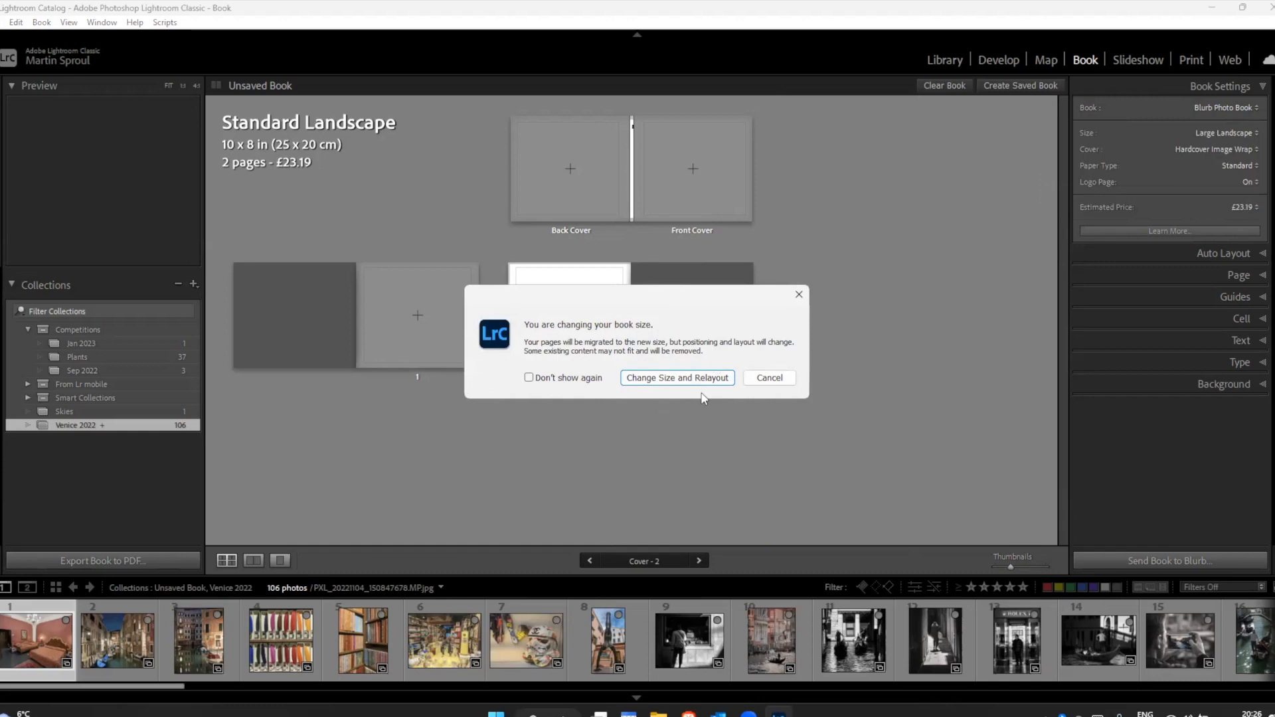
left_click(658, 378)
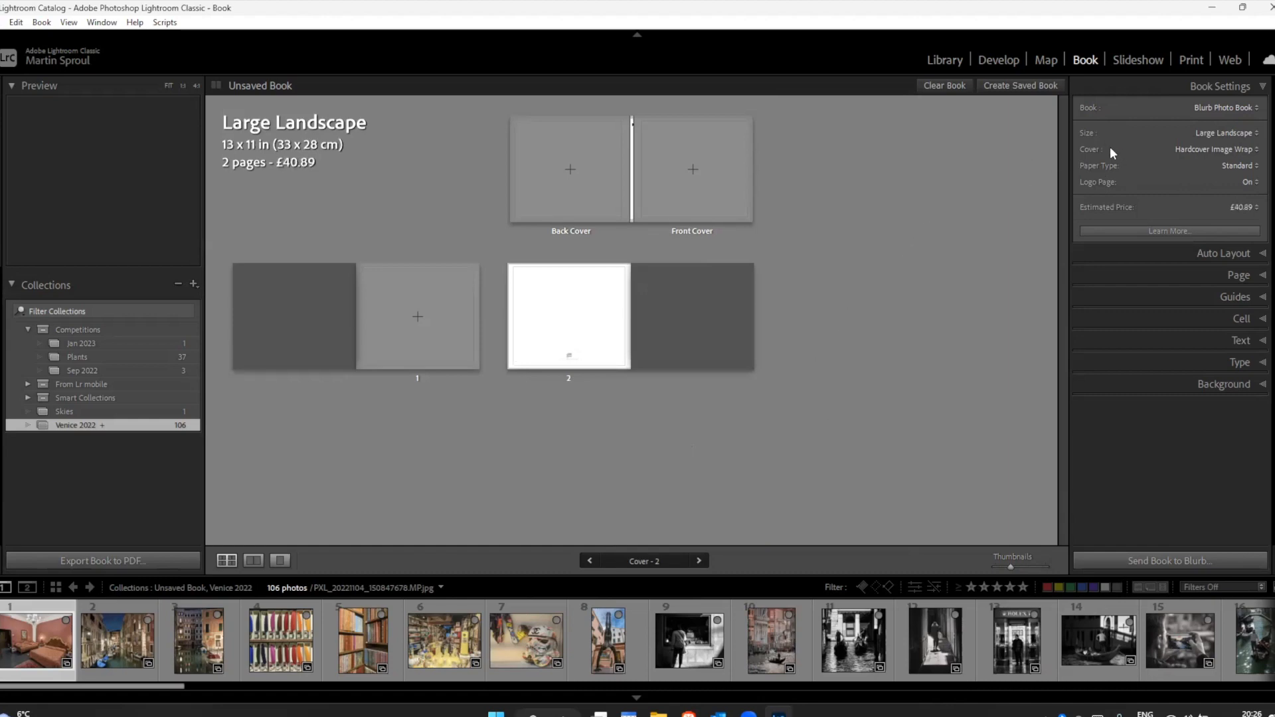
Step: Try the Hardcover Dust Jacket cover twice to compare it, returning to Hardcover Image Wrap each time
left_click(1197, 149)
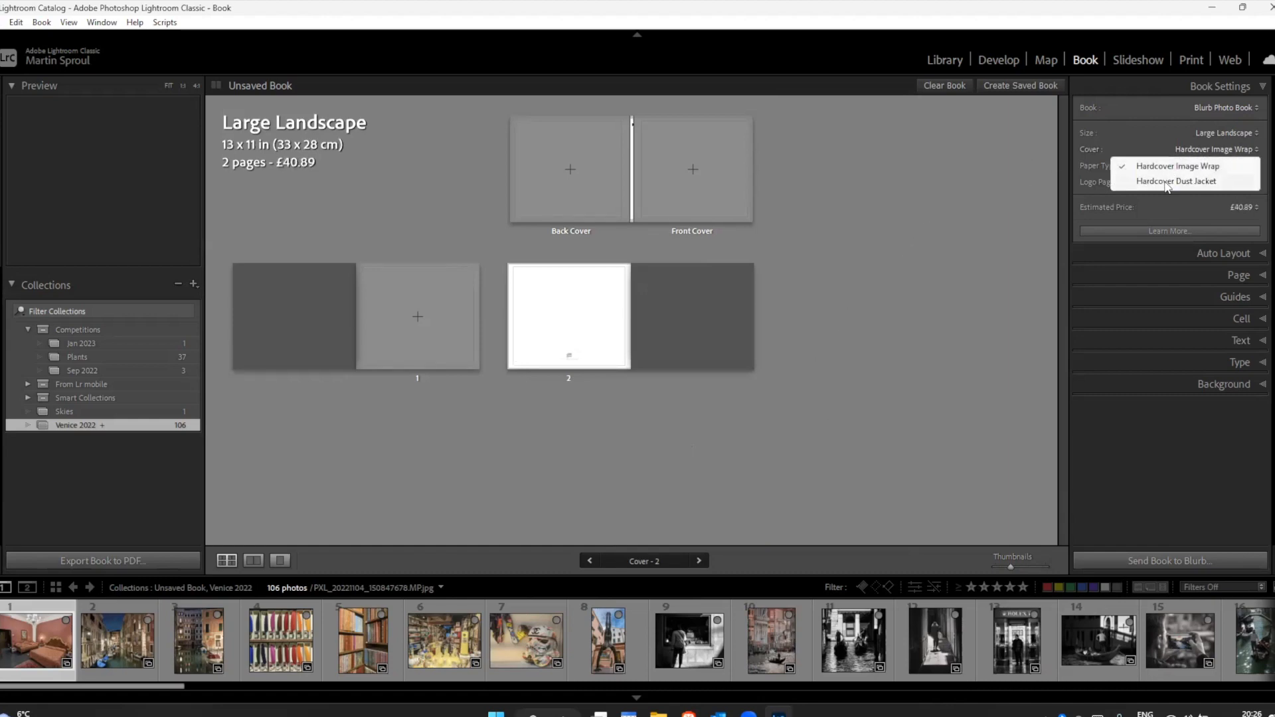
left_click(1165, 179)
left_click(1199, 149)
left_click(1175, 166)
left_click(1188, 149)
left_click(1176, 184)
left_click(1204, 149)
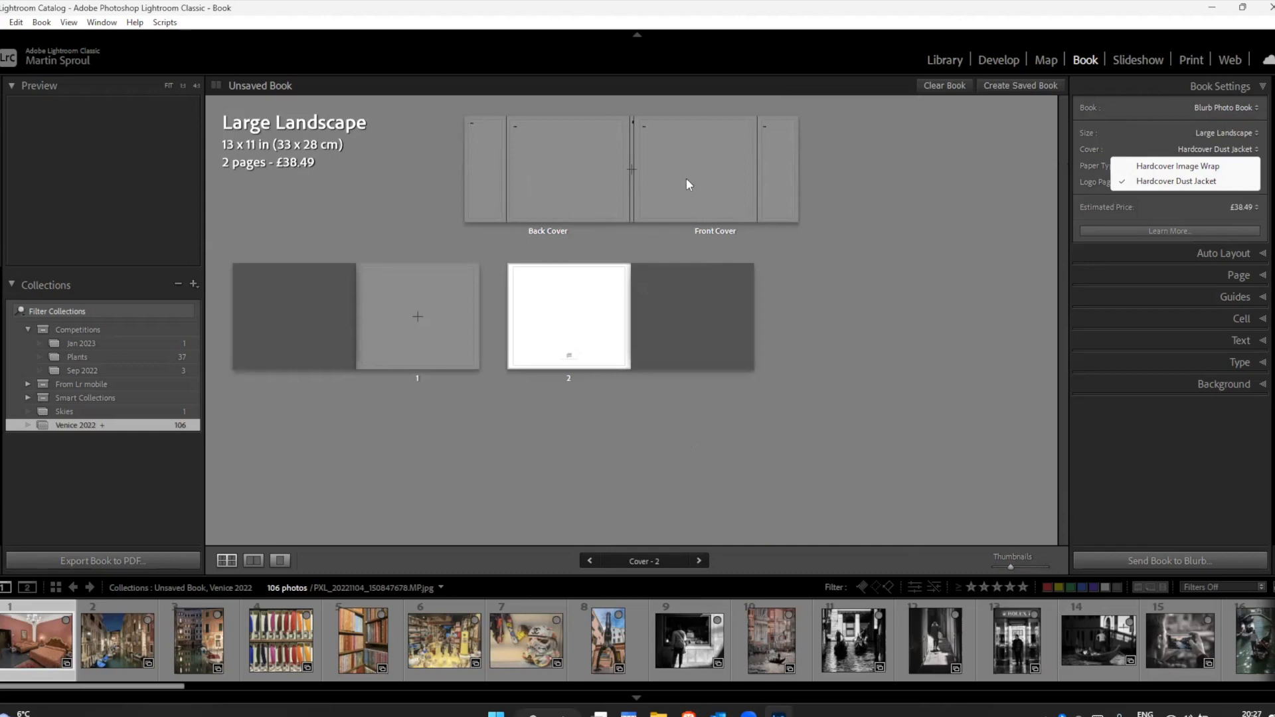
left_click(1156, 167)
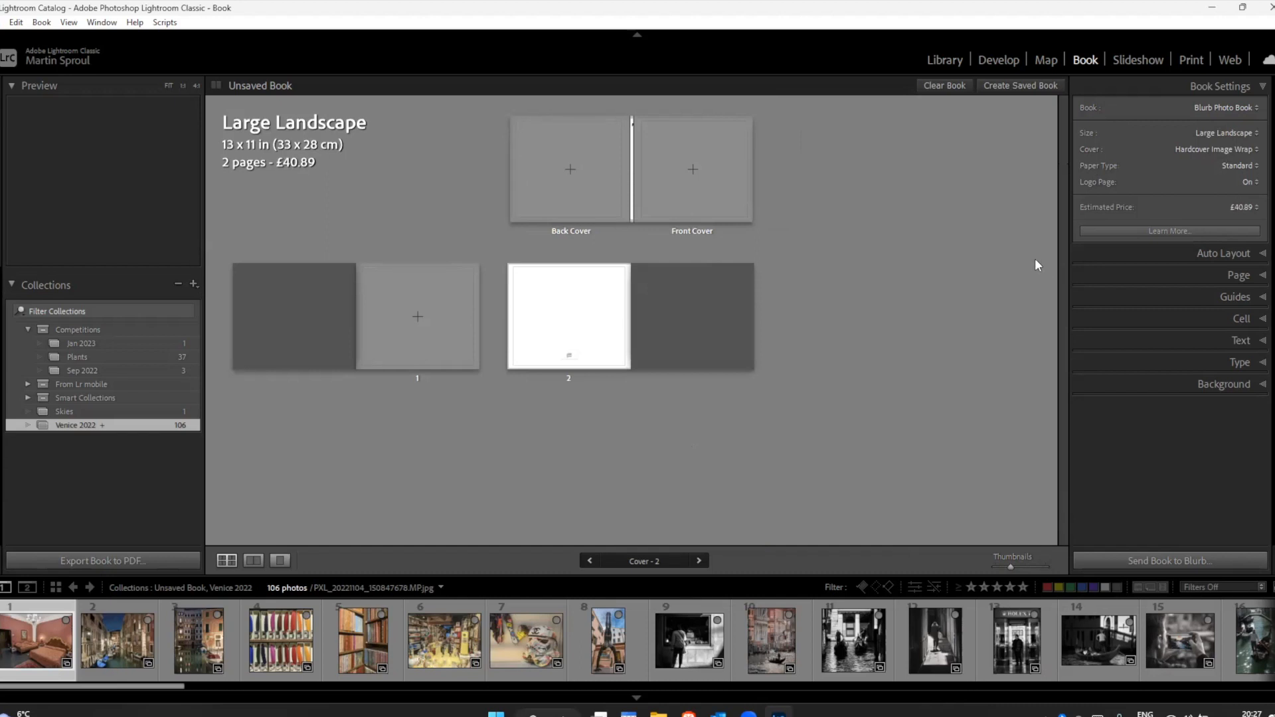
Step: Try ProLine Pearl Photo as the paper type and switch back to Standard paper
left_click(1230, 167)
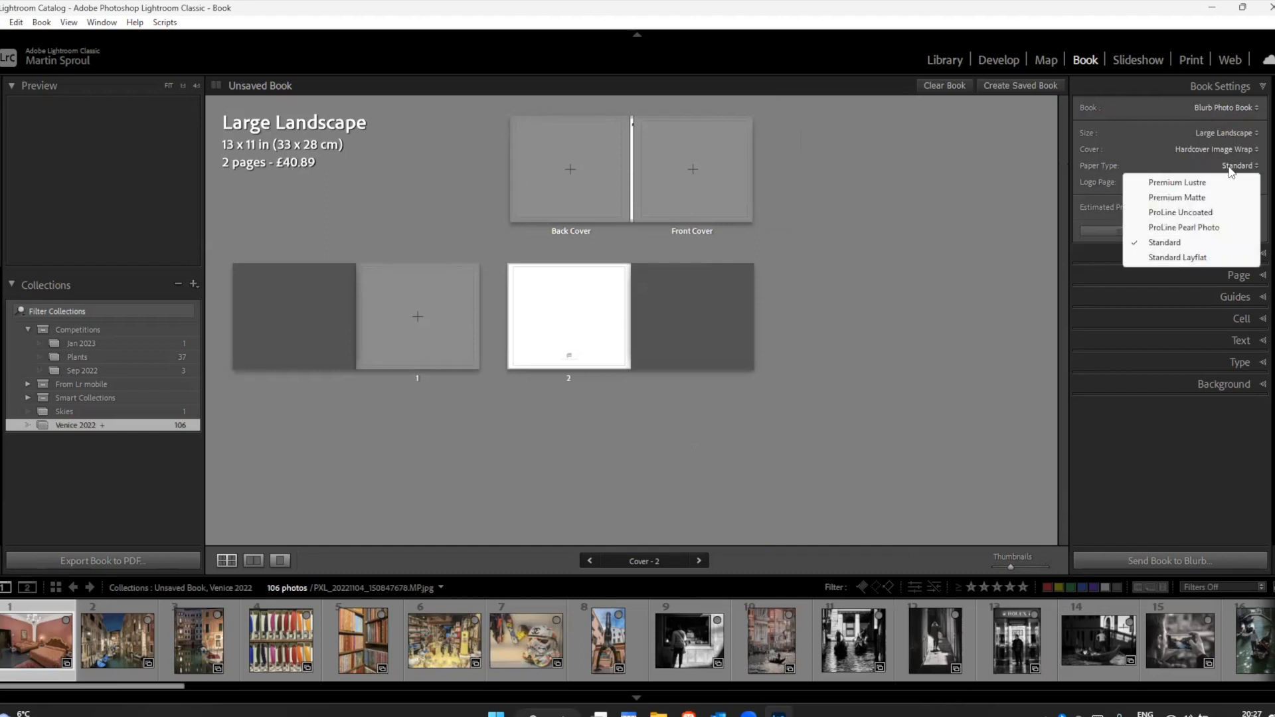
left_click(1163, 228)
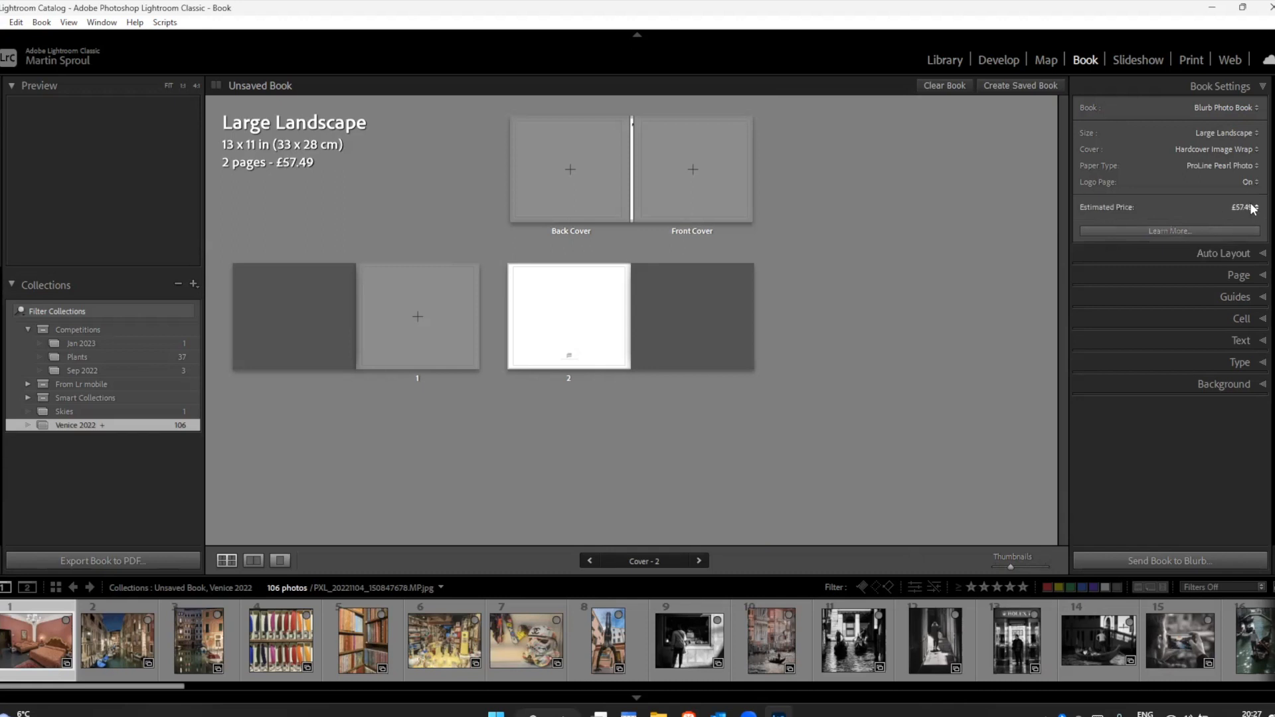
left_click(1229, 164)
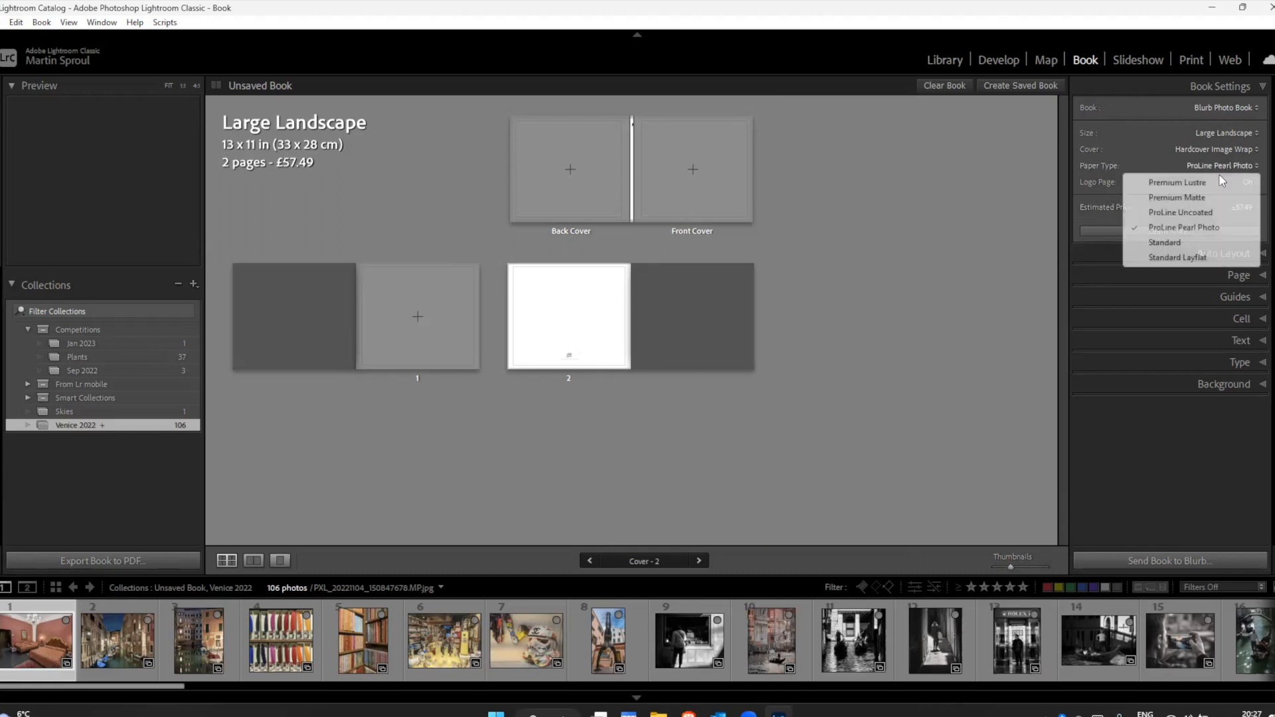
left_click(1163, 242)
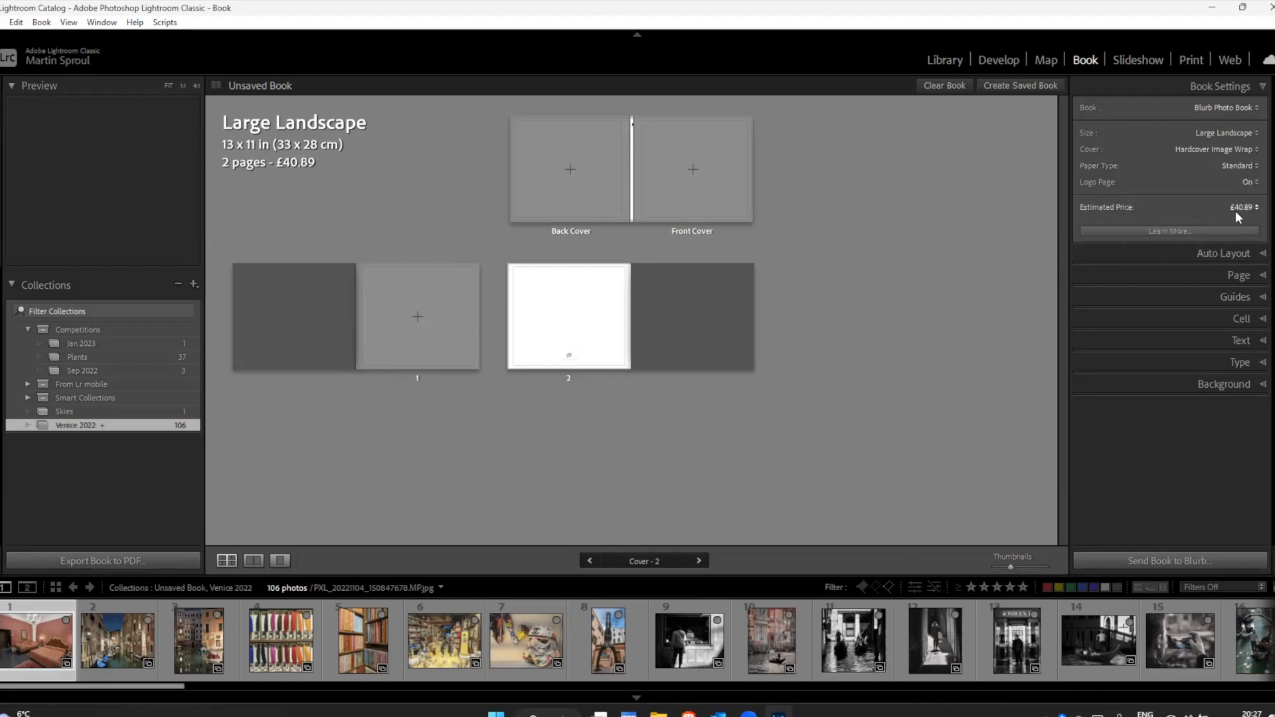
Step: Check the cover and size options without changing them, and set the paper type to Premium Lustre
left_click(1208, 149)
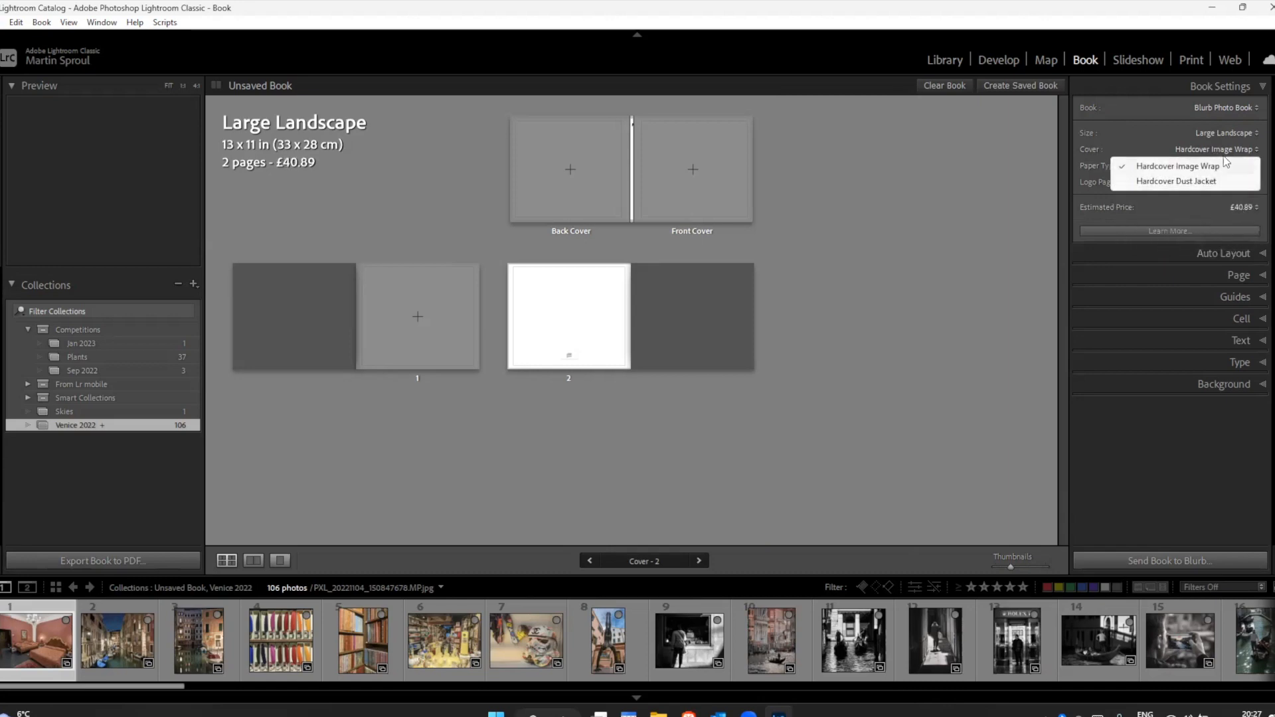
left_click(1155, 134)
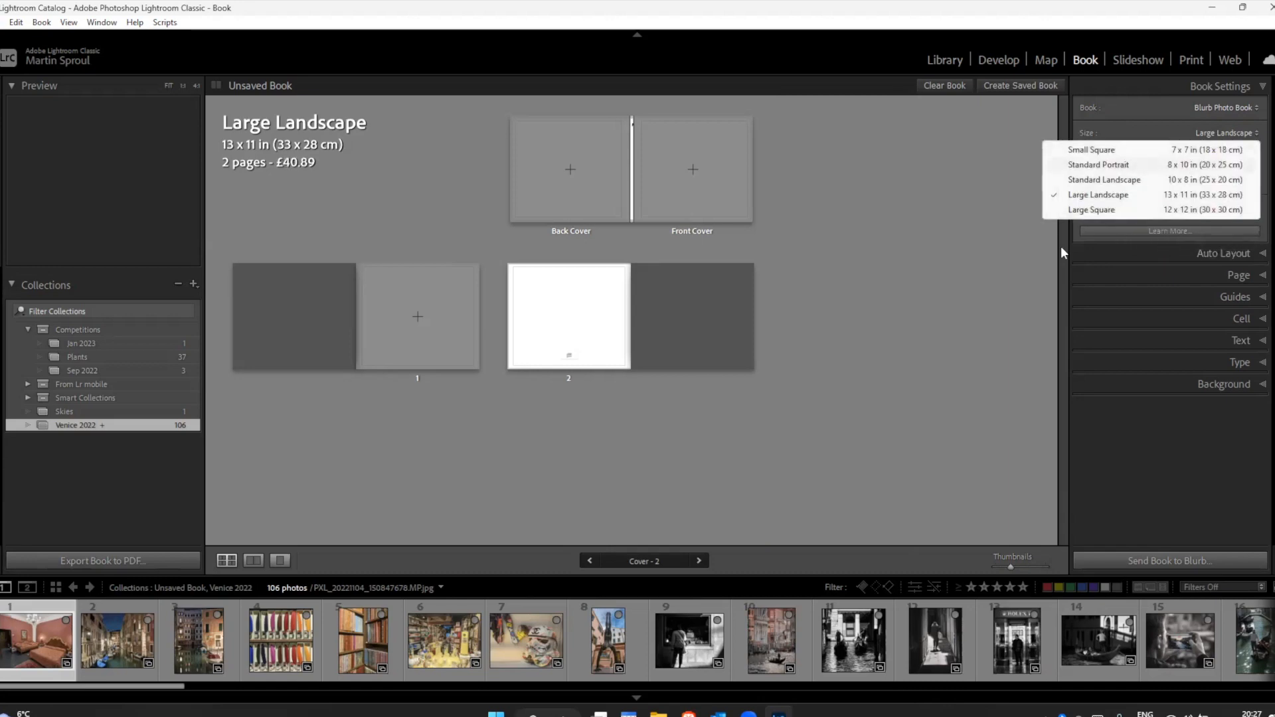
left_click(981, 267)
left_click(1238, 165)
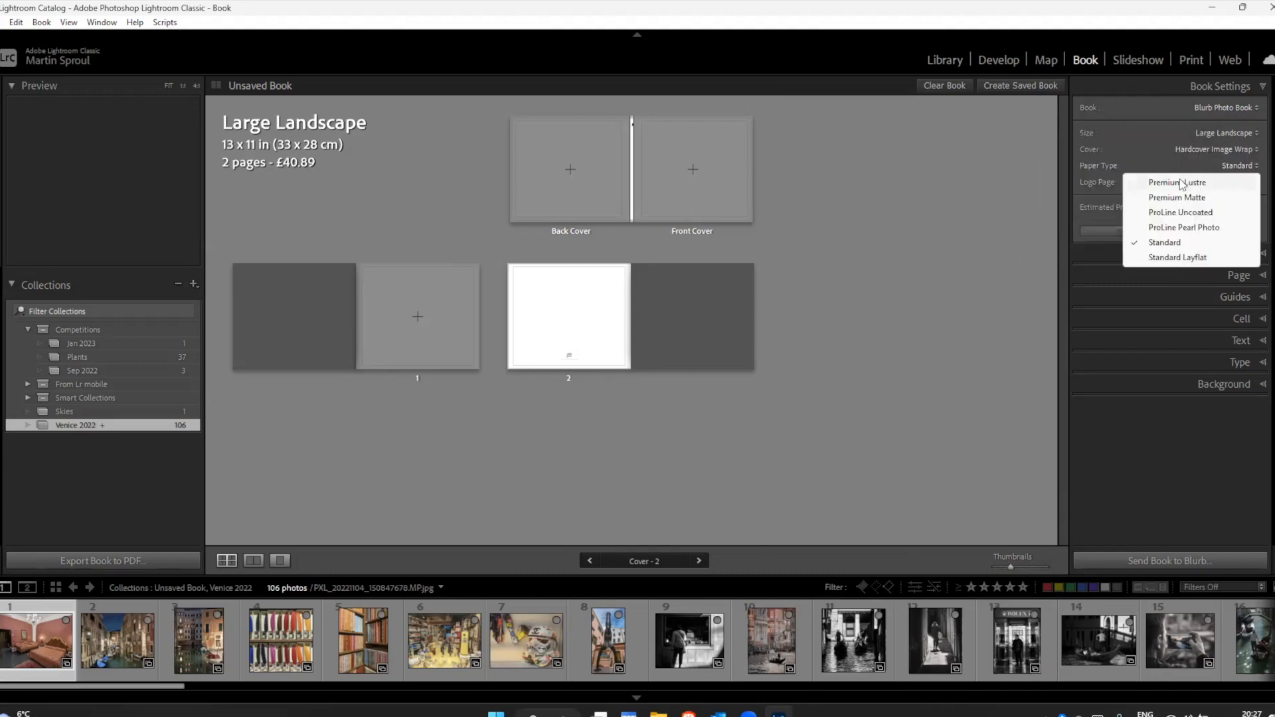
left_click(1195, 183)
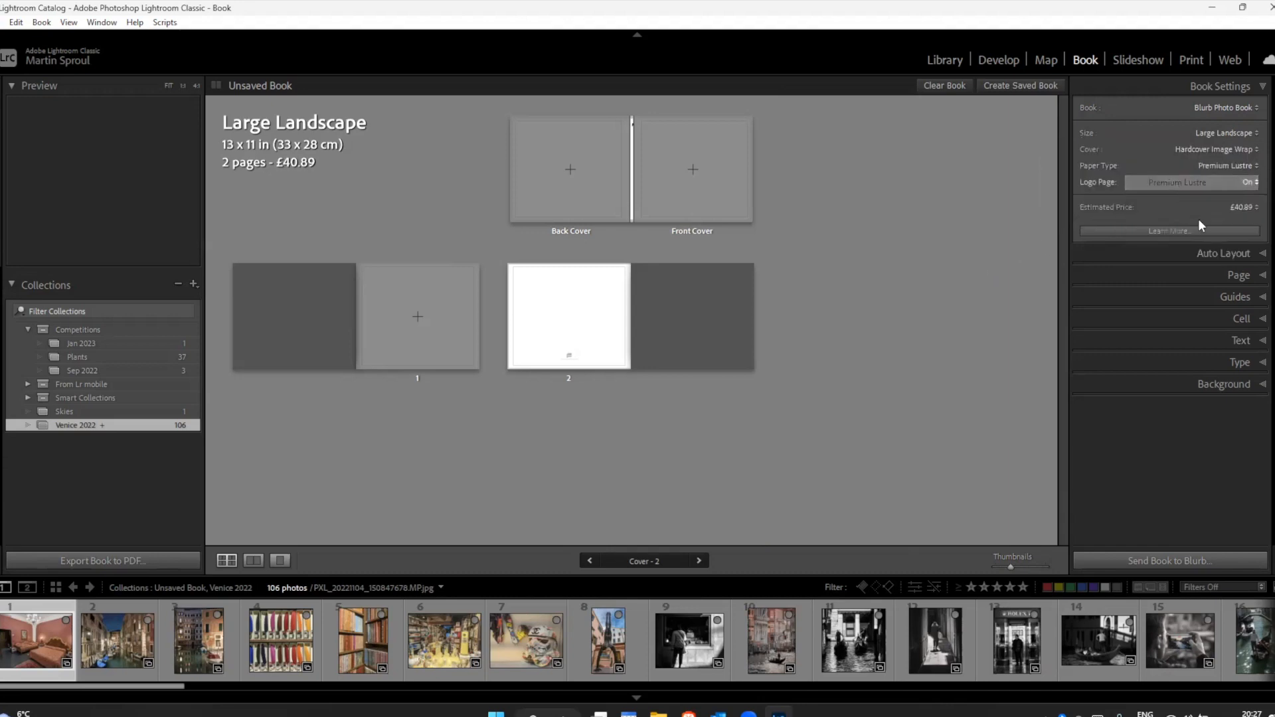
Step: Set the paper type to ProLine Pearl Photo and check the Logo Page choices without changing them
left_click(1231, 163)
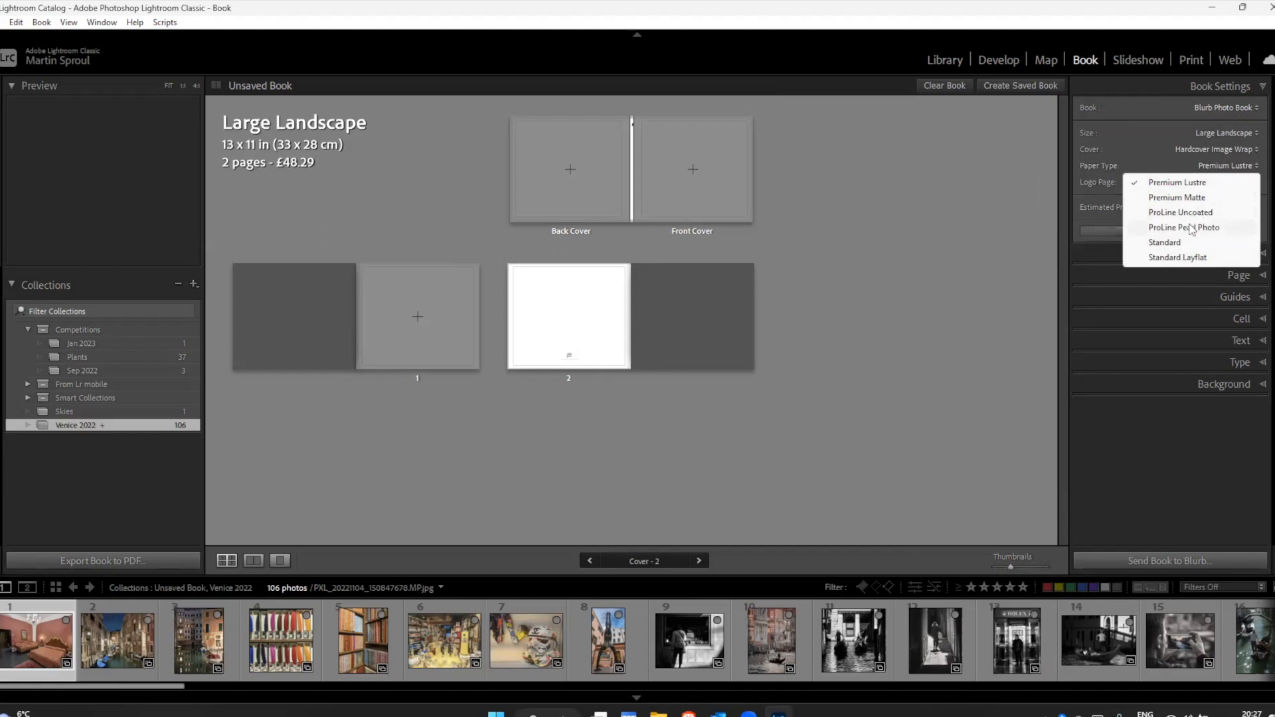
left_click(1187, 228)
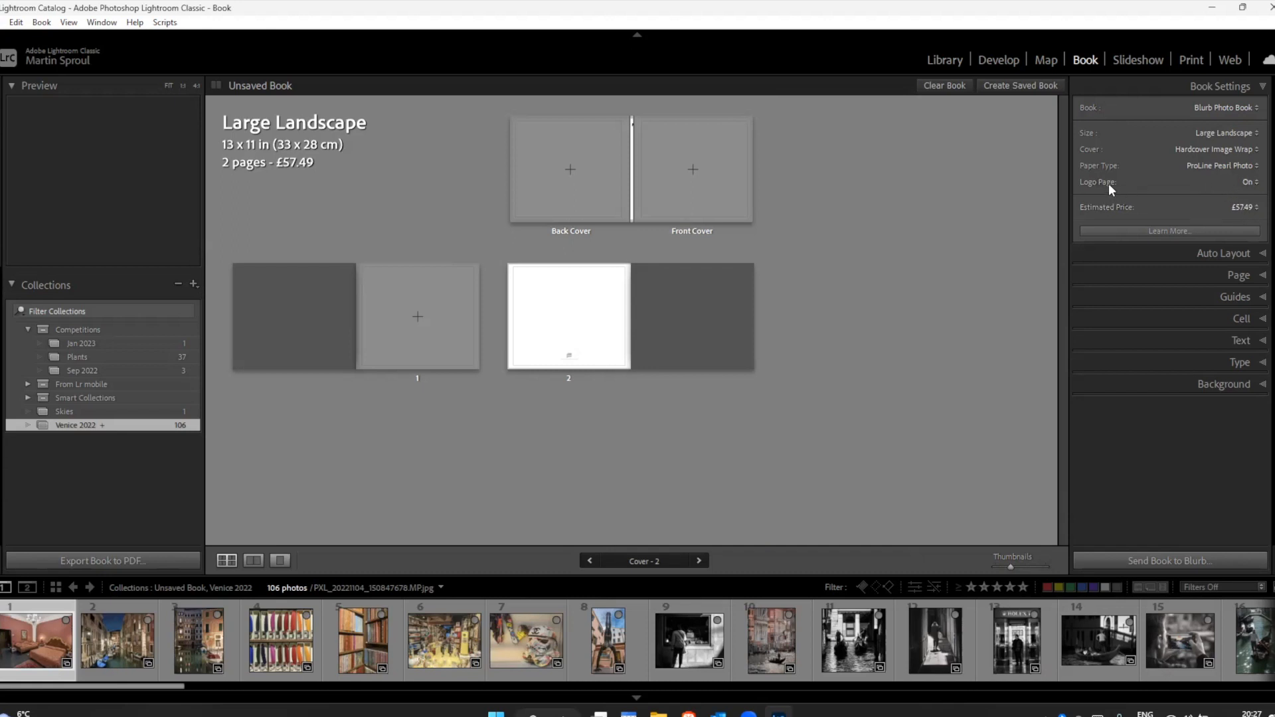
left_click(1248, 183)
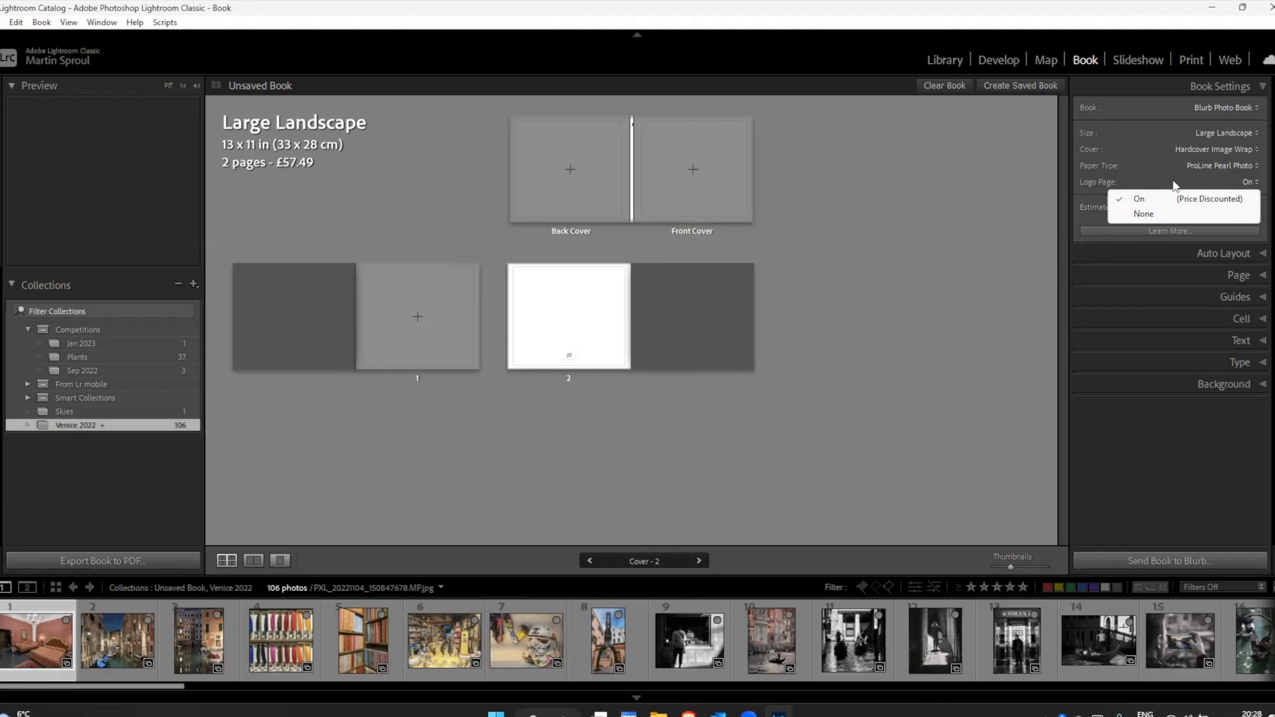
left_click(1028, 182)
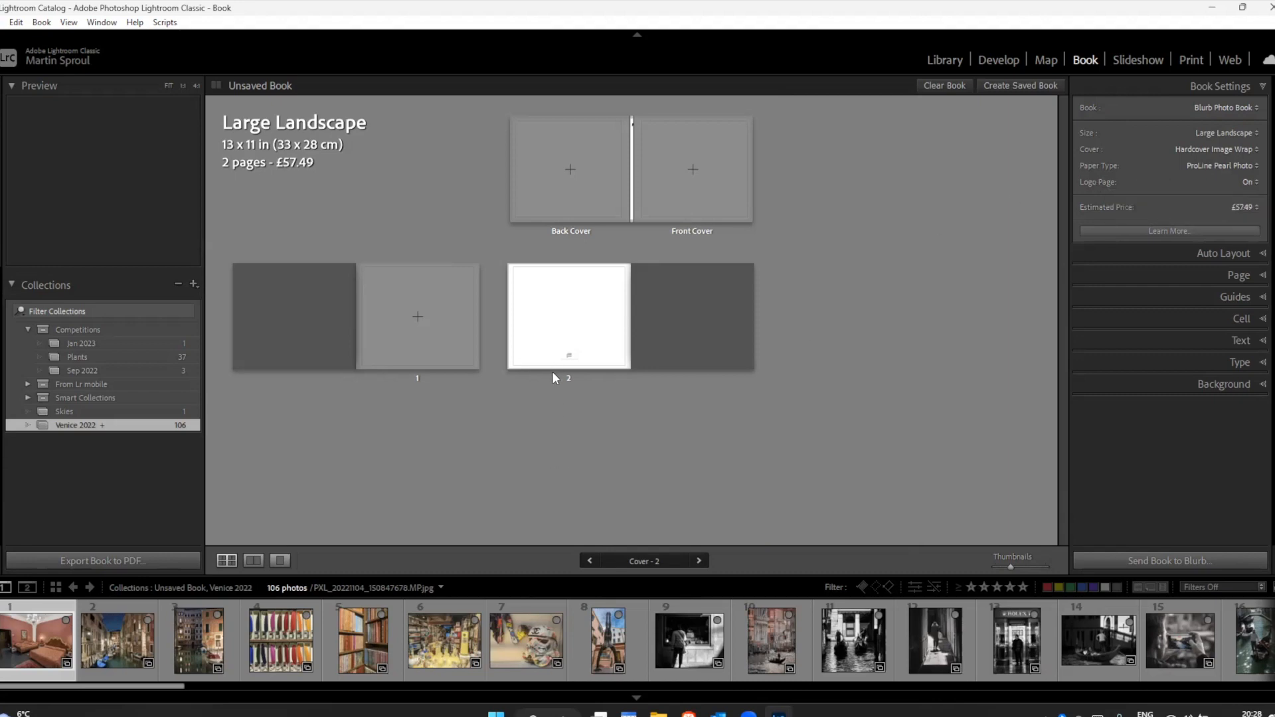
Step: View page 2 on its own to examine the Blurb logo, and check the Logo Page choices again
left_click(572, 320)
left_click(279, 559)
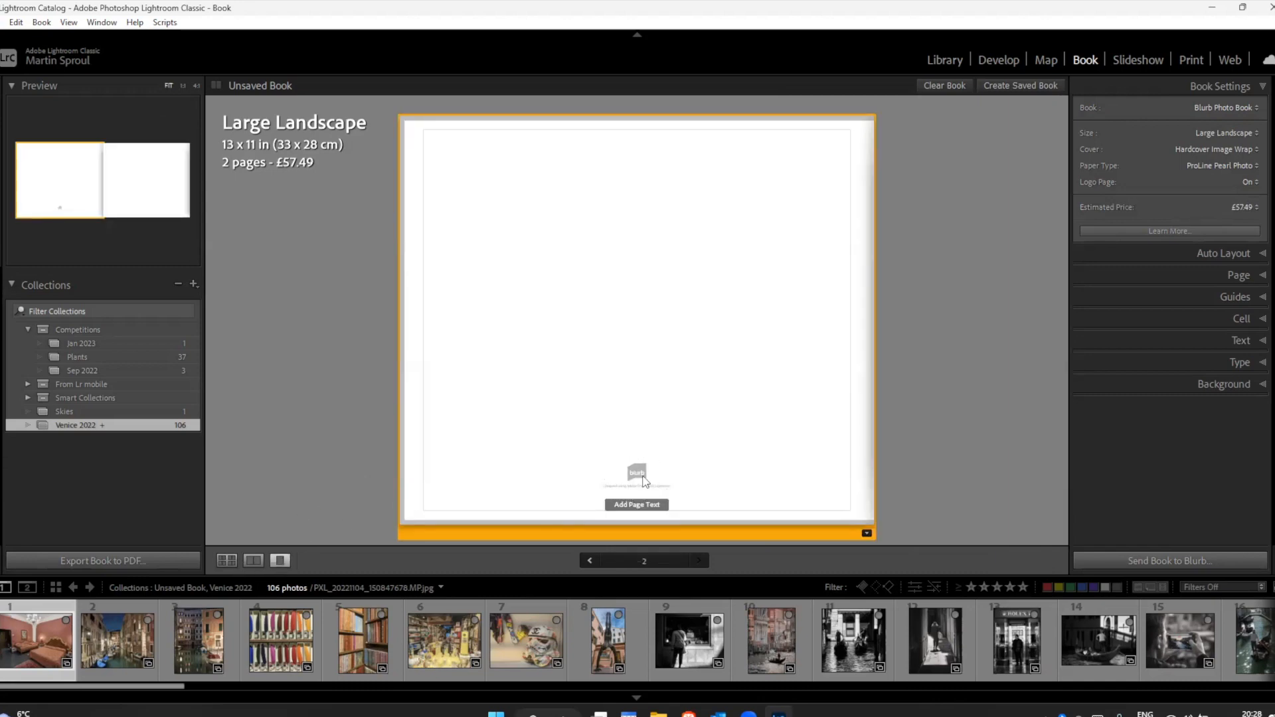
left_click(1242, 182)
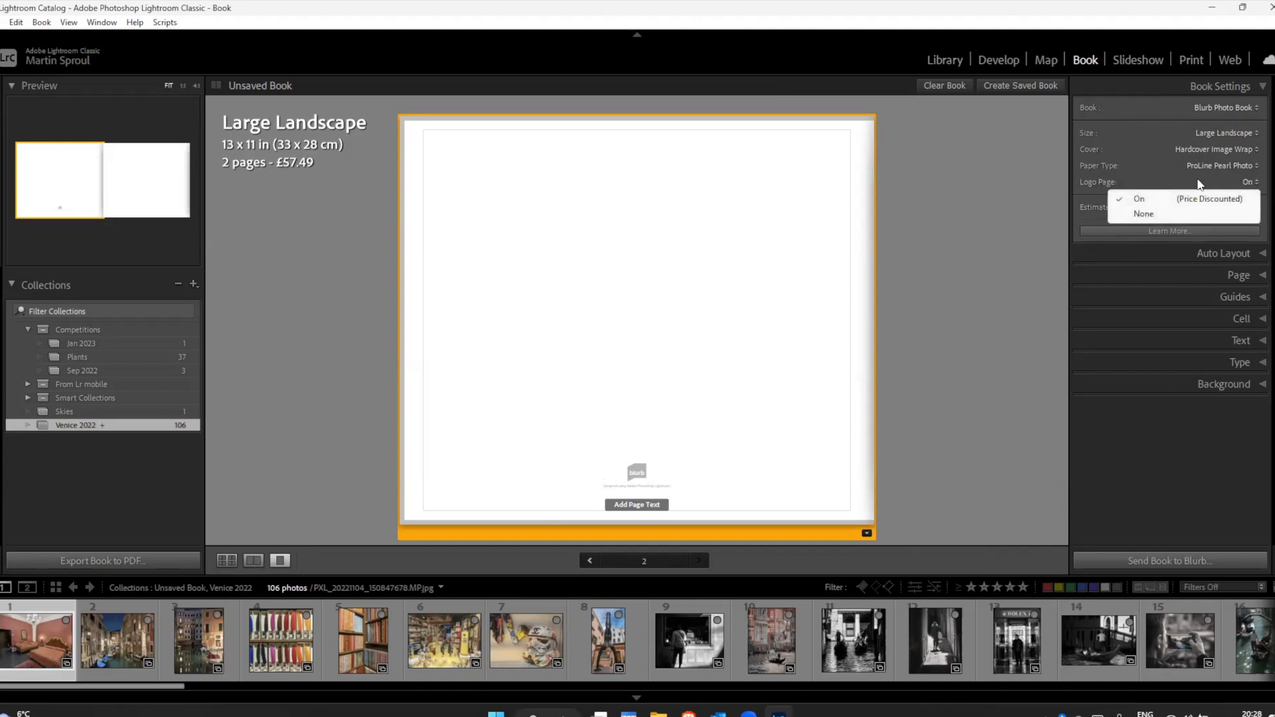
left_click(1025, 188)
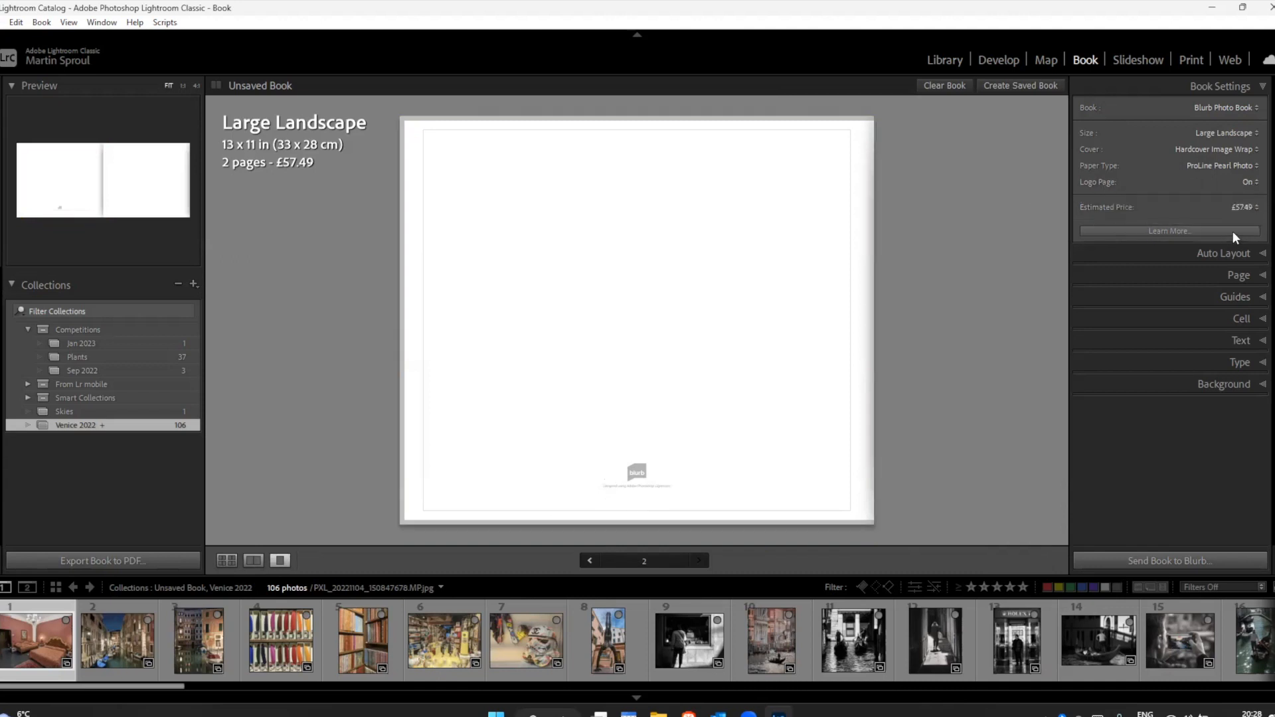
Step: Try None for the Logo Page to compare the estimated price, and switch it back to On
left_click(1236, 182)
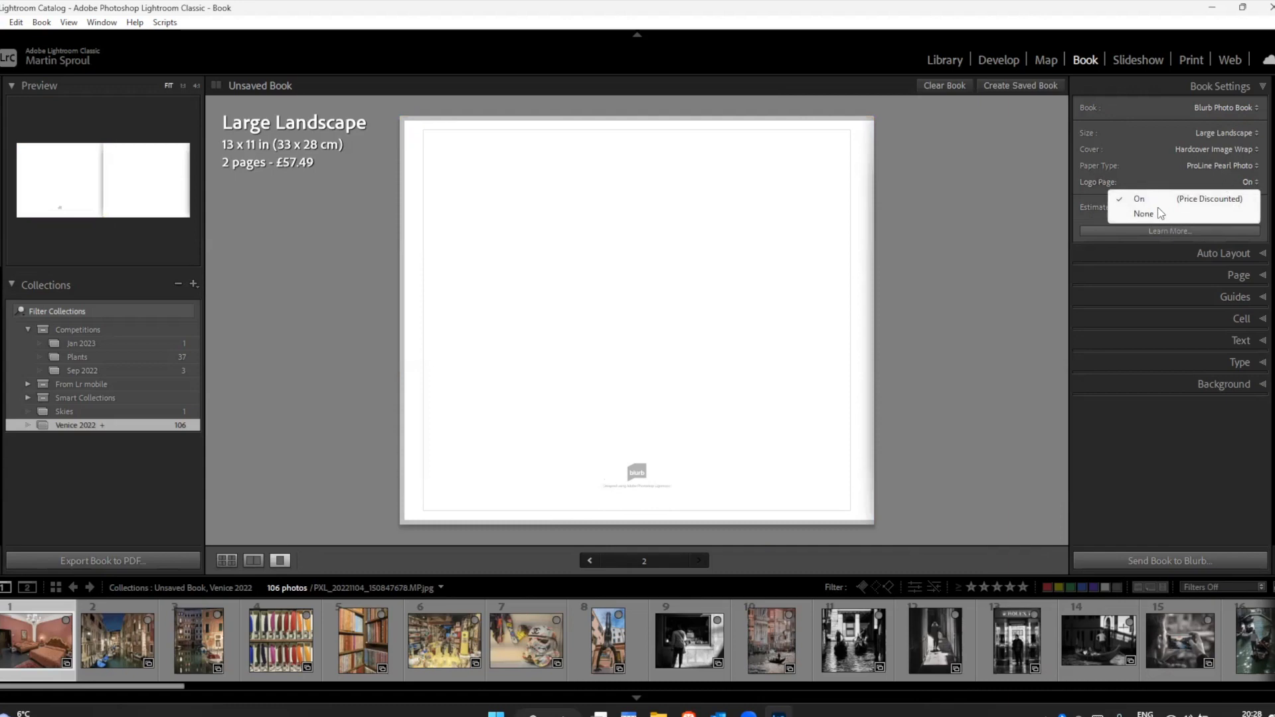
left_click(1147, 212)
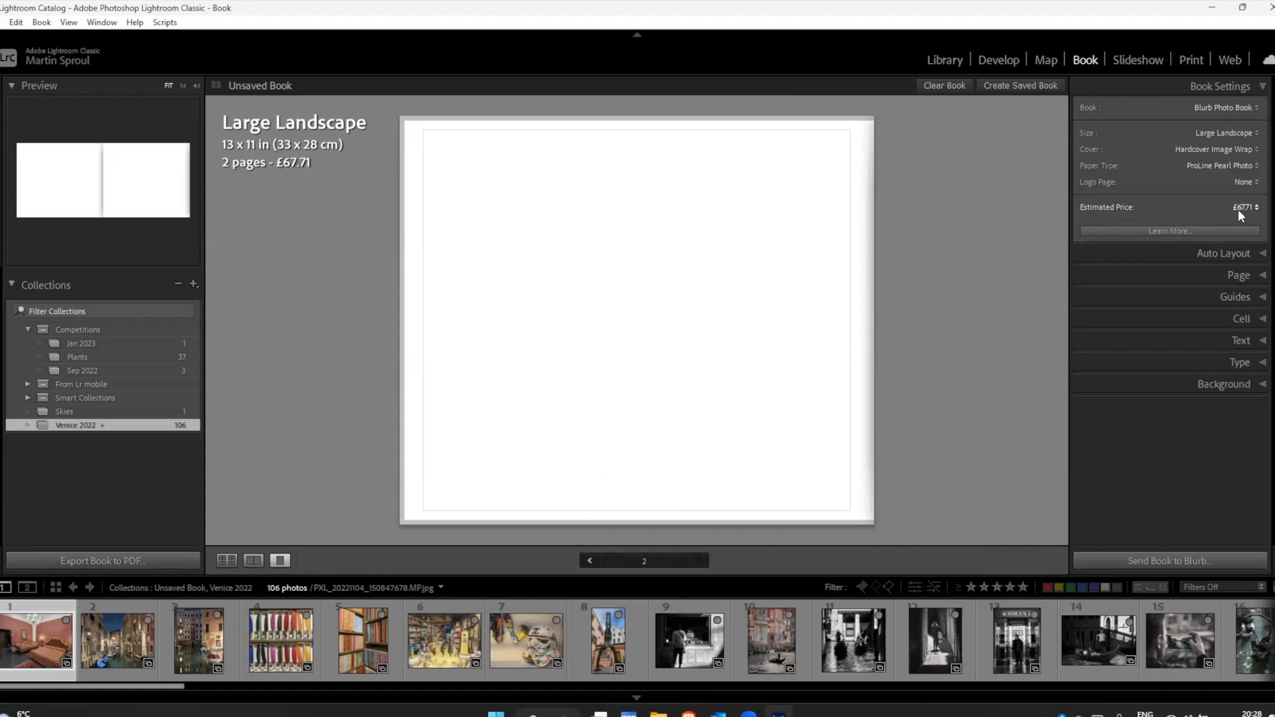
left_click(1240, 180)
left_click(1199, 200)
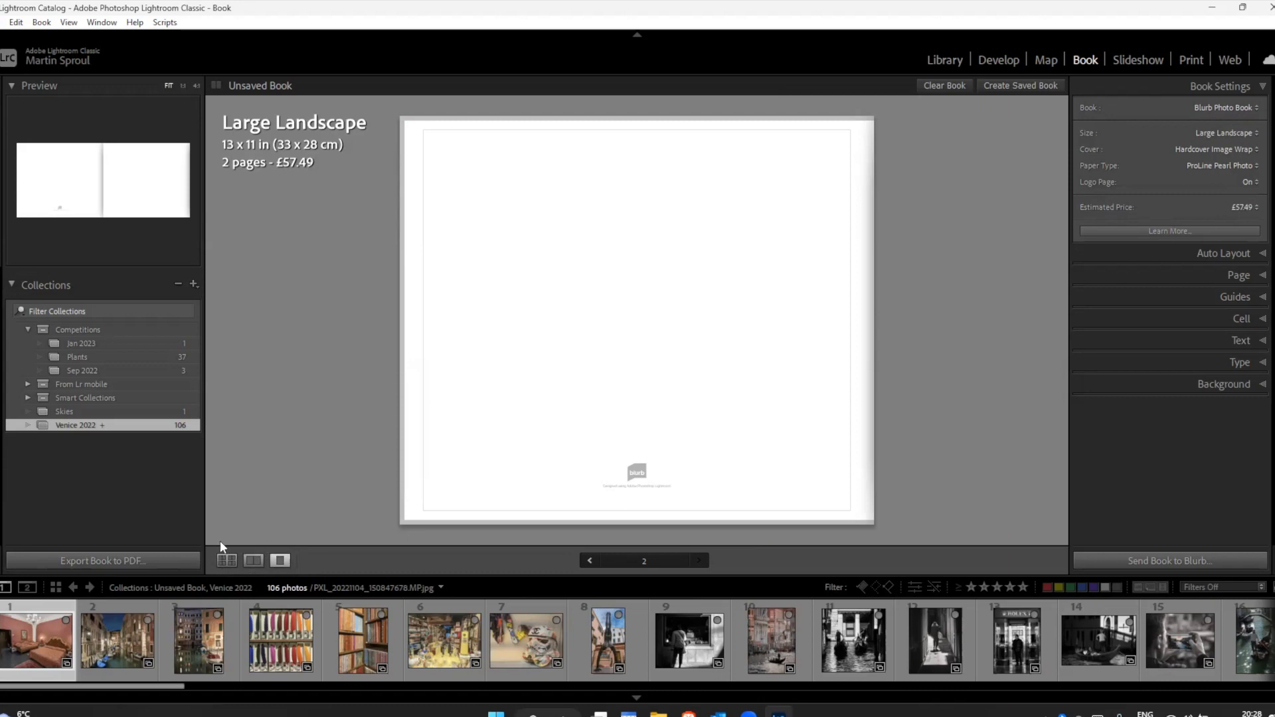
Step: Compare page 1 in the multi-page, spread and single-page views, and return to the multi-page view
left_click(224, 559)
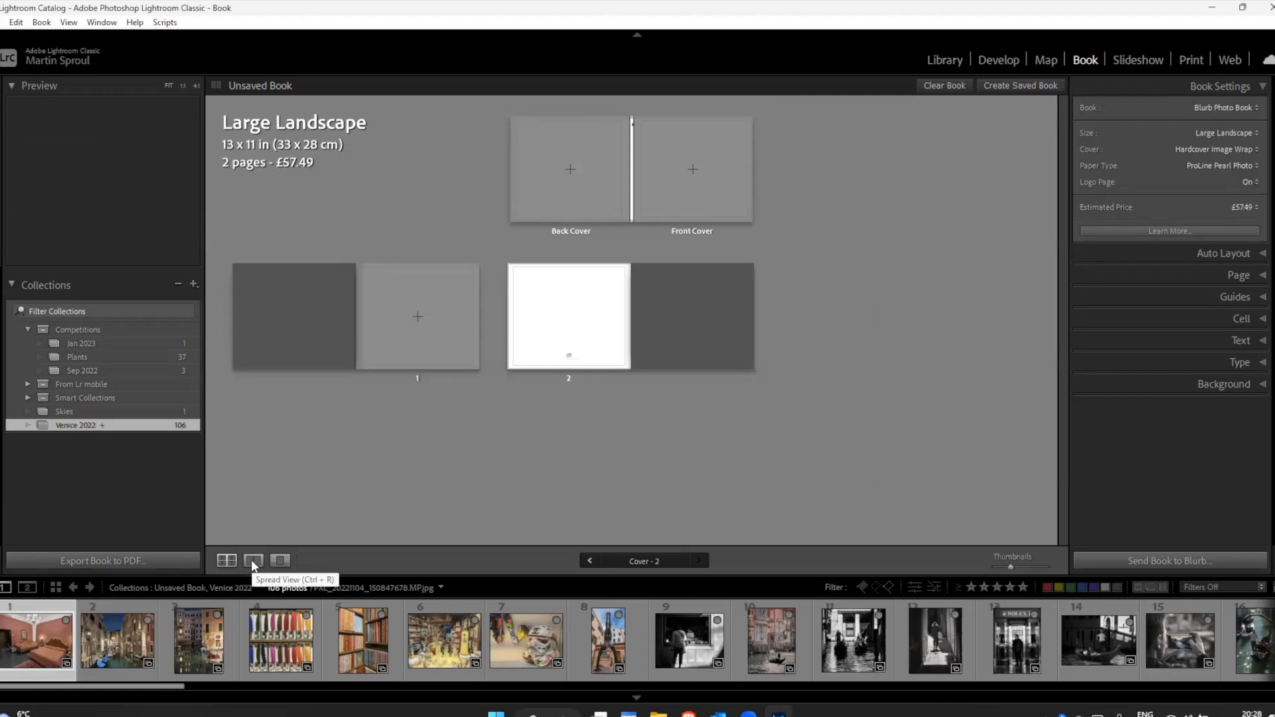
left_click(425, 347)
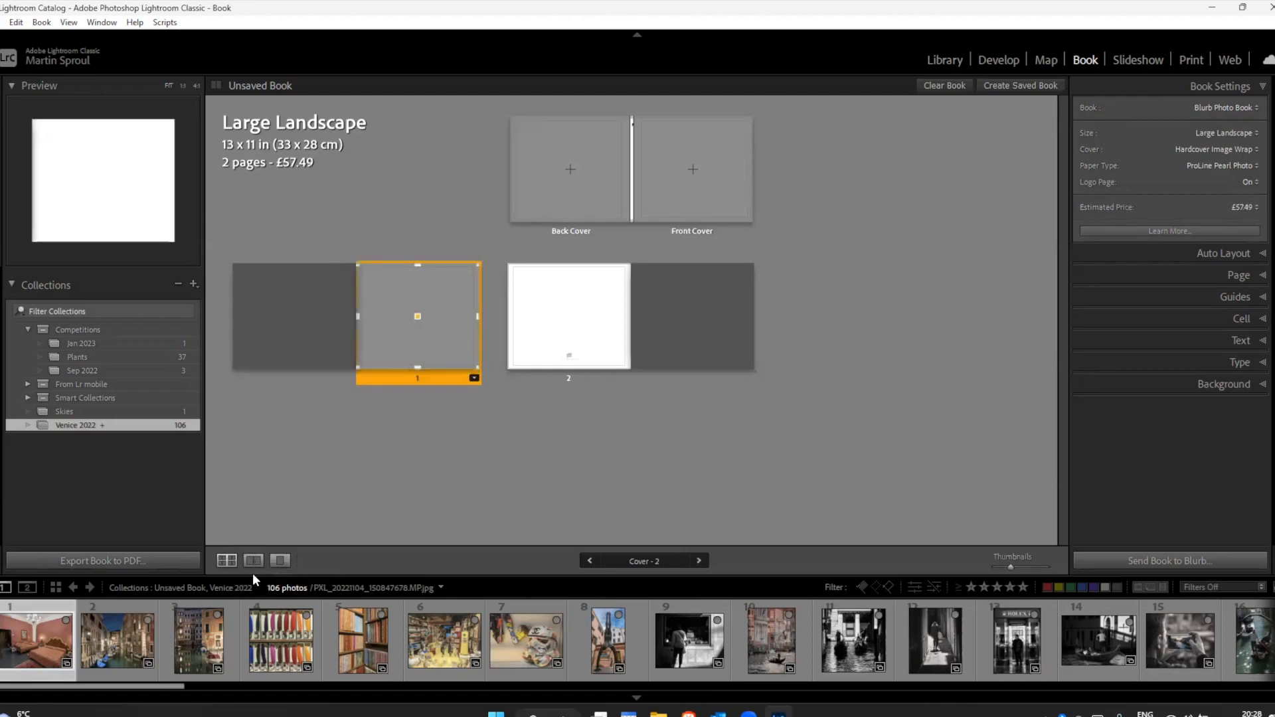
left_click(254, 560)
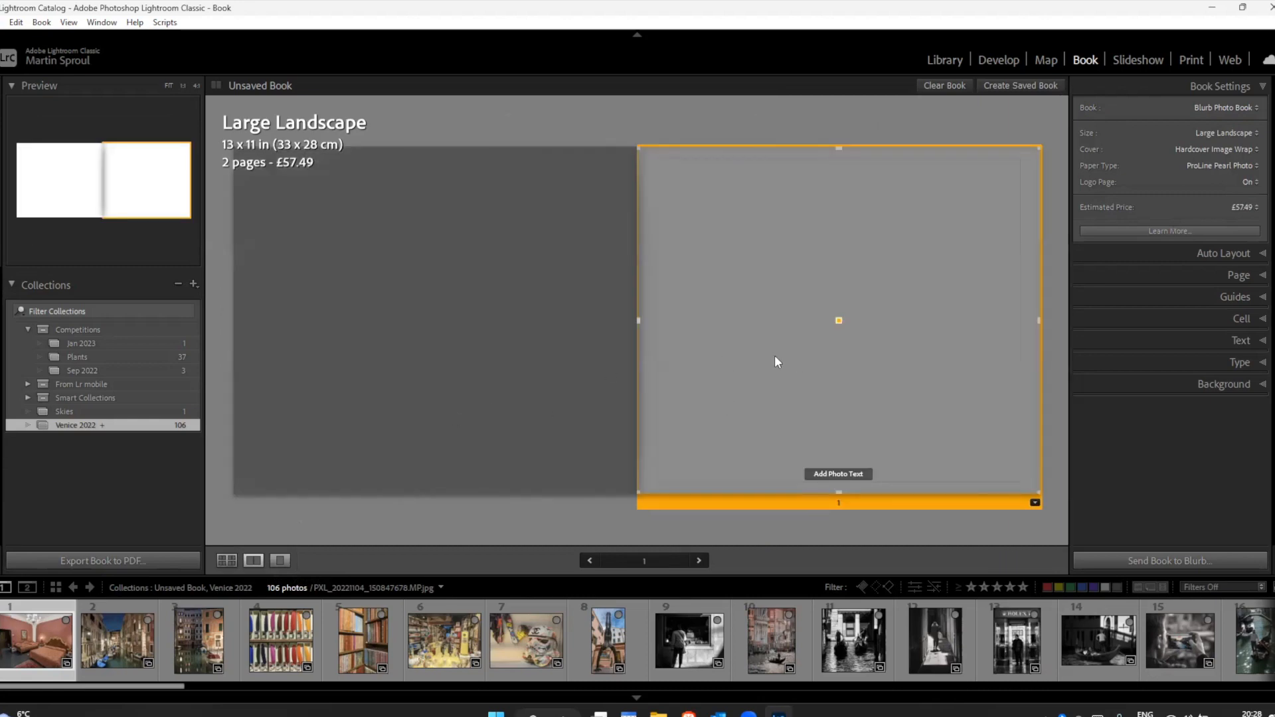
left_click(280, 560)
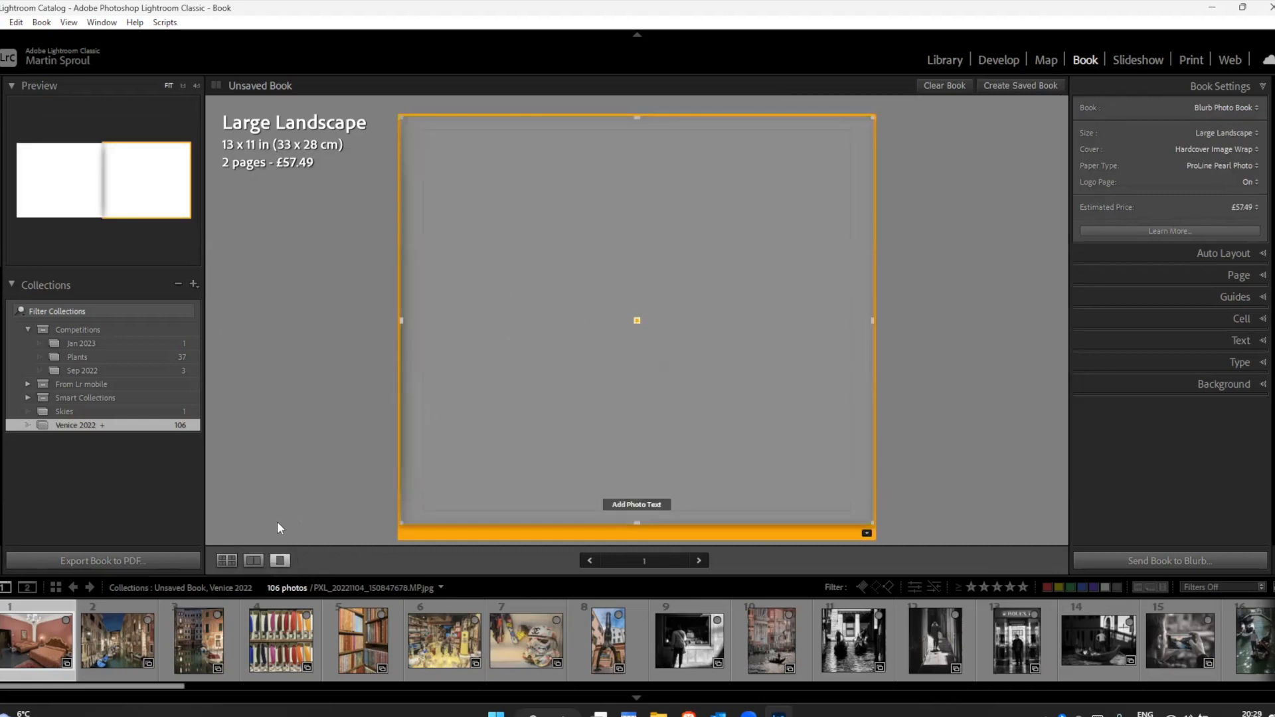
left_click(226, 559)
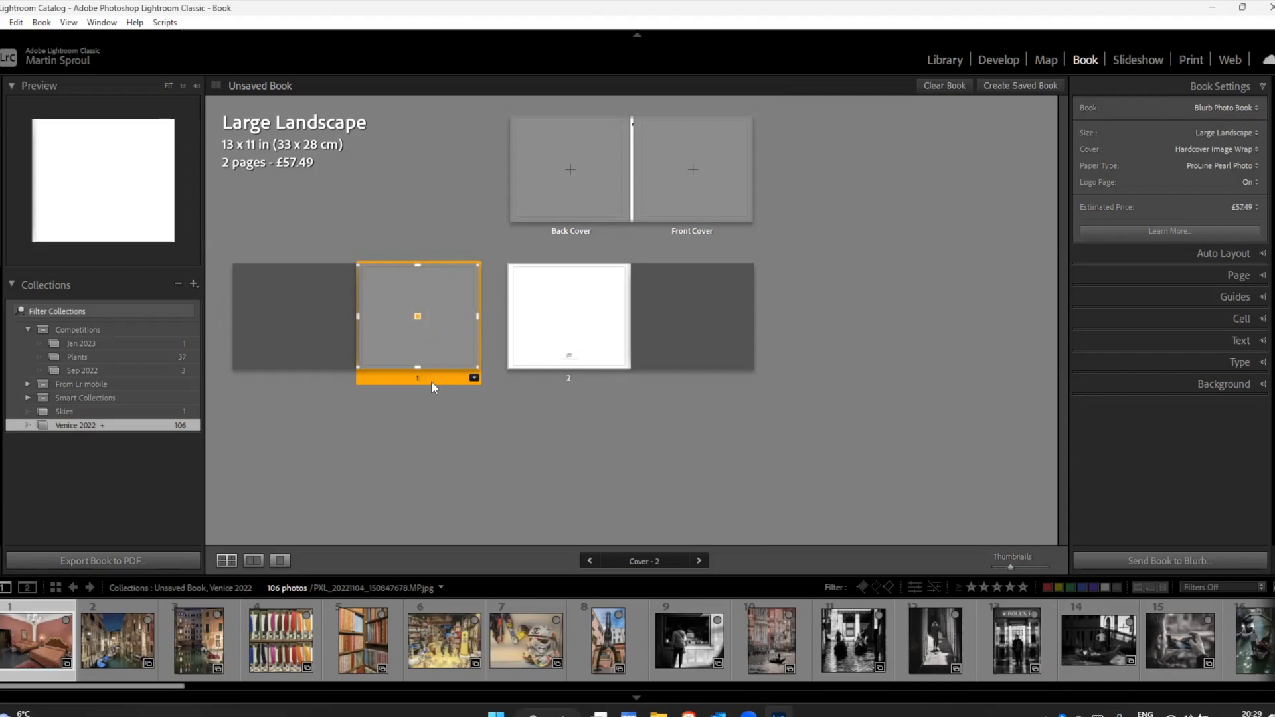
Step: Browse the 2 Photos, 3 Photos and 4 Photos layout templates available for page 1
left_click(459, 494)
left_click(397, 322)
left_click(474, 378)
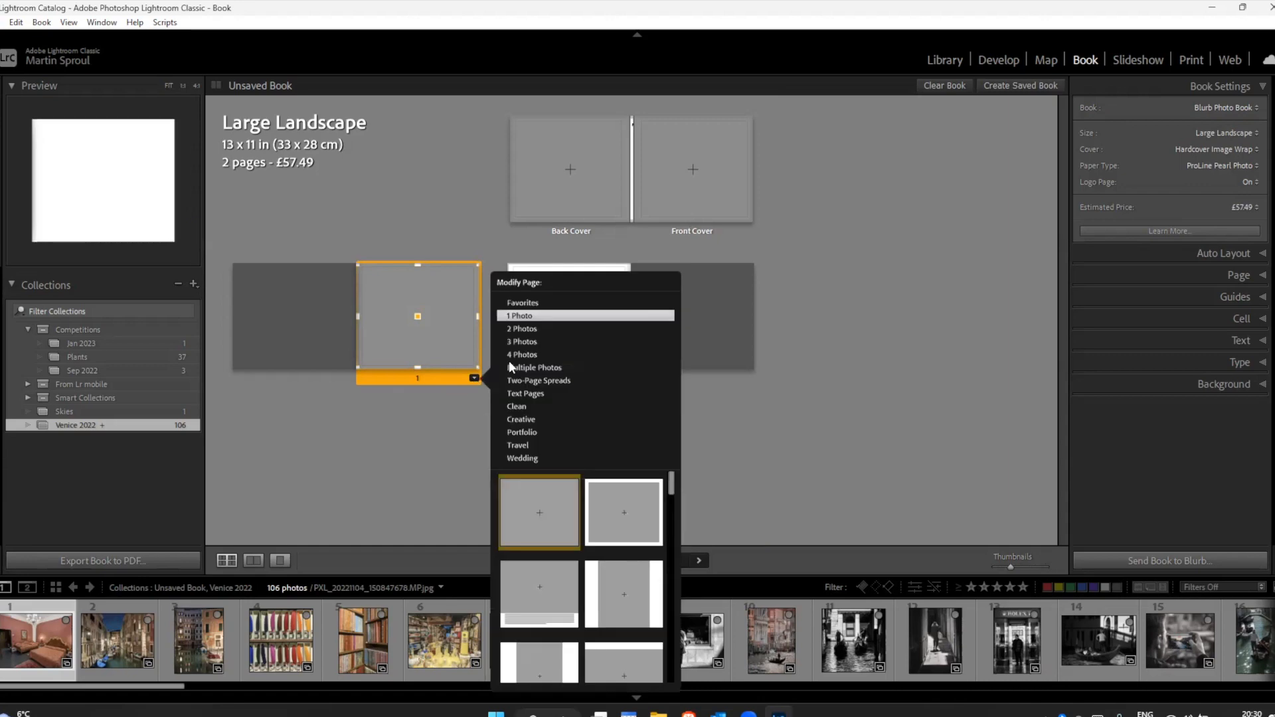
left_click(520, 329)
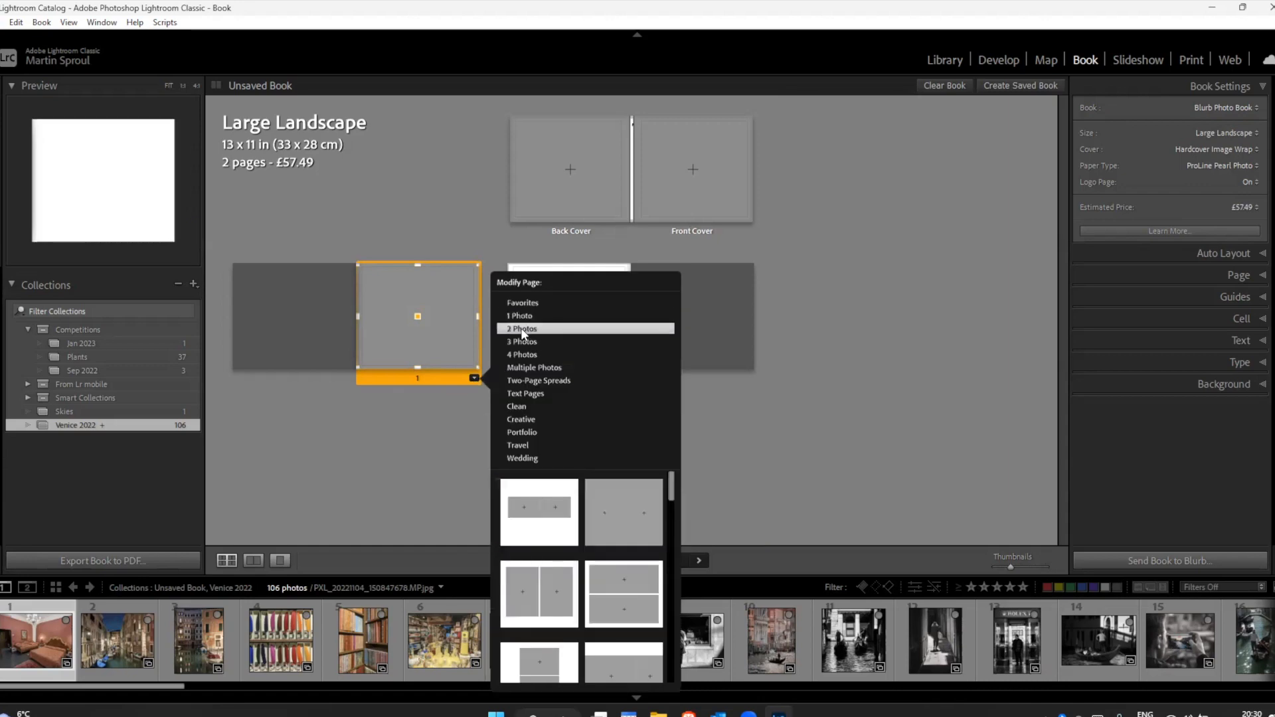
left_click(523, 342)
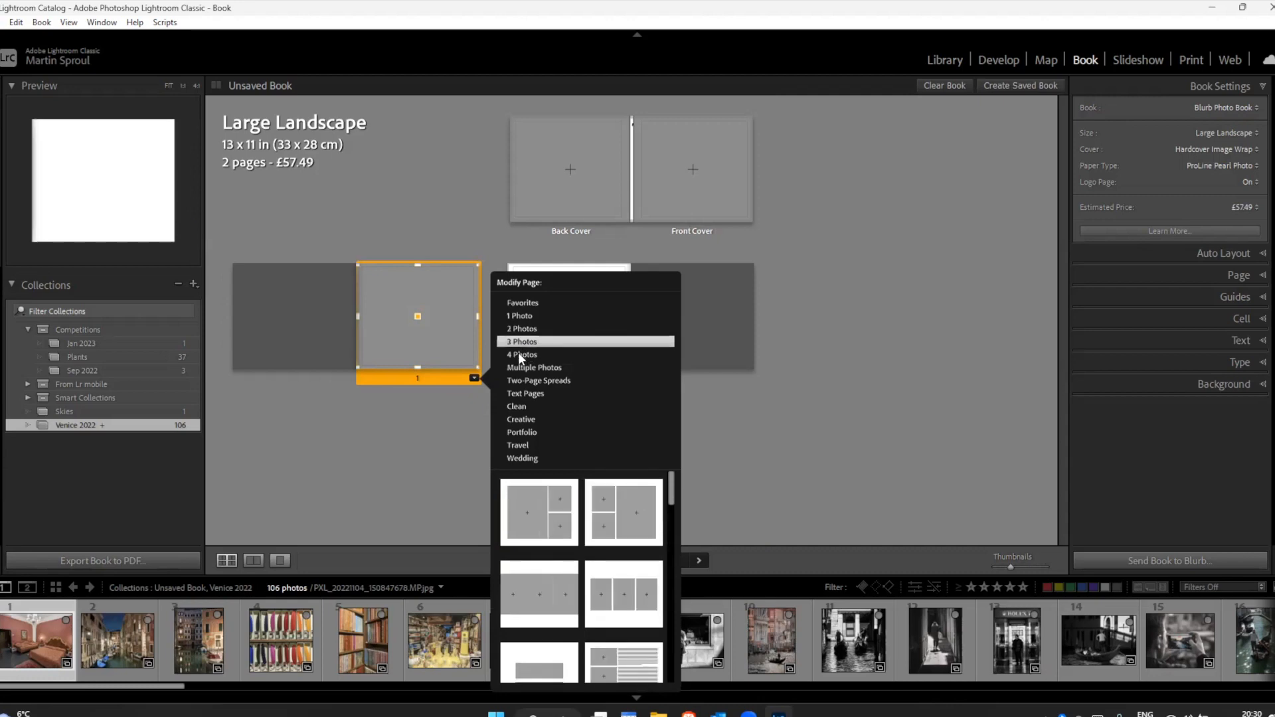
left_click(519, 353)
left_click_drag(671, 495, 663, 526)
scroll(617, 509, "down", 3)
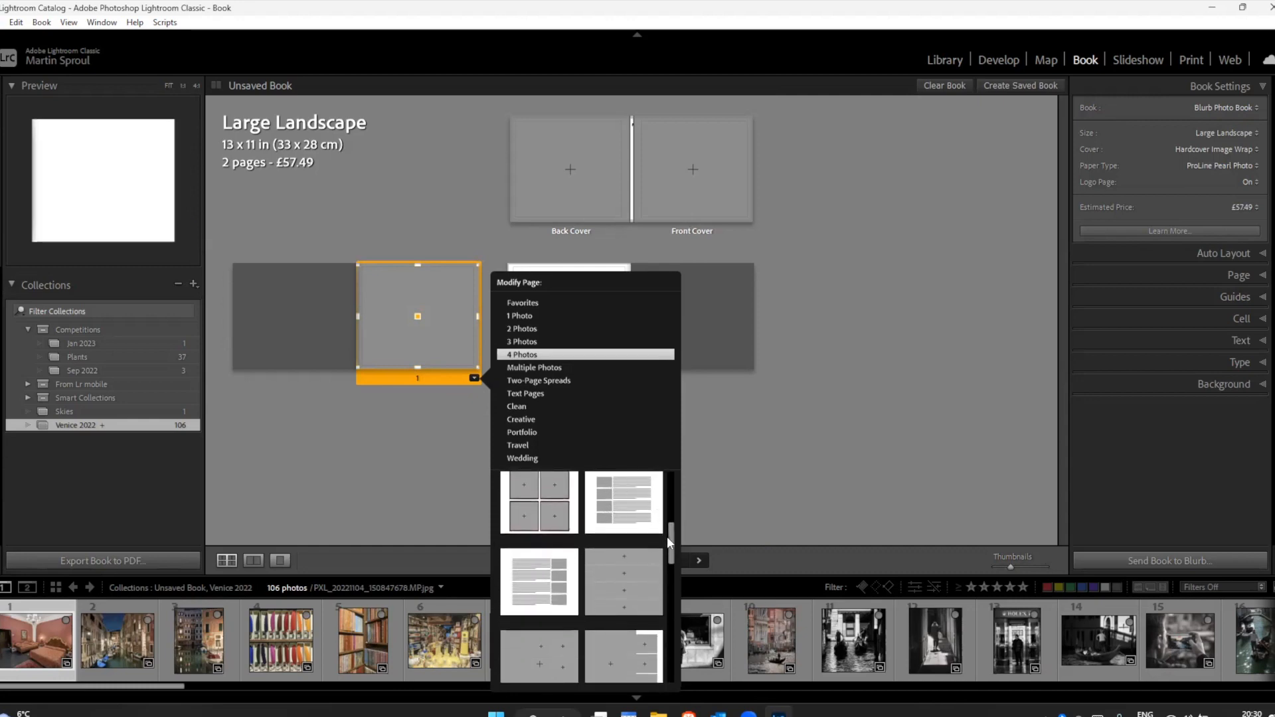
left_click_drag(671, 548, 672, 473)
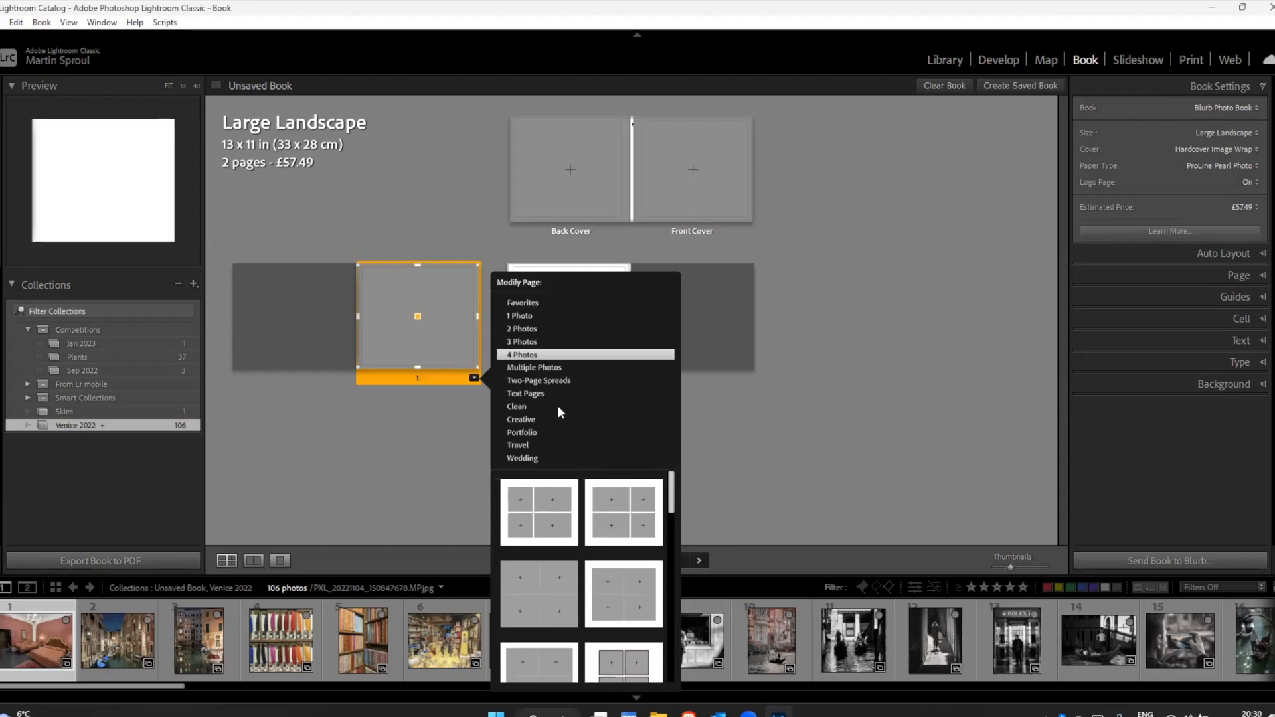
Step: Look through the whole set of Creative layout templates for page 1
left_click(518, 419)
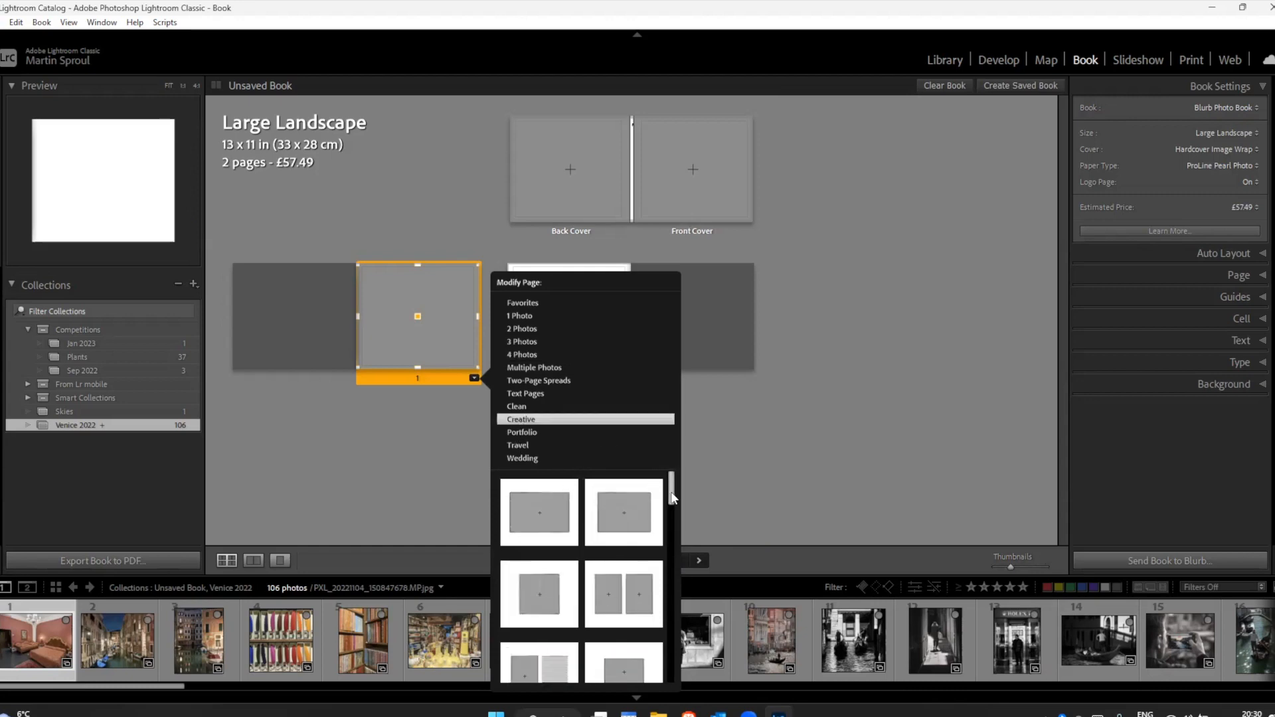
left_click_drag(670, 497, 668, 609)
scroll(667, 606, "up", 5)
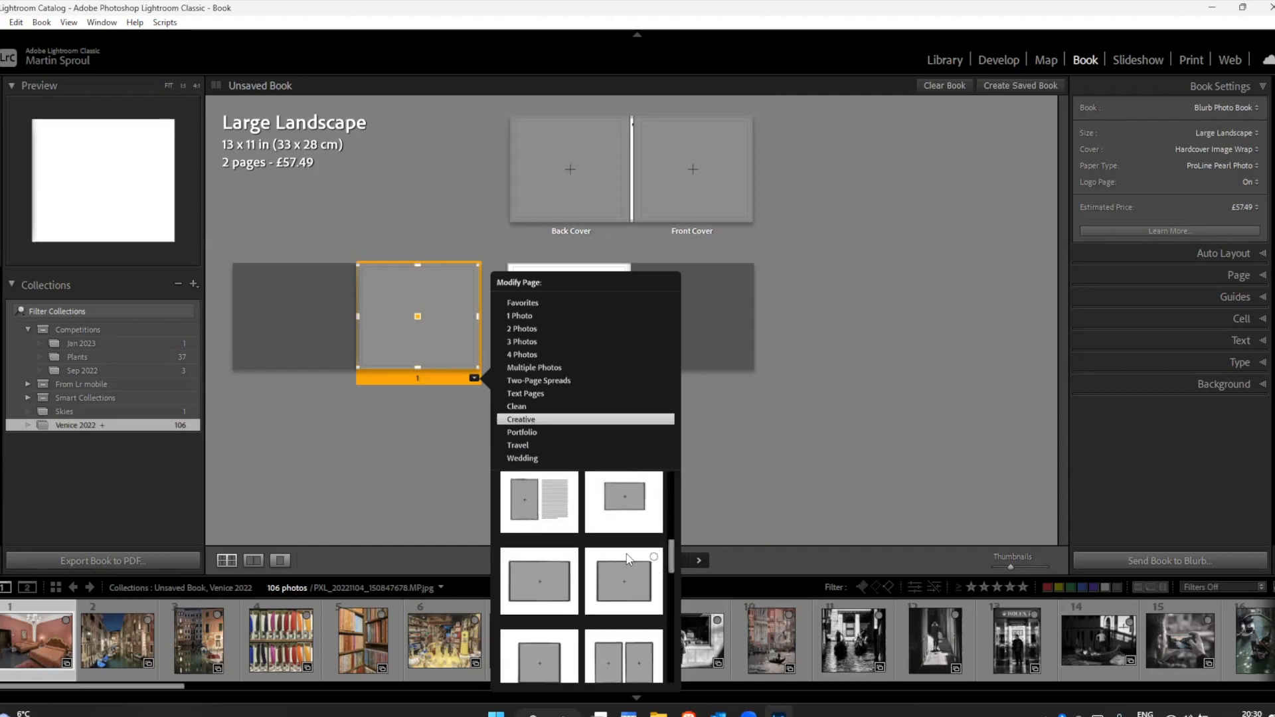
scroll(665, 591, "down", 3)
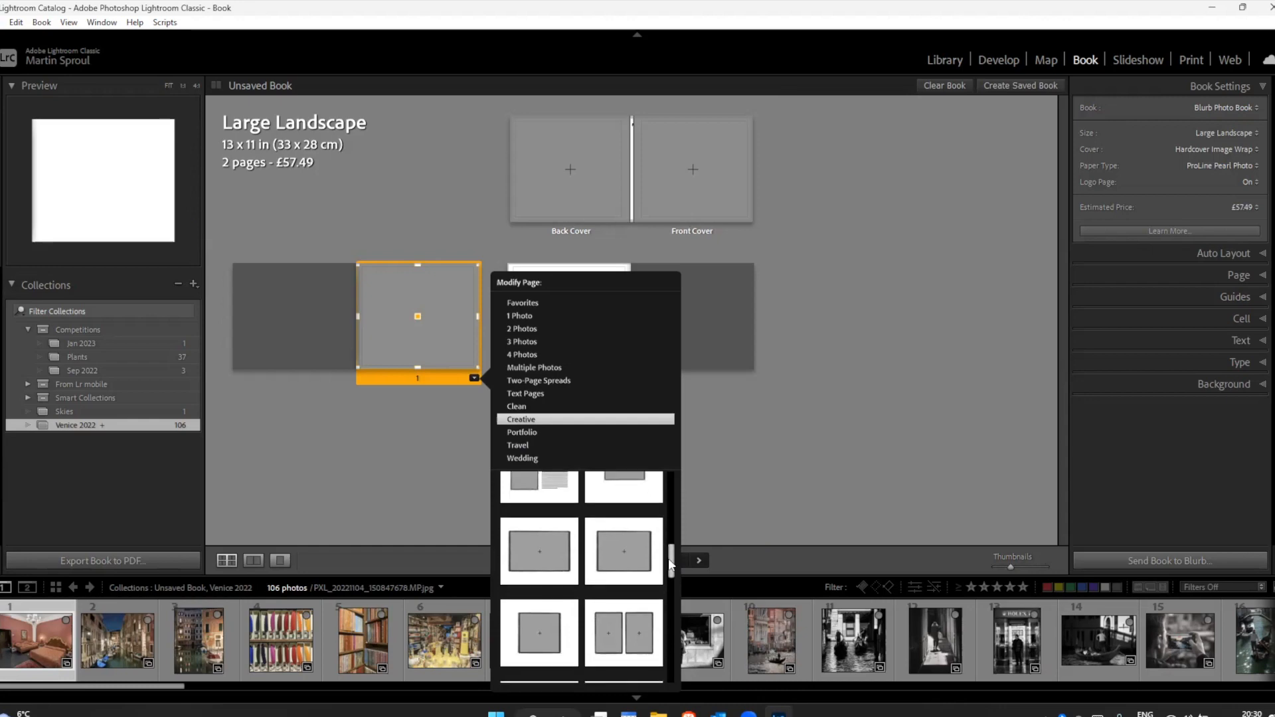
scroll(667, 577, "down", 3)
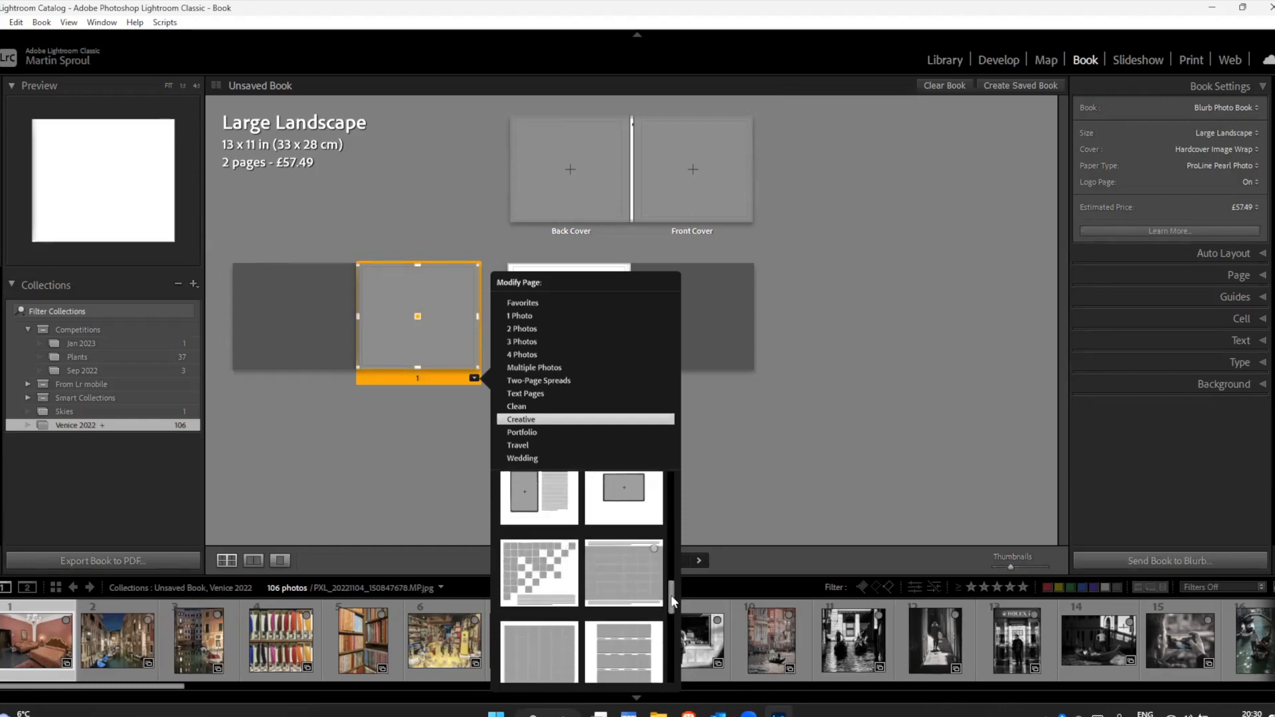
scroll(672, 622, "down", 1)
scroll(671, 620, "up", 3)
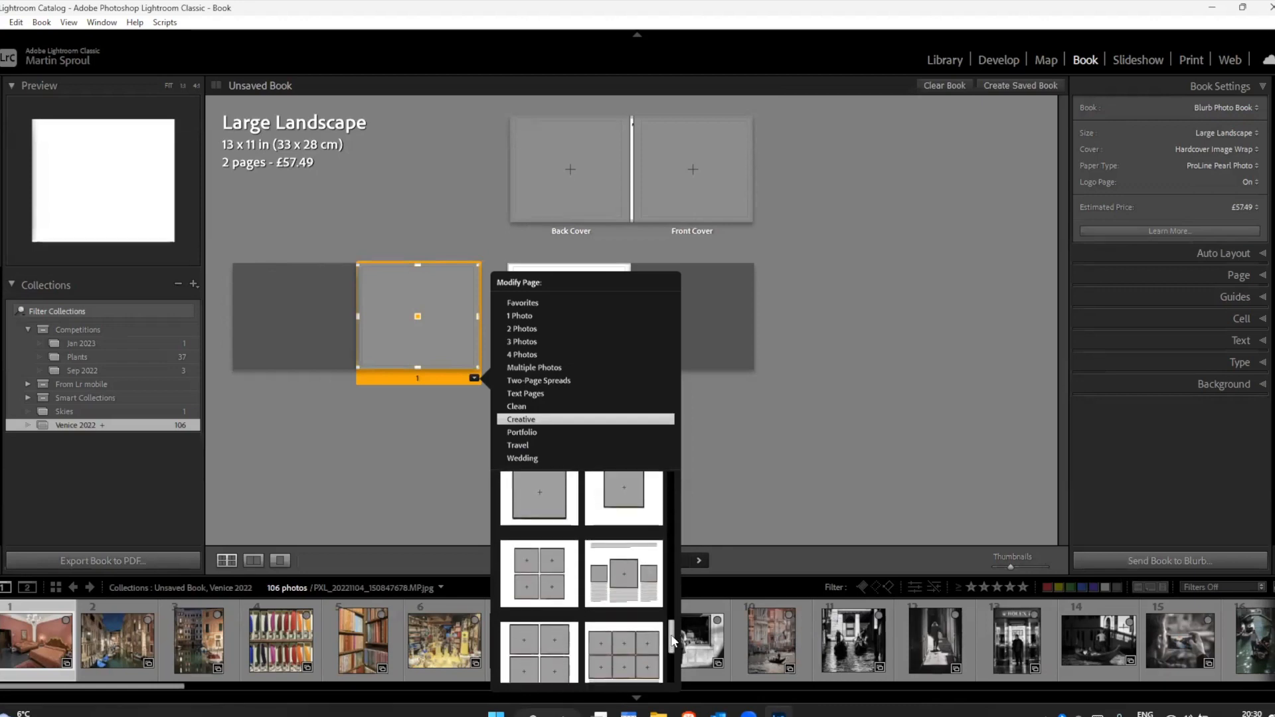
left_click_drag(674, 576, 670, 468)
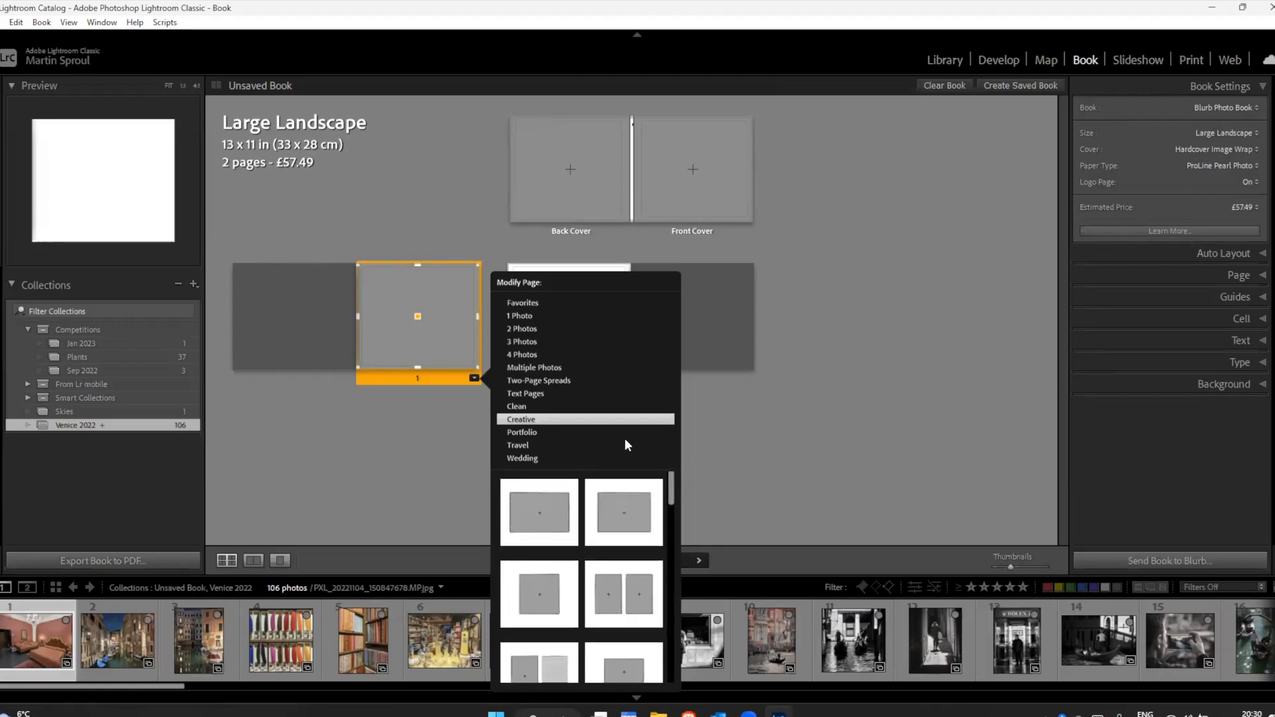
Step: Browse the Wedding, Text Pages, Two-Page Spreads and Multiple Photos layout templates for page 1
left_click(527, 457)
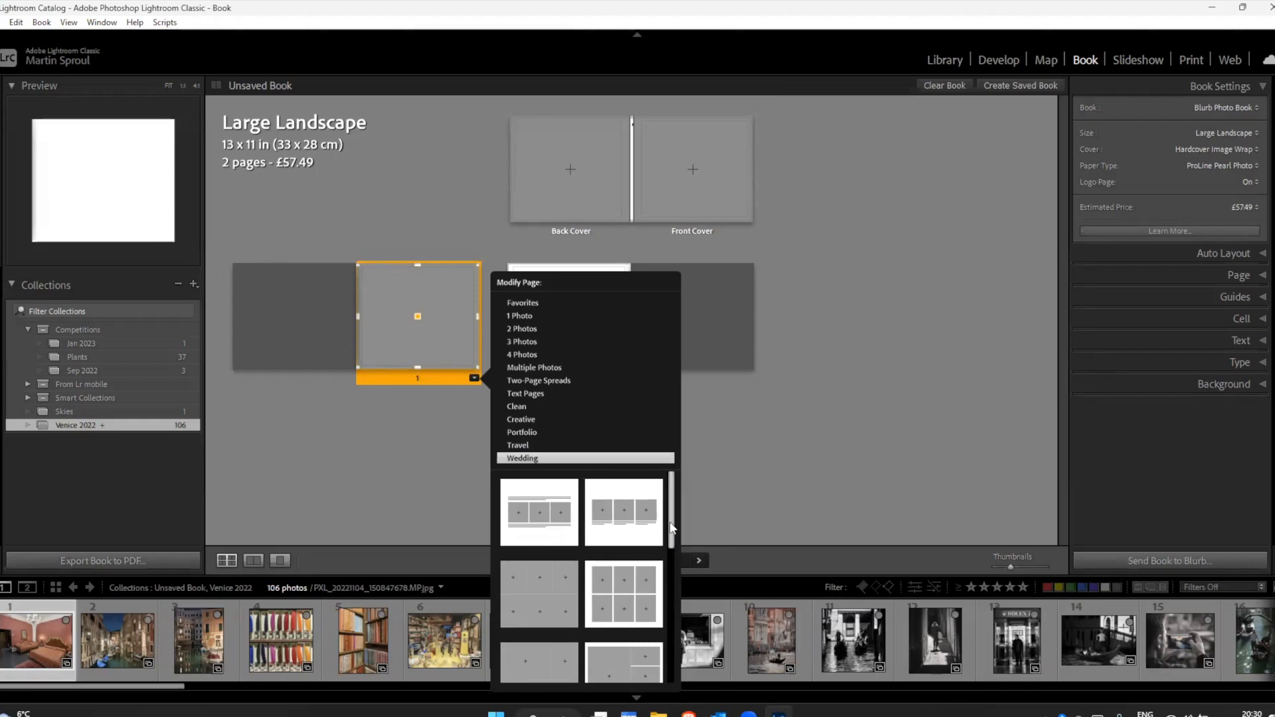
left_click_drag(670, 543, 669, 511)
left_click(527, 393)
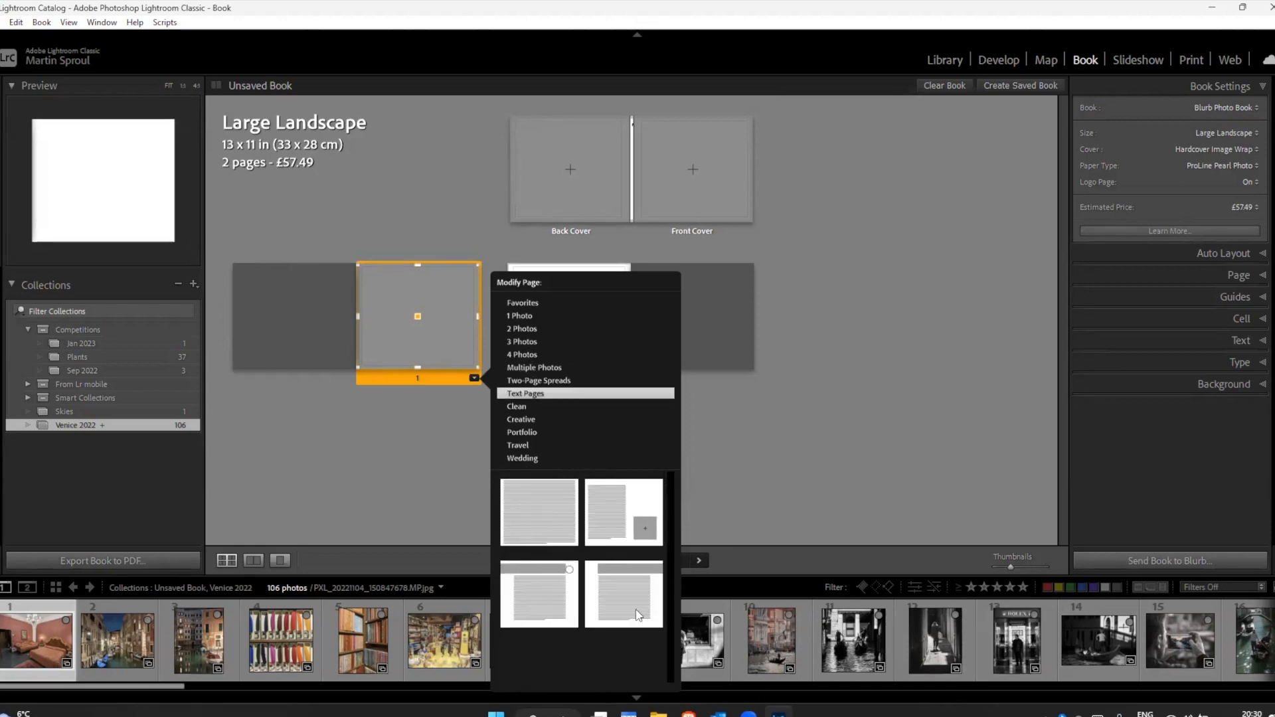
left_click(535, 381)
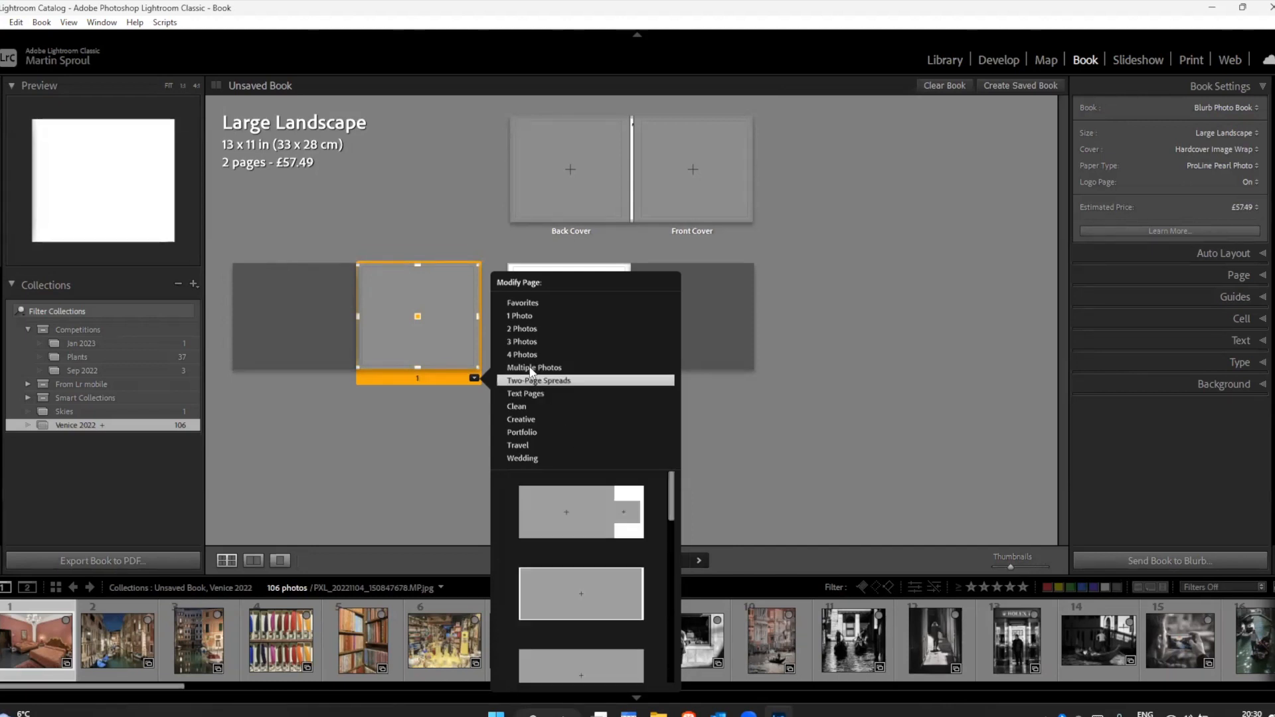
left_click(531, 369)
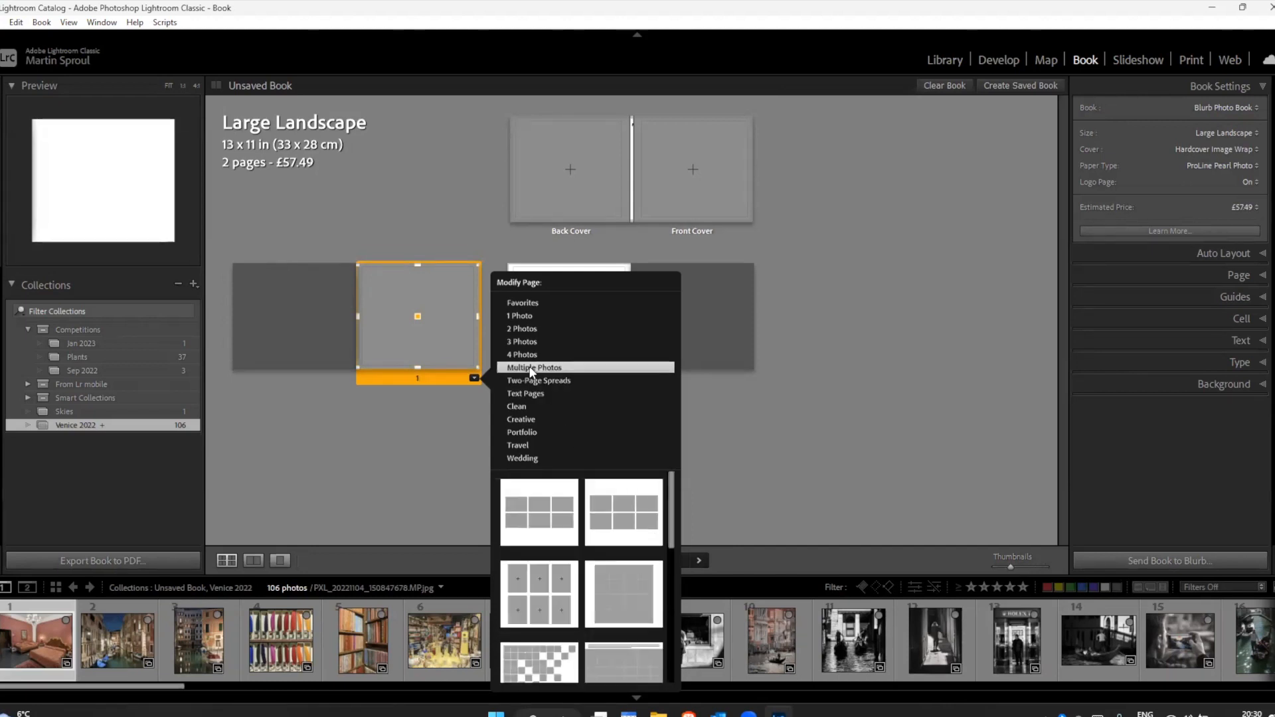
Step: Apply a 1 Photo layout with a centred landscape photo and white margins all round to page 1
left_click(519, 316)
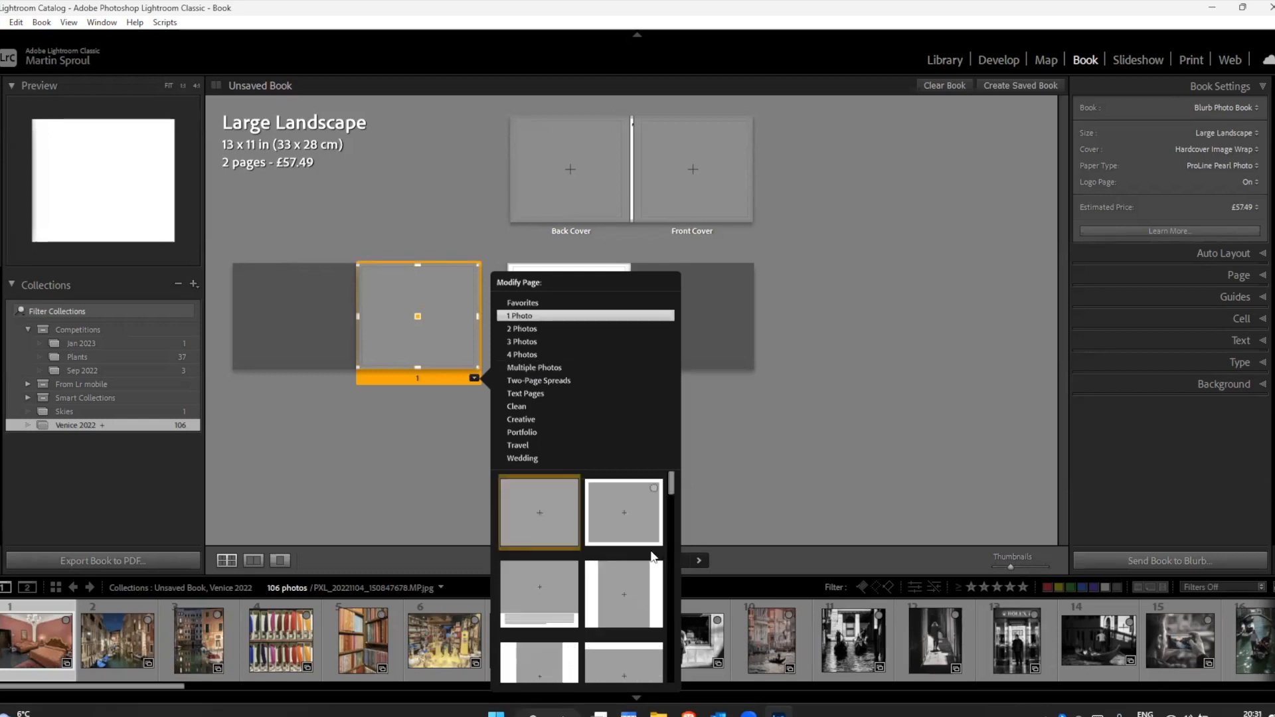
left_click_drag(669, 484, 669, 507)
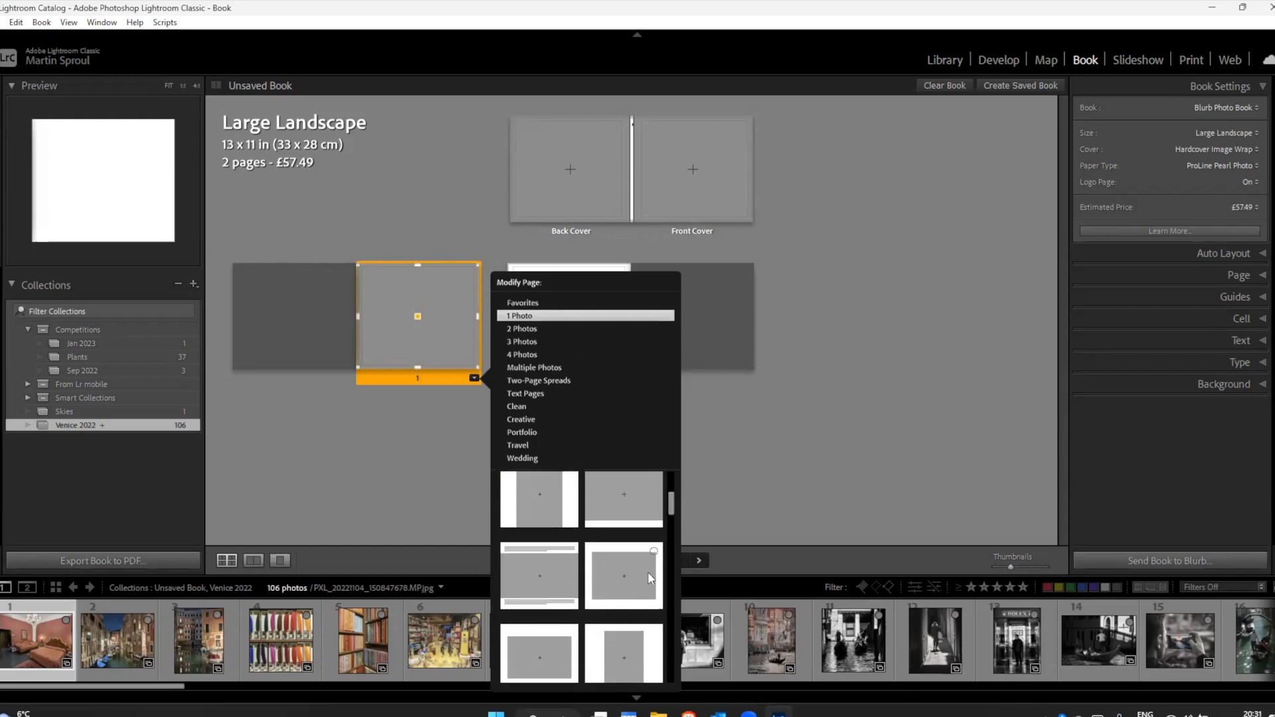
left_click(631, 582)
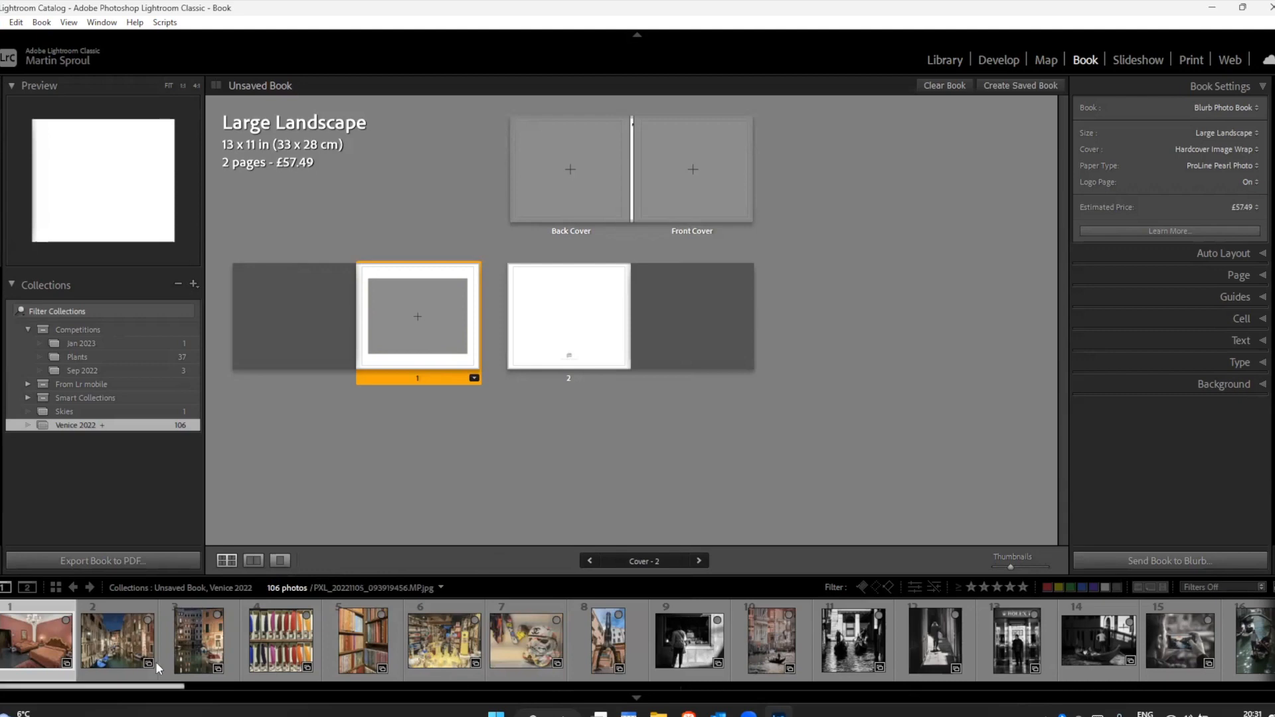
Step: Place the colour photo of the gondola on green water, filmstrip number 34, in page 1's photo cell
left_click_drag(170, 684, 329, 691)
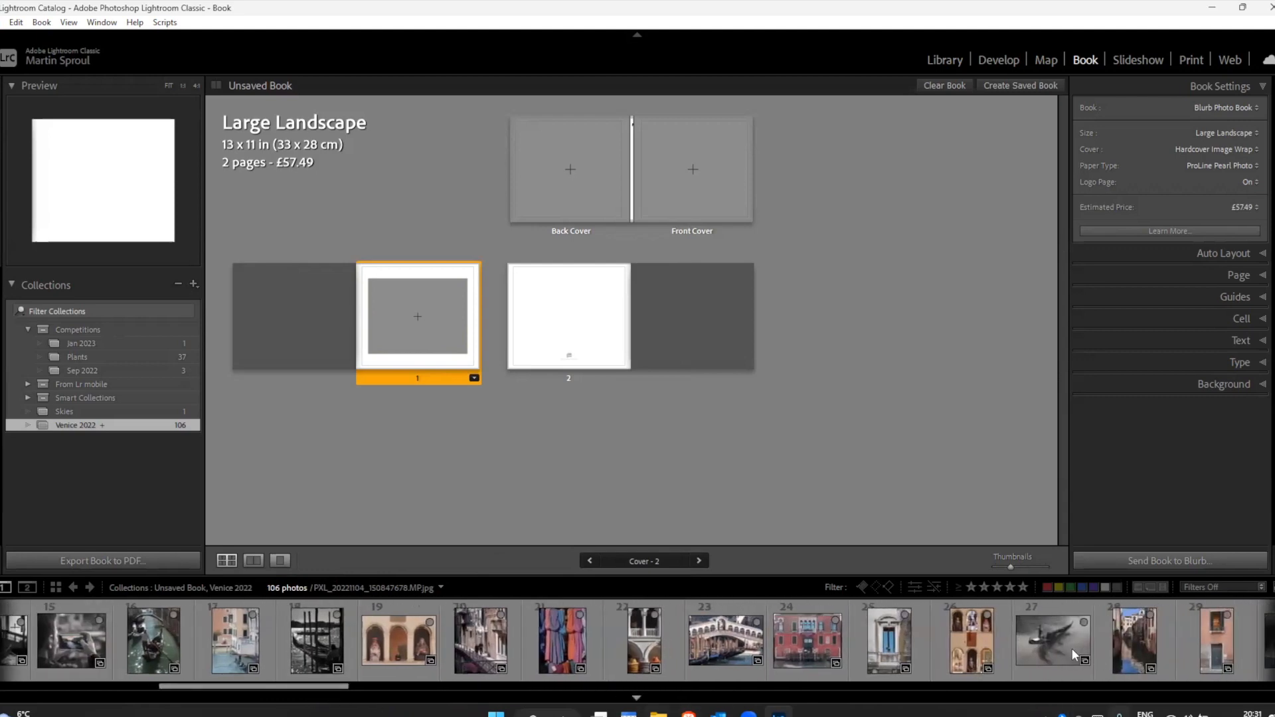
left_click_drag(345, 691, 457, 694)
left_click_drag(811, 644, 418, 320)
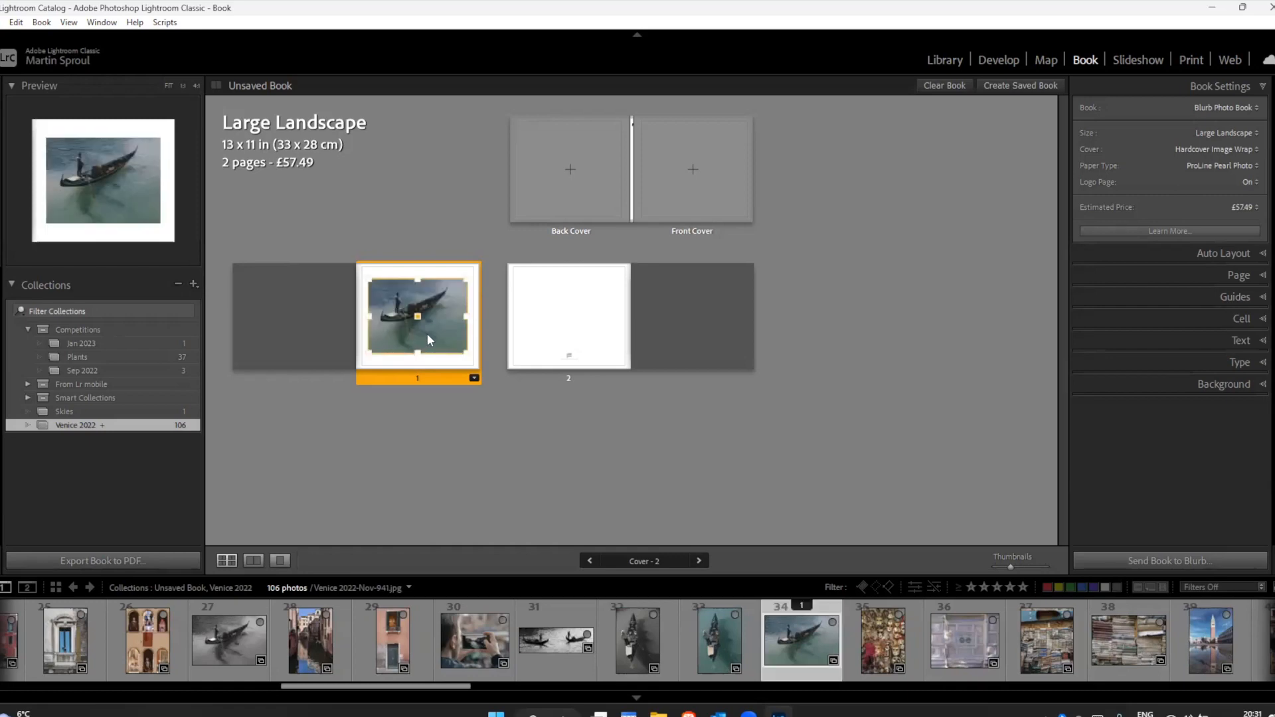
Step: Reposition the gondola photo in page 1's cell and apply the 1 Photo layout with the shallower, centred landscape cell to page 1
left_click_drag(440, 317, 445, 324)
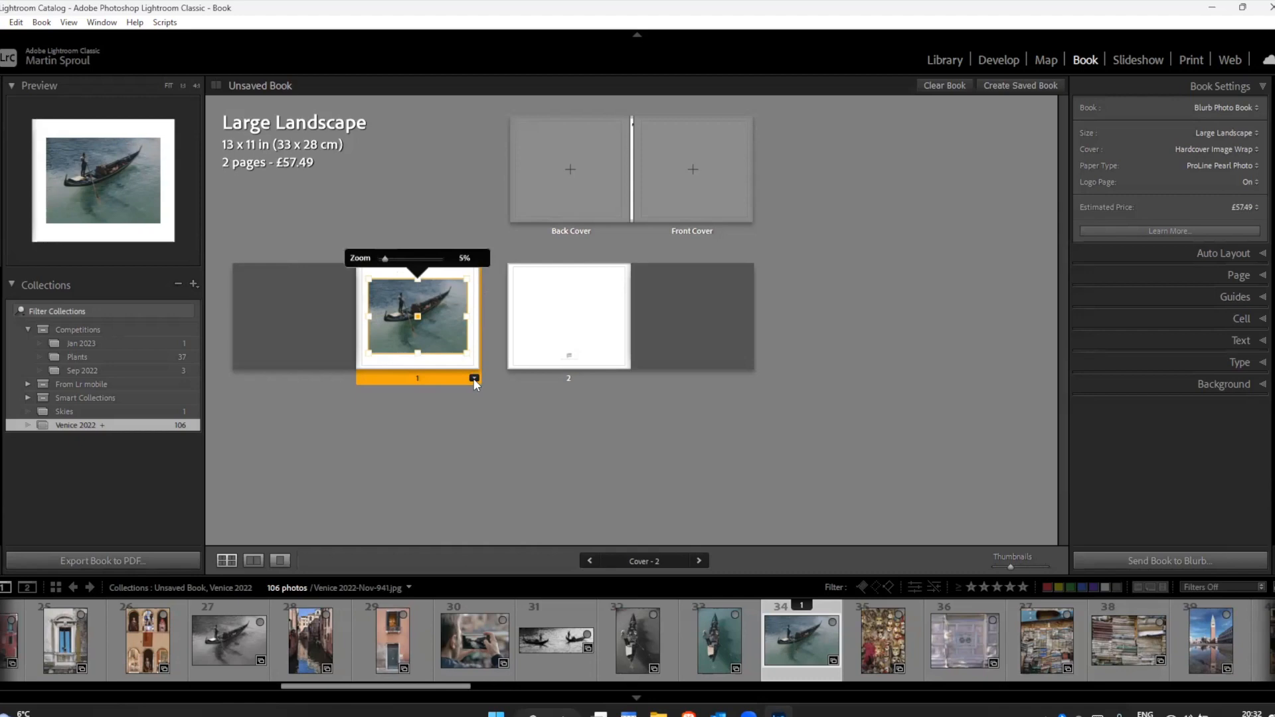
mouse_move(440, 329)
left_mouse_down()
mouse_move(428, 330)
mouse_move(464, 332)
left_mouse_up()
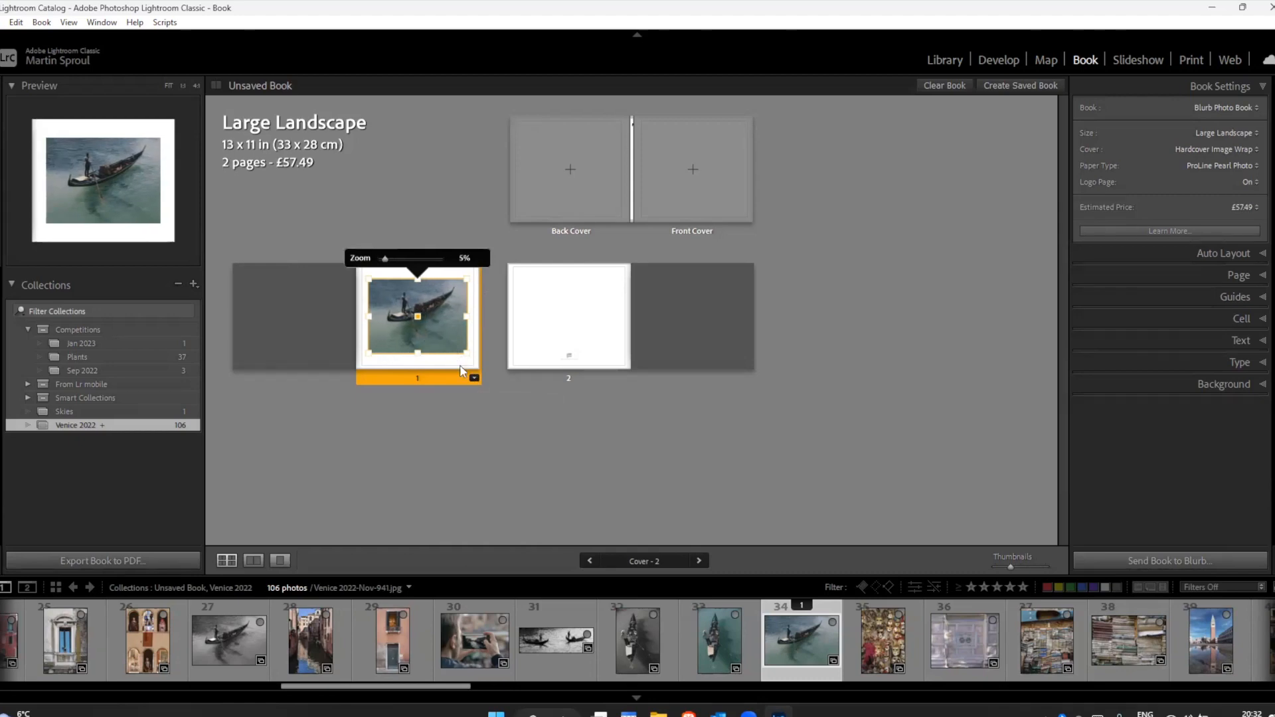
left_click(471, 378)
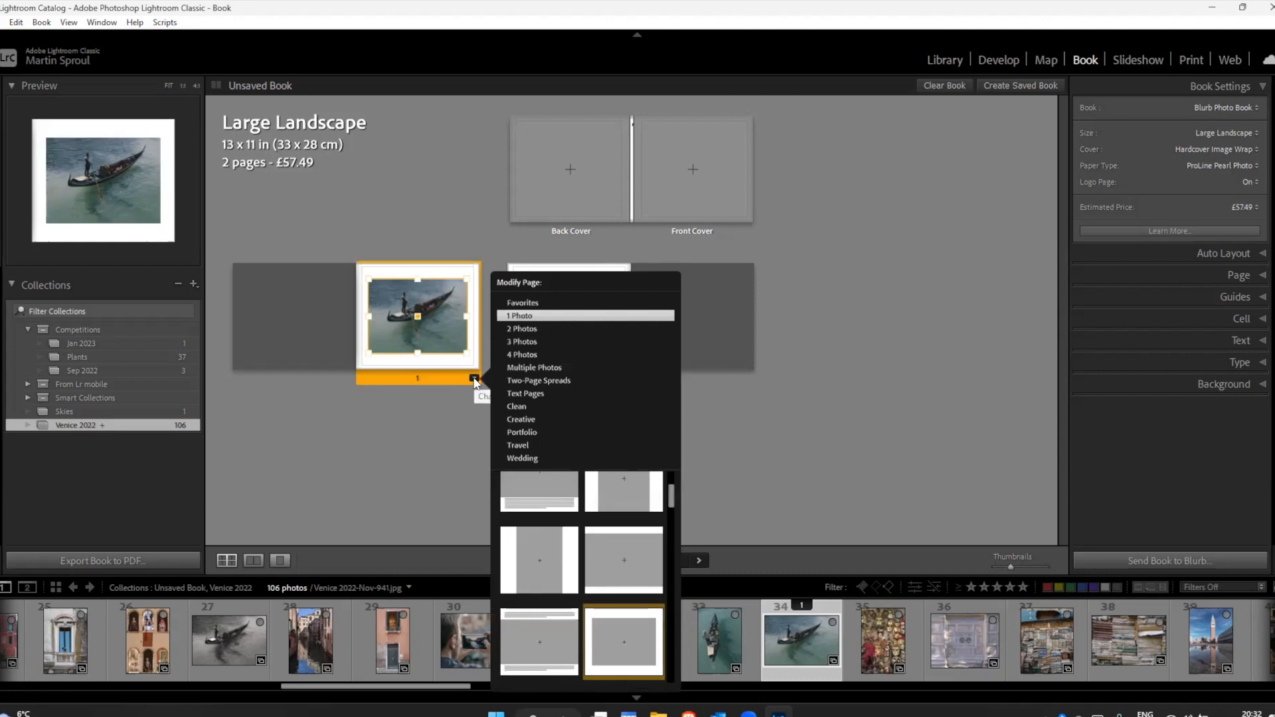
left_click_drag(670, 498, 668, 513)
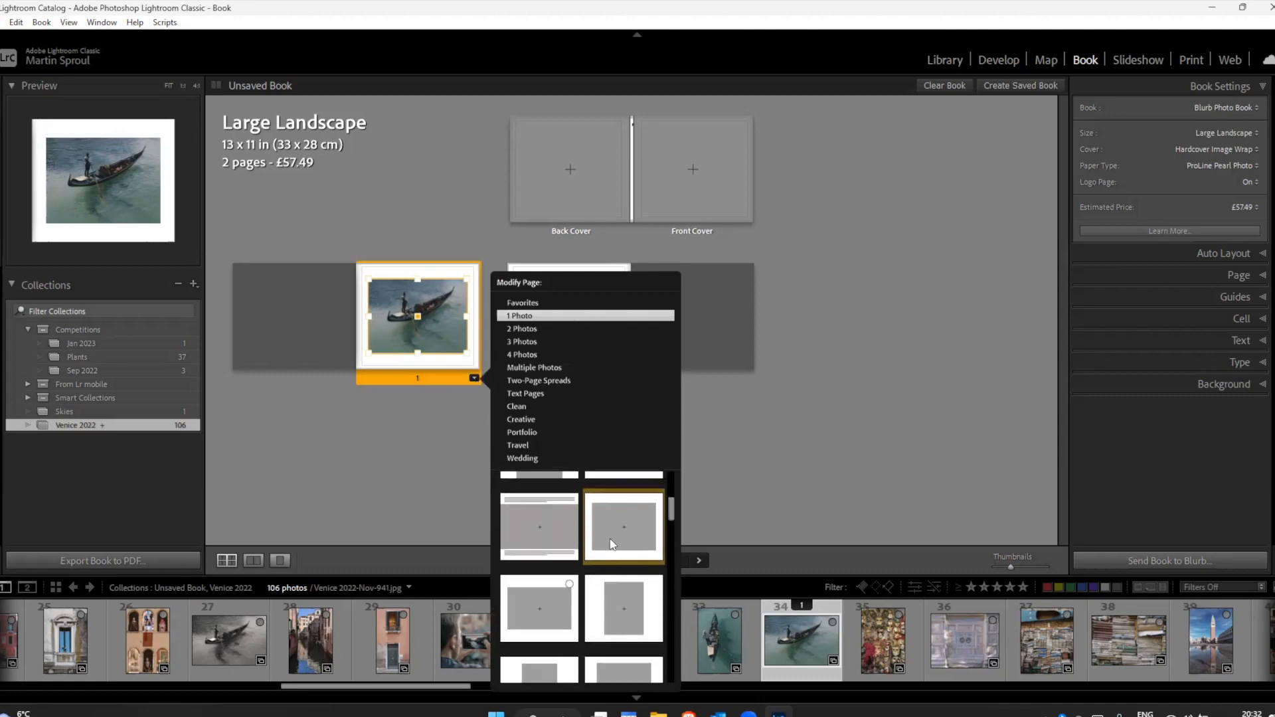
left_click(557, 615)
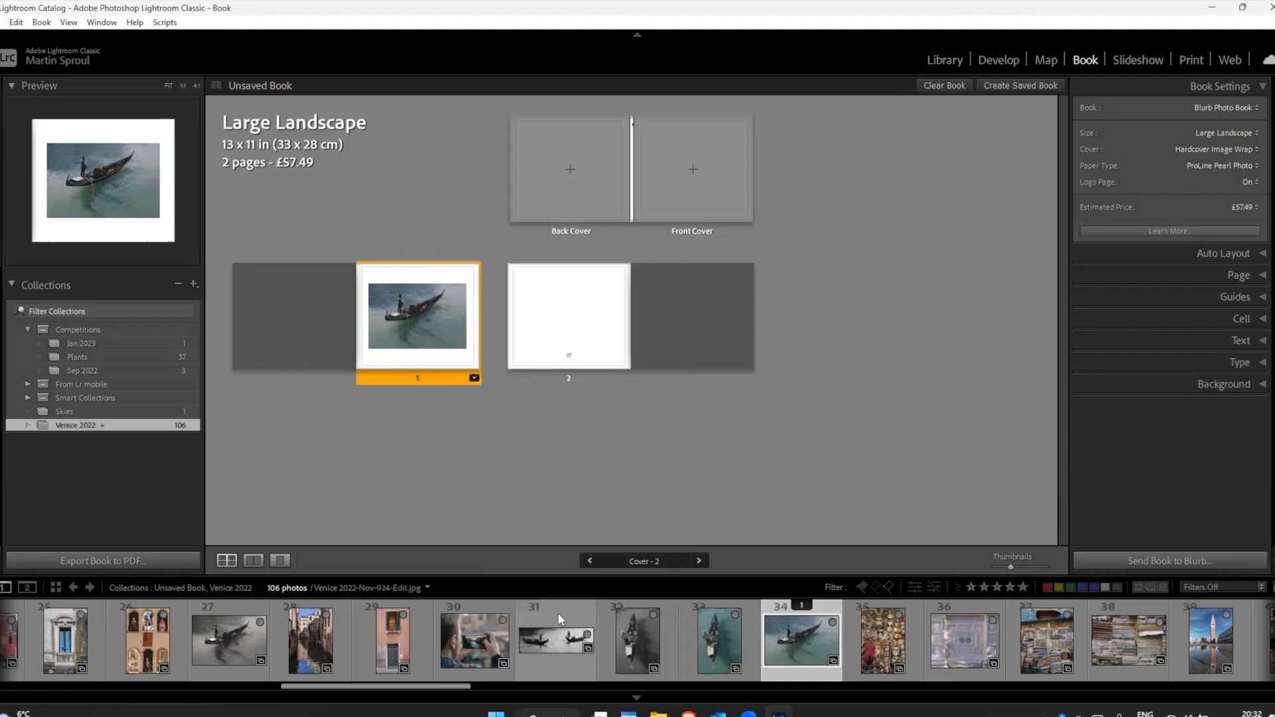
left_click(427, 321)
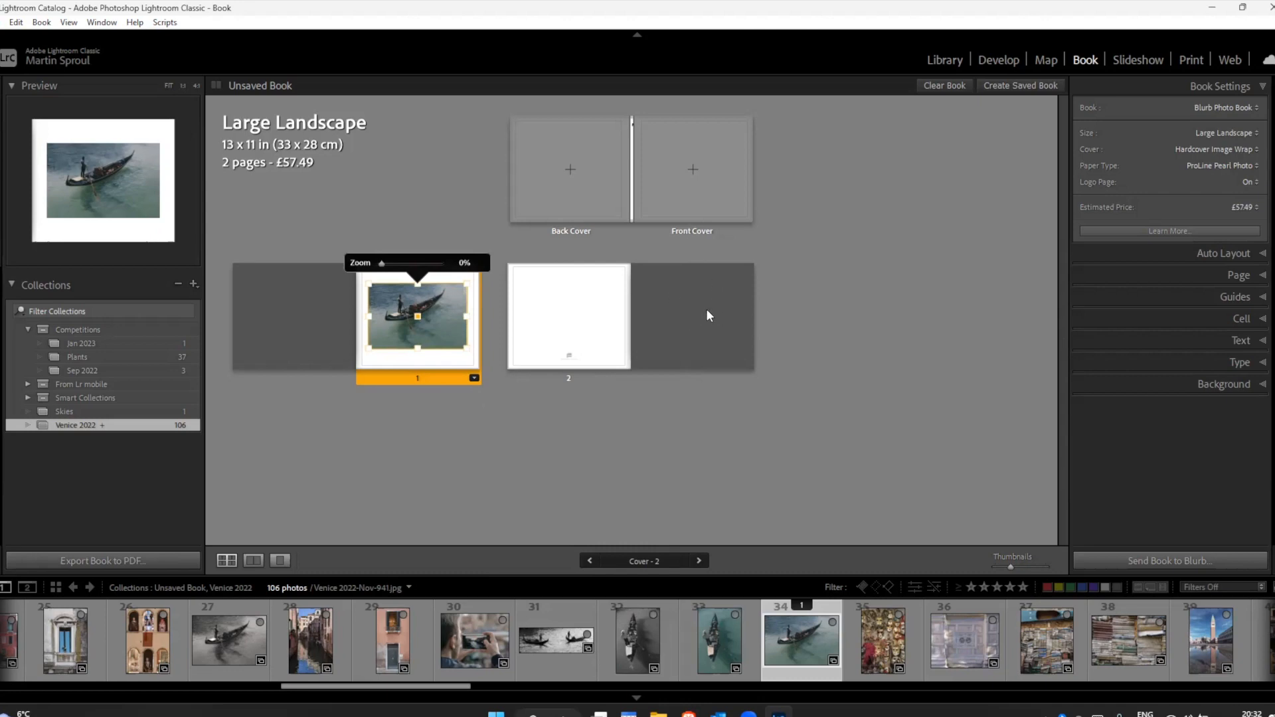
left_click(579, 316)
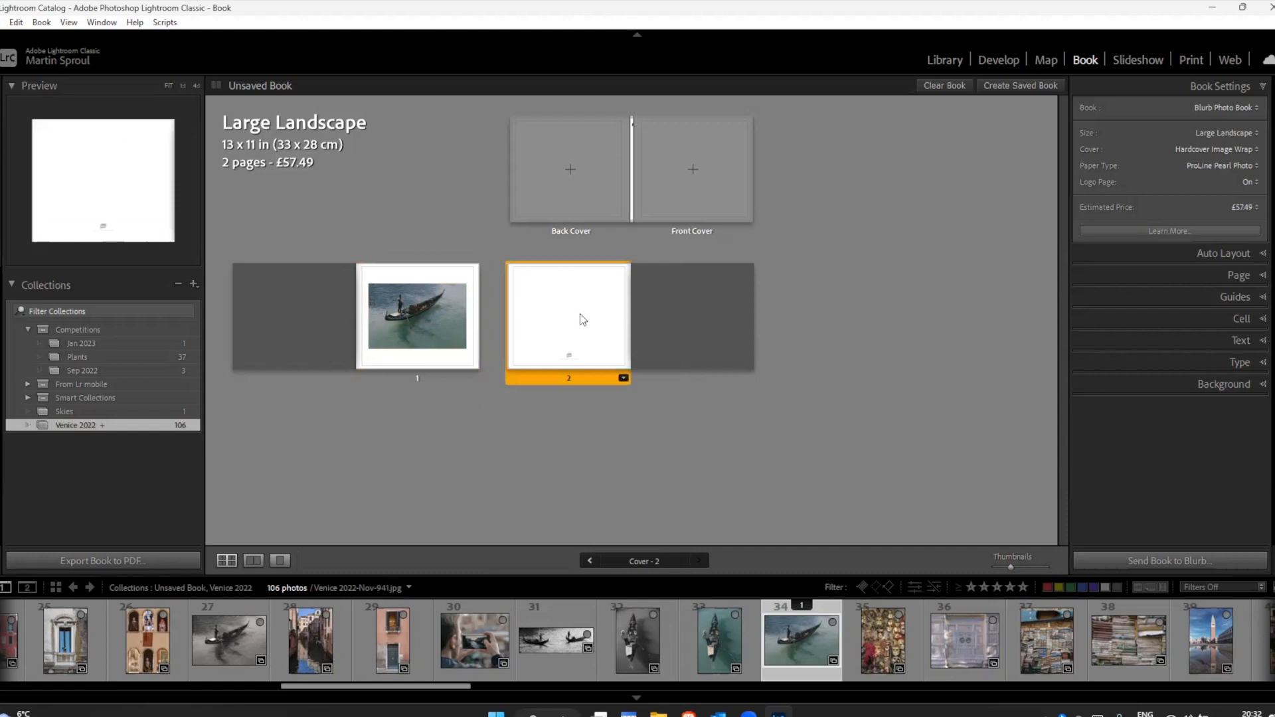
left_click(623, 378)
left_click(579, 442)
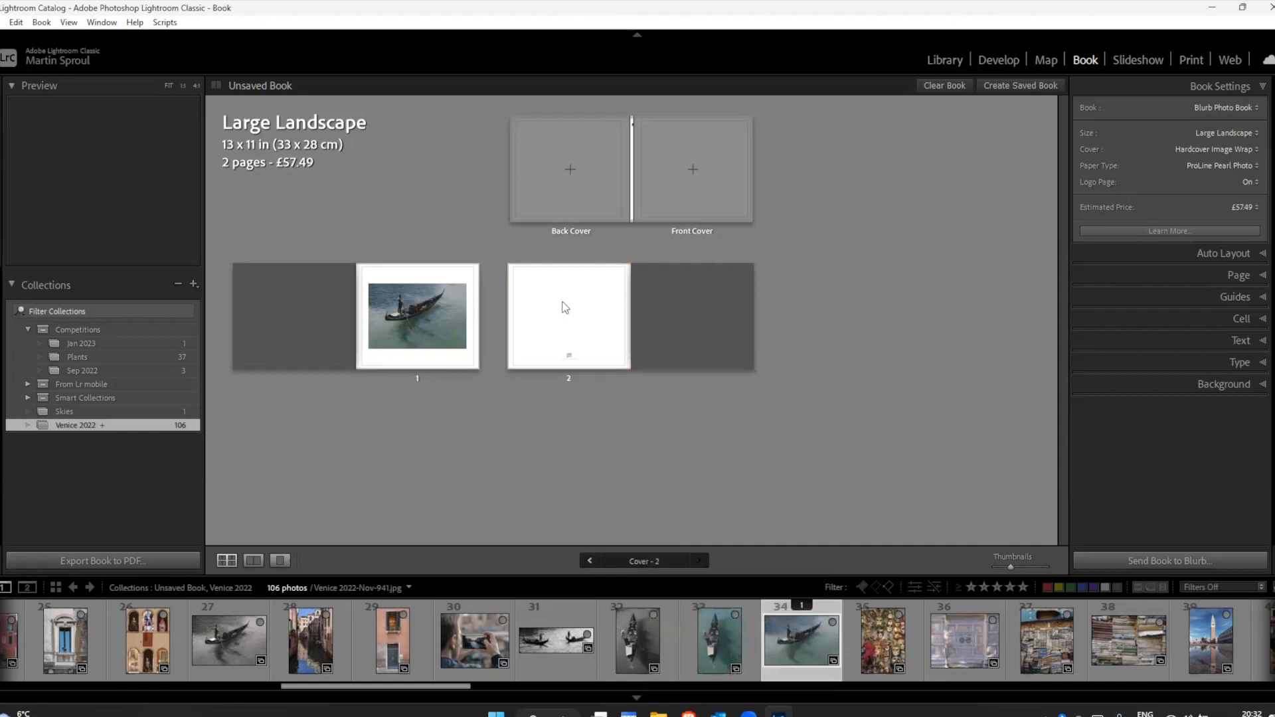
Step: Add a page 2 with the same 1 Photo layout as page 1, followed by a blank page 3
left_click(438, 363)
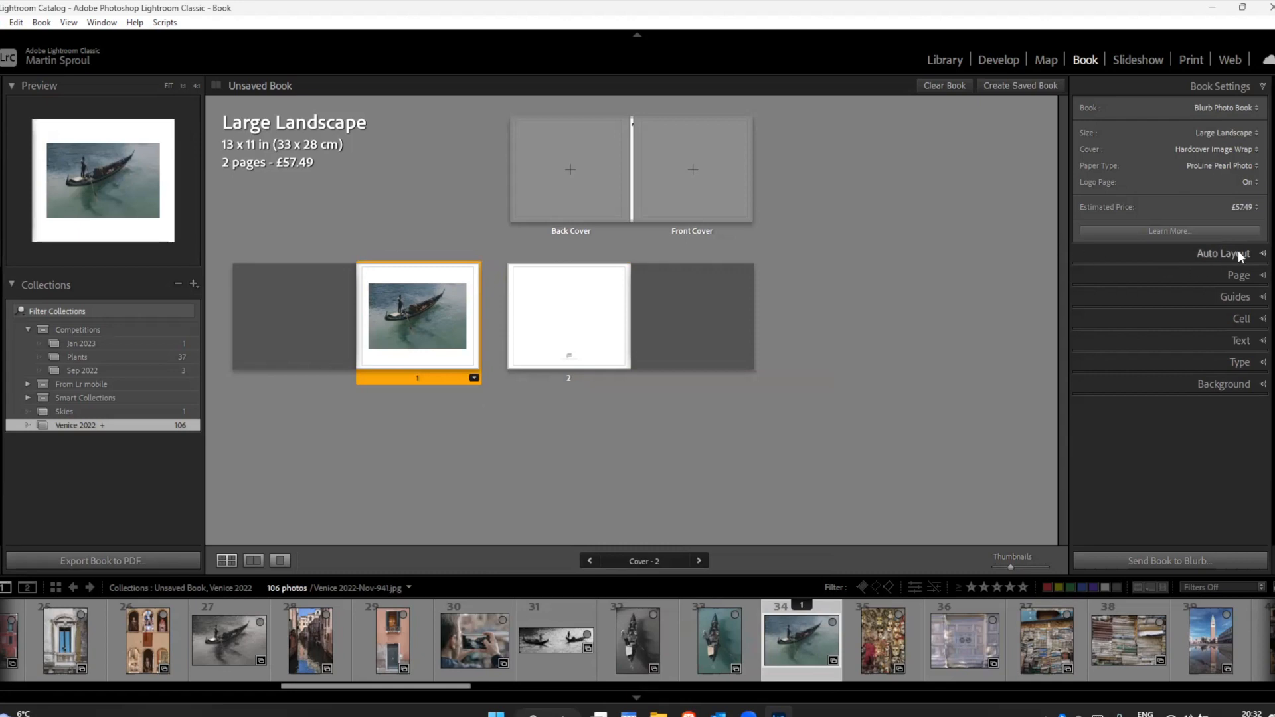
left_click(1238, 277)
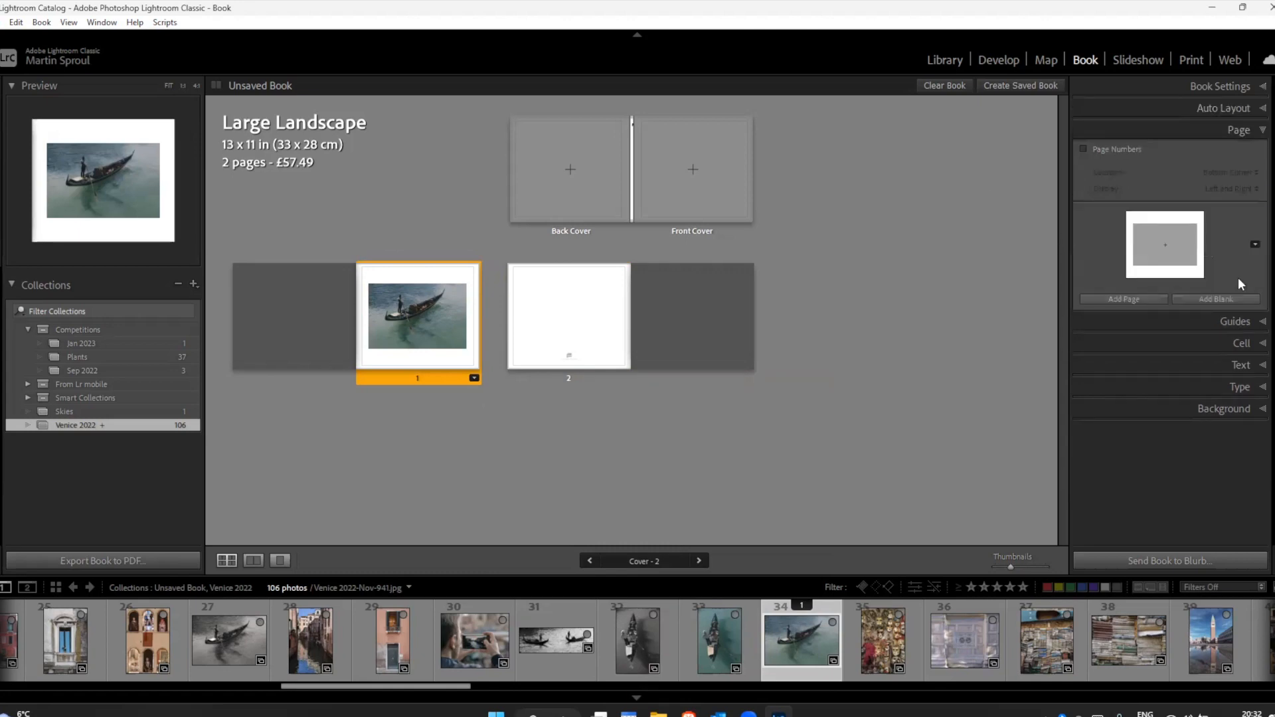
left_click(1117, 297)
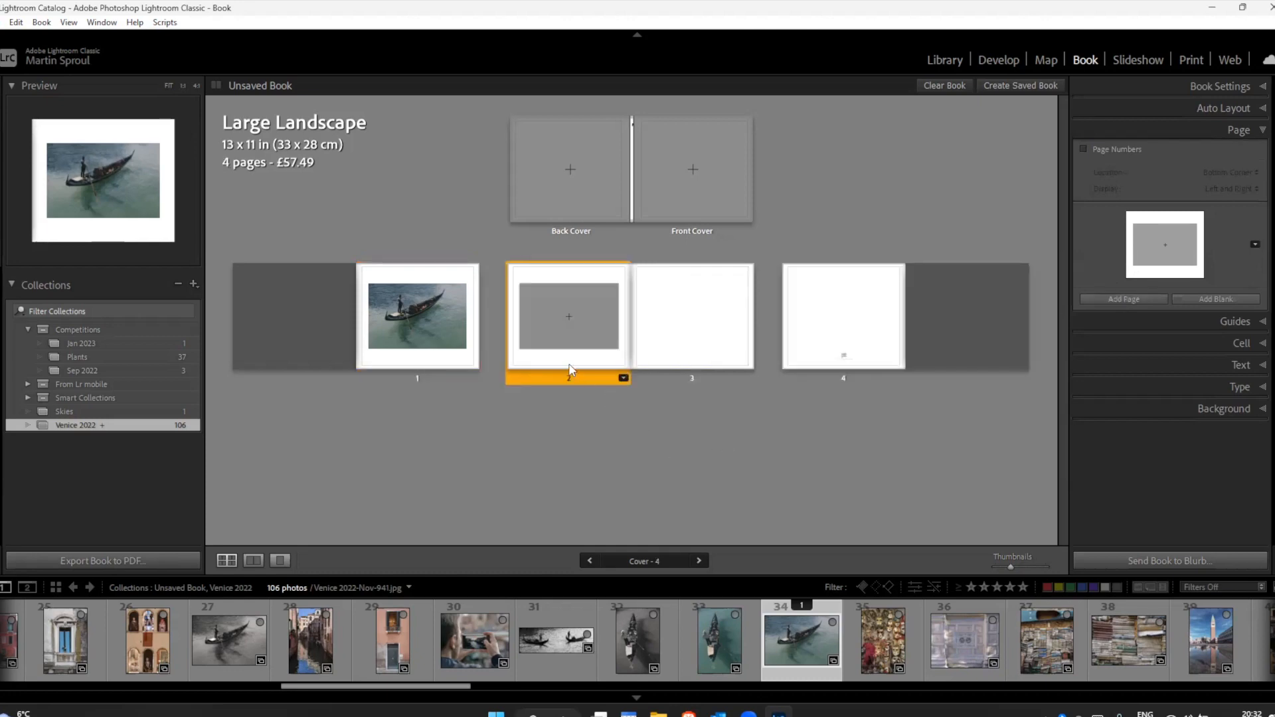
left_click(573, 332)
left_click(1214, 298)
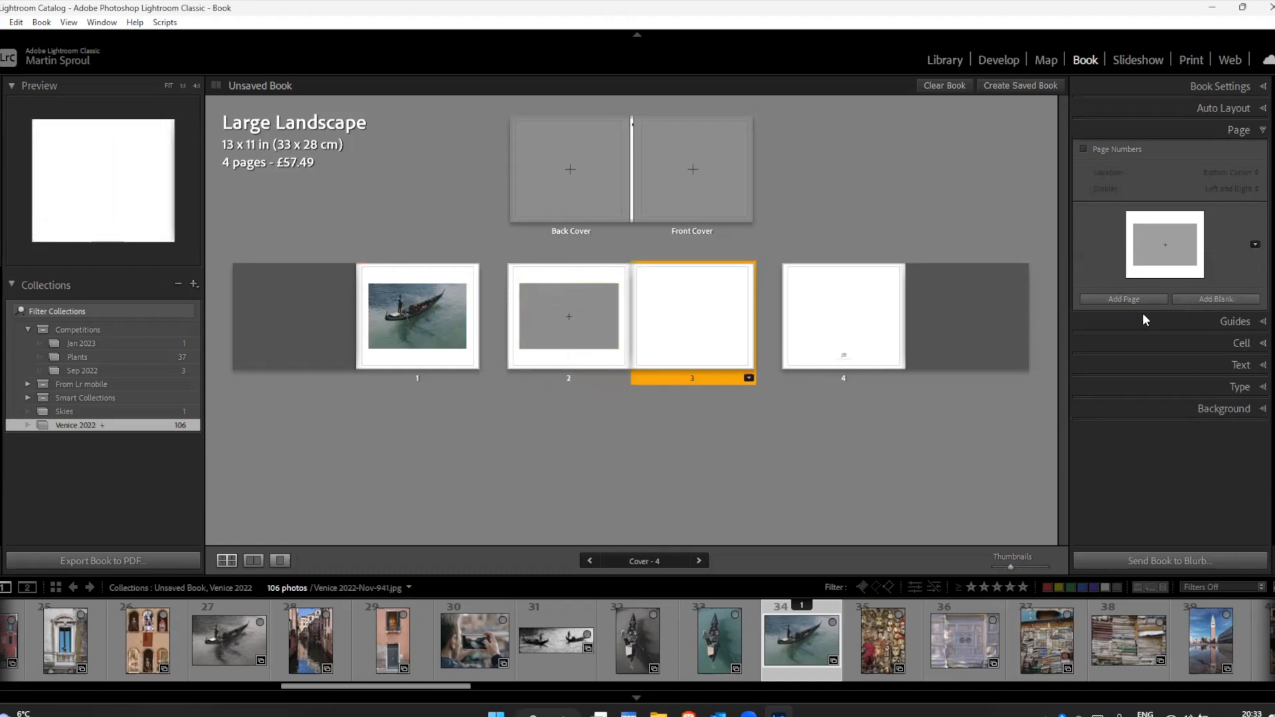
left_click(1255, 245)
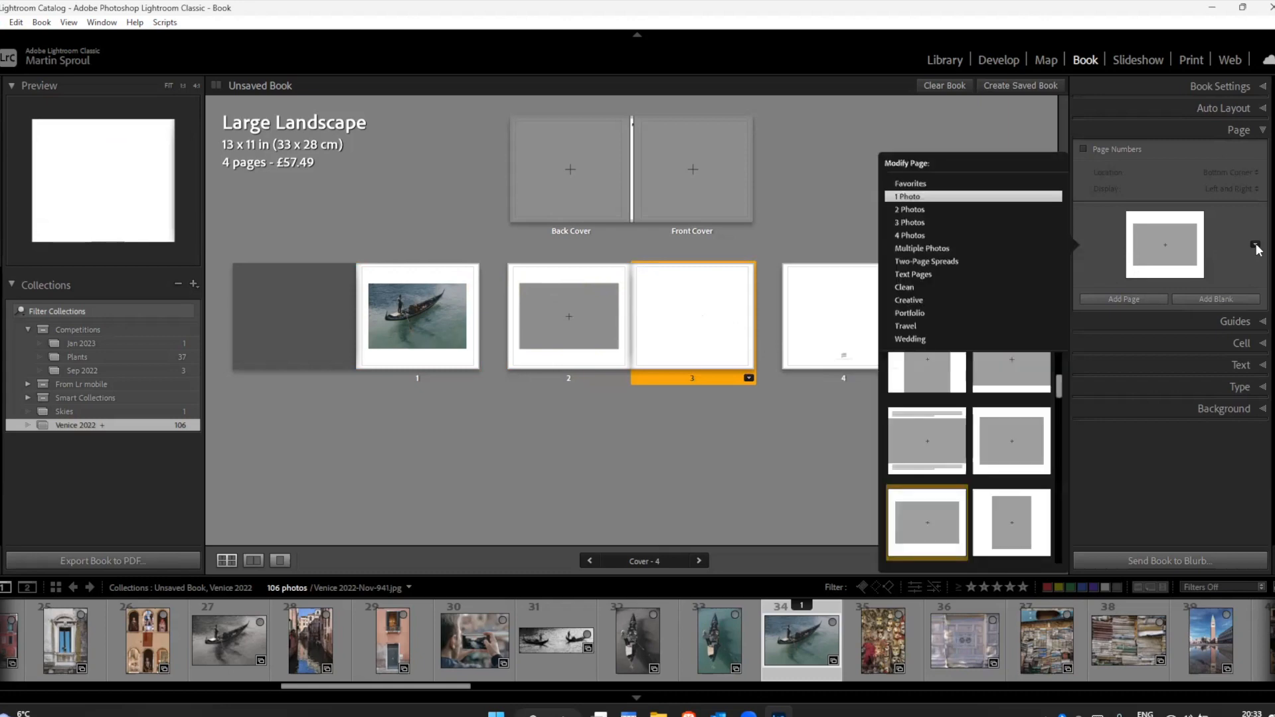
left_click(838, 387)
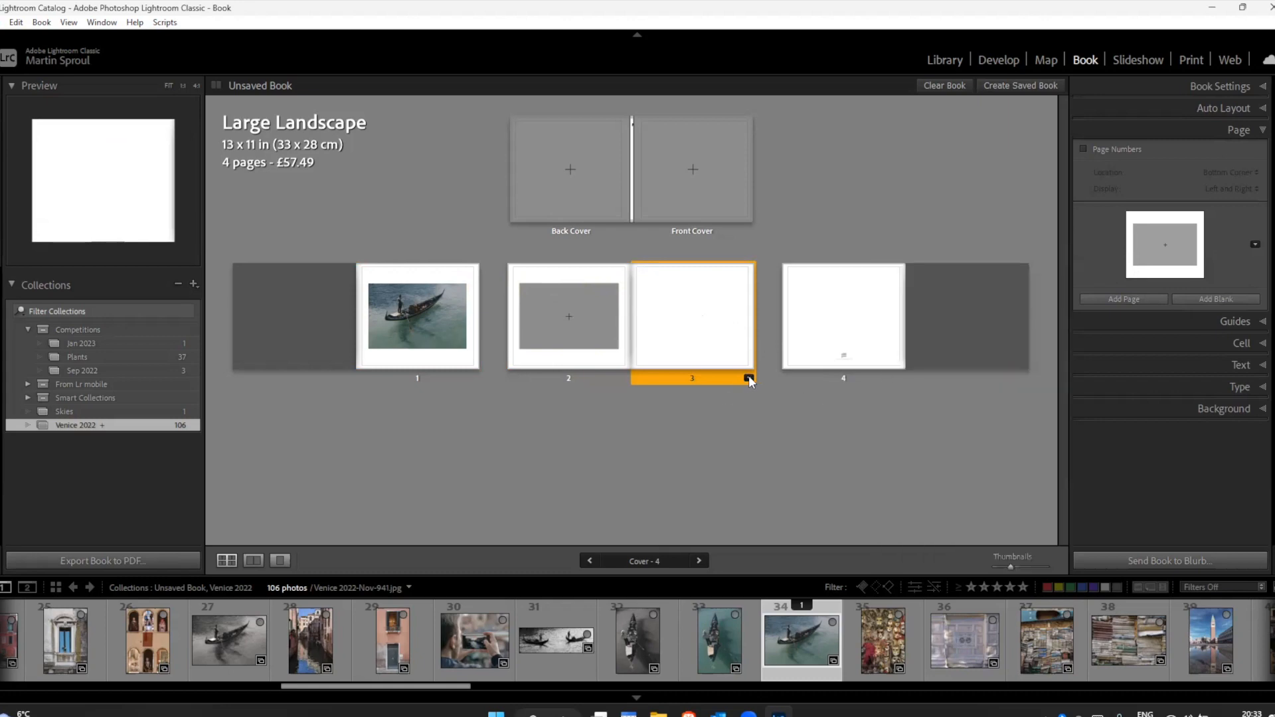
left_click(748, 378)
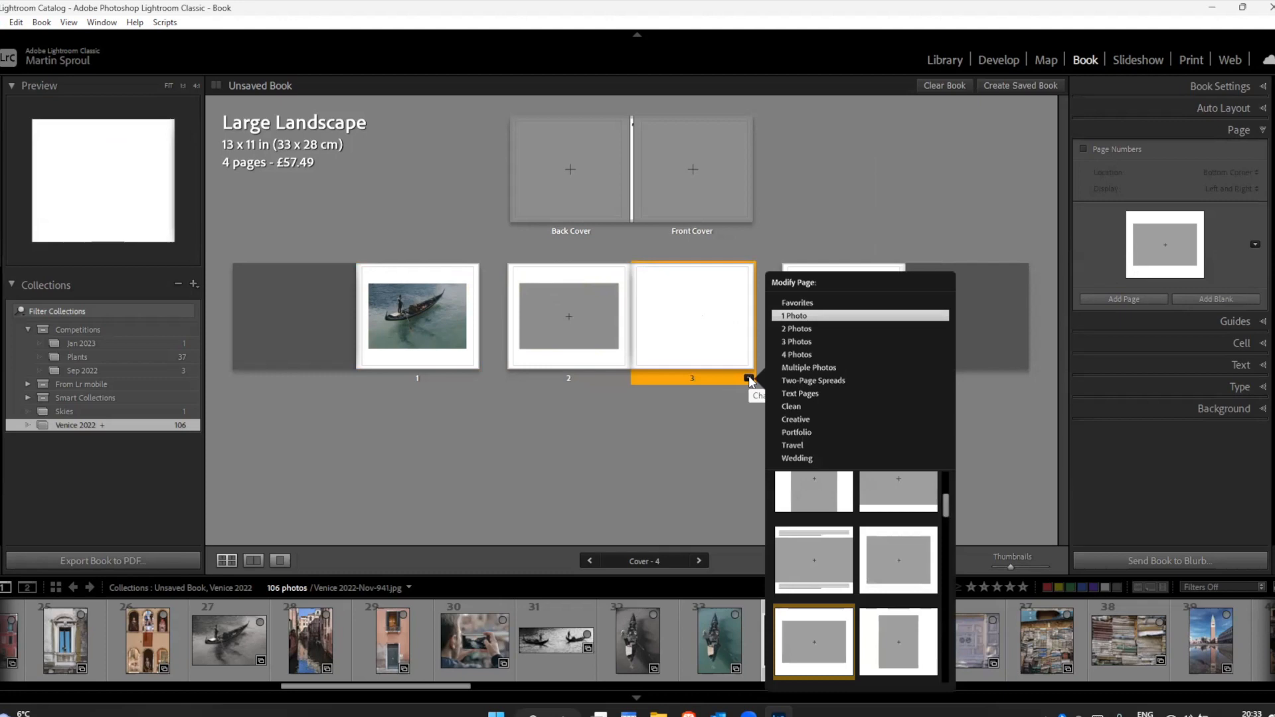
left_click(748, 378)
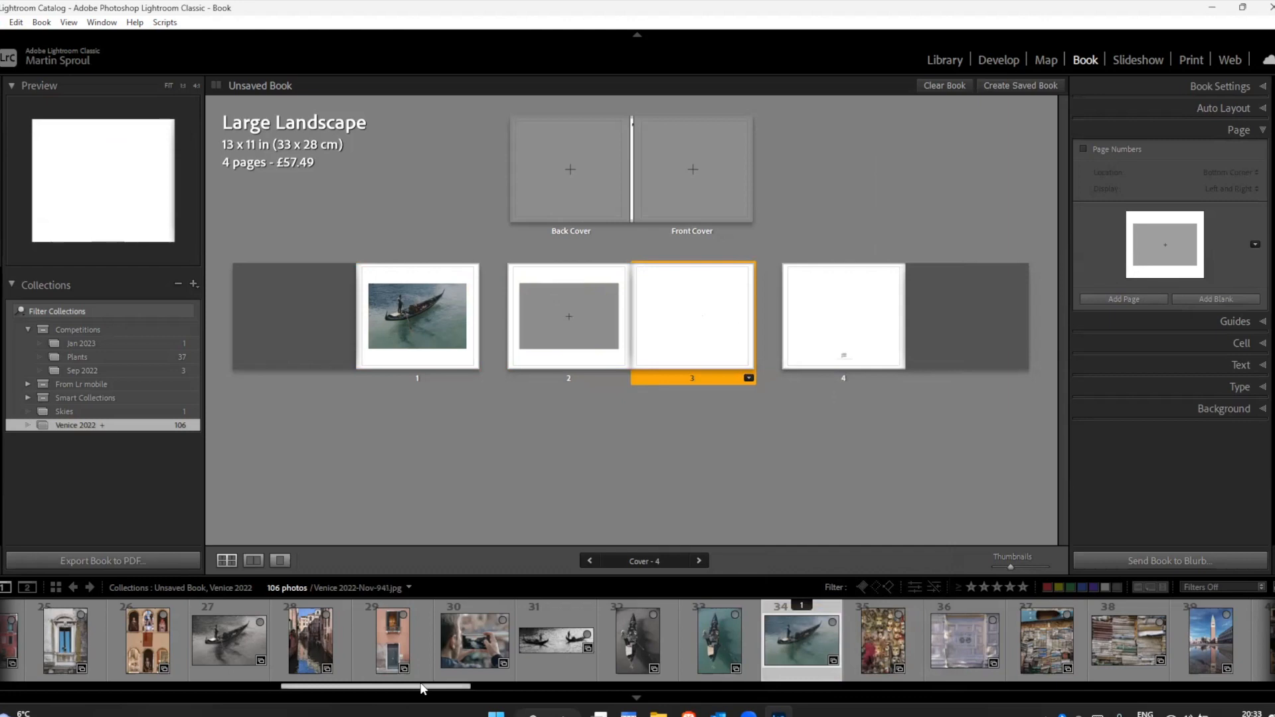
Step: Apply a Two-Page Spreads layout with one photo cell and a thin white border to create the spread after page 3
left_click(748, 379)
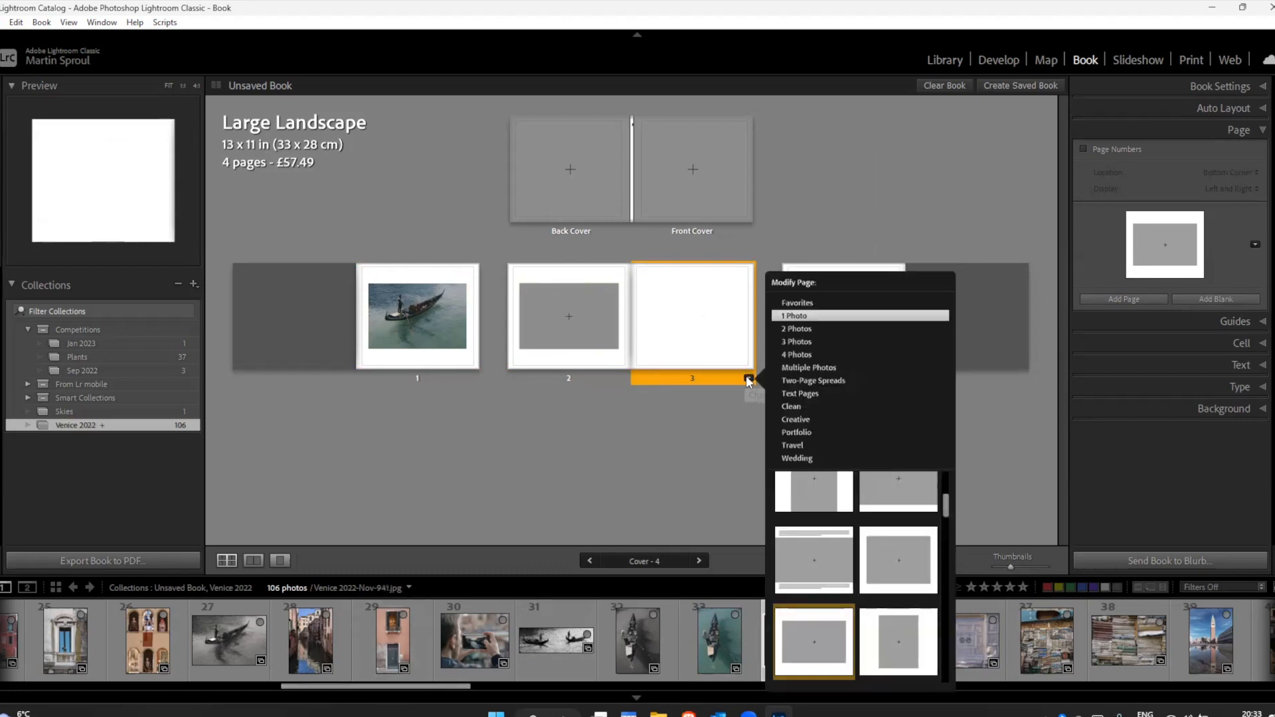
left_click(802, 381)
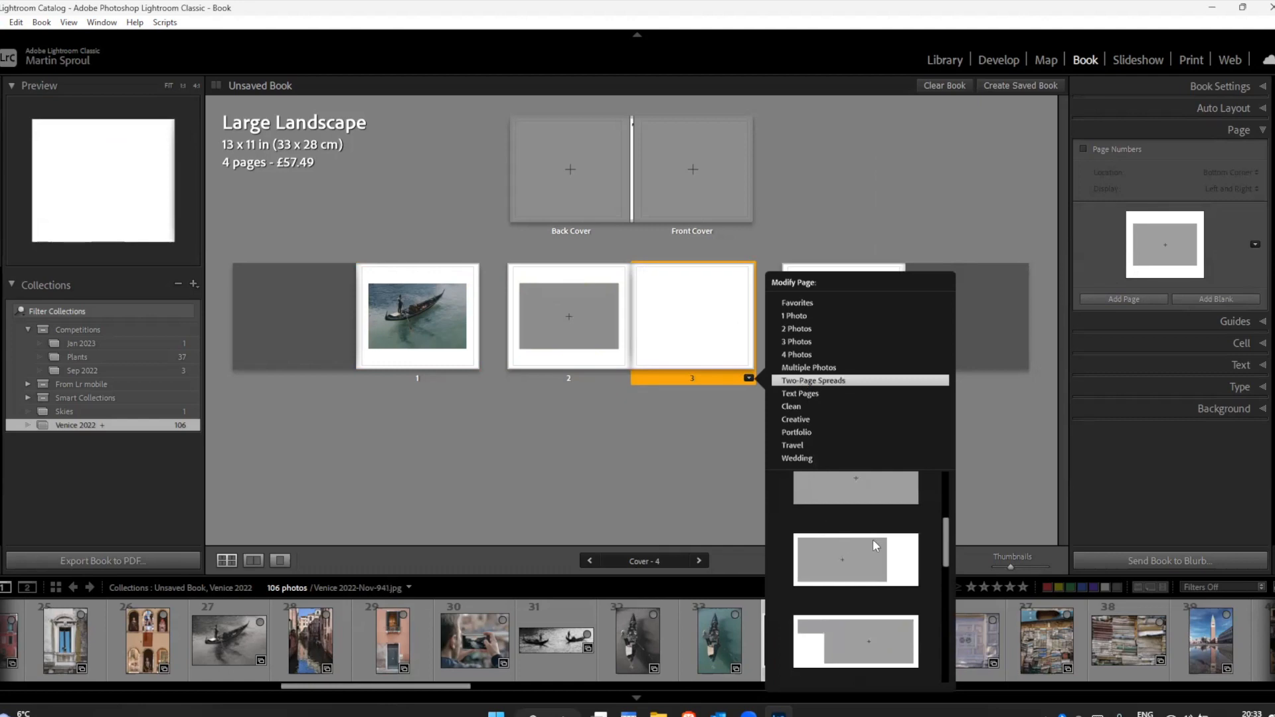
scroll(948, 541, "up", 5)
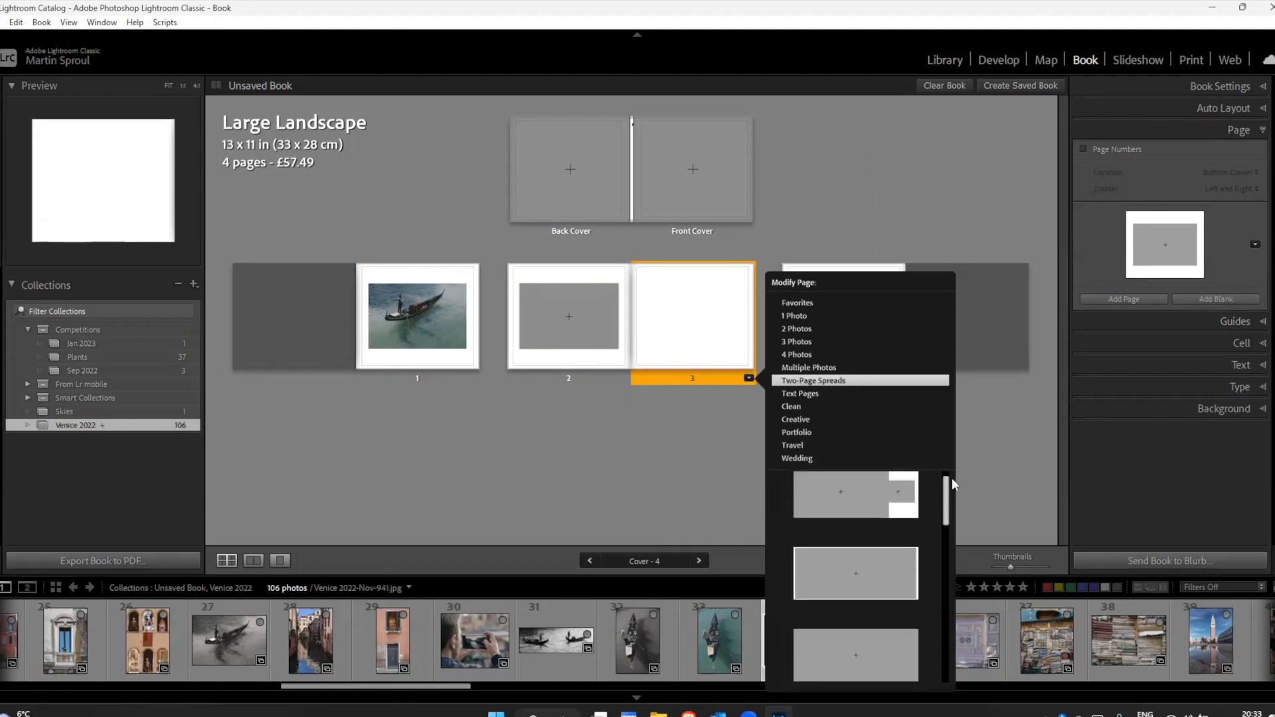
mouse_move(947, 515)
left_mouse_down()
mouse_move(938, 649)
mouse_move(926, 501)
left_mouse_up()
left_click(891, 578)
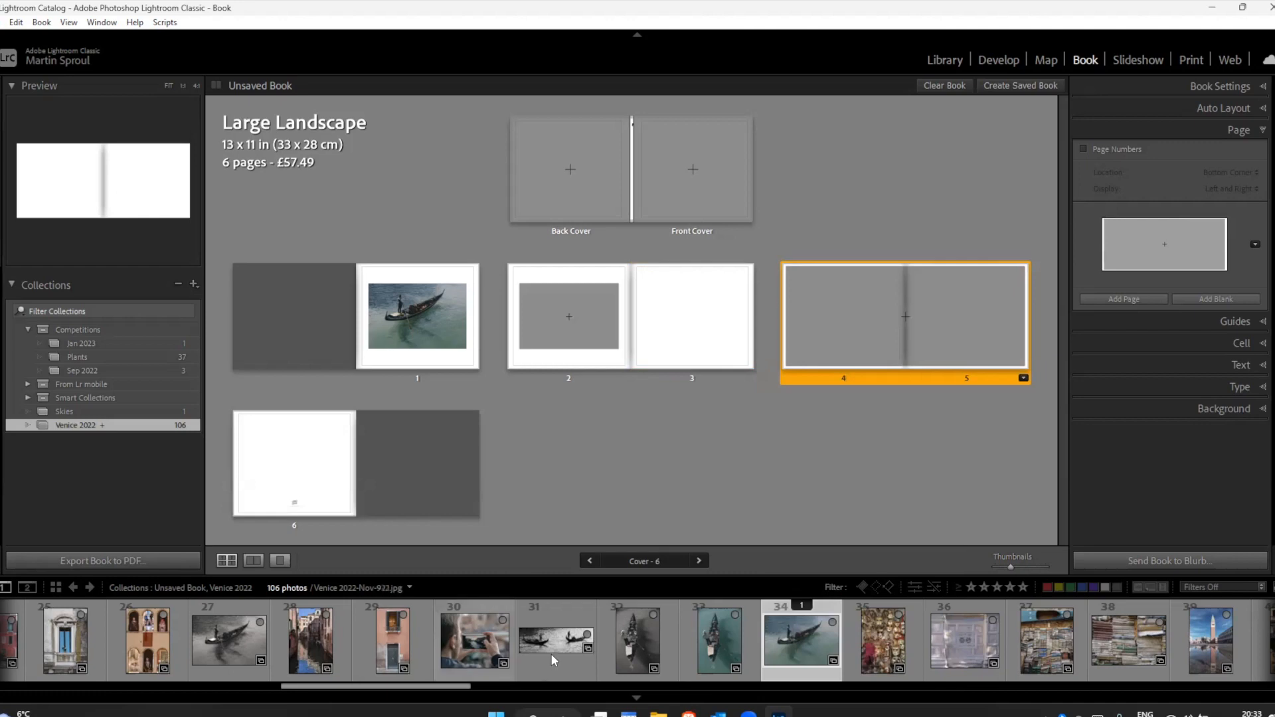
Step: Place and position the black-and-white photo of two gondolas, filmstrip number 31, across pages 4 and 5, and read its print-quality warning
left_click_drag(544, 639, 900, 316)
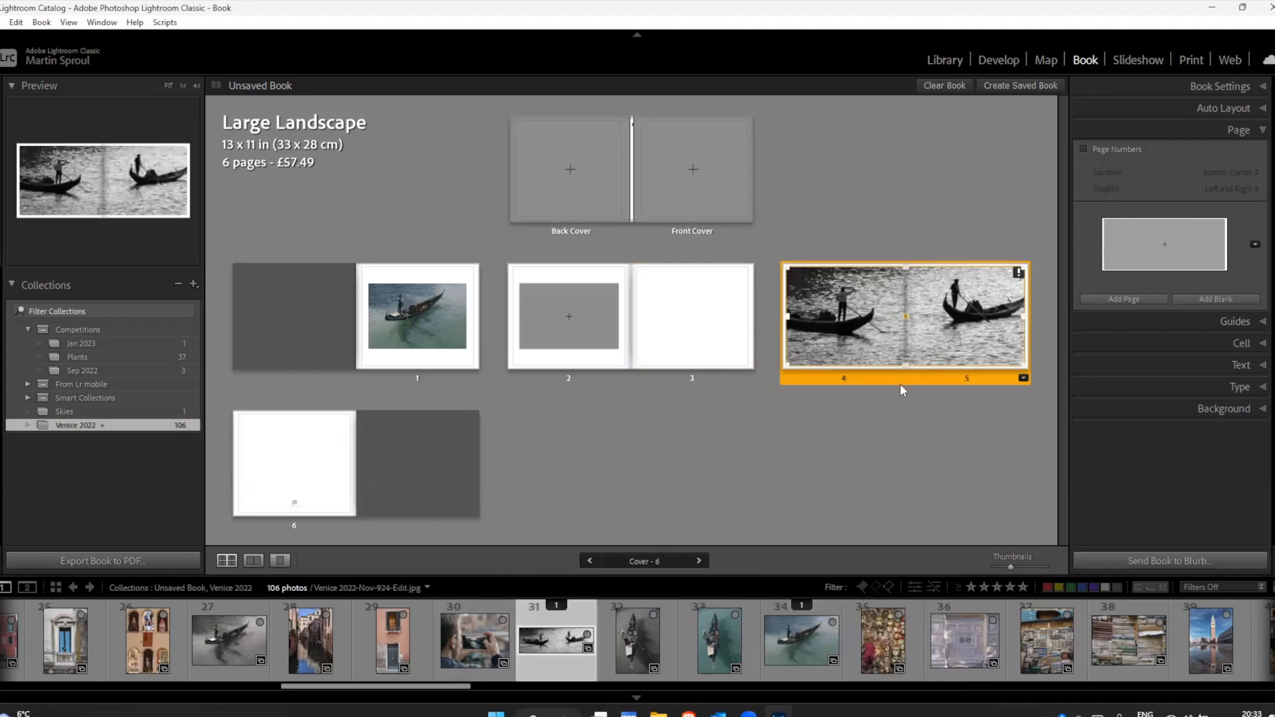
mouse_move(881, 335)
left_mouse_down()
mouse_move(895, 336)
mouse_move(880, 343)
left_mouse_up()
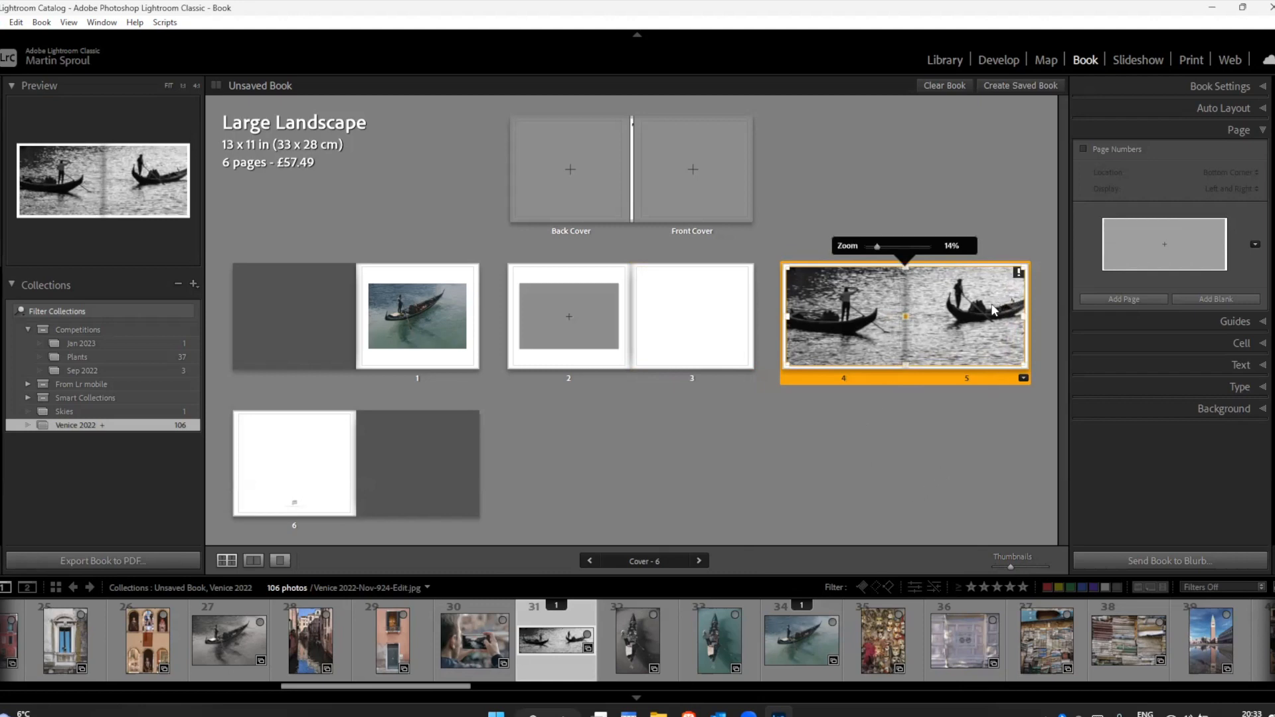
left_click(1019, 273)
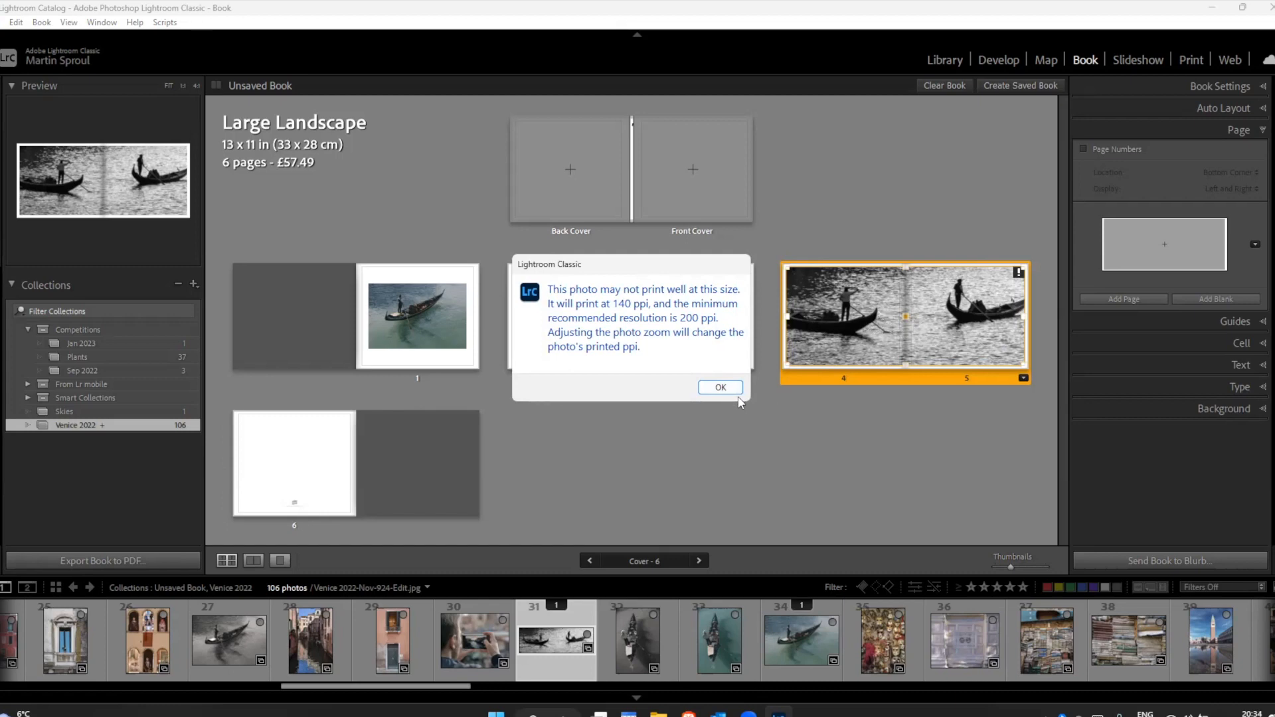
left_click(721, 387)
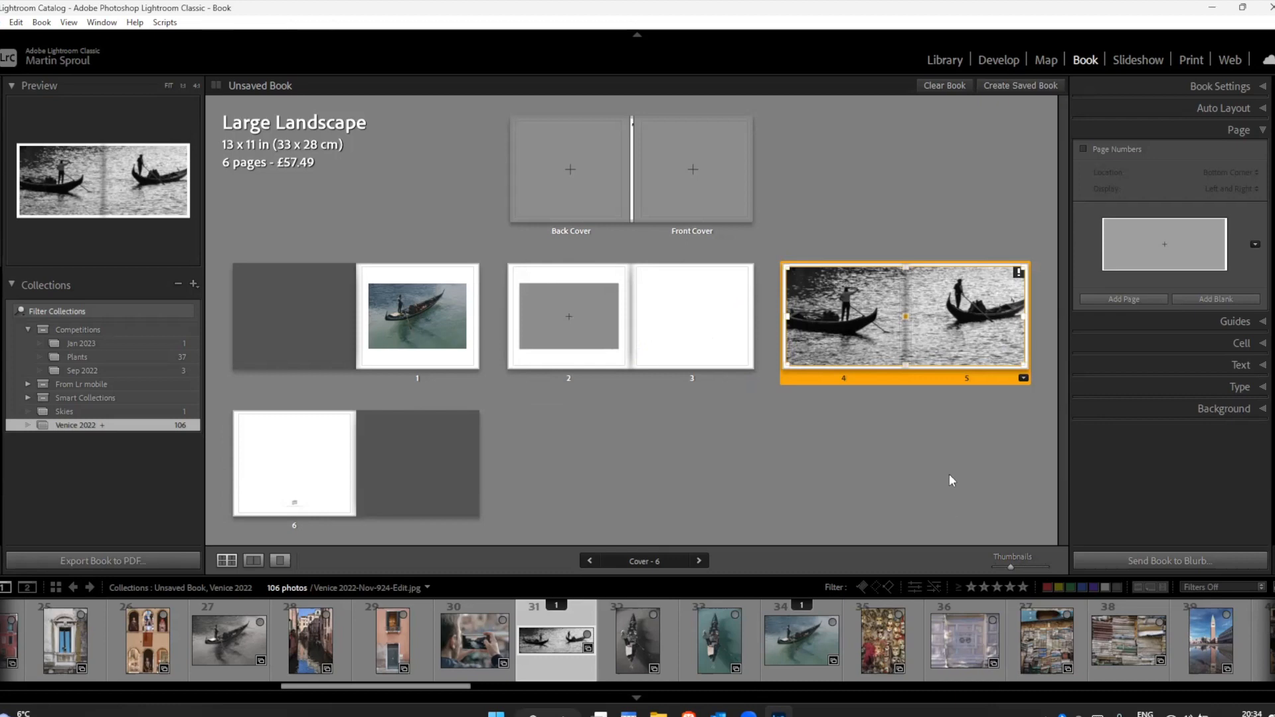
Step: Shrink the photo cell on pages 4 and 5 from its top, right and bottom edges and centre it across the fold
left_click(932, 328)
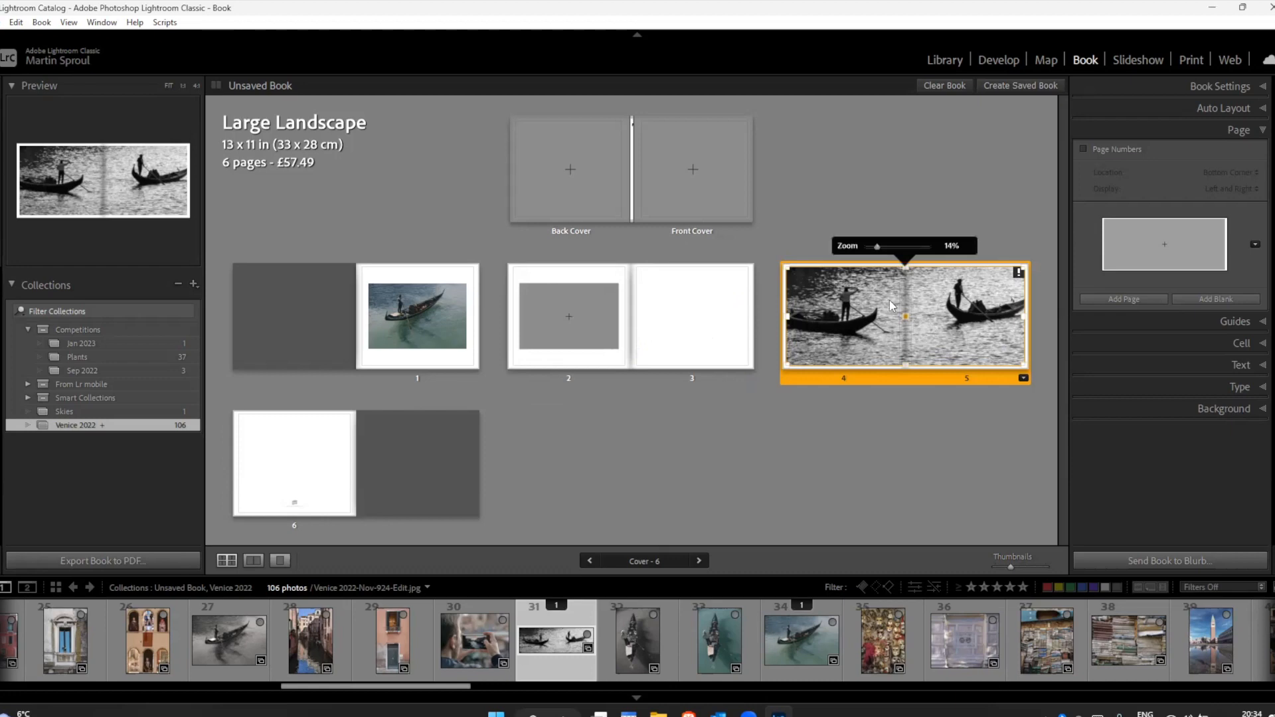
left_click(254, 561)
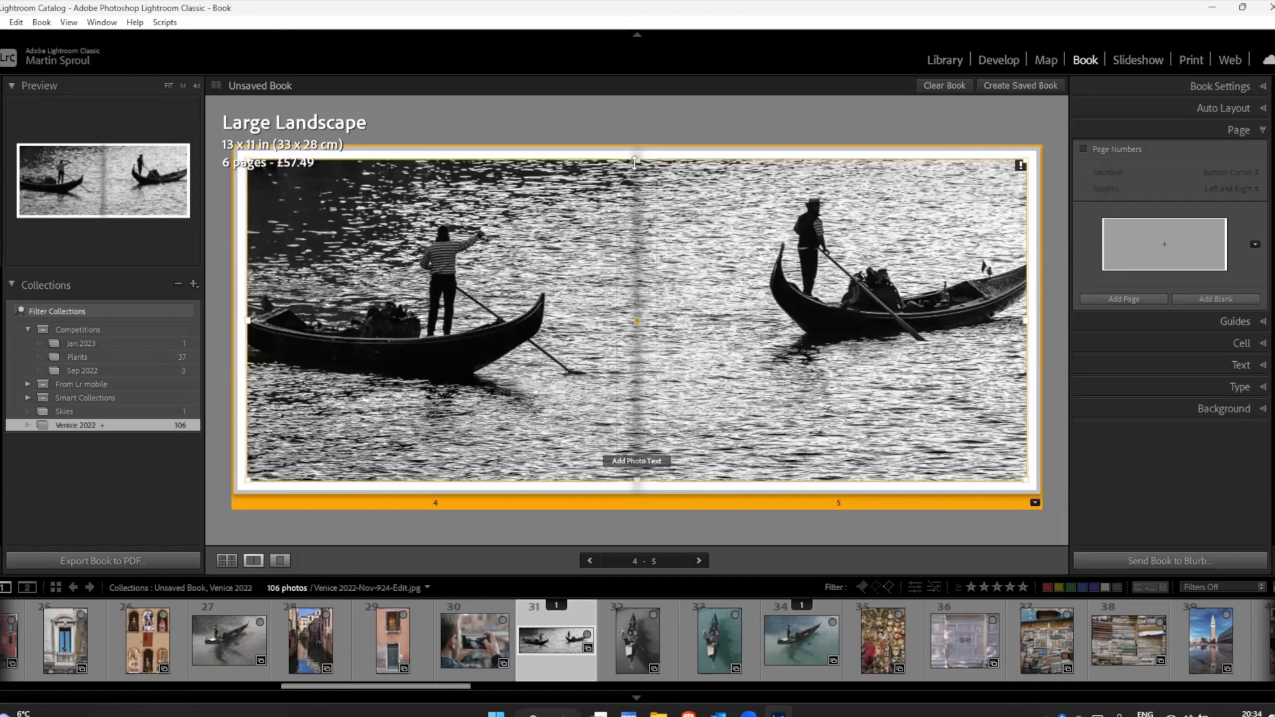
left_click_drag(636, 167, 636, 255)
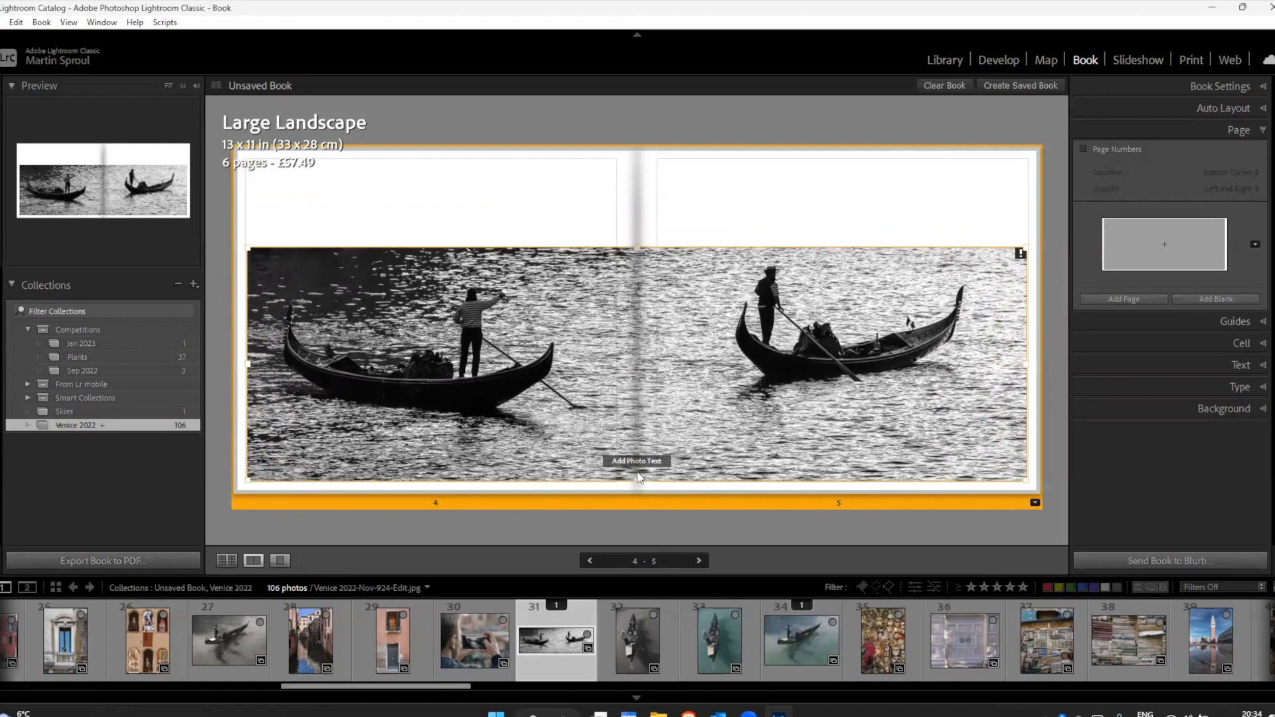
left_click_drag(1023, 363, 968, 369)
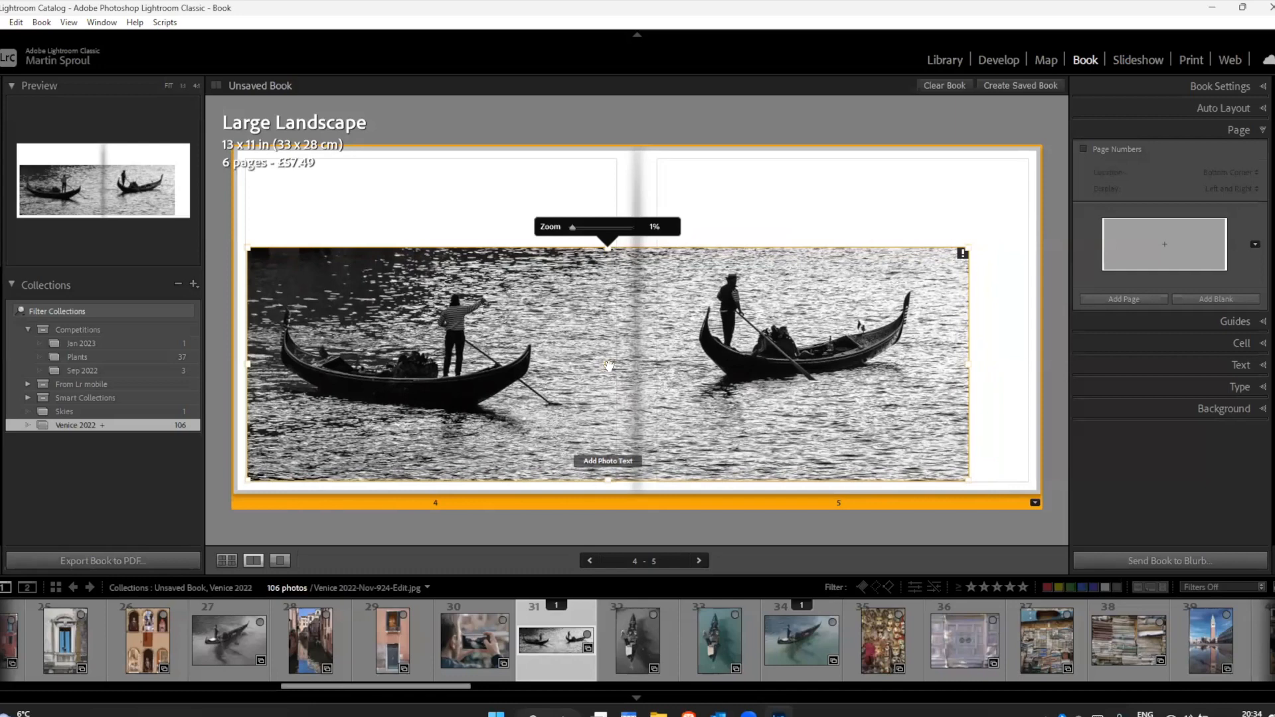
left_click_drag(609, 365, 640, 318)
left_click_drag(642, 421, 643, 397)
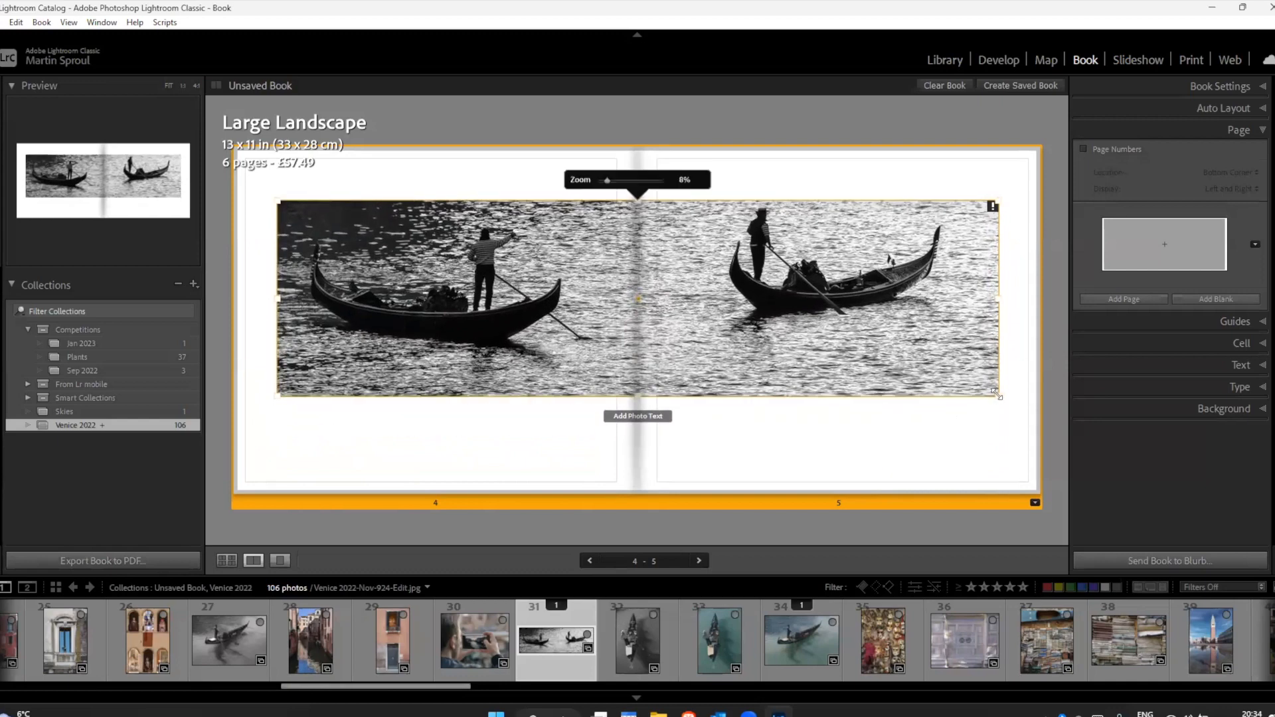
Step: Reduce the spread's photo cell from its lower-right corner, extend its lower edge to show more water, and centre it on pages 4 and 5
left_click_drag(995, 393, 947, 369)
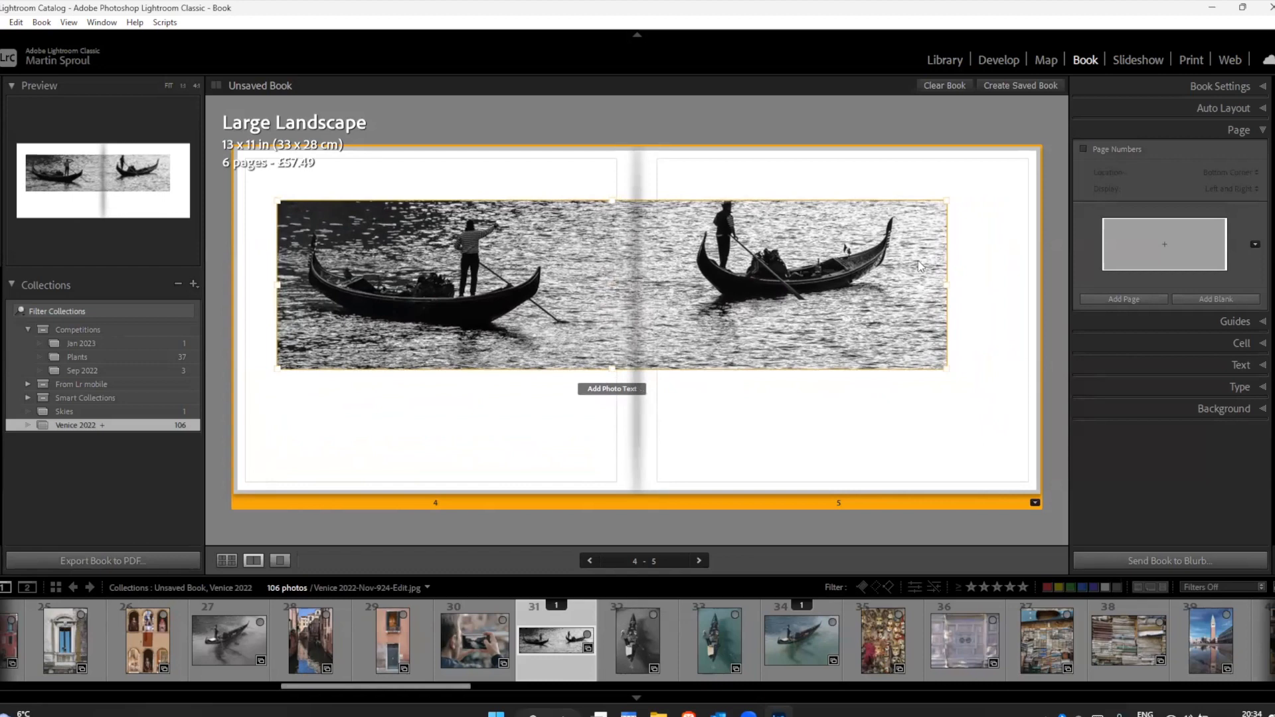
left_click(920, 266)
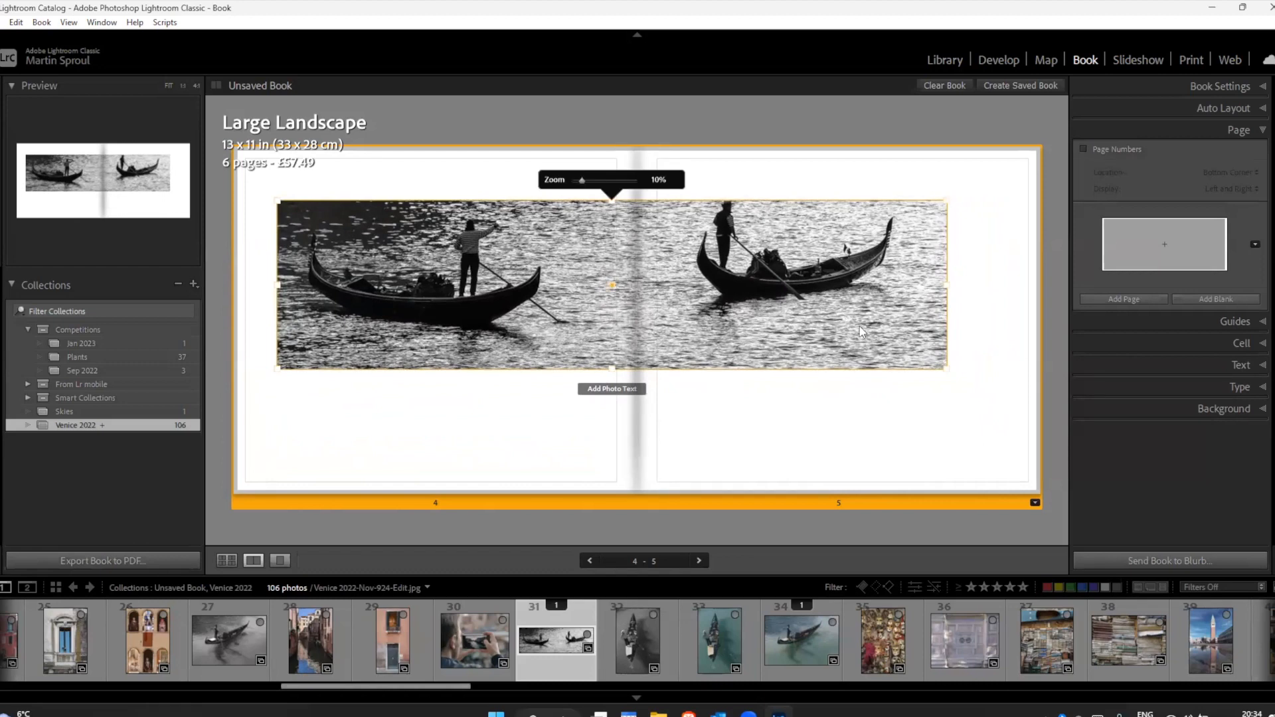
left_click_drag(611, 369, 600, 421)
left_click(667, 405)
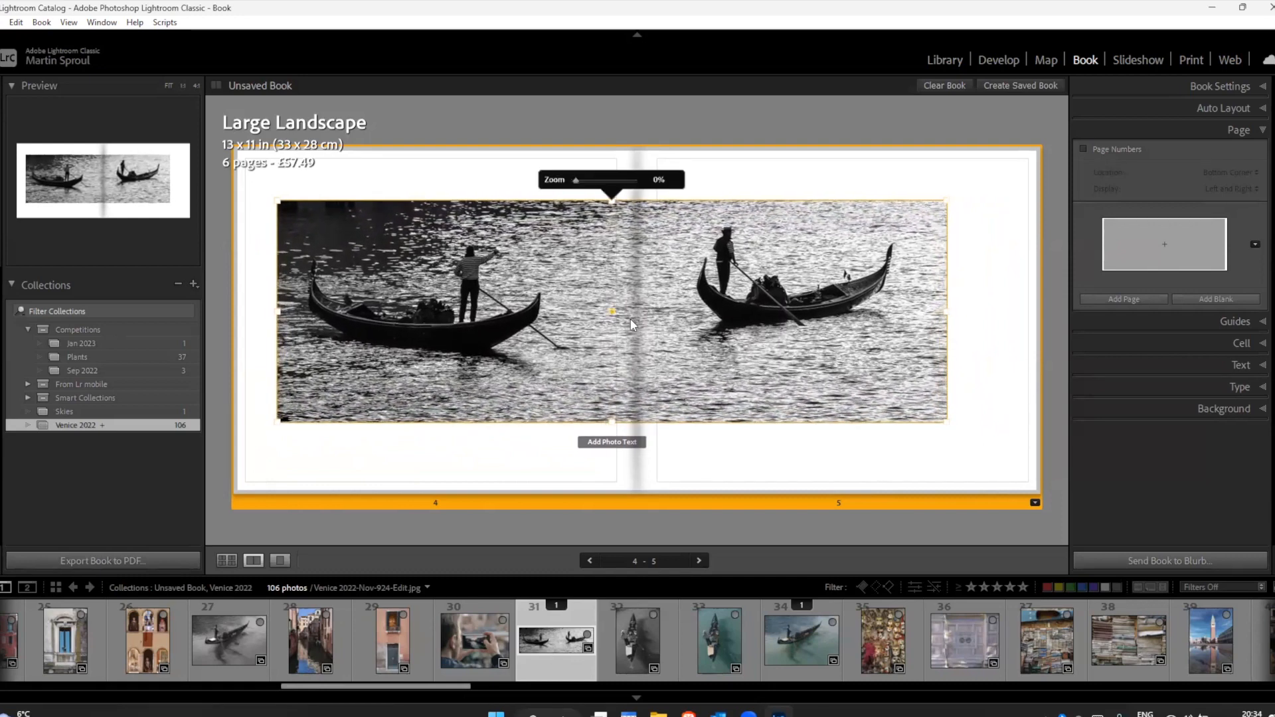
left_click_drag(611, 309, 639, 317)
left_click(943, 528)
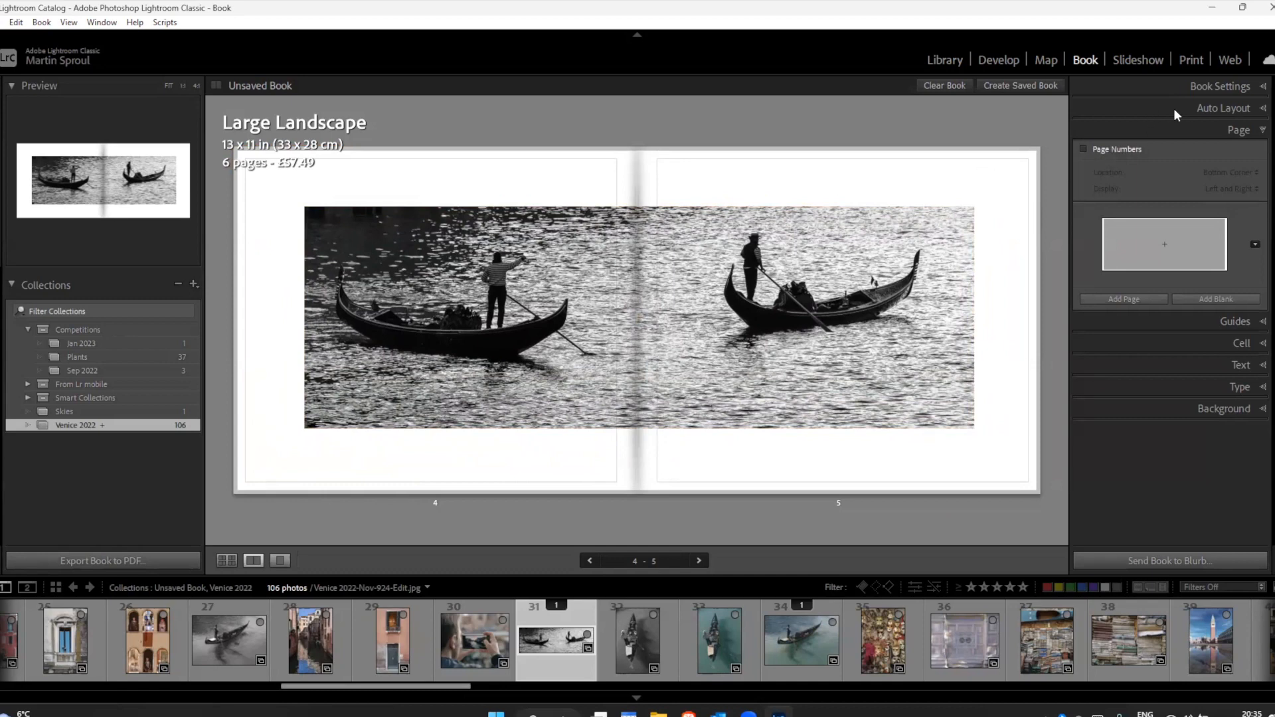
Step: Review the available book sizes in the book settings, keeping Large Landscape
left_click(1239, 86)
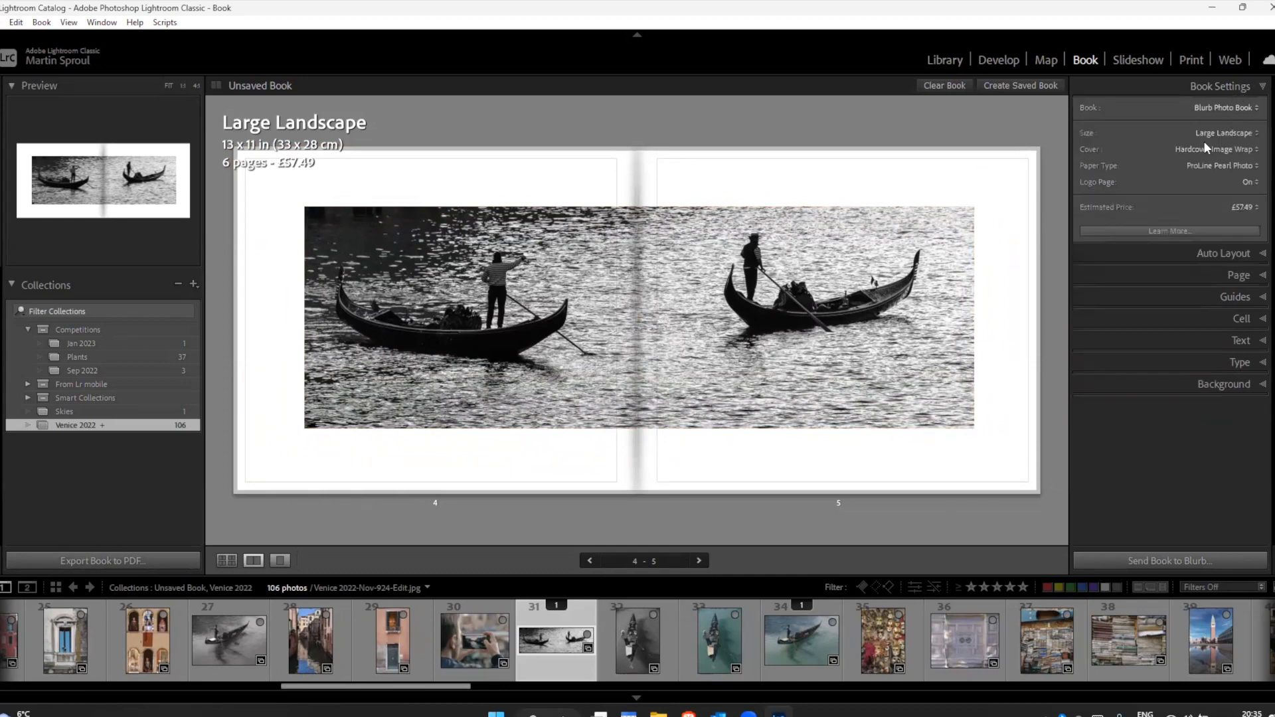
left_click(1230, 133)
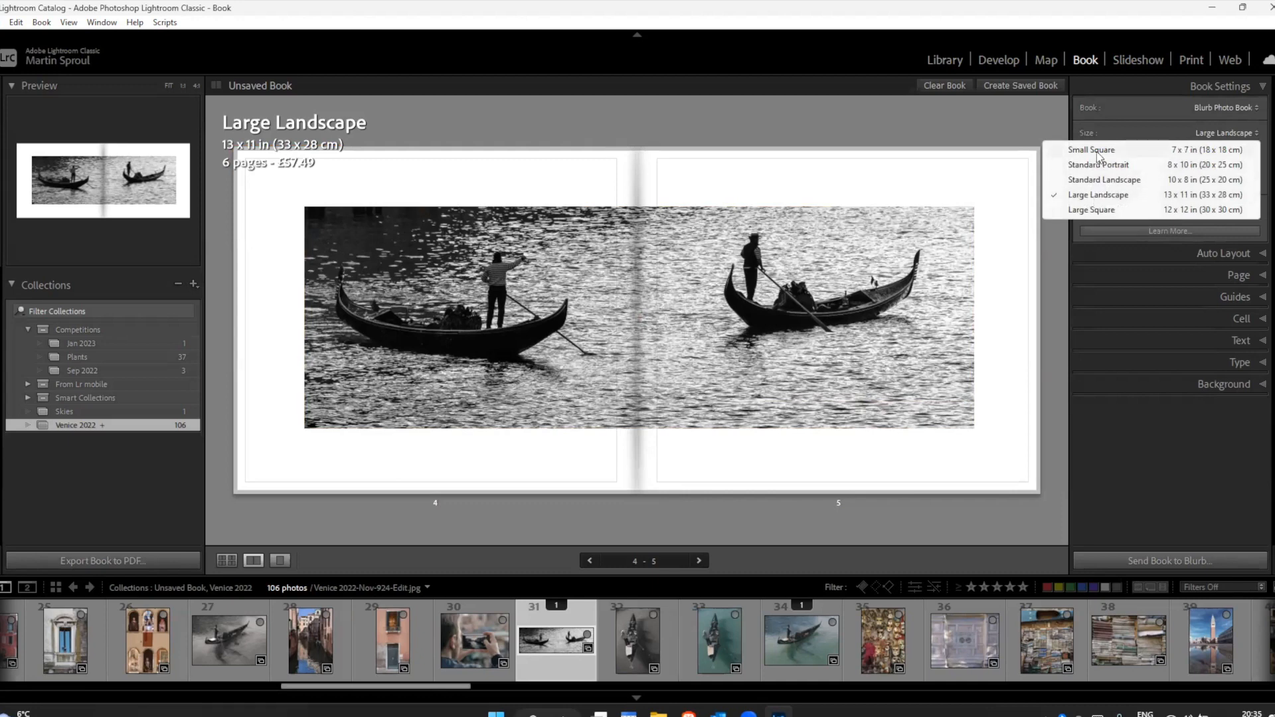
left_click(970, 124)
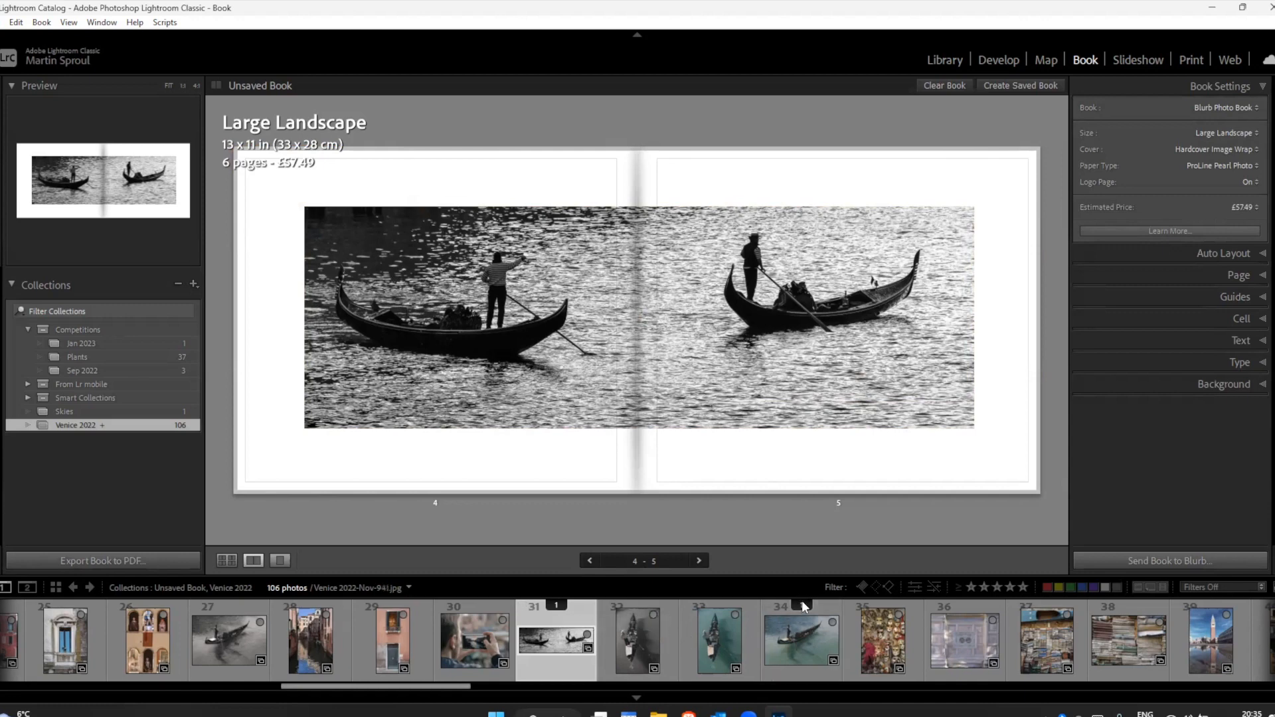
Step: Show all book pages, place the teal-water gondola photo, filmstrip number 34, on the front cover, and reposition it slightly within its cell
mouse_move(800, 606)
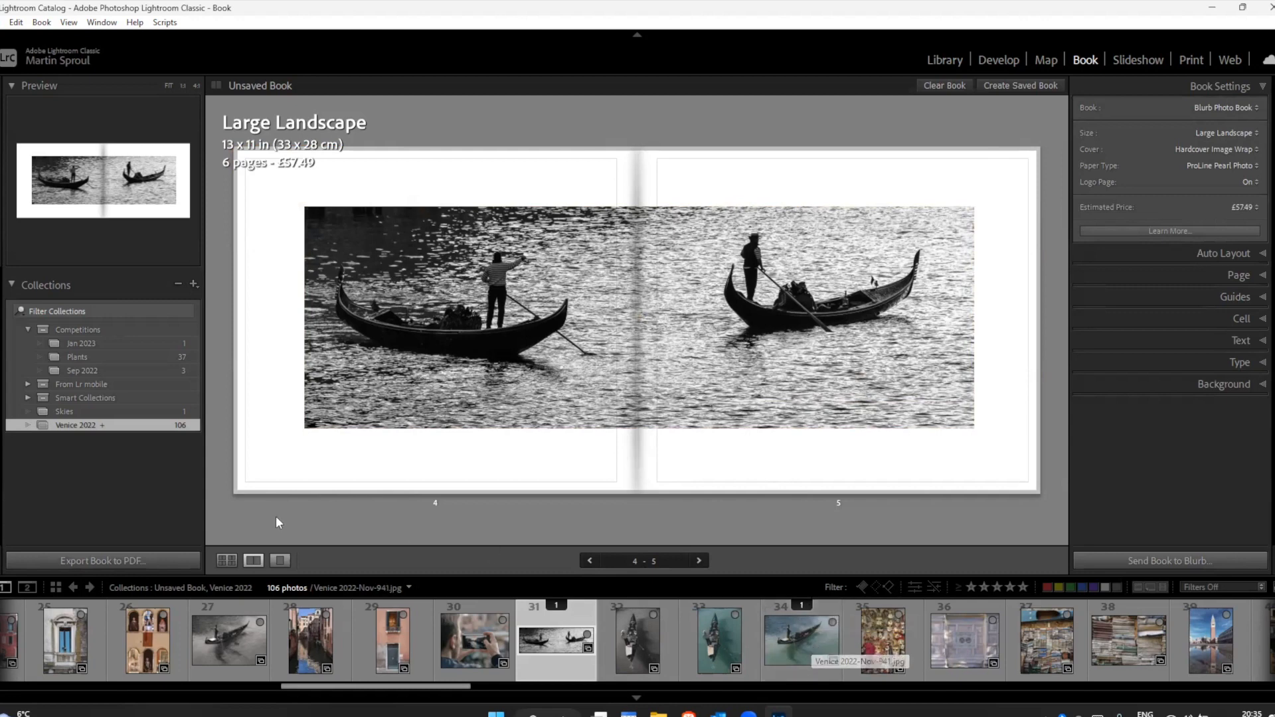
left_click(226, 562)
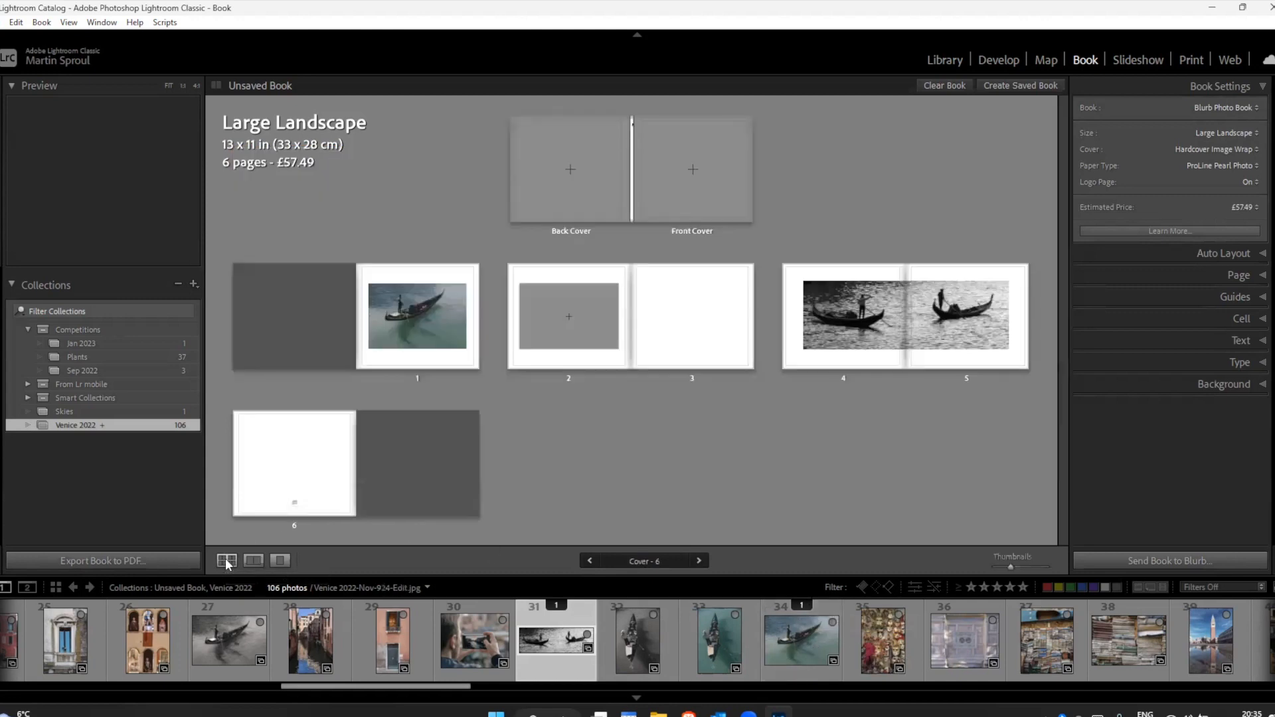
left_click_drag(800, 641, 693, 174)
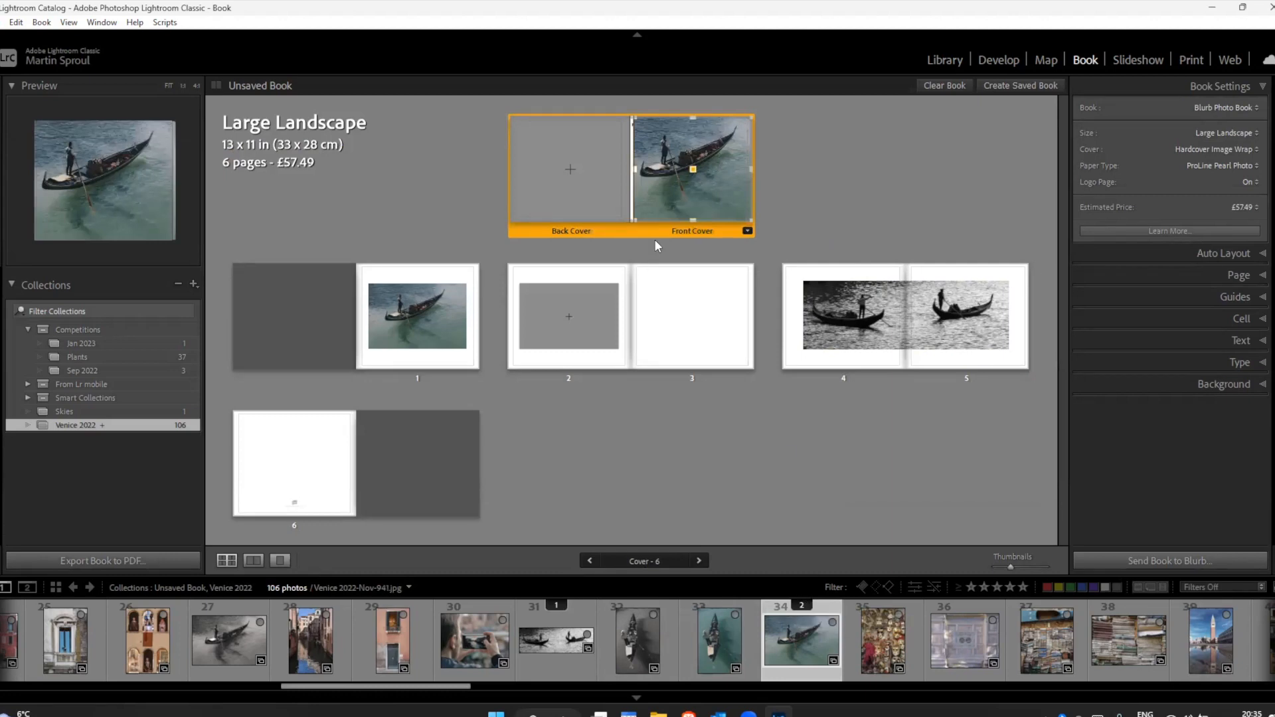
left_click(707, 170)
left_click_drag(708, 175, 716, 180)
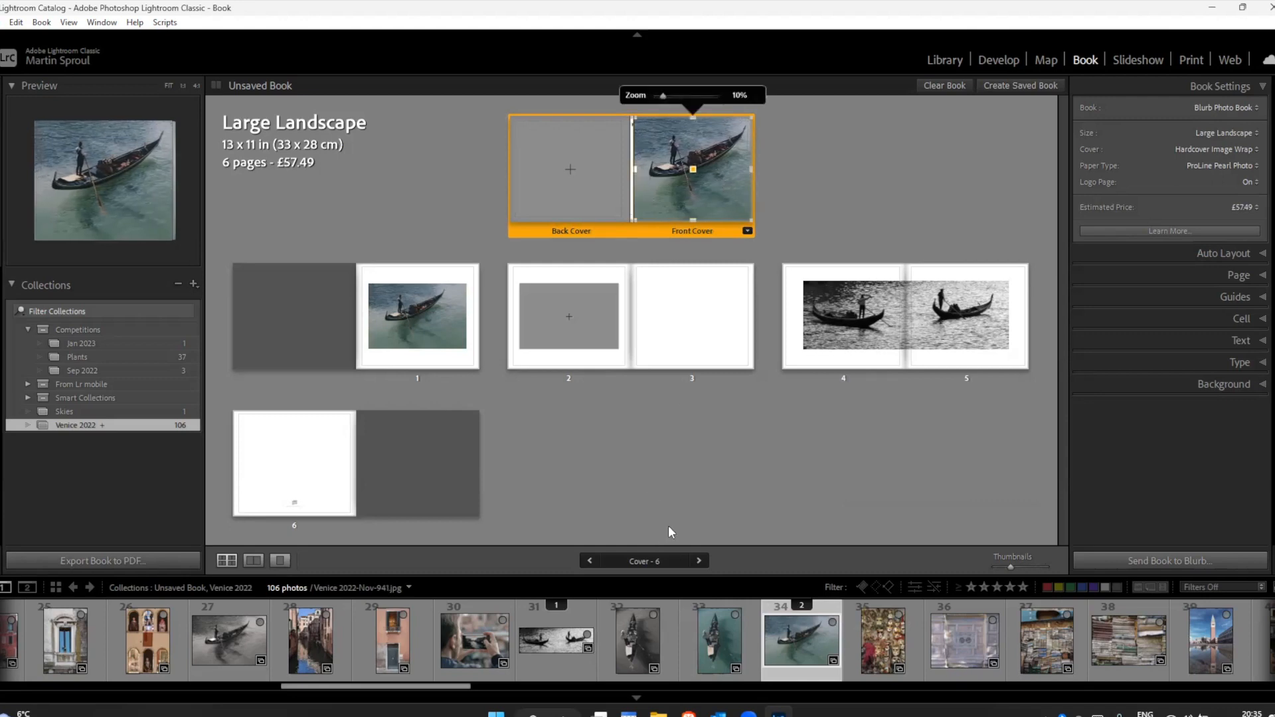
Step: Move the black-and-white gondola spread from pages 4 and 5 to pages 2 and 3, directly after page 1
left_click(579, 322)
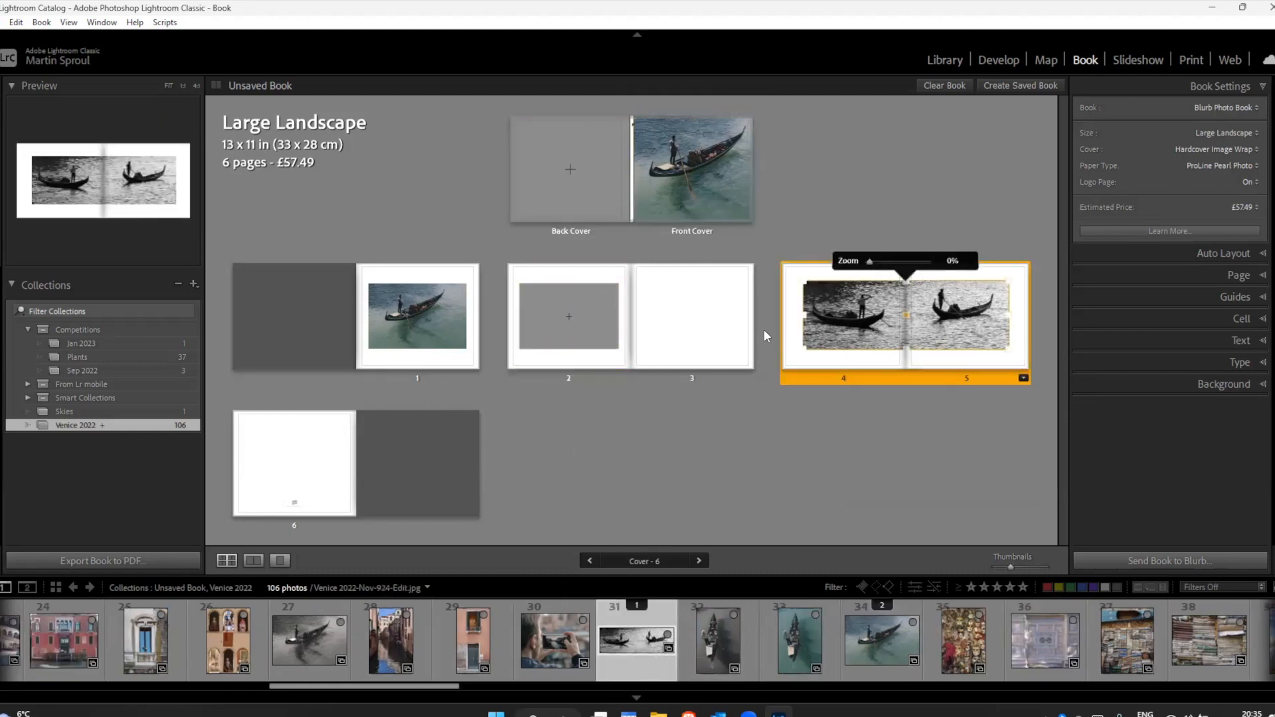
left_click(589, 323)
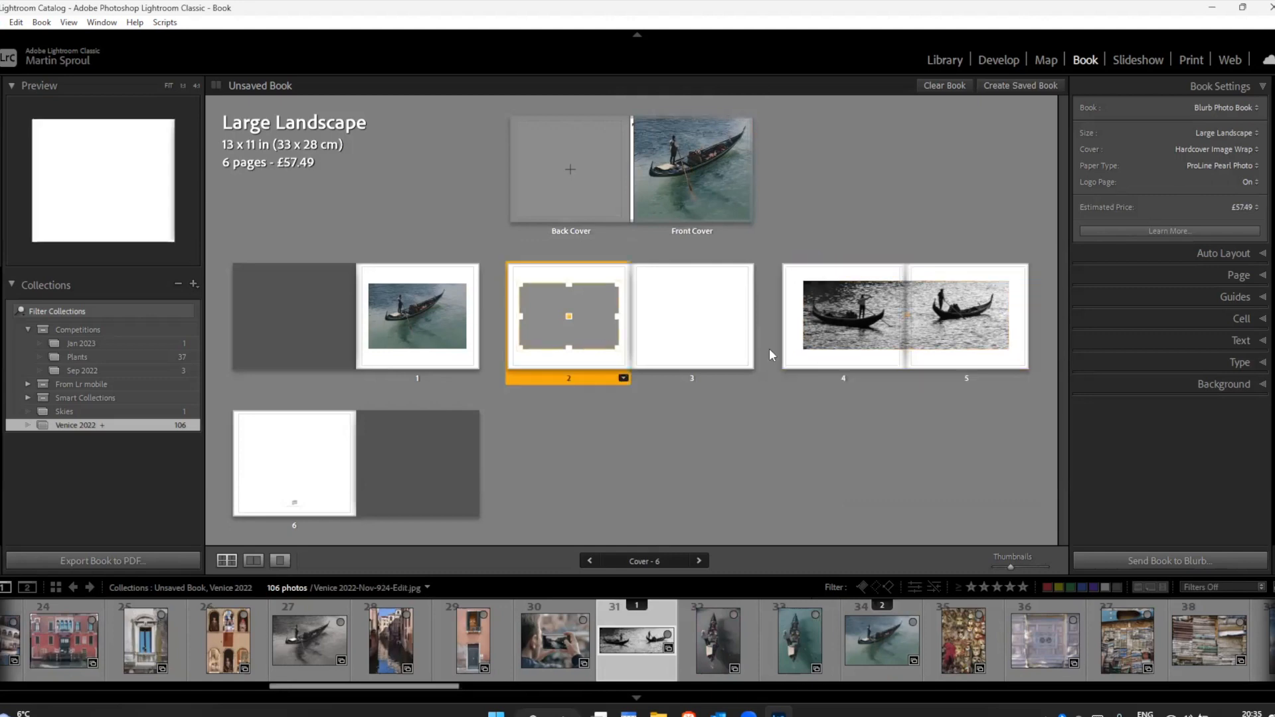
left_click(798, 367)
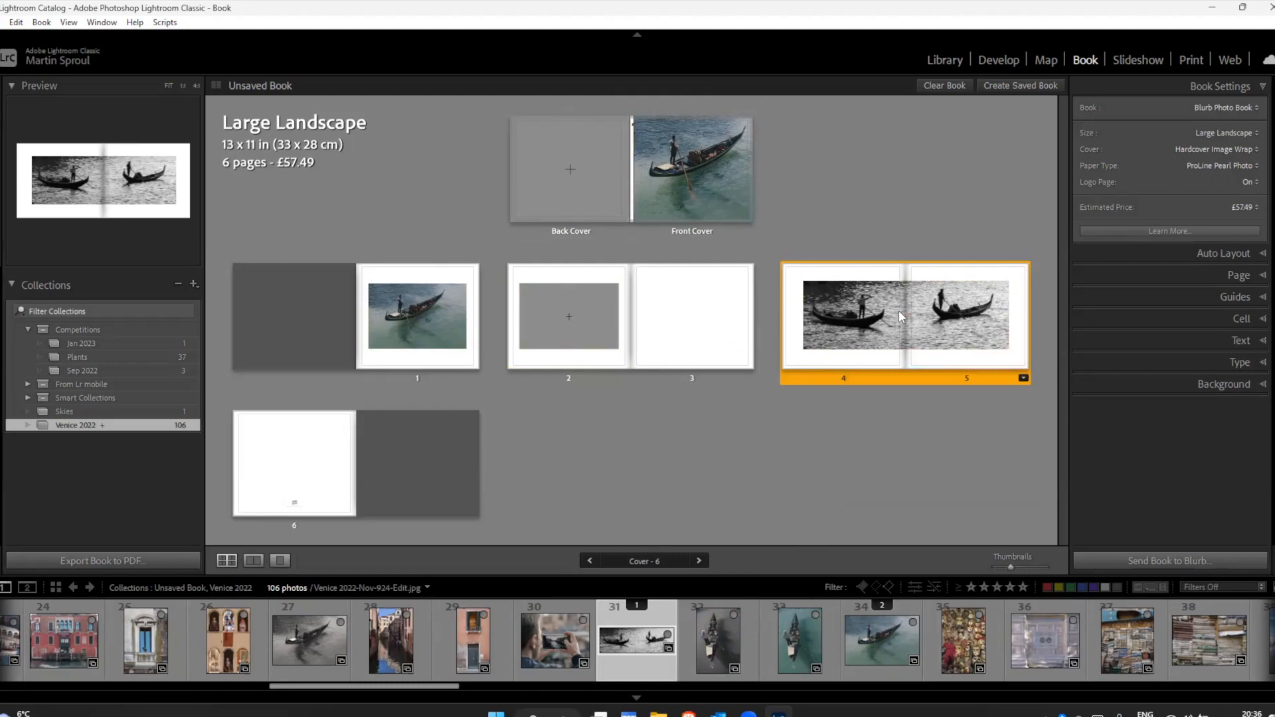
mouse_move(814, 379)
left_mouse_down()
mouse_move(784, 411)
mouse_move(629, 352)
mouse_move(577, 370)
mouse_move(531, 365)
left_mouse_up()
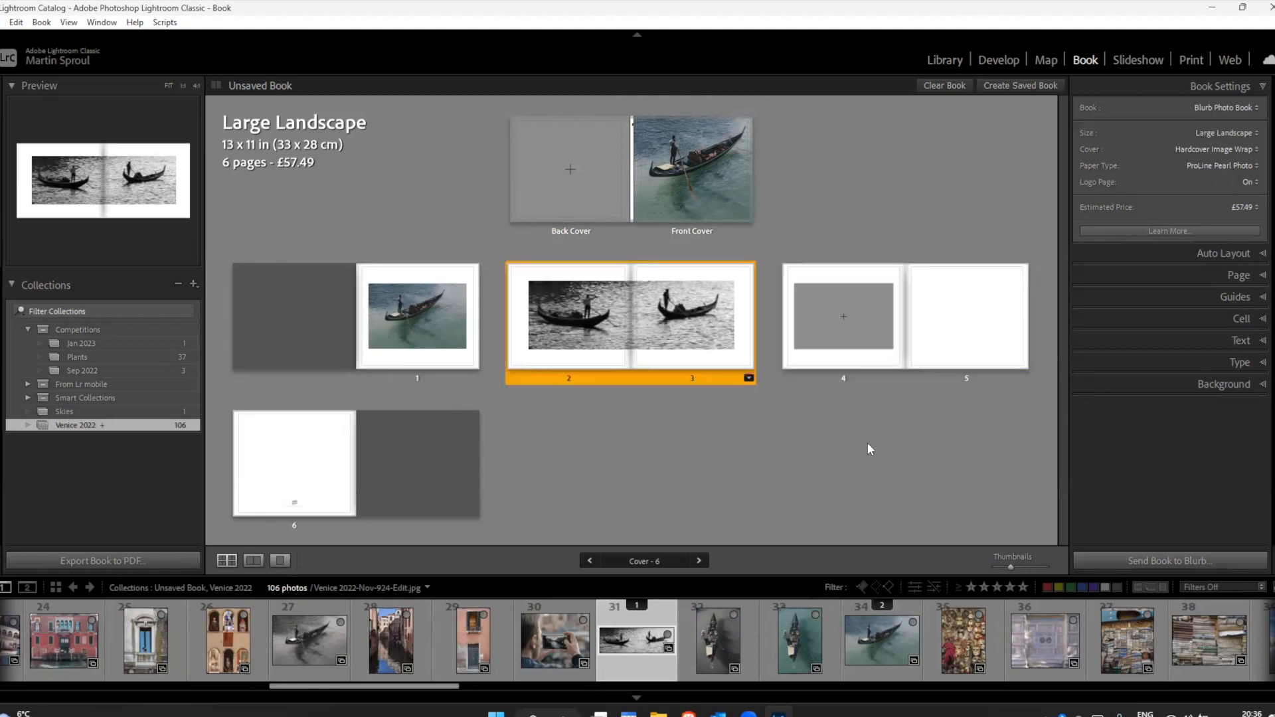
Step: Select pages 4 and 5 together, move them ahead of the gondola spread, and move the spread back to pages 2 and 3
left_click(793, 364)
left_click(837, 299)
left_click(883, 354)
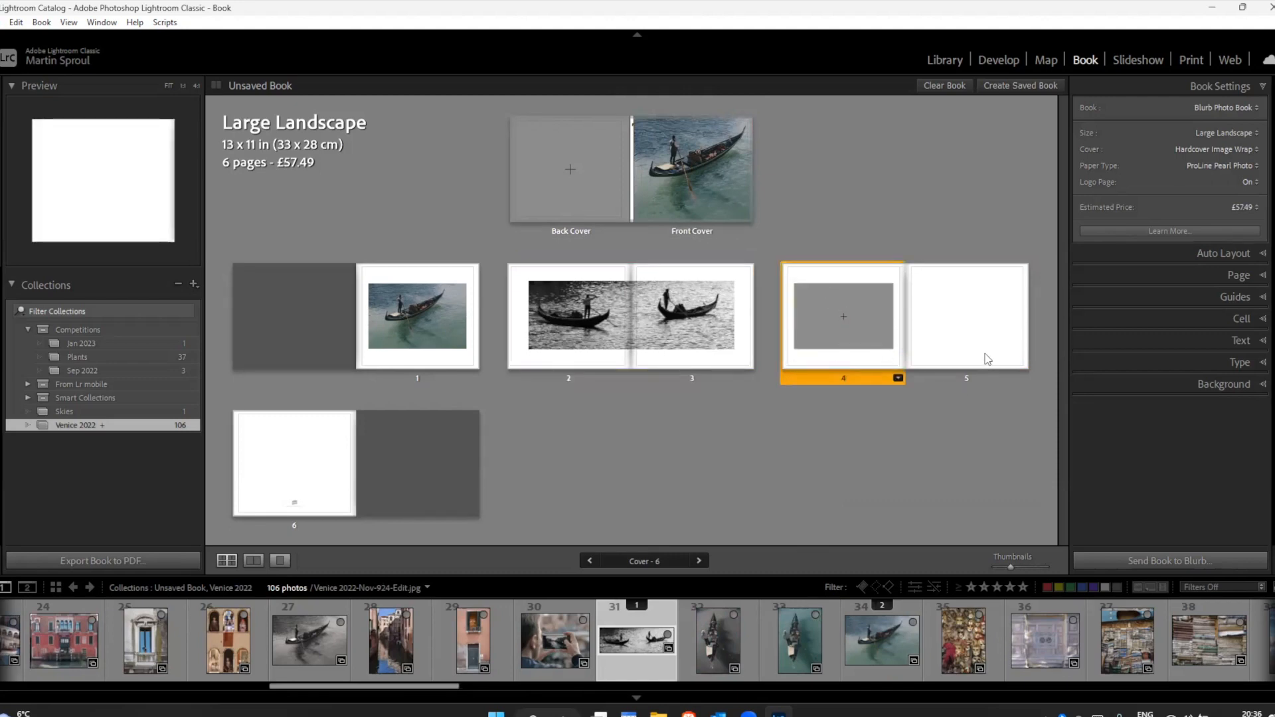
left_click(986, 355)
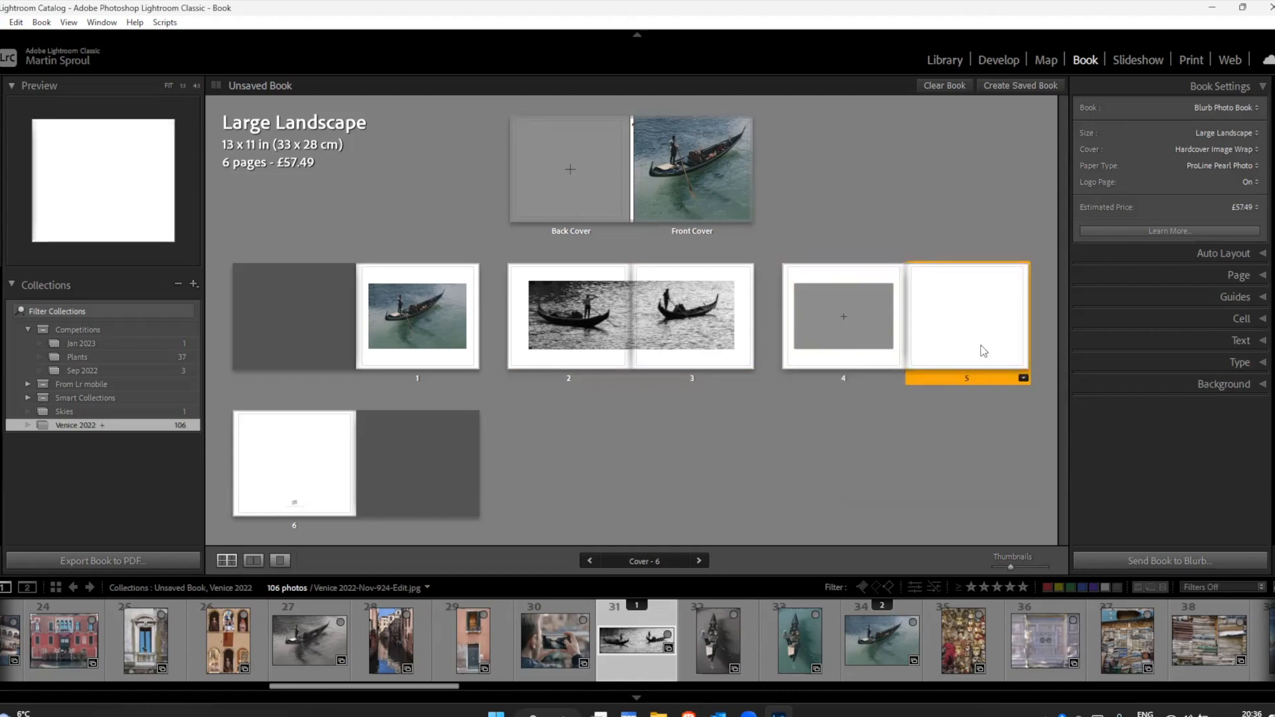
double_click(906, 363)
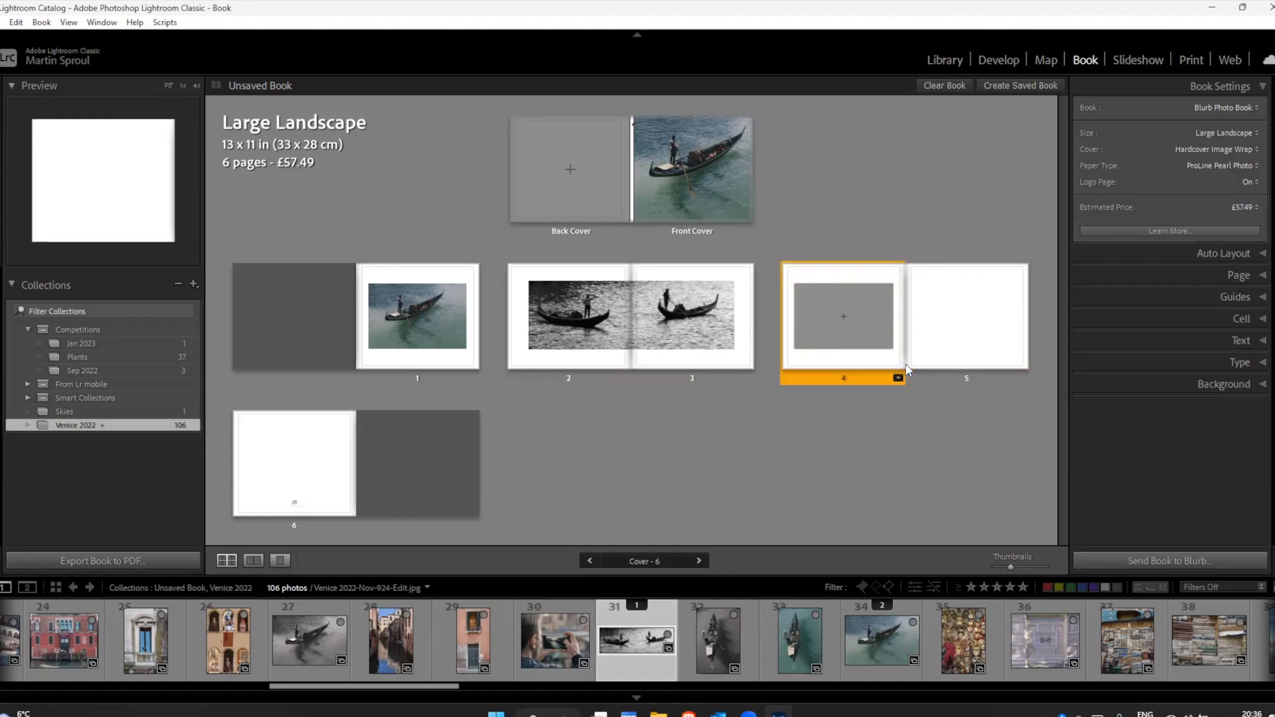
left_click(229, 559)
left_click(961, 312)
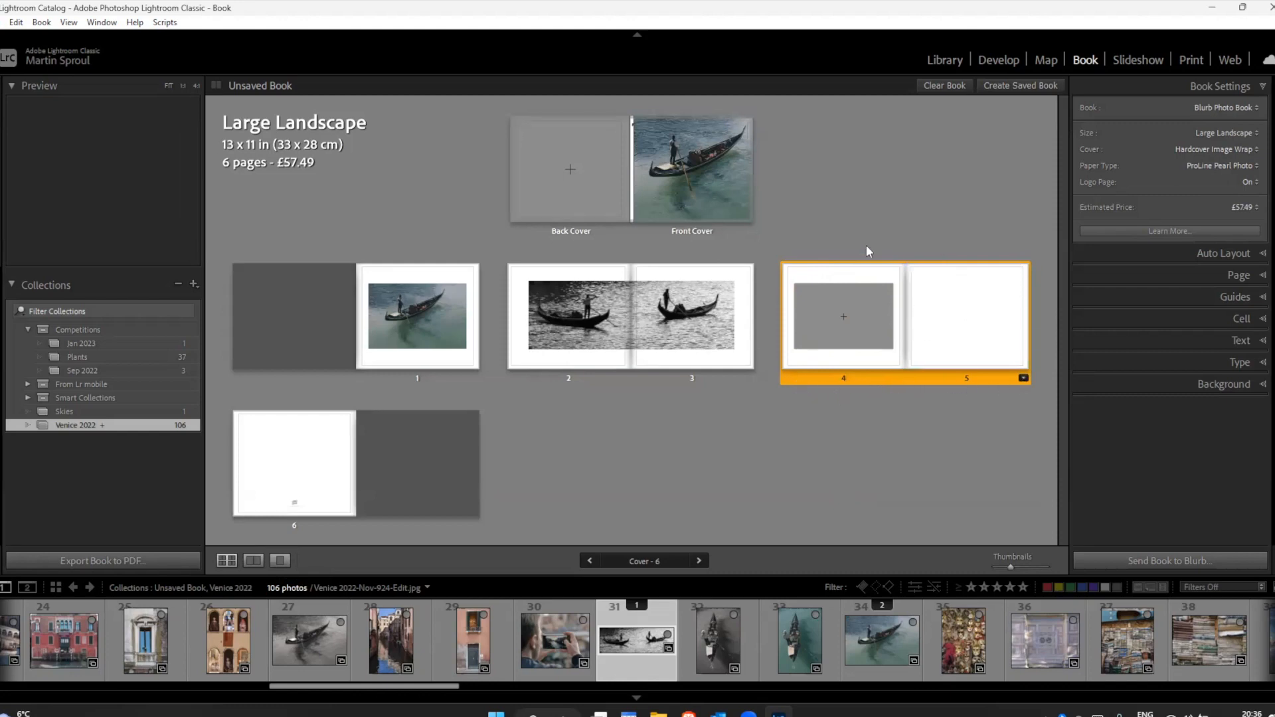
left_click_drag(803, 378, 517, 353)
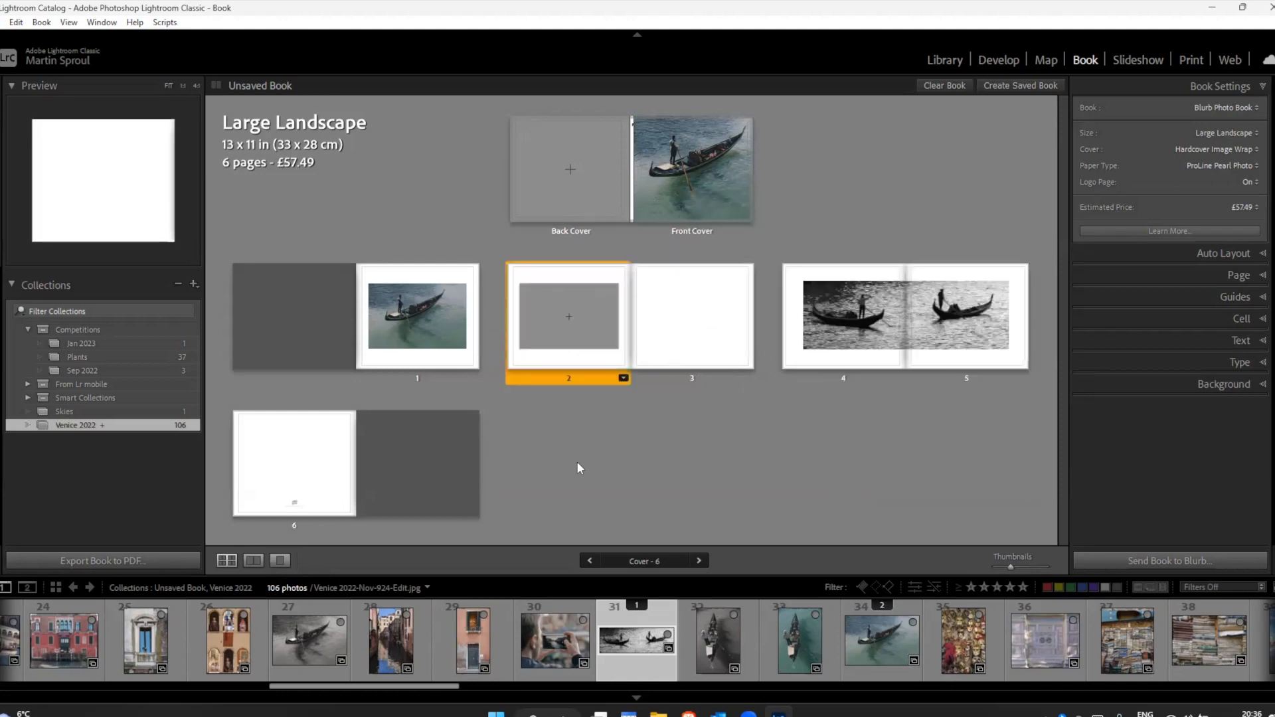
left_click(922, 364)
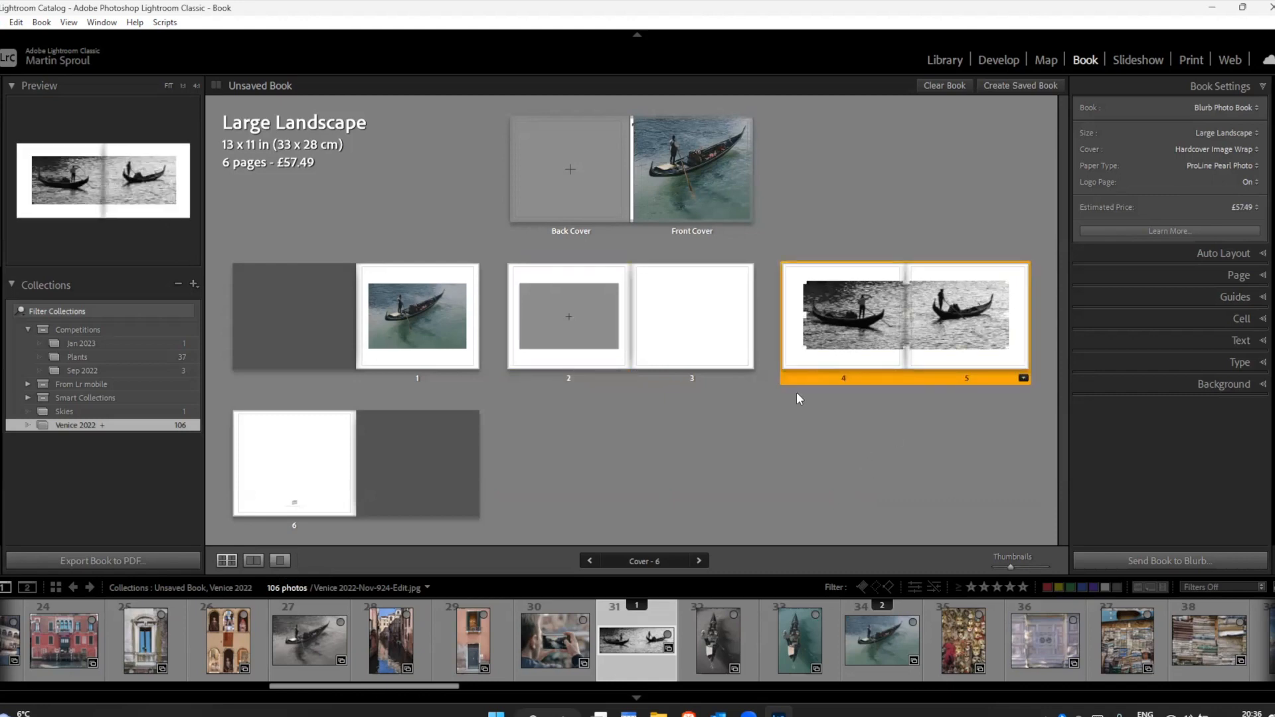
mouse_move(806, 376)
left_mouse_down()
mouse_move(676, 397)
mouse_move(492, 369)
mouse_move(504, 378)
left_mouse_up()
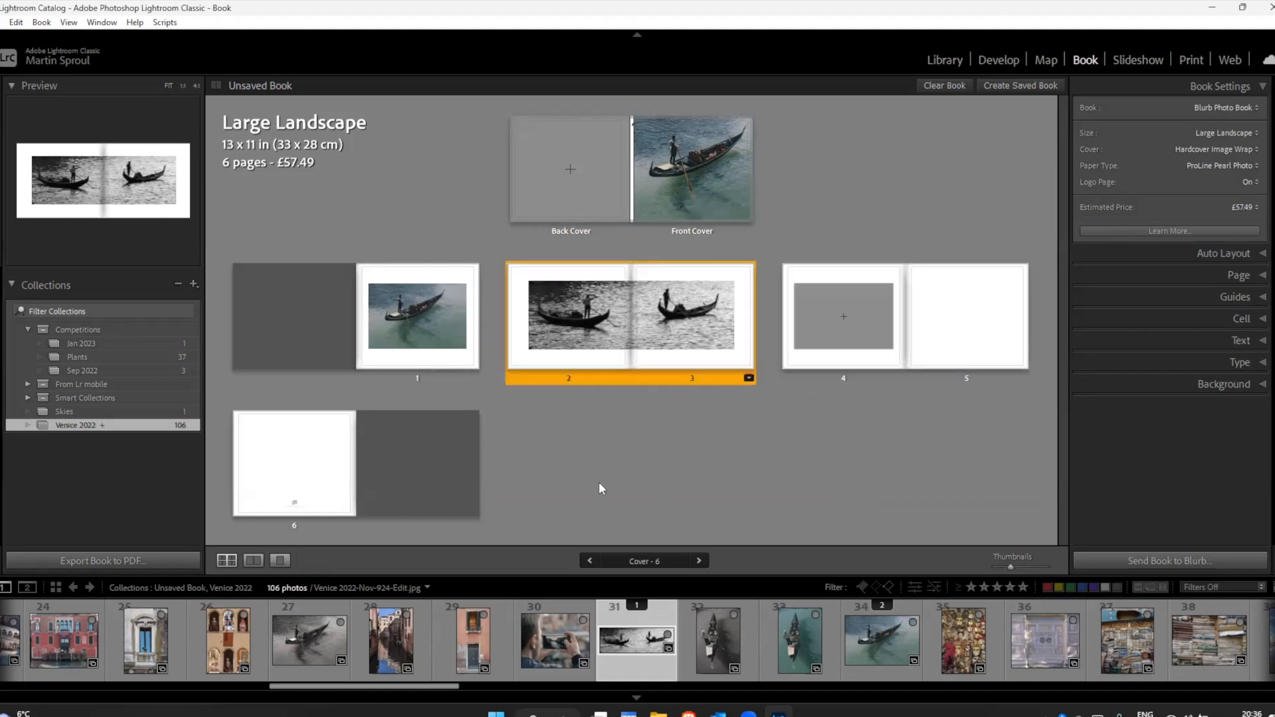
Step: Change page 4 to a 1 Photo layout with a centred portrait cell and place the bell tower photo, filmstrip number 39, in it
left_click(825, 331)
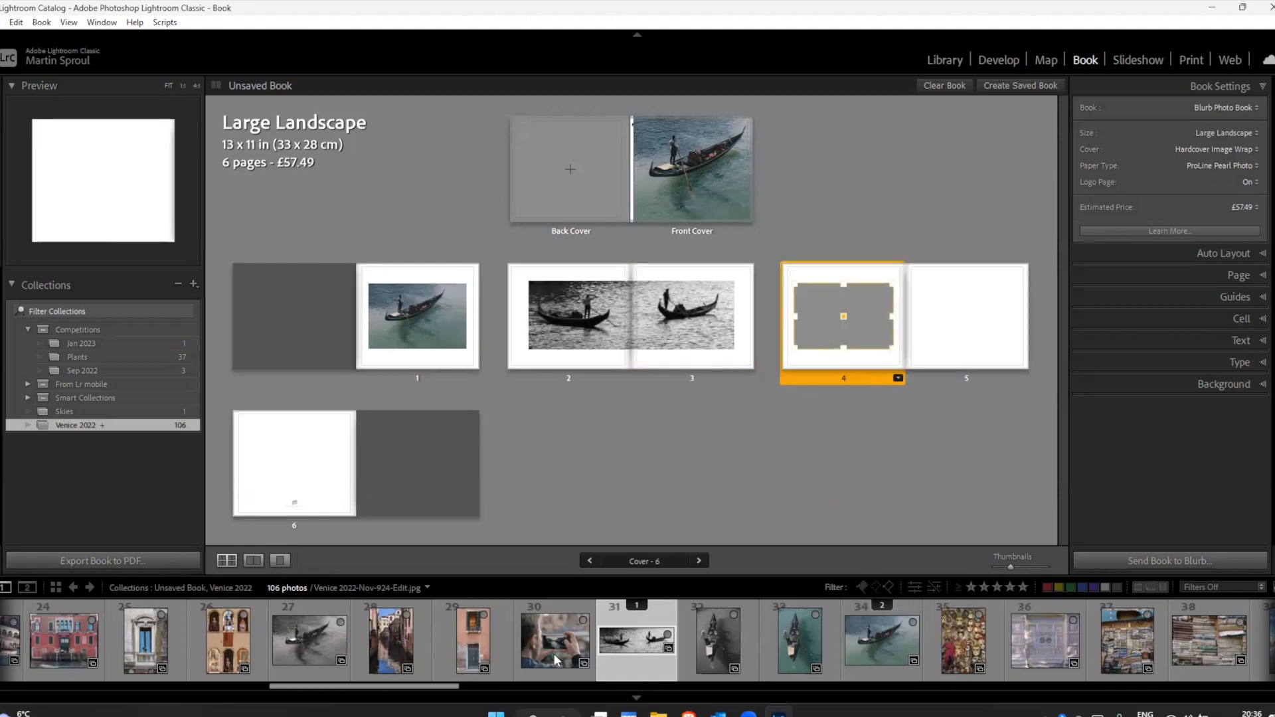
left_click_drag(392, 687, 478, 692)
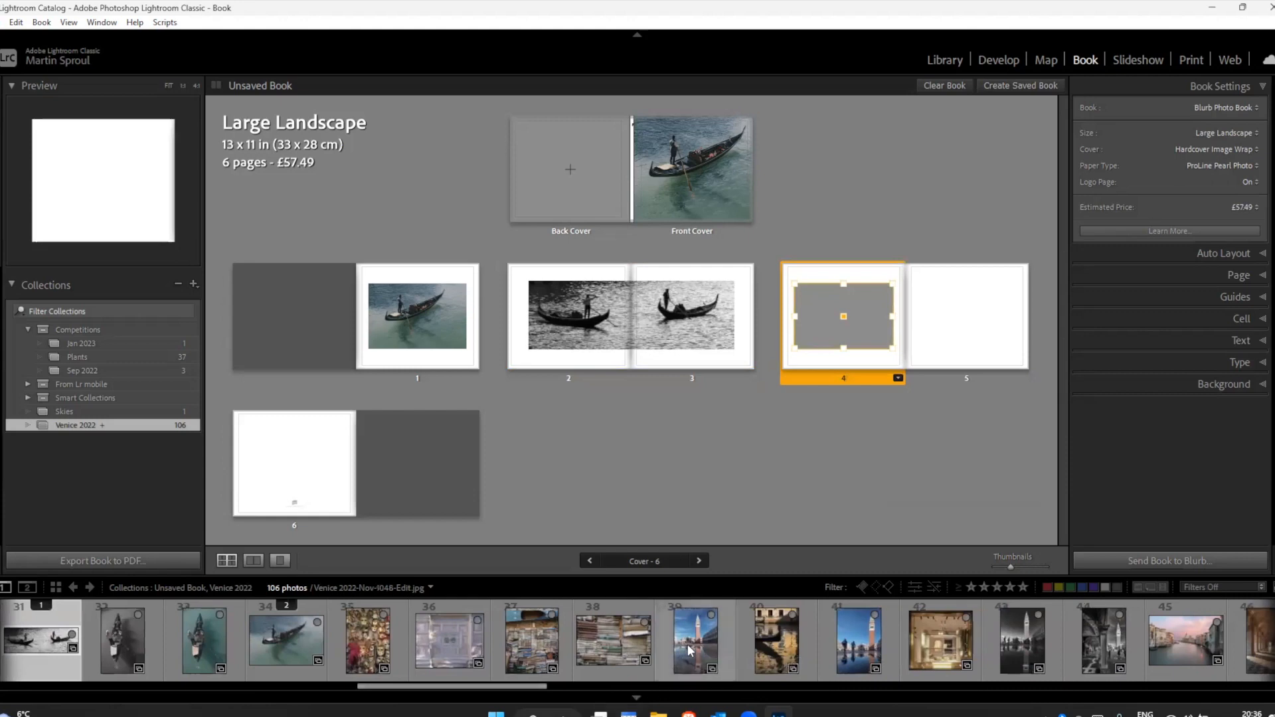
left_click(690, 650)
left_click(854, 339)
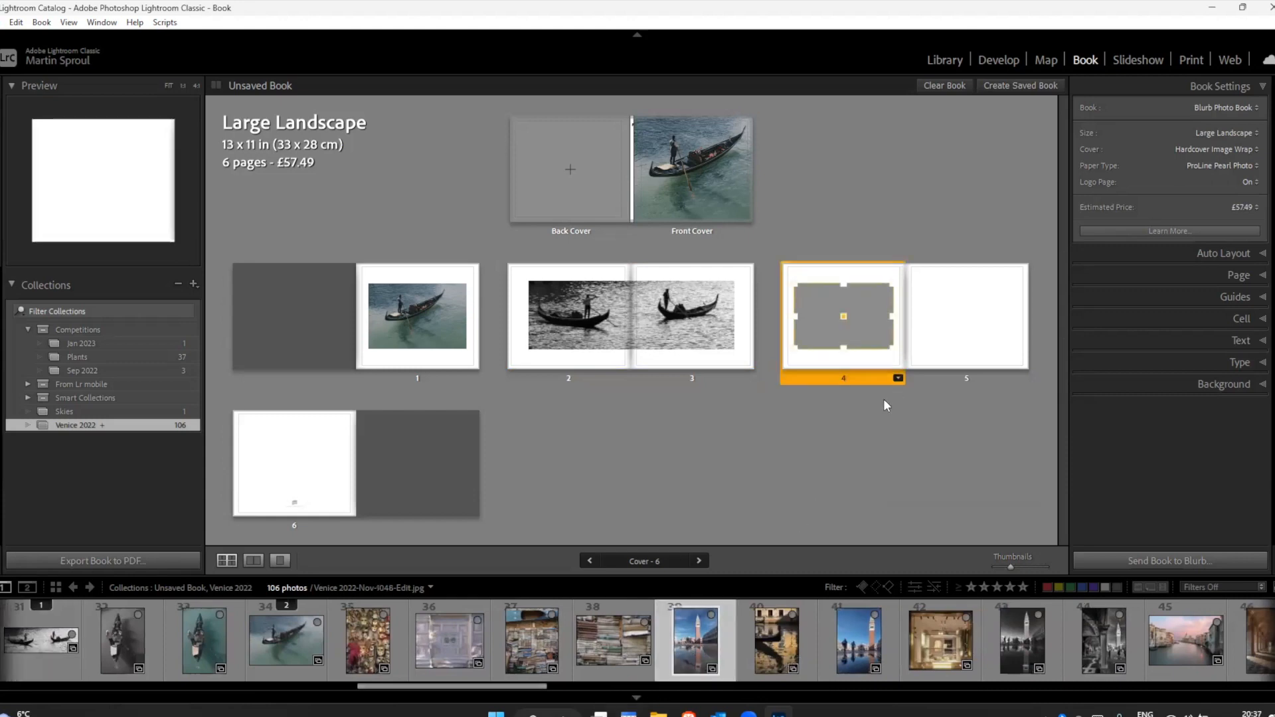
left_click(897, 377)
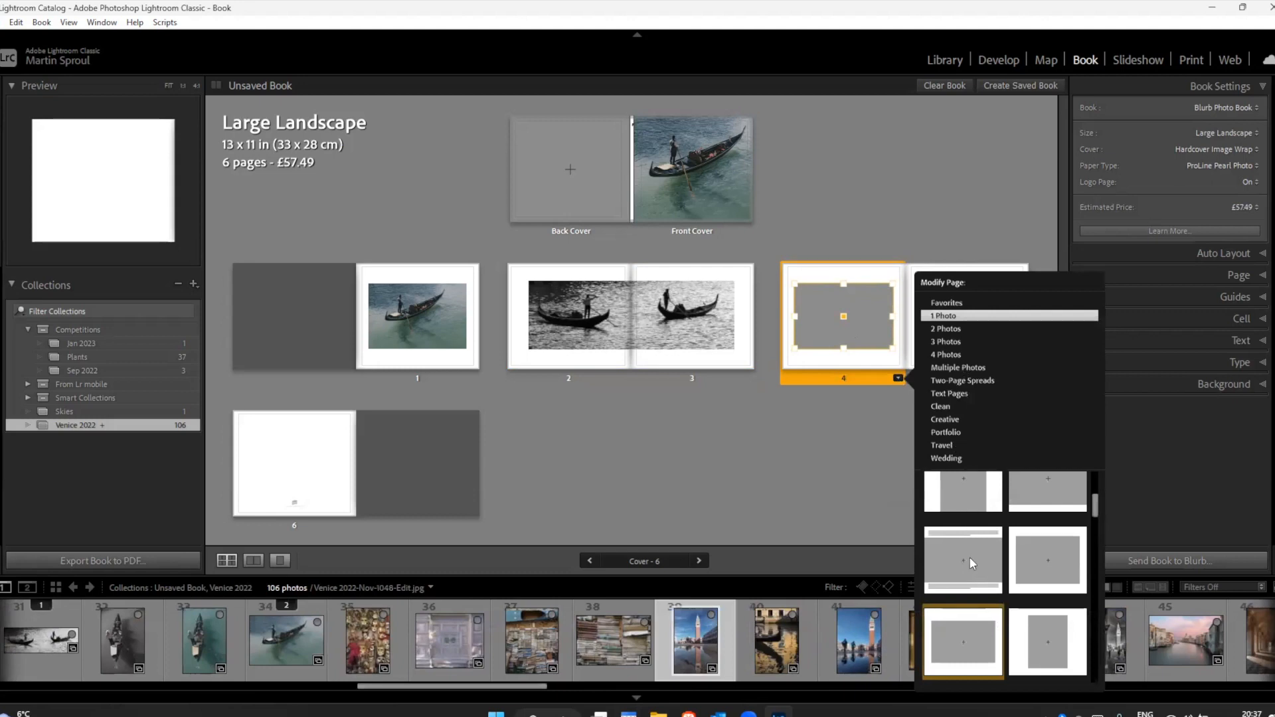
left_click(1036, 653)
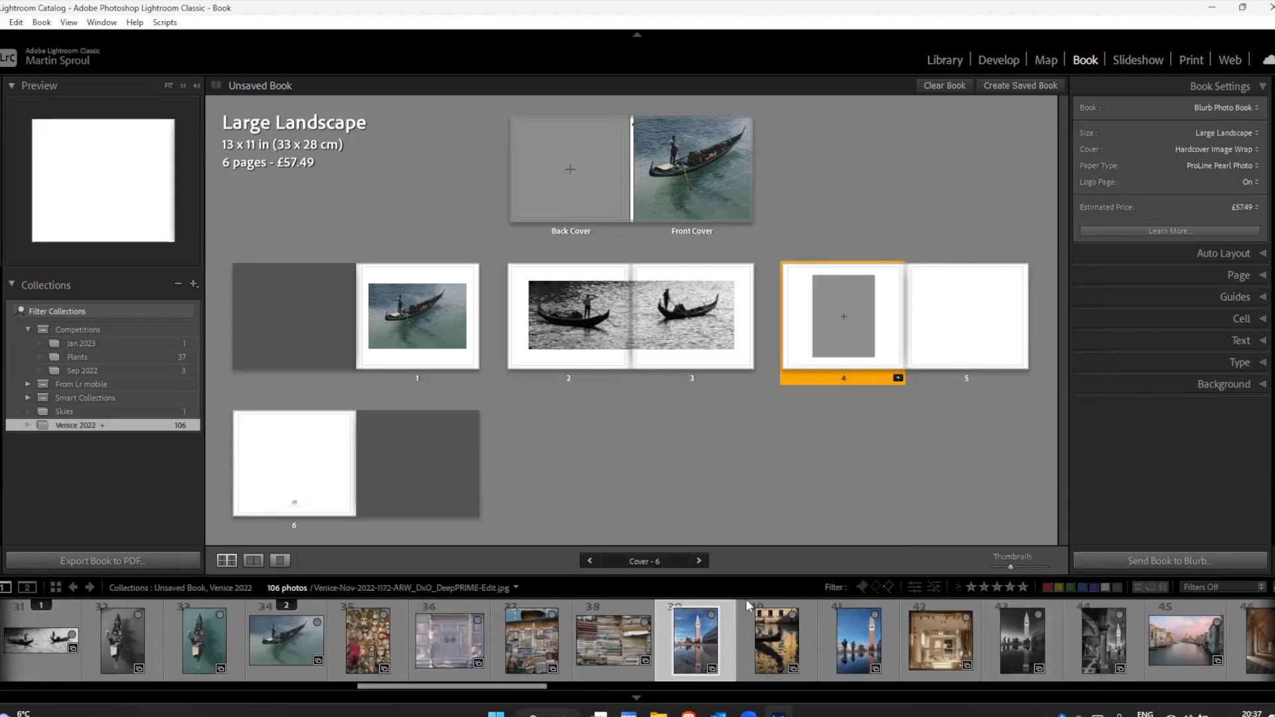
left_click_drag(833, 398, 843, 318)
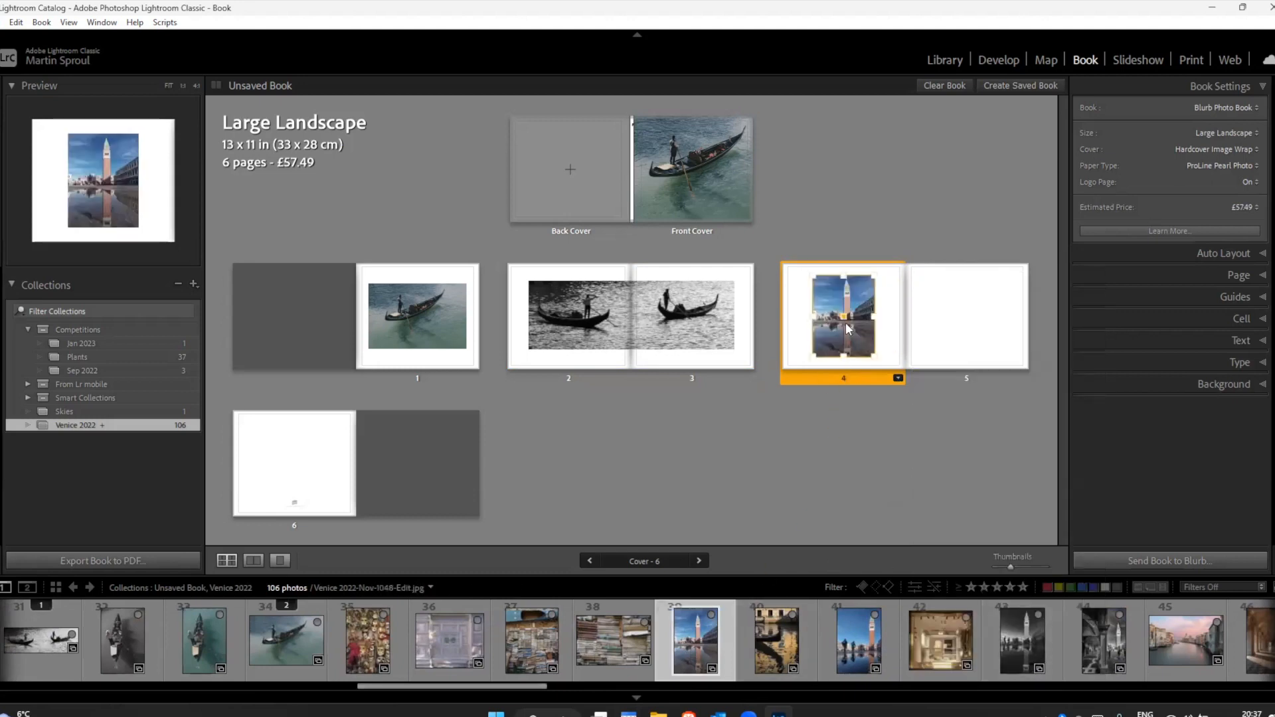
Step: Give page 5 the matching portrait 1 Photo layout and place the bell tower photo with silhouetted figures, filmstrip number 41, in it
left_click(962, 315)
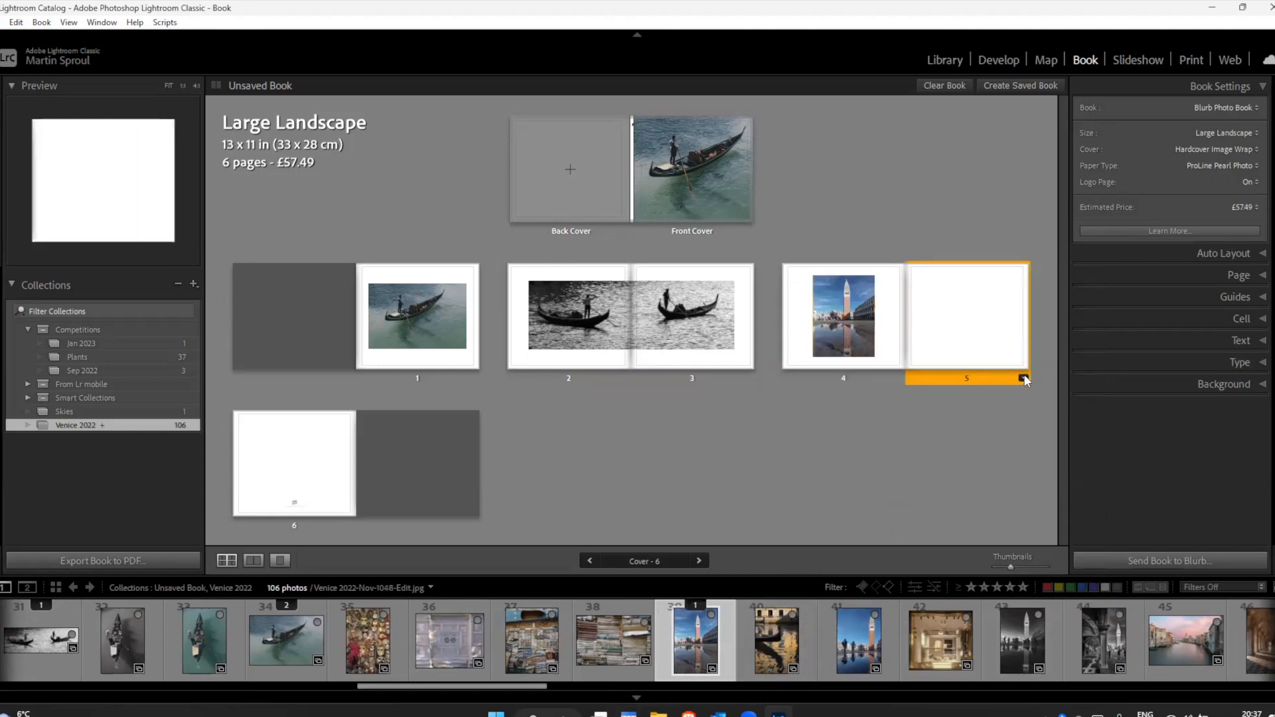
left_click(1024, 379)
left_click(1163, 647)
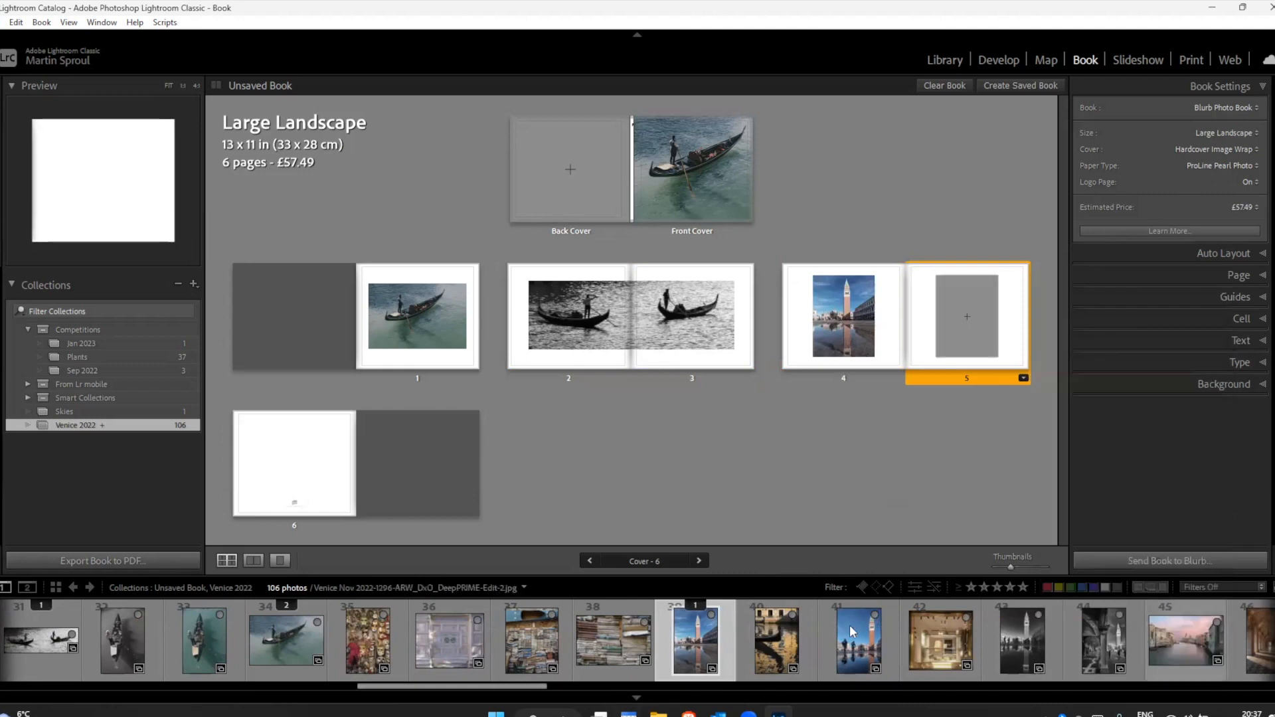
left_click_drag(871, 625, 967, 316)
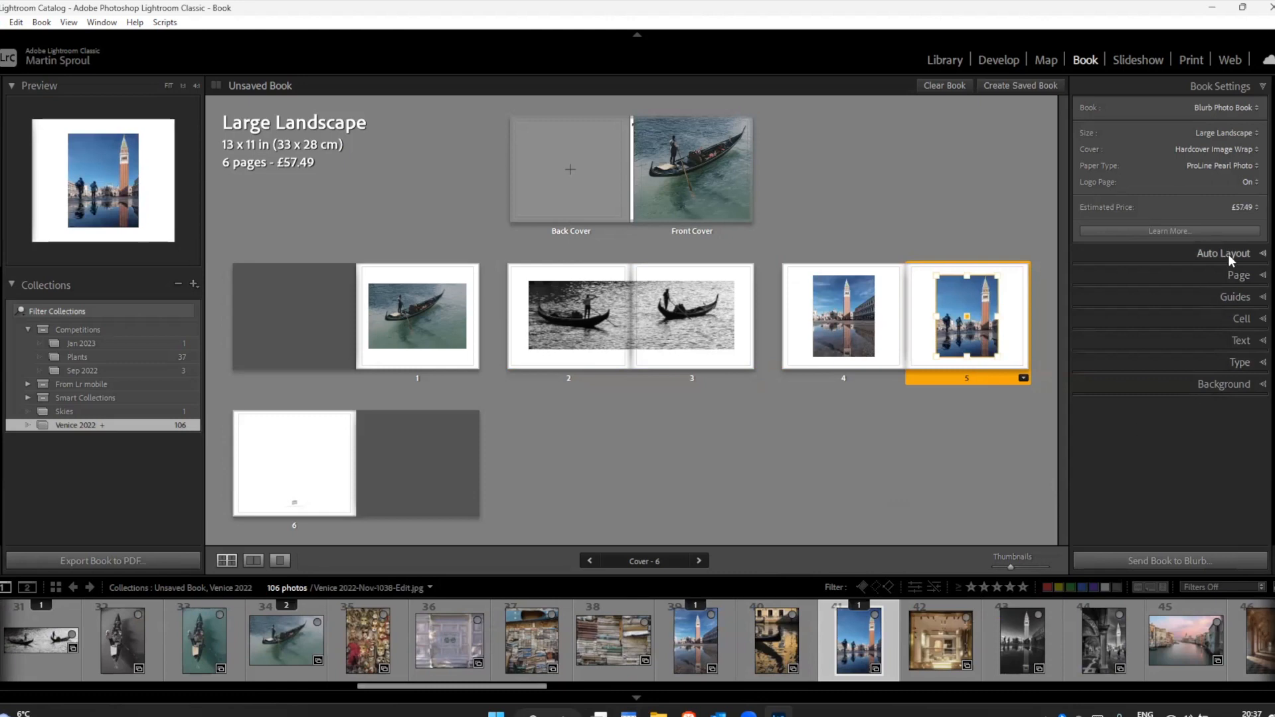
Step: Add empty pages with the same portrait one-photo layout after page 5, extending the book to 20 pages
left_click(1236, 276)
left_click(1134, 301)
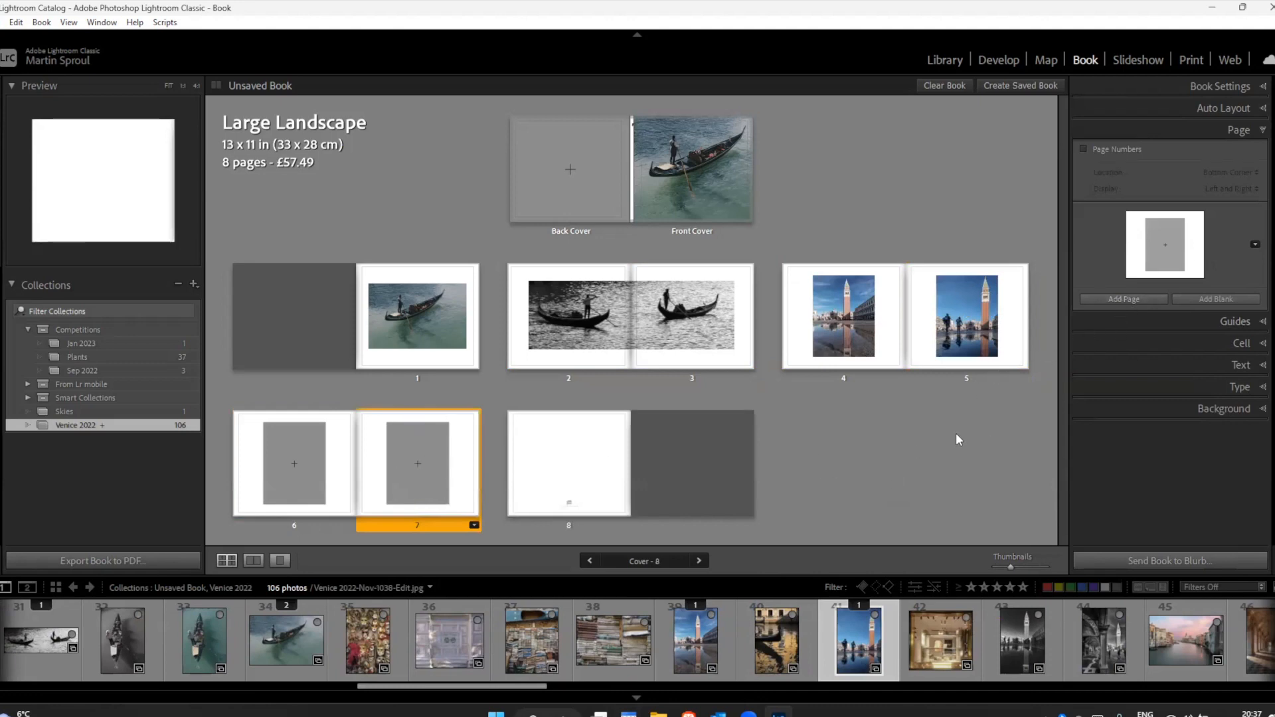
left_click(1137, 300)
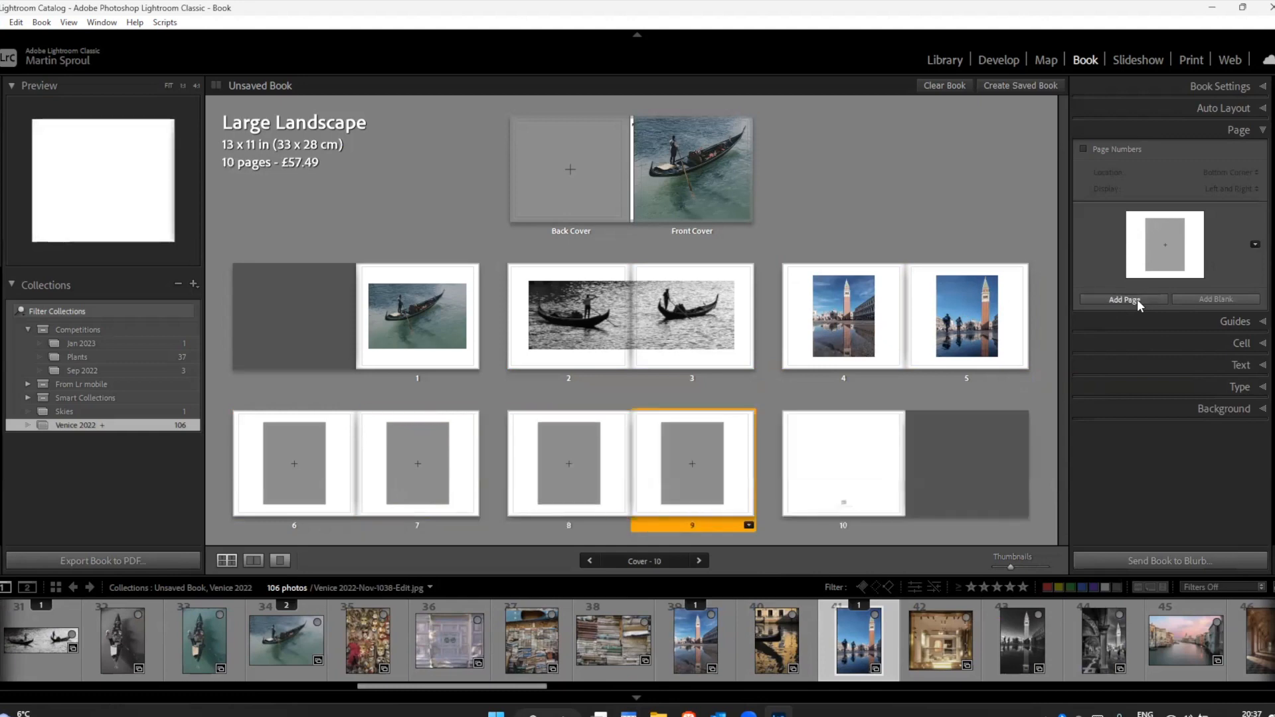
left_click(1136, 301)
left_click(1137, 301)
left_click(1137, 299)
left_click(1136, 299)
left_click(1137, 299)
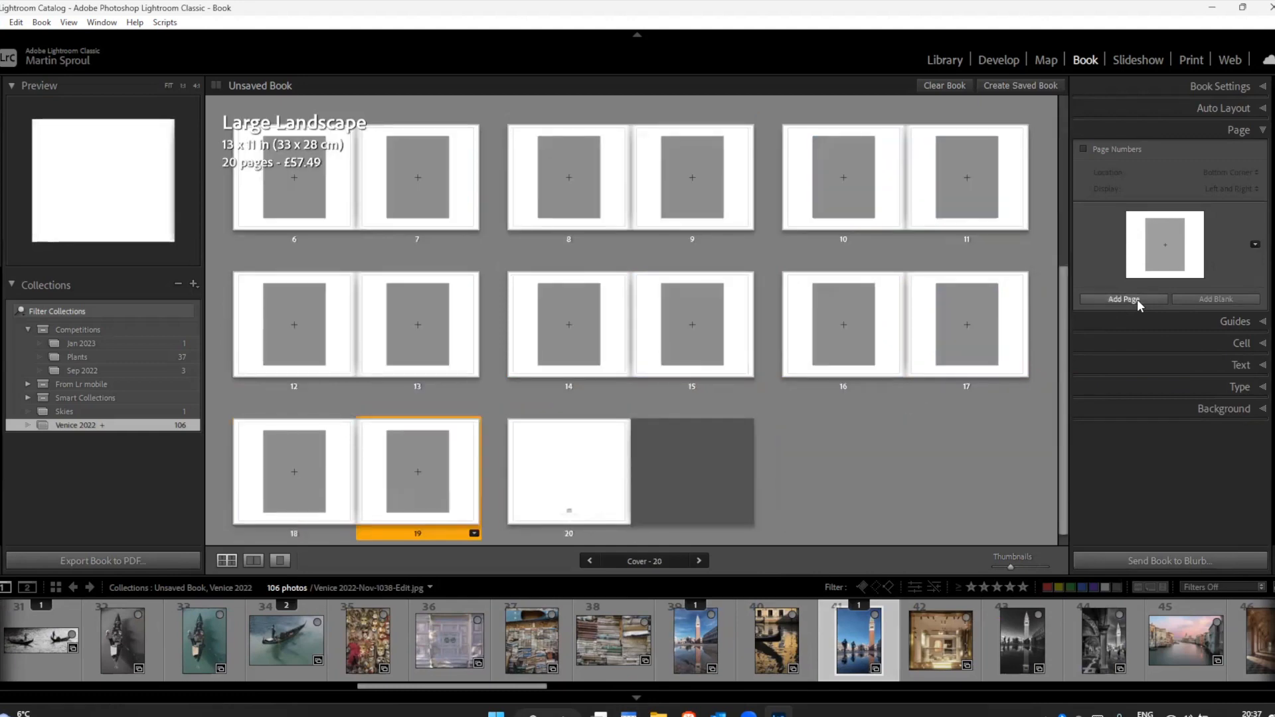
Step: Change page 6 to the landscape 1 Photo layout with wide margins and place the stacked-books photo, filmstrip number 38, in it
left_click_drag(1065, 328, 1056, 229)
left_click(291, 364)
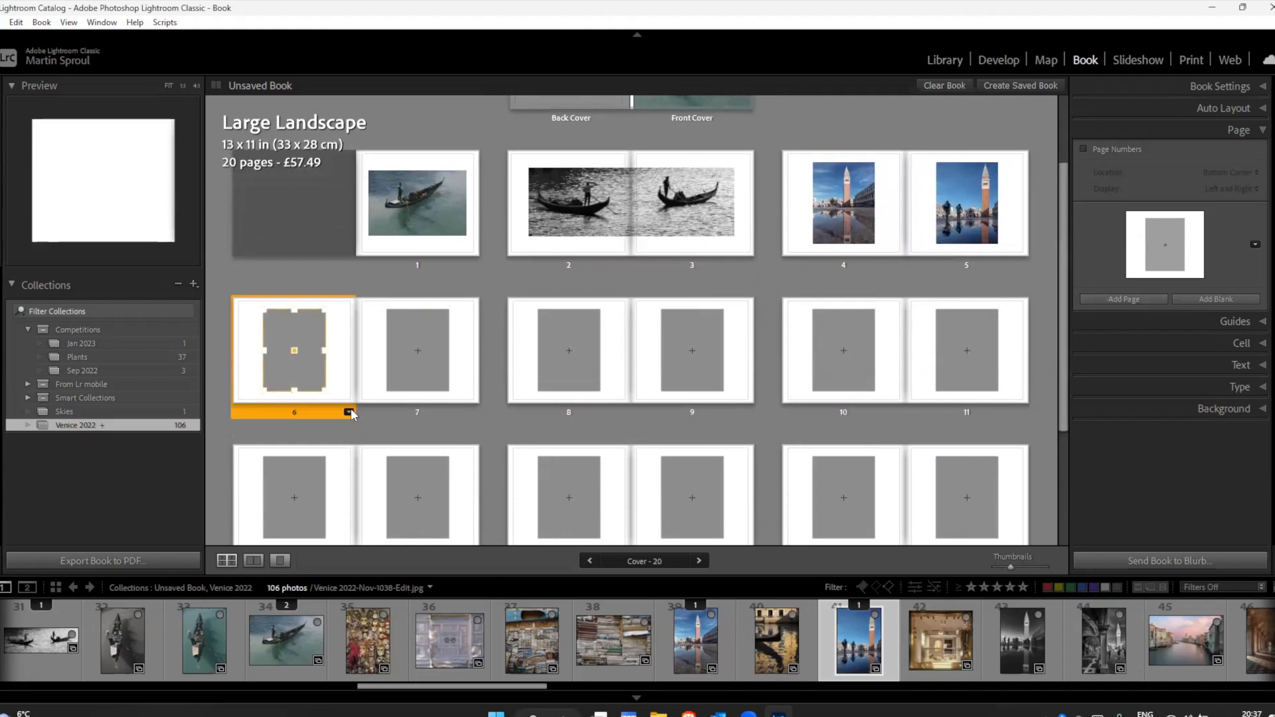
left_click(348, 411)
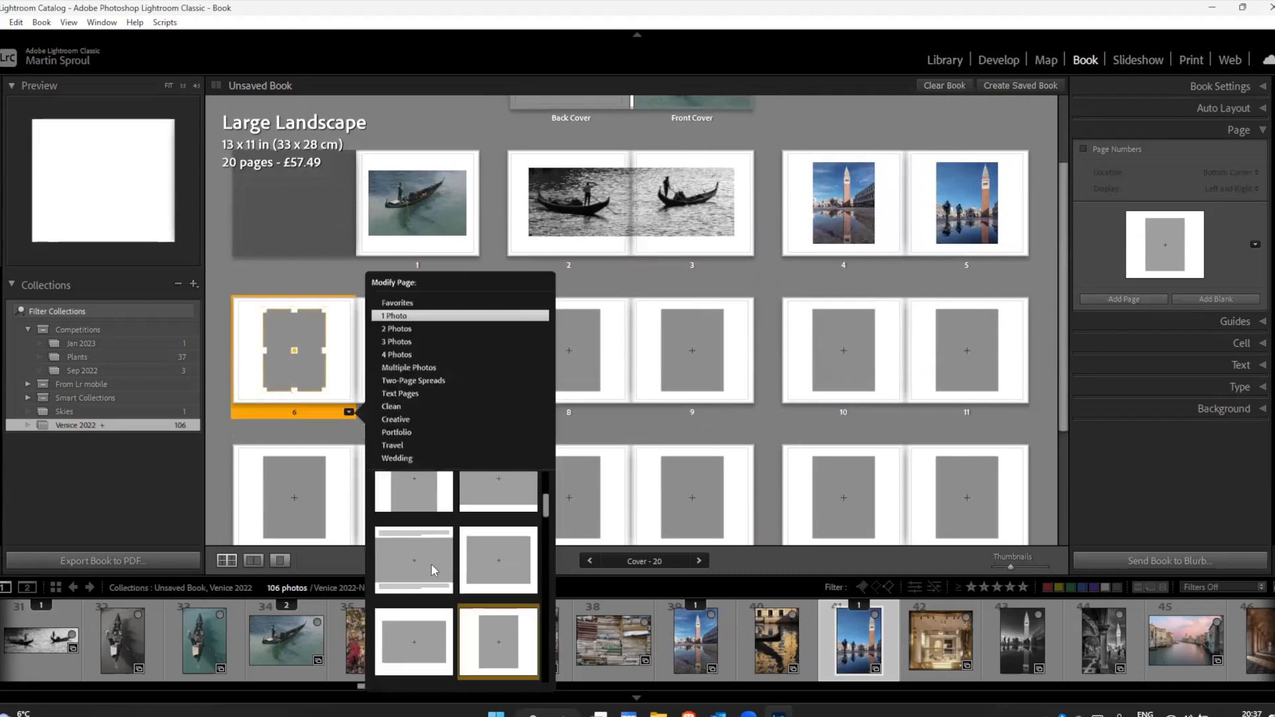
left_click(425, 641)
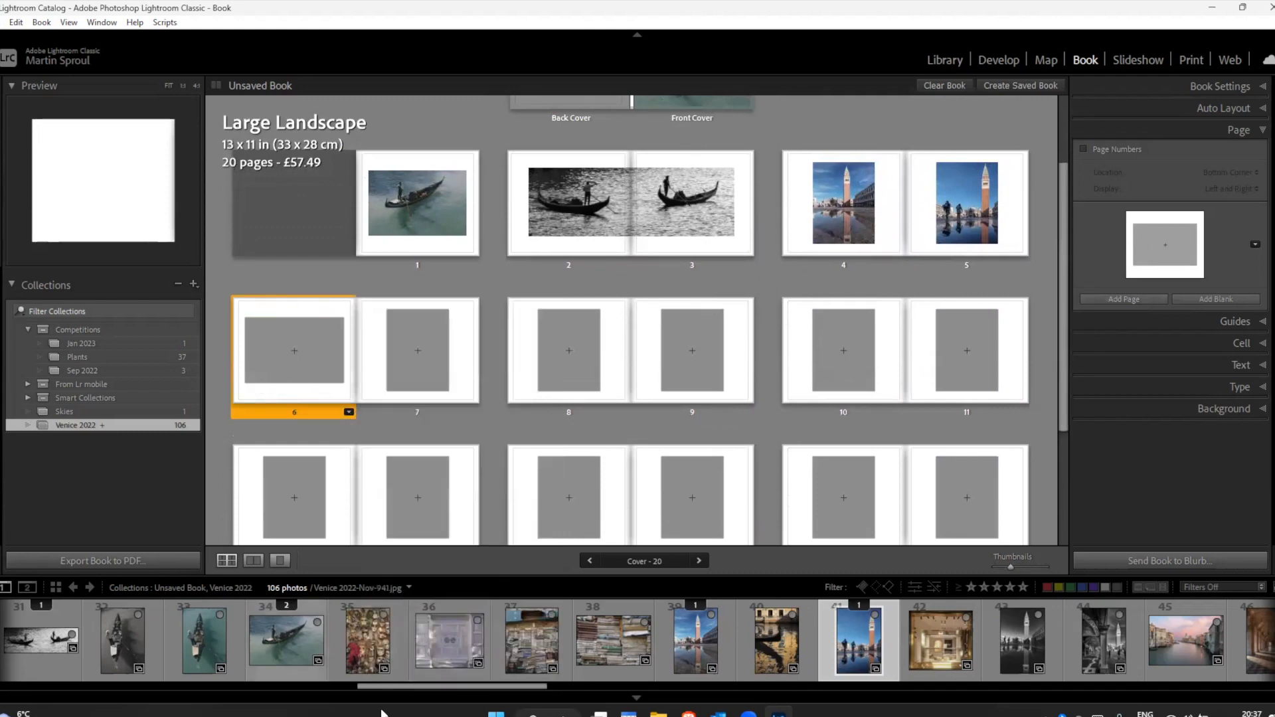
mouse_move(425, 690)
left_mouse_down()
mouse_move(392, 691)
mouse_move(415, 686)
left_mouse_up()
left_click_drag(701, 657, 290, 348)
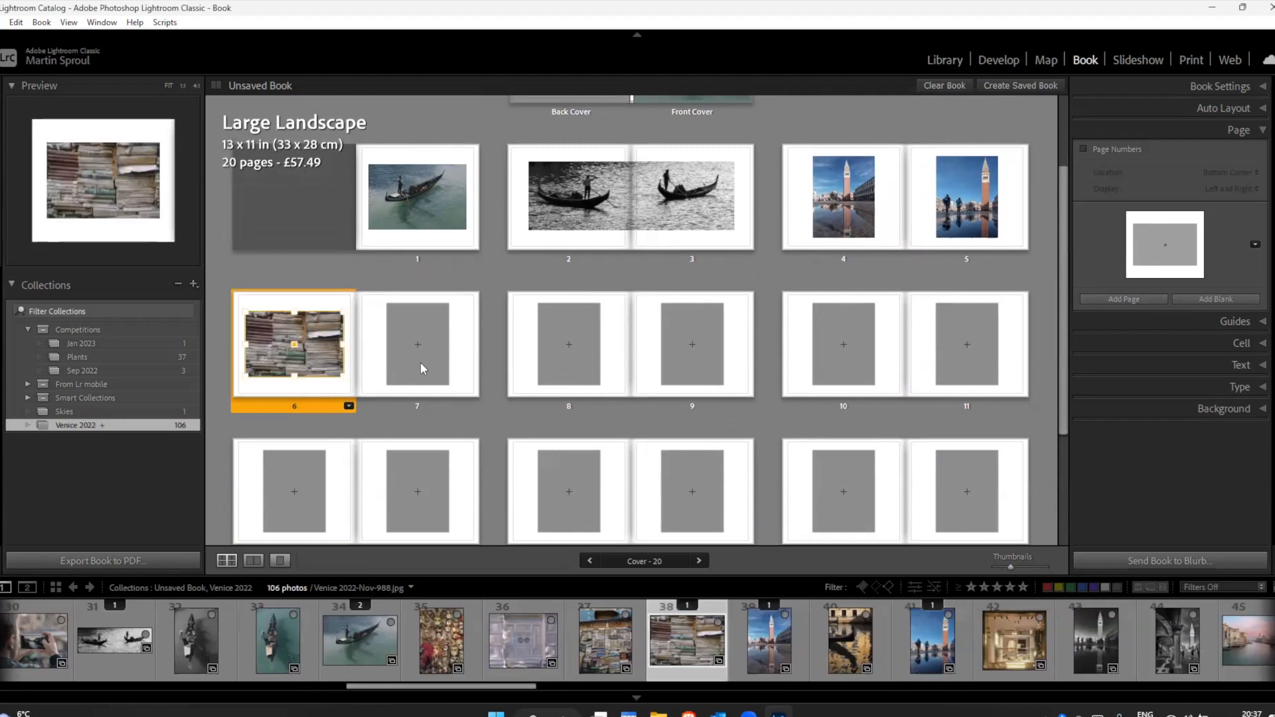
Step: Place the portrait photo of stacked books beneath a blue ledge, filmstrip number 37, in the empty cell on page 7
left_click(417, 370)
left_click_drag(606, 639, 421, 340)
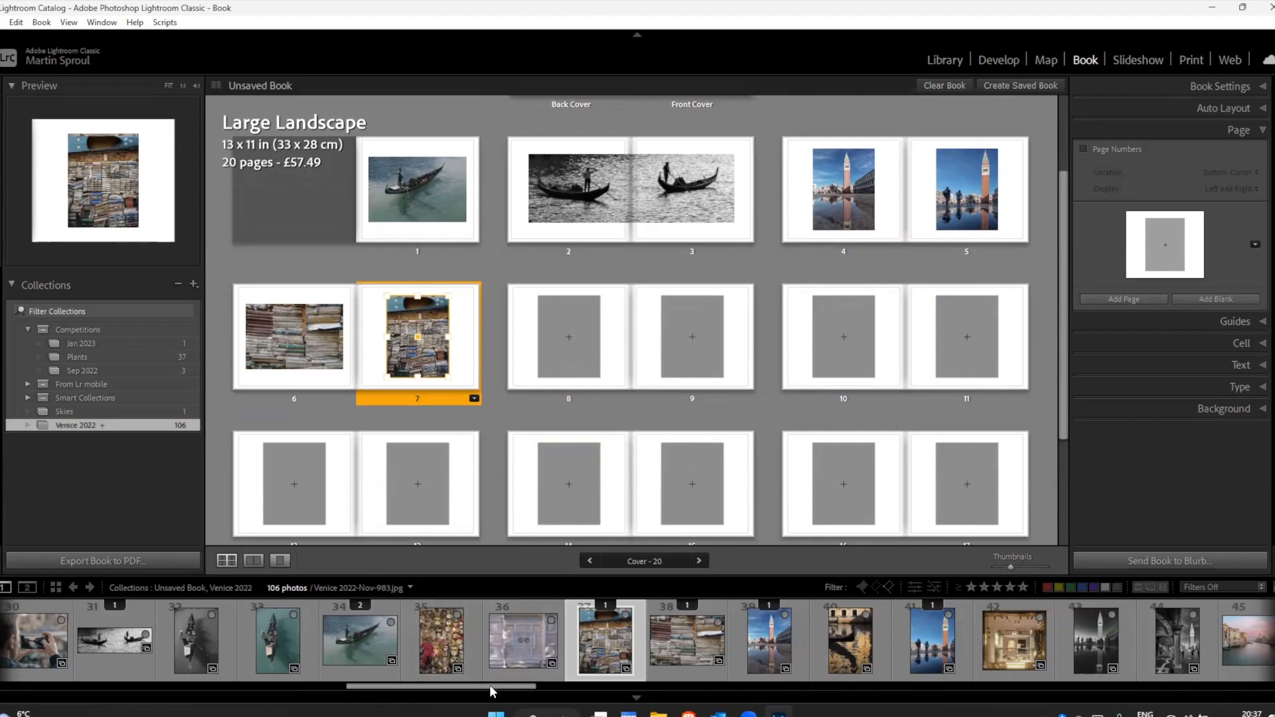
left_click_drag(490, 687, 511, 687)
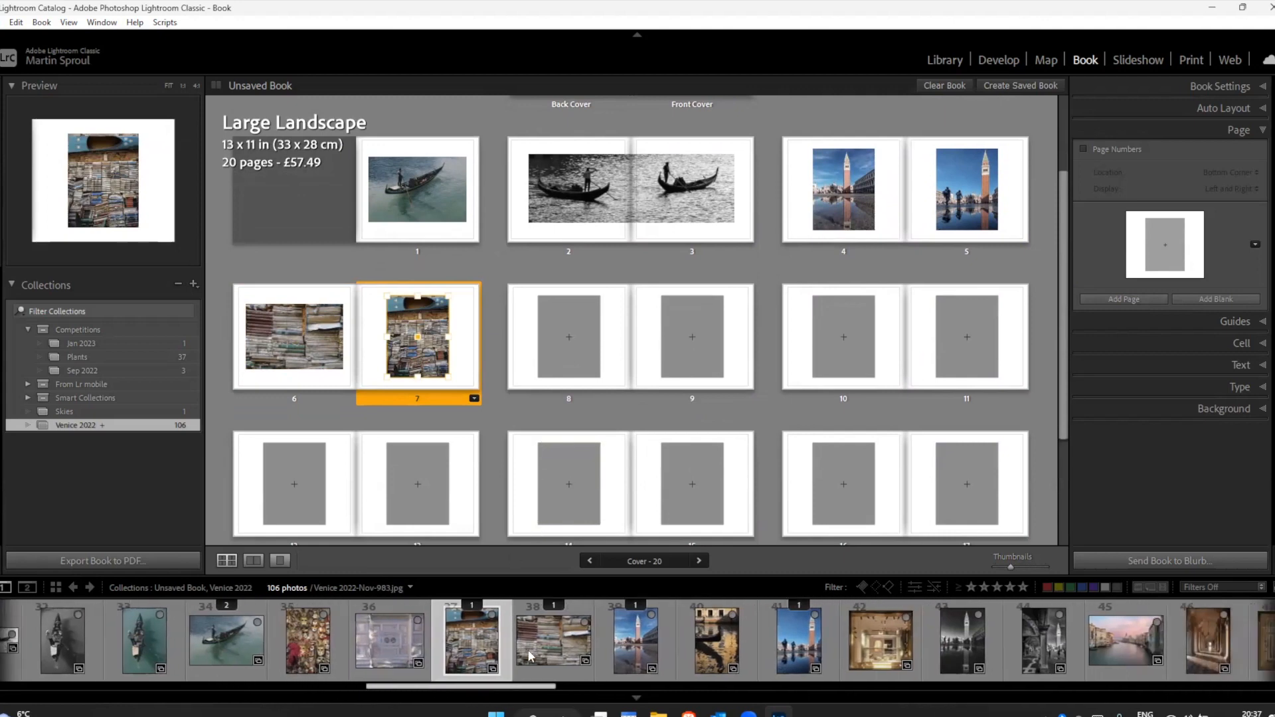
Step: Change page 8 to the Two-Page Spreads layout with a single photo cell spanning both pages inside a thin white border
left_click(616, 383)
left_click(623, 398)
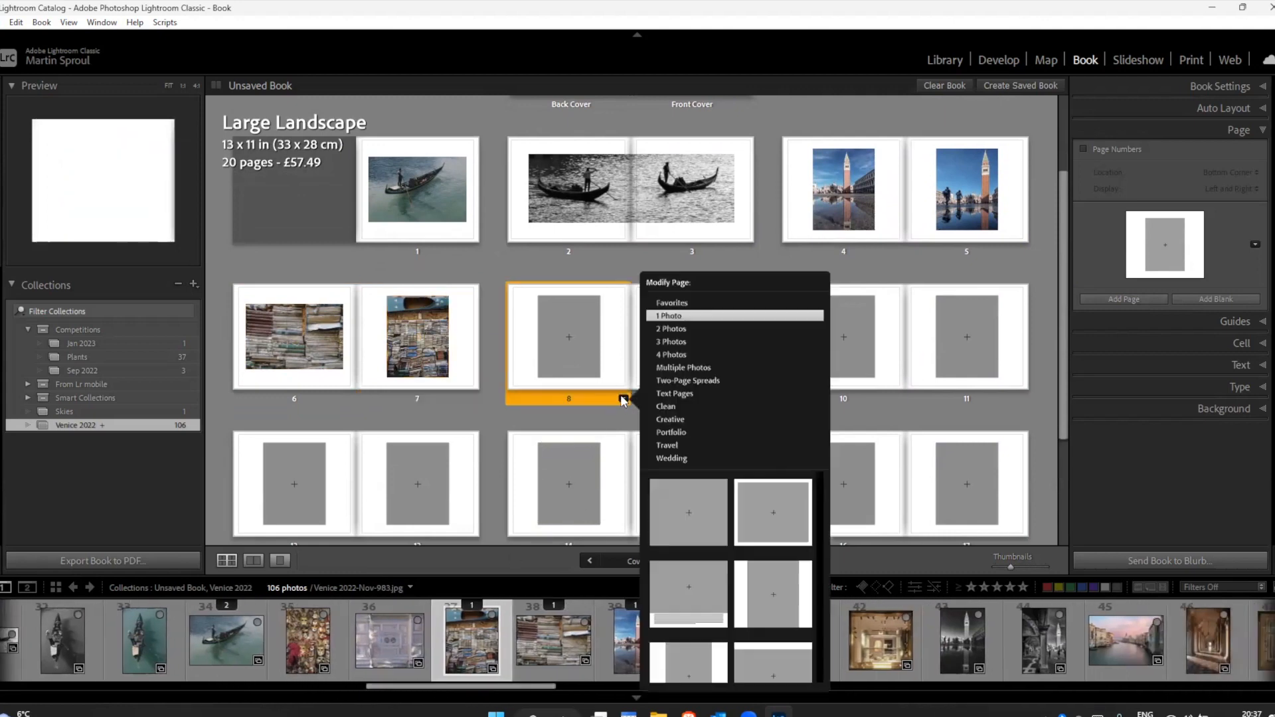
left_click(691, 380)
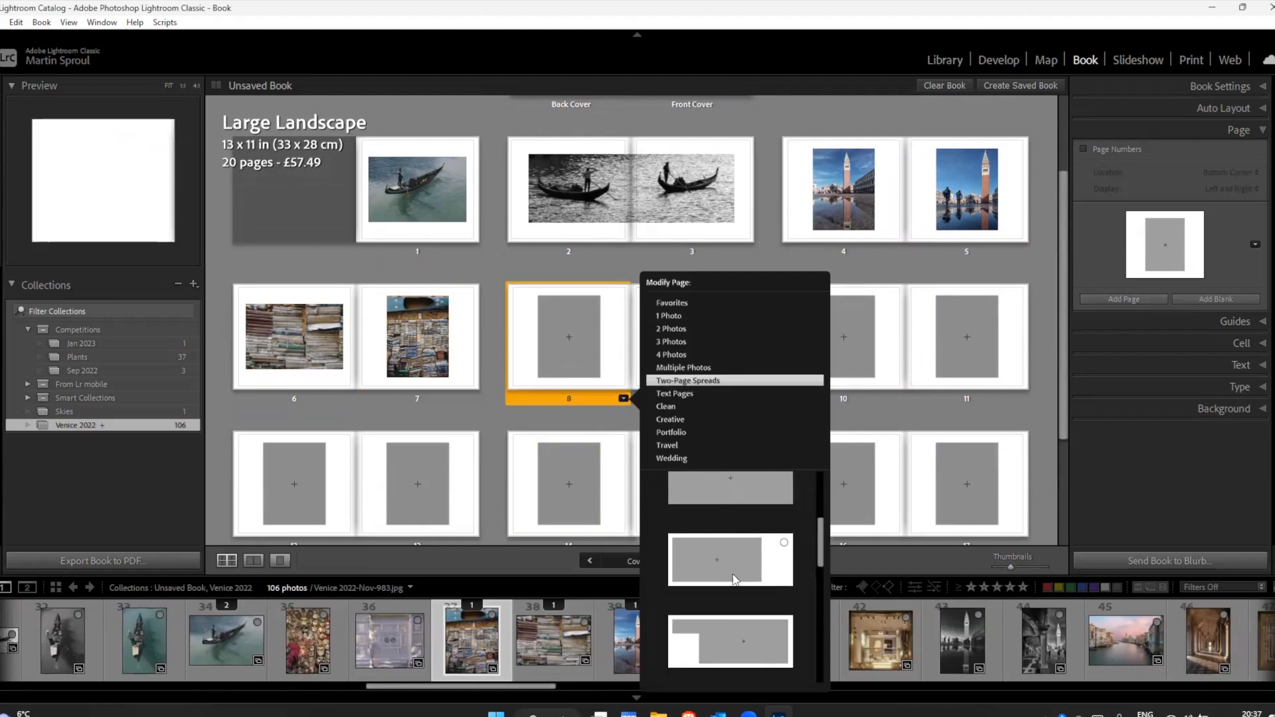
left_click_drag(819, 541, 824, 504)
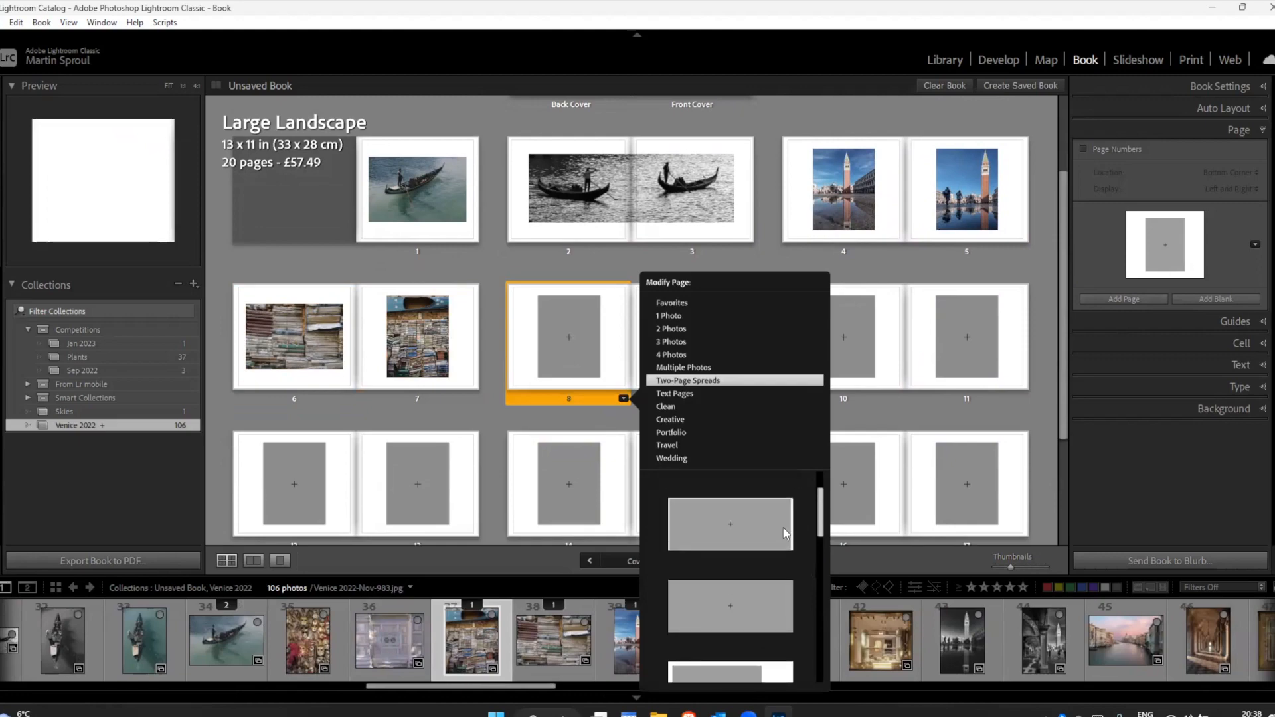
left_click(763, 533)
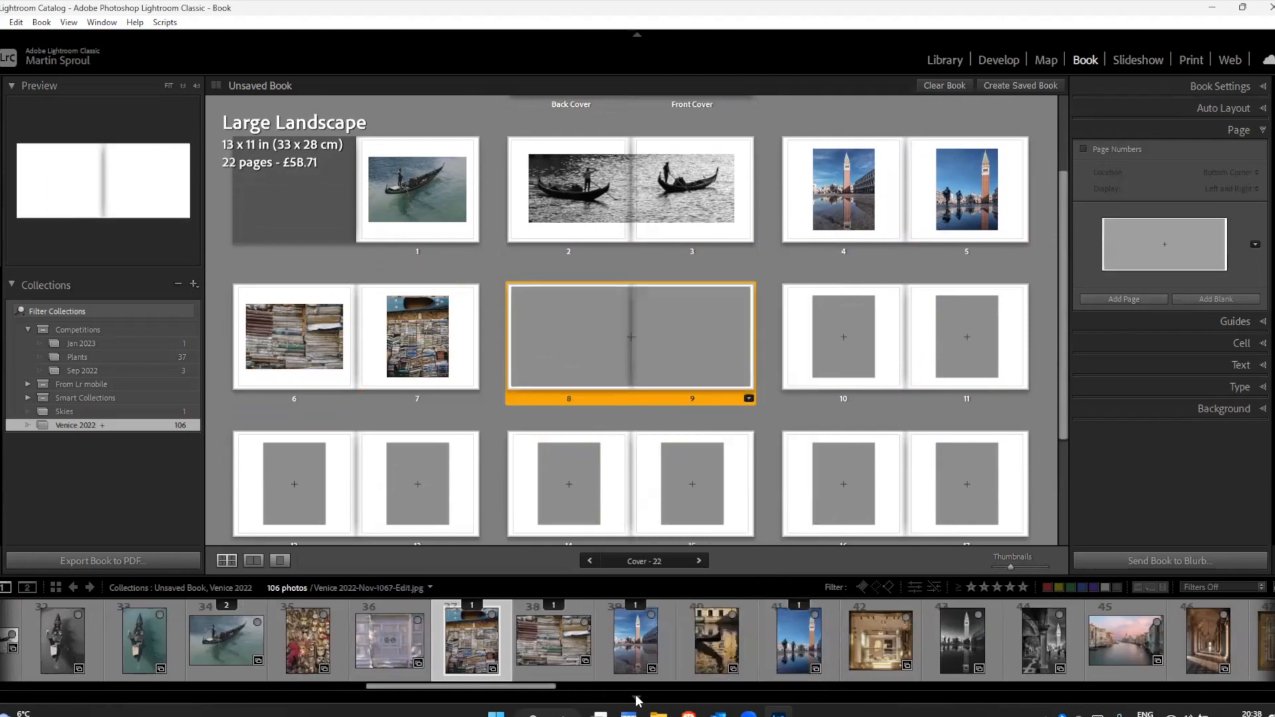
Step: Place the rooftop sunset panorama, filmstrip number 94, across pages 8 and 9 at 0% zoom, and check it in spread view
left_click_drag(537, 689, 984, 712)
left_click_drag(793, 640, 633, 314)
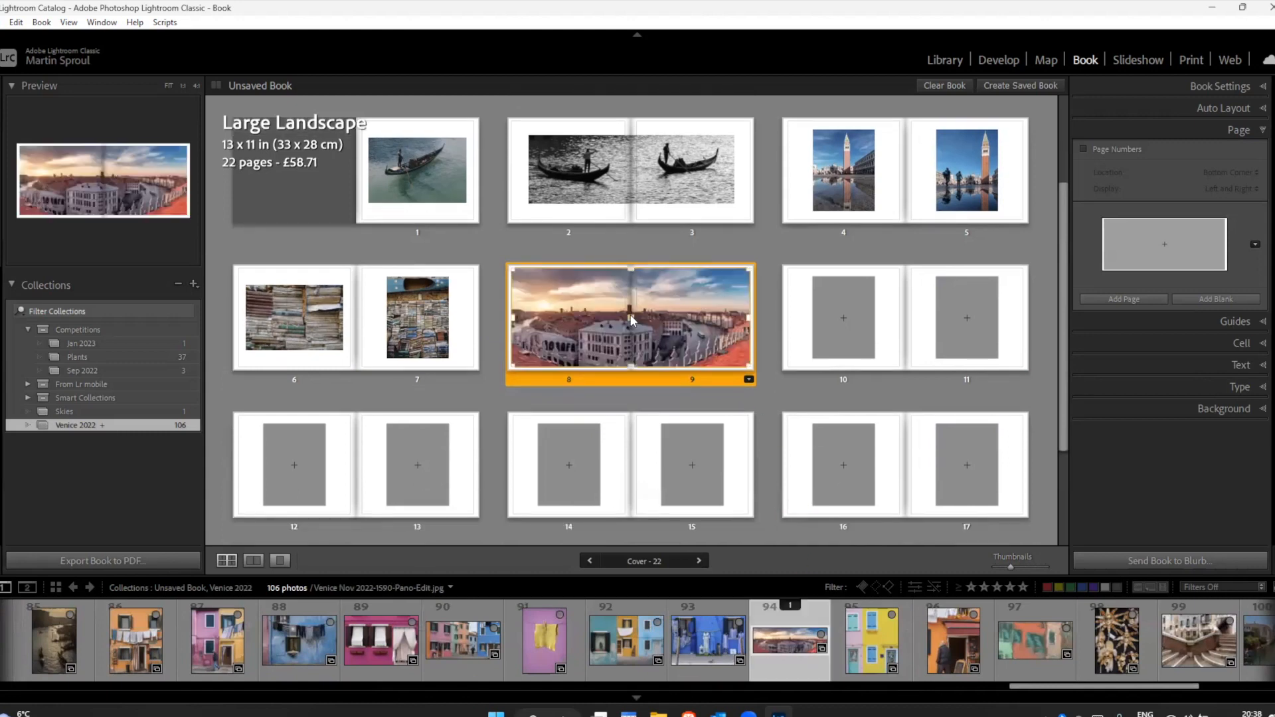
left_click(667, 324)
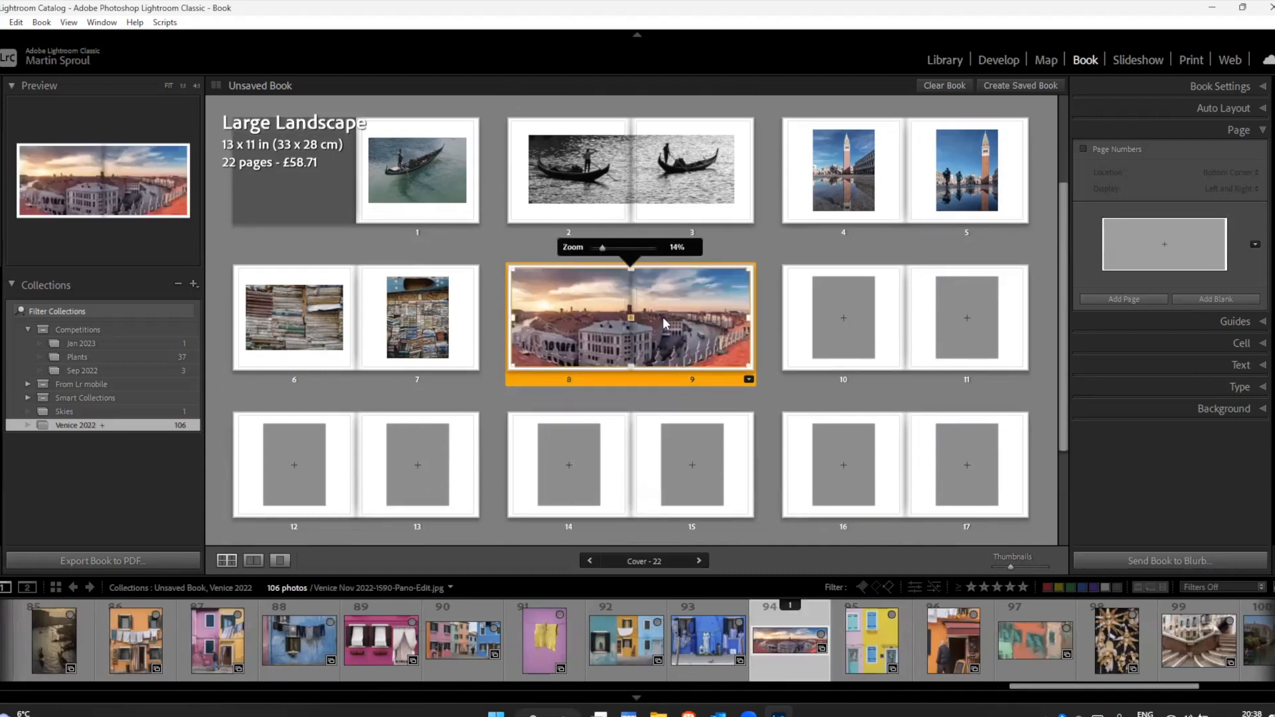
left_click_drag(599, 246, 588, 245)
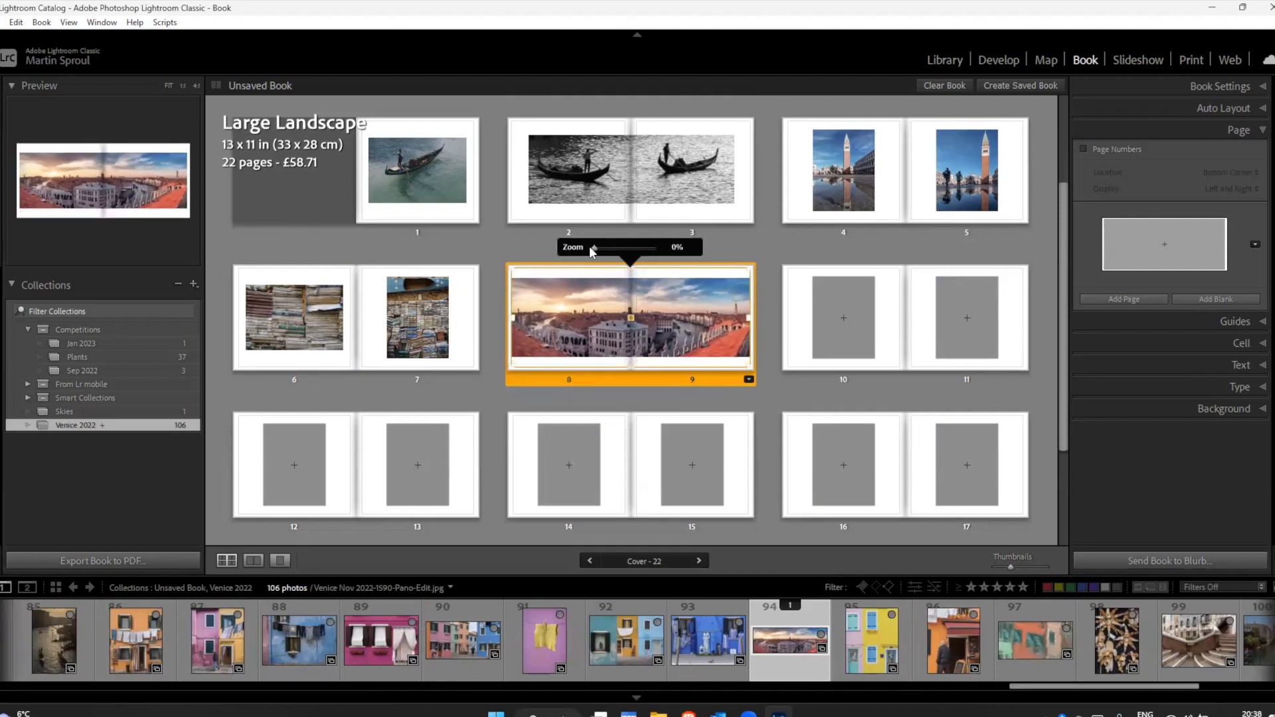
left_click(496, 271)
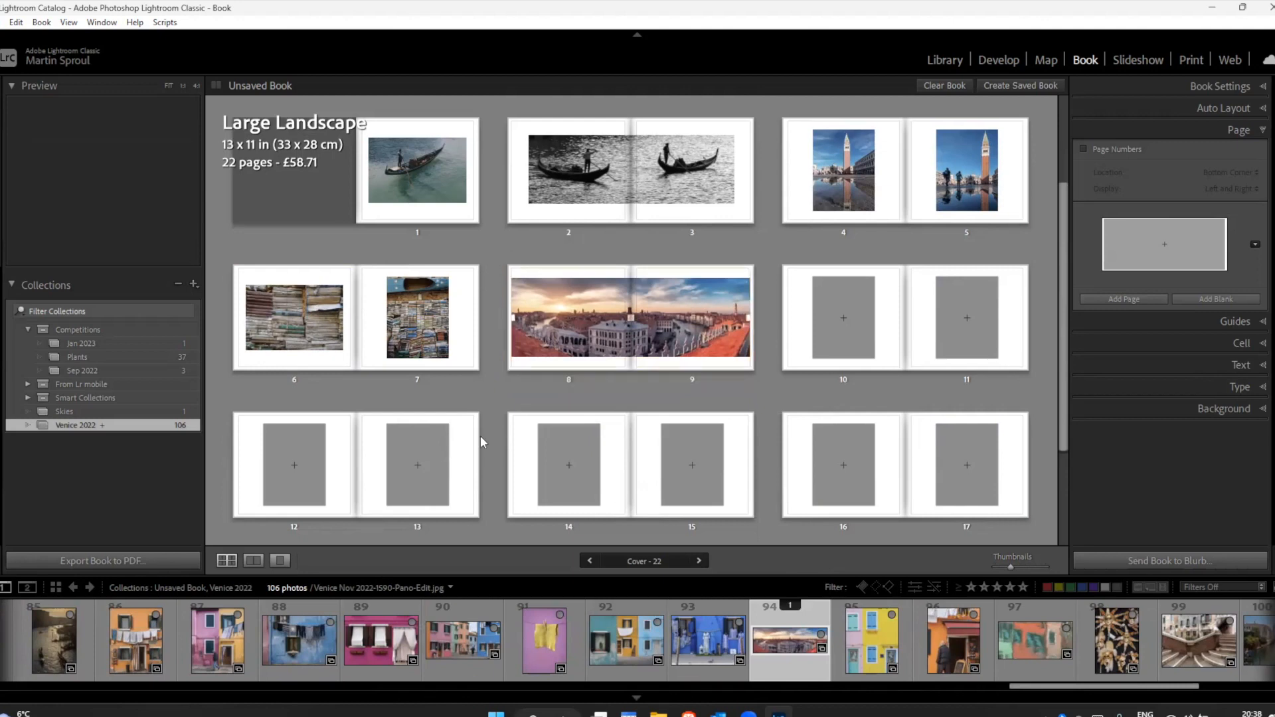
left_click(253, 560)
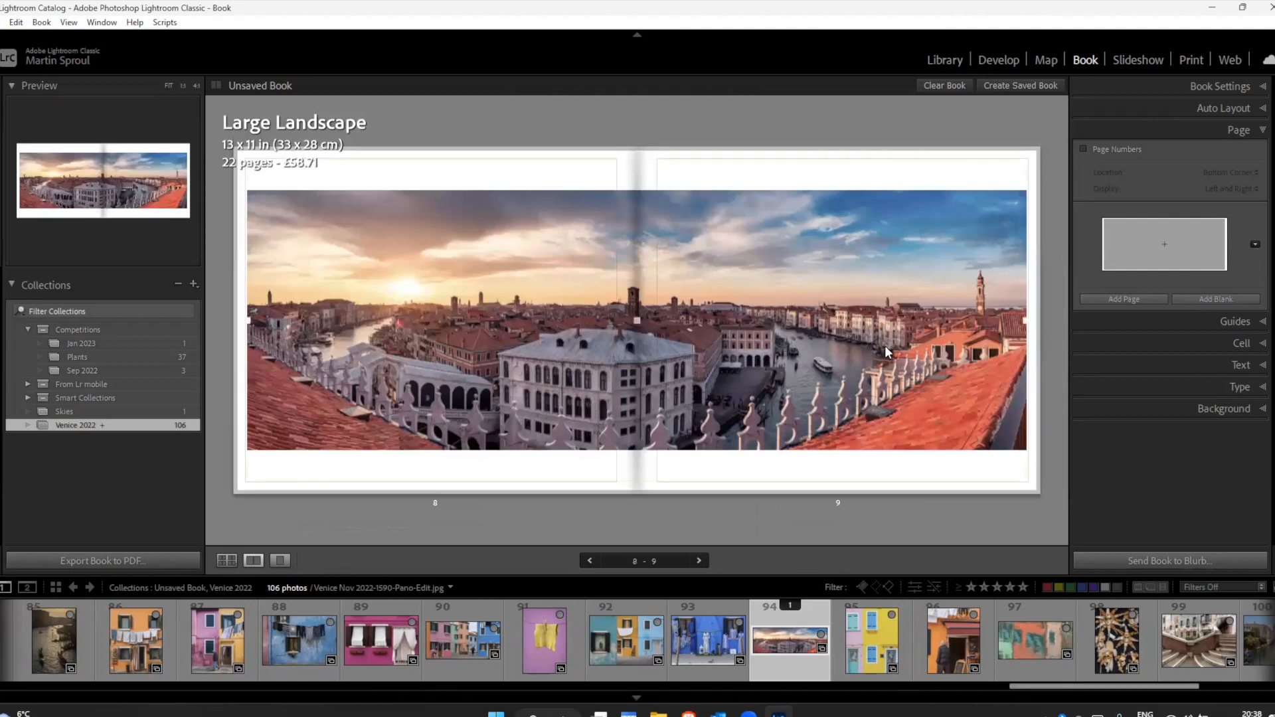
left_click(226, 559)
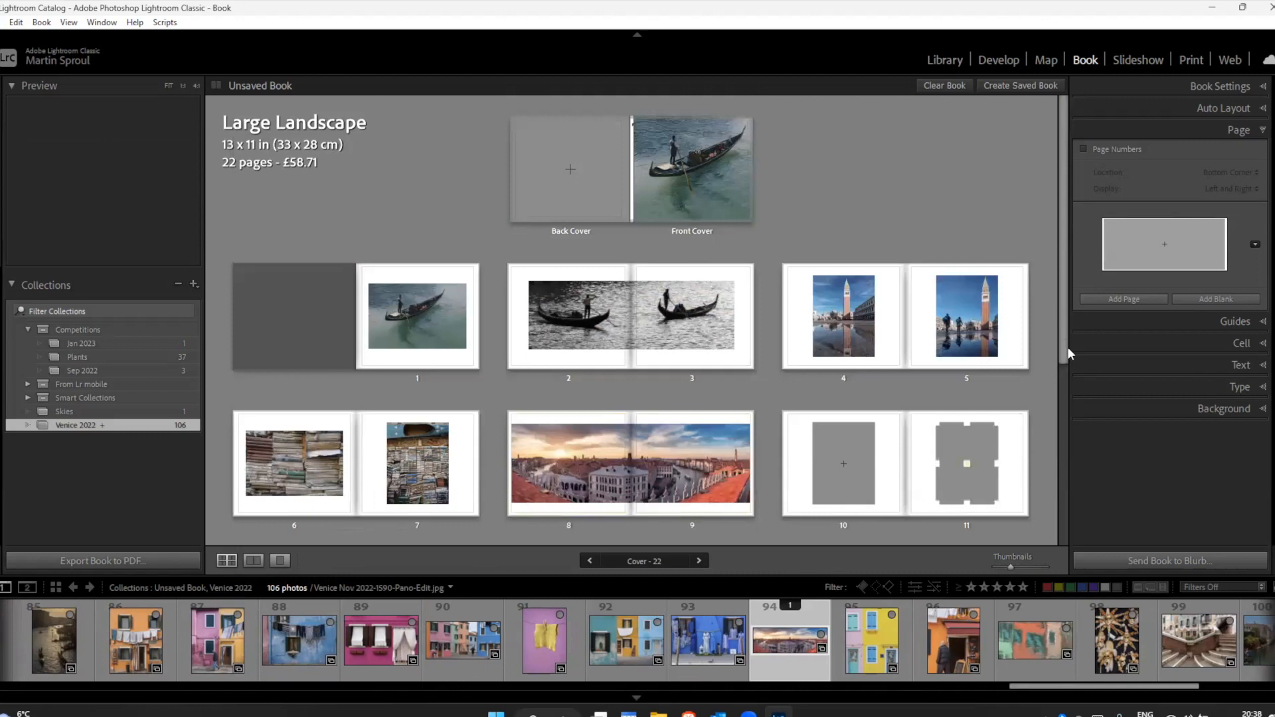
Step: Place the handstand statue photo, filmstrip number 8, in the empty cell on page 10
left_click_drag(1062, 341, 1061, 458)
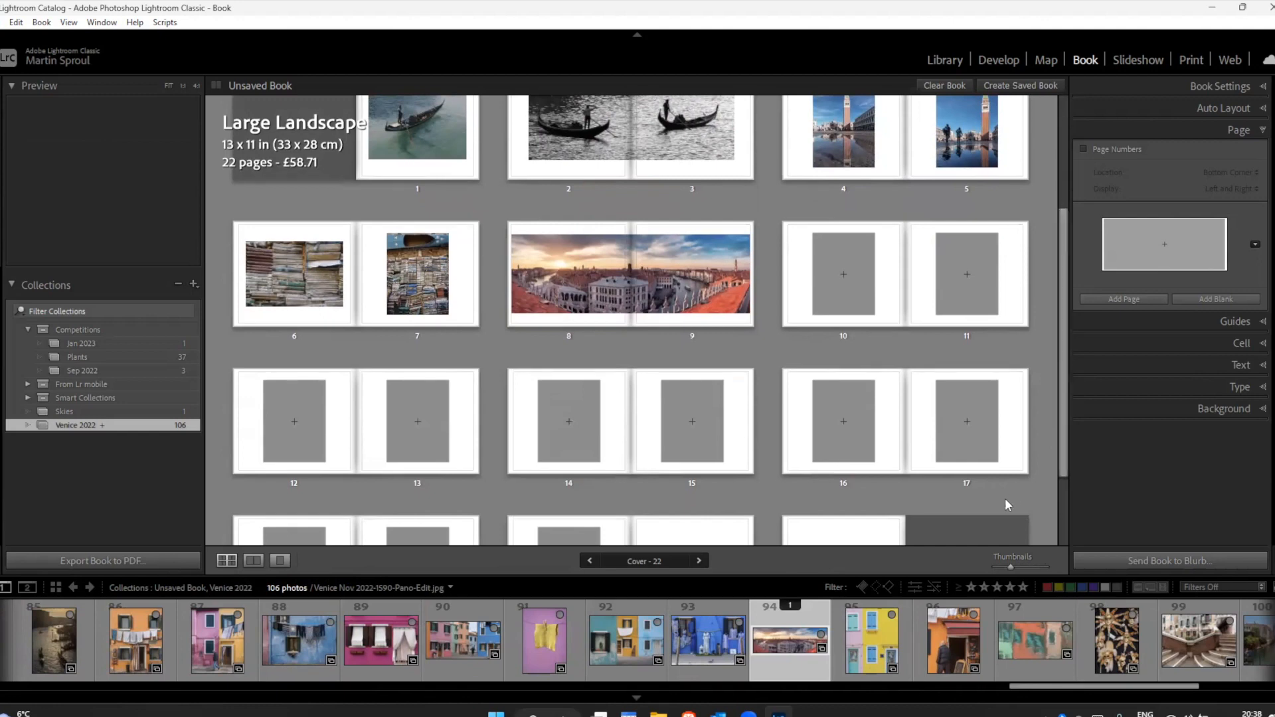
left_click_drag(1052, 689, 598, 687)
left_click_drag(352, 703, 40, 700)
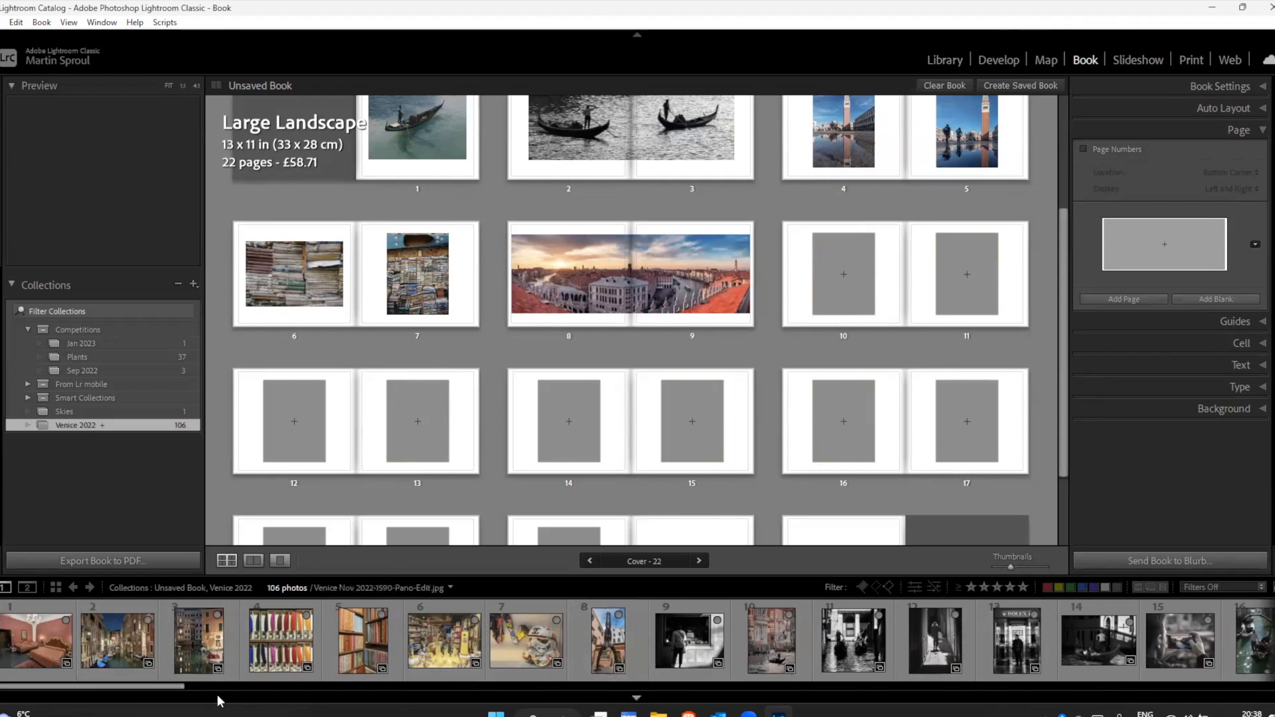
left_click_drag(166, 690, 198, 689)
left_click_drag(413, 656, 844, 280)
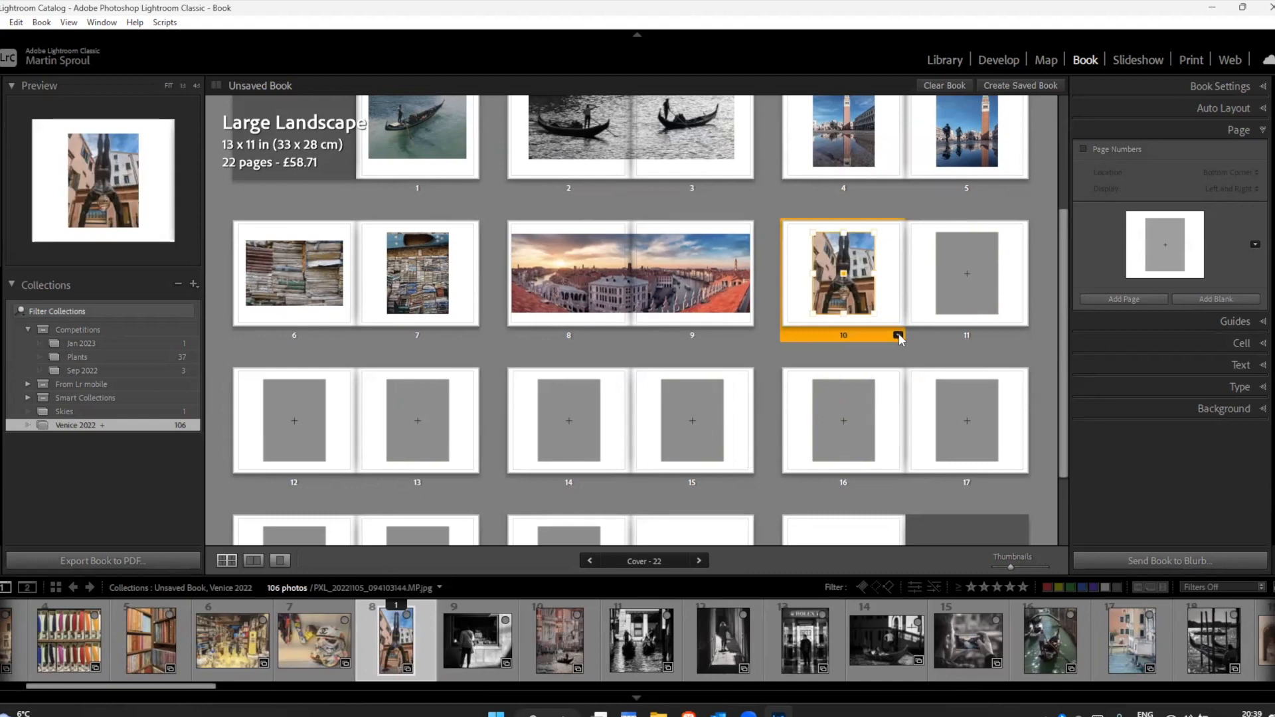
Step: Switch page 10 to the smaller portrait 1 Photo layout and set the statue photo's zoom to 0%
left_click(897, 335)
scroll(987, 578, "down", 1)
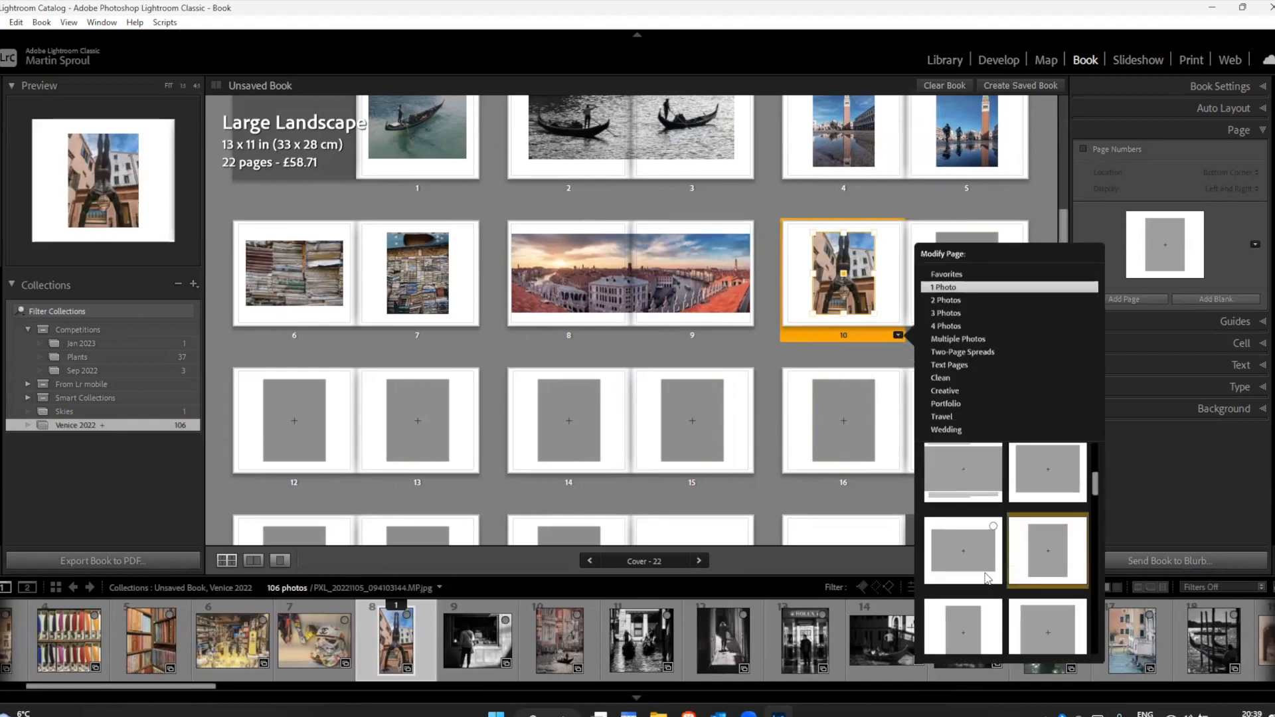
left_click(968, 577)
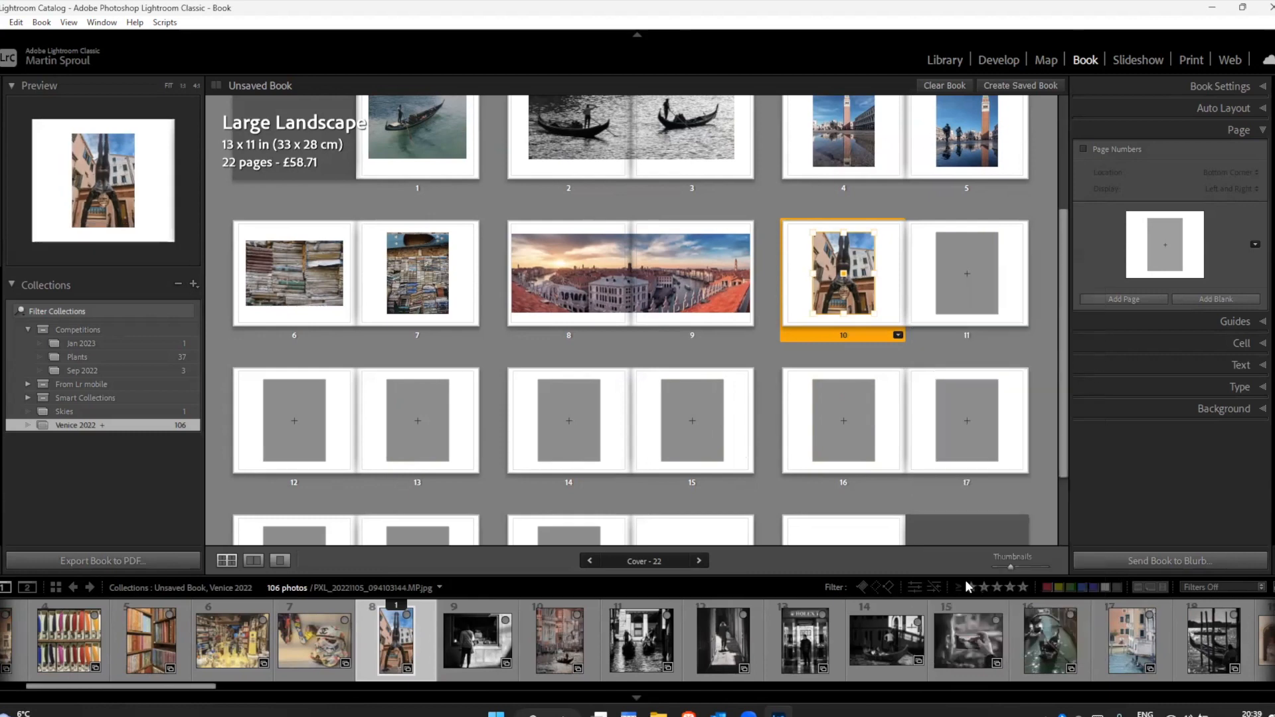
left_click(858, 282)
left_click_drag(812, 218, 807, 216)
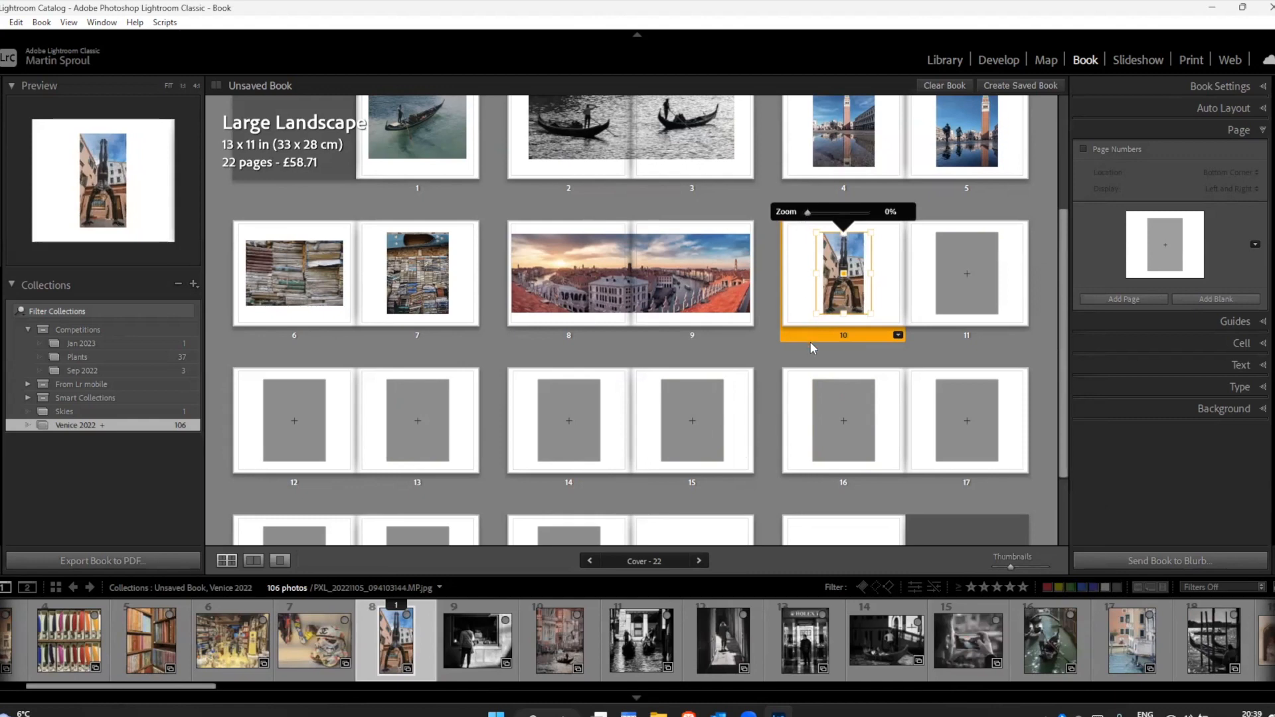
left_click(839, 355)
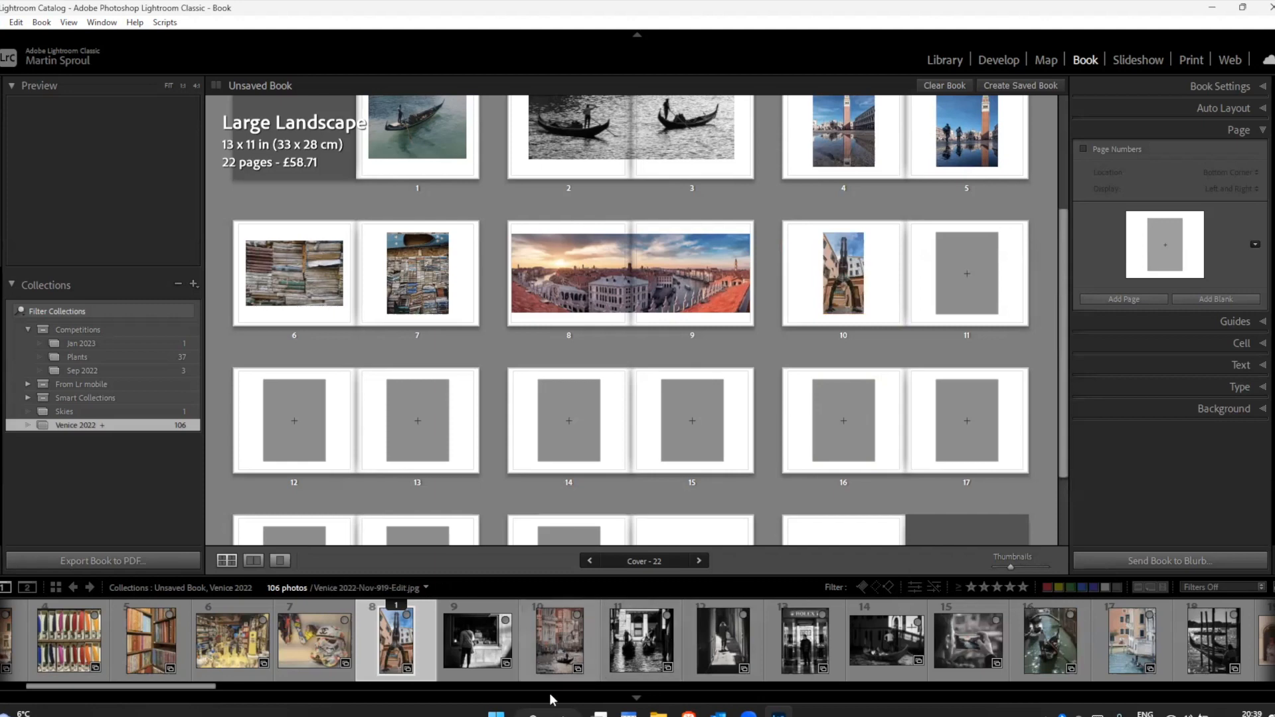
Step: Place the blue window photo, filmstrip number 25, on page 11 and show pages 10 and 11 in spread view
left_click_drag(199, 689, 359, 692)
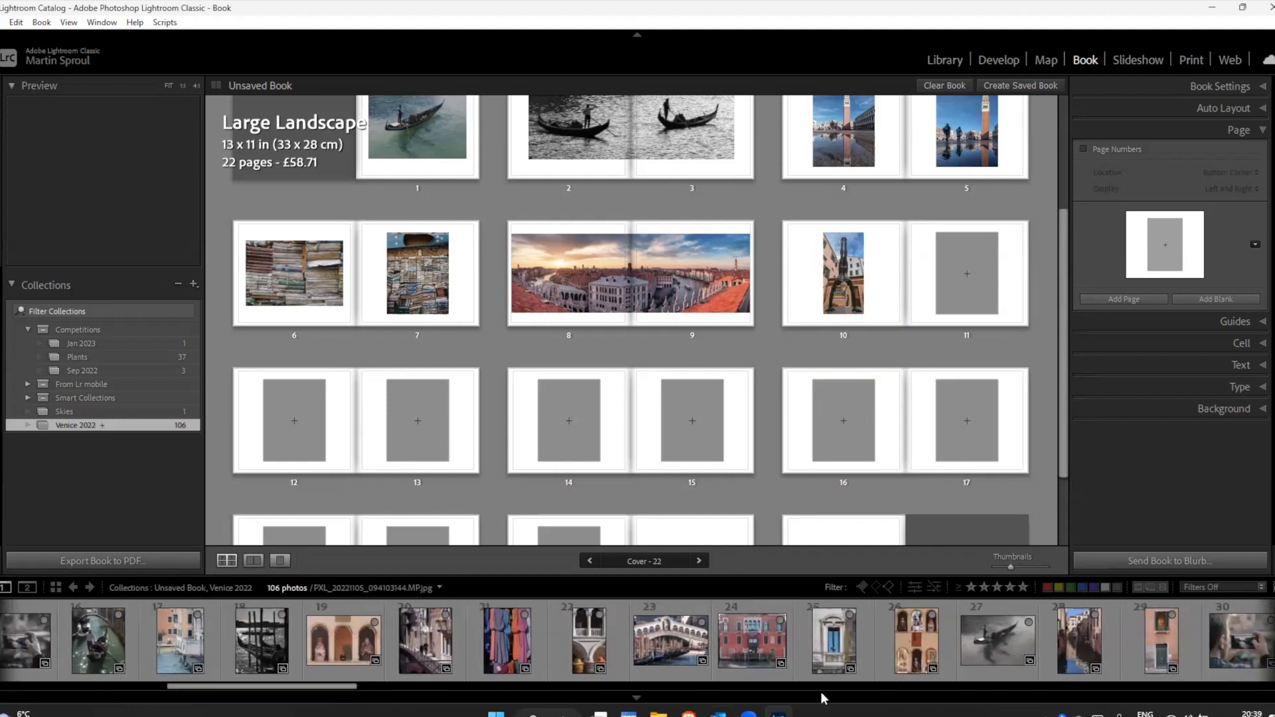
left_click_drag(838, 654, 976, 286)
left_click(976, 286)
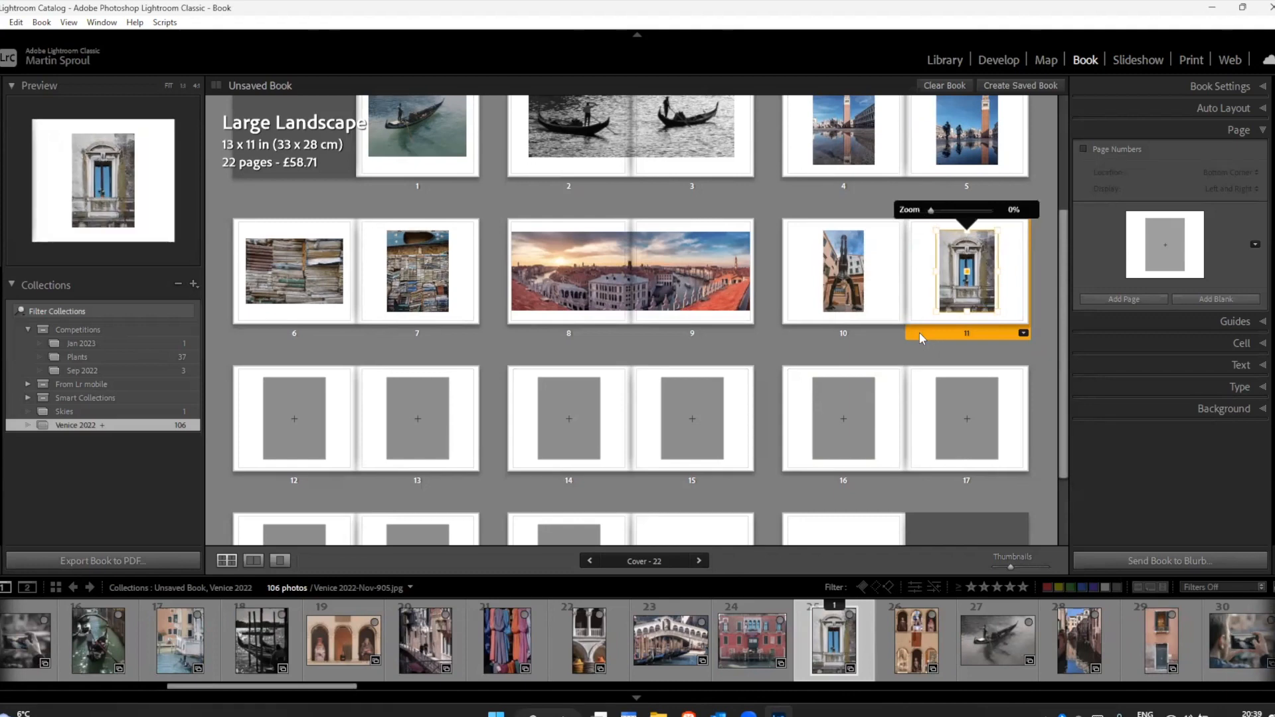
left_click(254, 561)
left_click(576, 510)
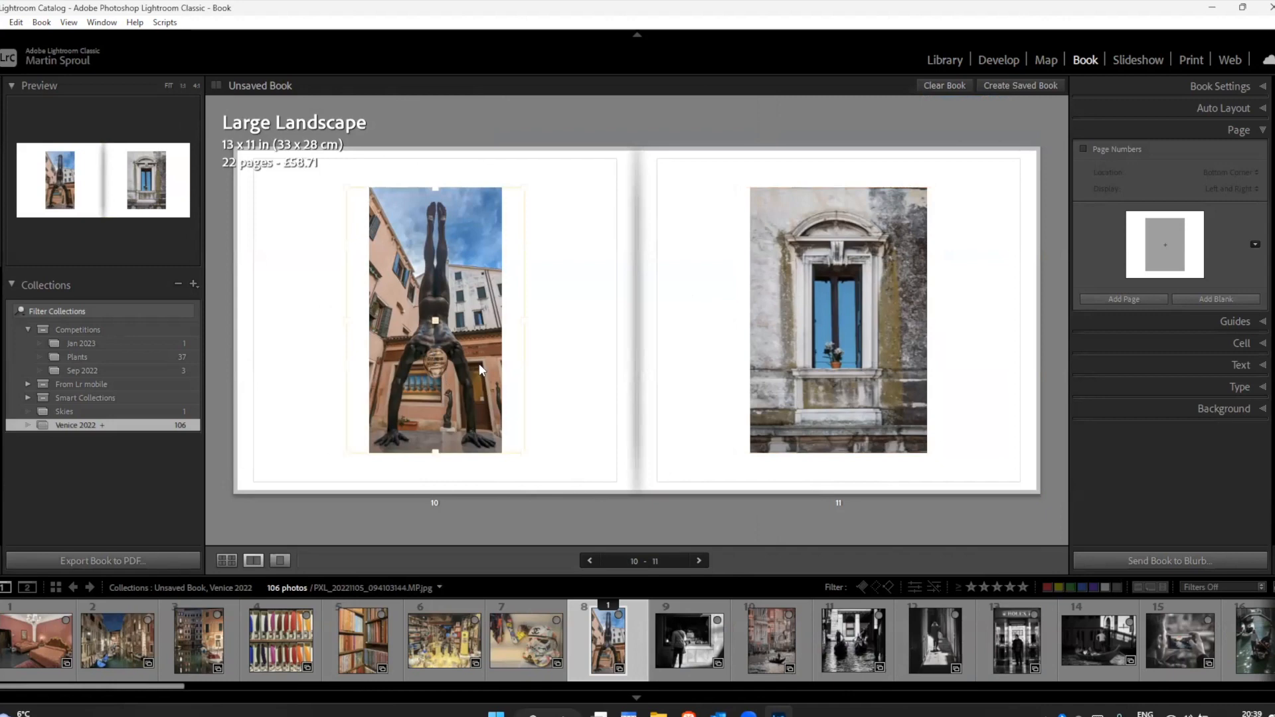
Step: Try enlarging page 10's photo cell and shifting it toward the spine, and reapply the small portrait 1 Photo layout to reset it
left_click(460, 357)
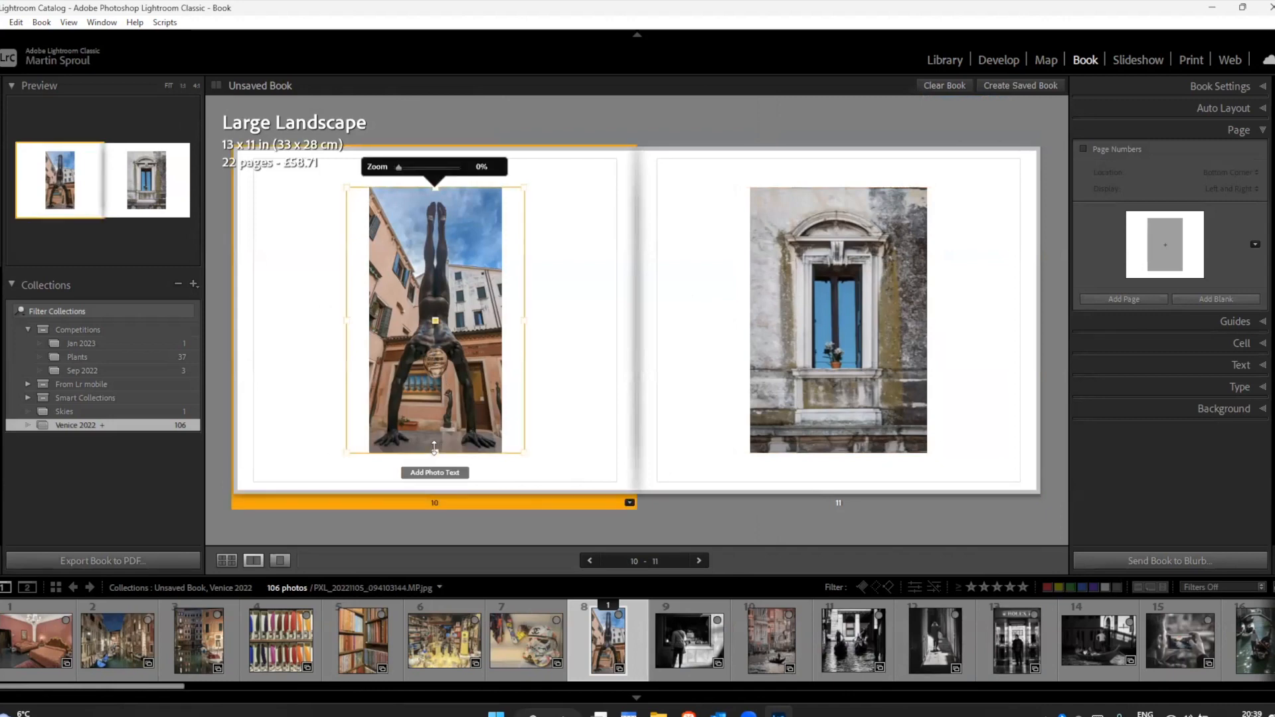
left_click_drag(434, 449, 433, 458)
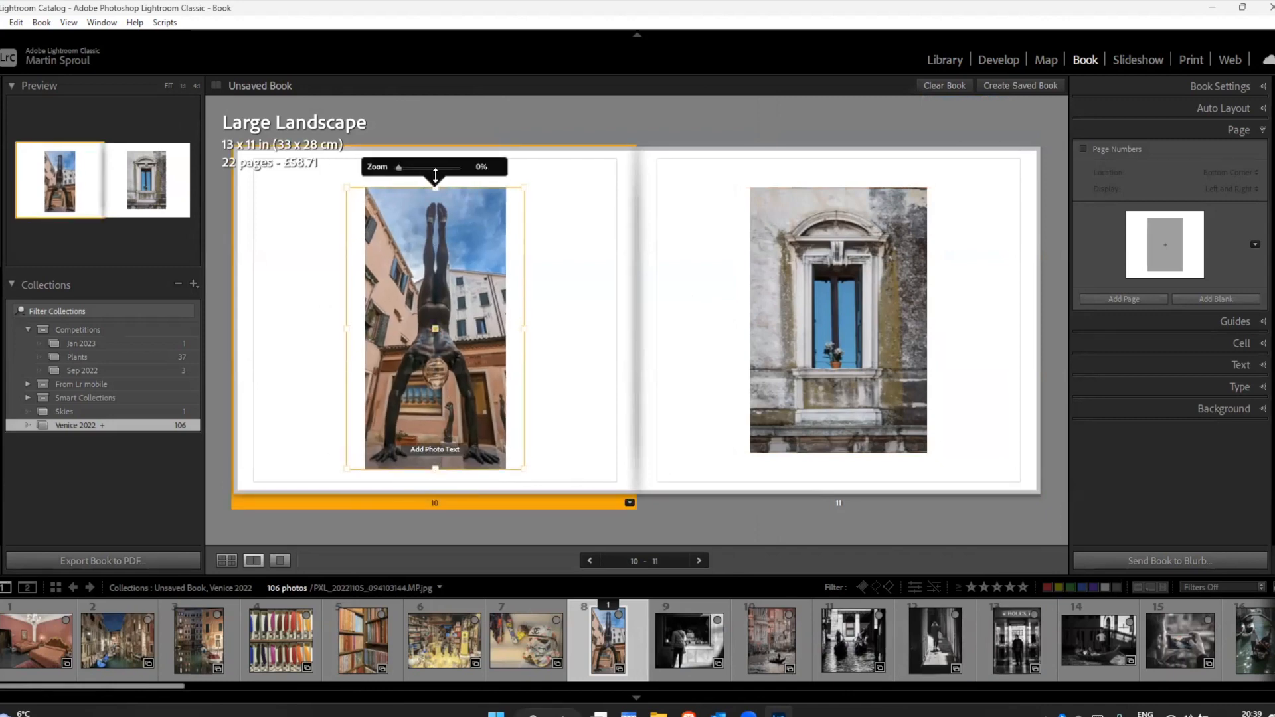
left_click_drag(436, 175, 435, 167)
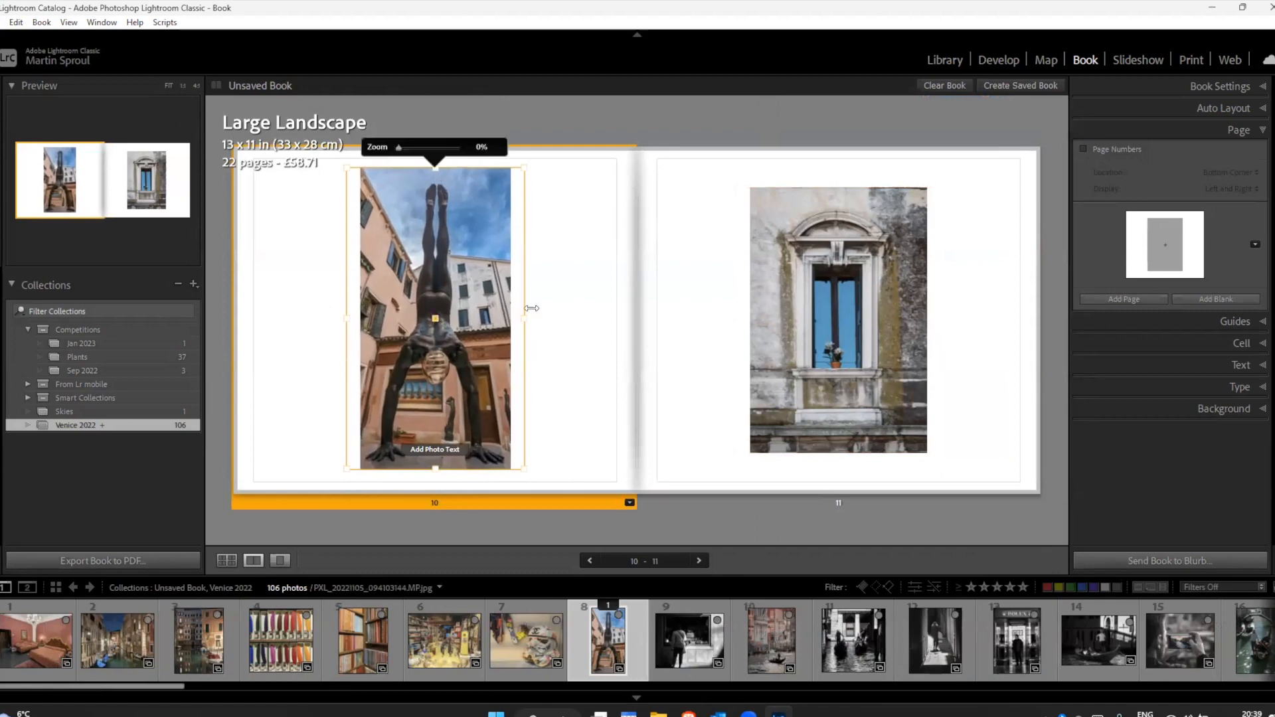
left_click_drag(524, 317, 584, 318)
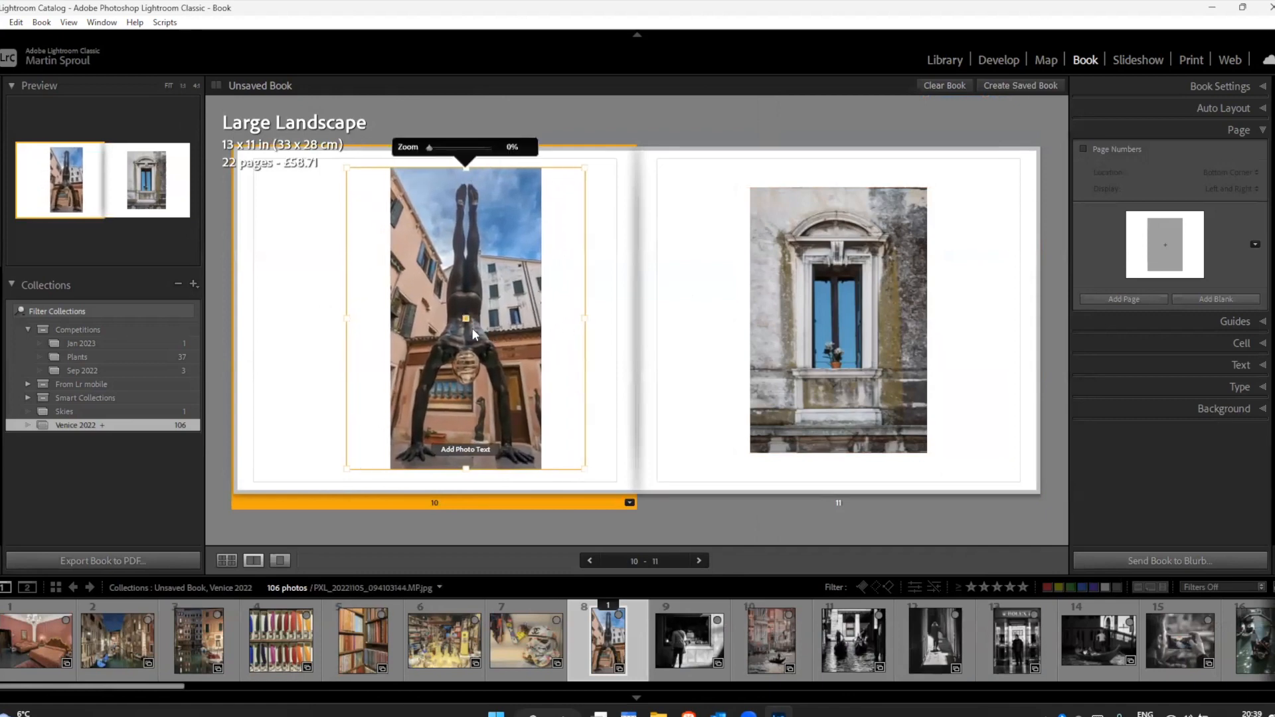
left_click_drag(465, 318, 506, 322)
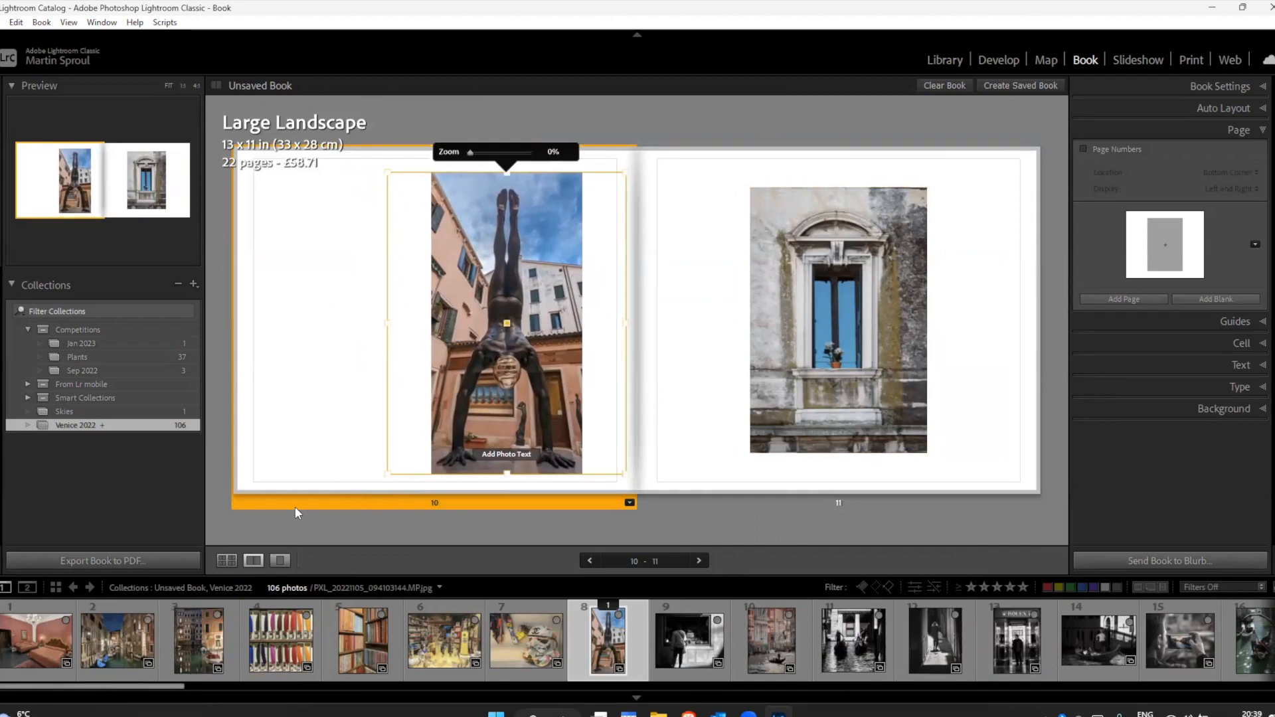
left_click(628, 503)
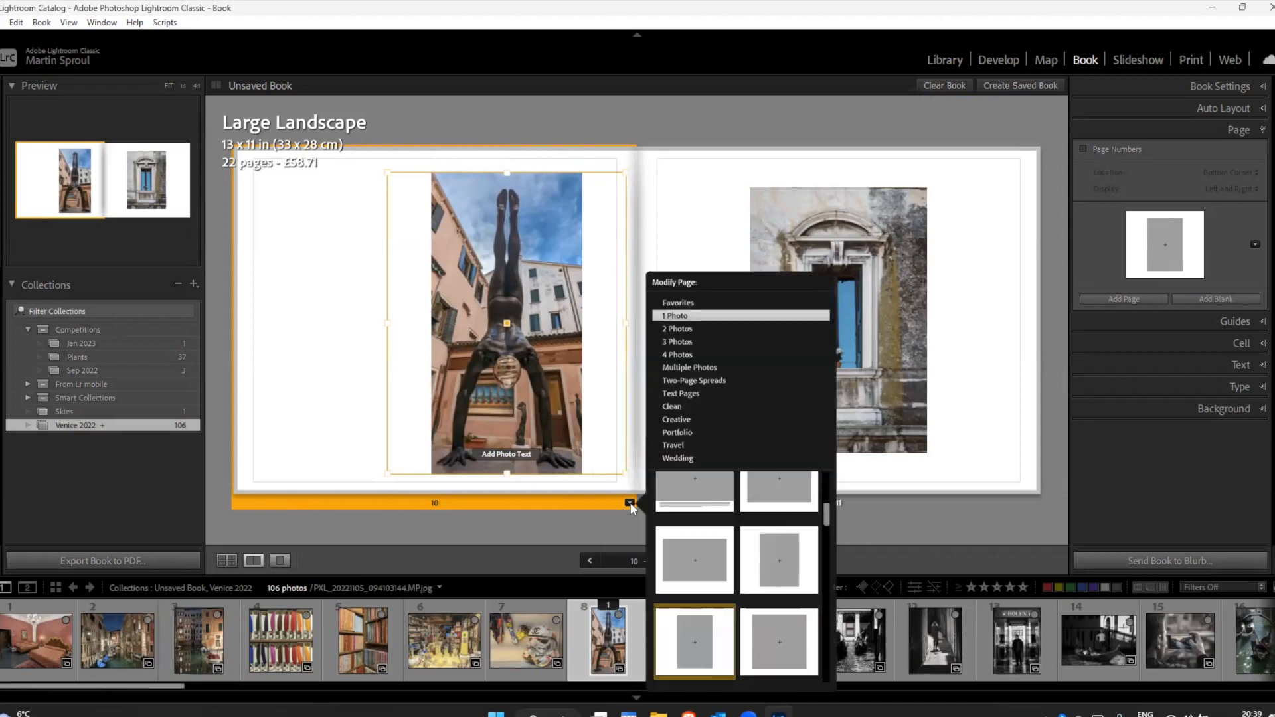
left_click(686, 649)
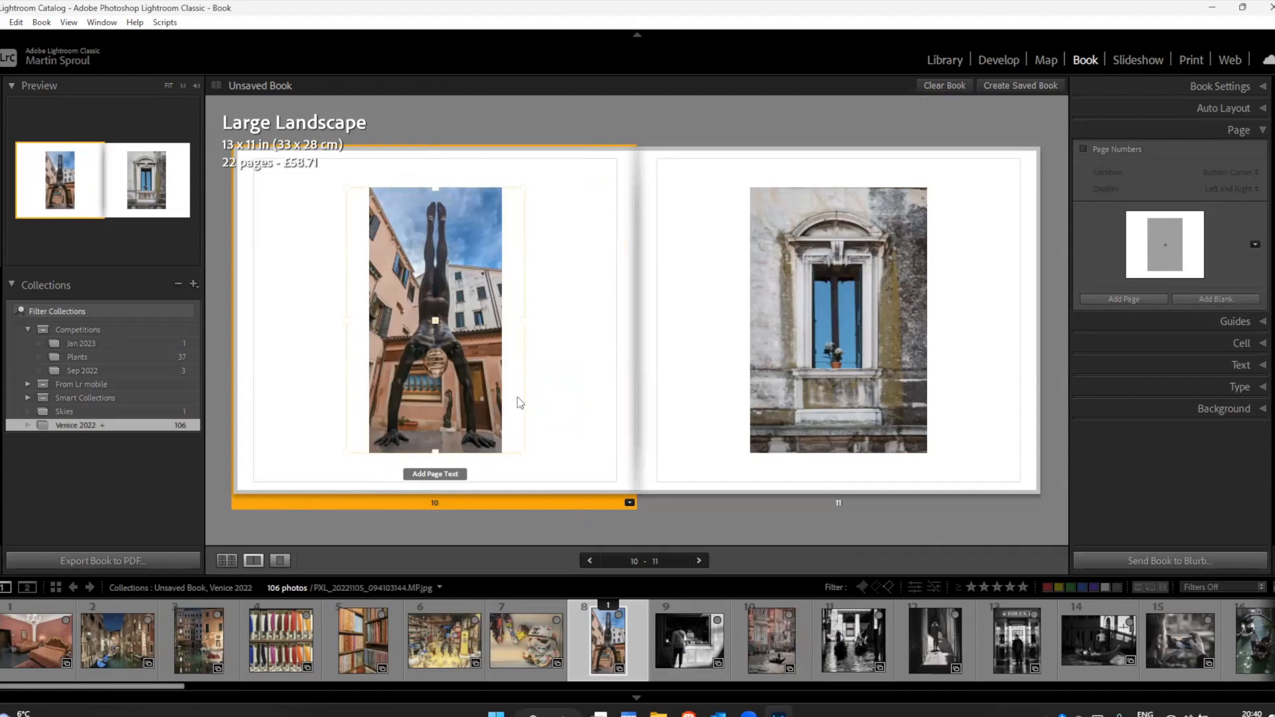
Step: Change page 10 to the 2 Photos layout with two portrait cells side by side inside a white border
left_click(630, 504)
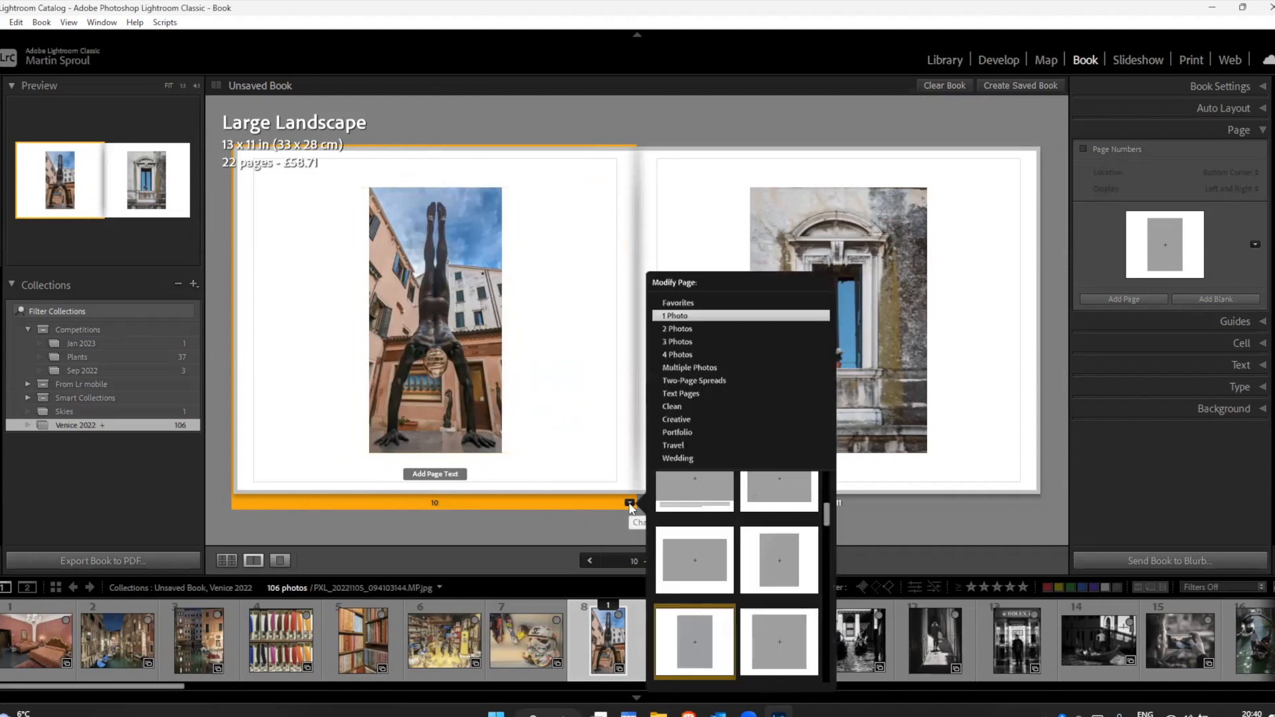
left_click(678, 330)
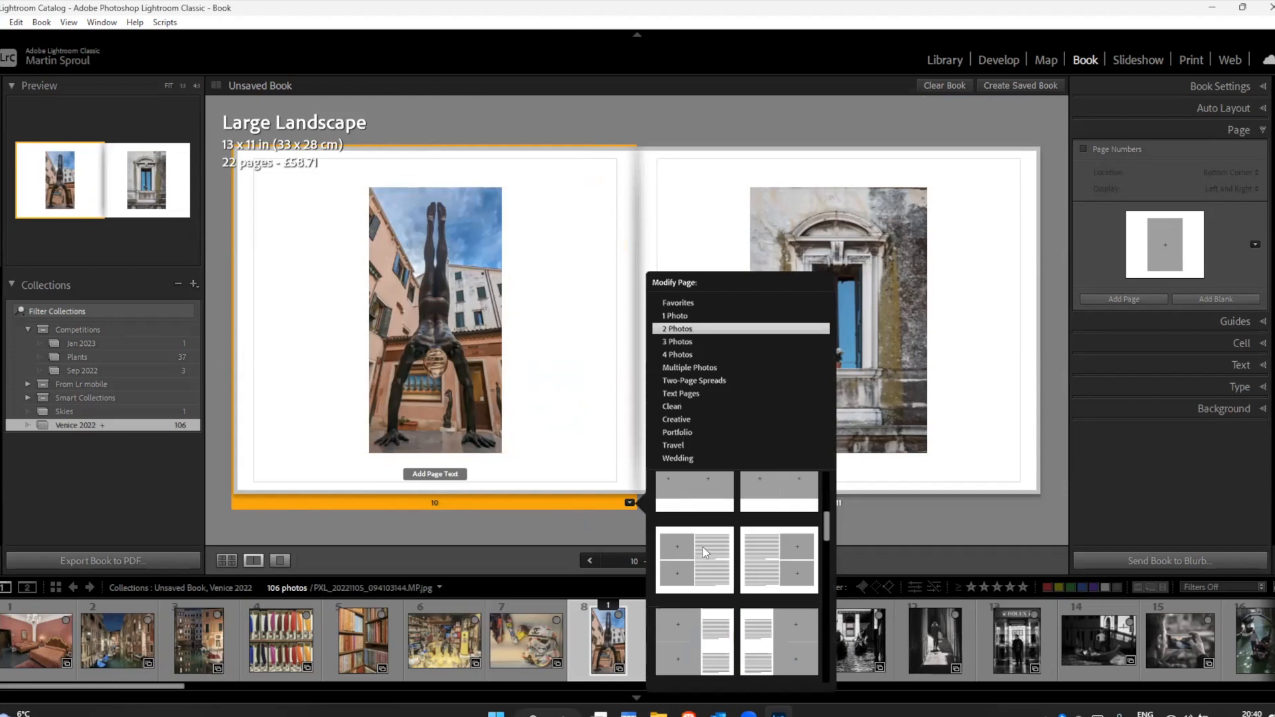
scroll(827, 511, "up", 2)
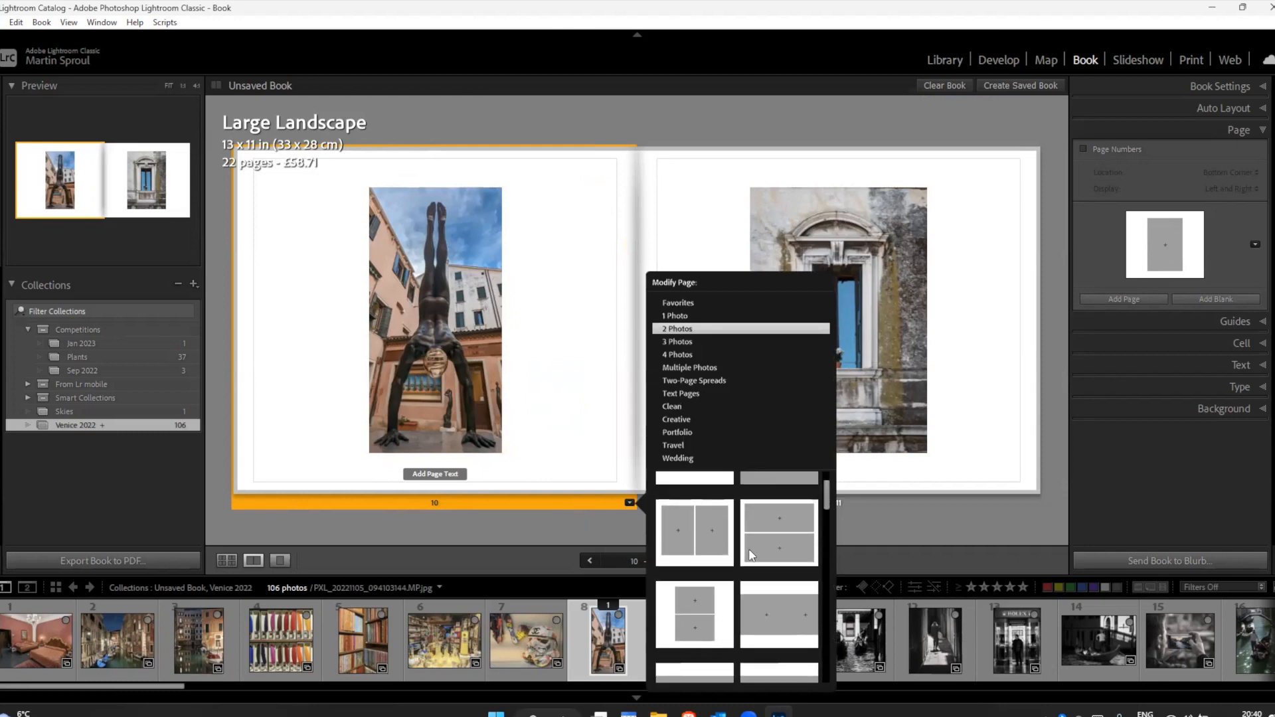
left_click(694, 548)
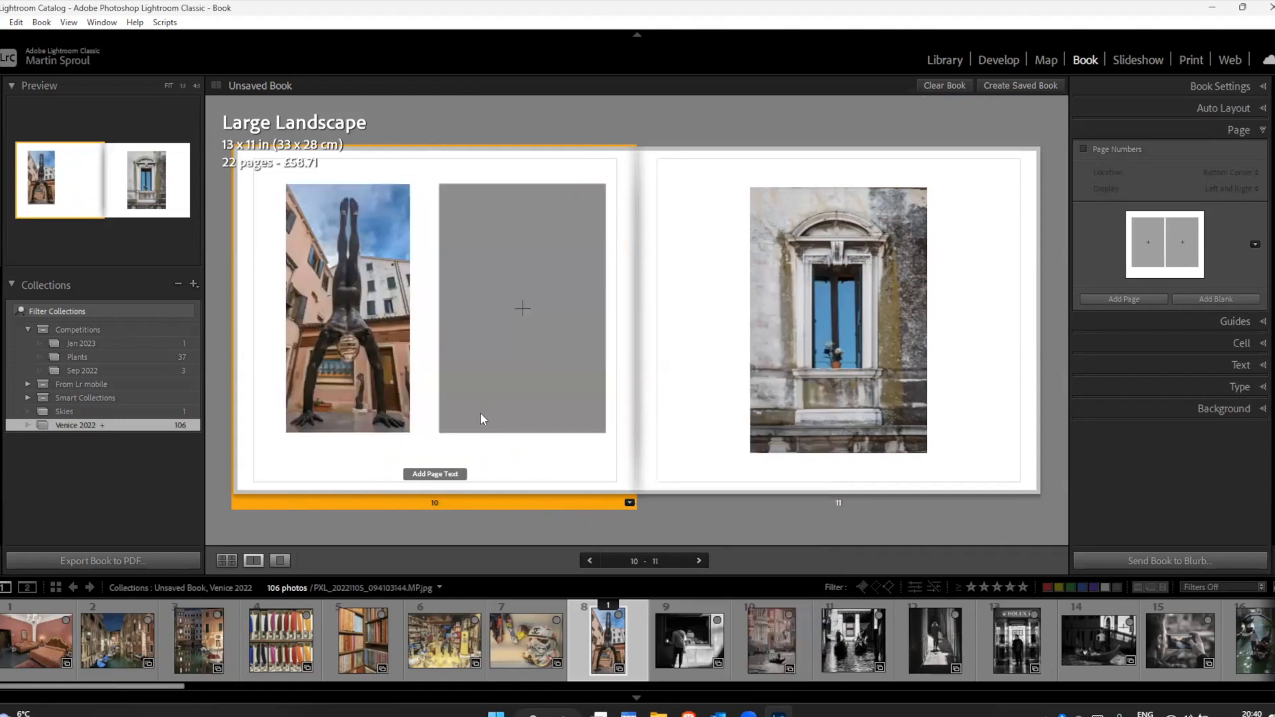
Step: Shift page 11's photo cell toward the spine and move its blue window photo into the empty second cell on page 10
left_click(863, 350)
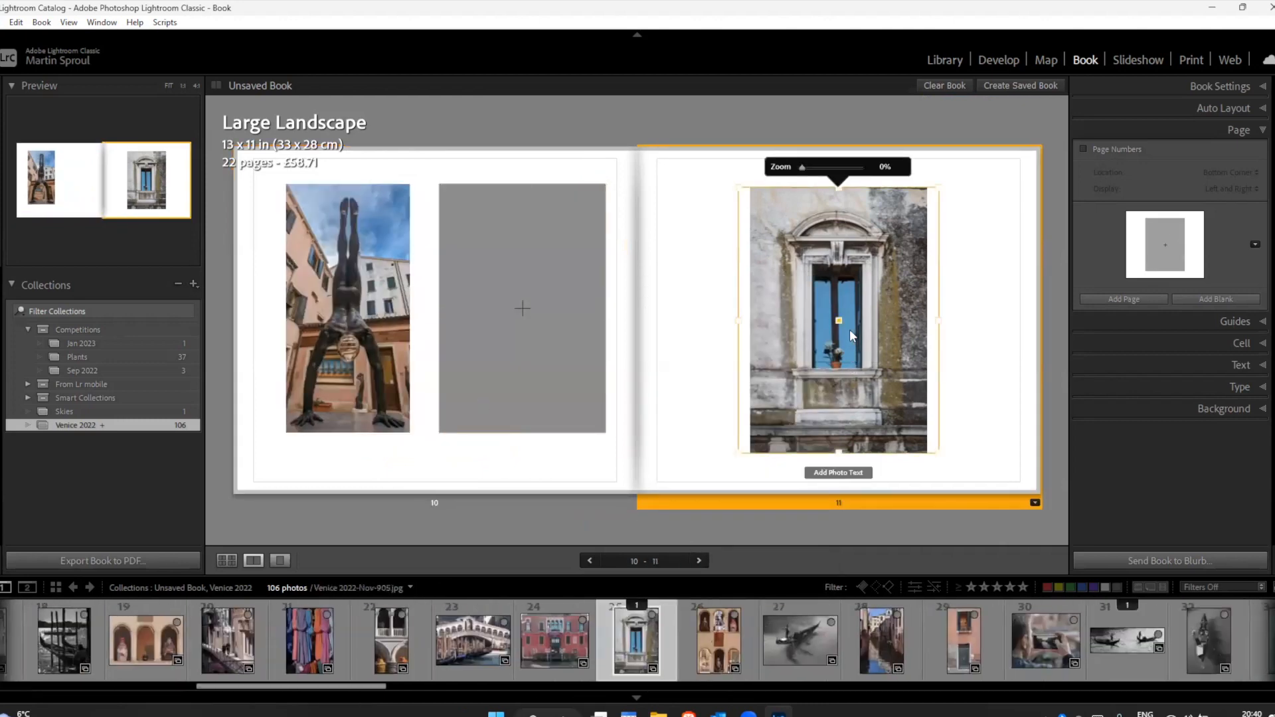
left_click_drag(838, 322, 775, 320)
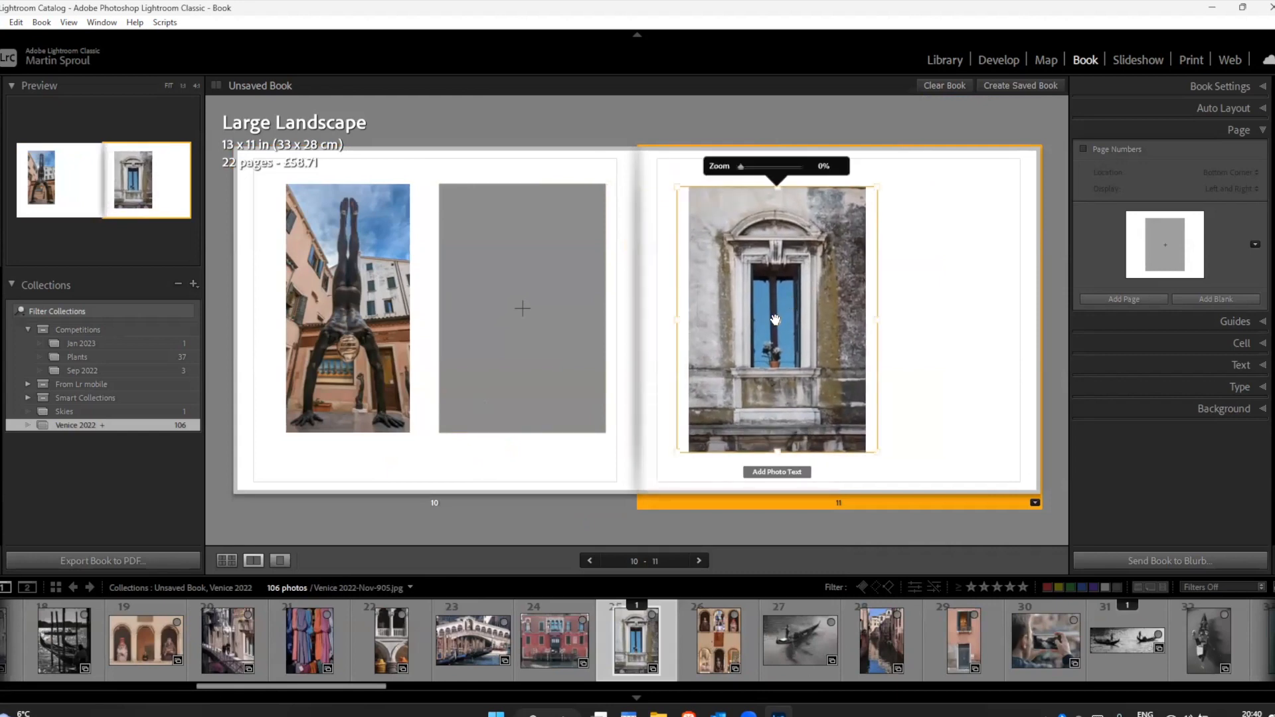
left_click_drag(775, 320, 523, 316)
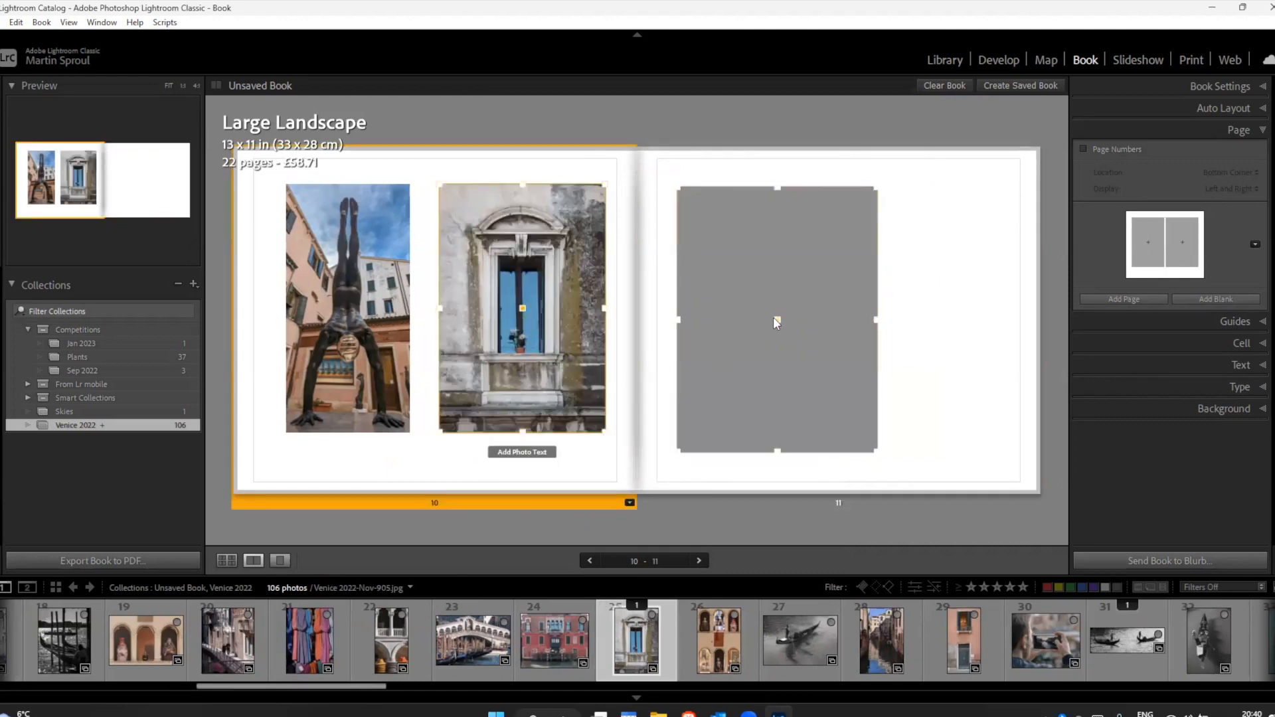
Step: Reapply the small portrait 1 Photo layout to the empty page 11 to reset its cell position
left_click(776, 319)
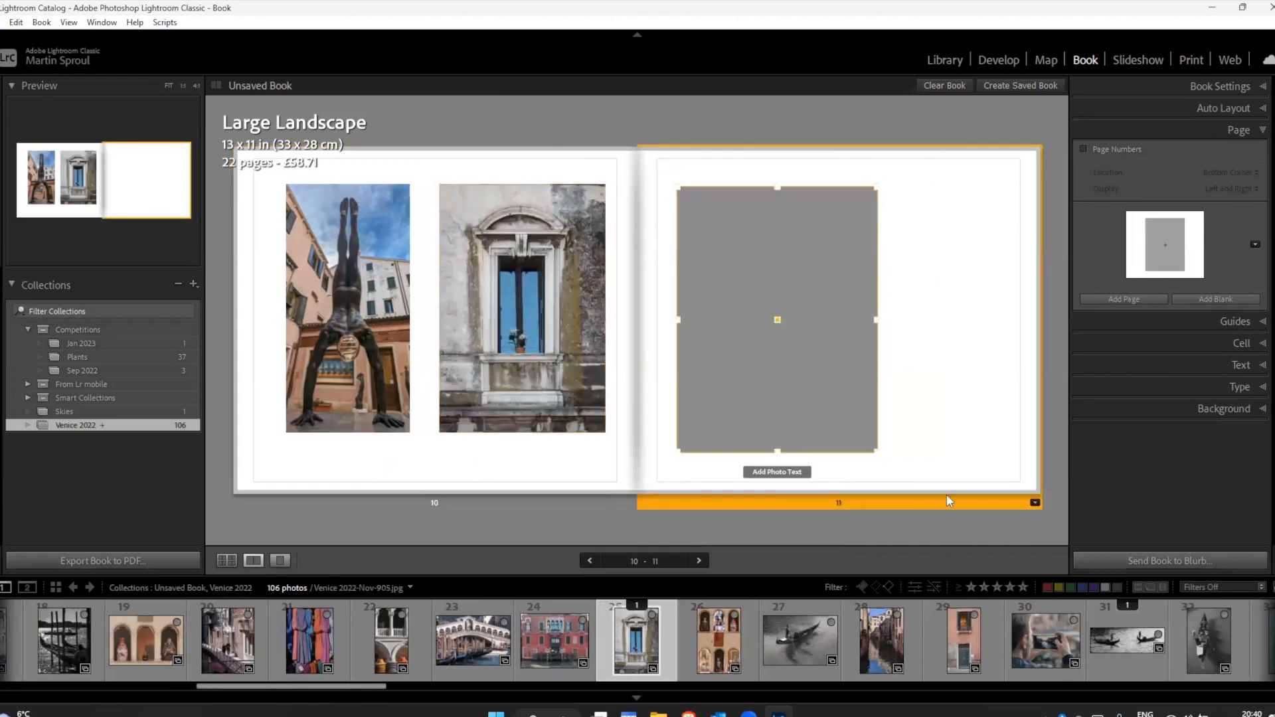
left_click(1035, 503)
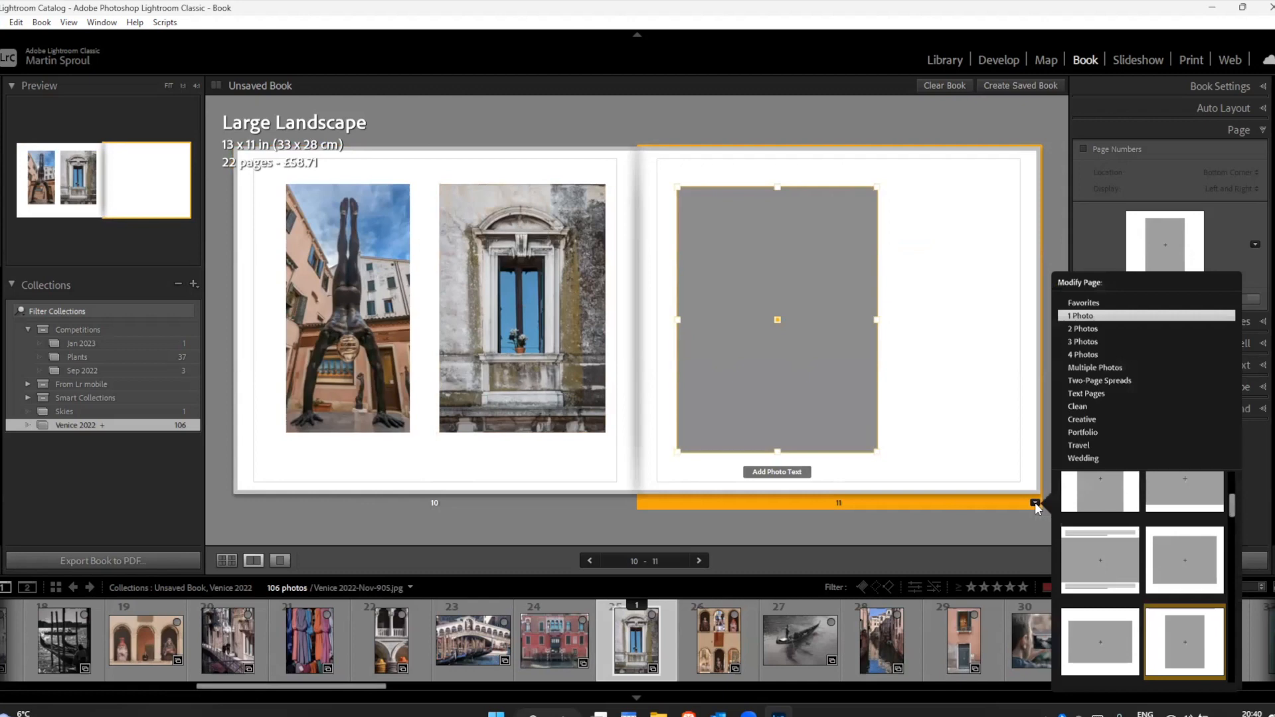
left_click(1166, 647)
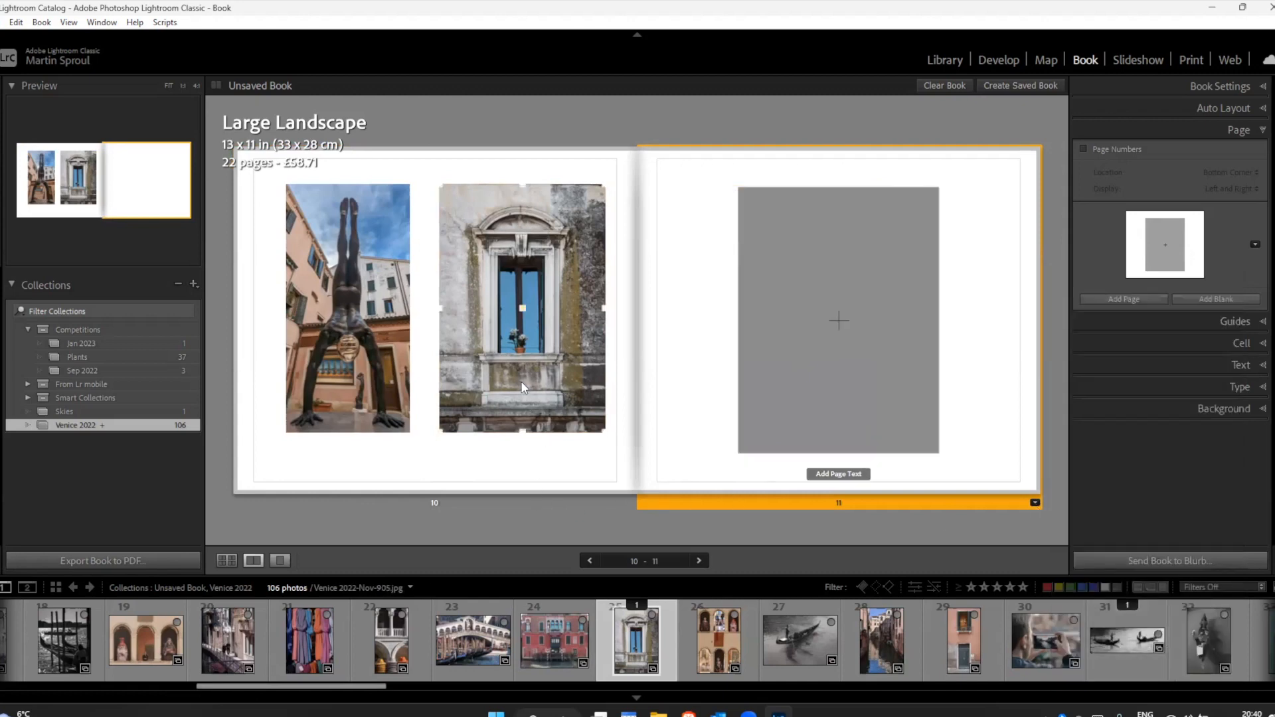
Step: Replace page 10's blue window photo with the arched windows photo, filmstrip number 26, and put window photo number 25 back in the cell
left_click(539, 361)
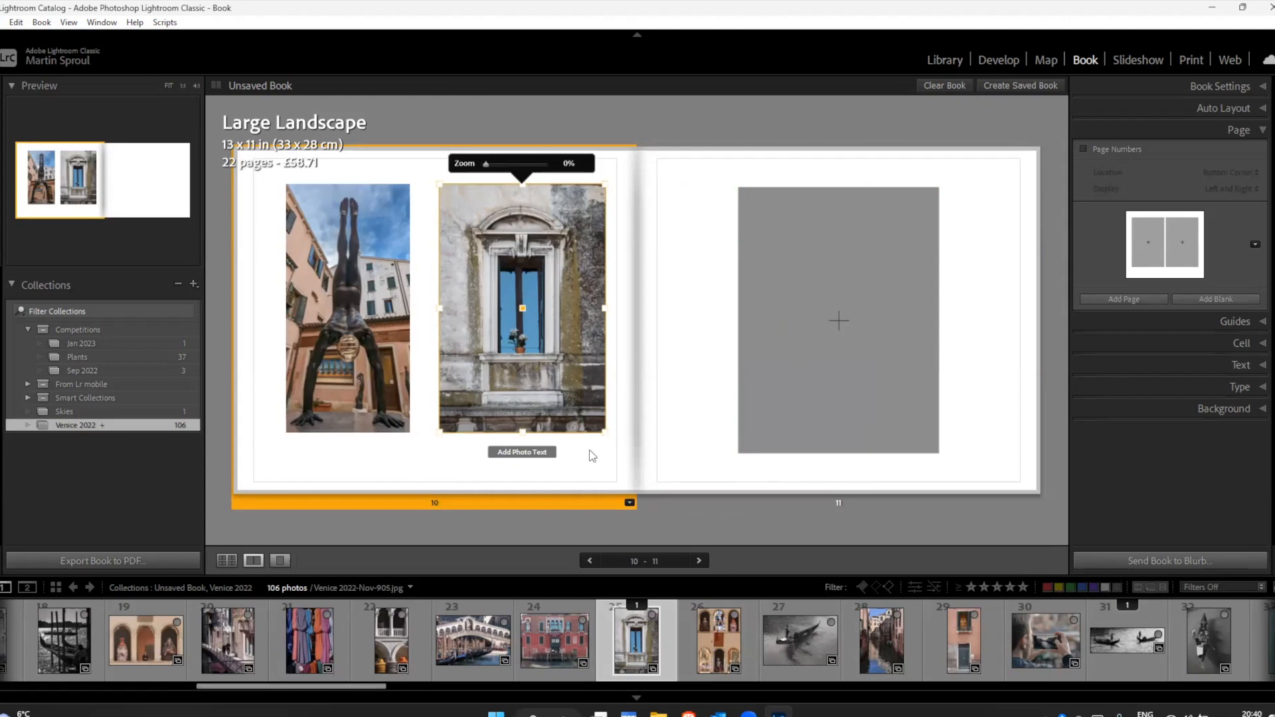
left_click_drag(717, 643, 526, 339)
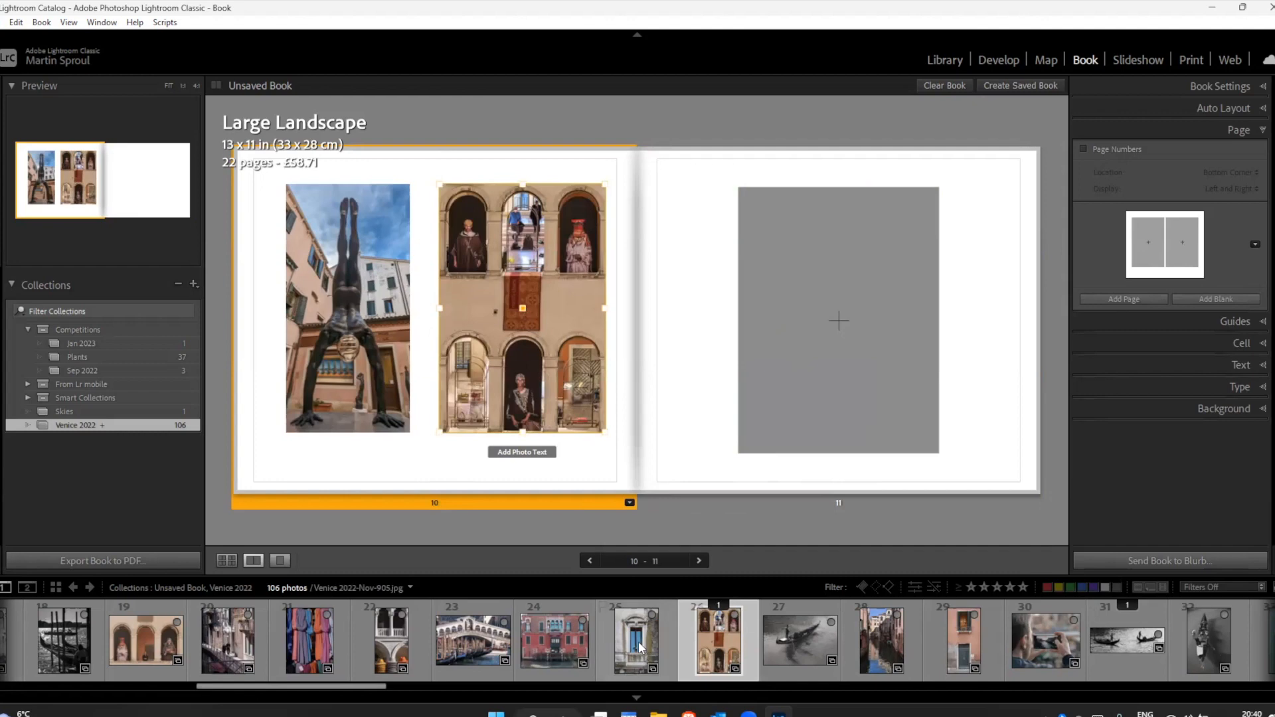
left_click_drag(639, 642, 539, 339)
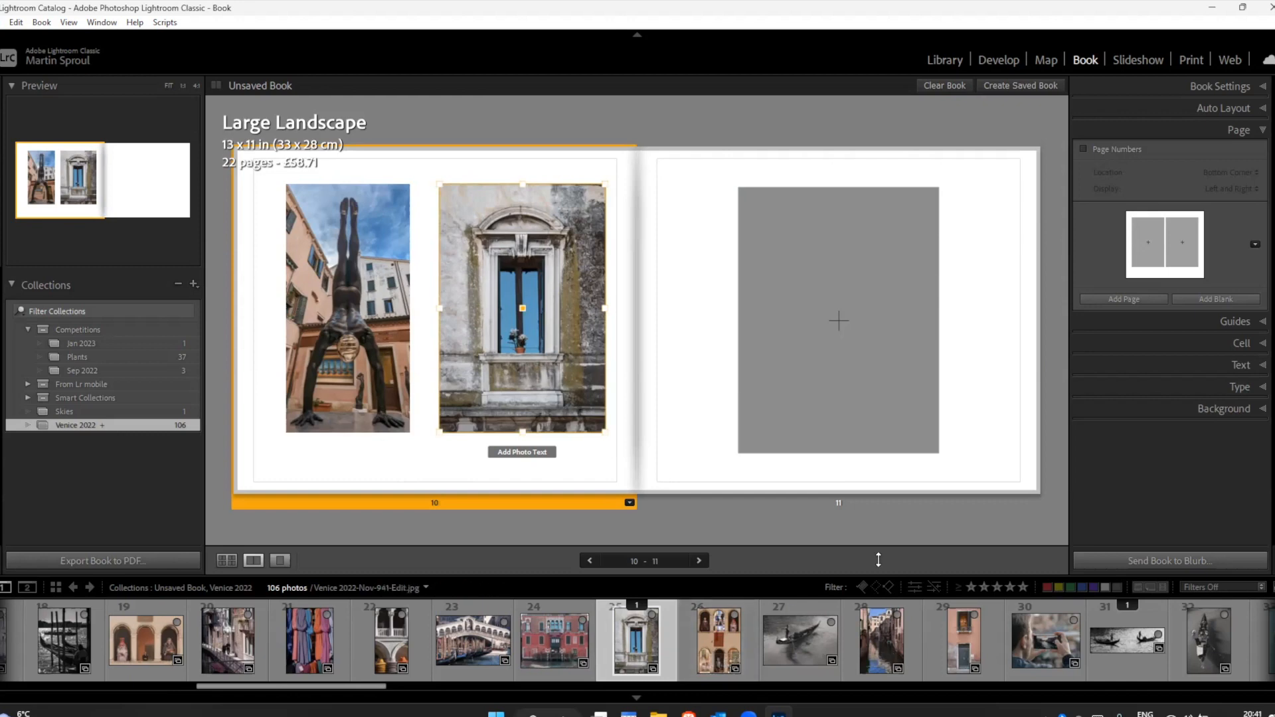
Step: Replace page 10's window photo with the pink wall and door photo, filmstrip number 29, and set its zoom to 0%
left_click(970, 445)
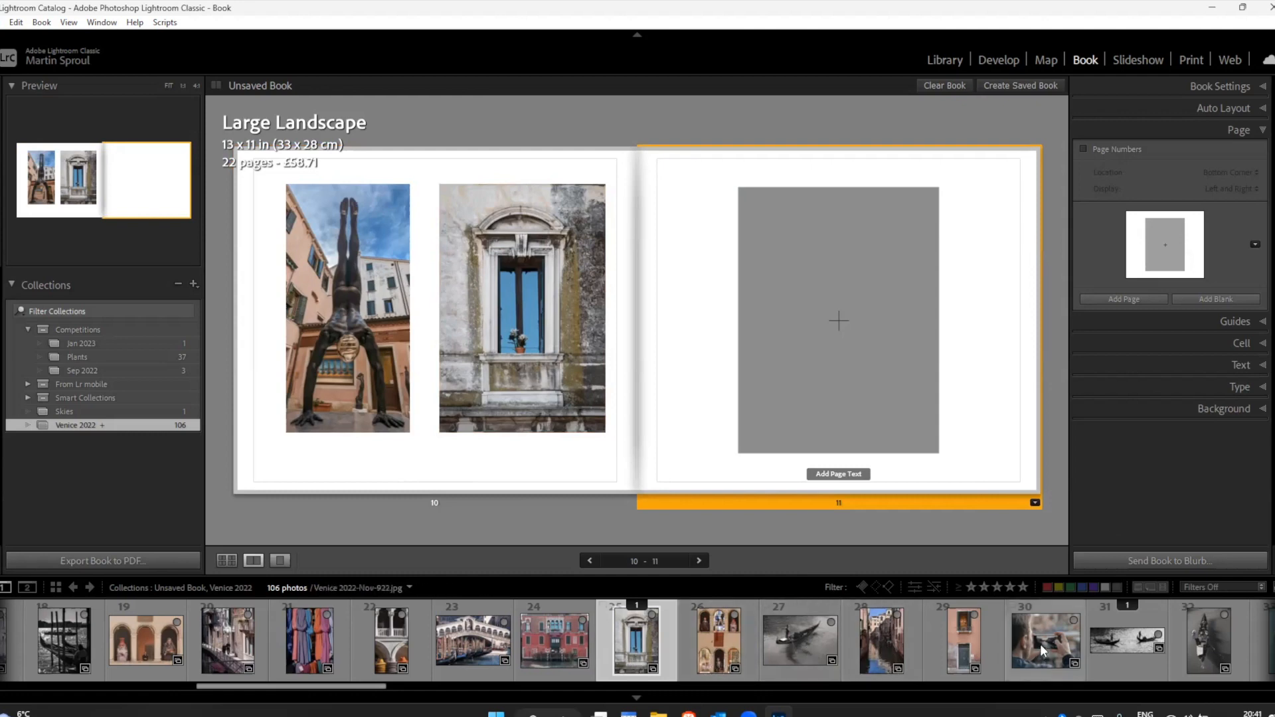
left_click_drag(372, 687, 437, 706)
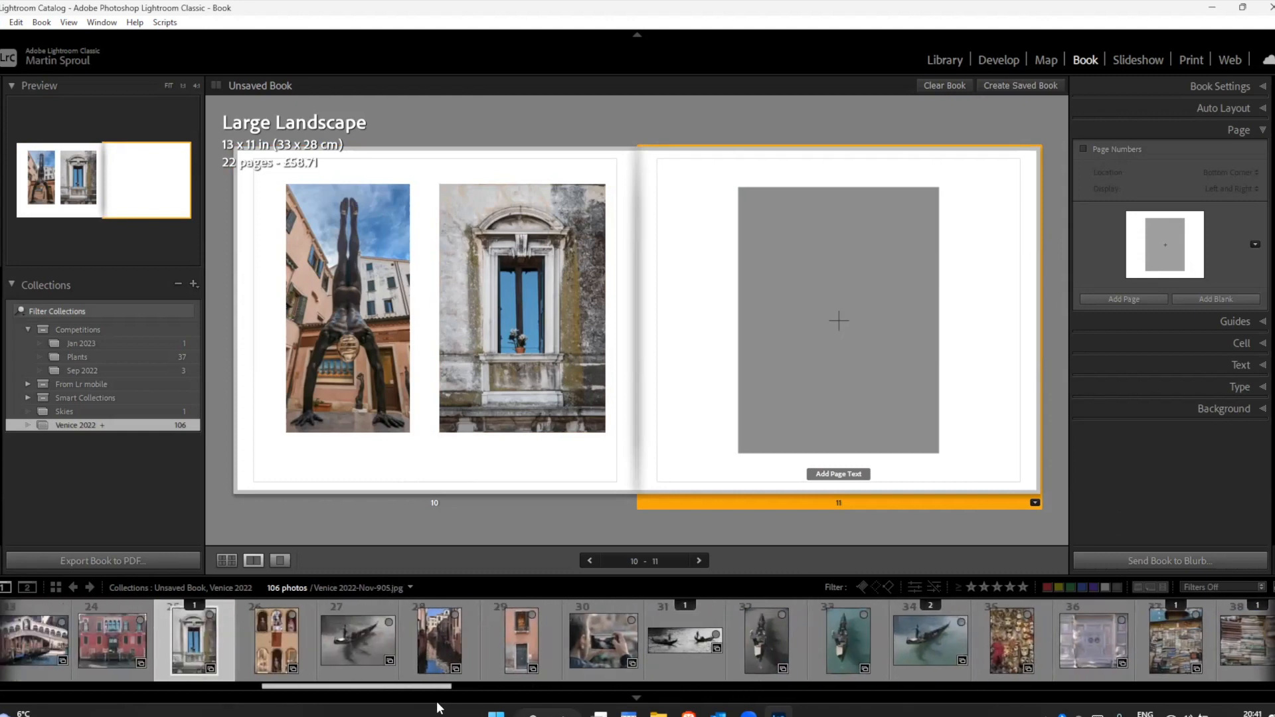
left_click_drag(518, 645, 509, 313)
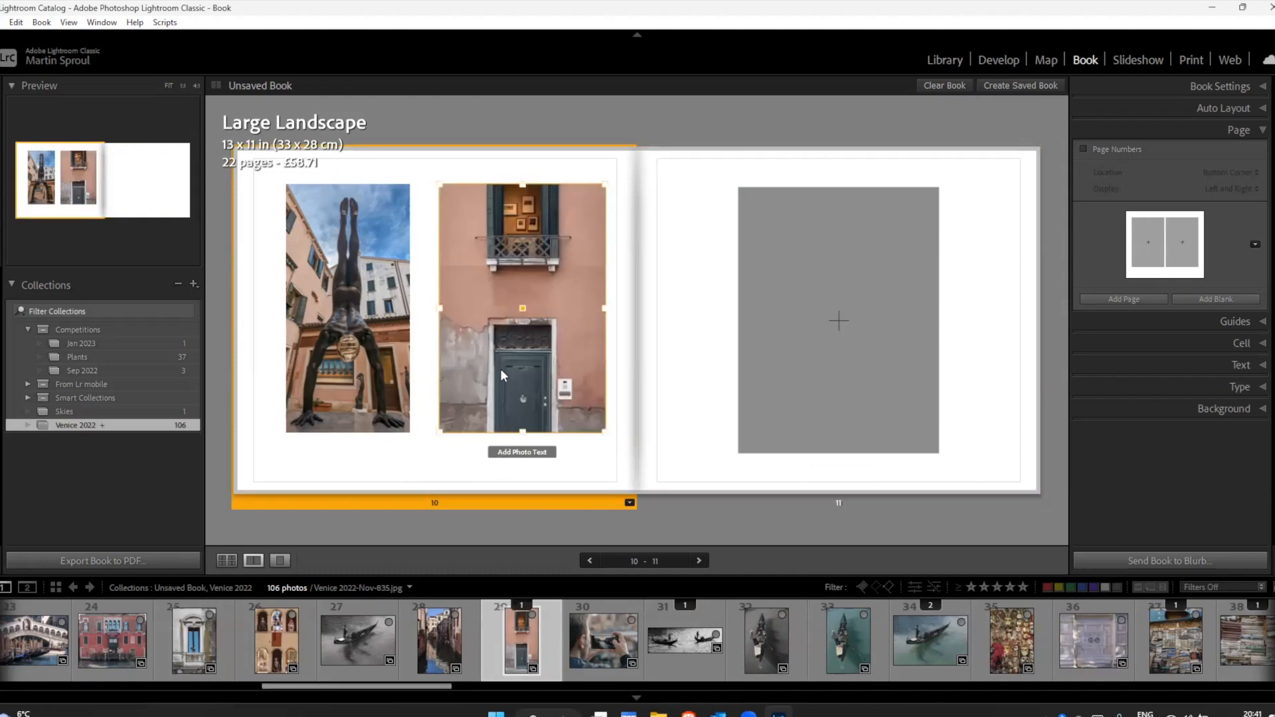
left_click(529, 304)
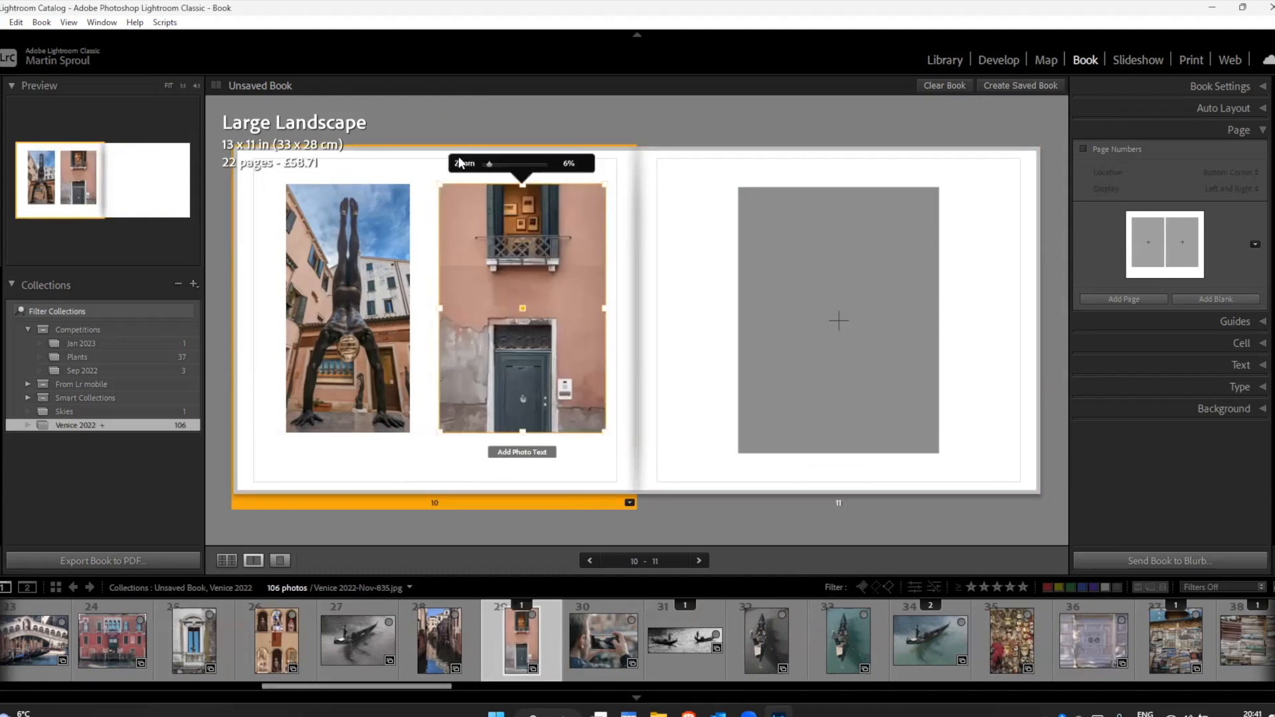
left_click_drag(482, 165, 478, 164)
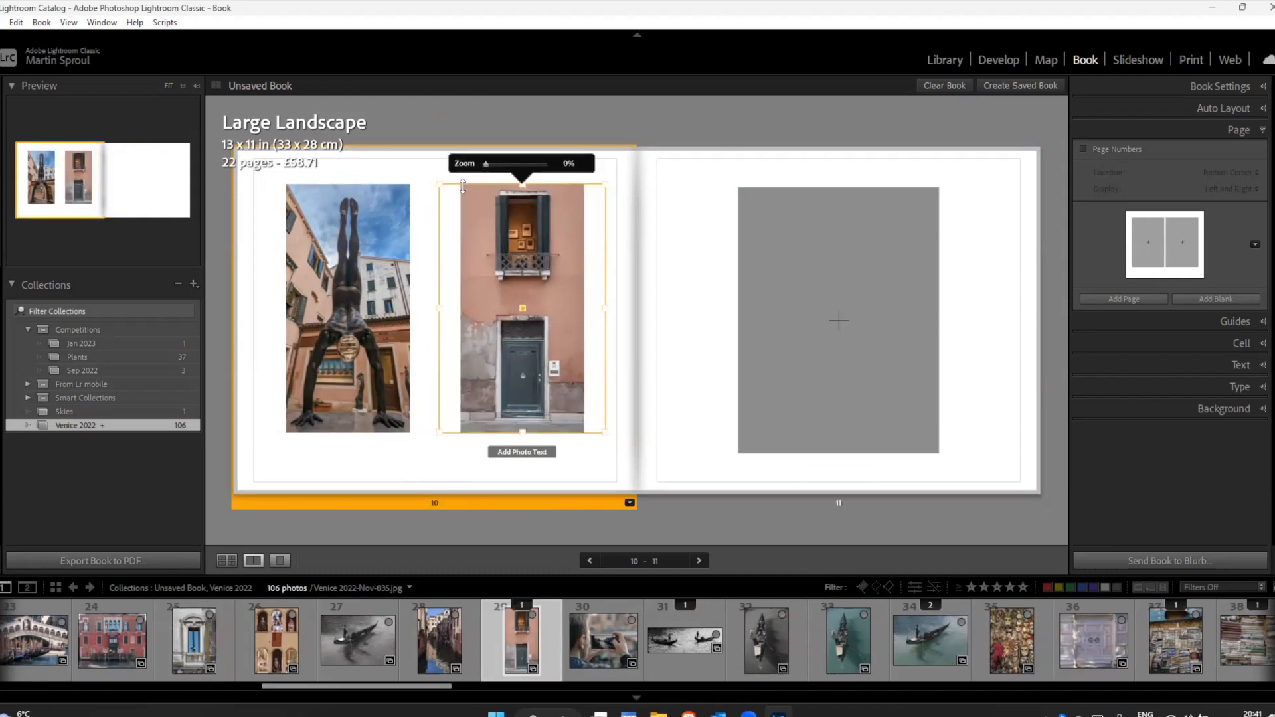
left_click(427, 461)
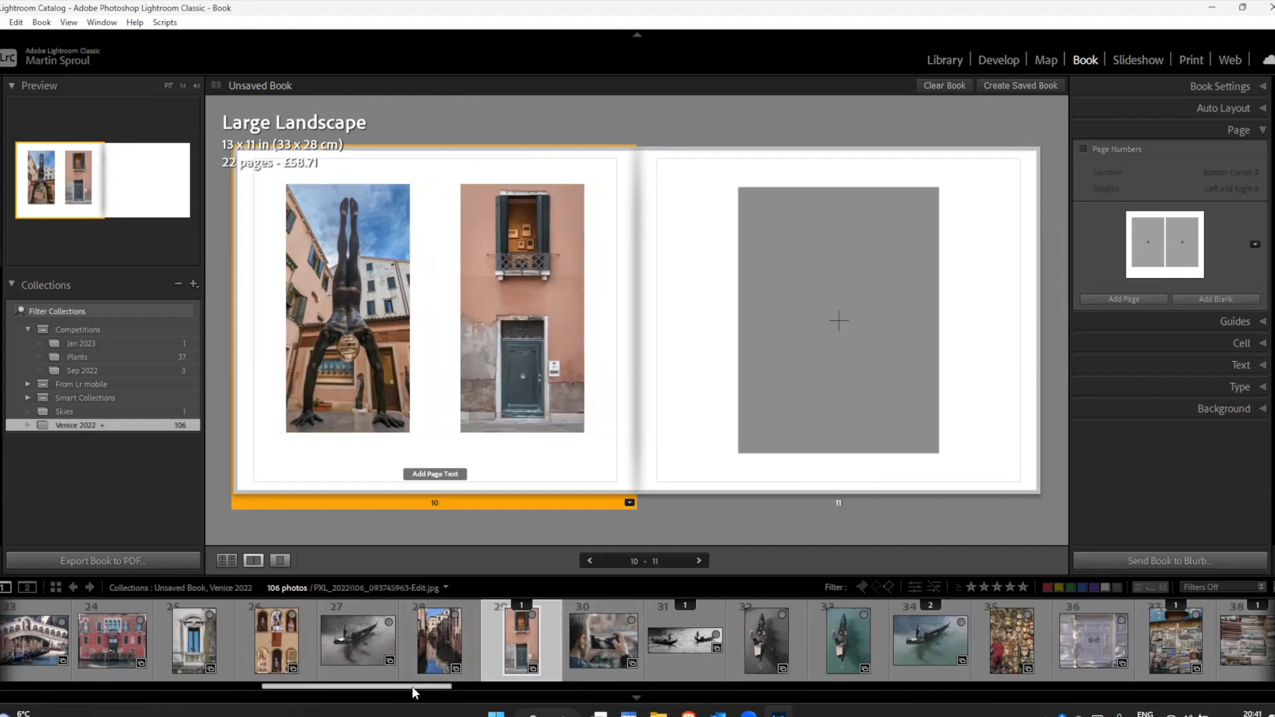
Step: Place the canal photo, filmstrip number 28, on page 11 and reapply a 1 Photo layout so the whole photo fits its cell
left_click_drag(440, 640, 839, 319)
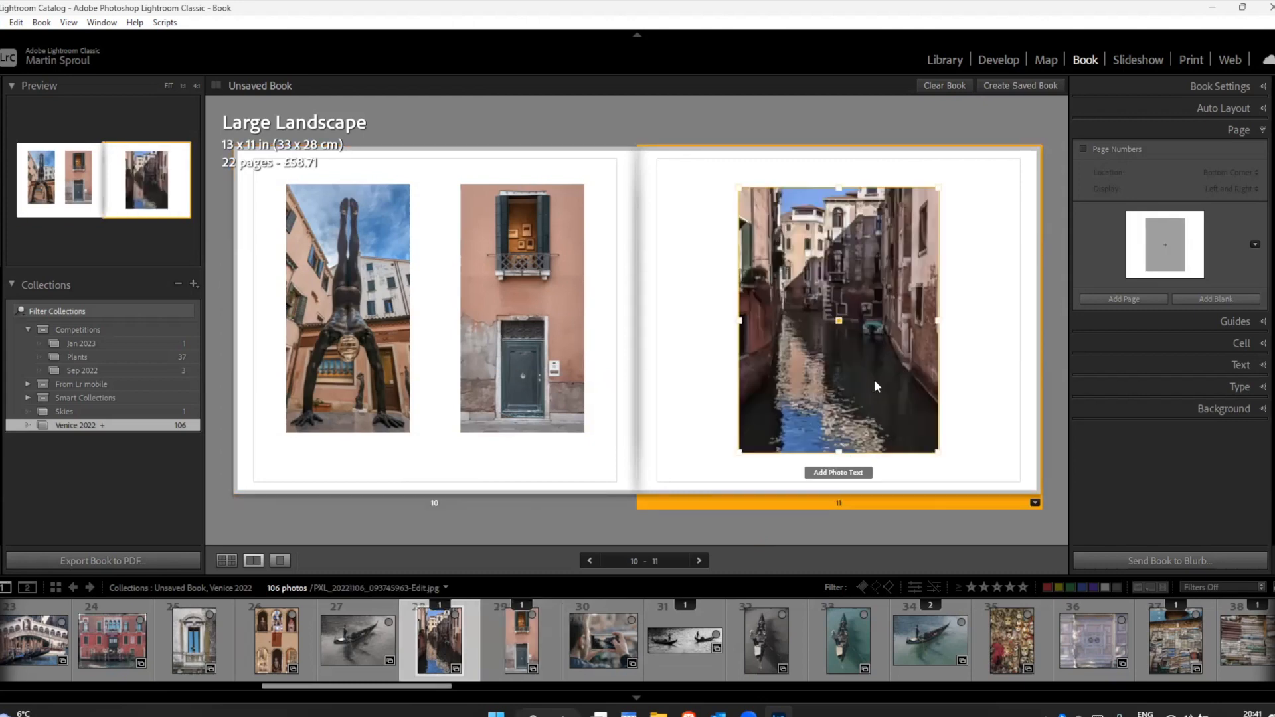
left_click(1034, 503)
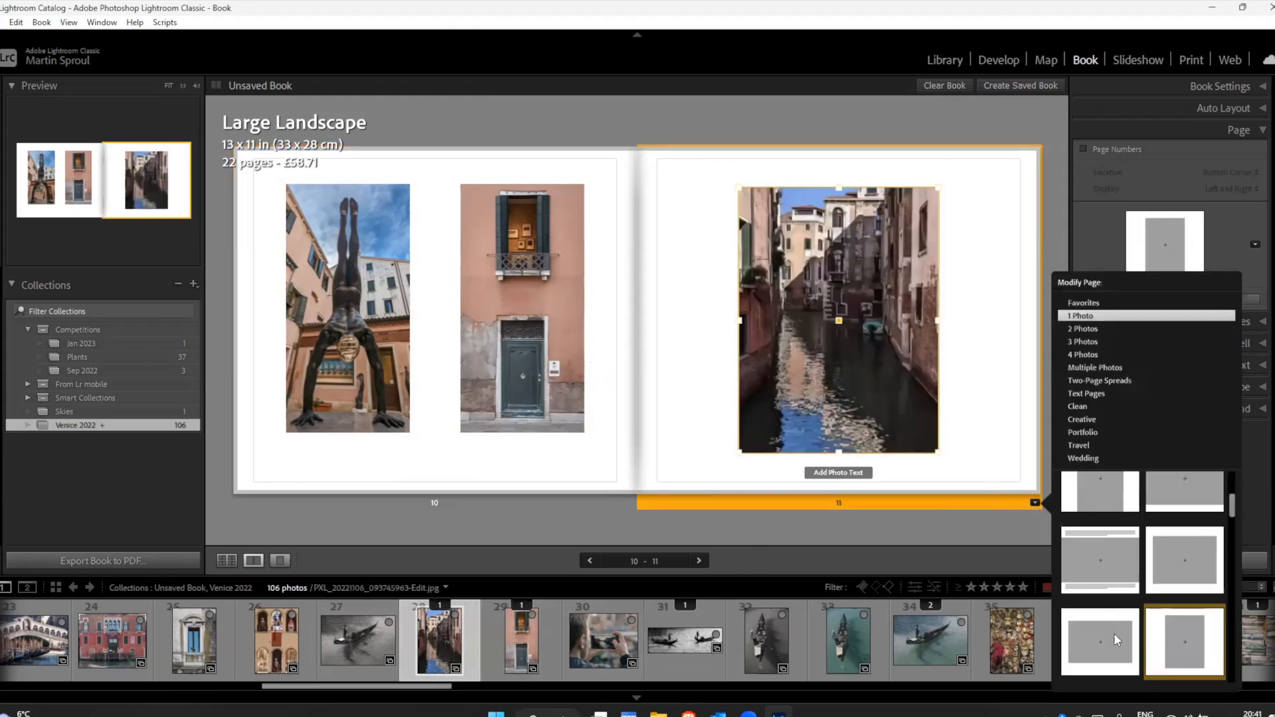
left_click(1102, 651)
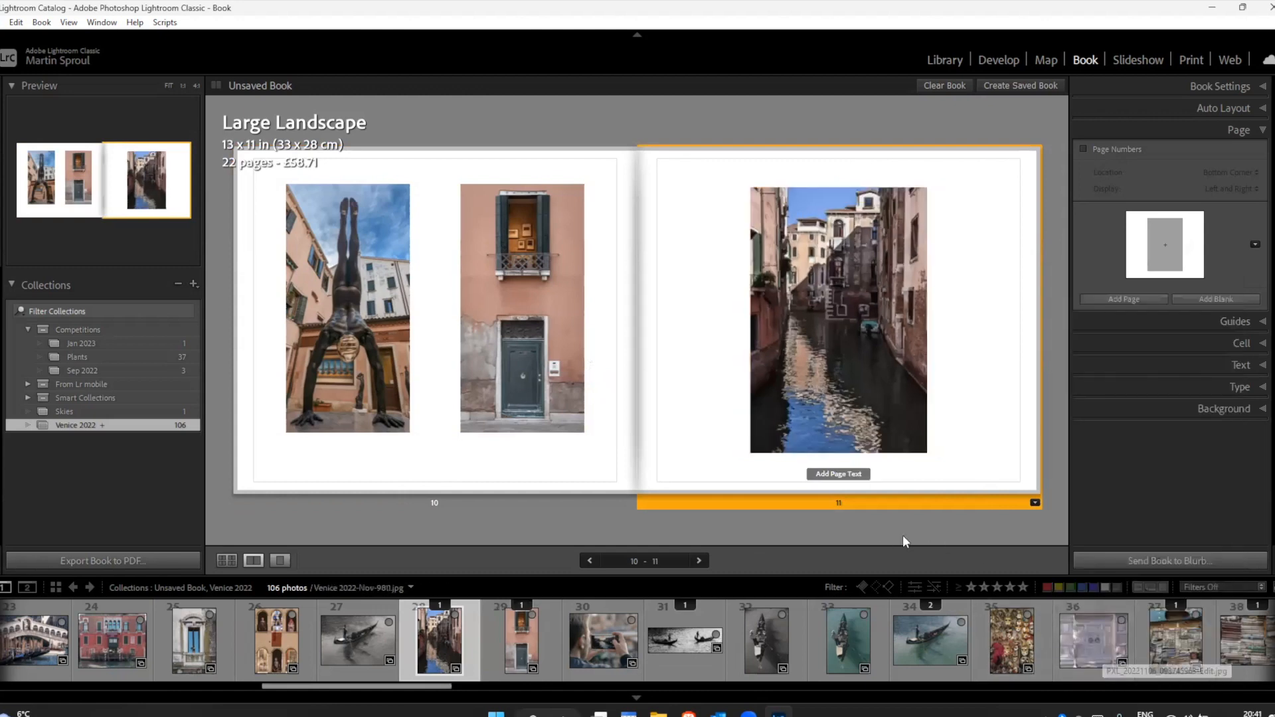
left_click(842, 522)
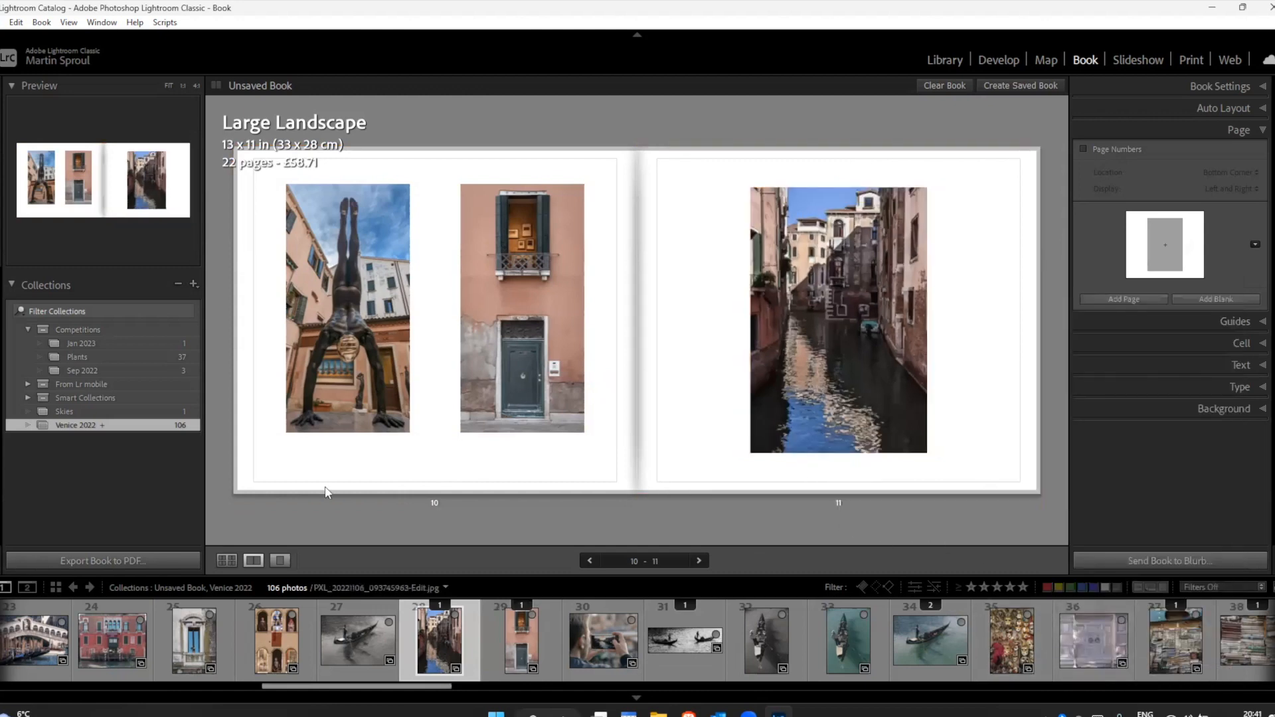
Step: Toggle the Page Bleed guide off and on while viewing page 5, first in the all-pages overview and again in its two-page spread
left_click(229, 558)
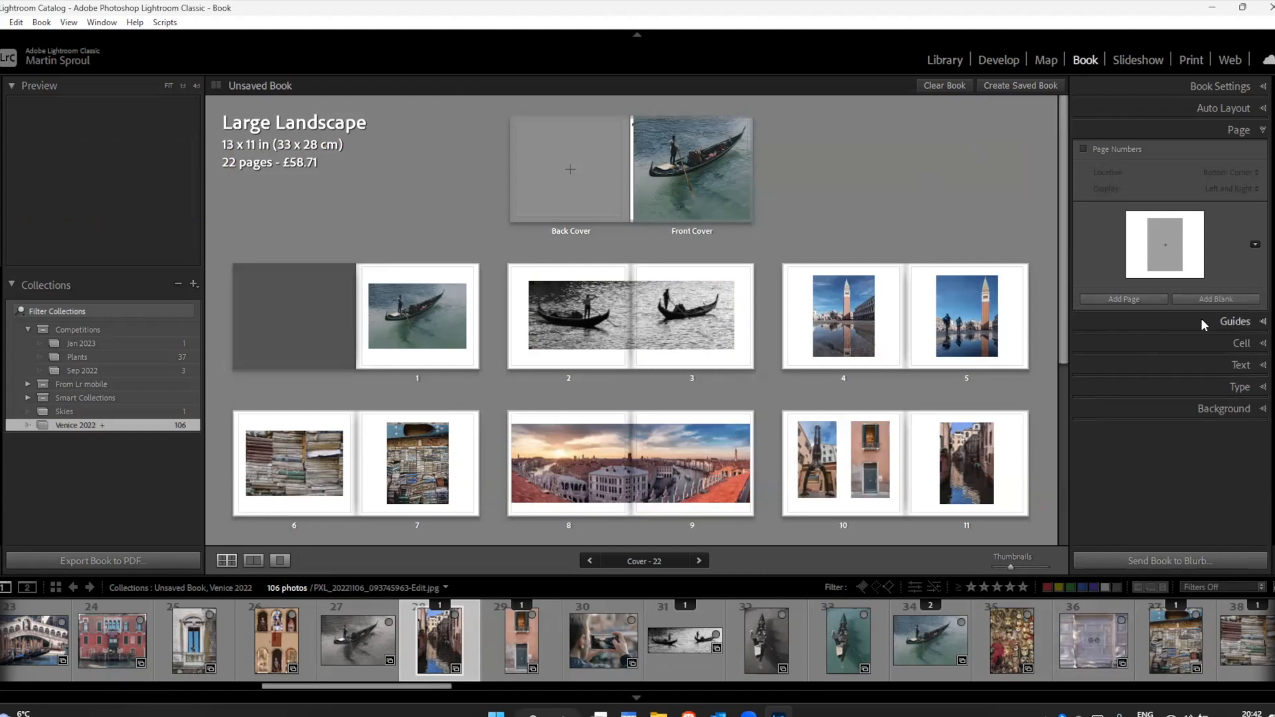
left_click(1225, 321)
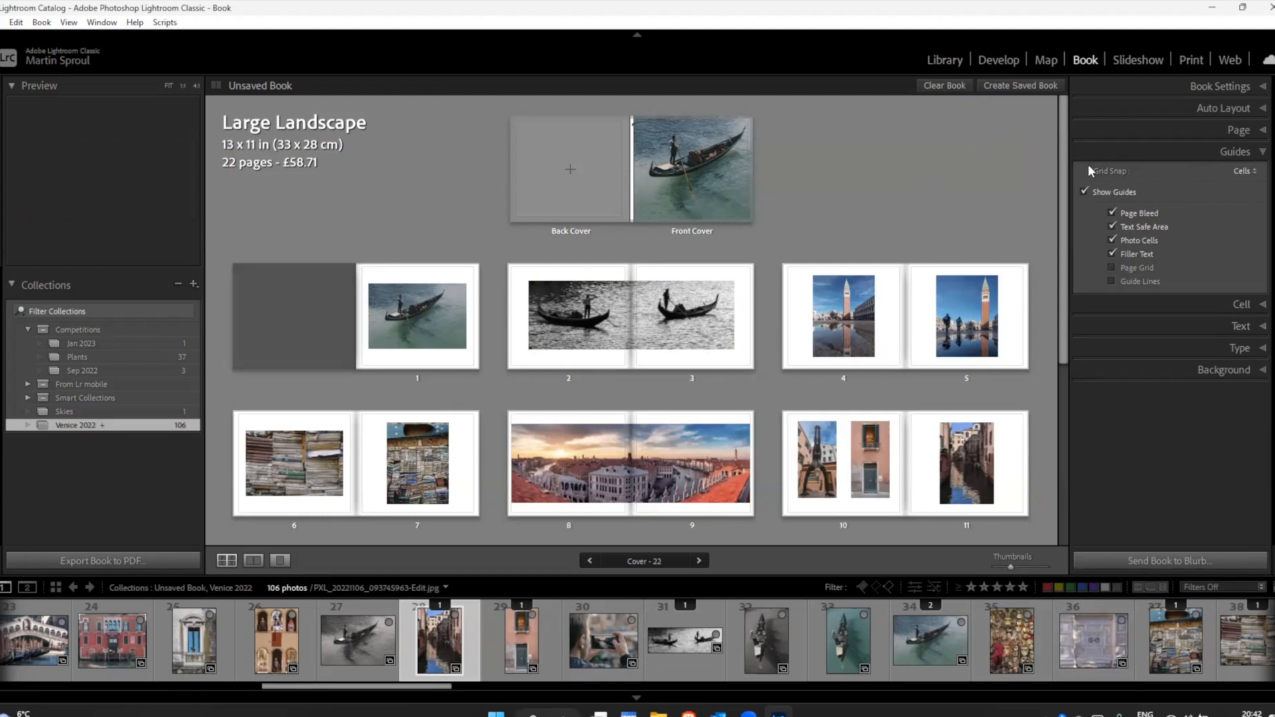
left_click(1013, 330)
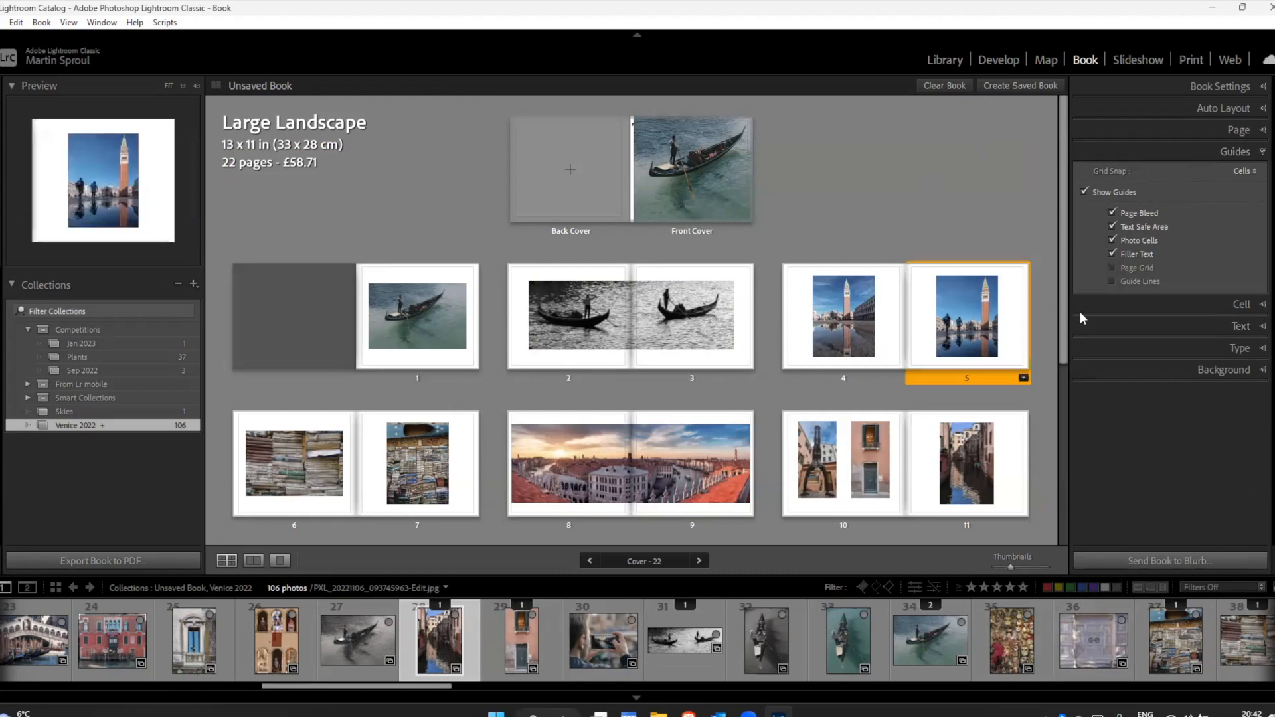
left_click(1112, 213)
left_click(1112, 212)
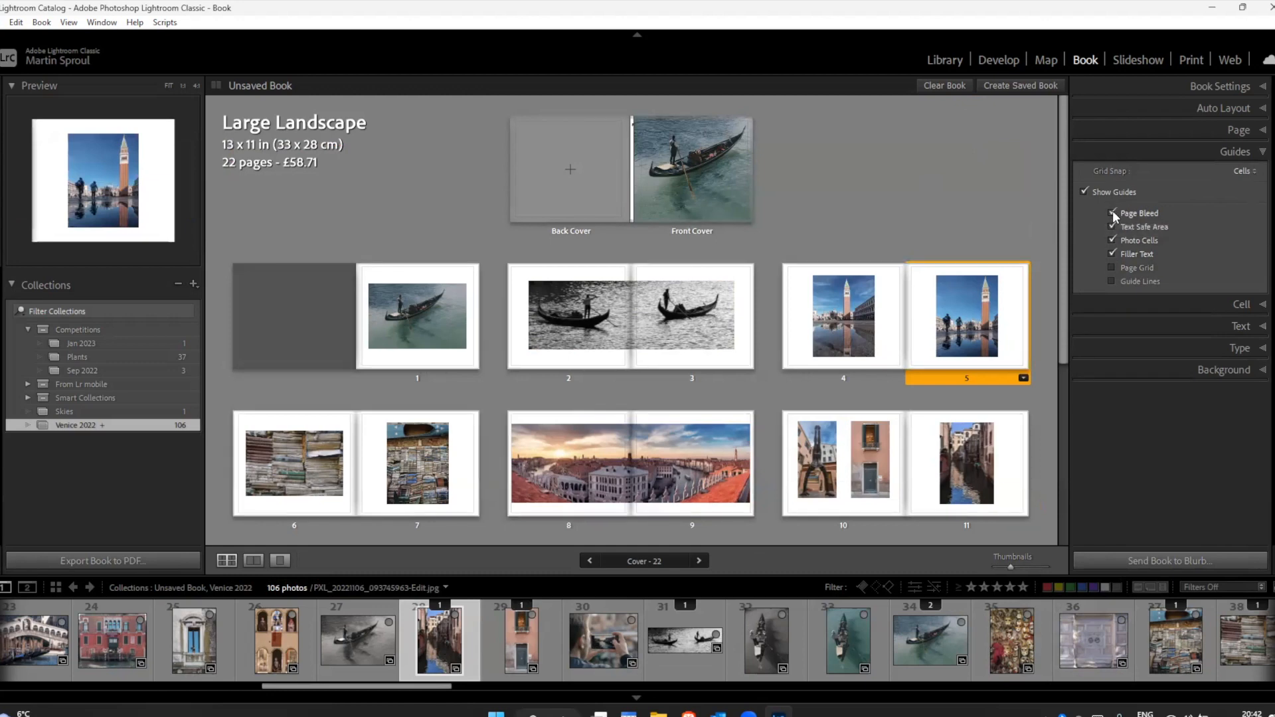
left_click(258, 564)
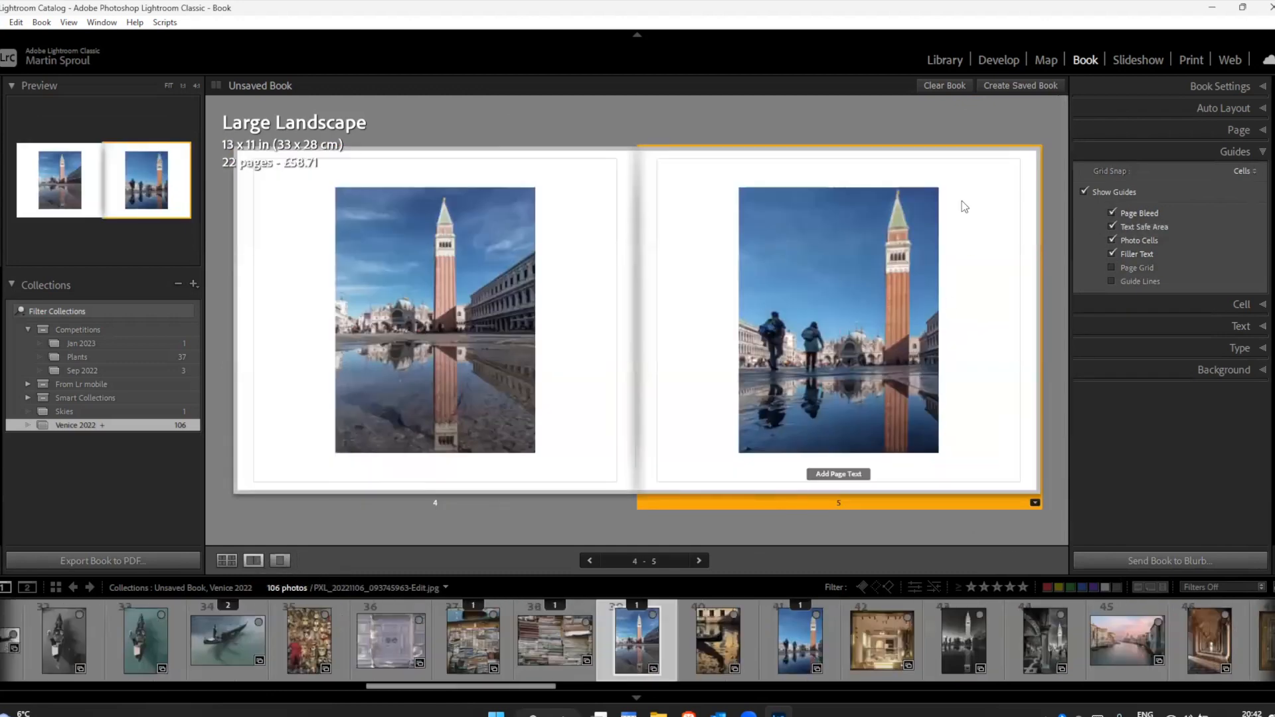
left_click(1112, 213)
left_click(1111, 213)
left_click(1111, 213)
left_click(1111, 213)
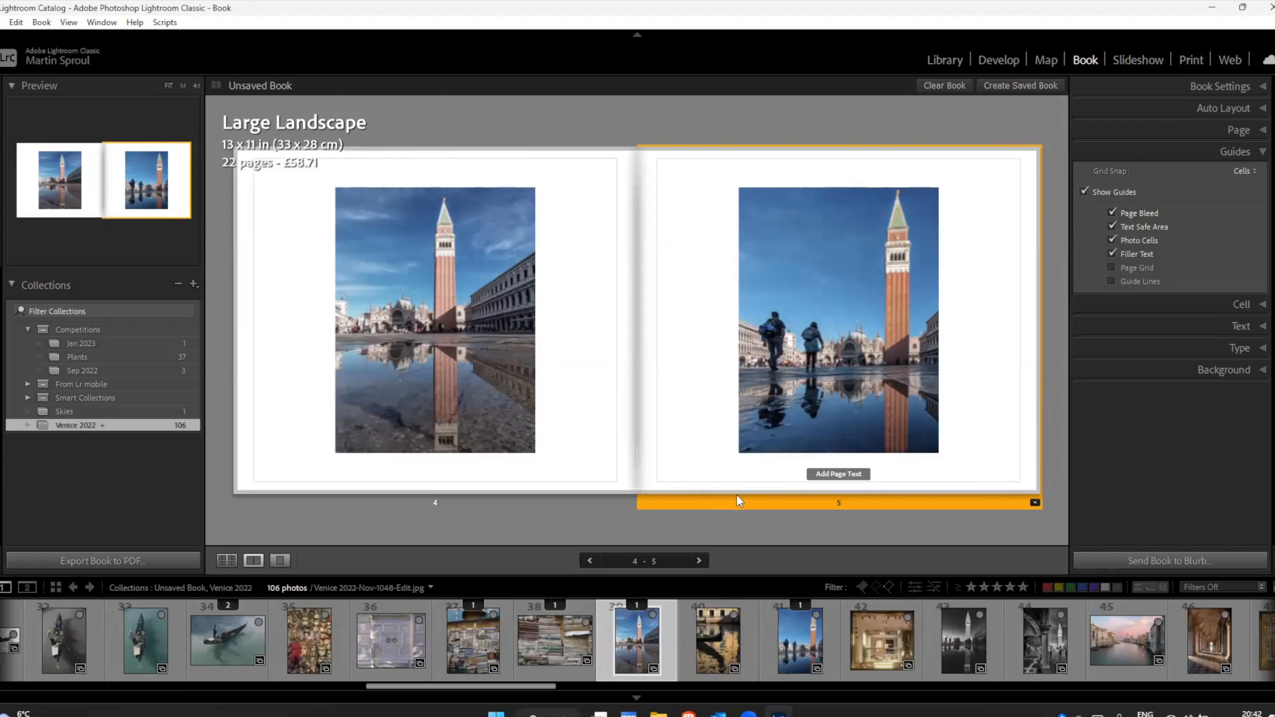
Step: Toggle the Text Safe Area and Photo Cells guides, and switch the Page Grid on and off again on the page 4-5 spread
left_click(1112, 224)
left_click(1113, 224)
left_click(1112, 224)
left_click(1113, 225)
left_click(1111, 240)
left_click(1110, 266)
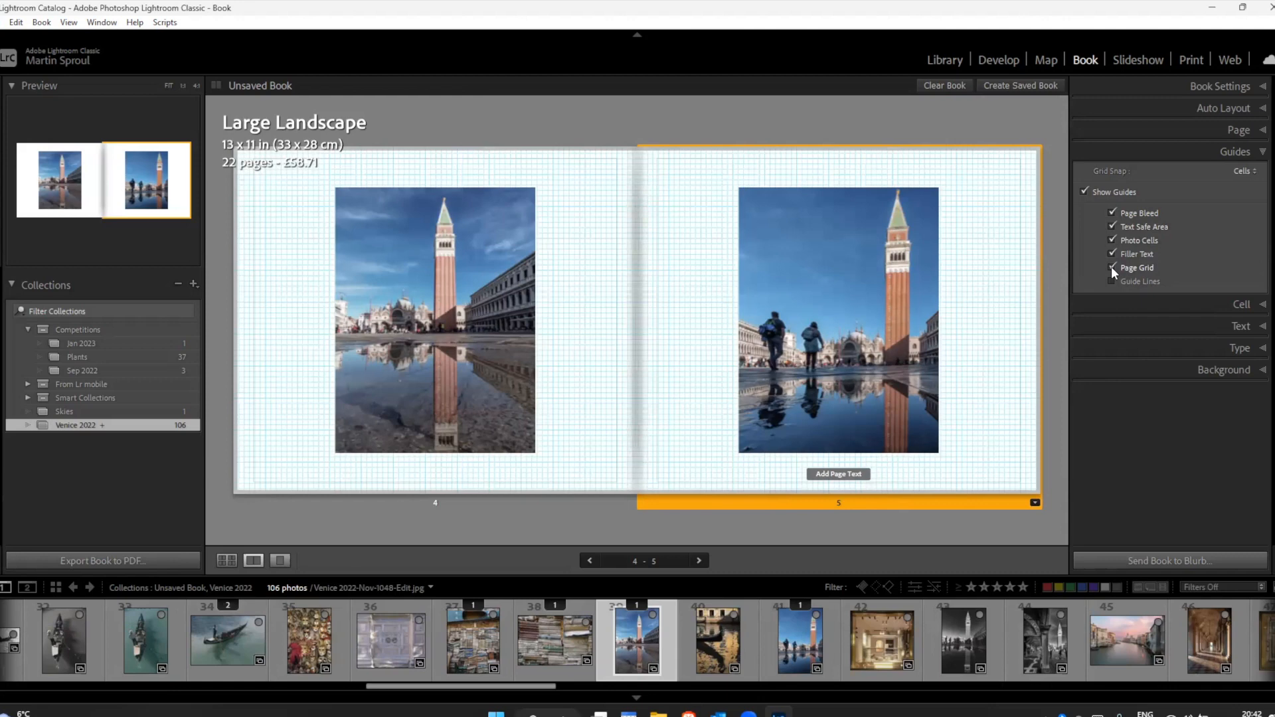
left_click(1111, 267)
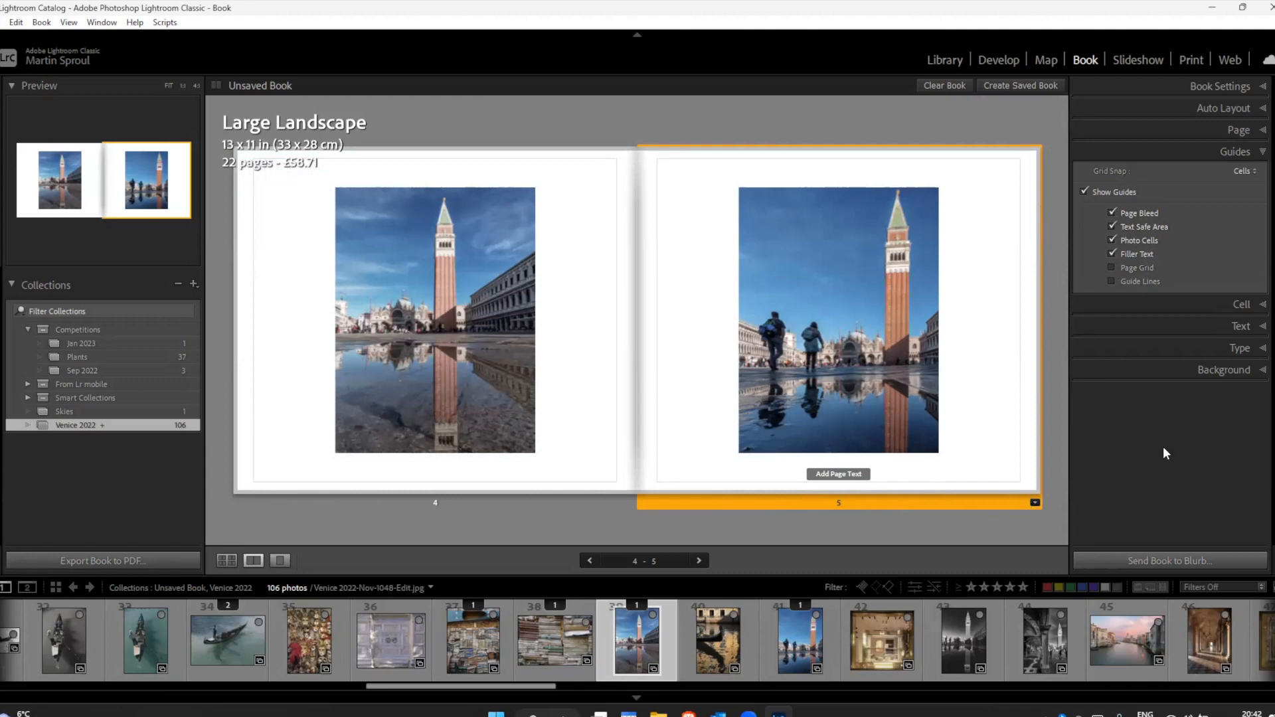
Step: Show page 10 alone, select its door photo's cell and reveal the separate Left, Right, Top and Bottom padding amounts
left_click(1240, 304)
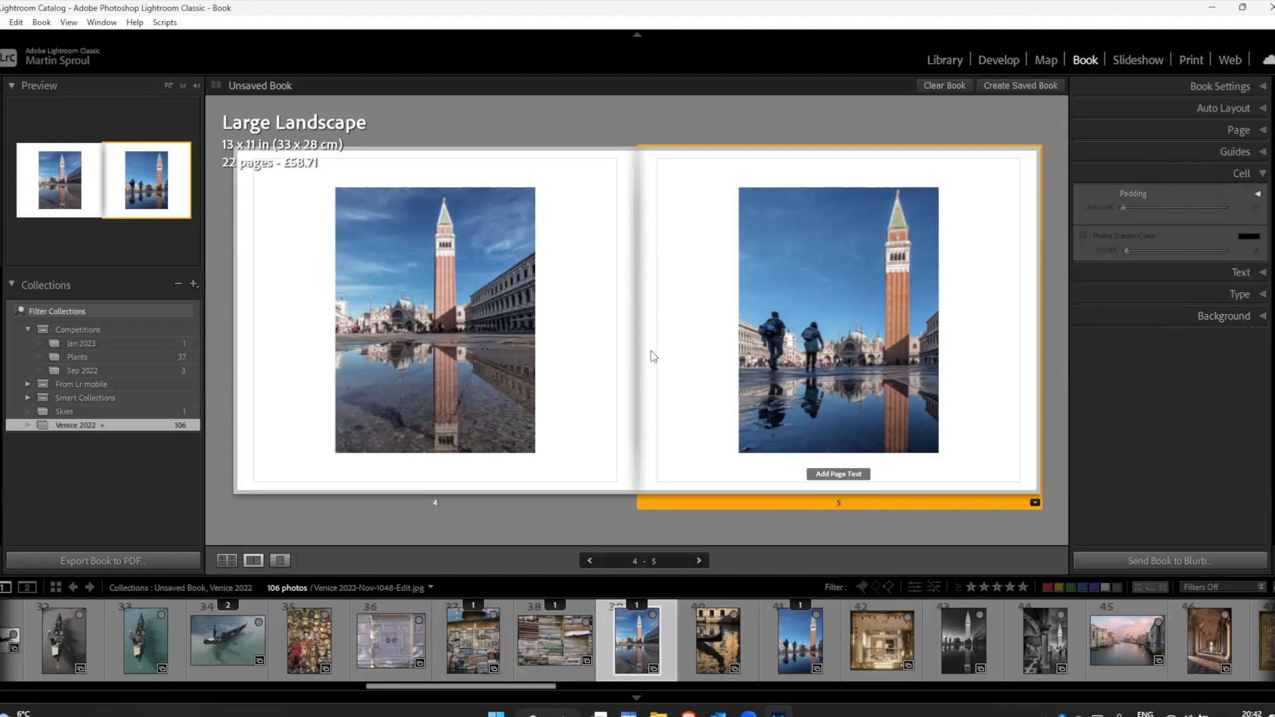
left_click(225, 559)
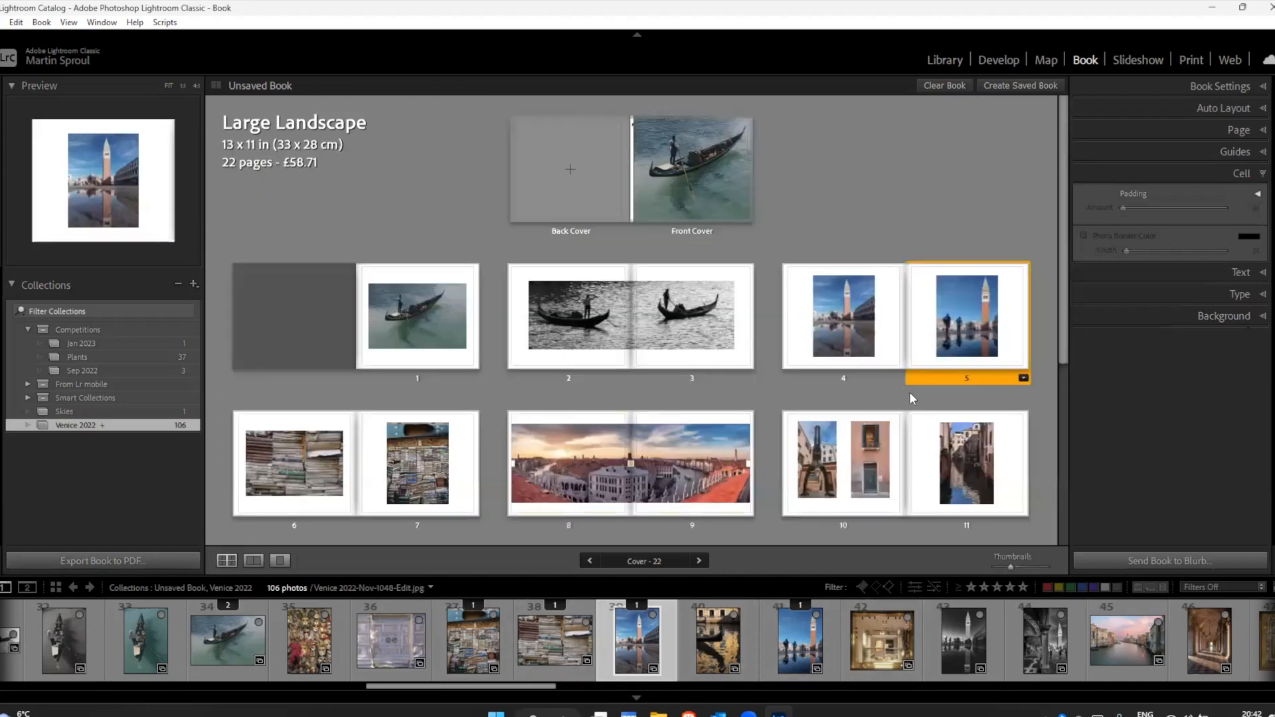
left_click(865, 513)
left_click(284, 561)
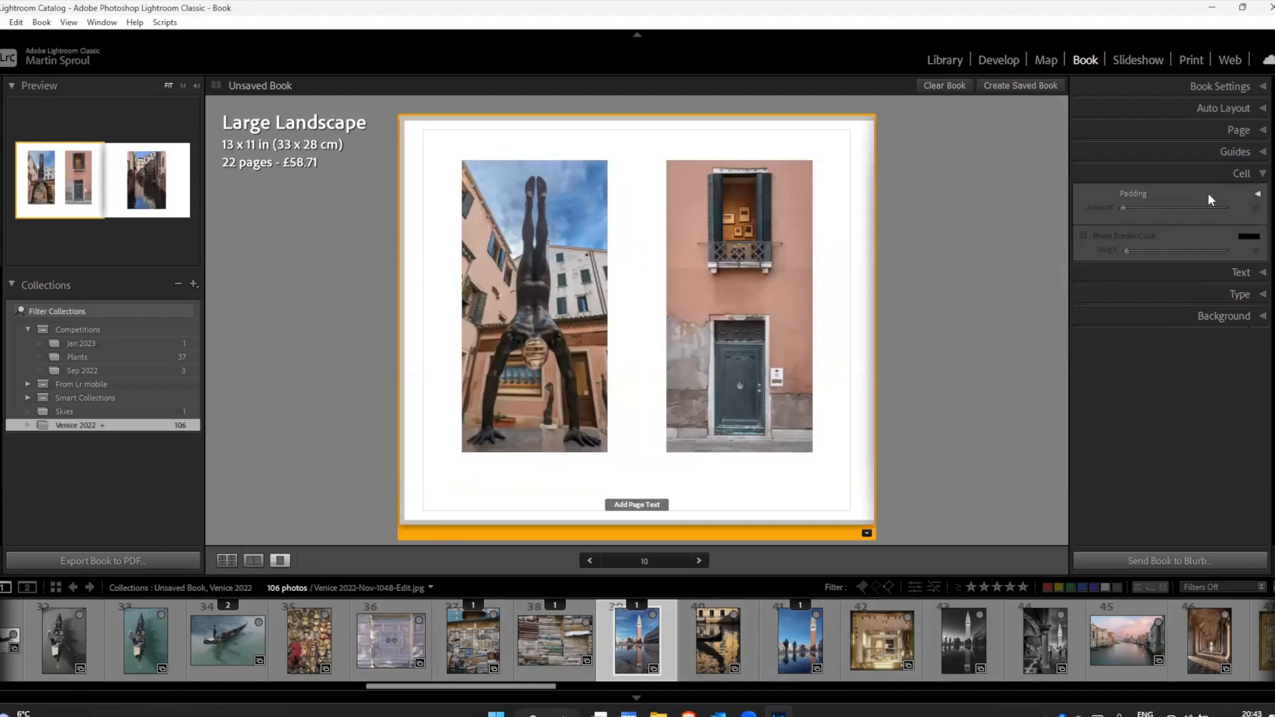
left_click(1256, 195)
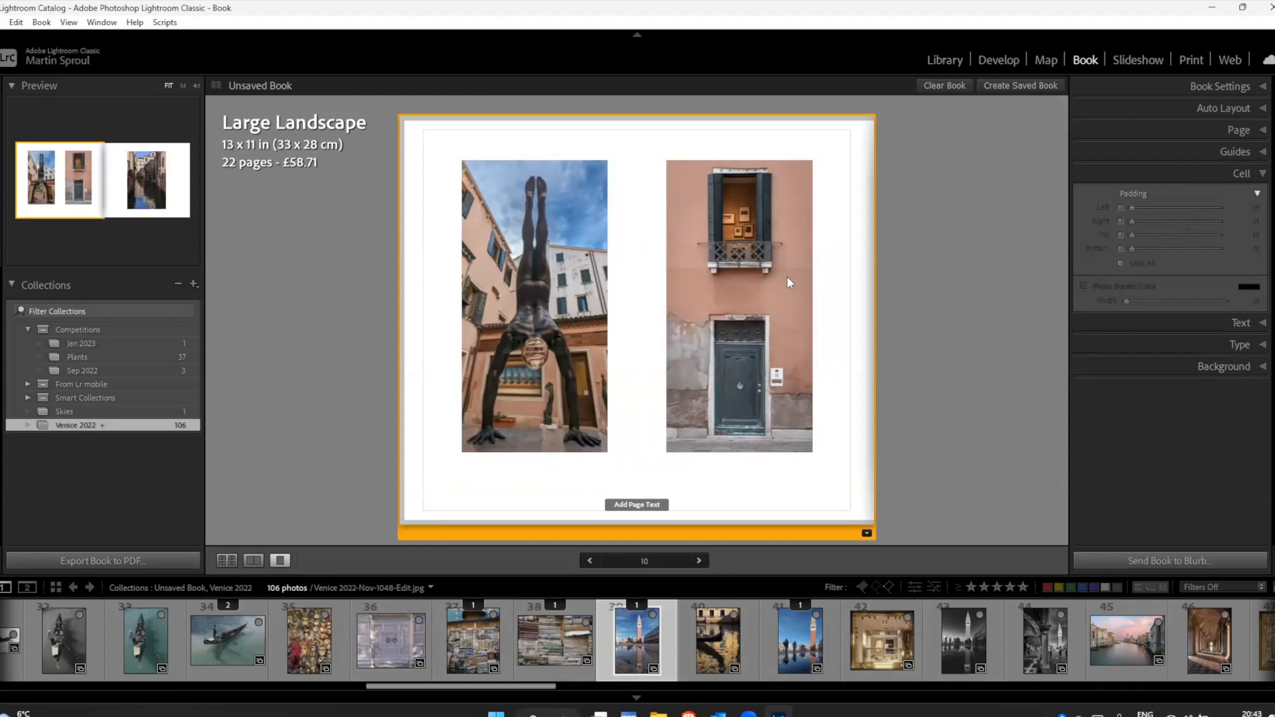
left_click(742, 308)
left_click_drag(1130, 208, 1122, 266)
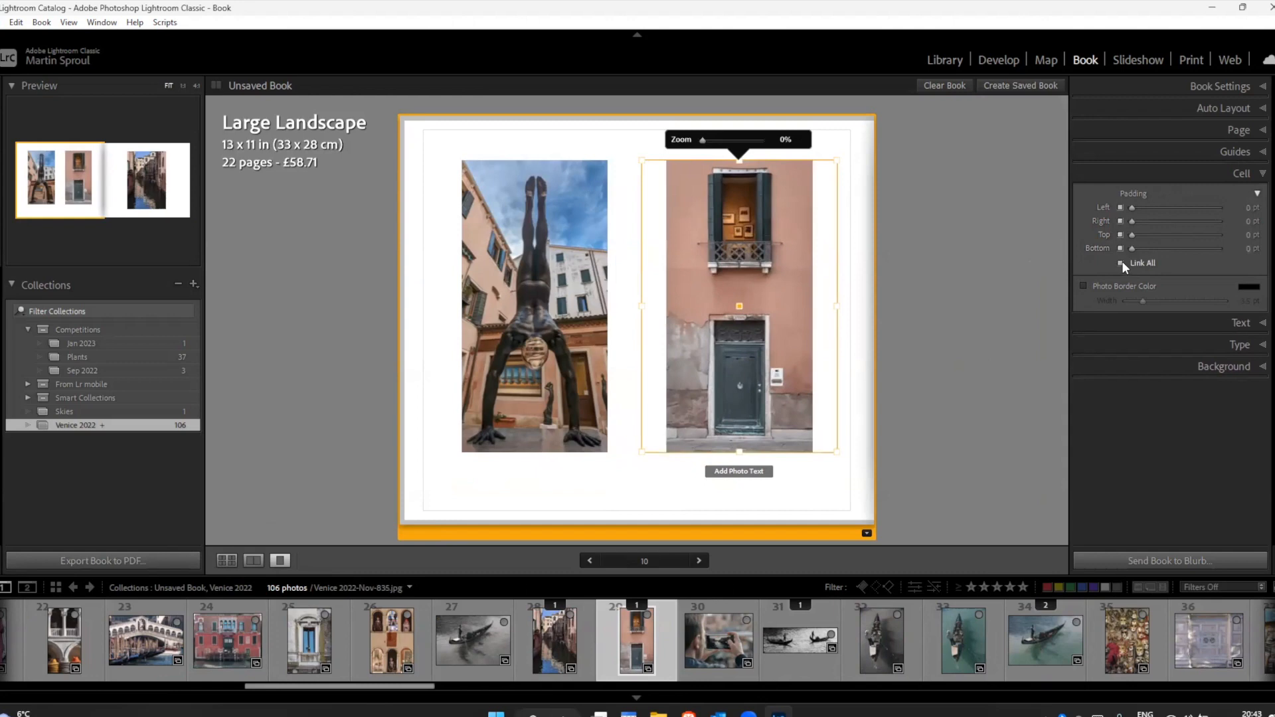
Step: Turn on a black photo border for page 10's door photo cell and set its width to 0.2 pt
left_click(1089, 286)
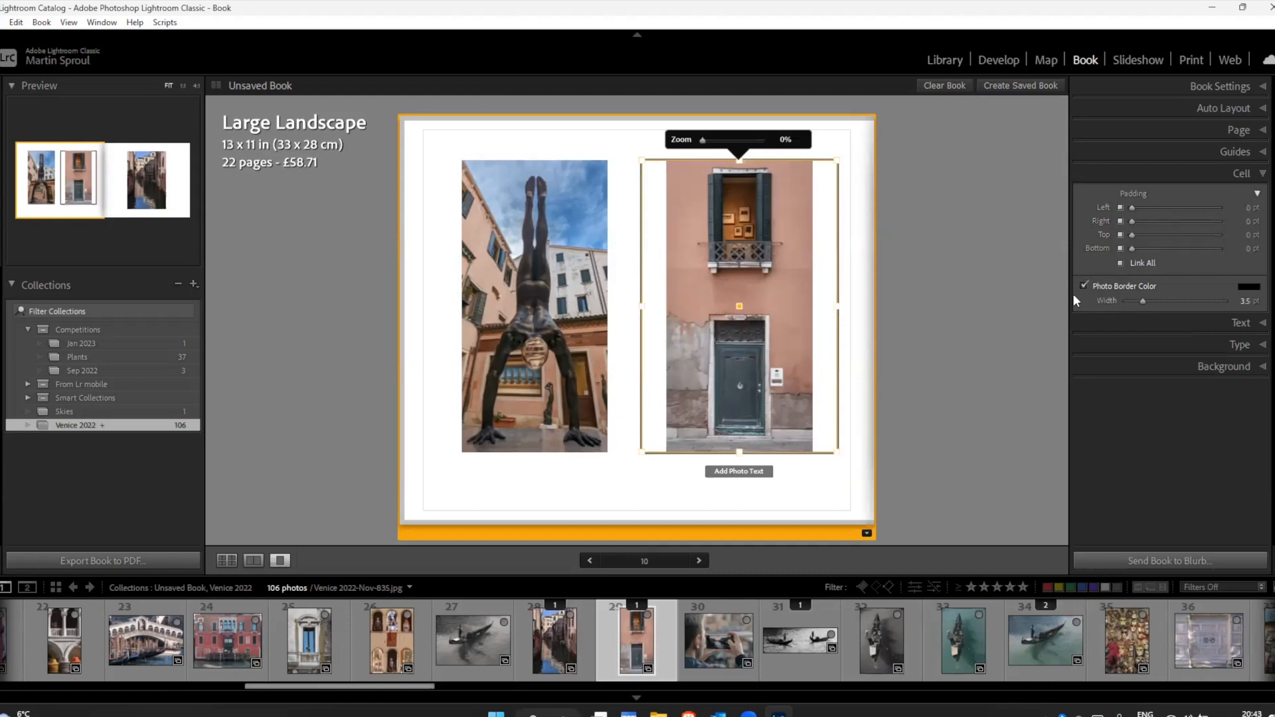
left_click(1121, 285)
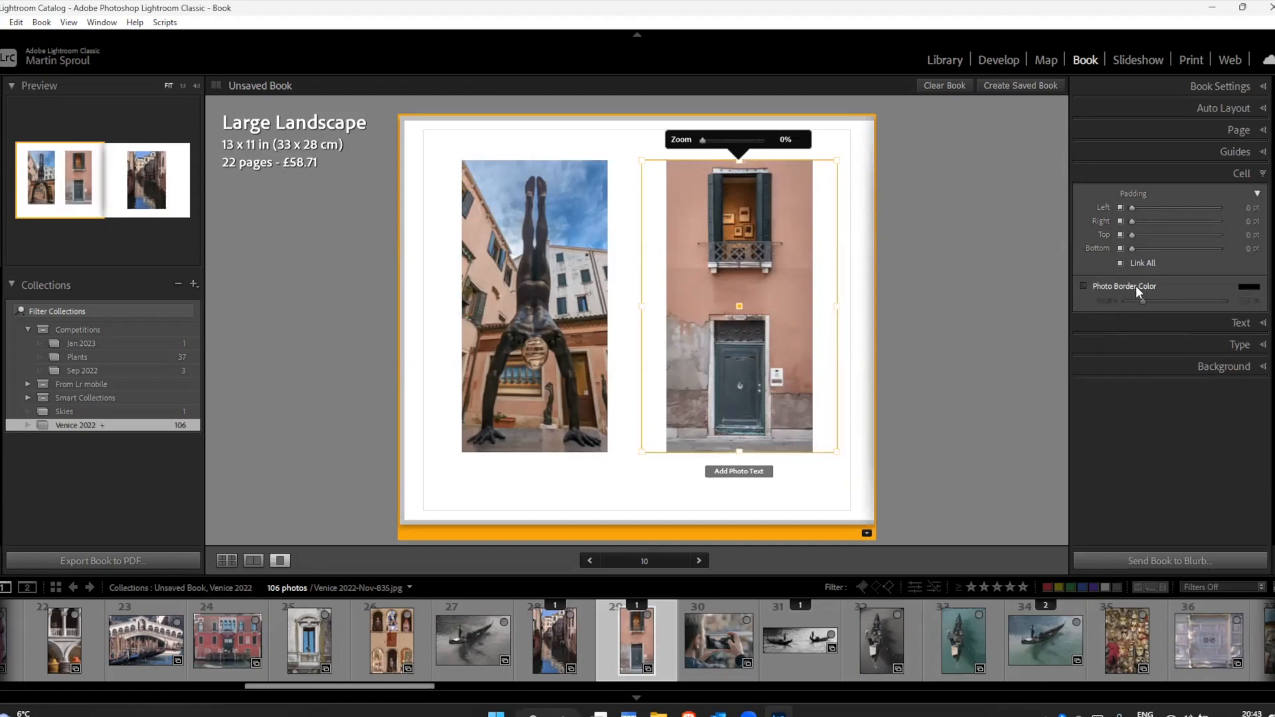
left_click(1256, 194)
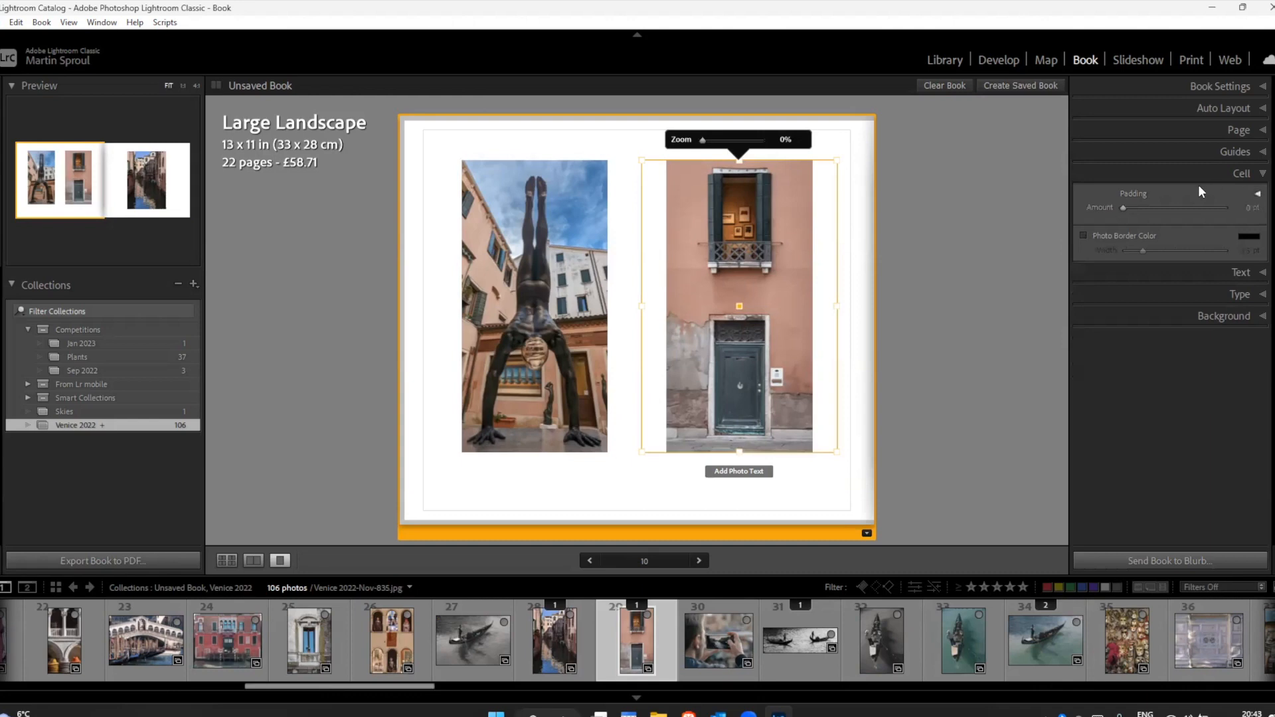
left_click(1083, 235)
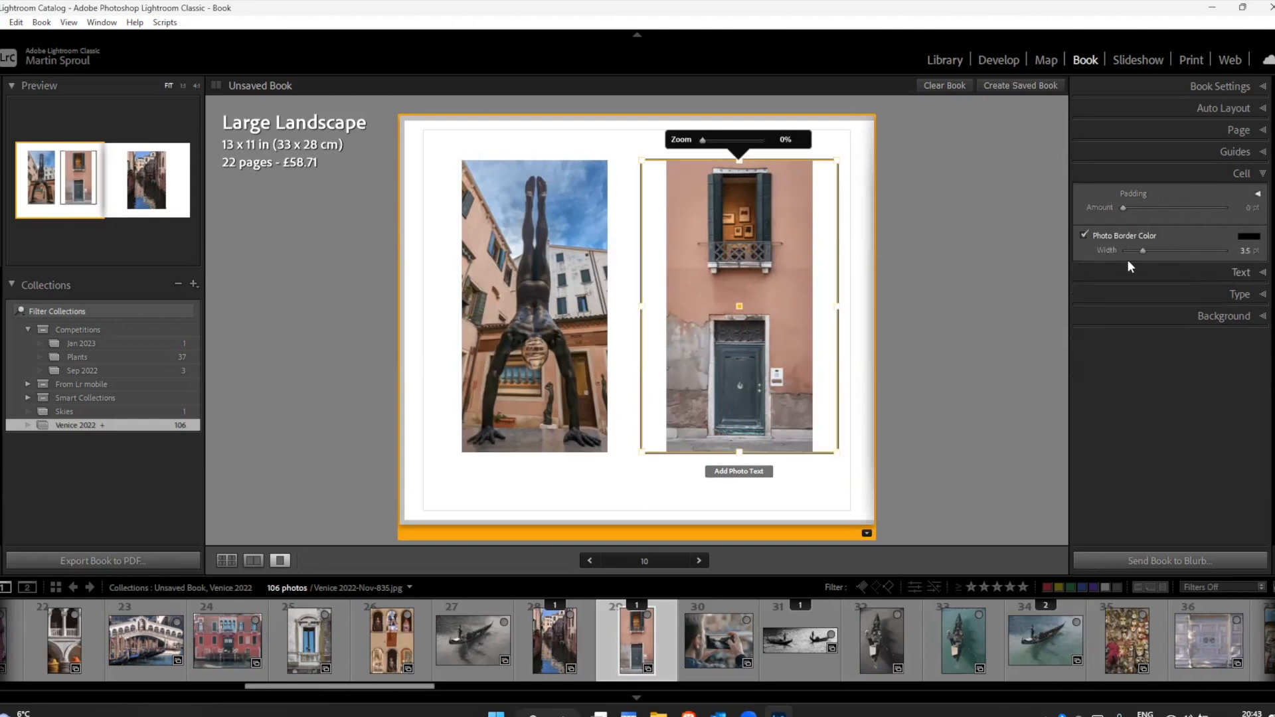
mouse_move(1143, 251)
left_mouse_down()
mouse_move(1157, 248)
mouse_move(1123, 250)
left_mouse_up()
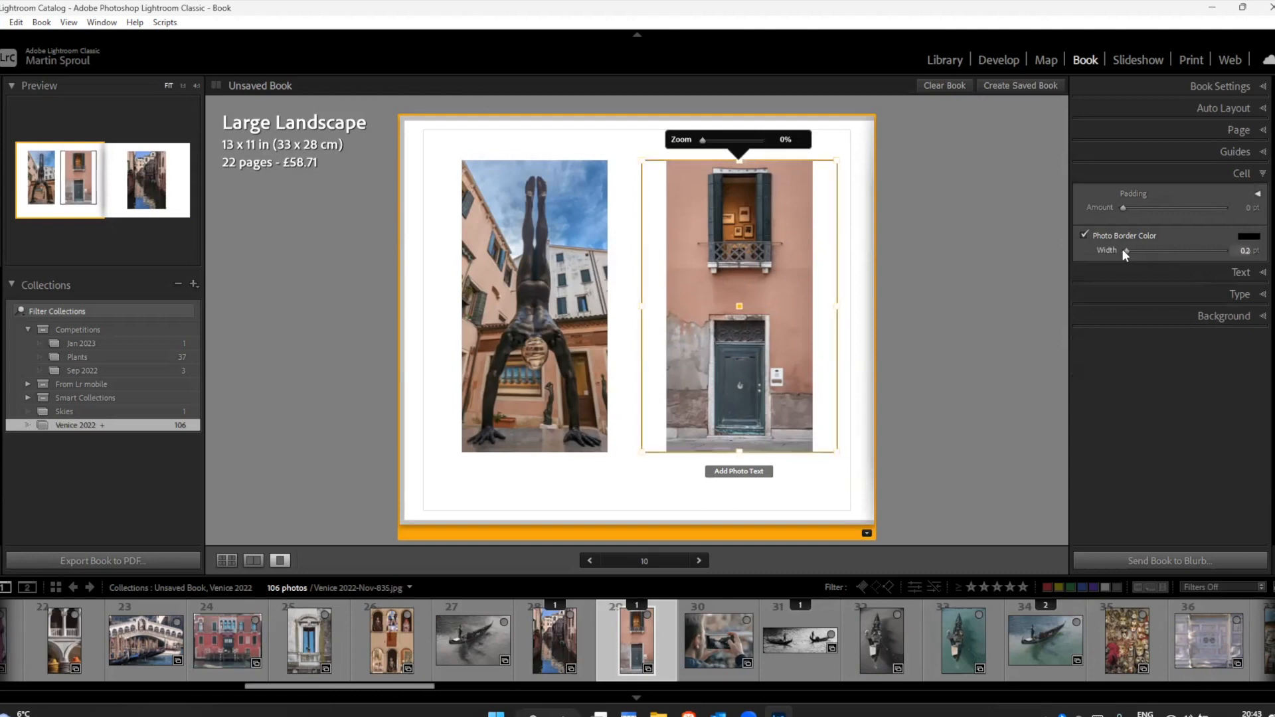
Step: Turn photo text on and off for the door photo, and do the same with the page text on page 10
left_click(1205, 269)
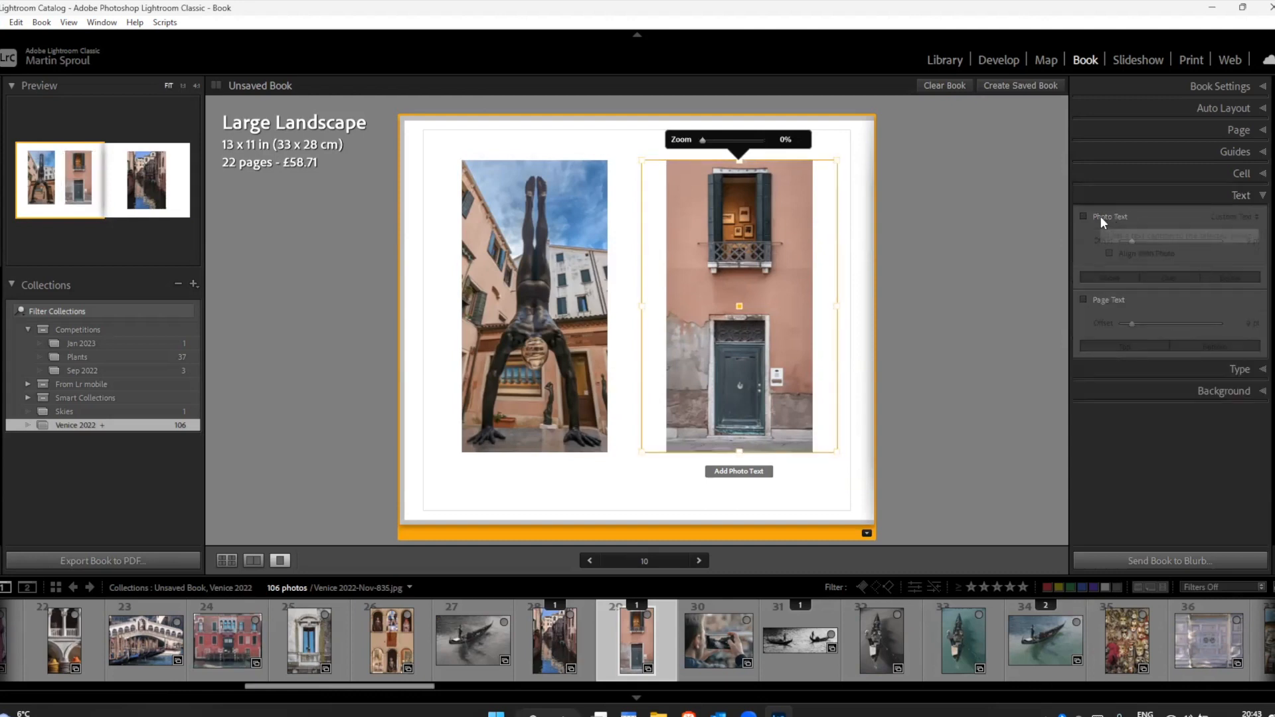
left_click(1101, 216)
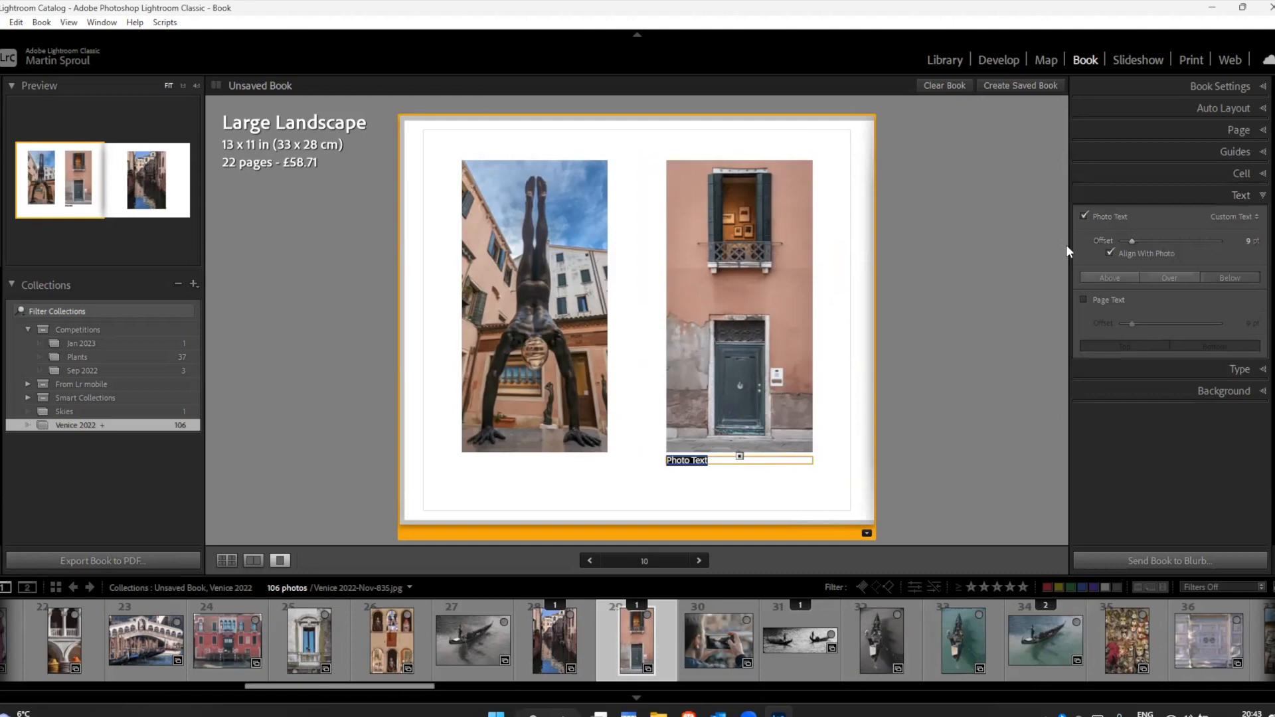
left_click(1084, 218)
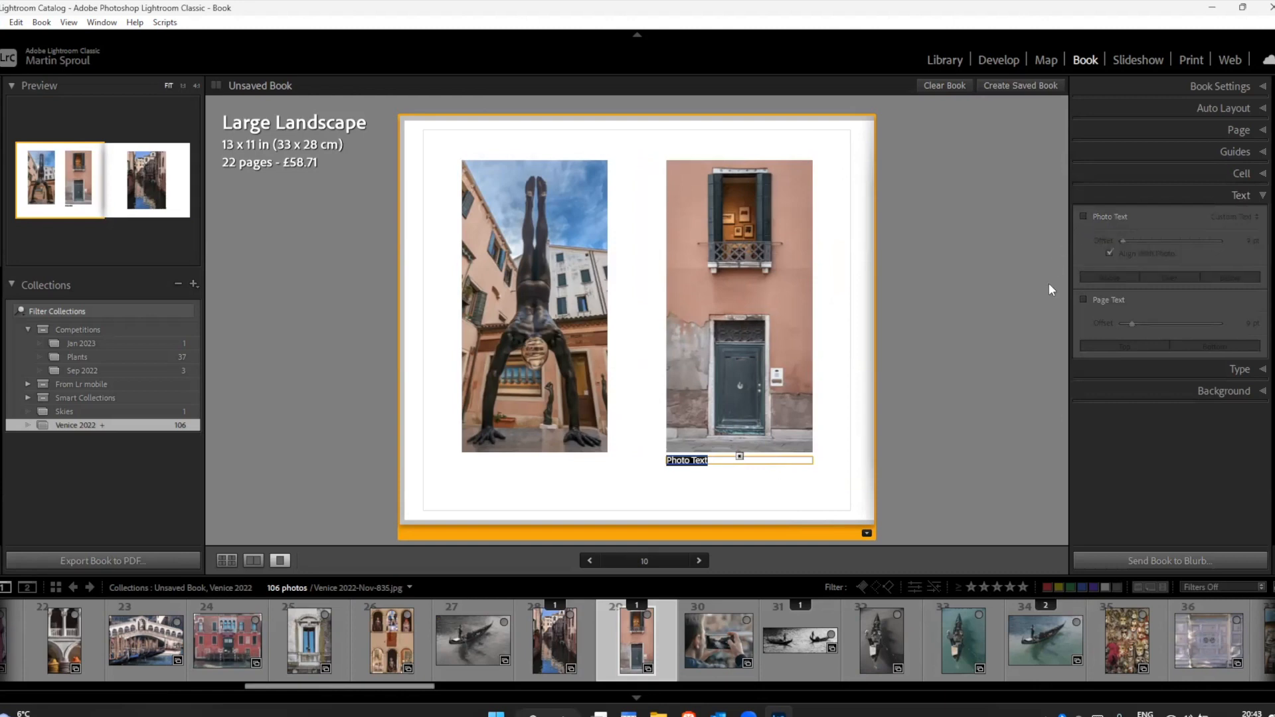
left_click(1084, 299)
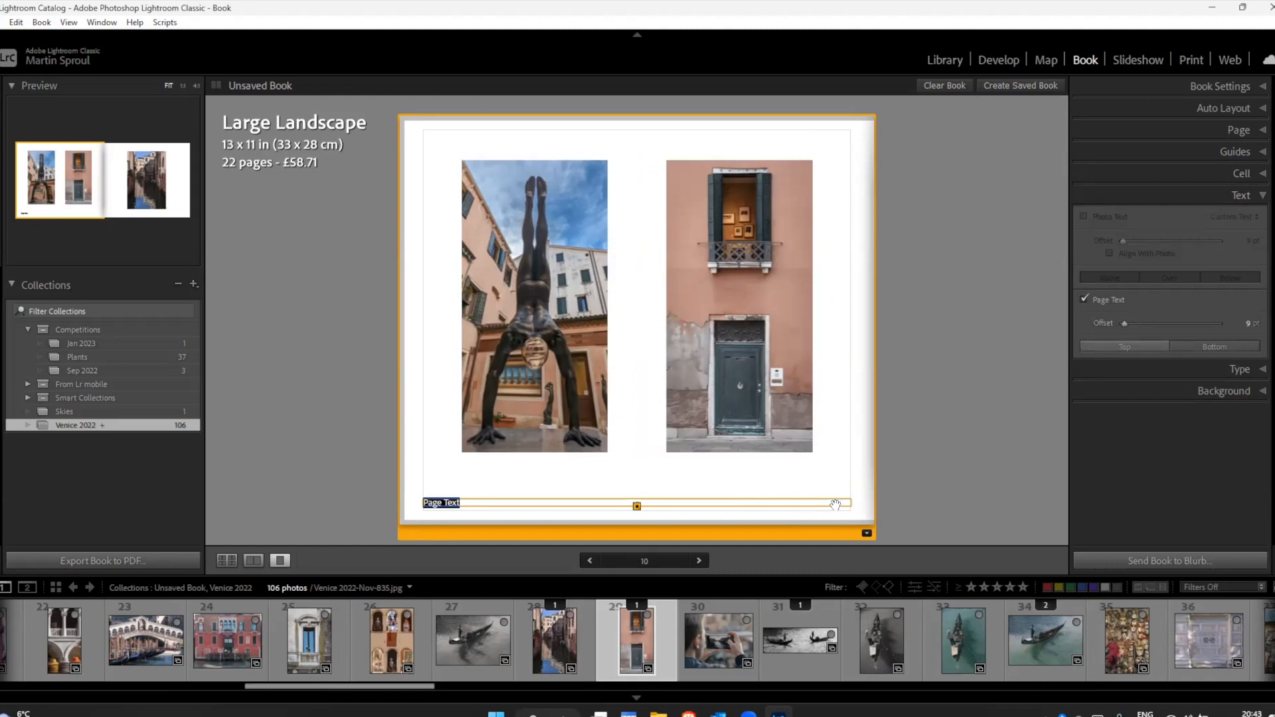
left_click(1083, 300)
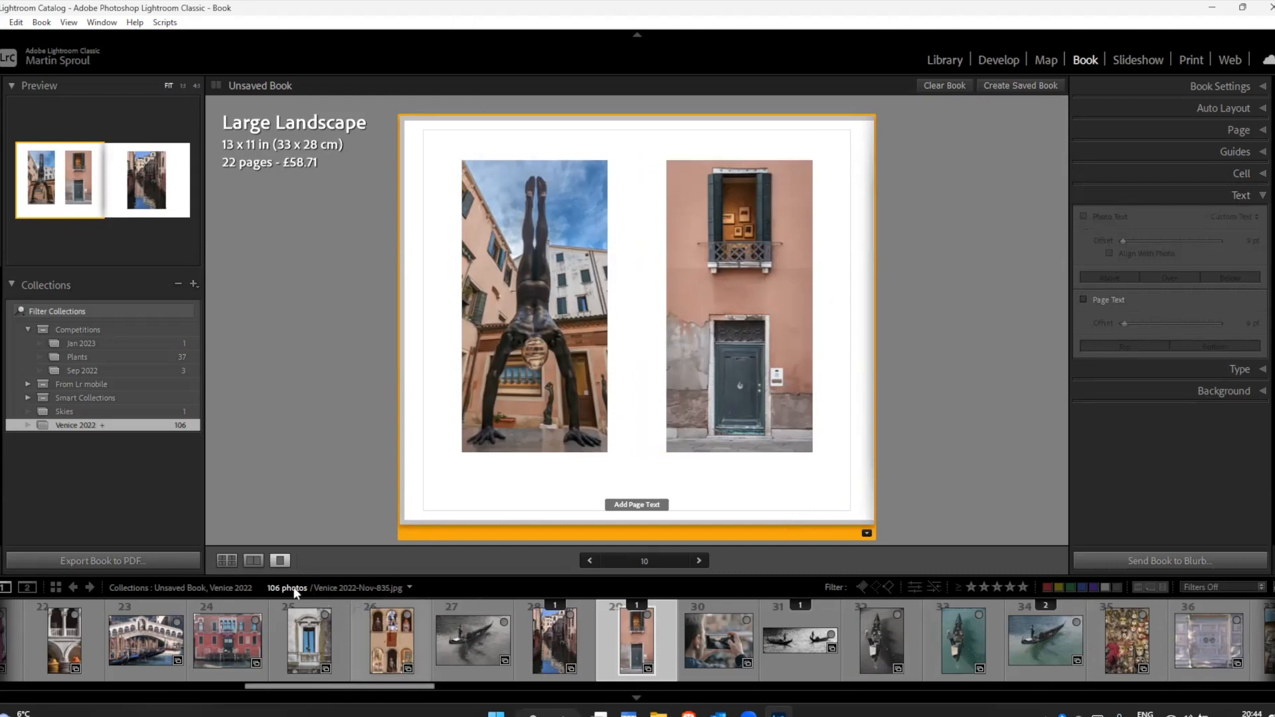
Step: Place the altar painting photo, number 52 in the collection, into page 12's empty photo cell
left_click(230, 559)
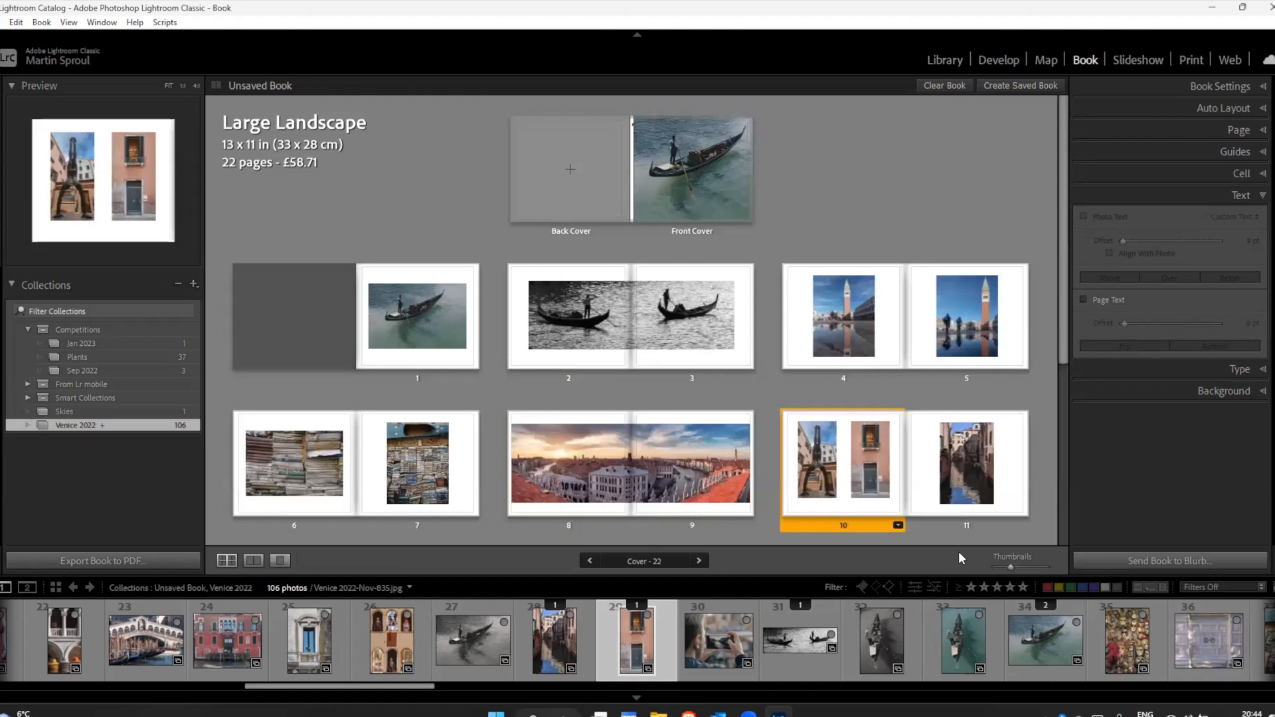
scroll(1039, 539, "down", 4)
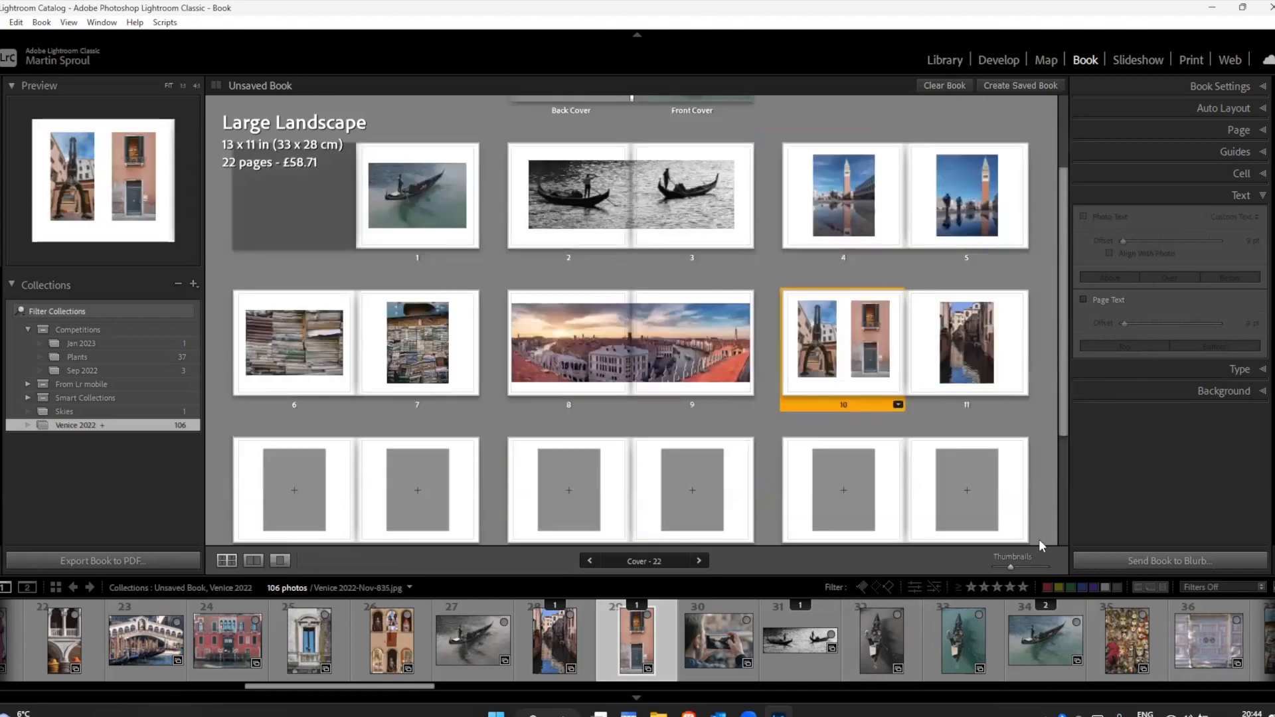
left_click(308, 393)
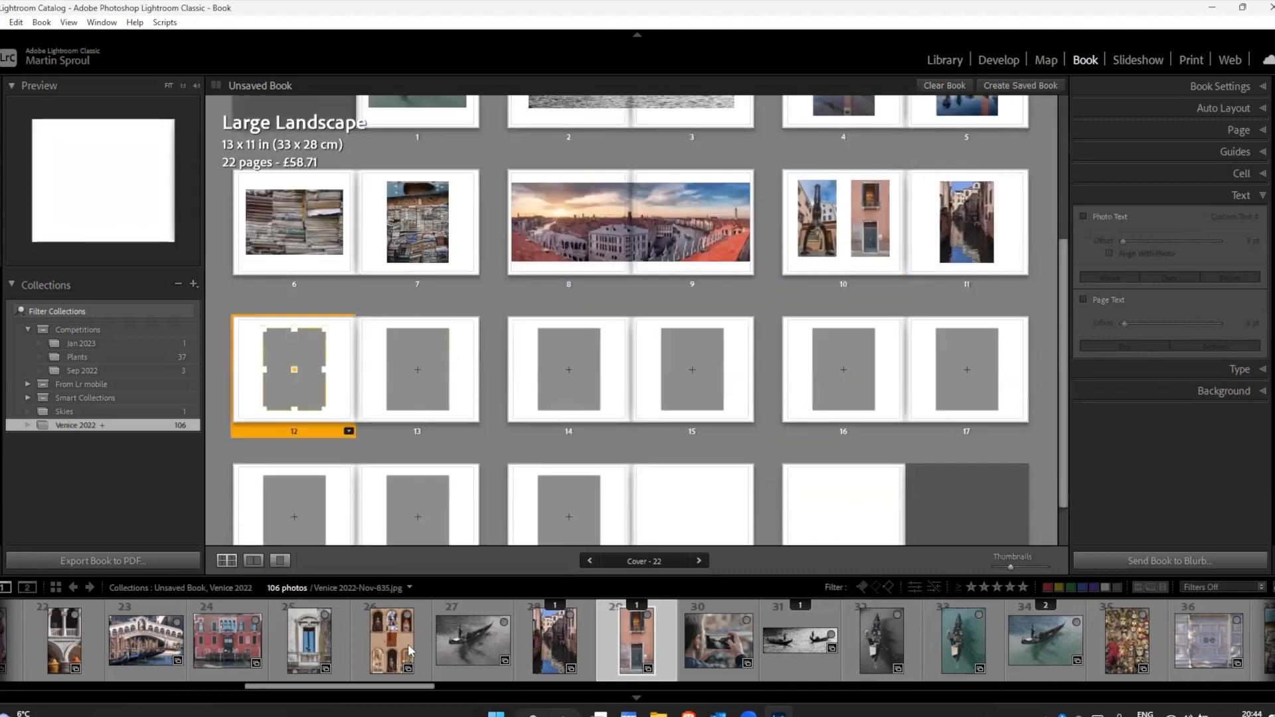
left_click_drag(382, 686, 655, 693)
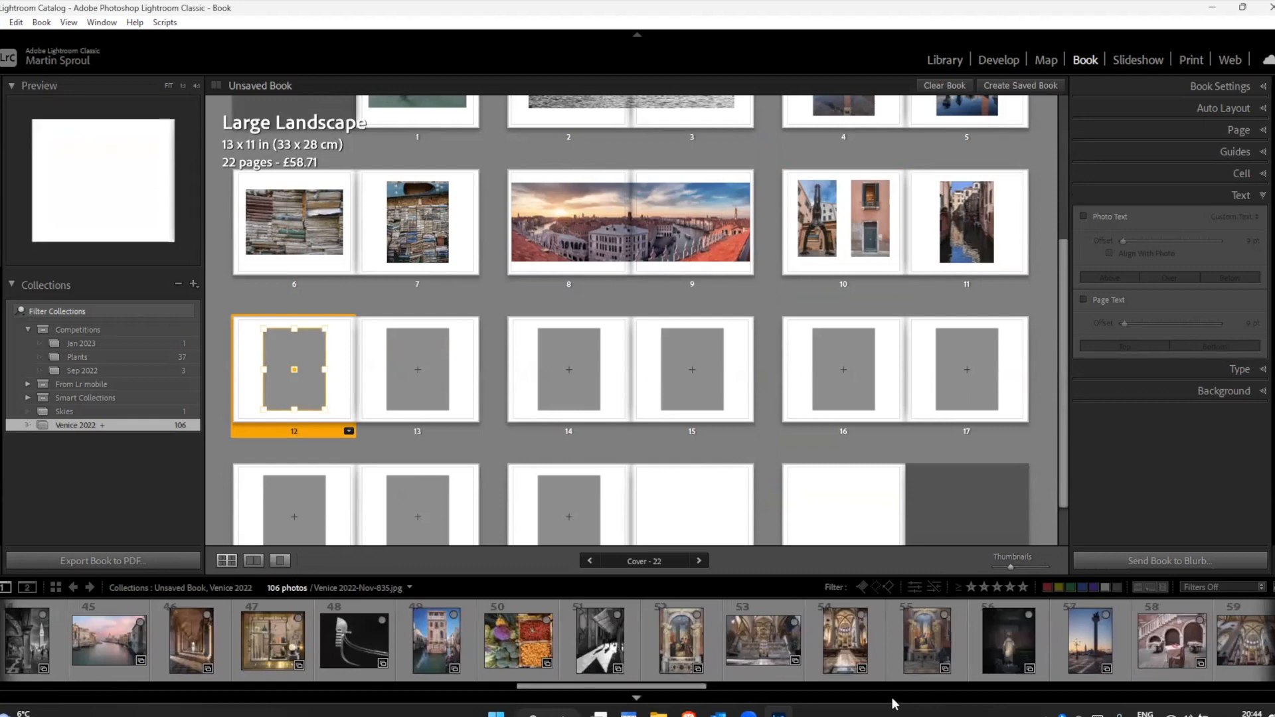
left_click_drag(681, 654, 295, 364)
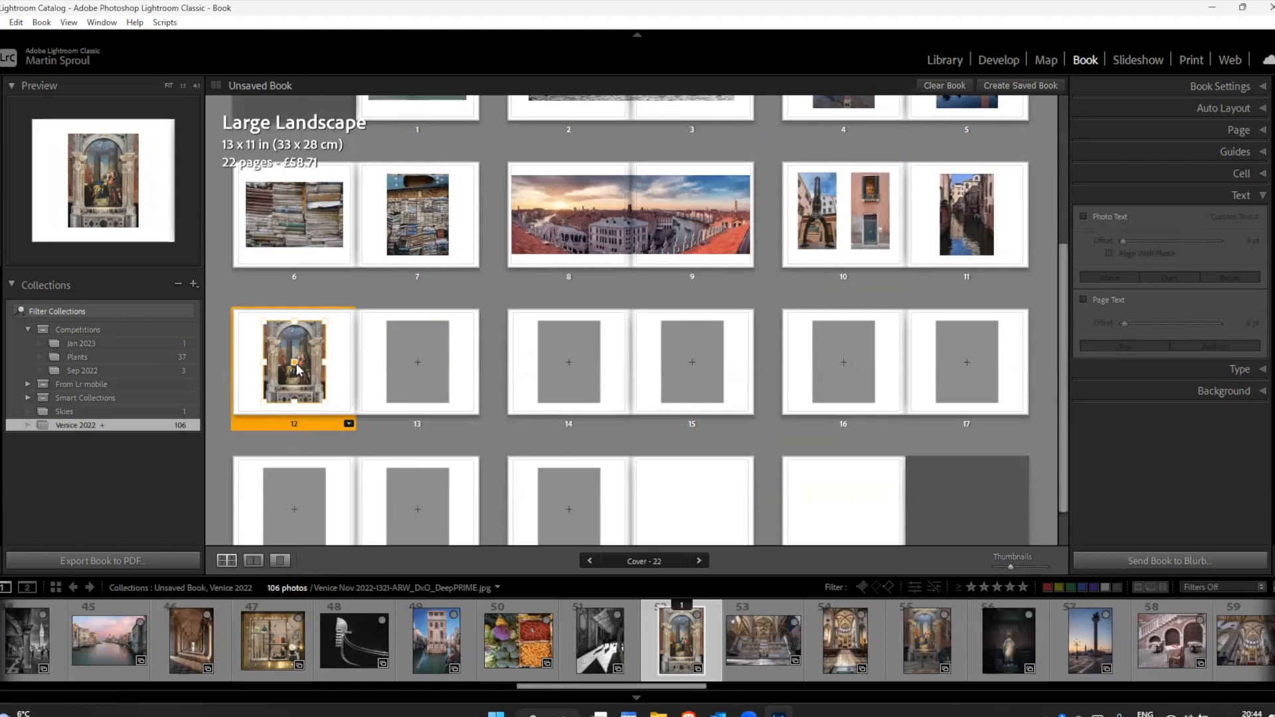
Step: Show page 12 alone and reduce the painting photo's zoom to 0% within its cell
left_click(280, 560)
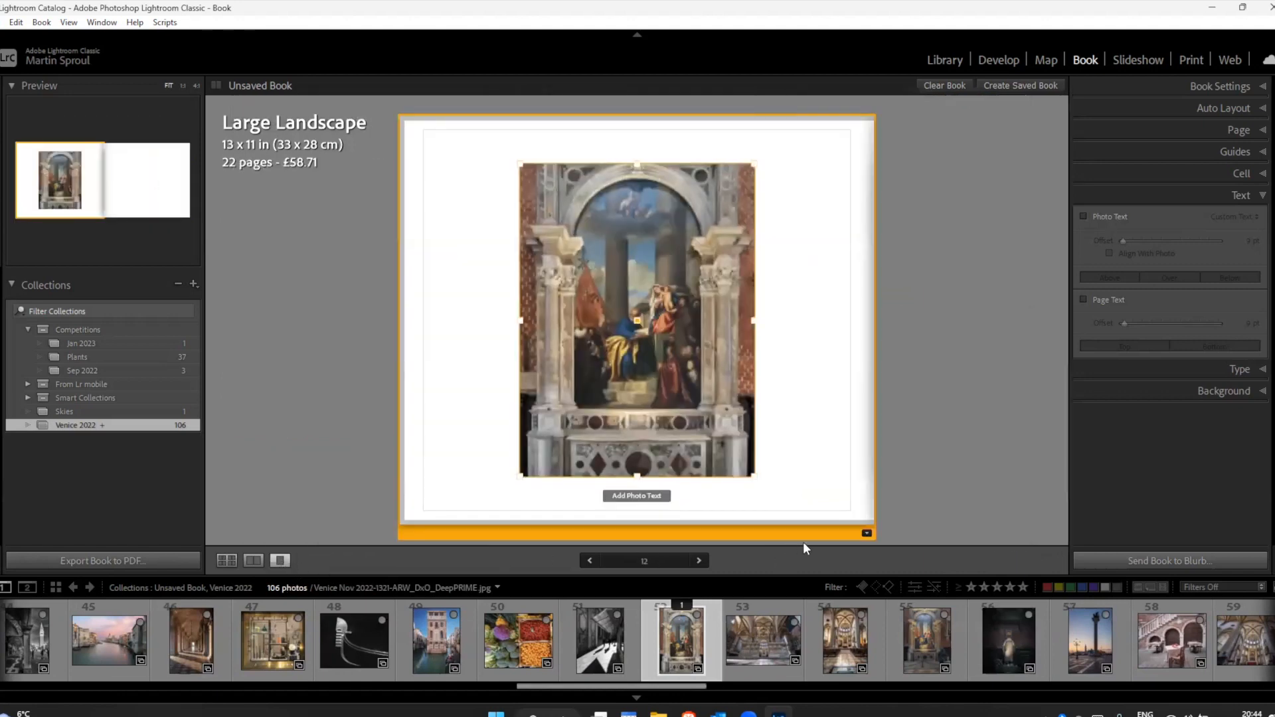
left_click(648, 355)
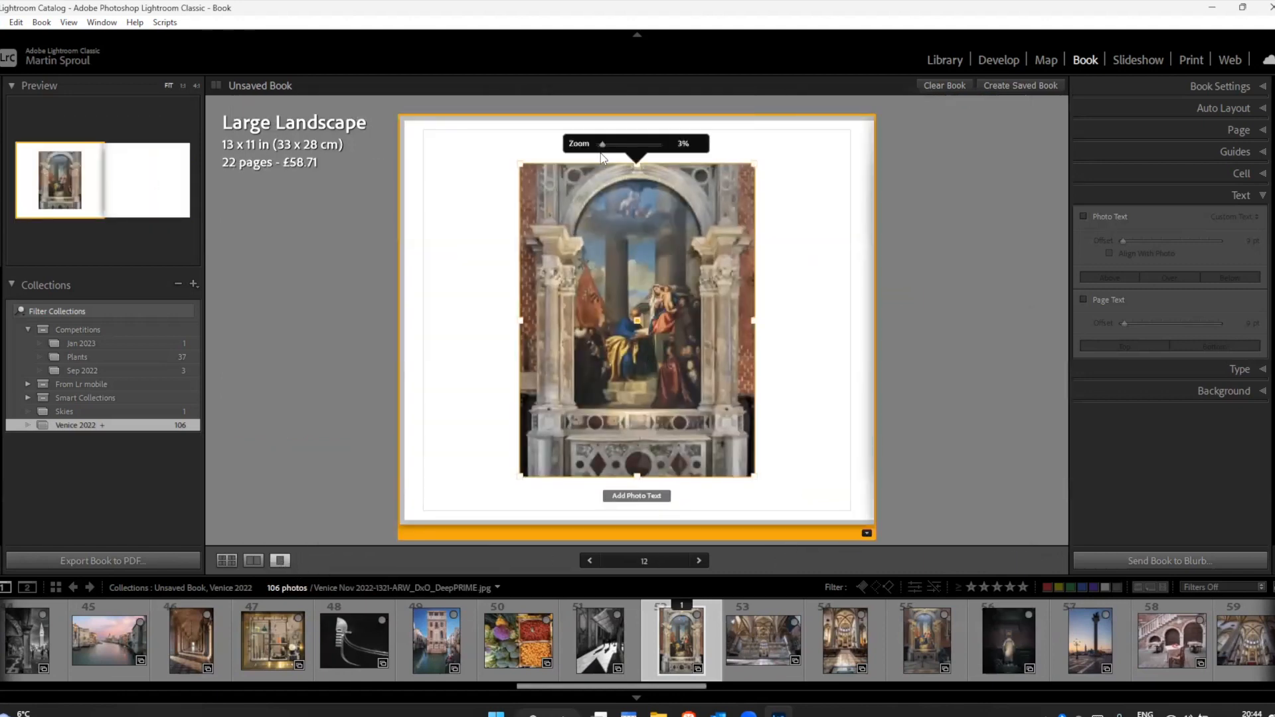
left_click_drag(604, 148, 596, 148)
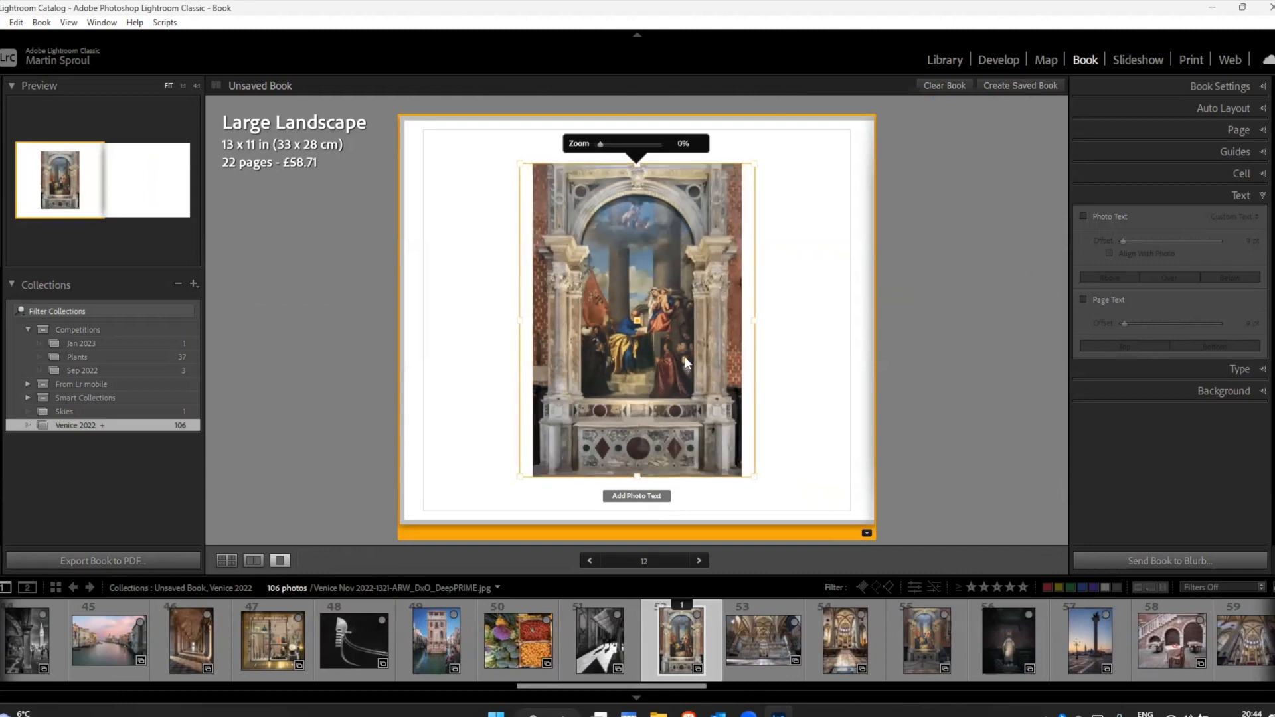
left_click(698, 368)
left_click(976, 289)
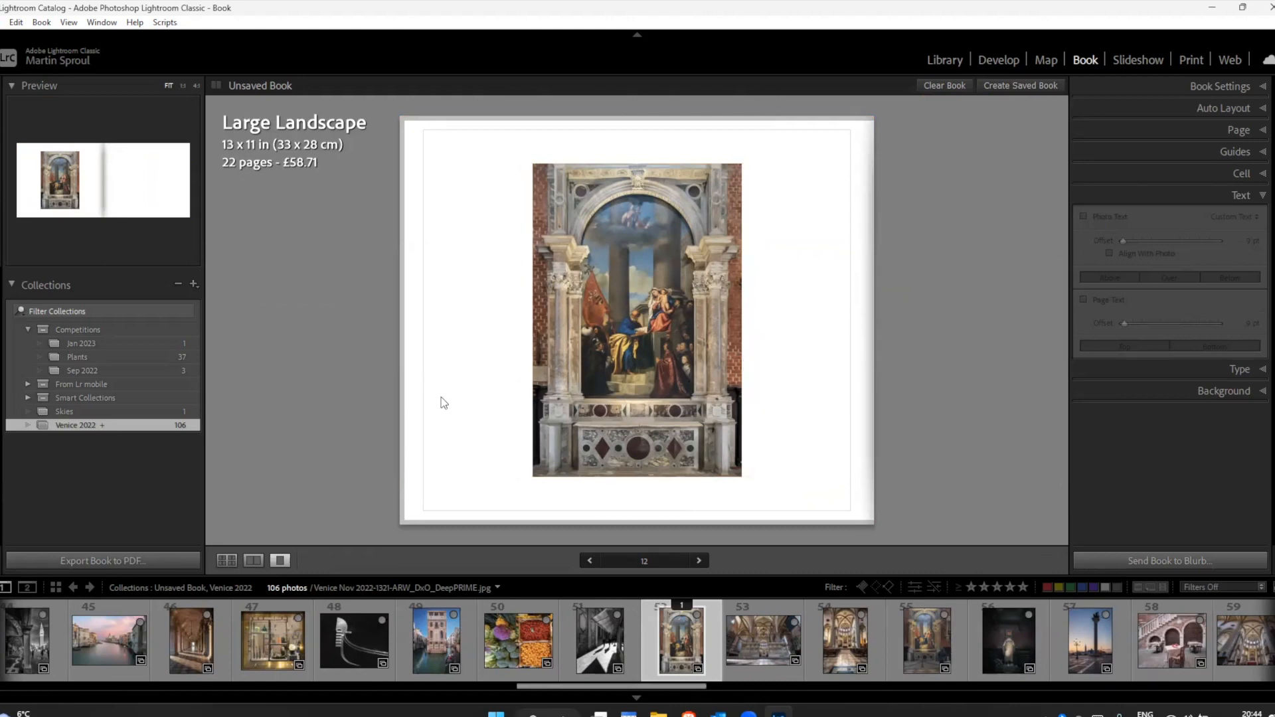
Step: Turn on photo text for the painting on page 12 and enter "Picture"
left_click(680, 342)
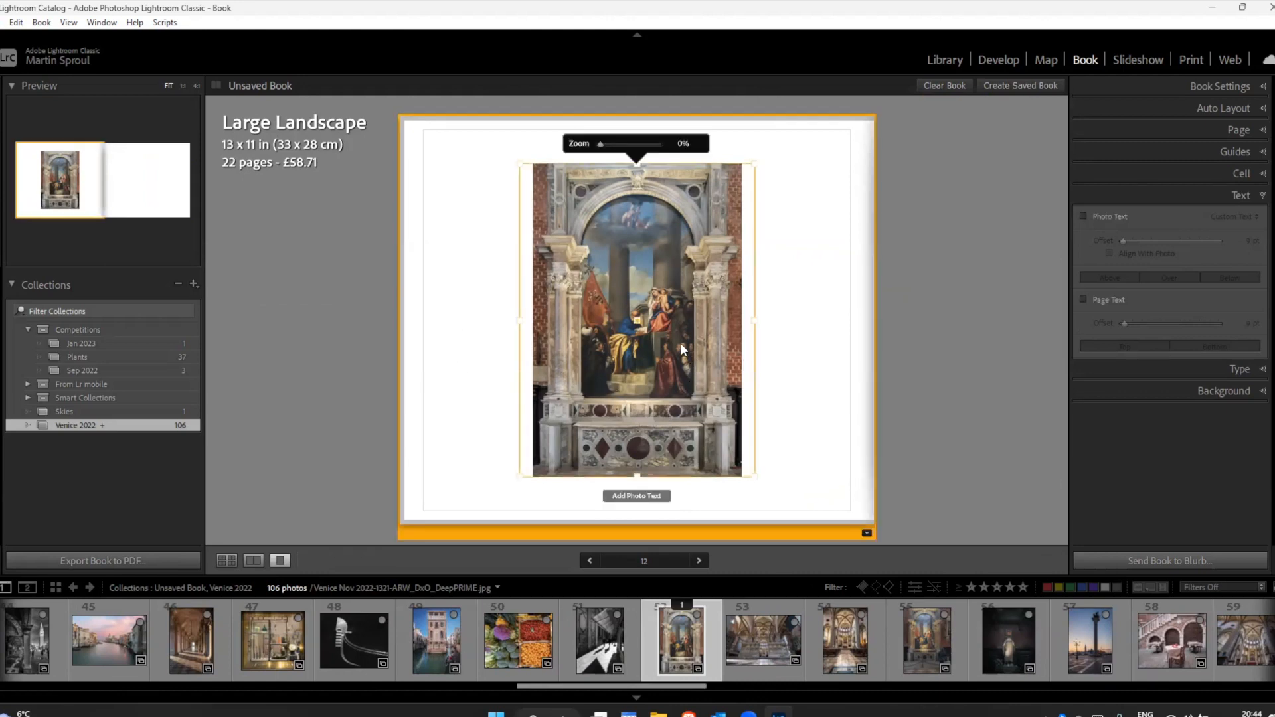
left_click(1092, 217)
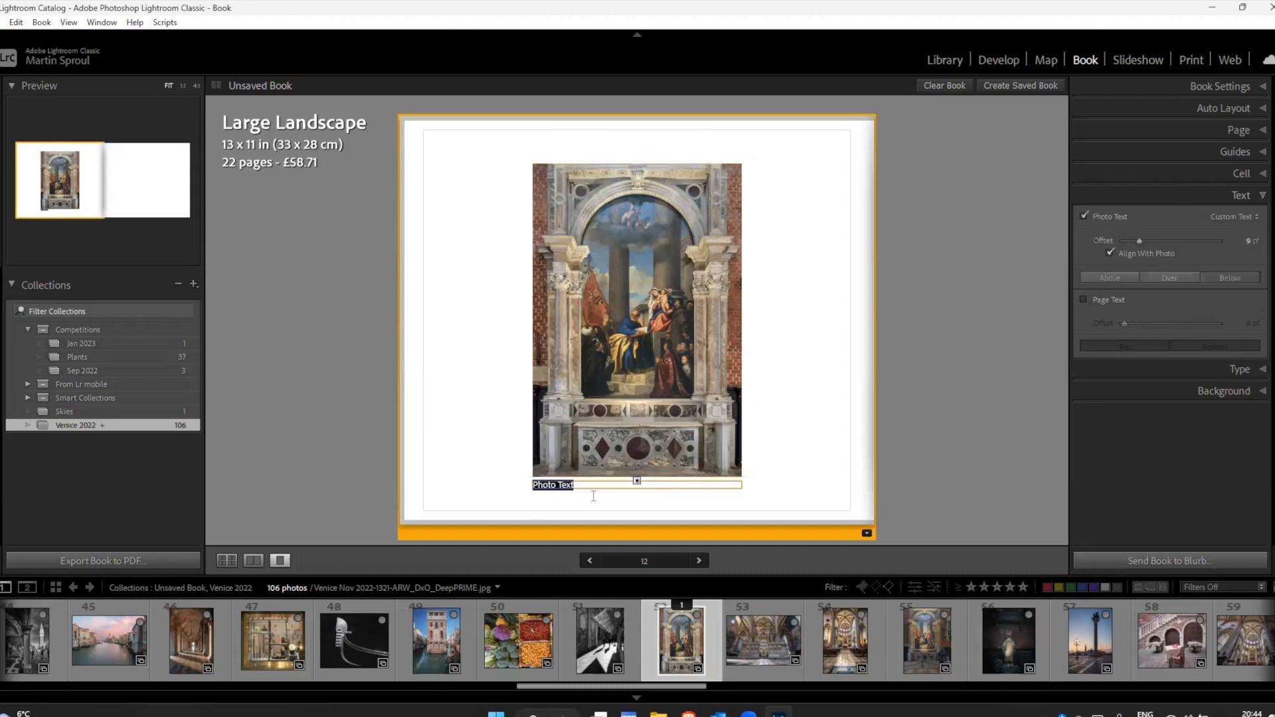
type("Picture")
Step: Look through the available fonts for the "Picture" text and set its type size to 24 pt
left_click_drag(563, 486, 518, 487)
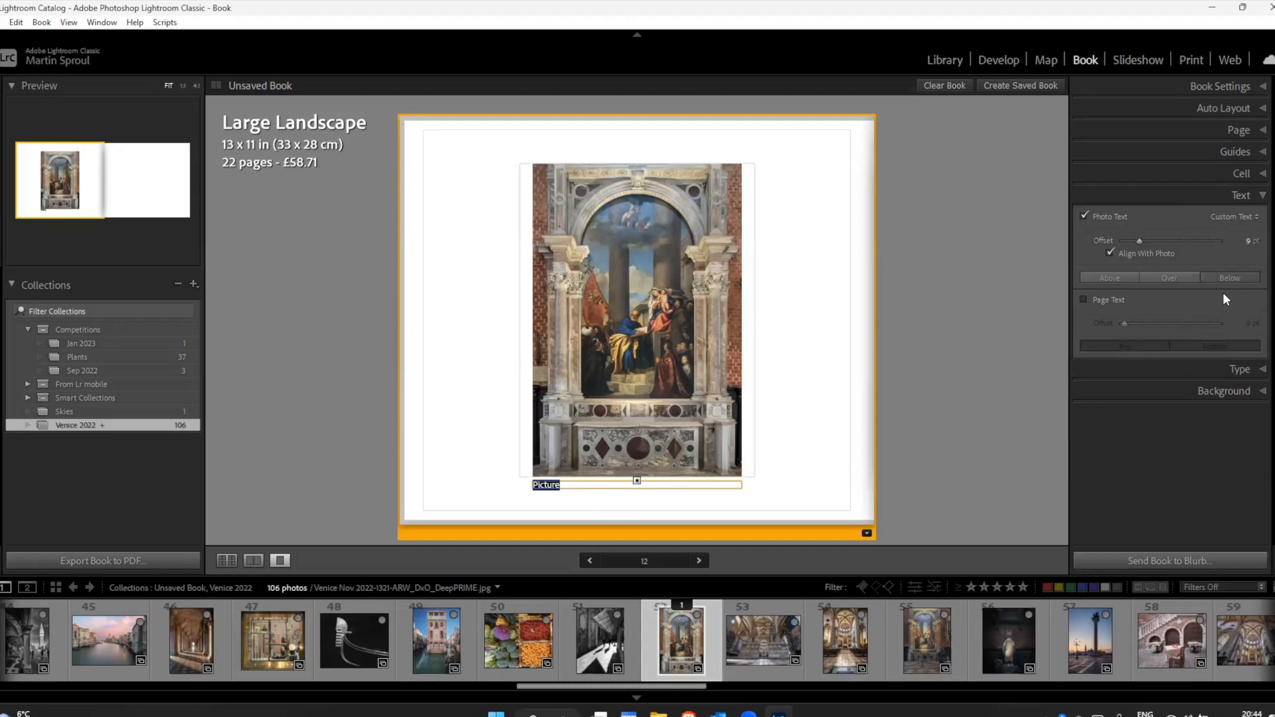
left_click(1237, 369)
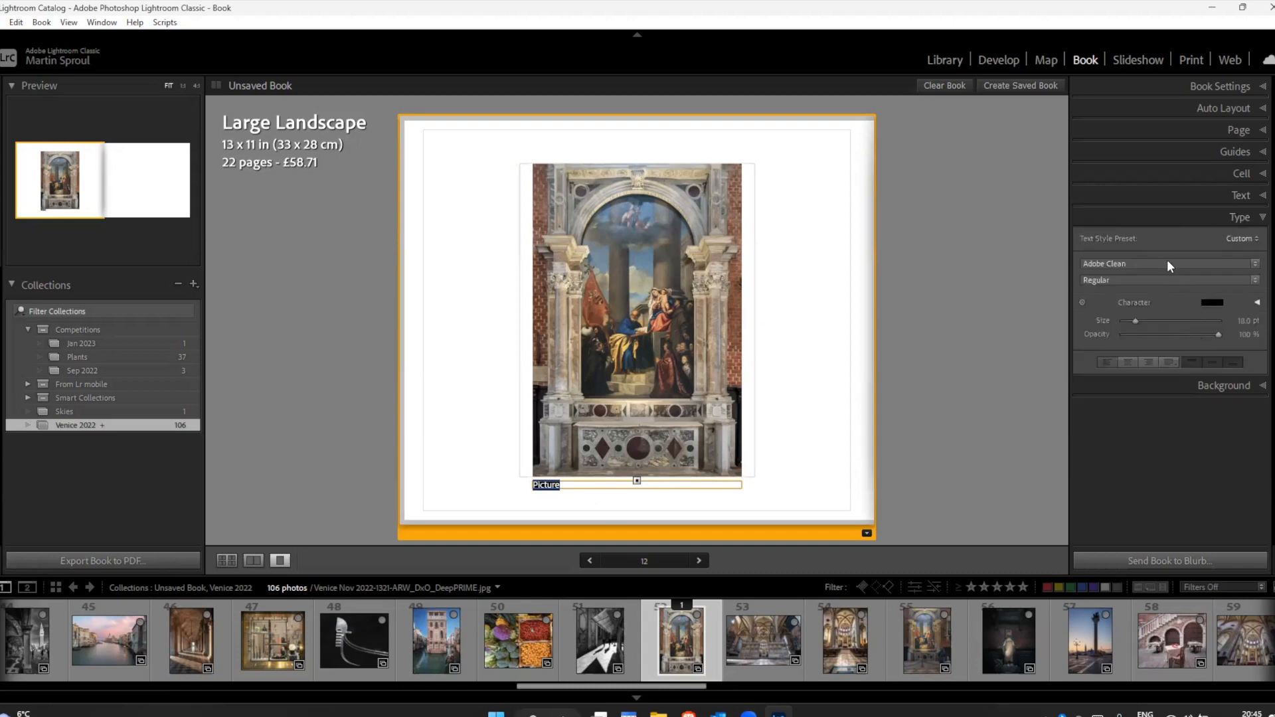
left_click(1144, 264)
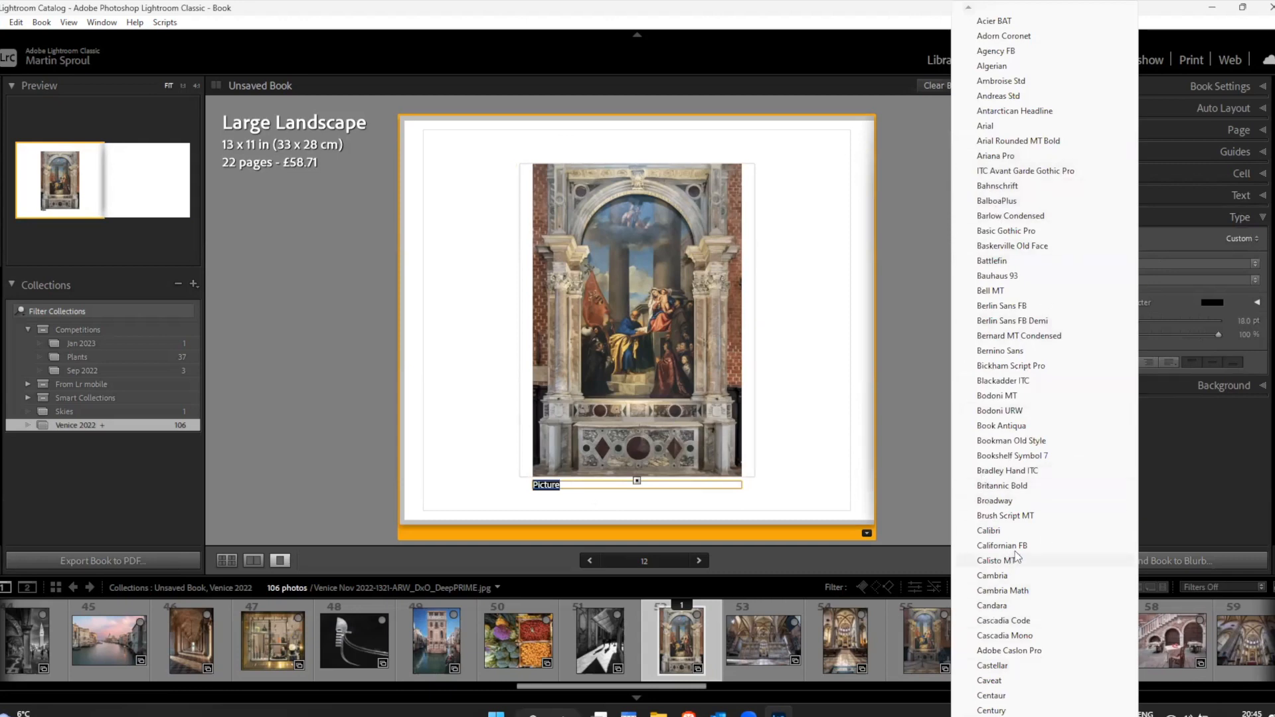
left_click(1195, 476)
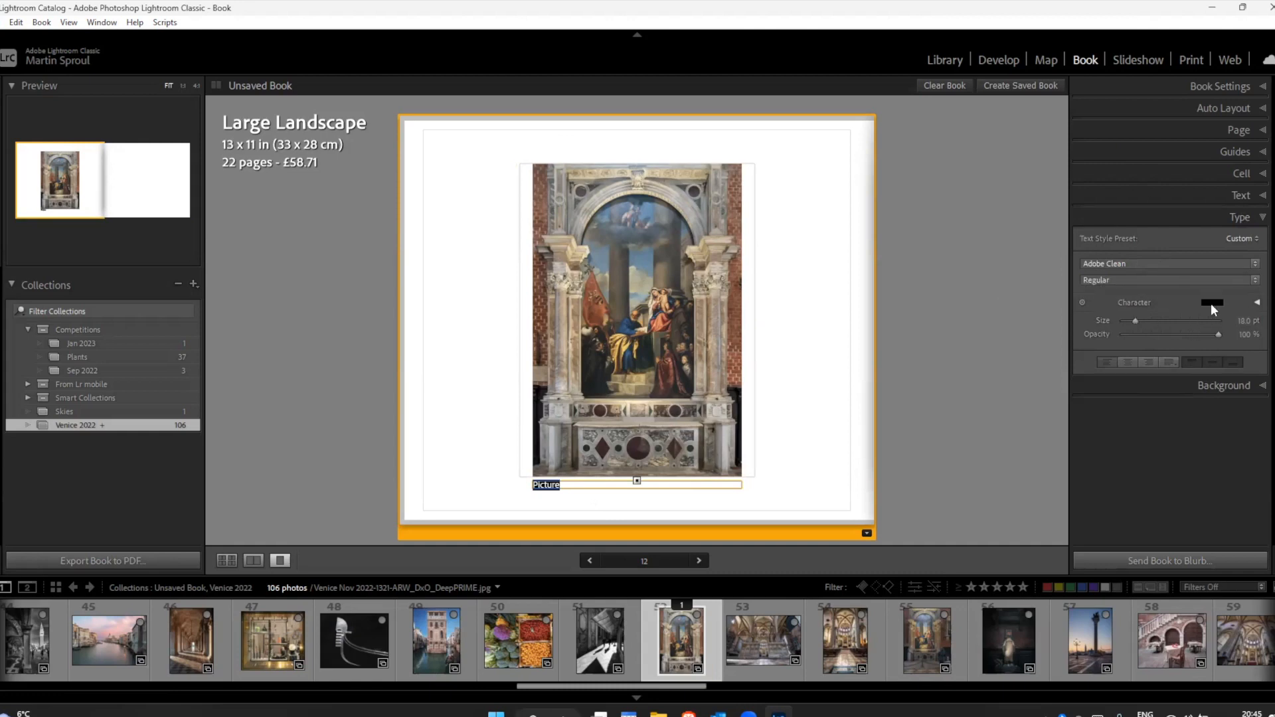
mouse_move(1134, 321)
left_mouse_down()
mouse_move(1153, 320)
mouse_move(1131, 320)
mouse_move(1142, 327)
left_mouse_up()
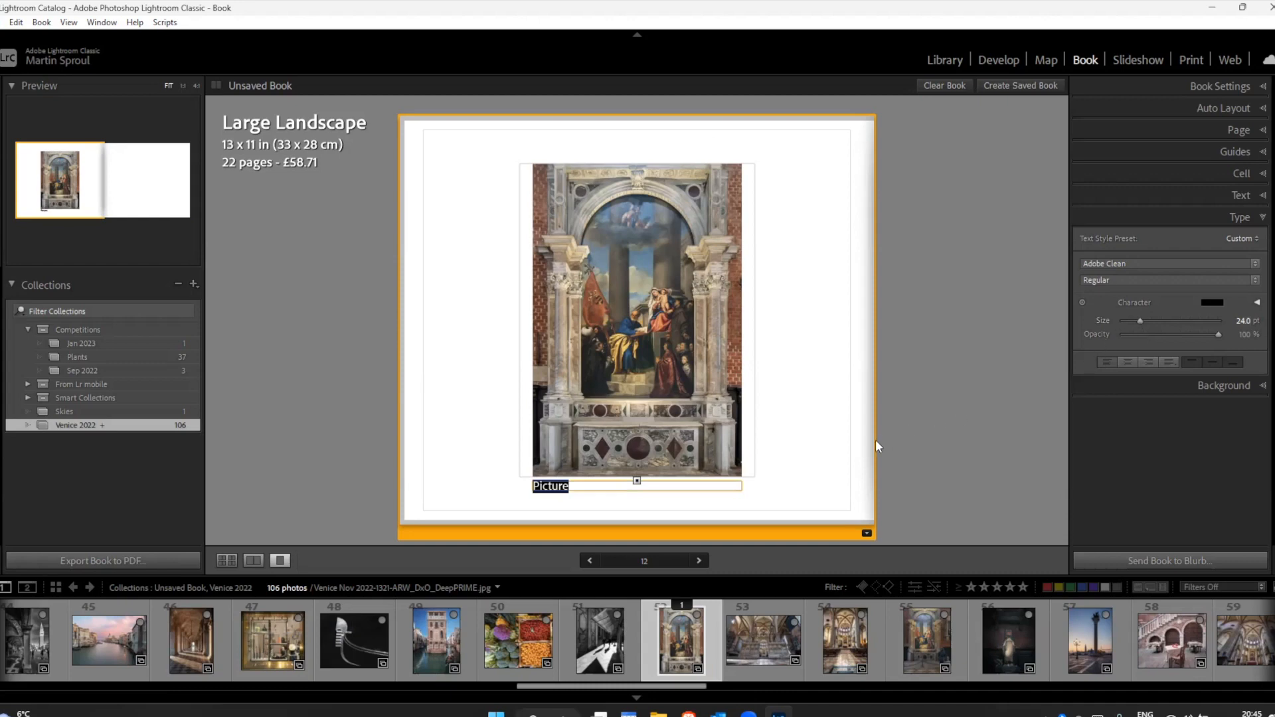
left_click(720, 486)
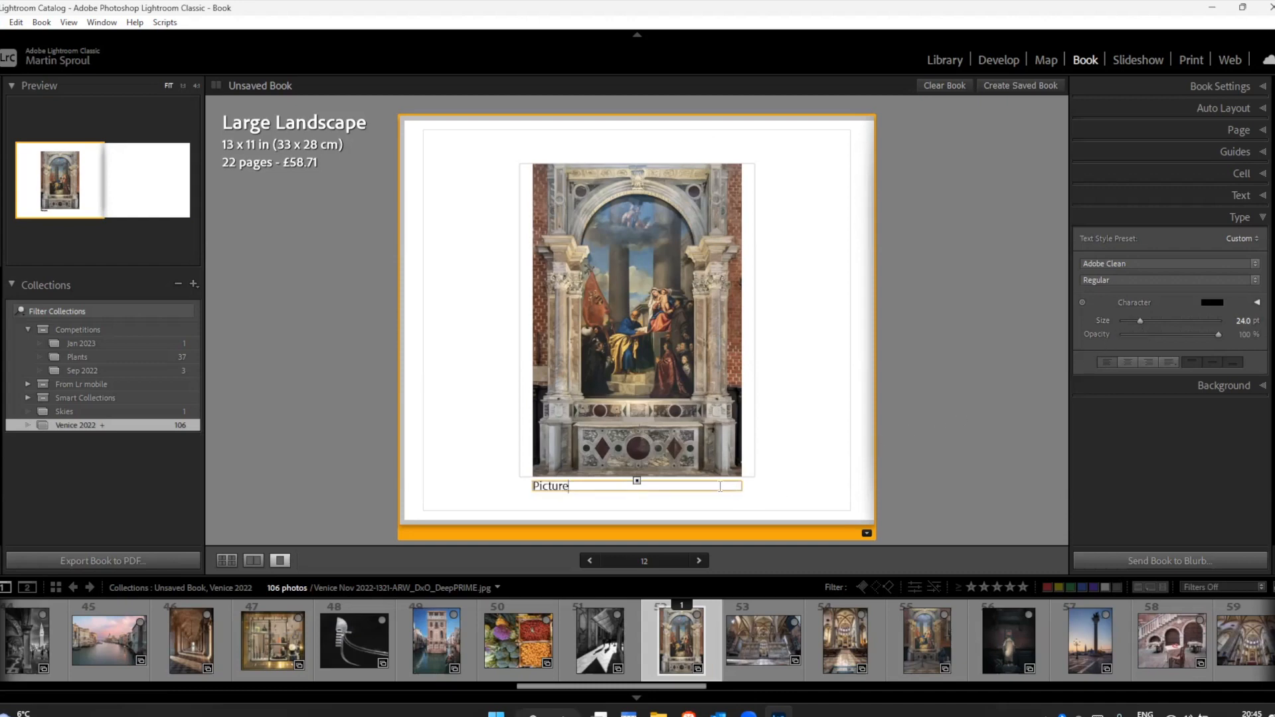
Step: Delete the word "Picture" from the painting's photo text while keeping the text box
left_click(1240, 196)
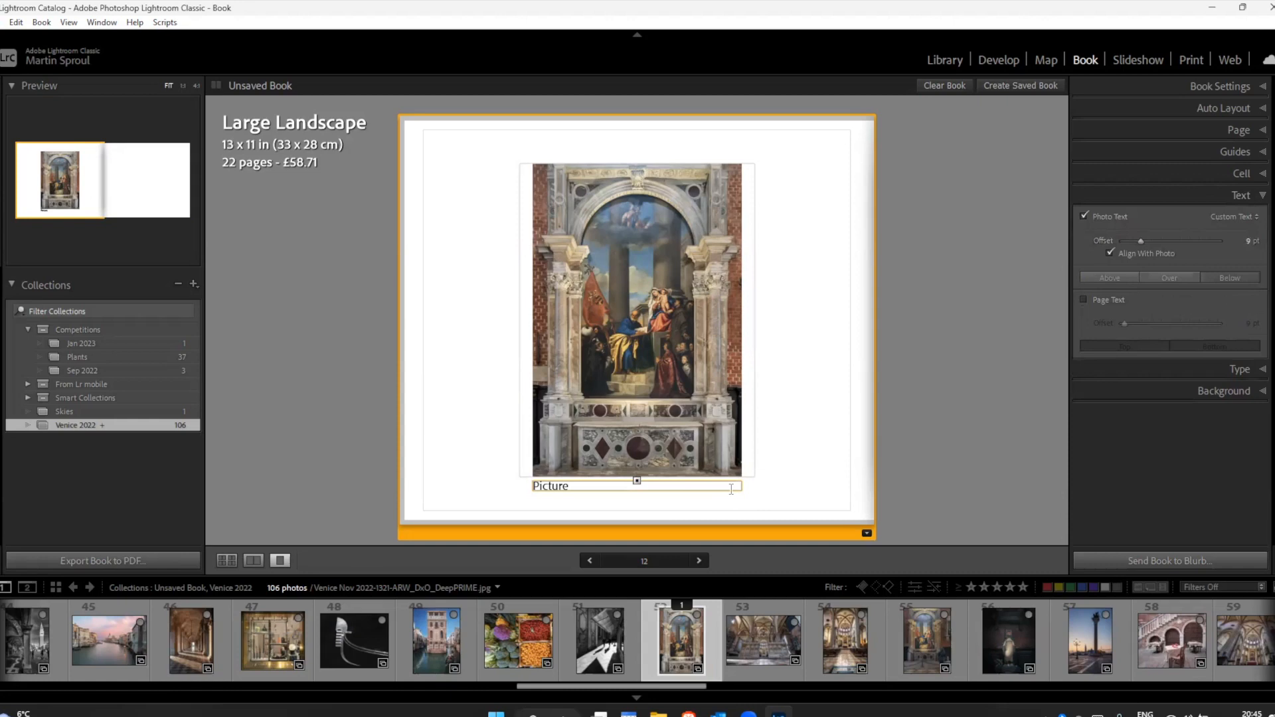
key("ctrl+a")
key("BackSpace")
left_click(1232, 368)
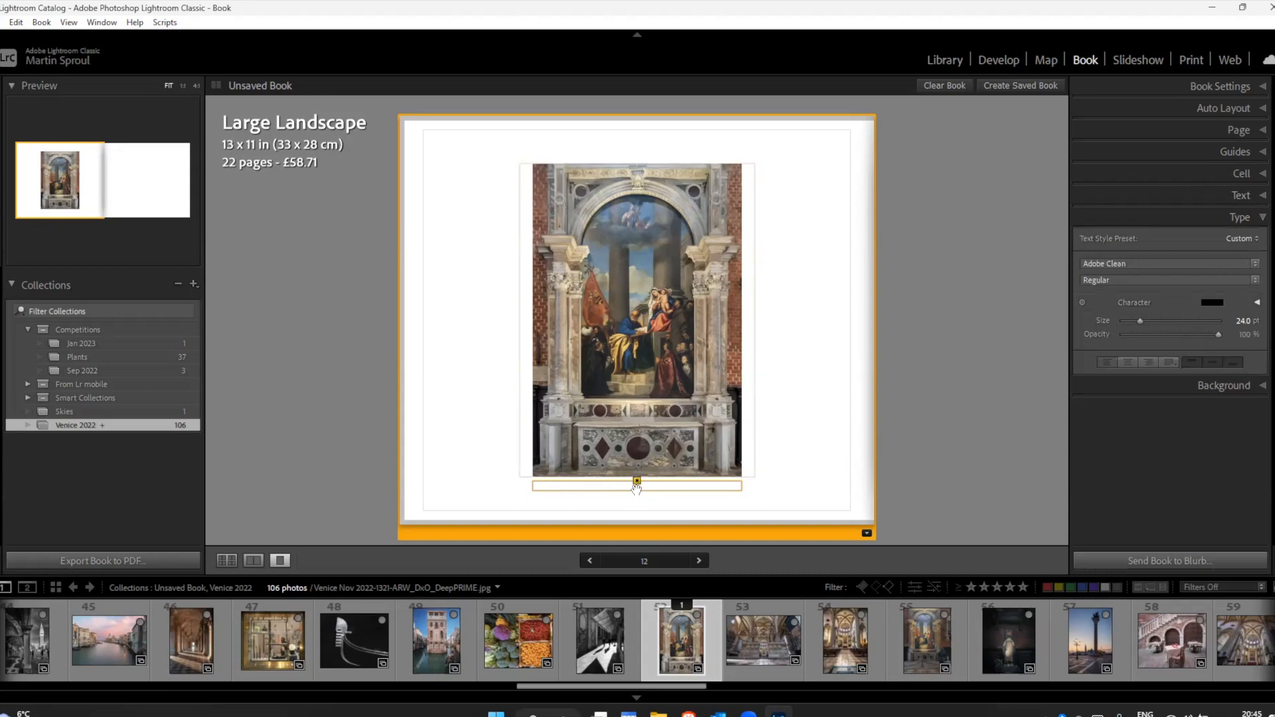
left_click(597, 485)
left_click(1239, 195)
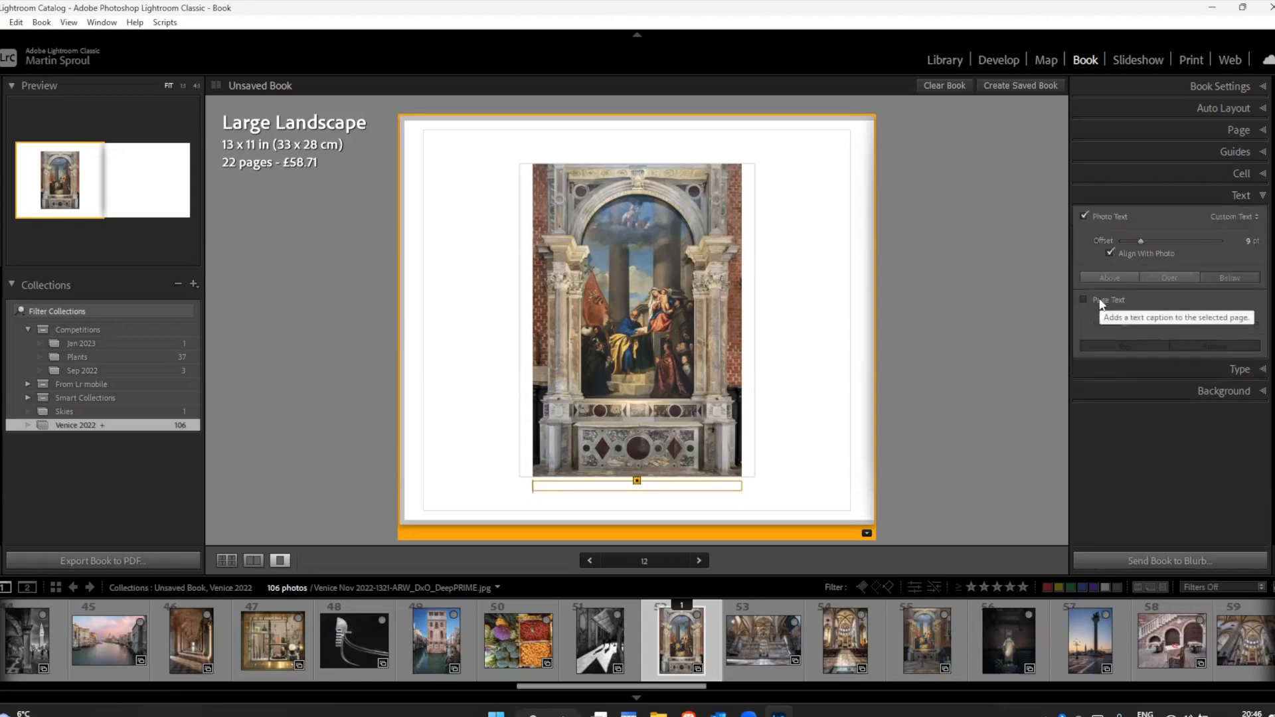
left_click(1232, 217)
left_click(970, 345)
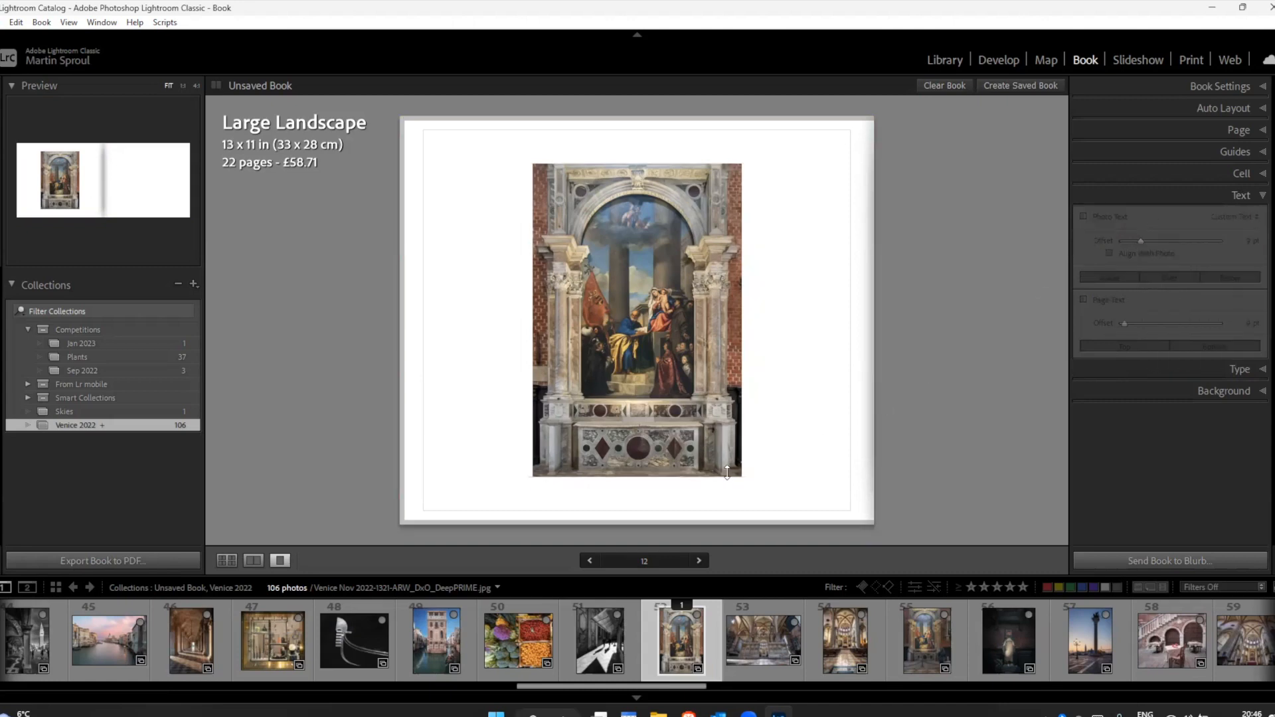
left_click(635, 487)
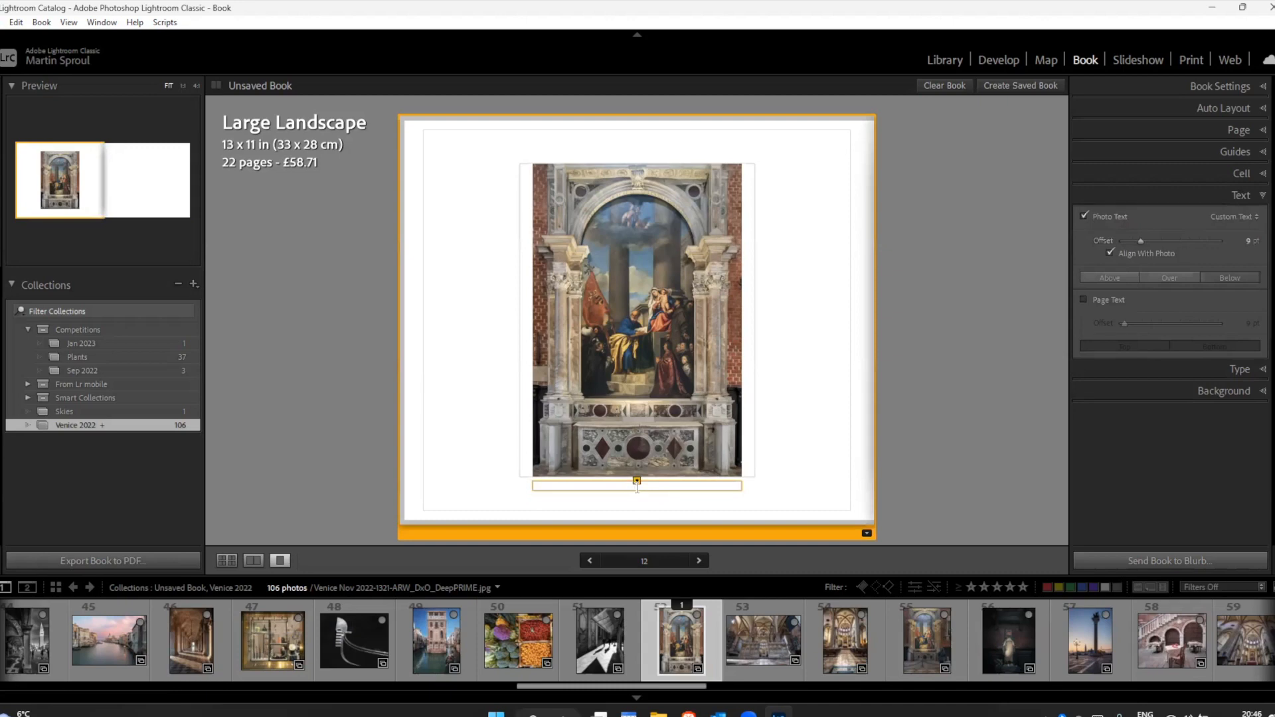
left_click(866, 533)
left_click(969, 204)
Step: Try Title, Exposure and Date as the metadata source of the painting's photo text, and settle on Title
left_click(655, 488)
left_click(1233, 217)
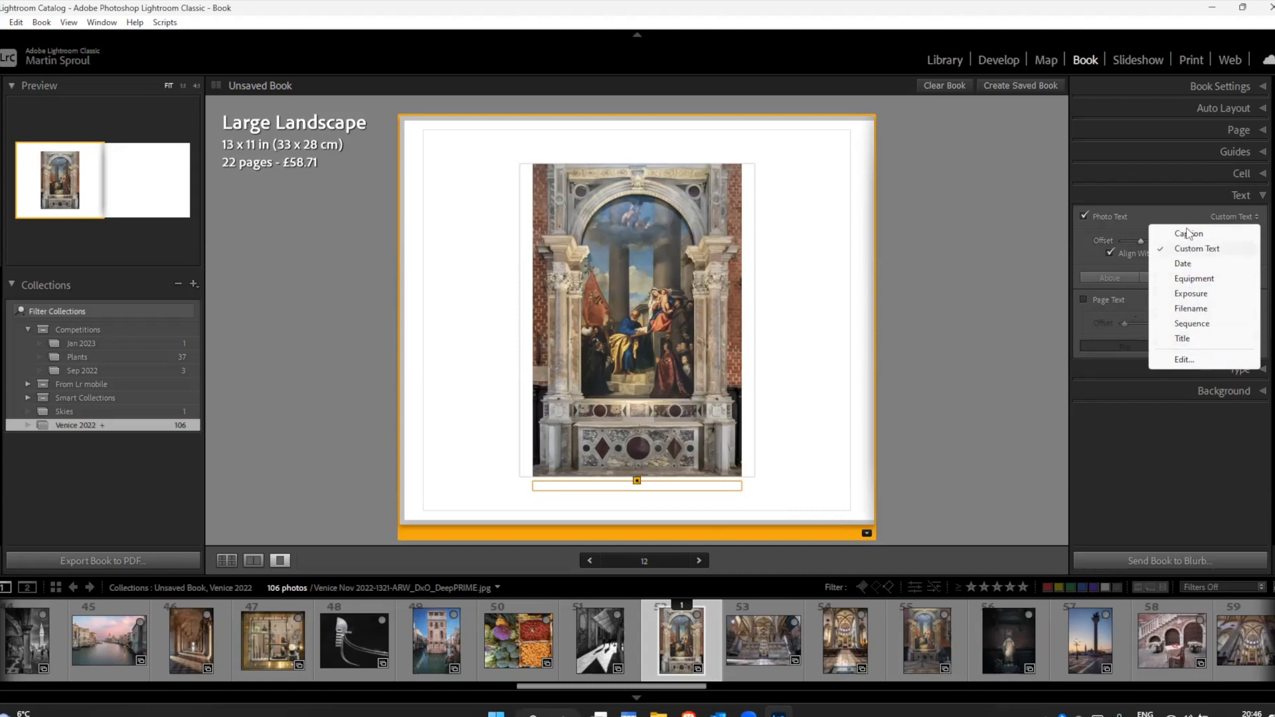
left_click(1182, 340)
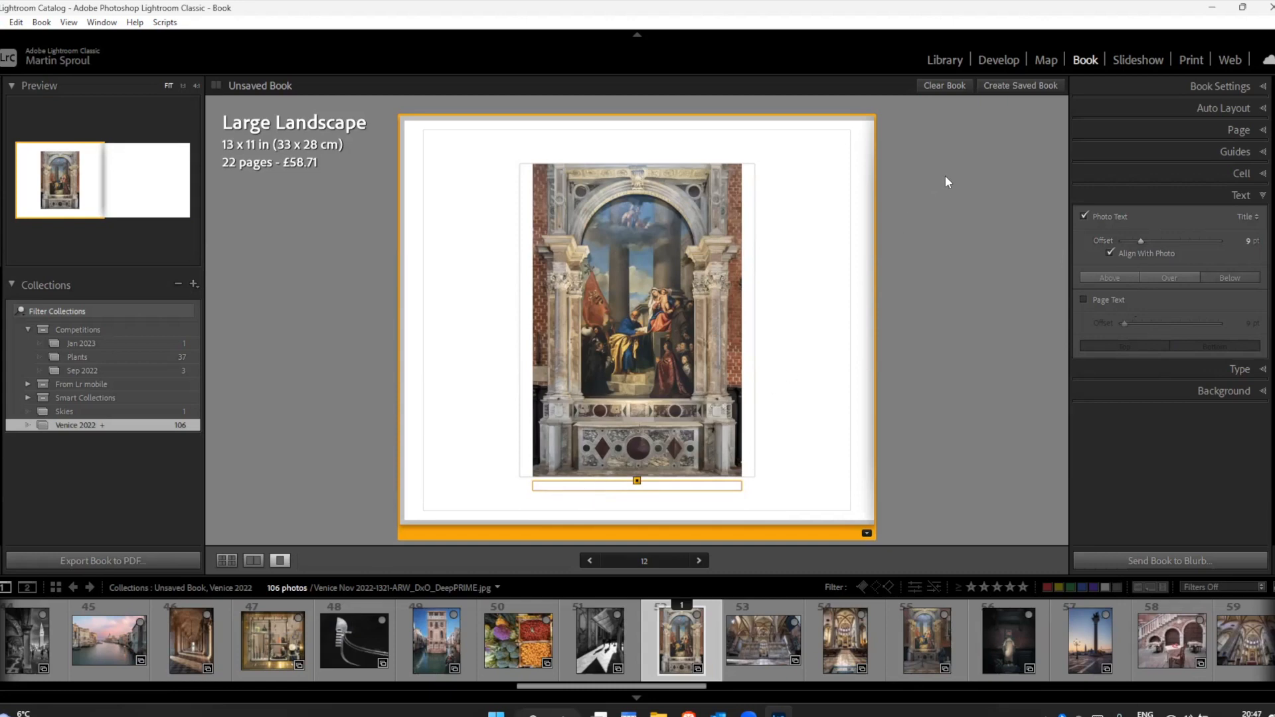
left_click(1245, 218)
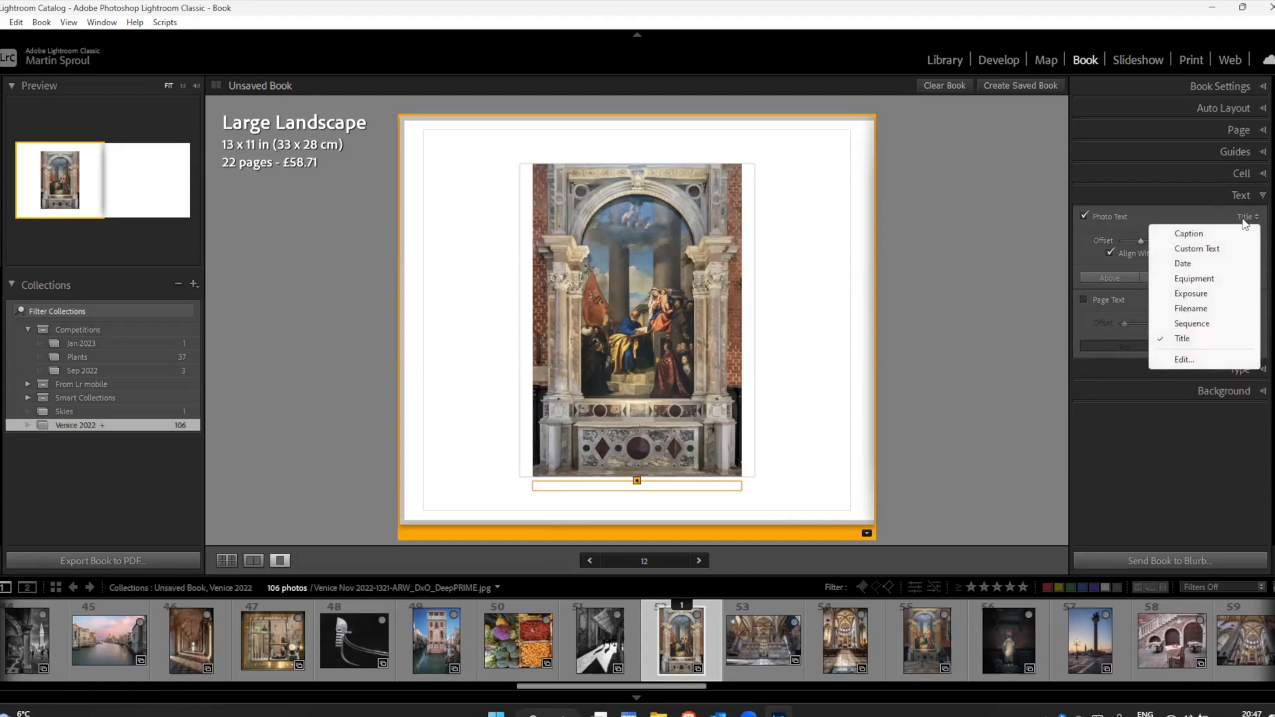
left_click(1188, 298)
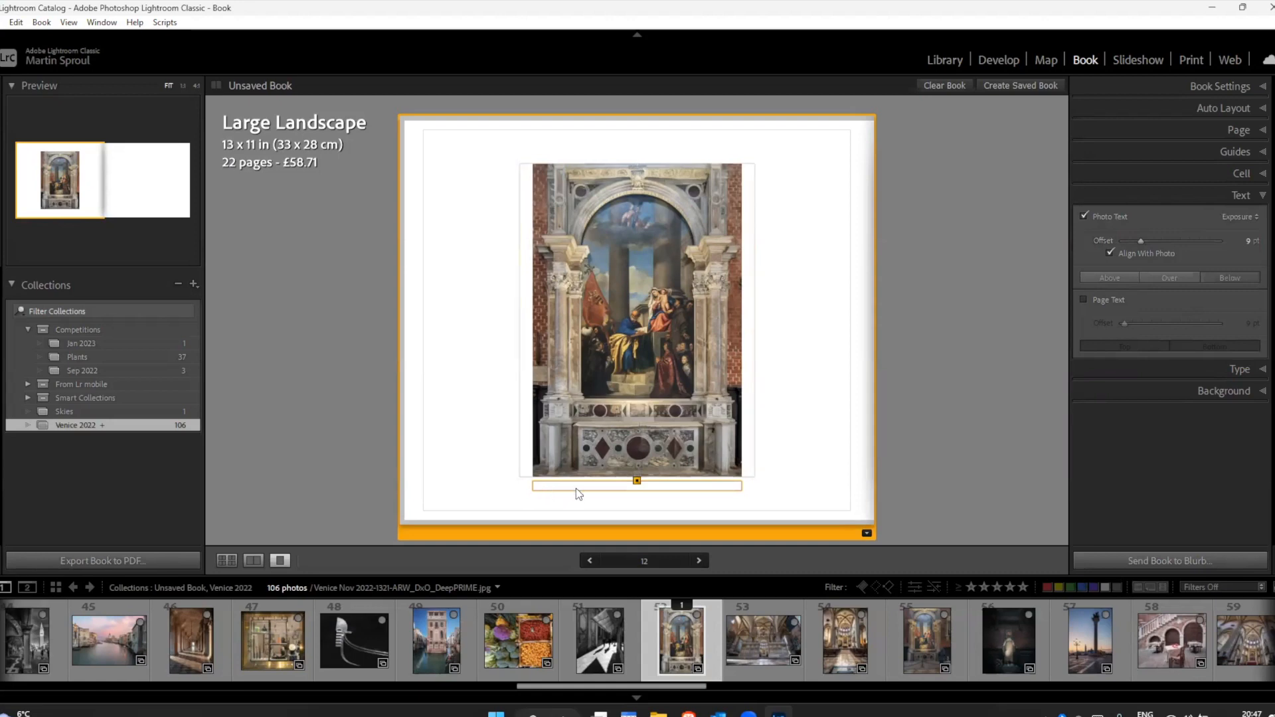
left_click(1238, 216)
left_click(1185, 264)
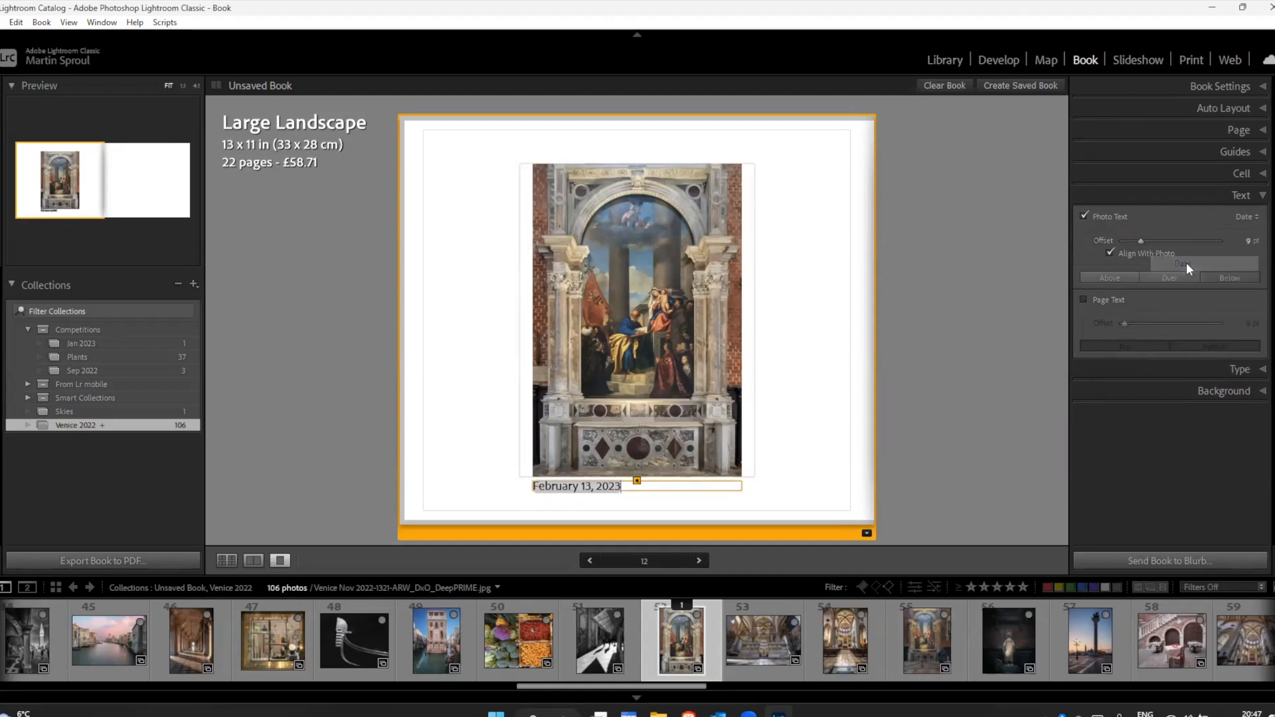
left_click(1242, 215)
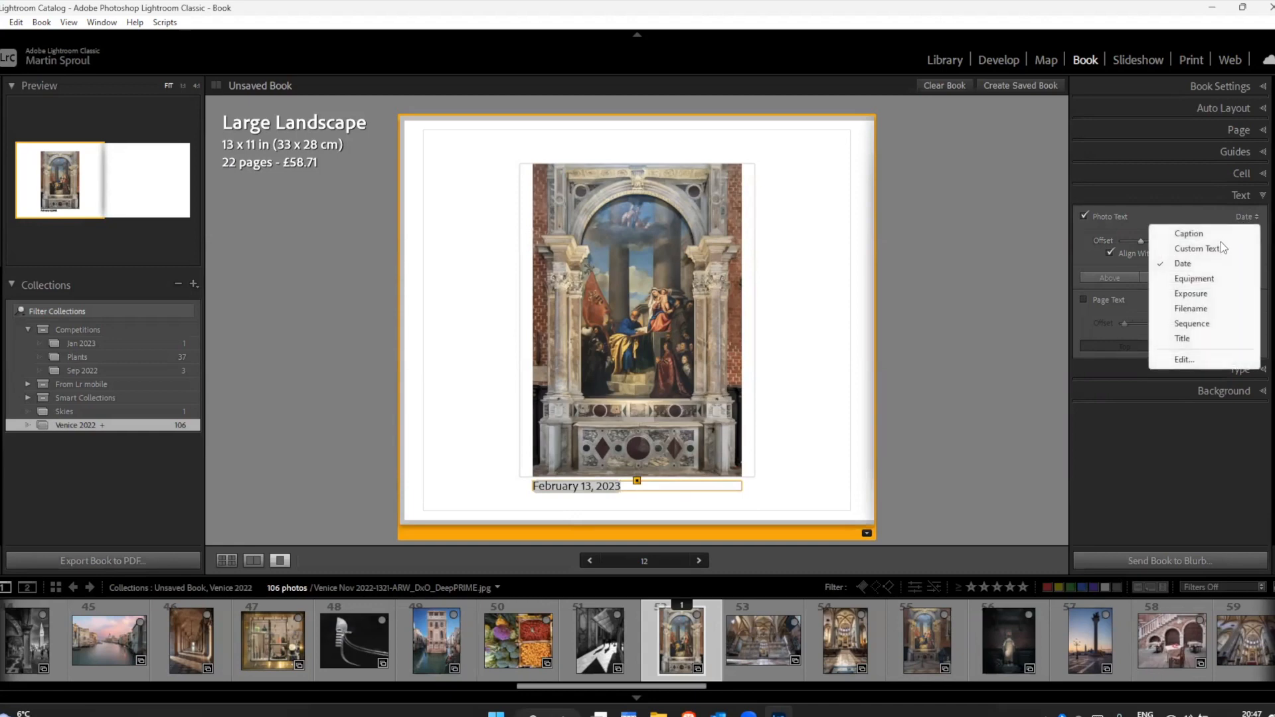
left_click(1190, 292)
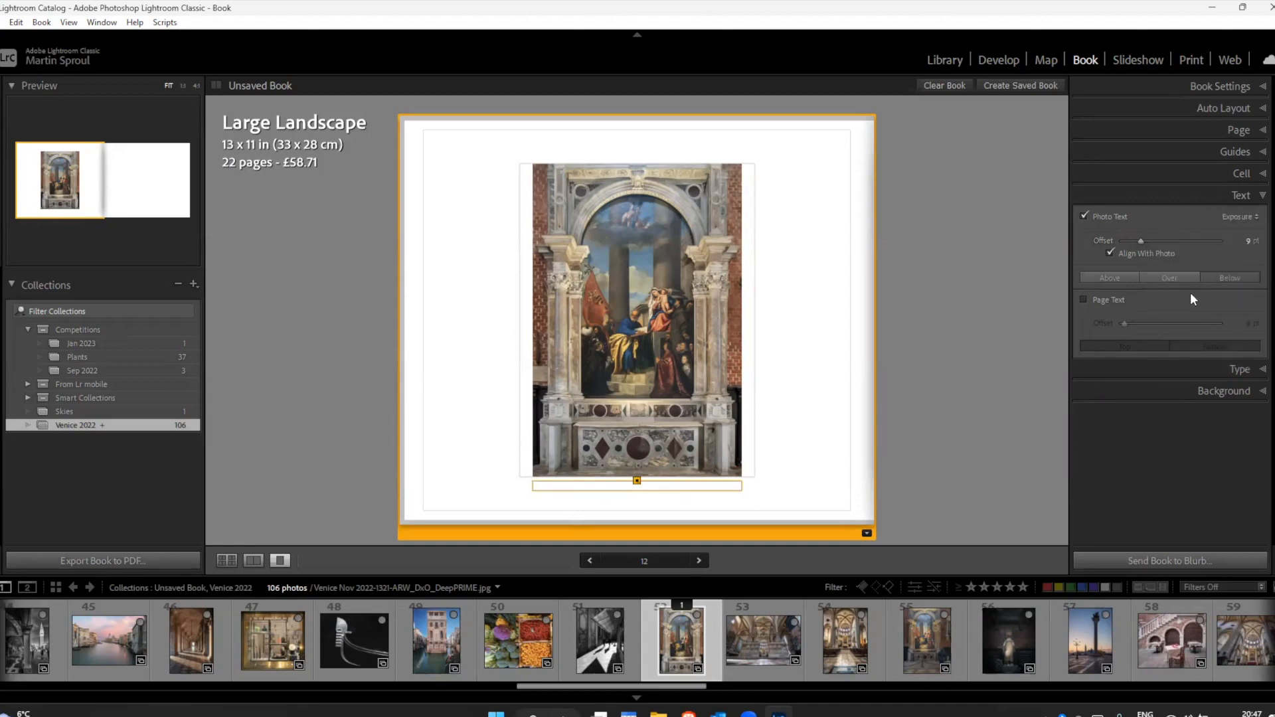
left_click(1232, 217)
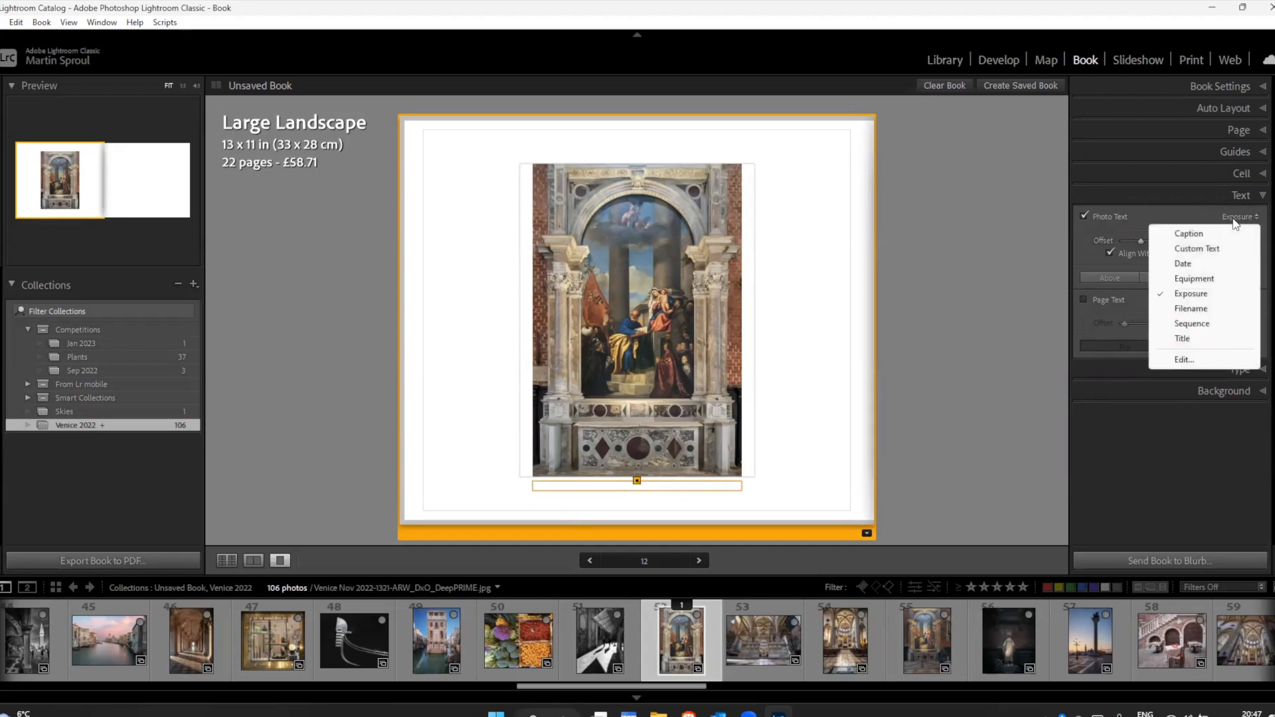
left_click(1186, 338)
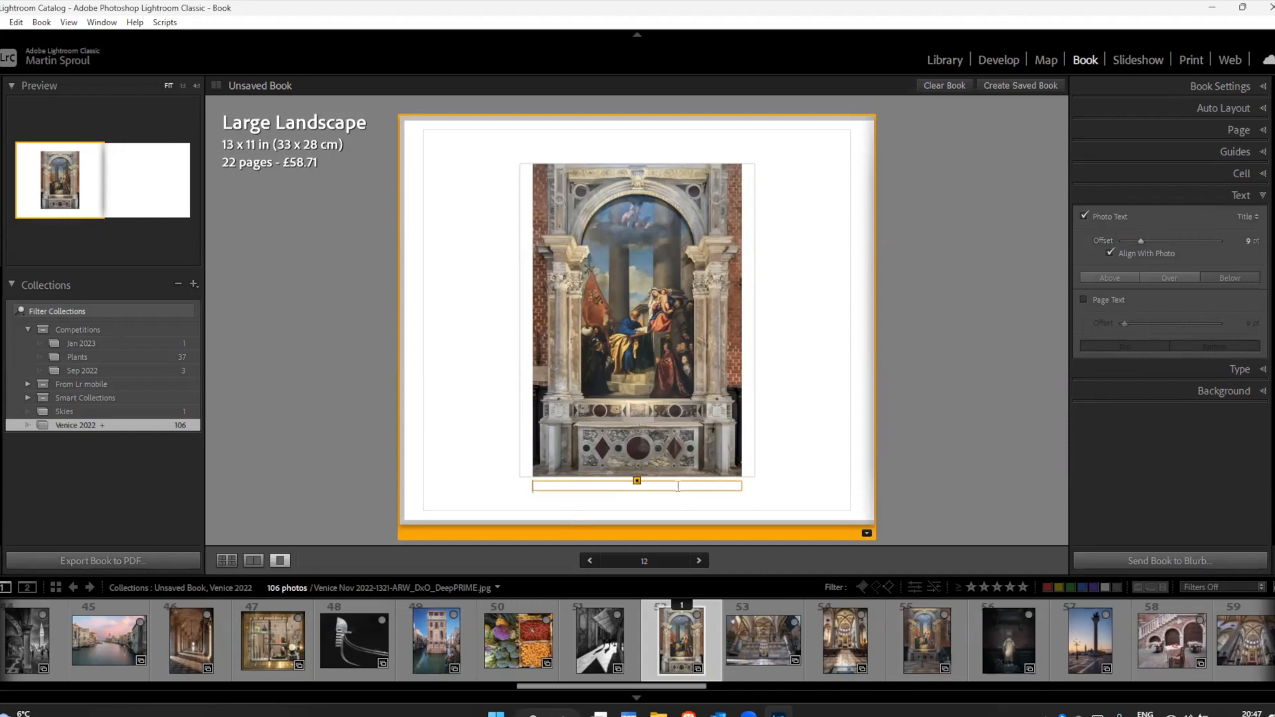
Step: Switch to the Library module and show the Default metadata set for the painting photo
left_click(944, 59)
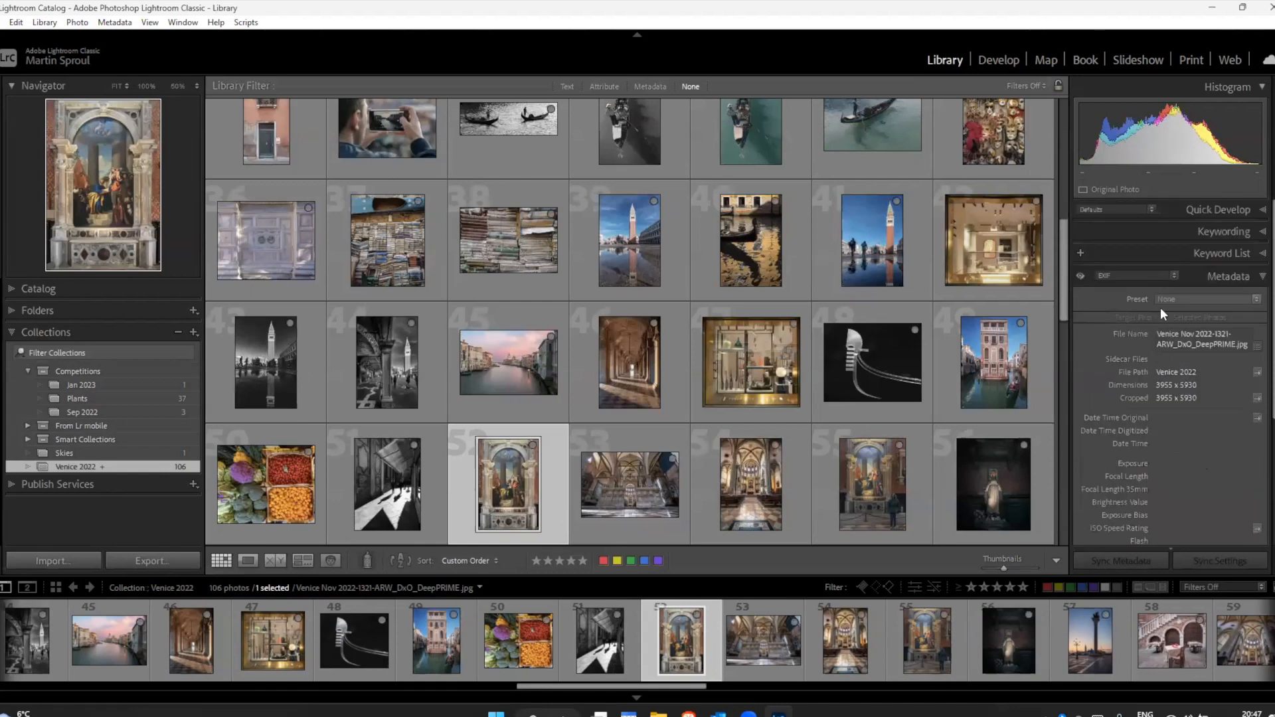
left_click(1125, 273)
left_click(1042, 294)
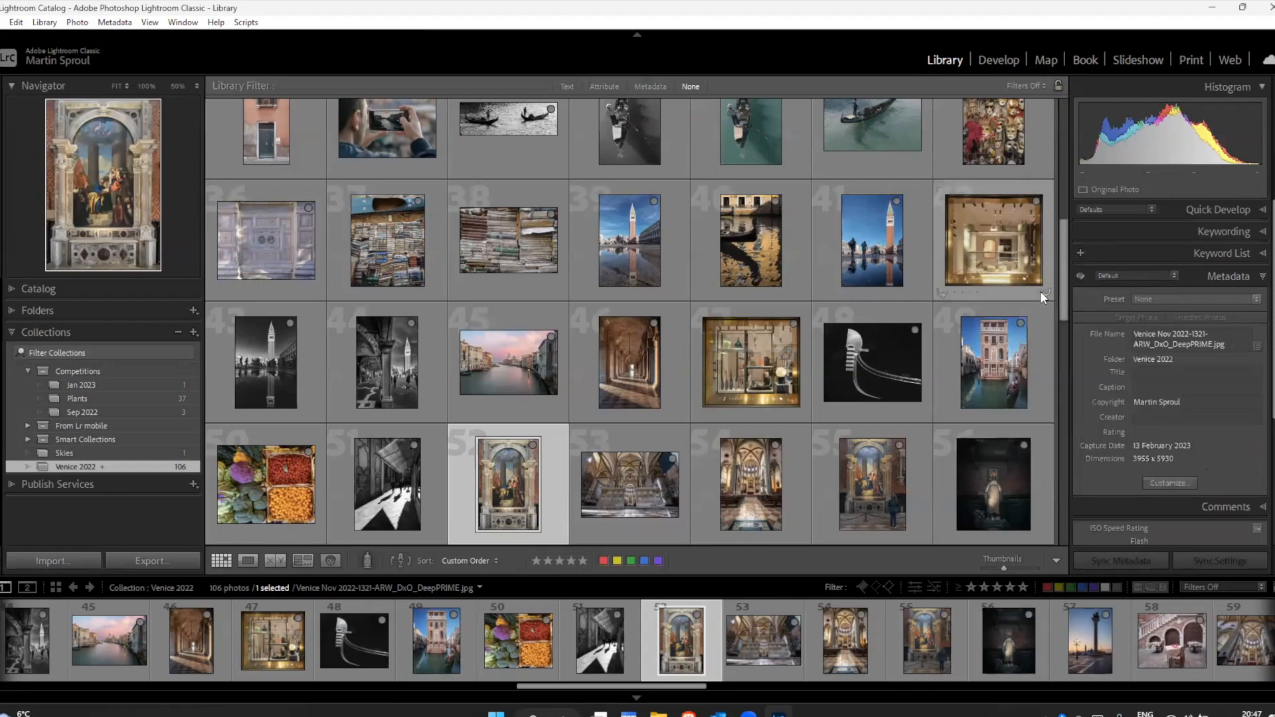
Step: Enter "Frari Church Painting" as the photo's metadata title
left_click(1154, 374)
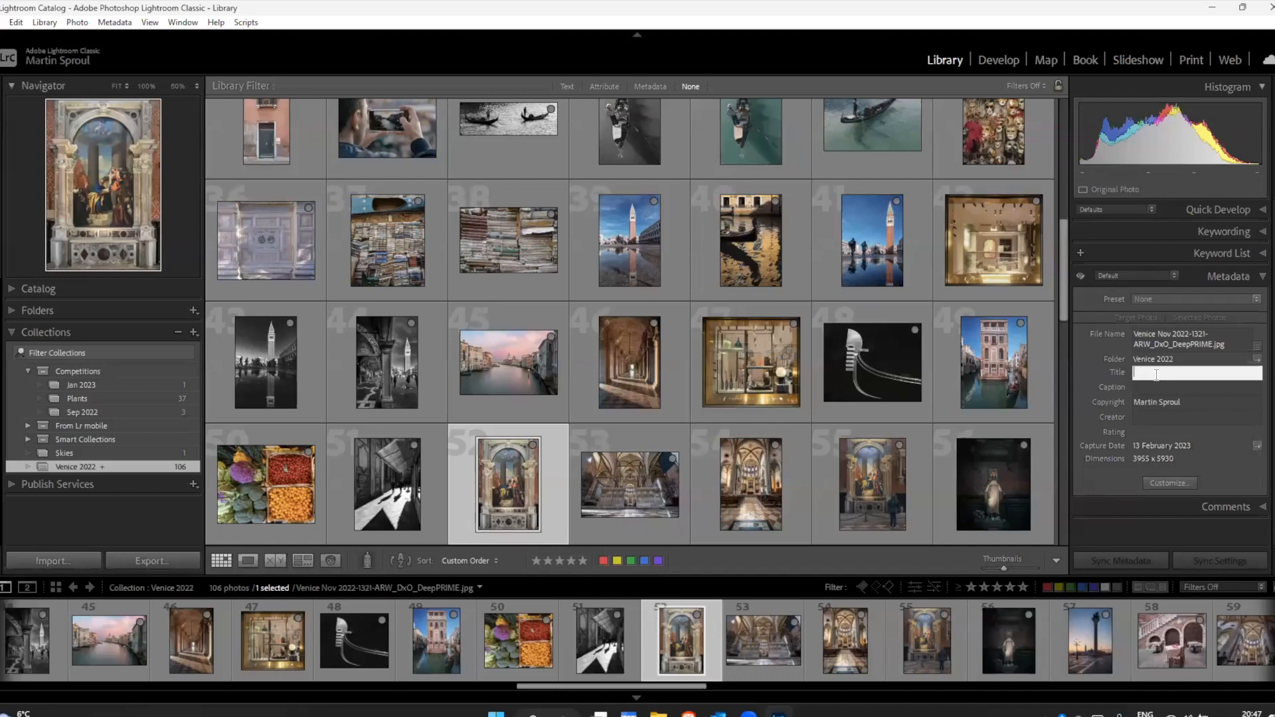
type("Frari Church Painting")
Step: Enter "This is the Caption" as the painting photo's metadata caption
left_click(1152, 391)
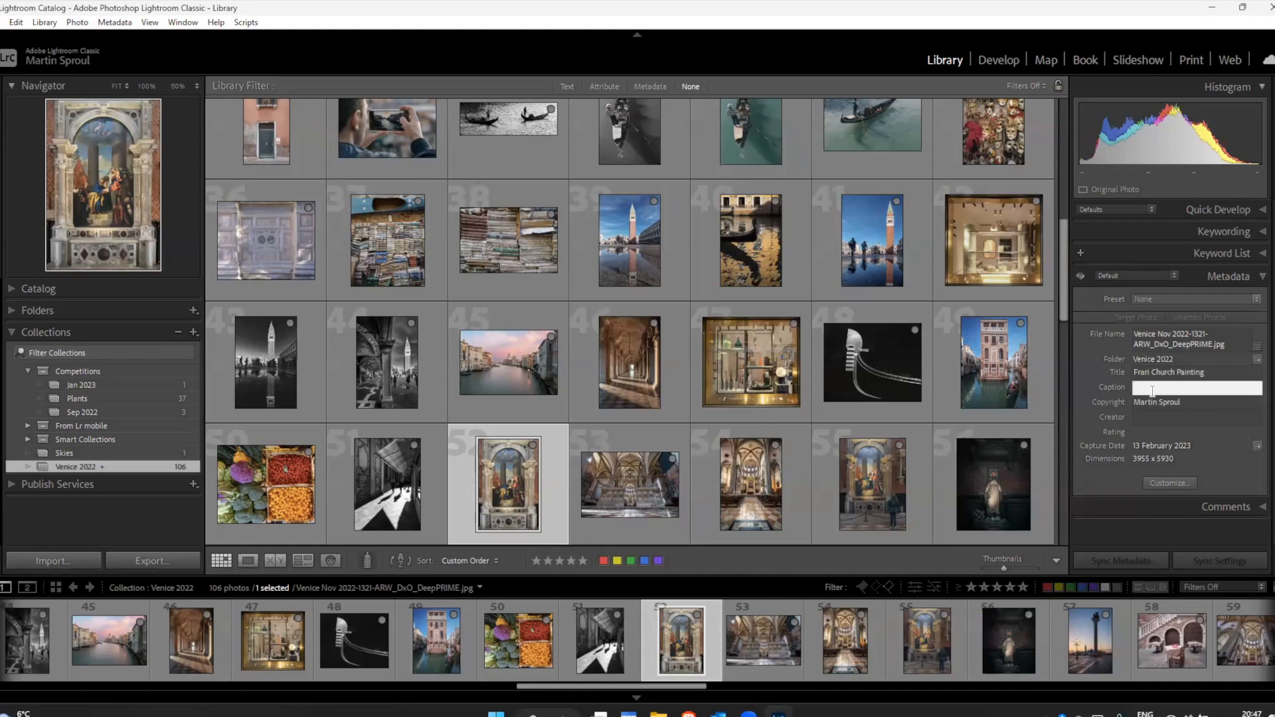
type("This is the Caption")
left_click(1193, 404)
left_click(1186, 419)
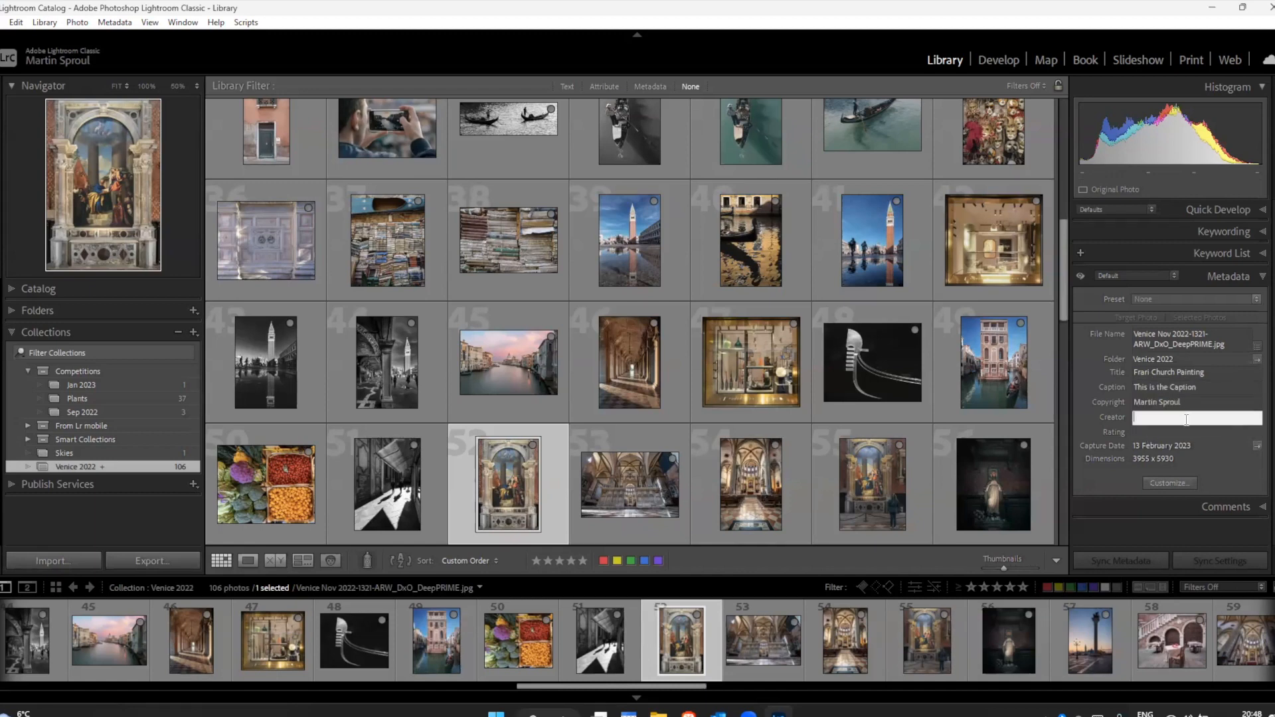
Step: Return to the Book module and set the painting's photo text source to Caption
left_click(1086, 59)
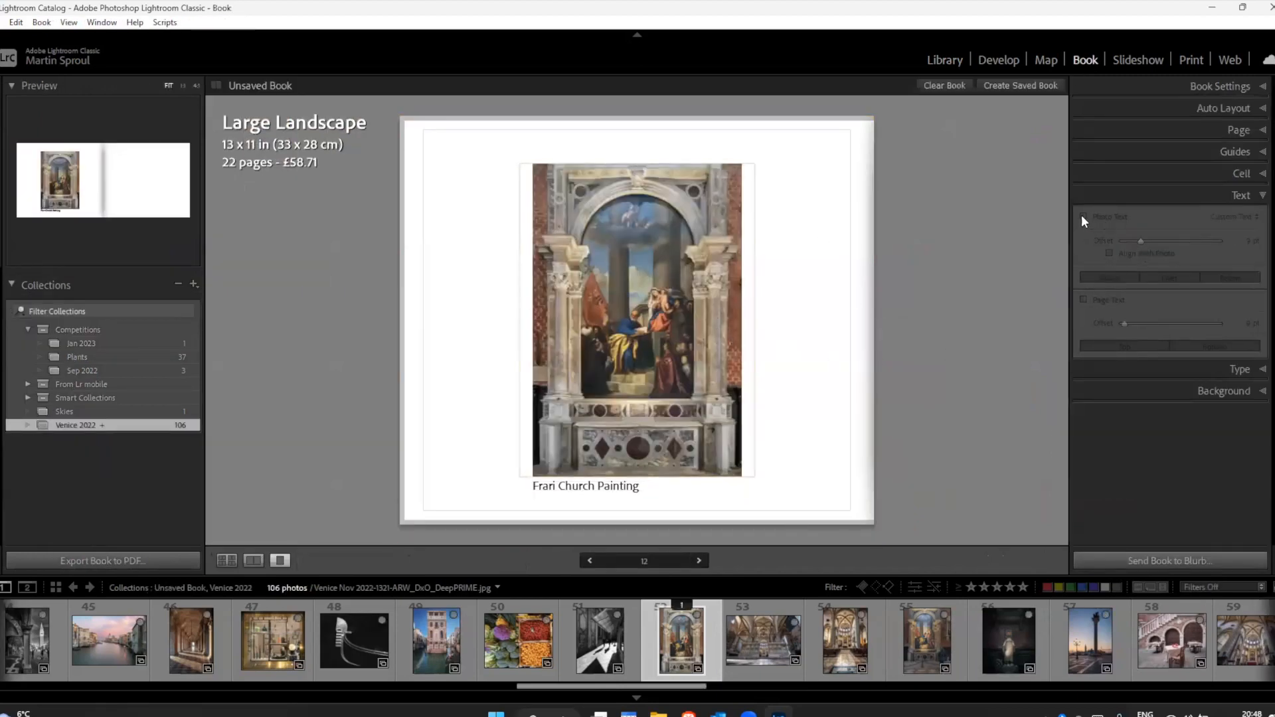
left_click(681, 487)
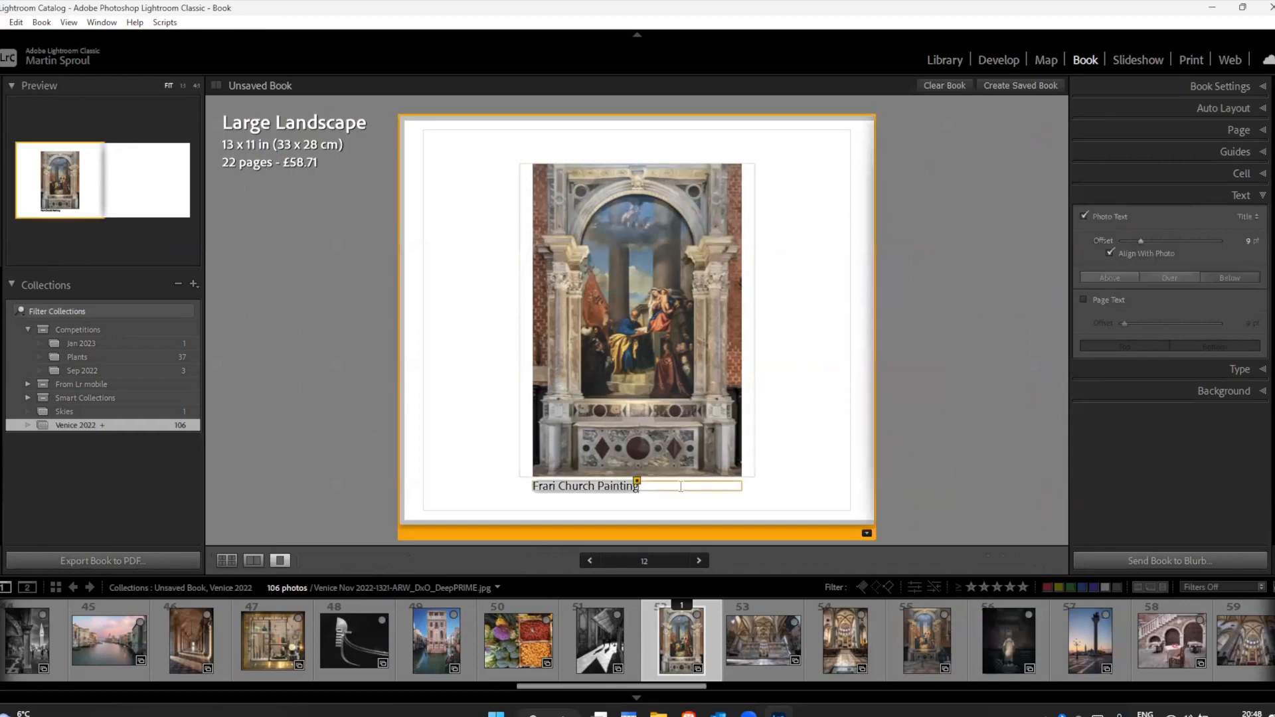
left_click(1245, 218)
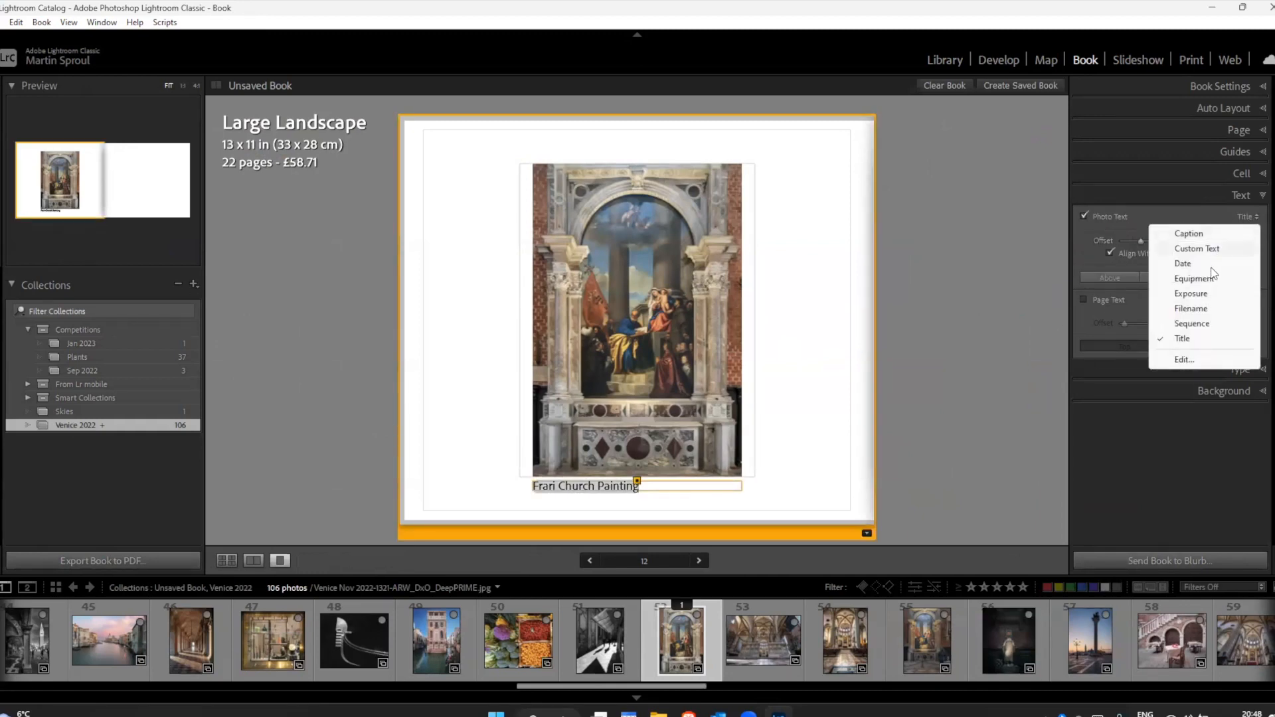
left_click(1187, 234)
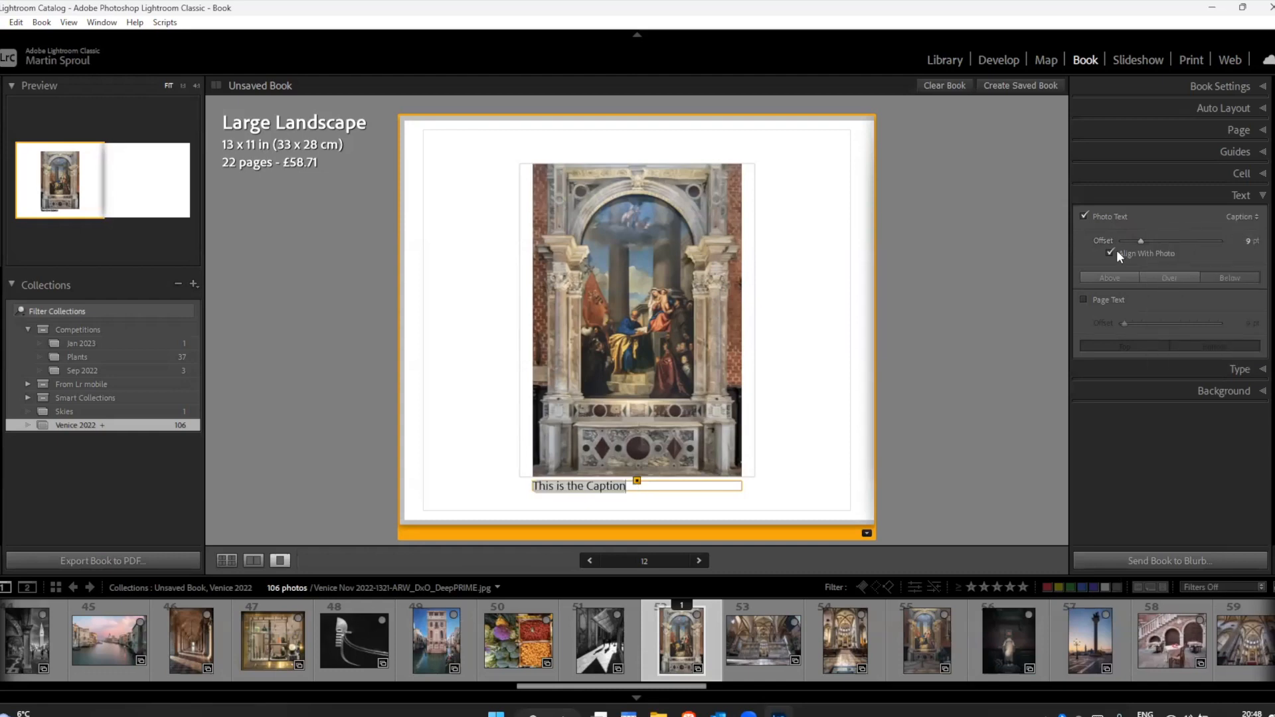
Step: Try Filename as the source of the painting's photo text, and switch it to Title
left_click(1239, 218)
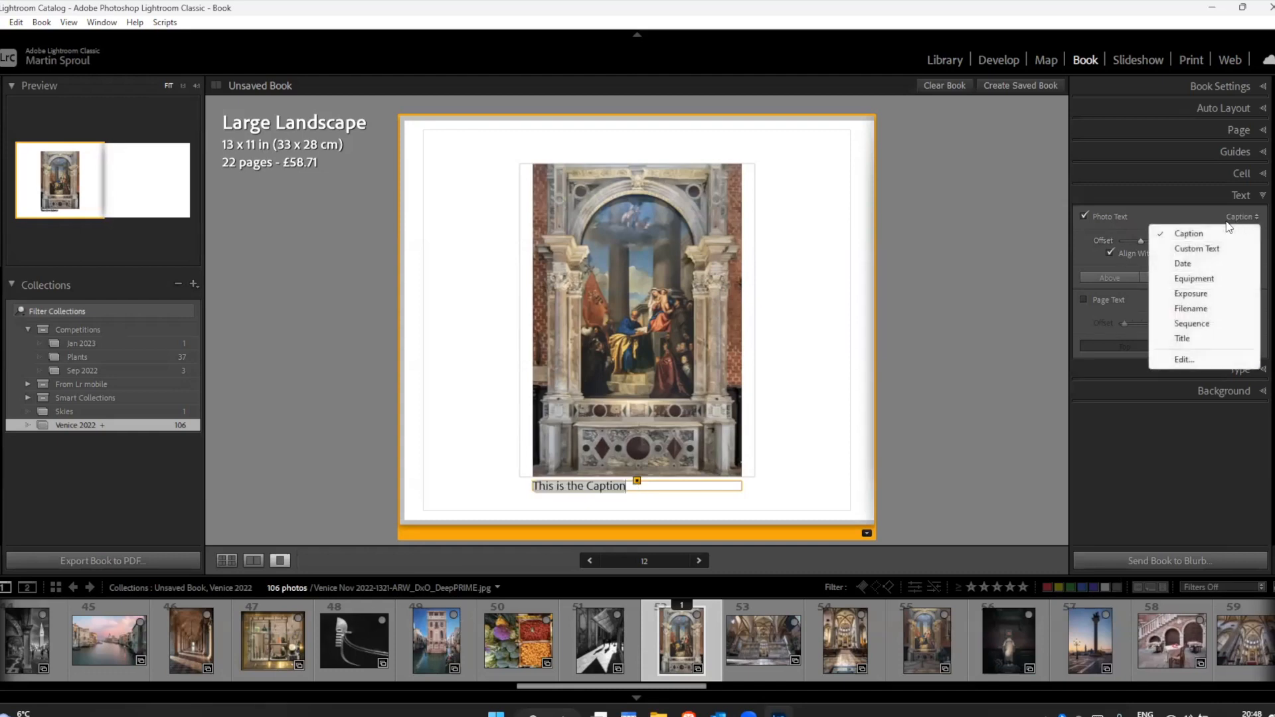
left_click(1183, 309)
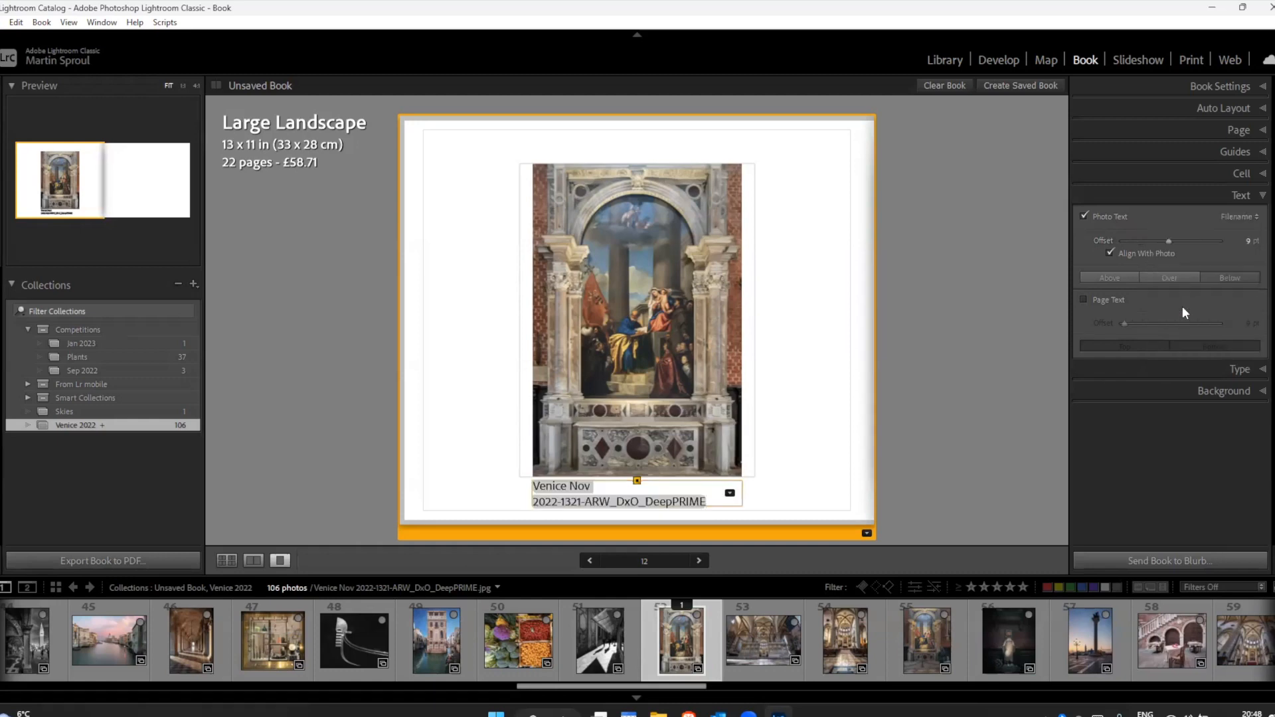
left_click(1239, 217)
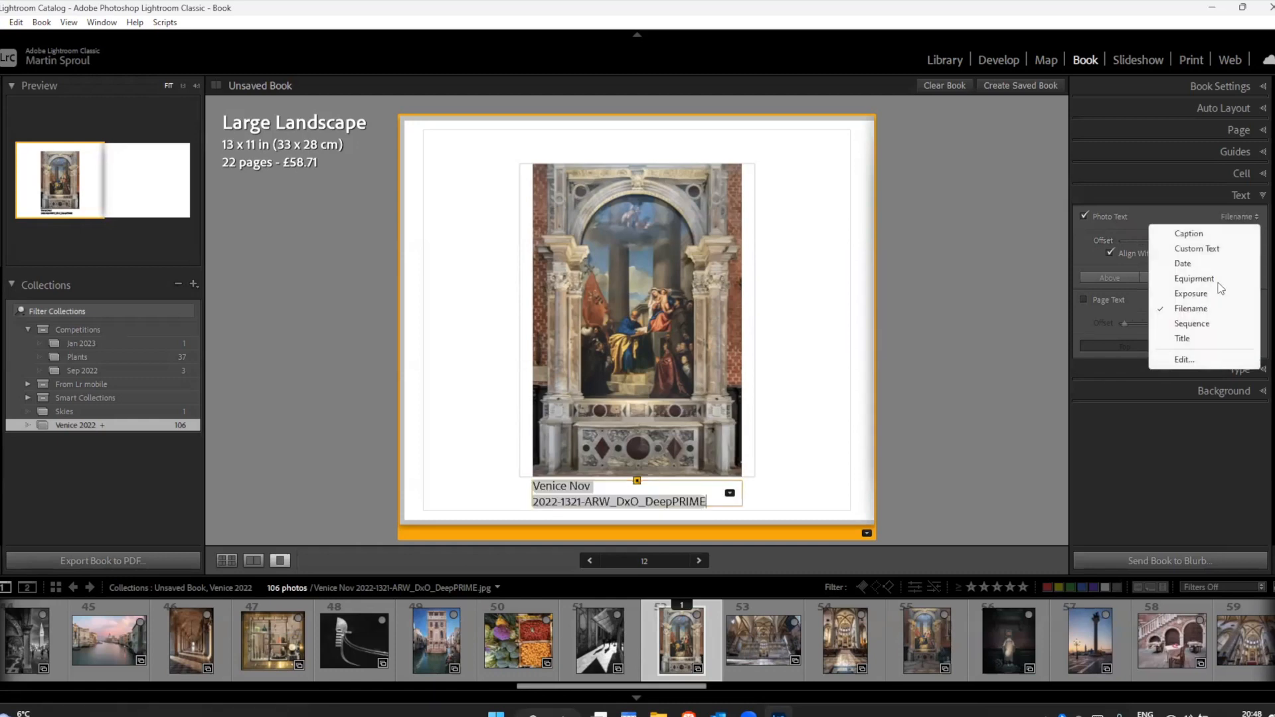
left_click(1183, 340)
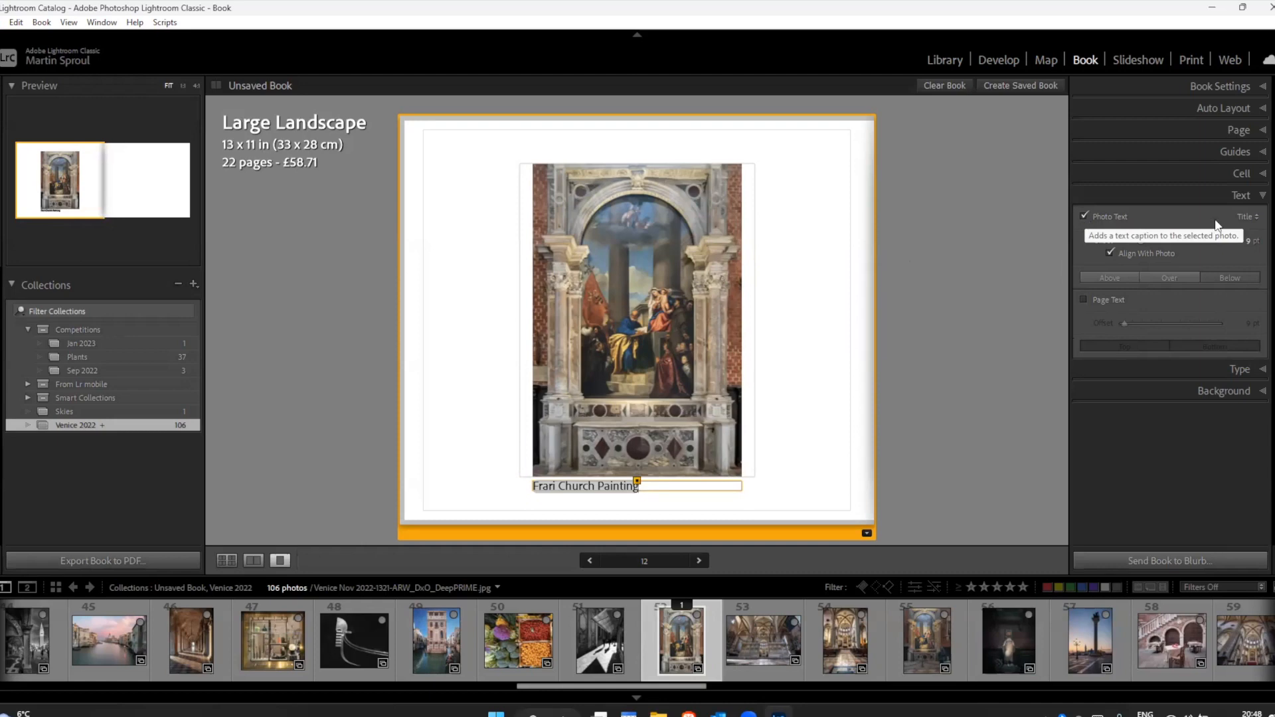
Step: Try Date as the source of the painting's photo text, and switch it back to Title
left_click(1244, 218)
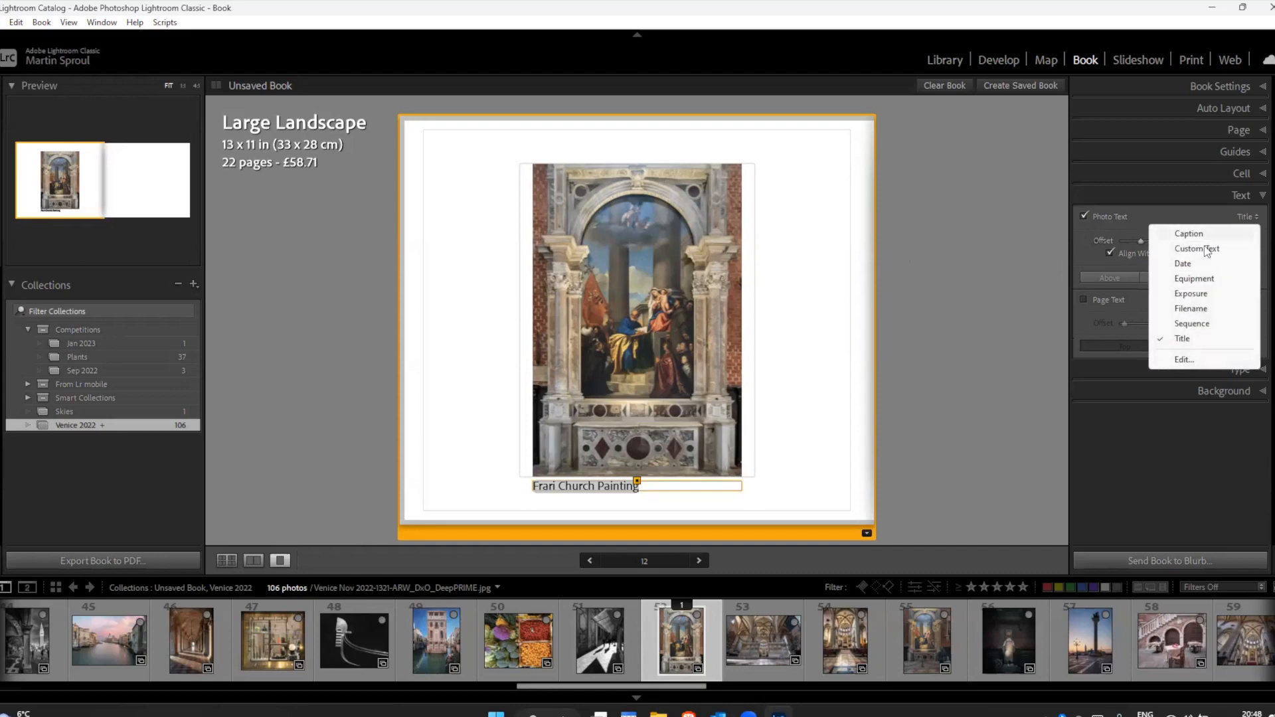
left_click(1186, 265)
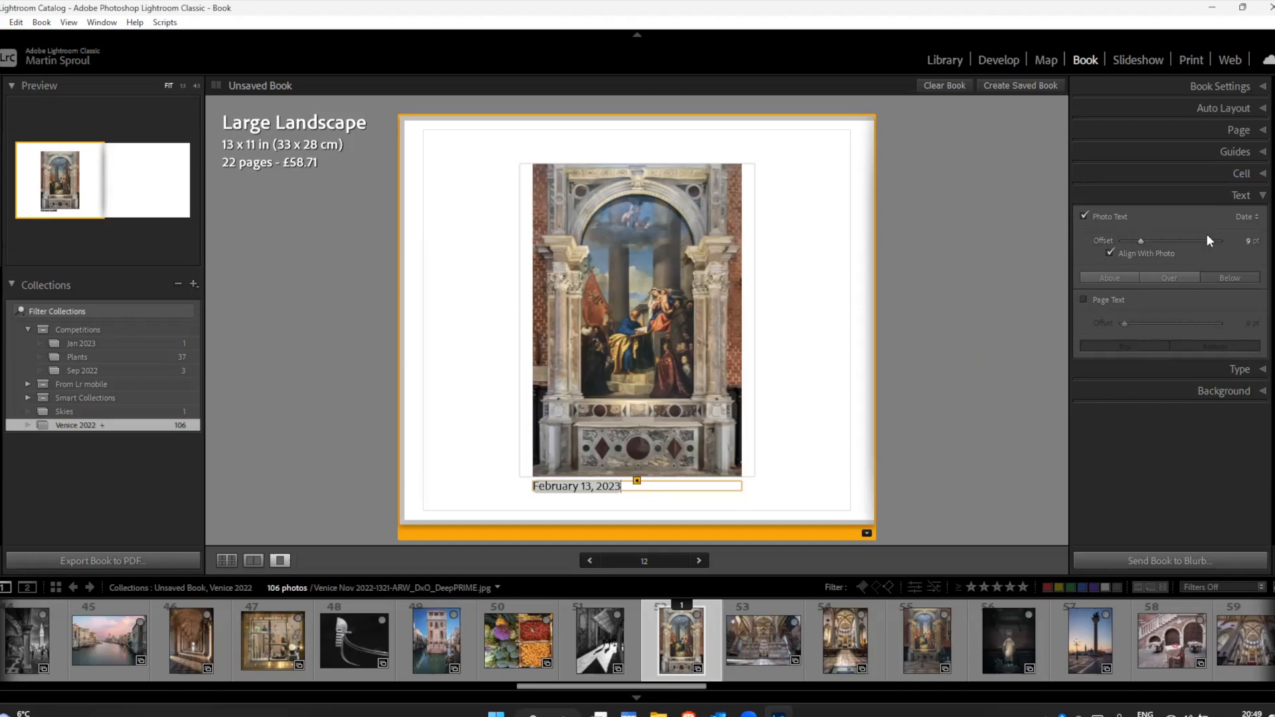
left_click(1245, 217)
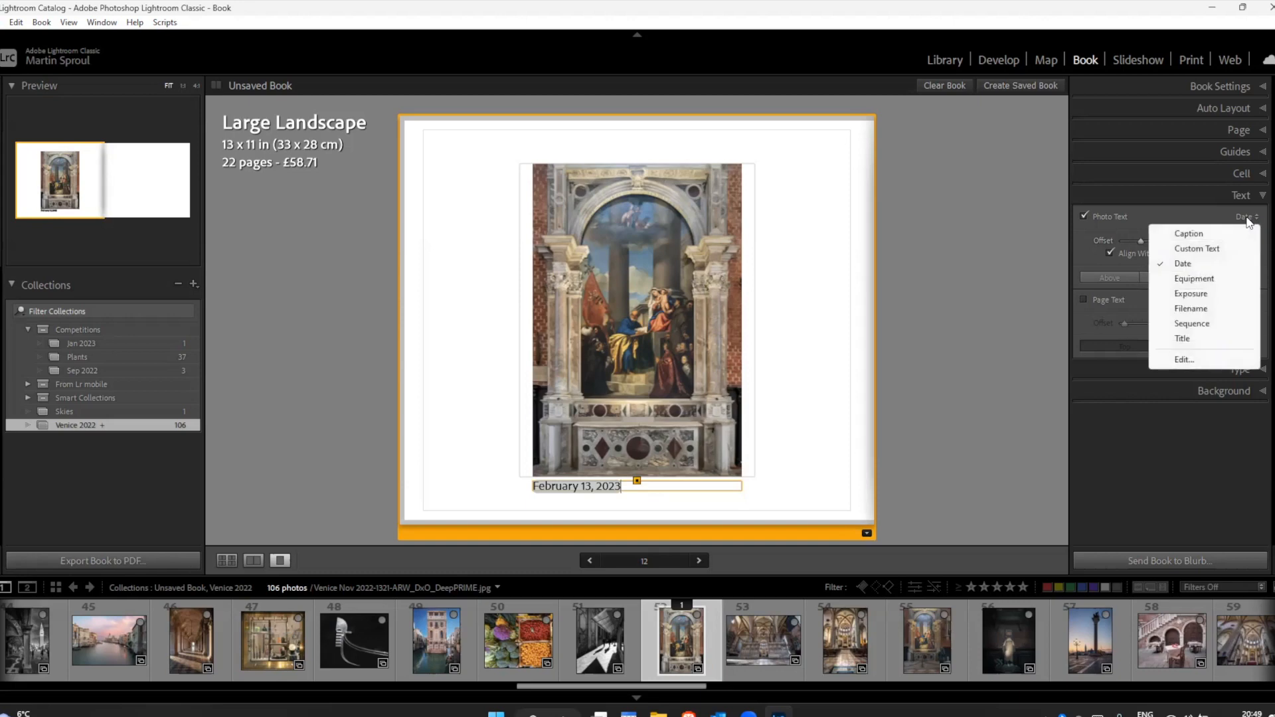
left_click(665, 487)
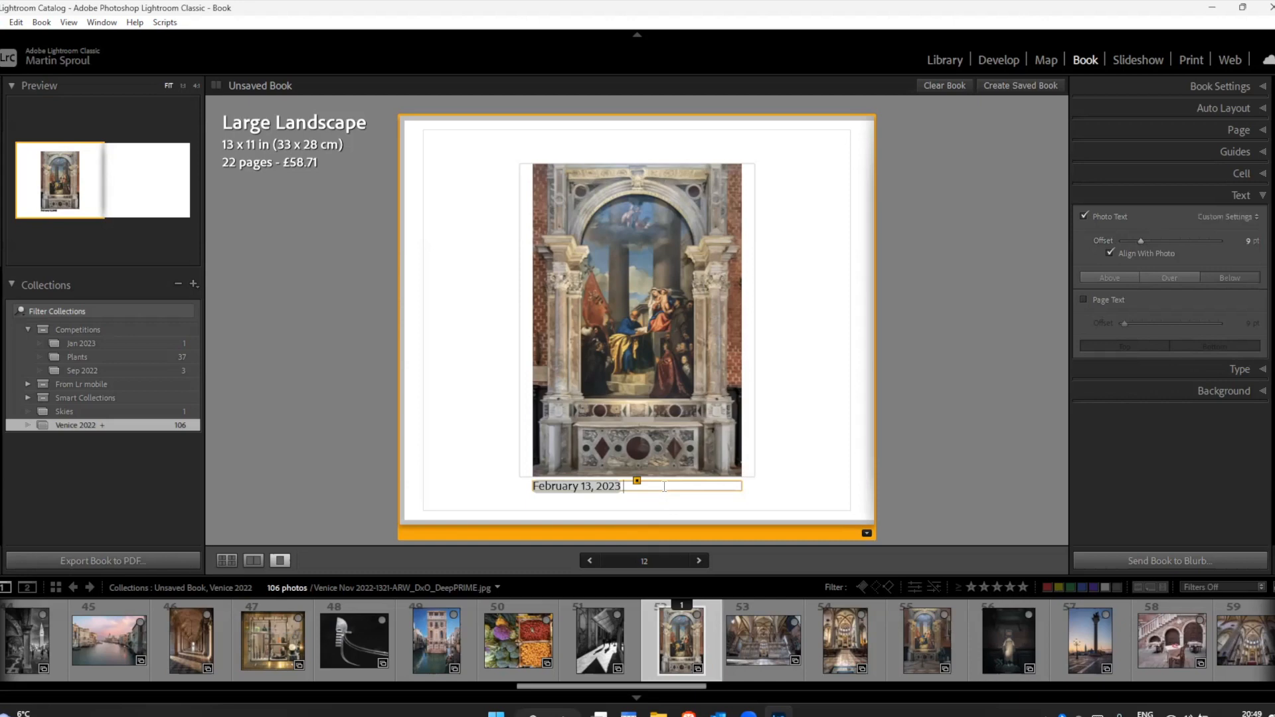
left_click(1223, 217)
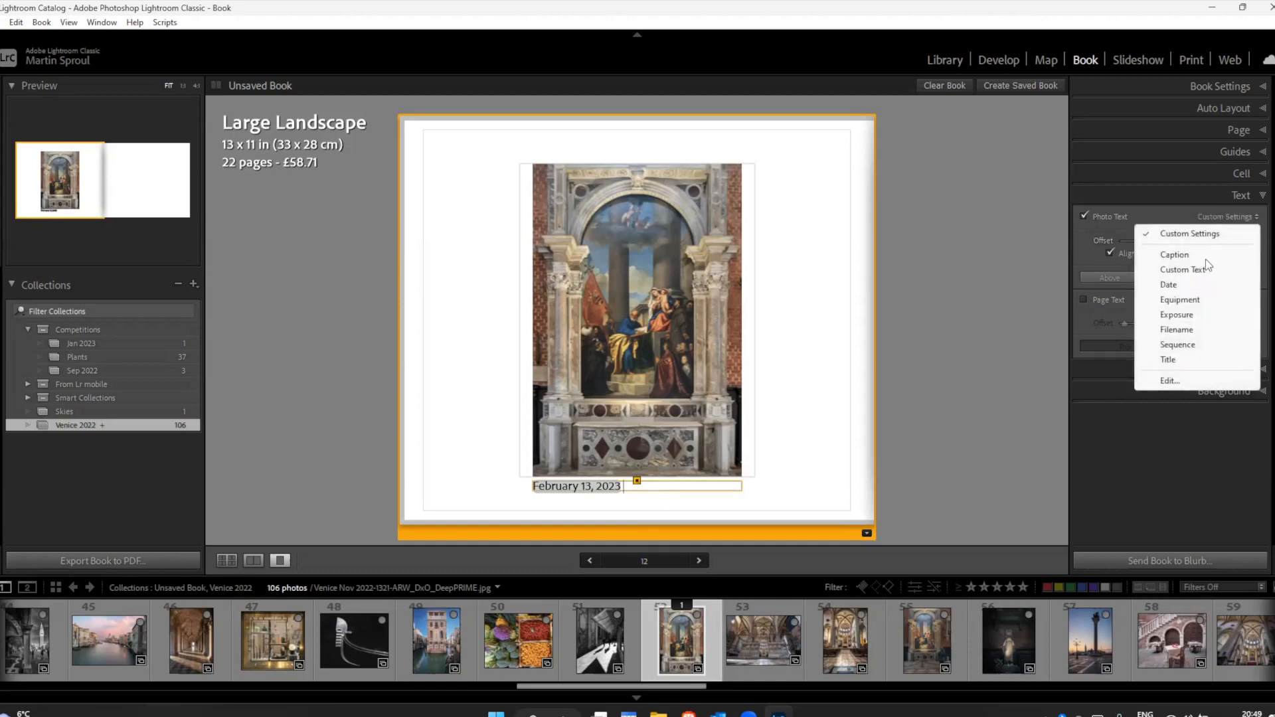
left_click(1173, 360)
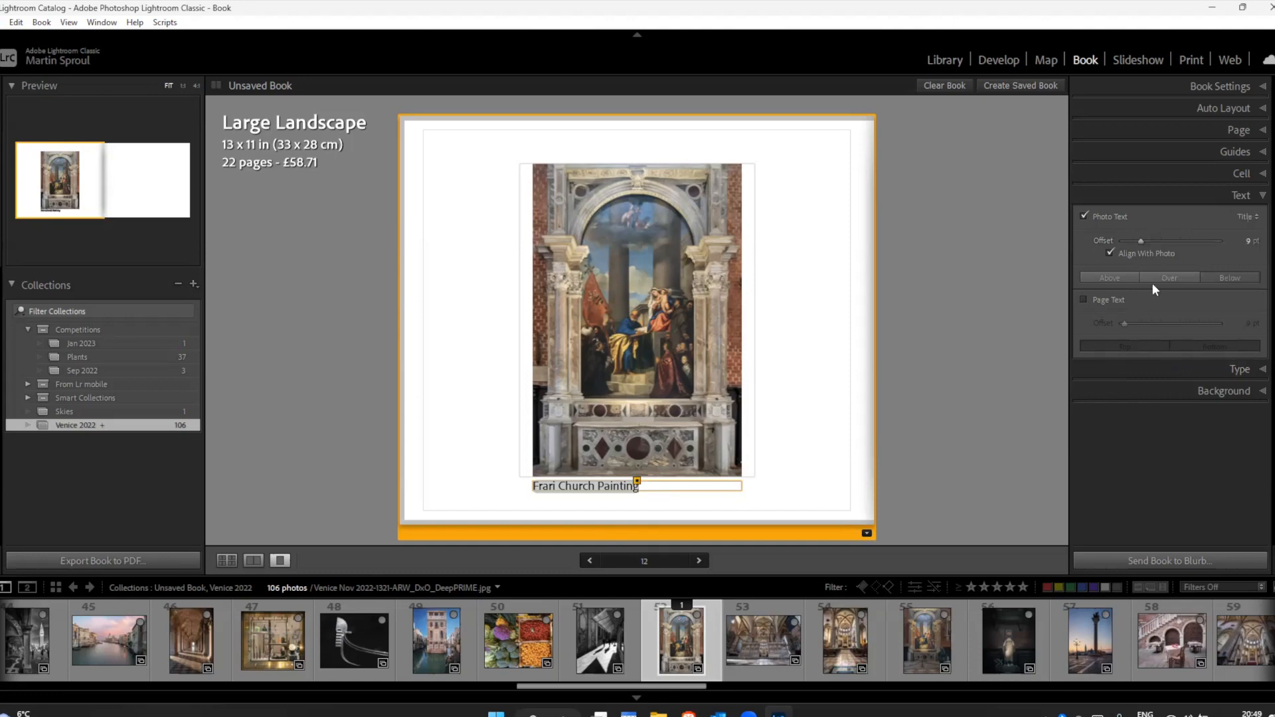
Step: Set the painting's photo text source to Date and open its template in the Text Template Editor
left_click(1246, 217)
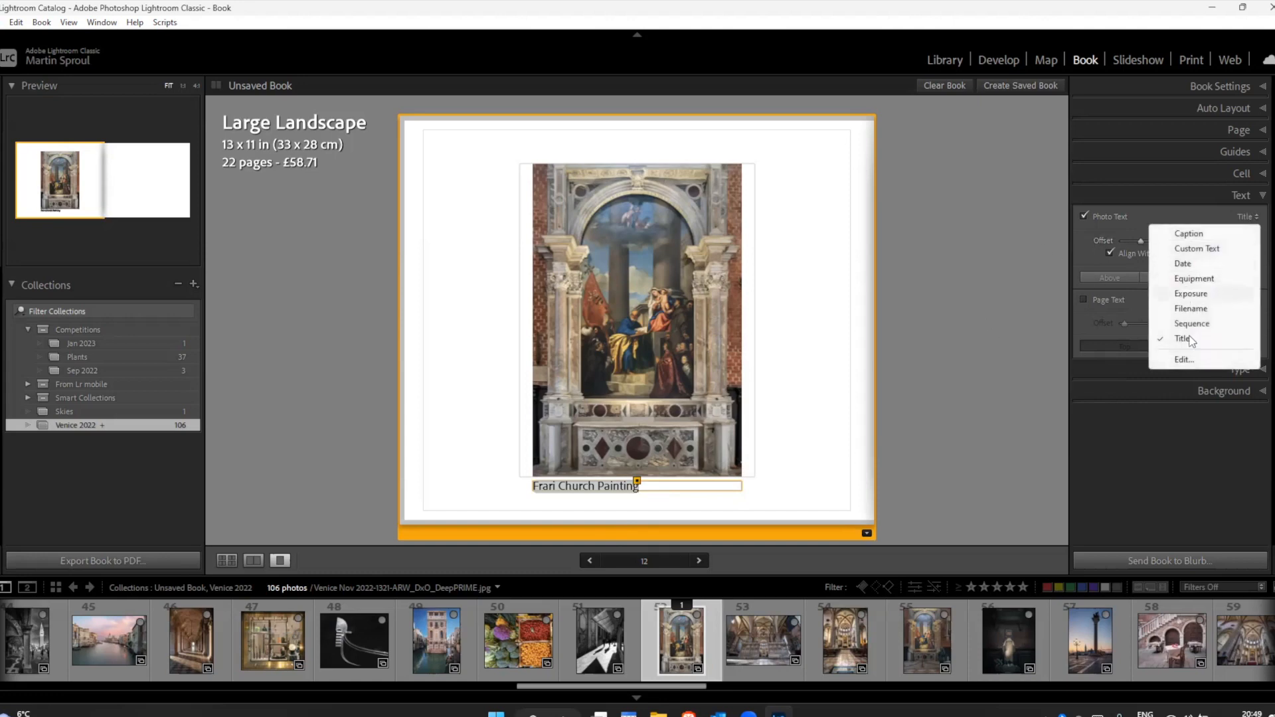
left_click(1187, 266)
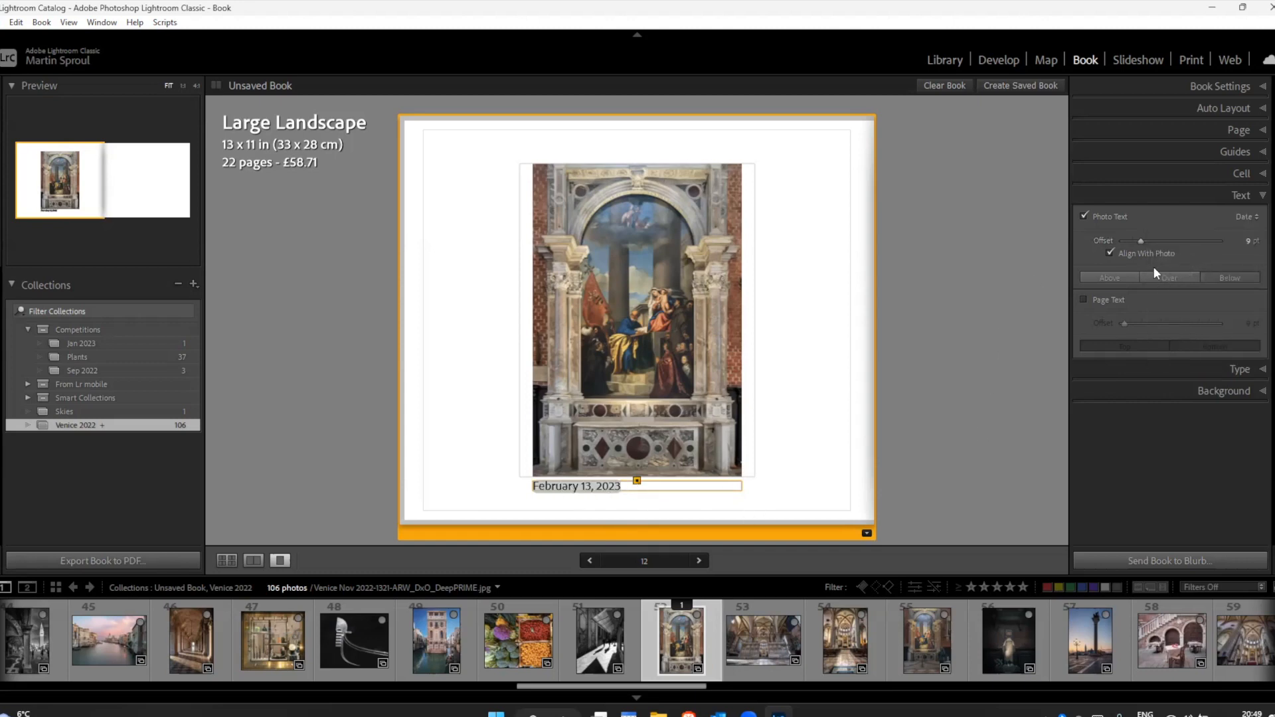
left_click(1247, 218)
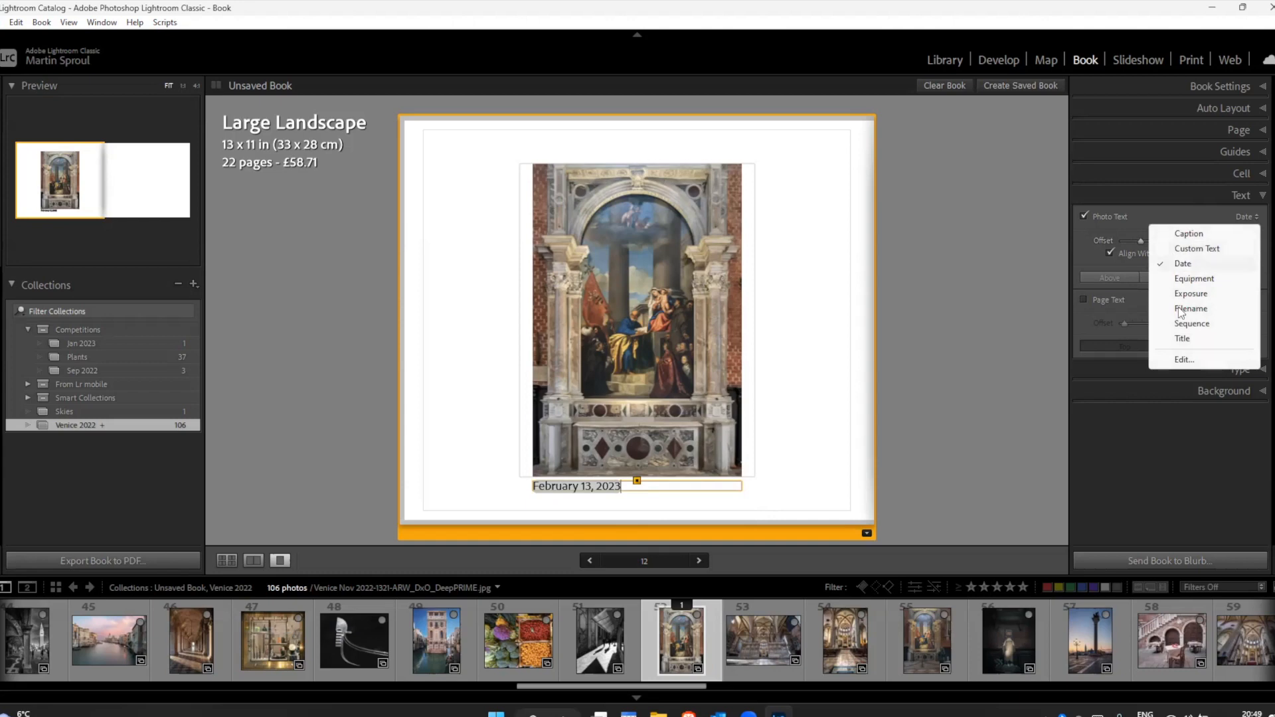
left_click(1170, 359)
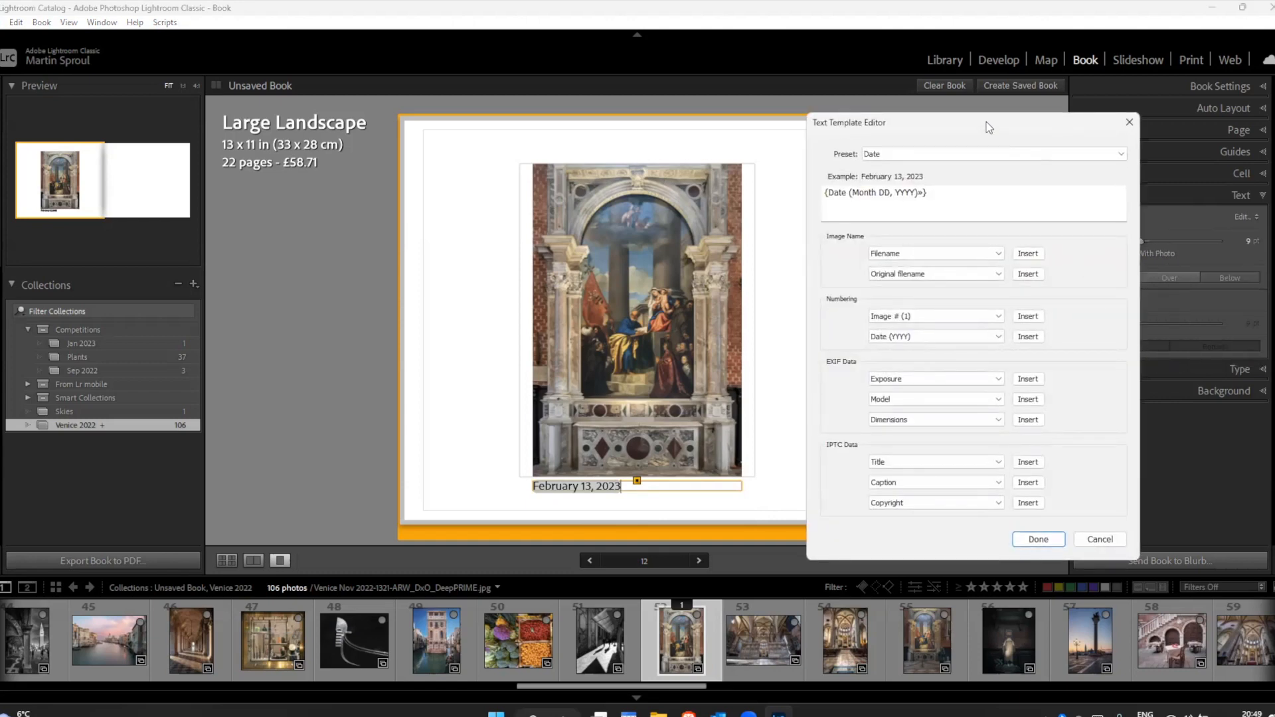
left_click_drag(988, 128, 1049, 89)
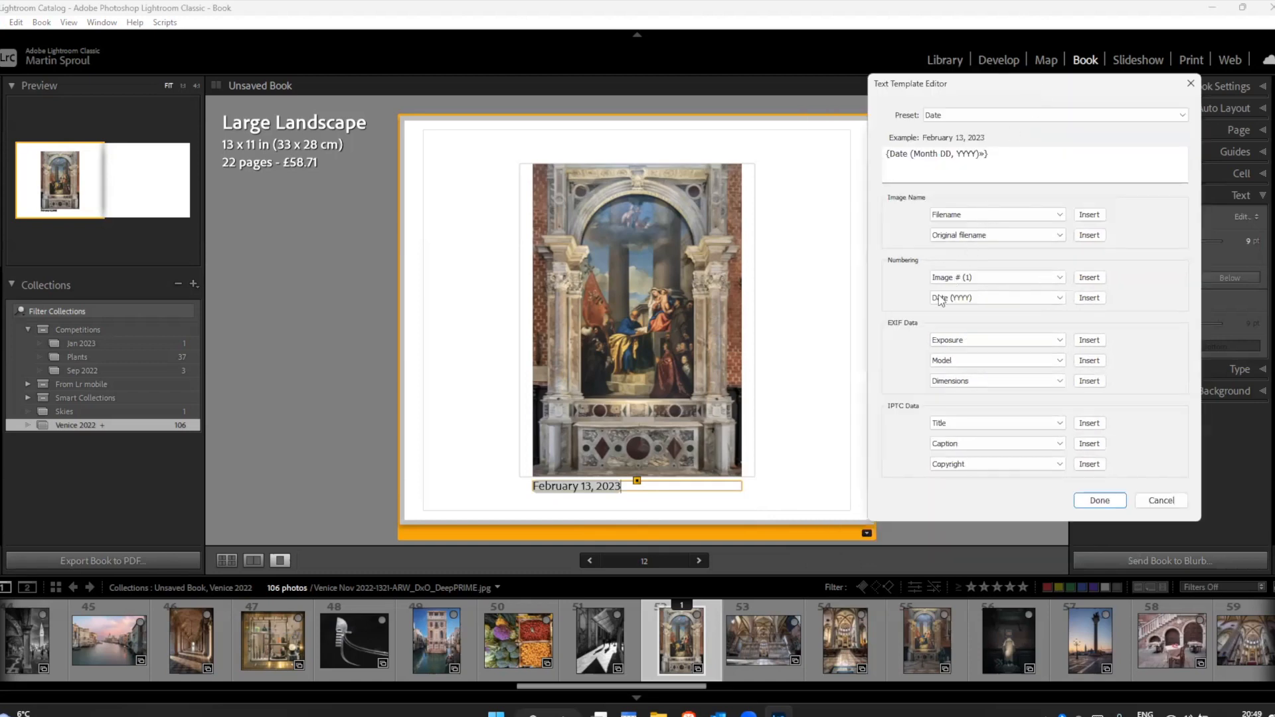
Step: Replace the text template's contents with a single Date (DD) token
left_click(1059, 297)
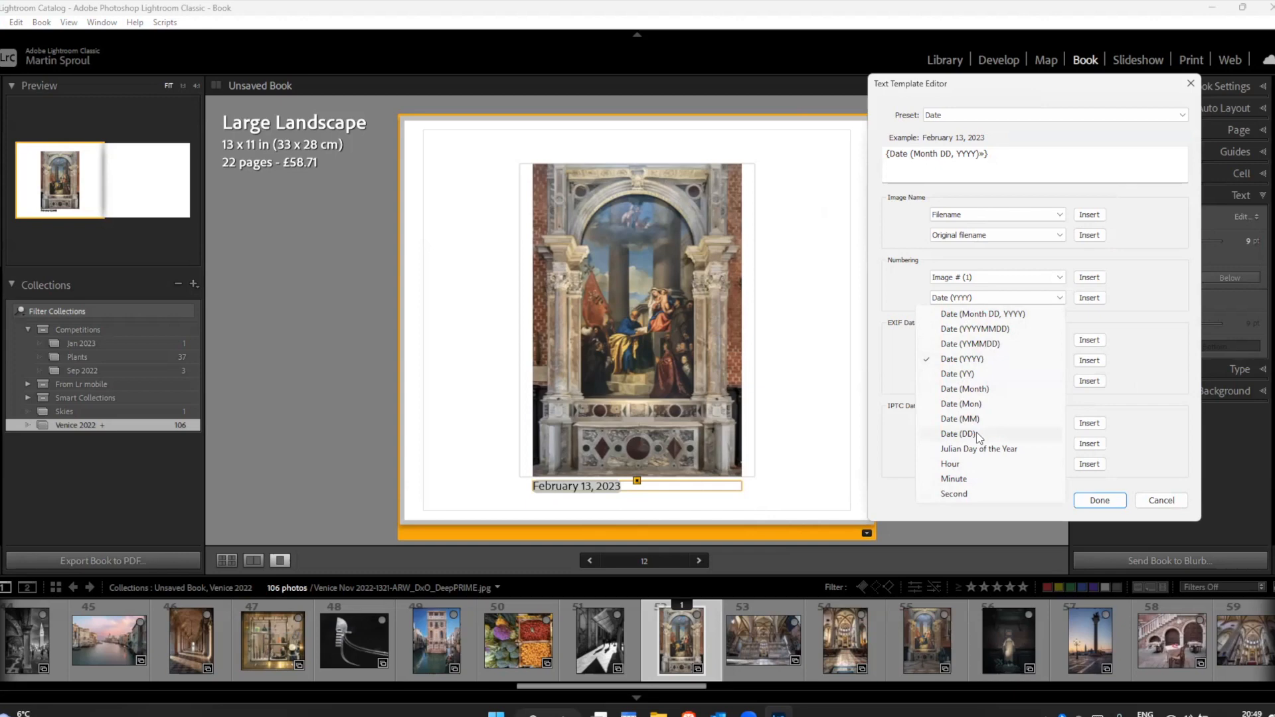
left_click(953, 436)
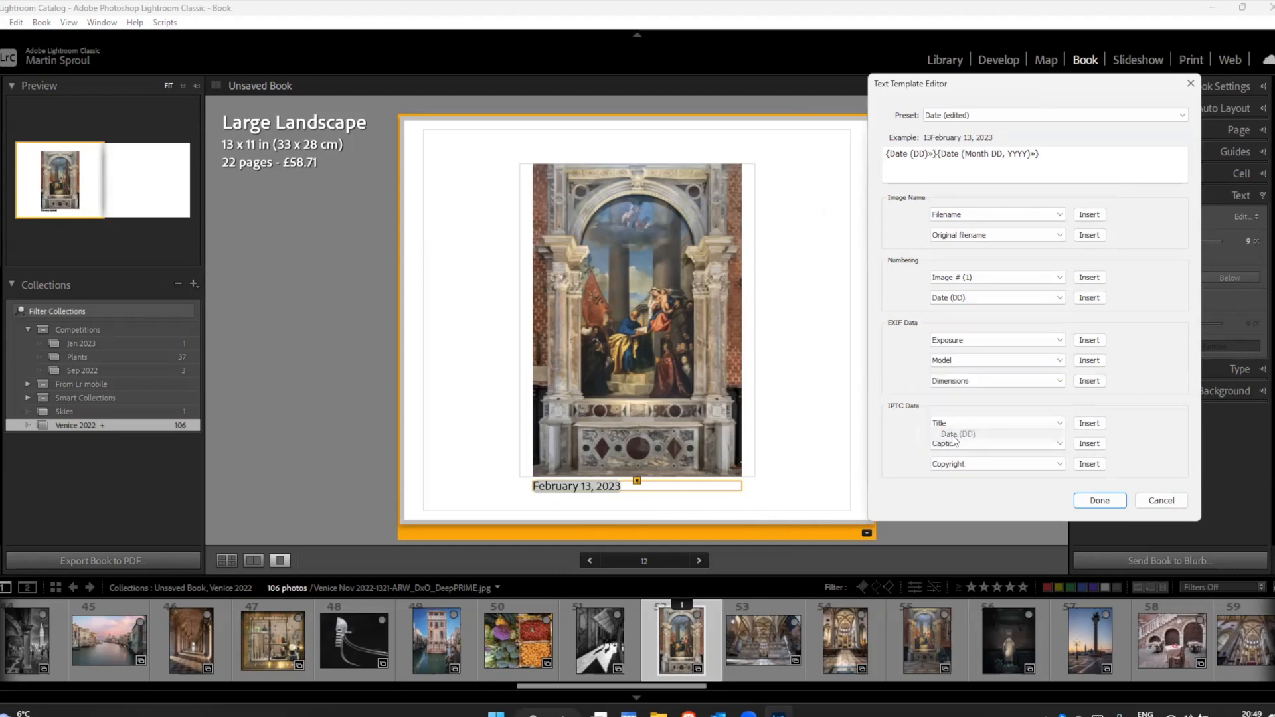
left_click_drag(1105, 169, 866, 158)
key("BackSpace")
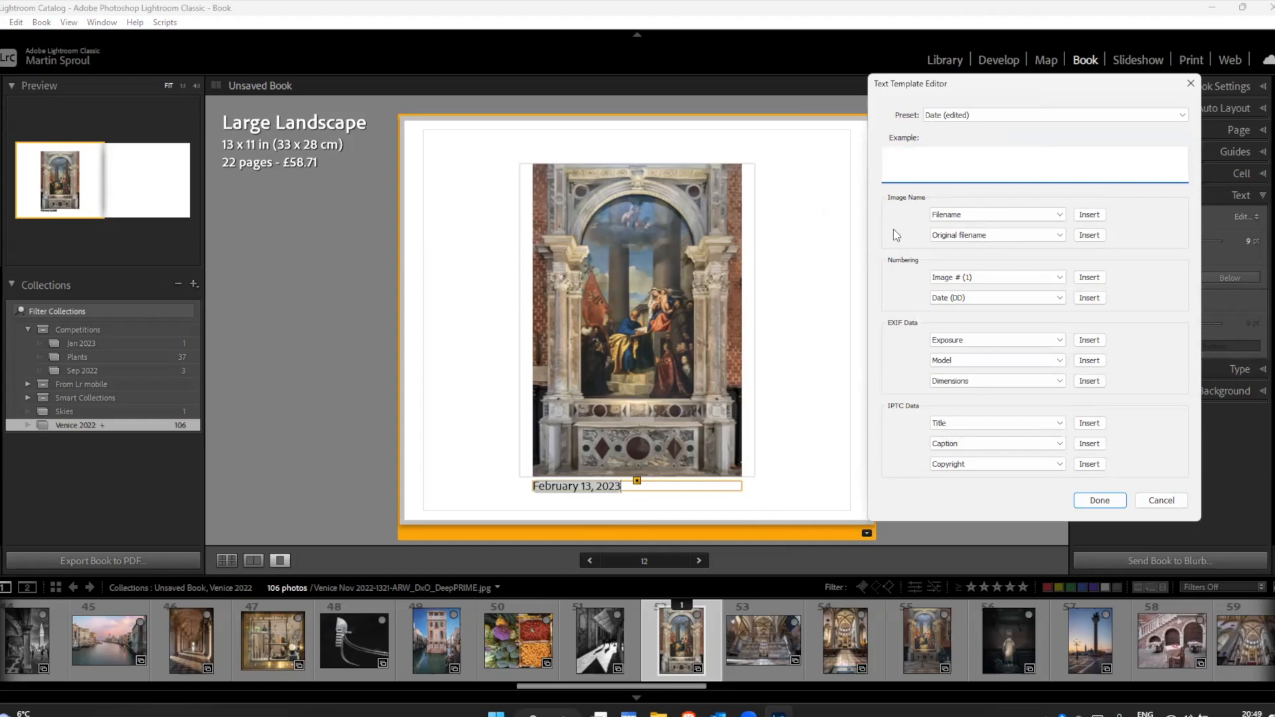
left_click(987, 298)
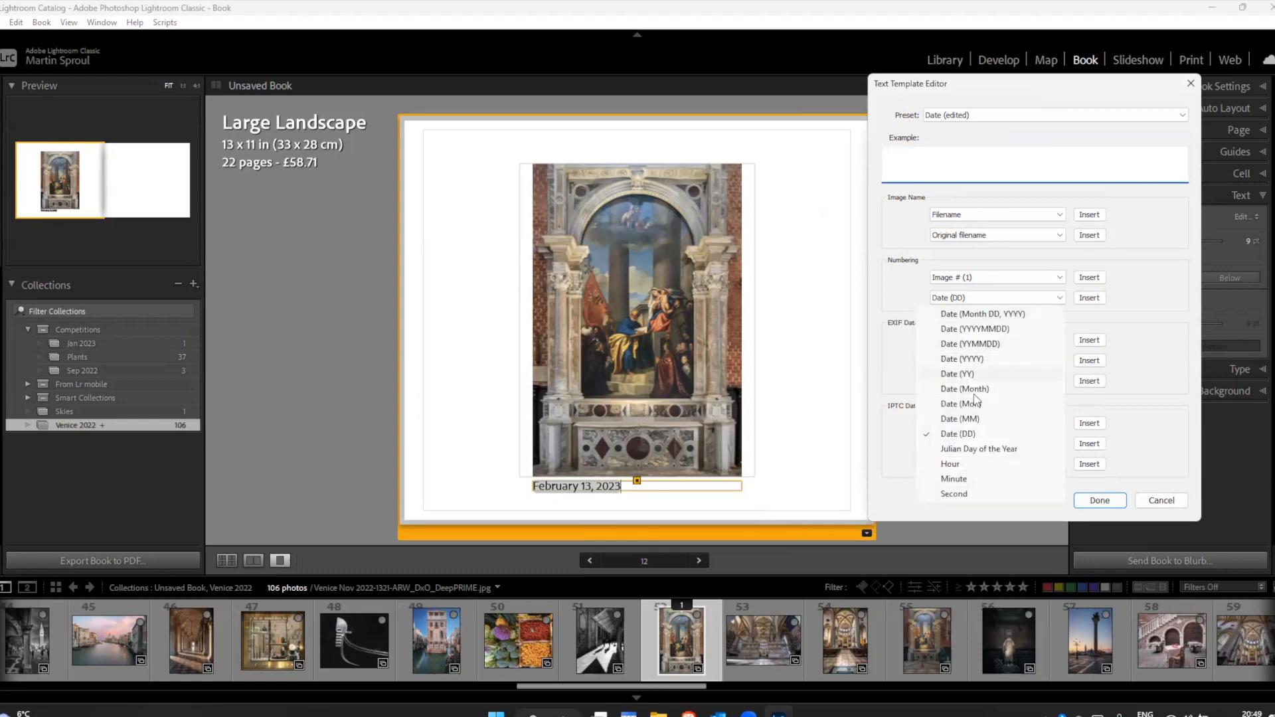
left_click(961, 439)
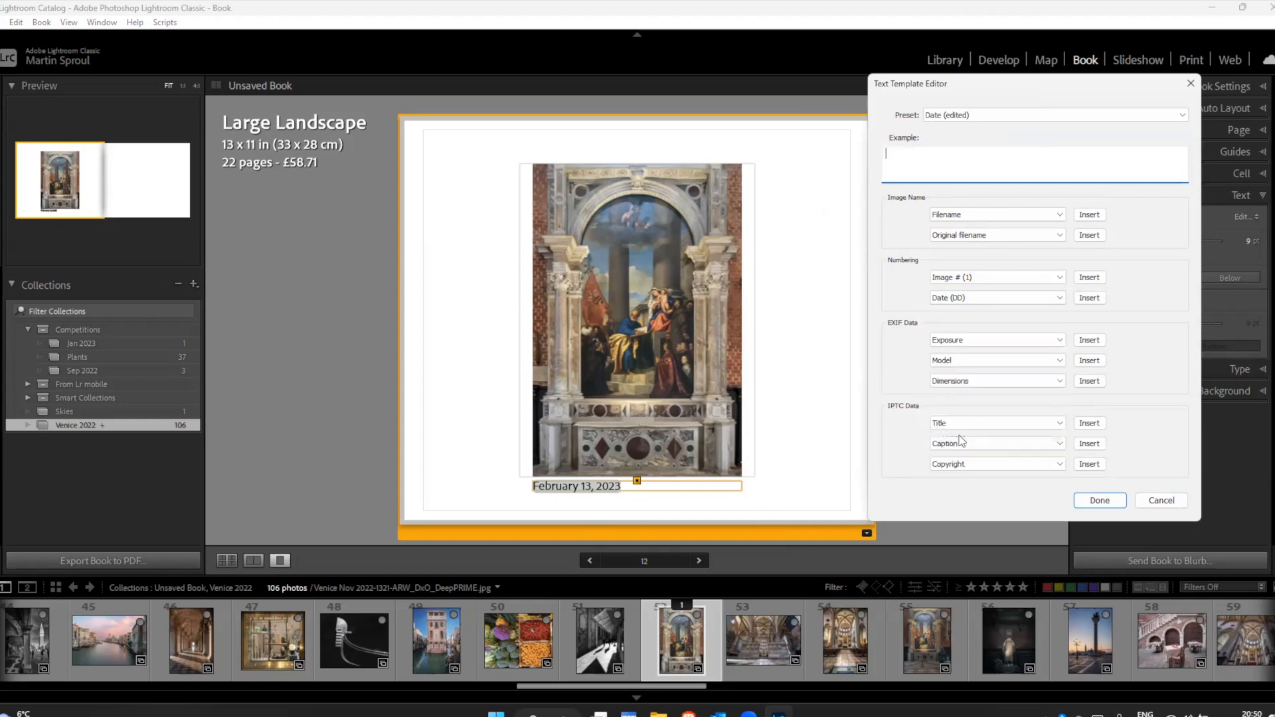
left_click(1092, 299)
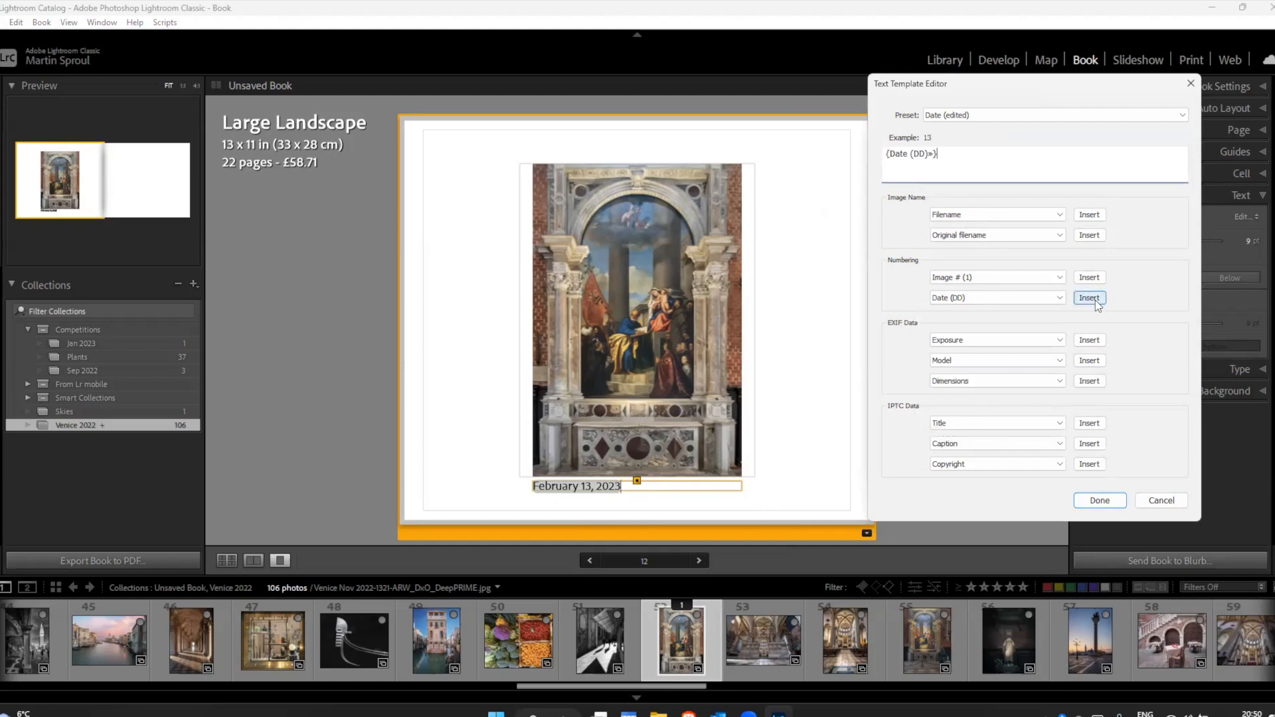
Step: Add Date (MM) and Date (YYYY) tokens after the day token, and apply the template to the photo text
left_click(1015, 300)
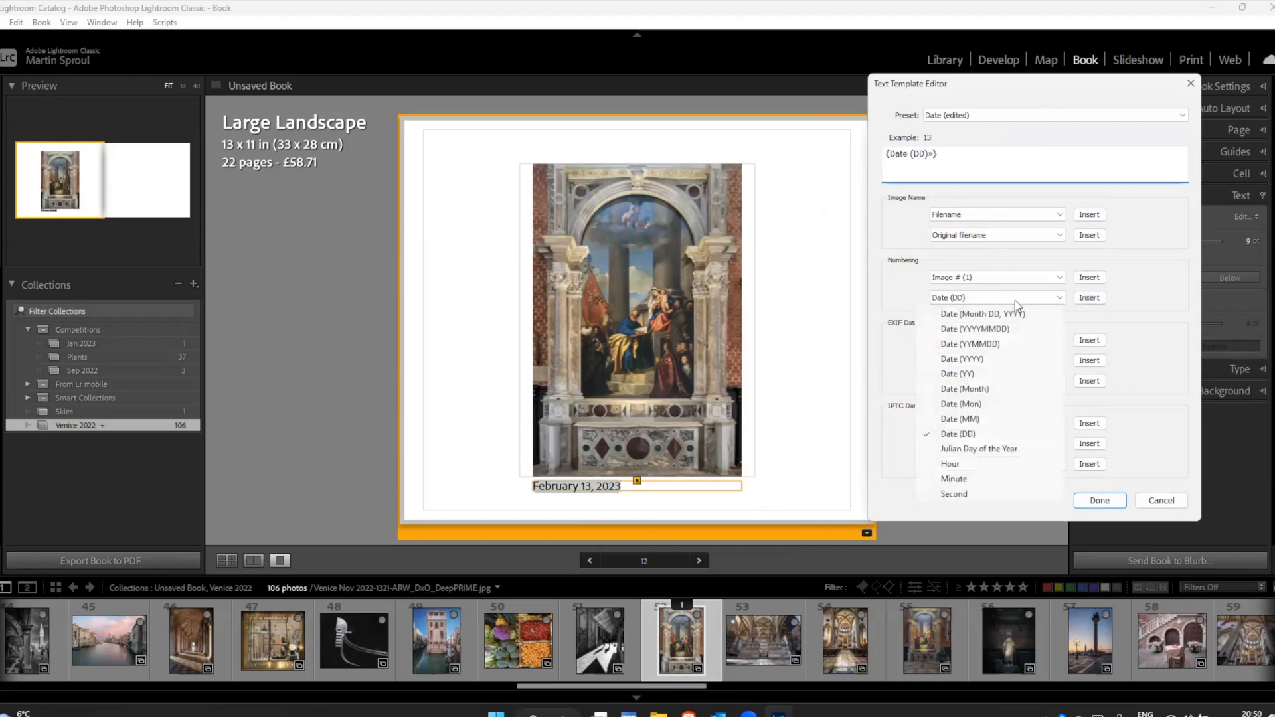
left_click(972, 421)
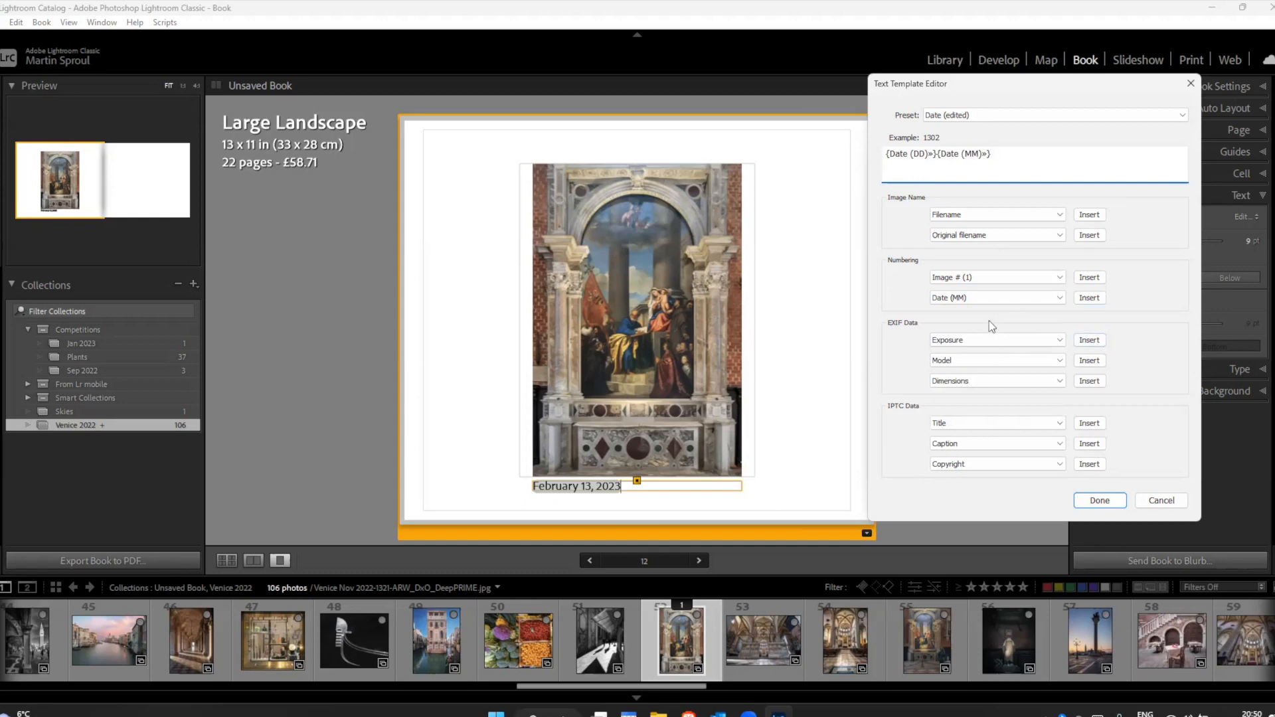
left_click(987, 298)
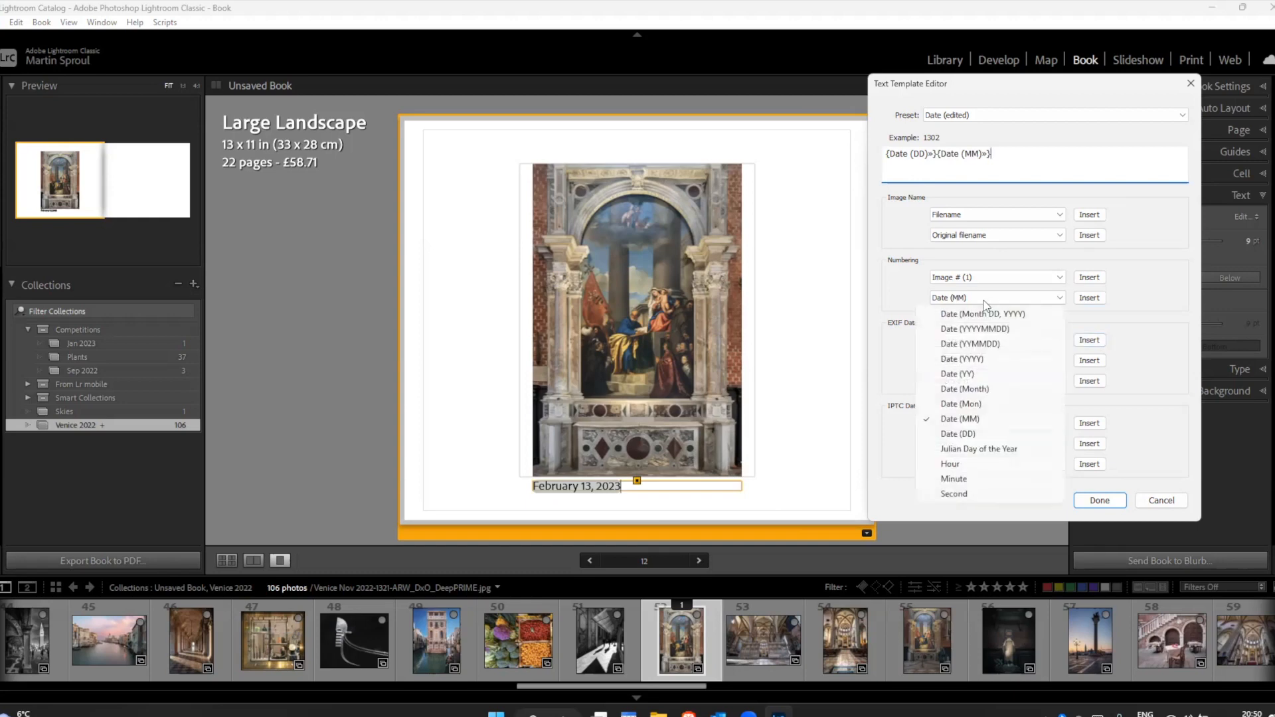
left_click(974, 359)
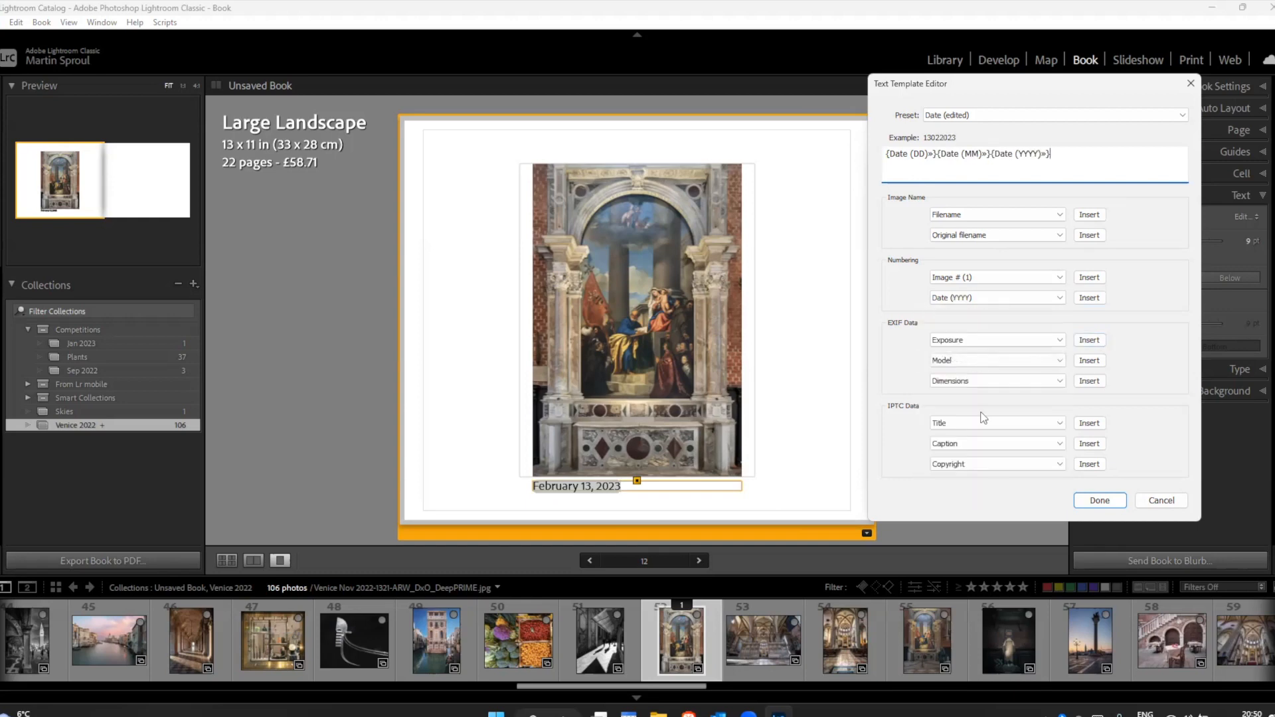
left_click(1099, 501)
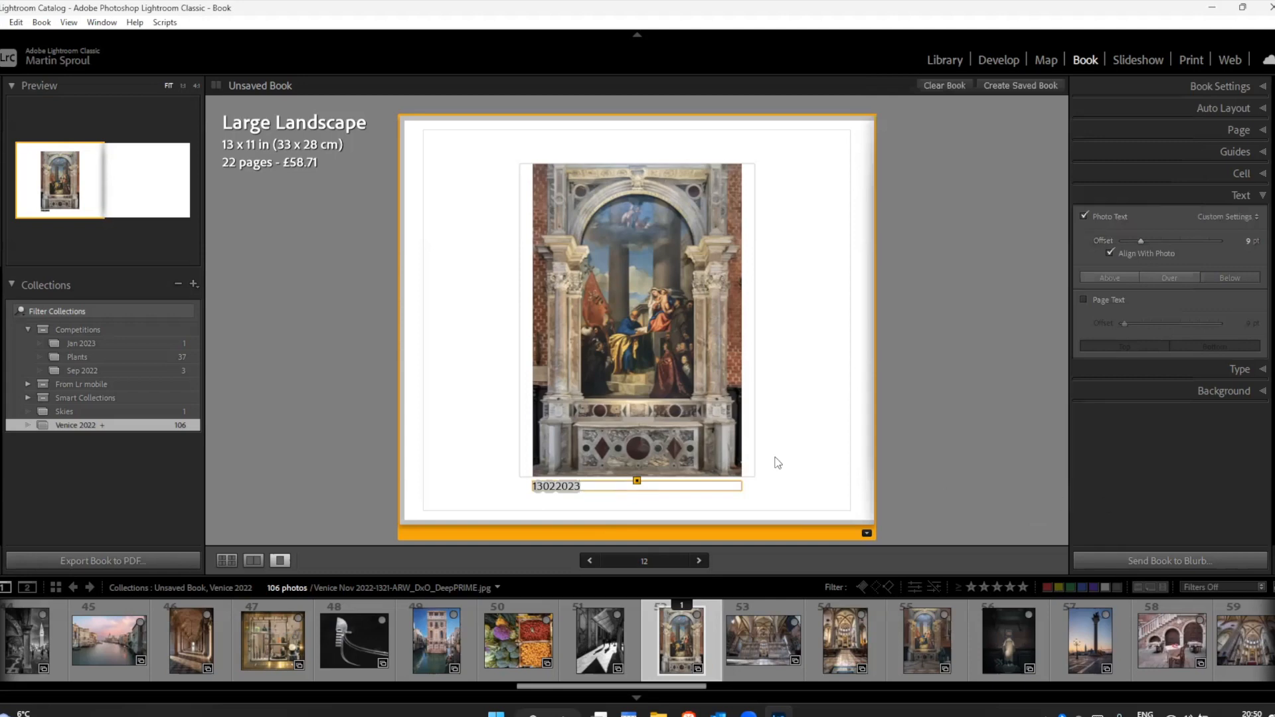
Step: Edit the photo text template to put a slash between the day, month and year tokens, apply it, and deselect the text
left_click(1239, 216)
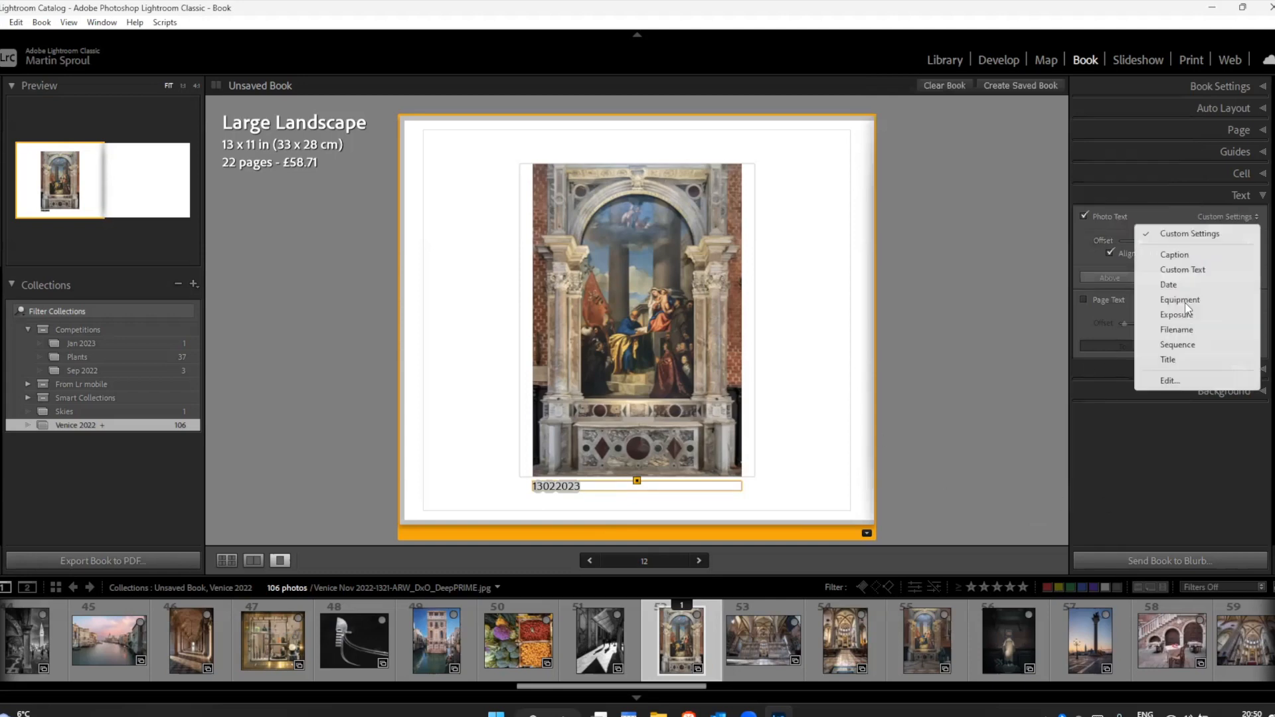
left_click(1172, 381)
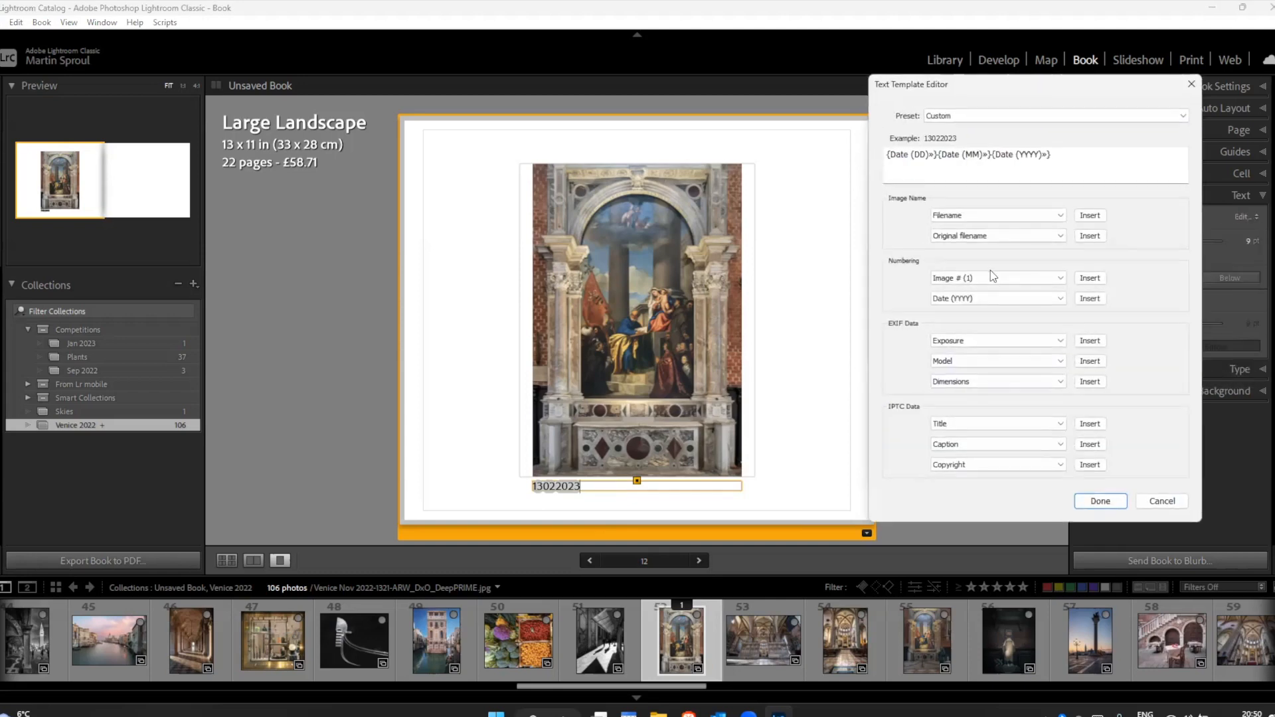
left_click(936, 154)
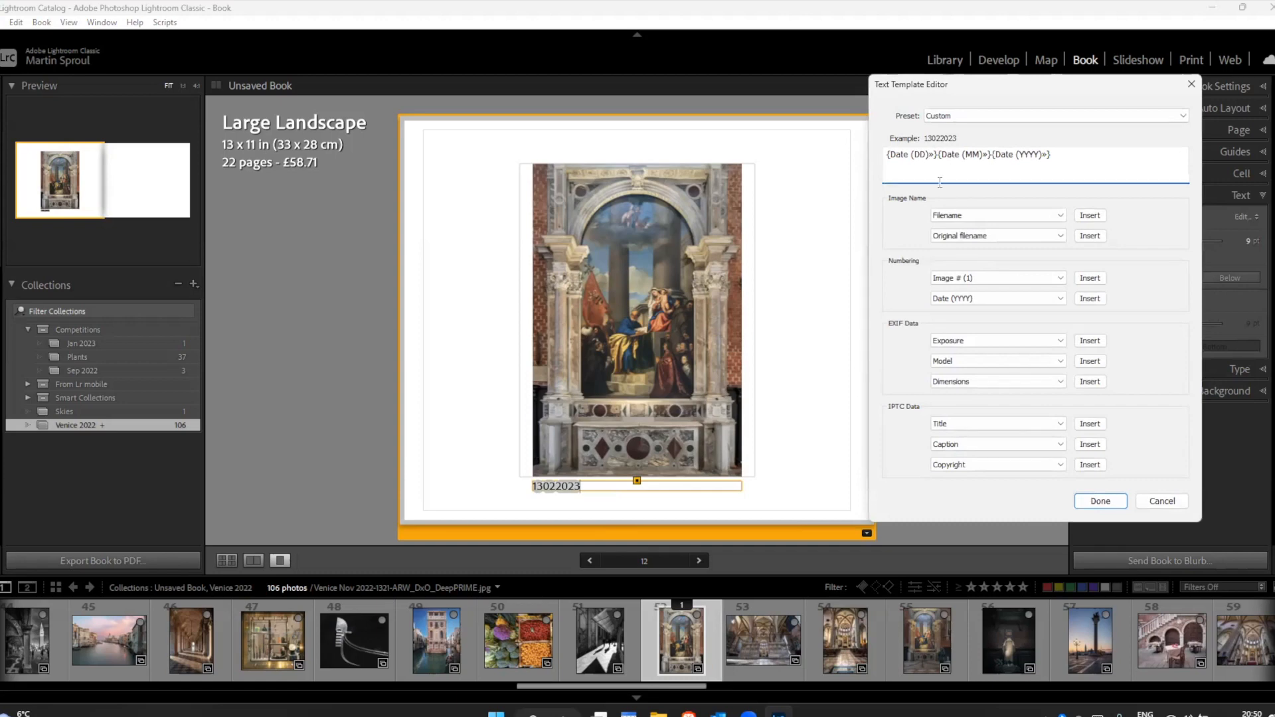
type("/")
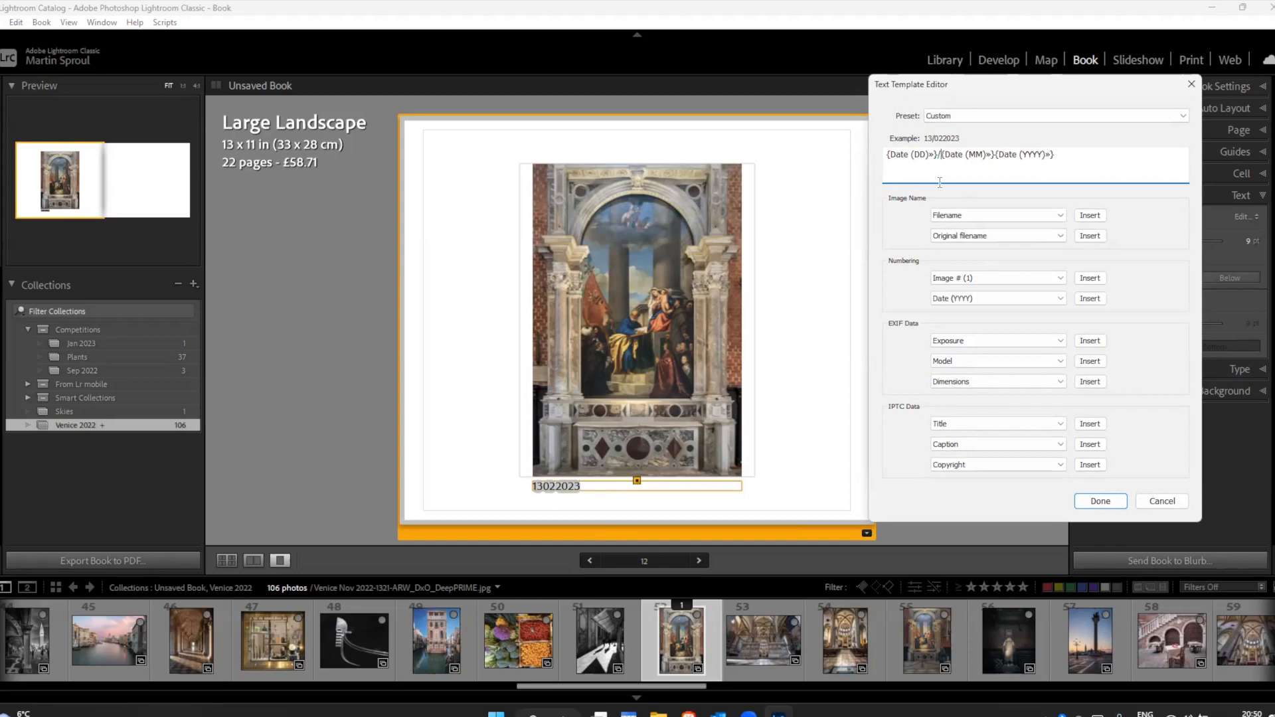
left_click(990, 169)
type("/")
left_click(1100, 501)
left_click(949, 439)
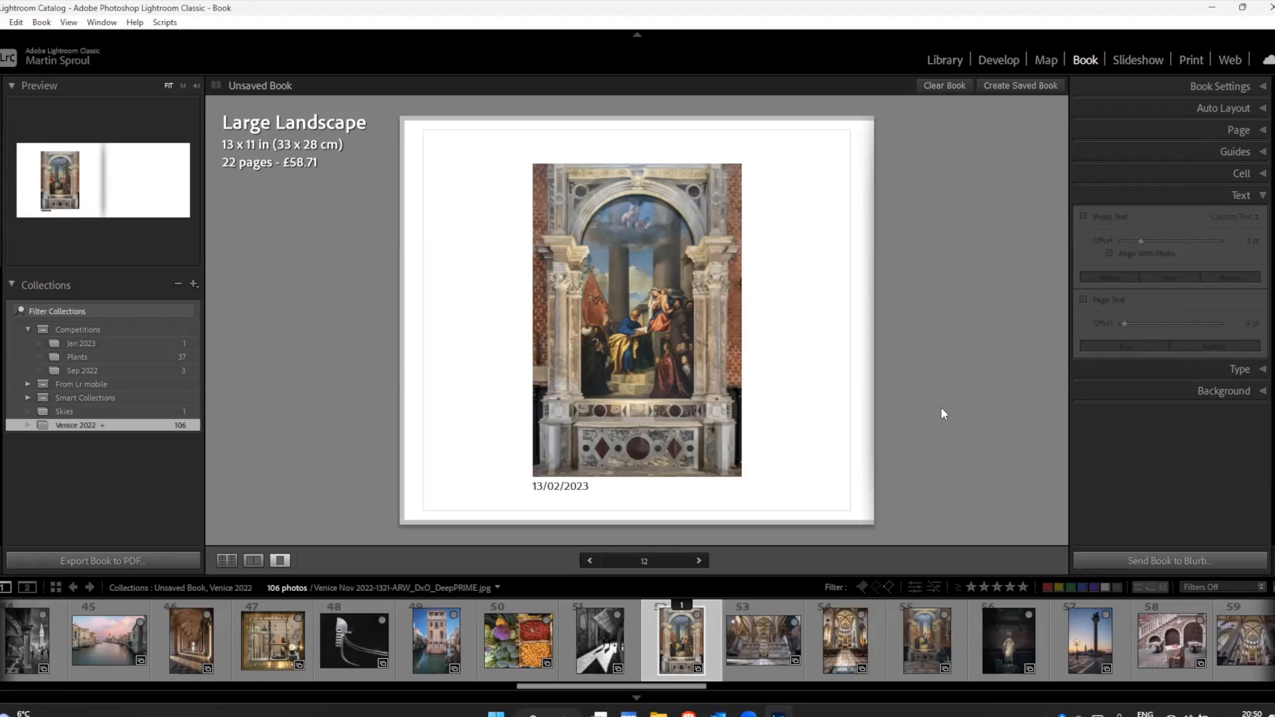
Step: Switch back to the Library module to view the painting photo's metadata
left_click(943, 62)
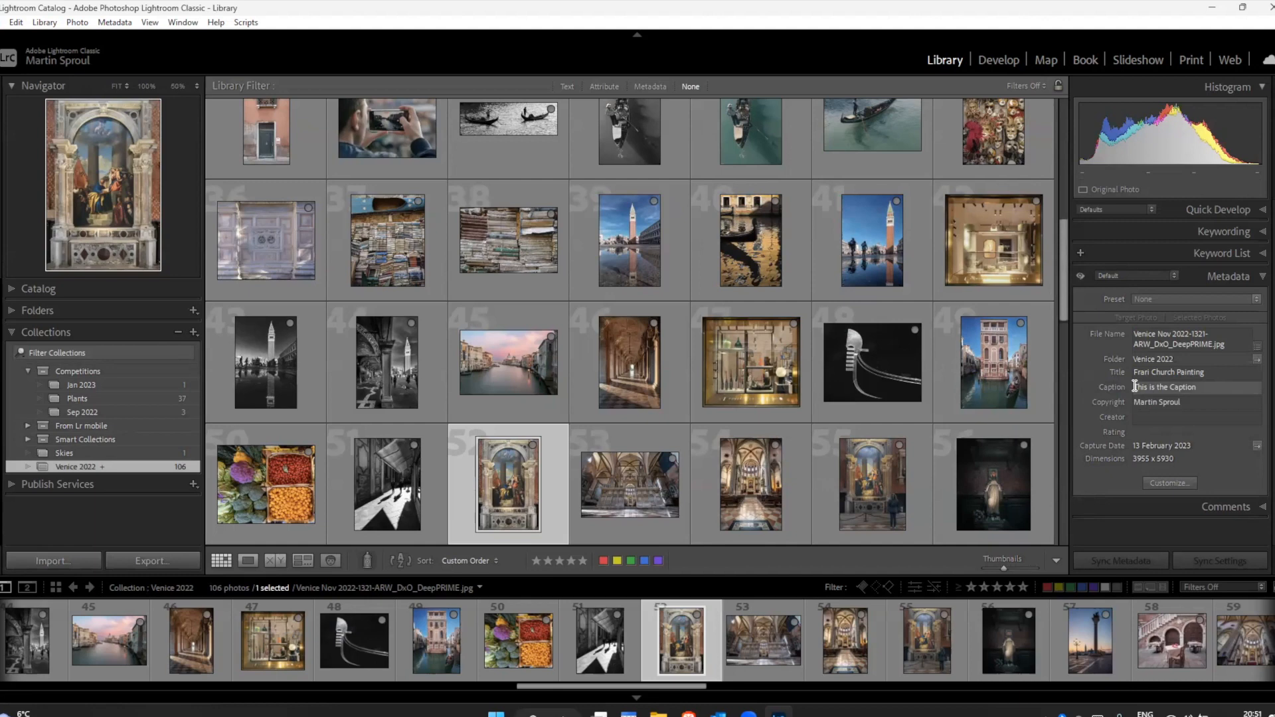
Step: Give the photo of the bell tower reflected in water the title "St Mark's Square" and the caption "After the Flood"
left_click(641, 242)
left_click(1157, 365)
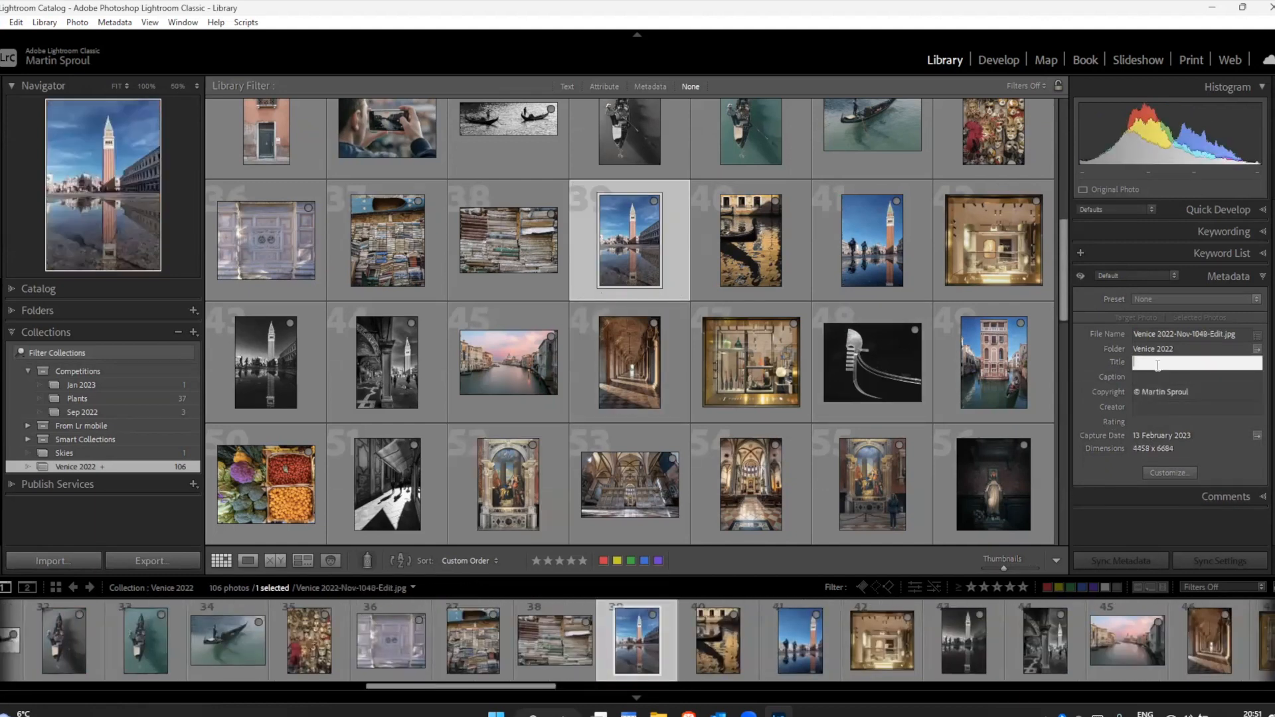
type("St Mark's Square")
left_click(1152, 377)
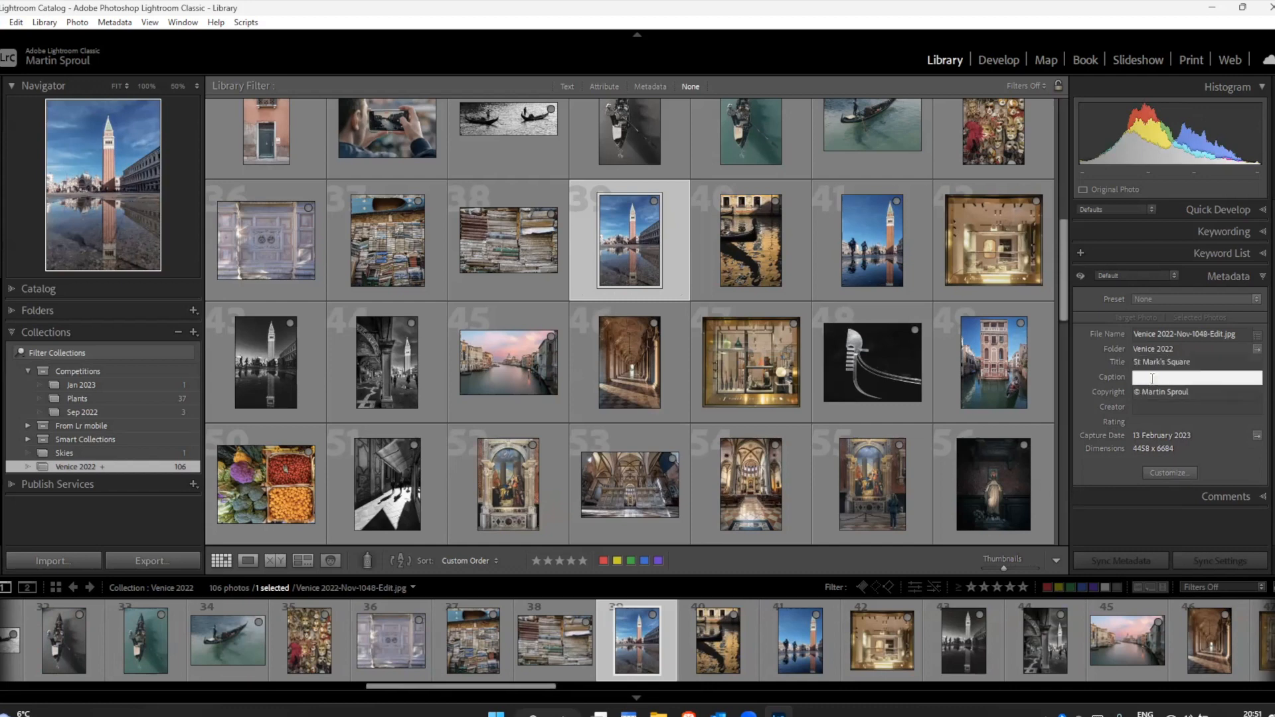
type("After the Flood")
Step: Return to the Book module, enable photo text for the bell tower reflection photo on page 4, and view that page alone
left_click(1084, 60)
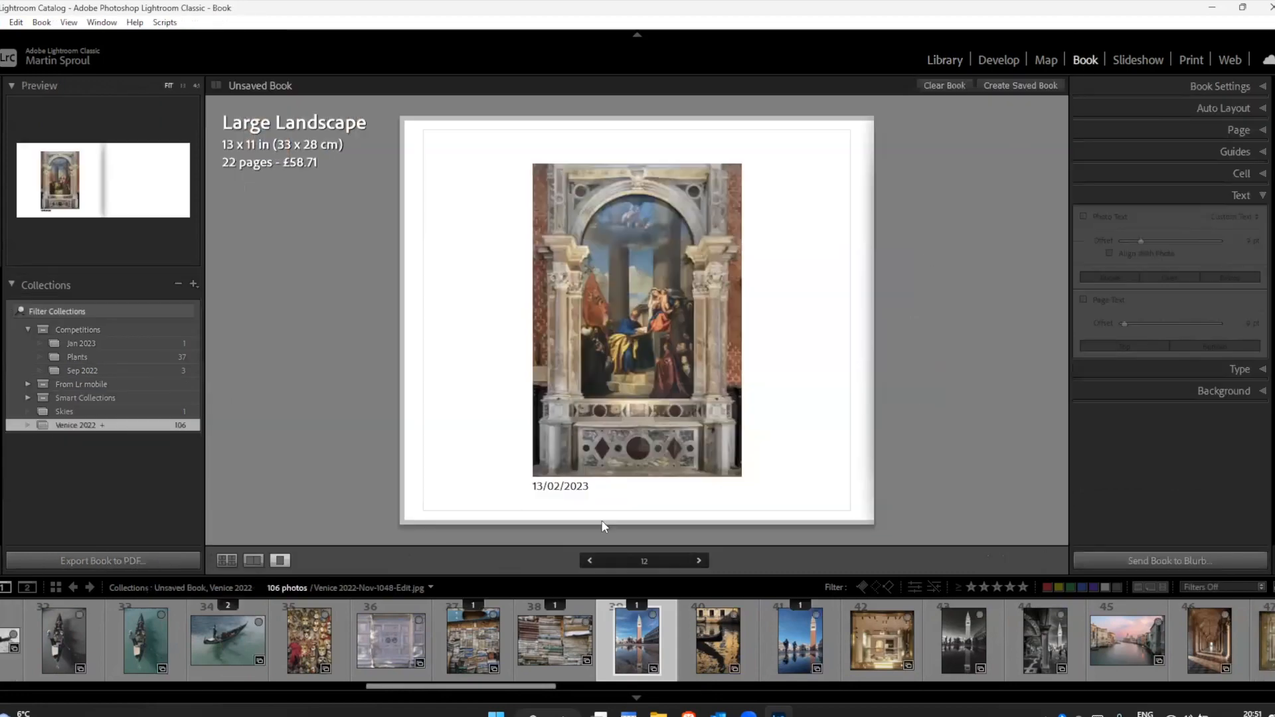
left_click(225, 560)
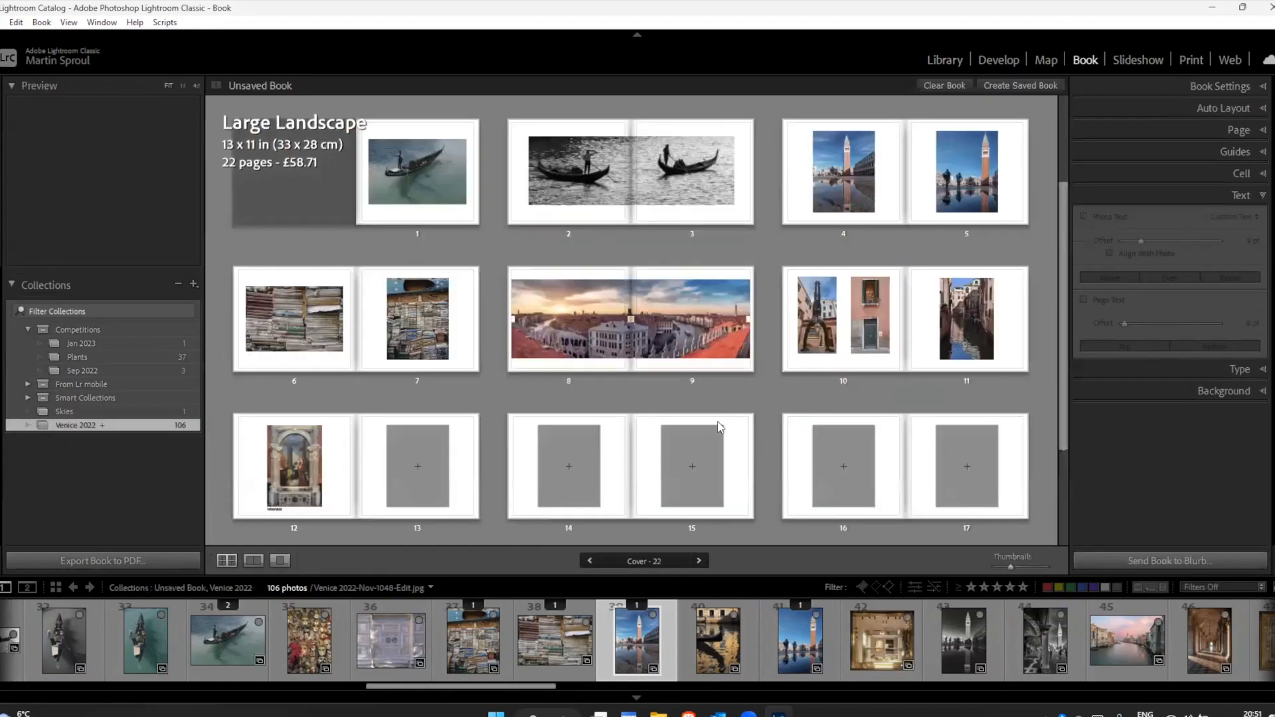
left_click(863, 201)
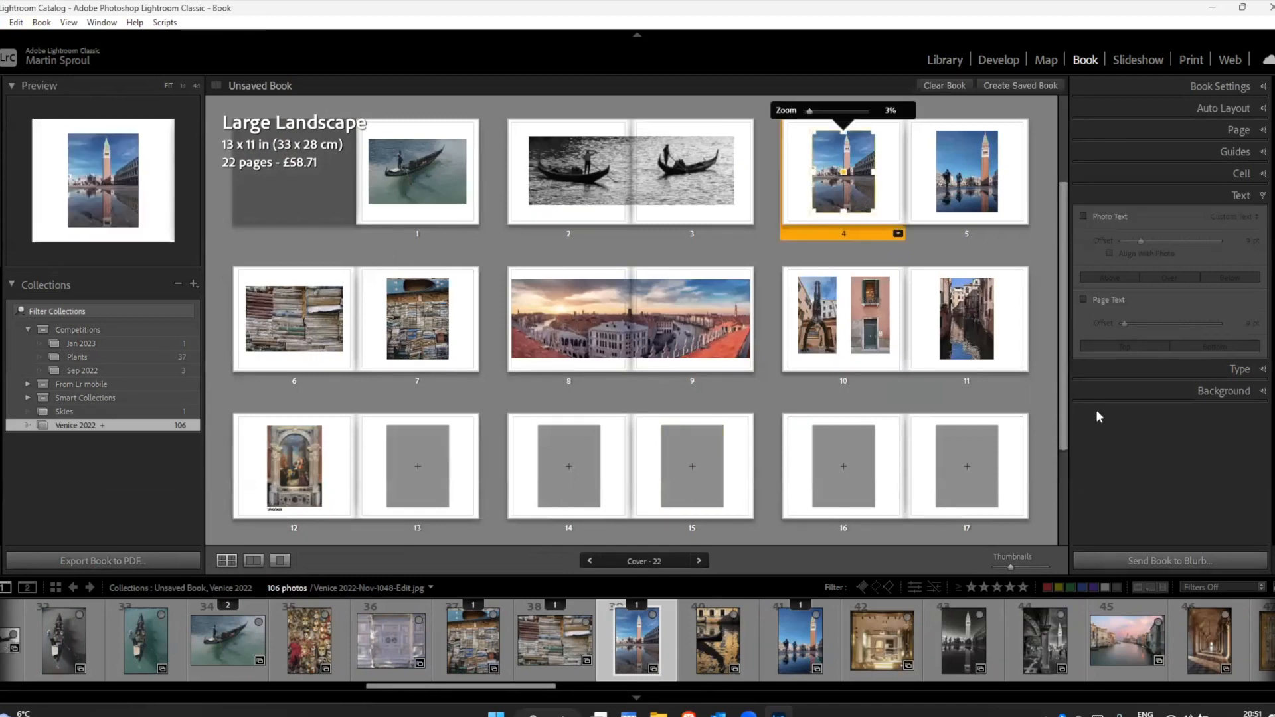
left_click(1084, 216)
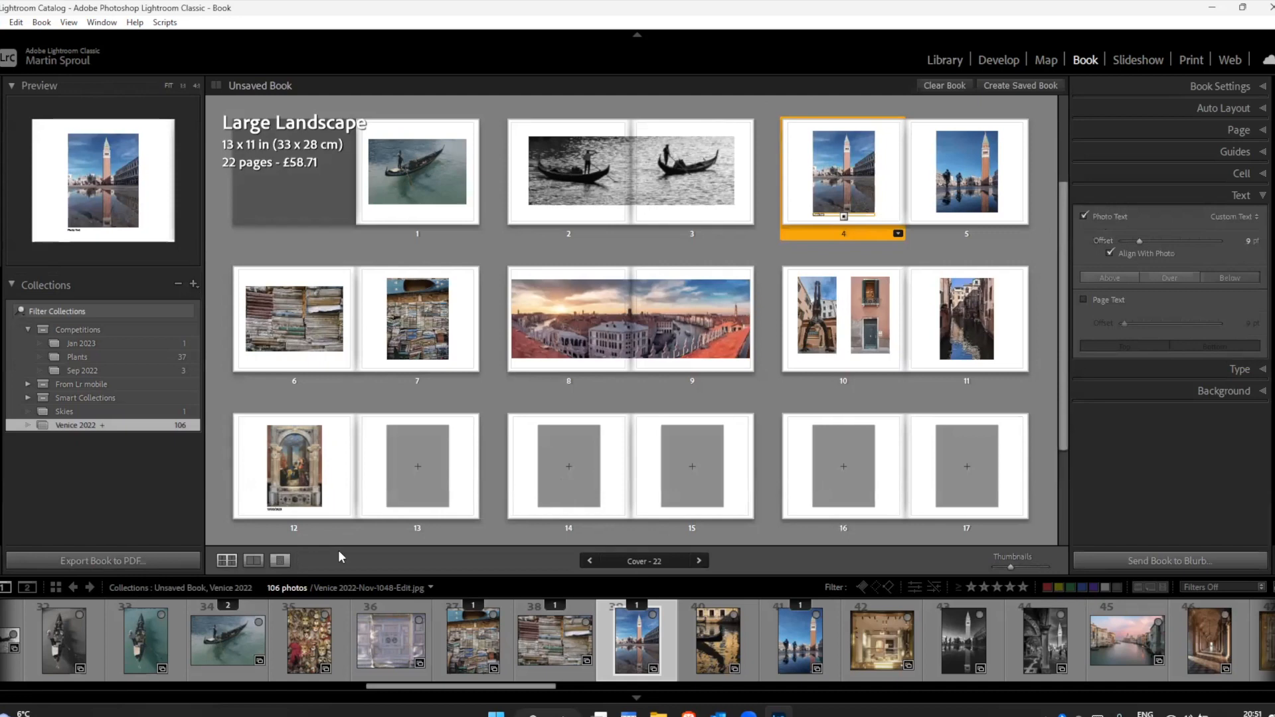
left_click(280, 560)
Step: Fill page 4's photo text from the Caption metadata, change its source to Title, and deselect the text
left_click(1235, 216)
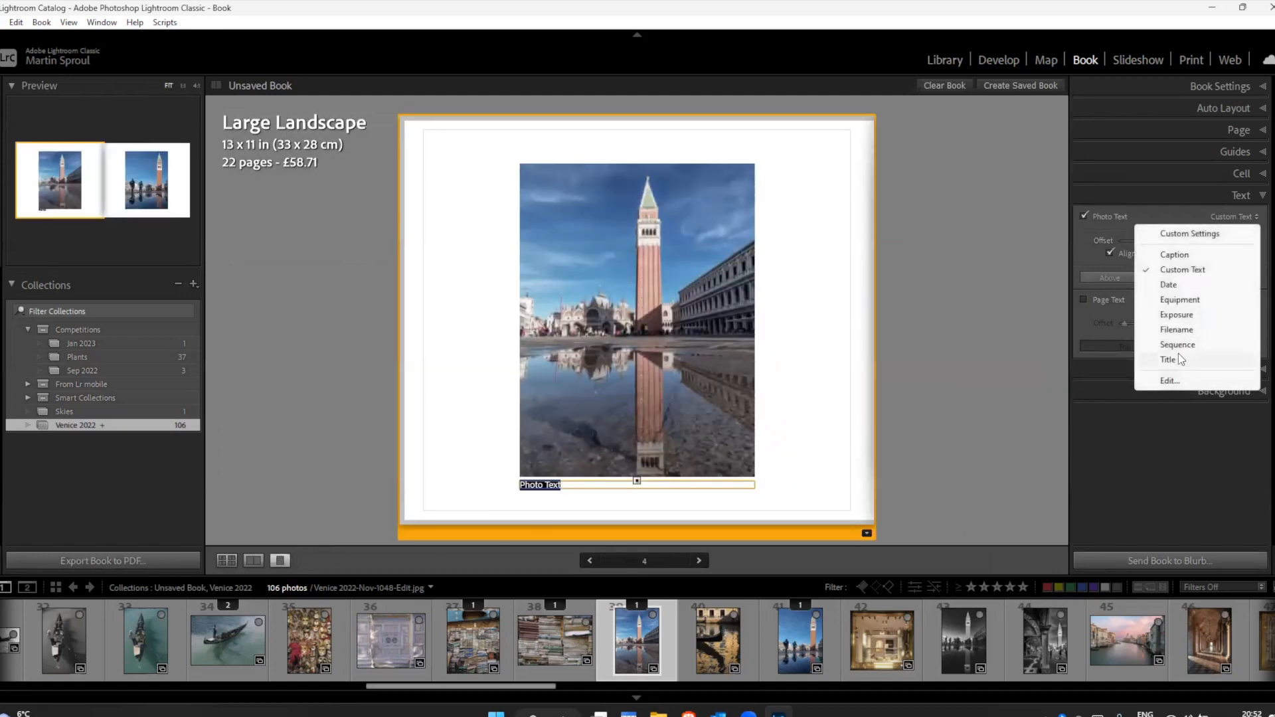
left_click(1173, 256)
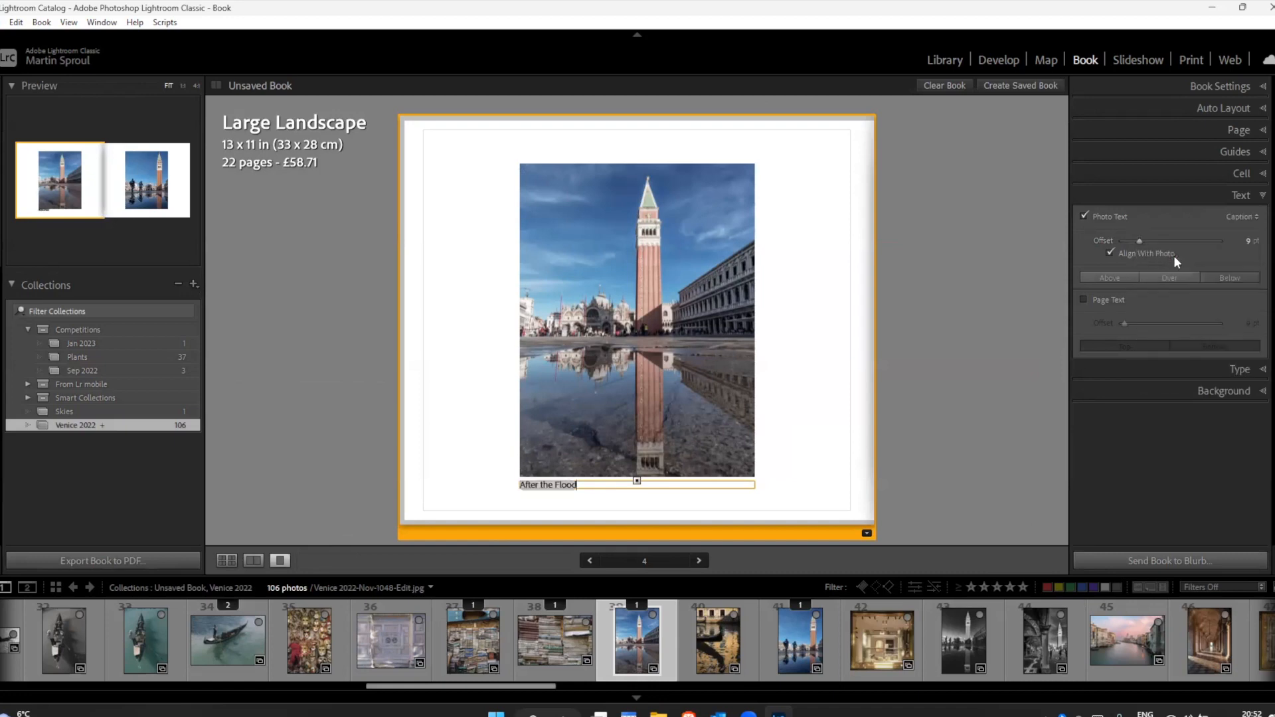
left_click(1238, 217)
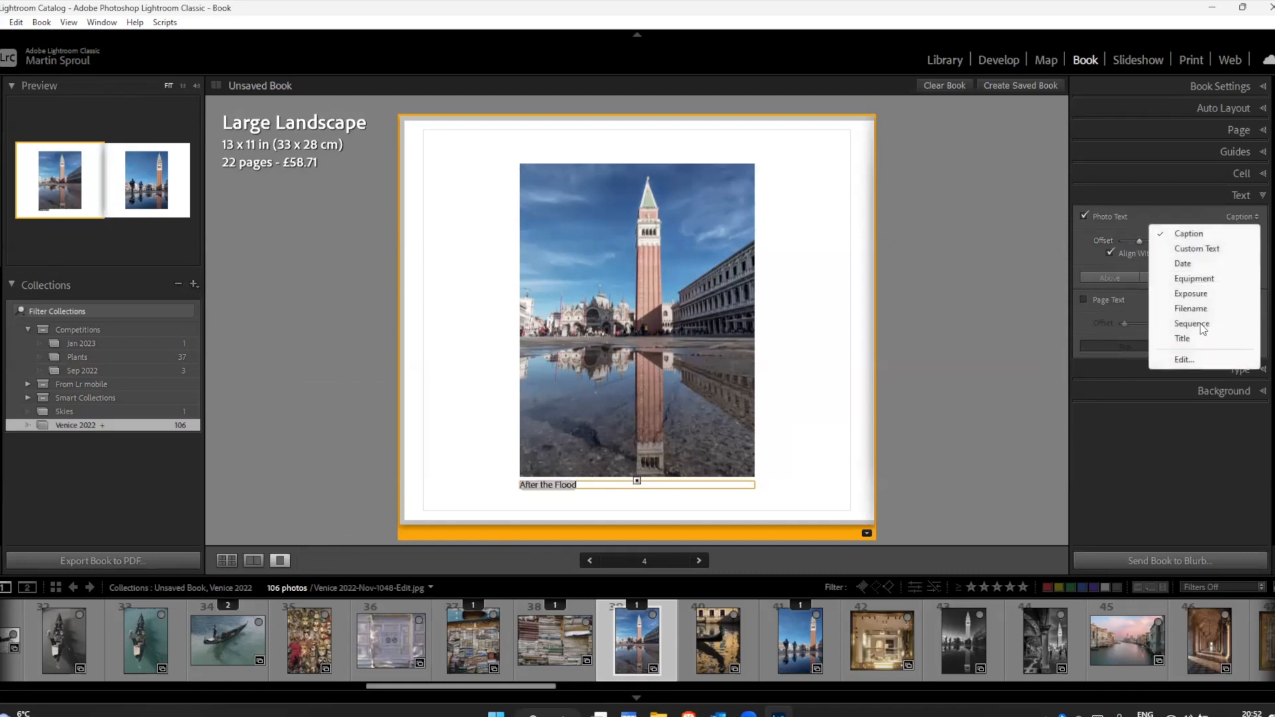
left_click(1195, 340)
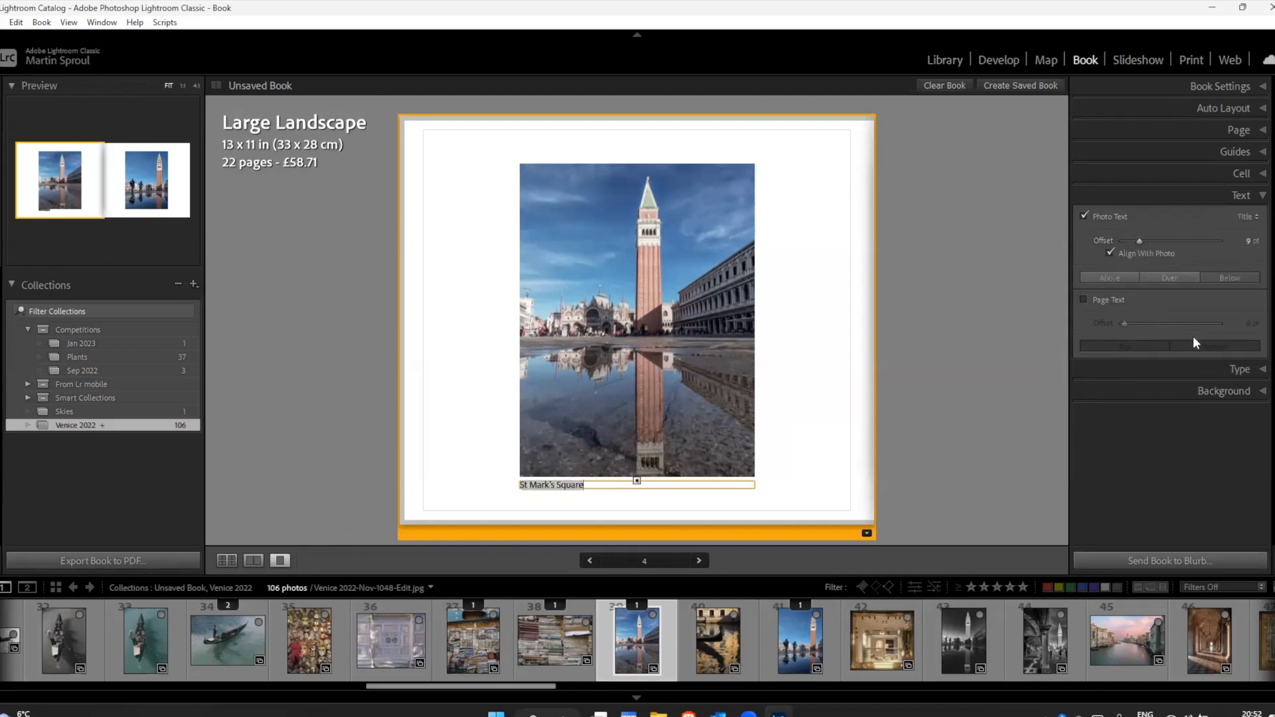
left_click(952, 403)
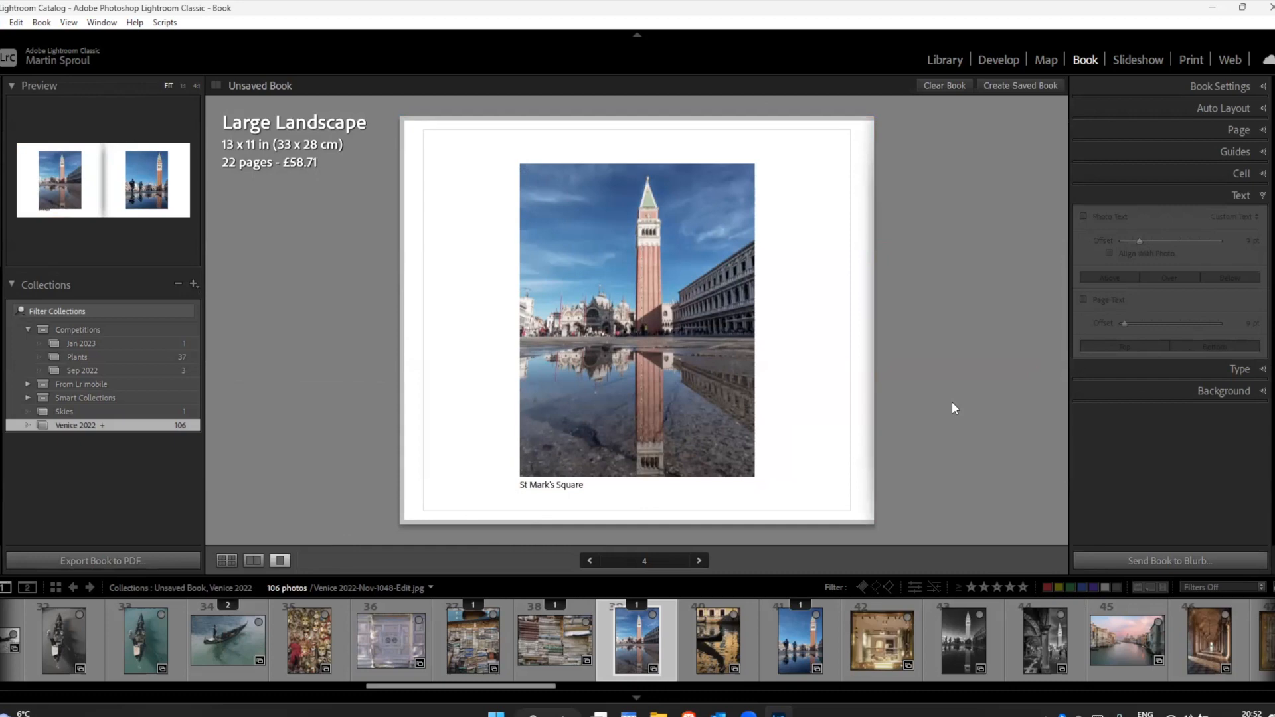
Step: Swap page 4's photo for the gondola reflection, put the bell tower photo back, and return to the multi-page view
left_click_drag(721, 643, 672, 362)
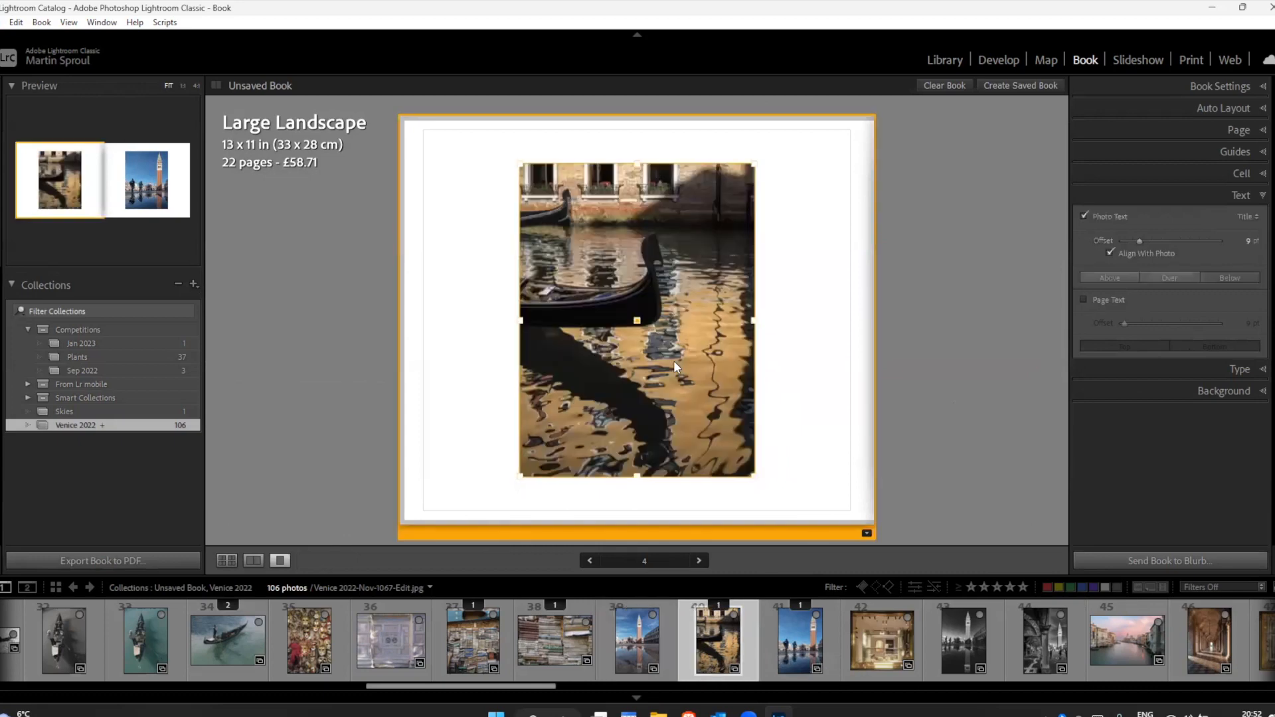
left_click_drag(665, 636, 640, 362)
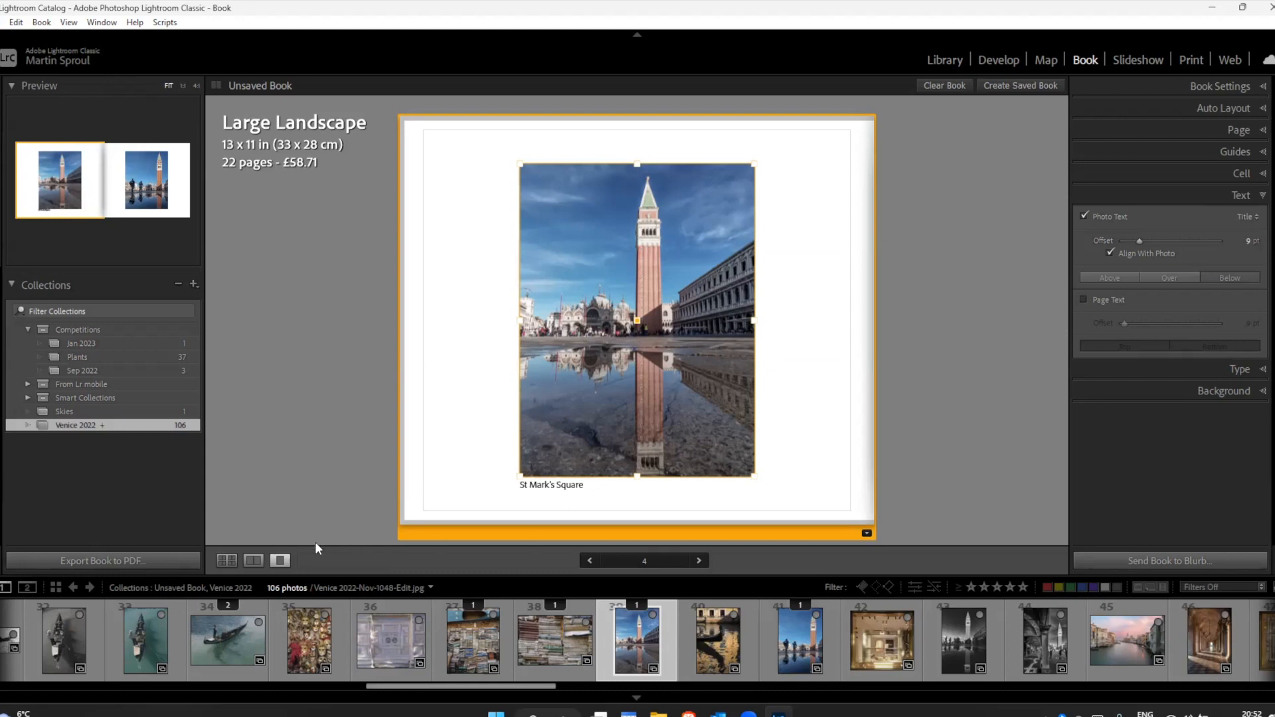
left_click(226, 559)
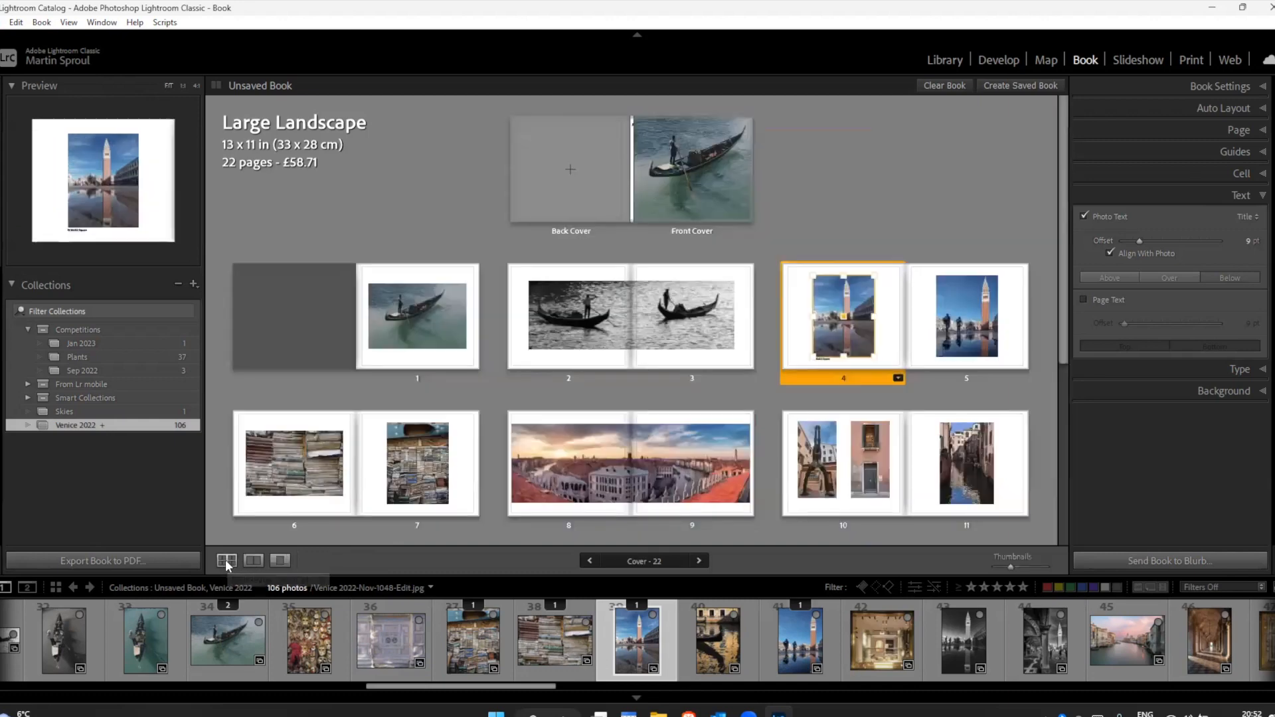
left_click(887, 190)
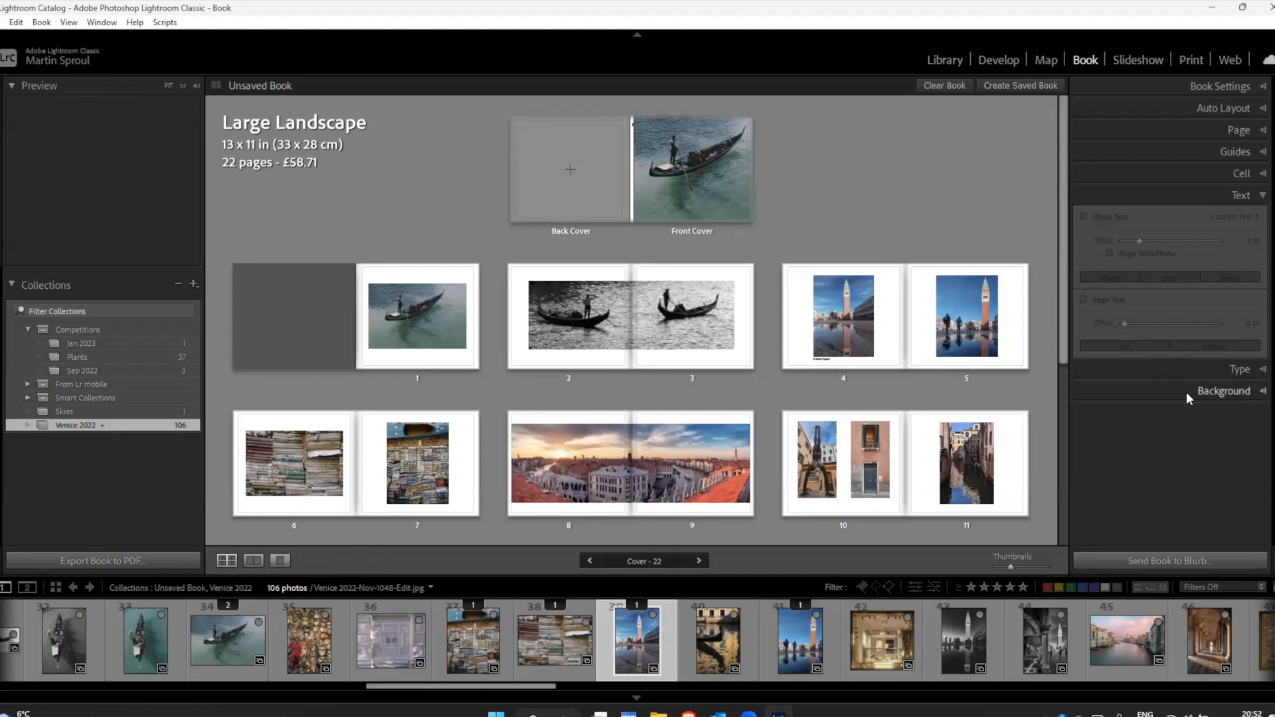
Step: Open page 4 alone and try its title text above the photo and over it with a 46 pt offset
left_click(844, 342)
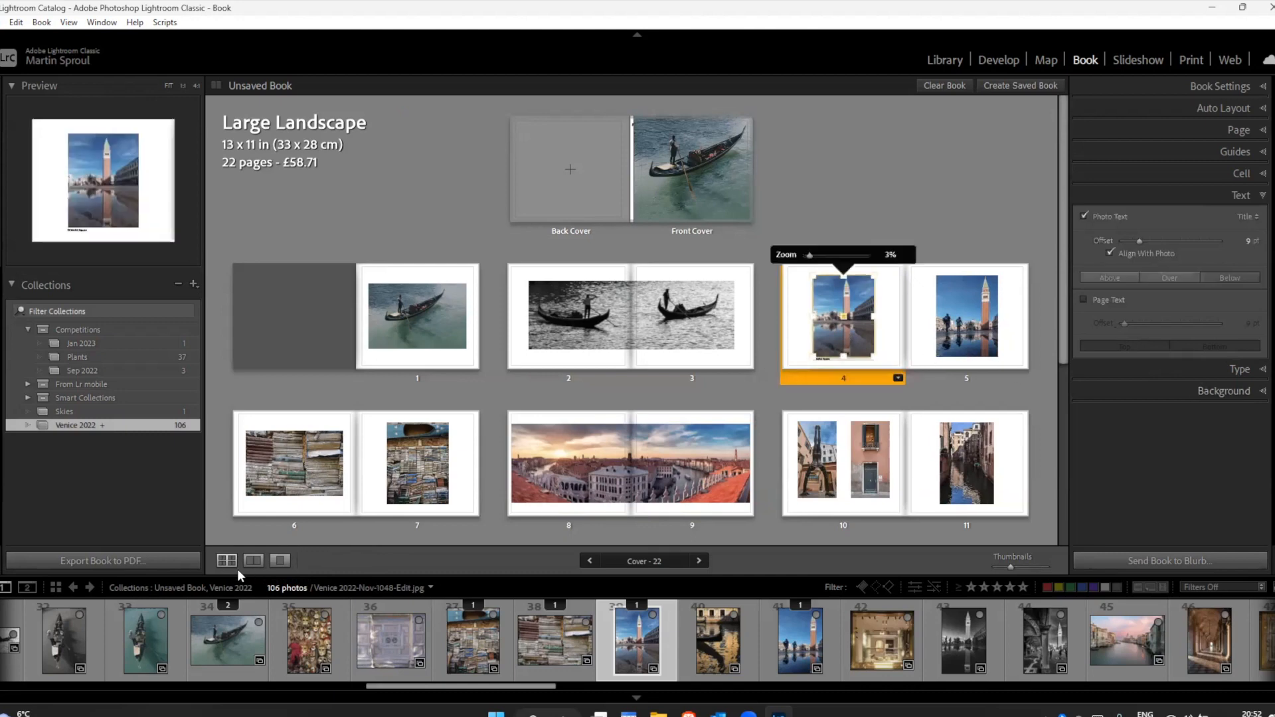
left_click(280, 561)
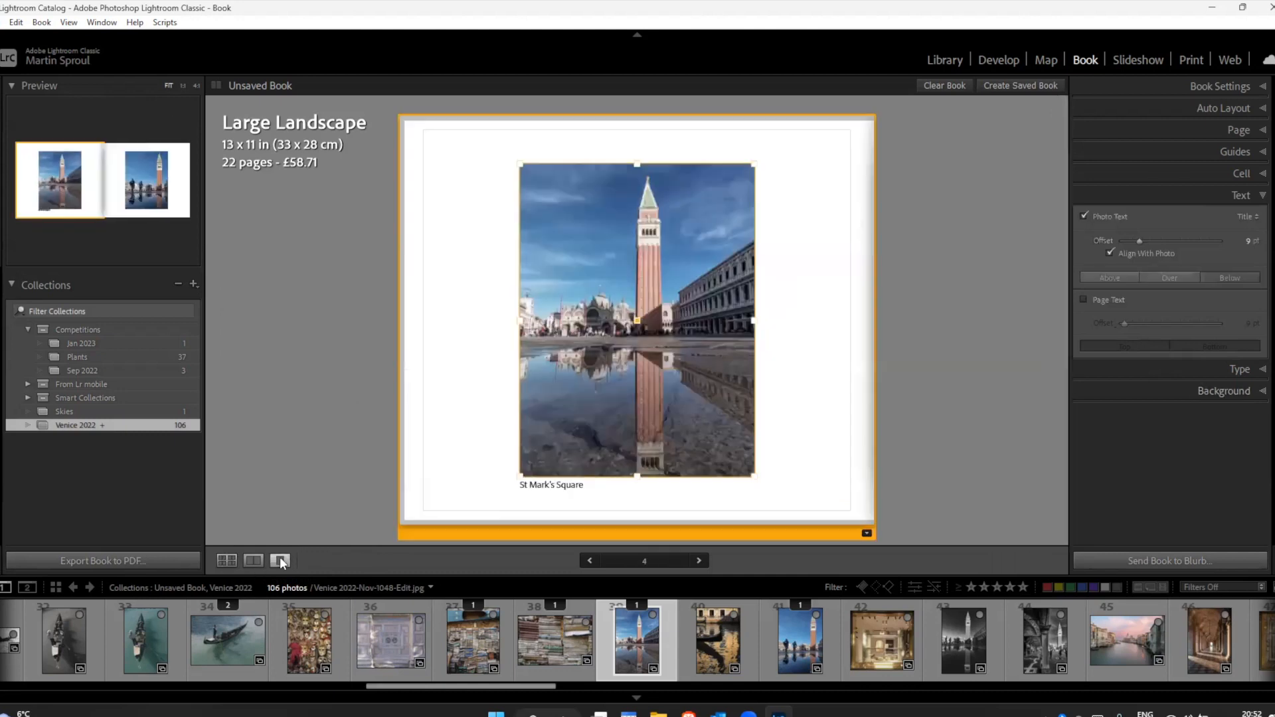
left_click(569, 488)
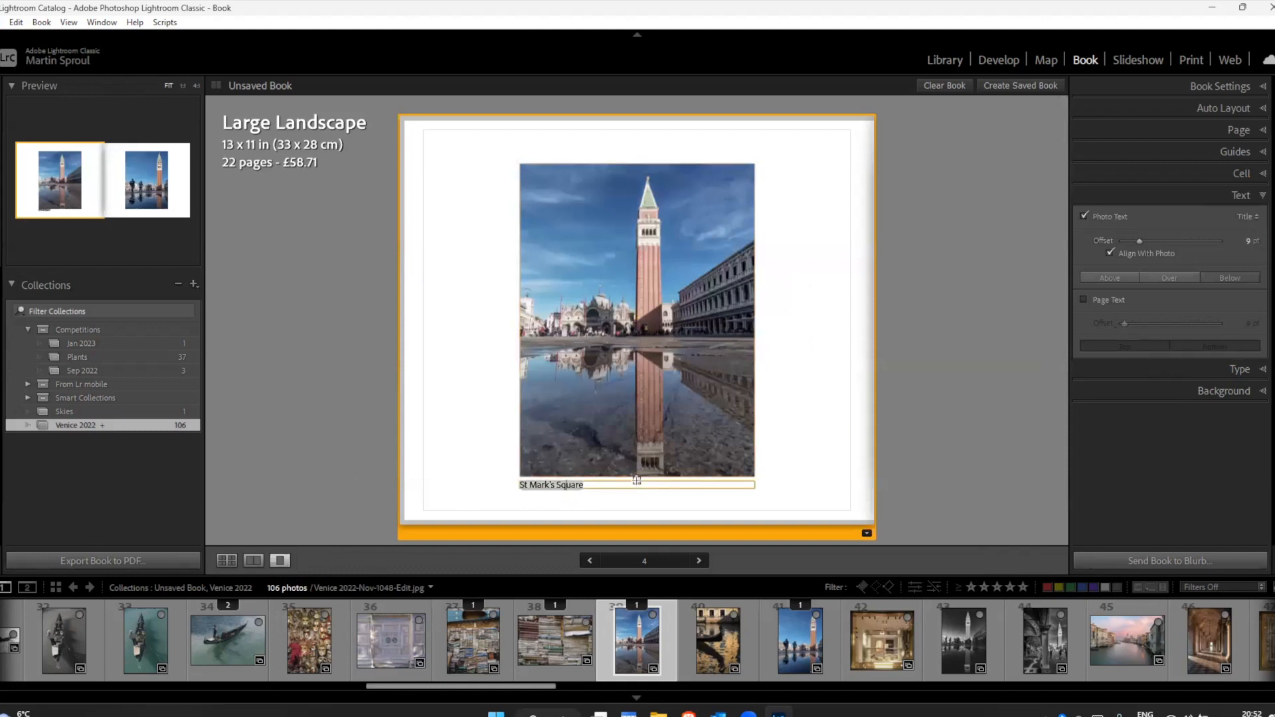
left_click(1114, 279)
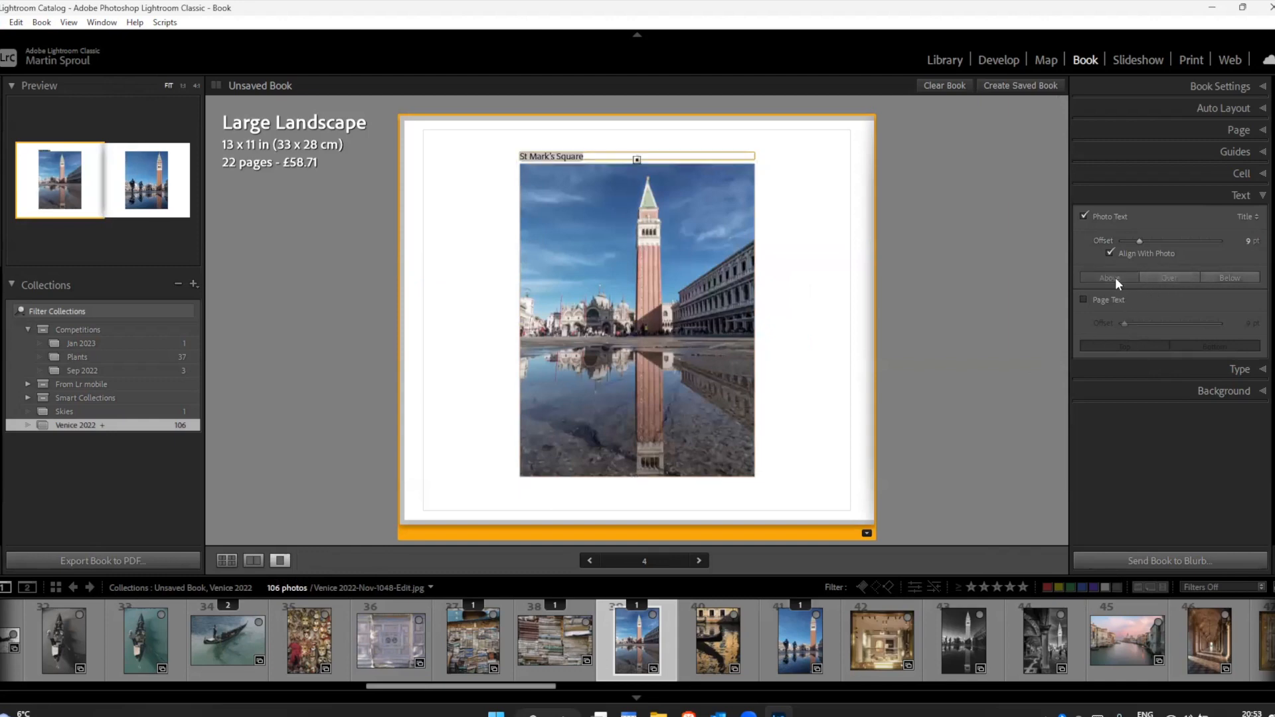
left_click(1178, 279)
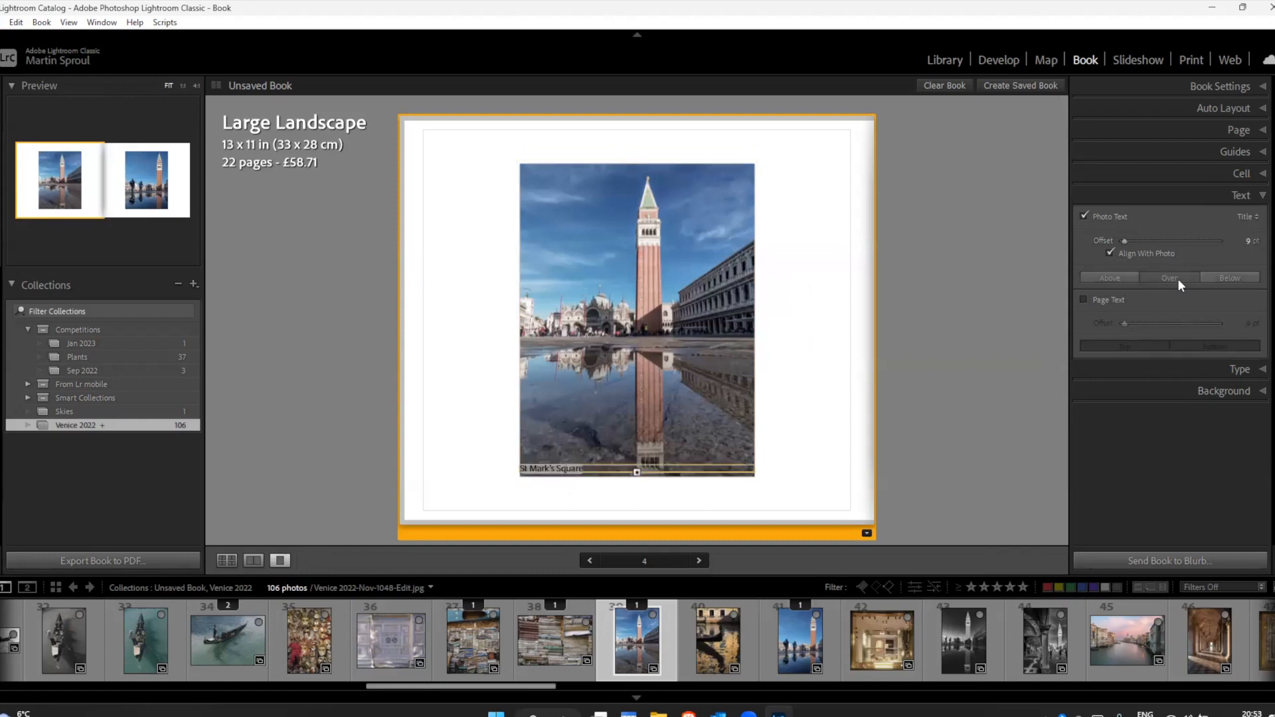
mouse_move(1124, 241)
left_mouse_down()
mouse_move(1140, 243)
mouse_move(1113, 244)
mouse_move(1130, 239)
left_mouse_up()
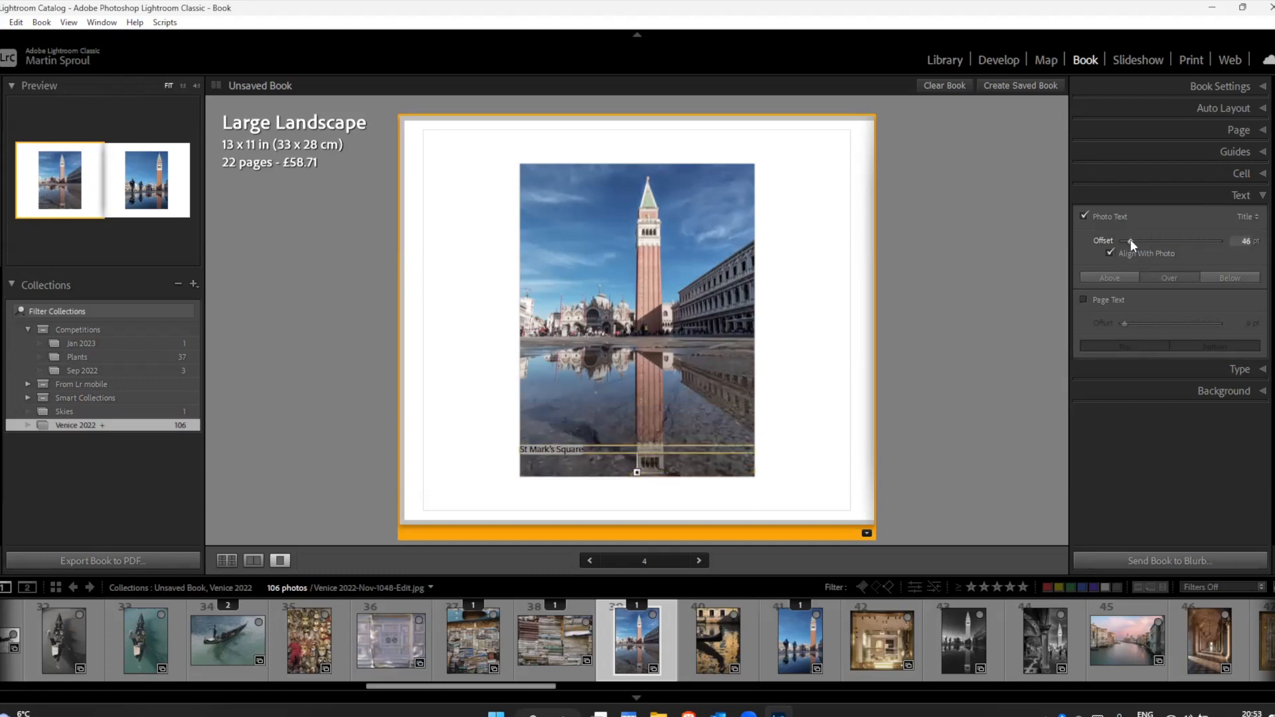
Step: Try the title text above the photo, place it below with an offset of 8 pt, and deselect it
left_click(1110, 279)
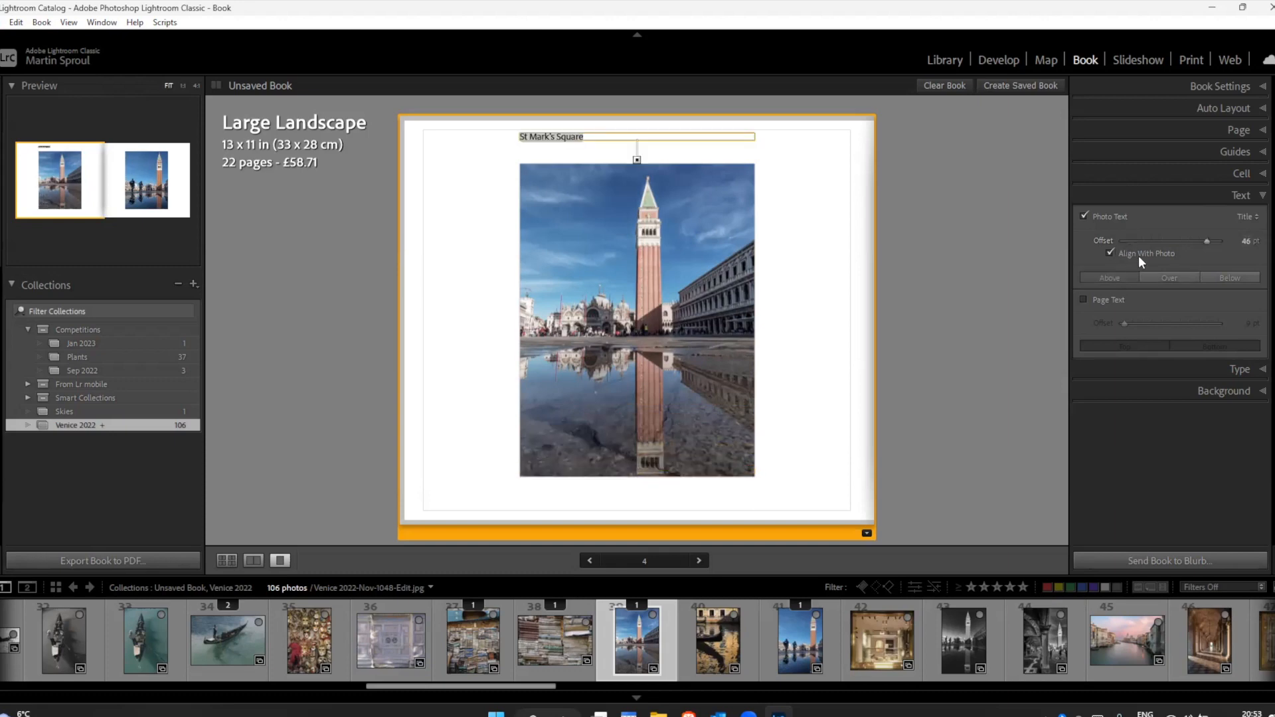
left_click(1217, 277)
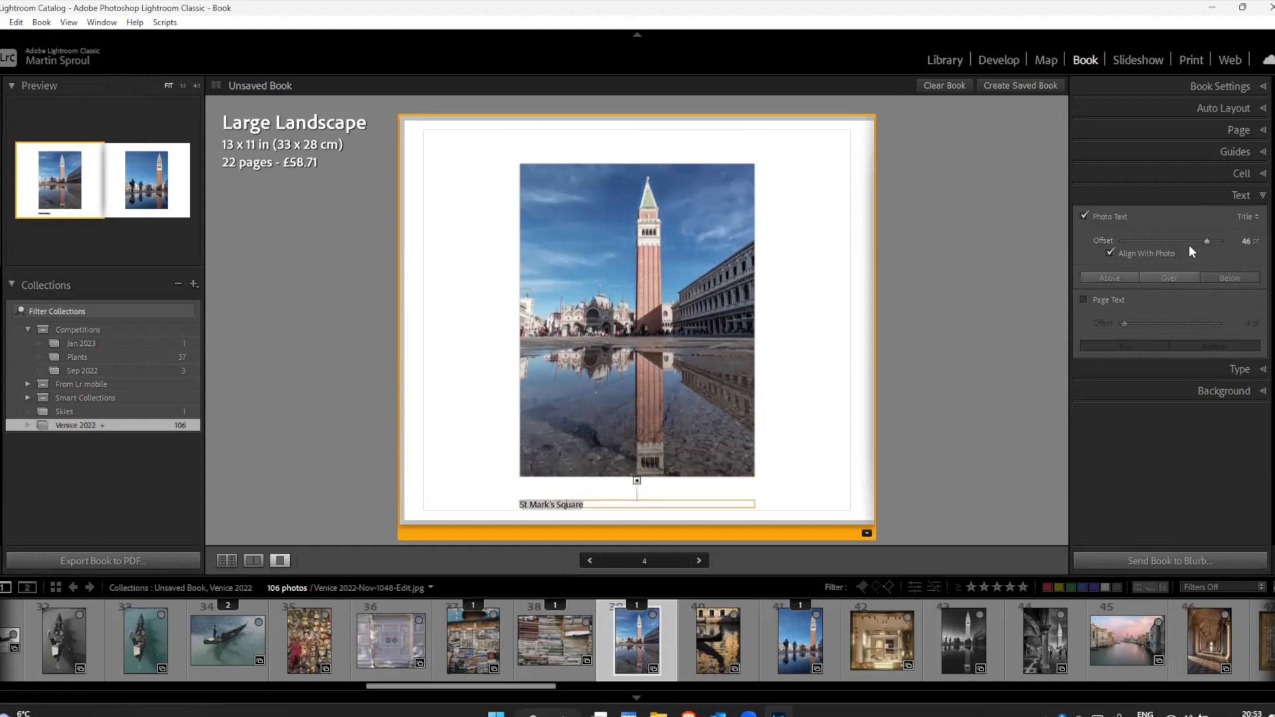
left_click_drag(1180, 241, 1136, 247)
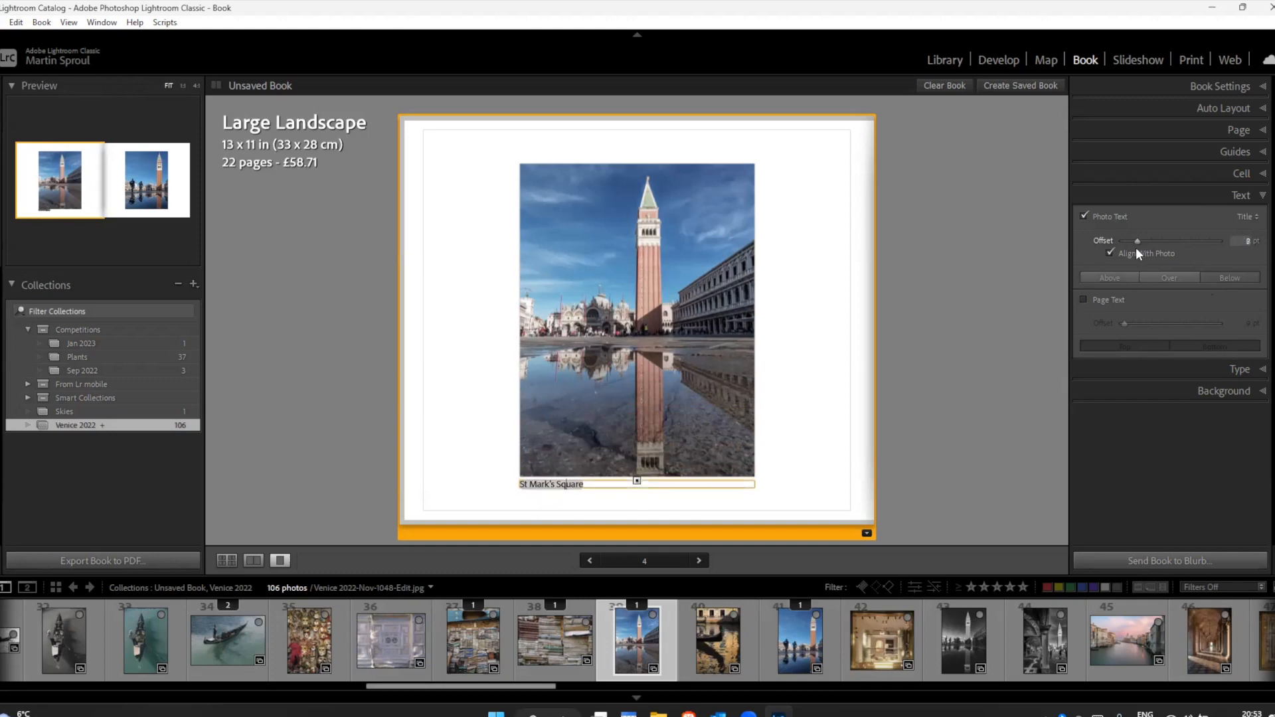
left_click(954, 372)
Step: Browse the 1 Photo page layouts available for page 4 and check the Favorites category
left_click(834, 473)
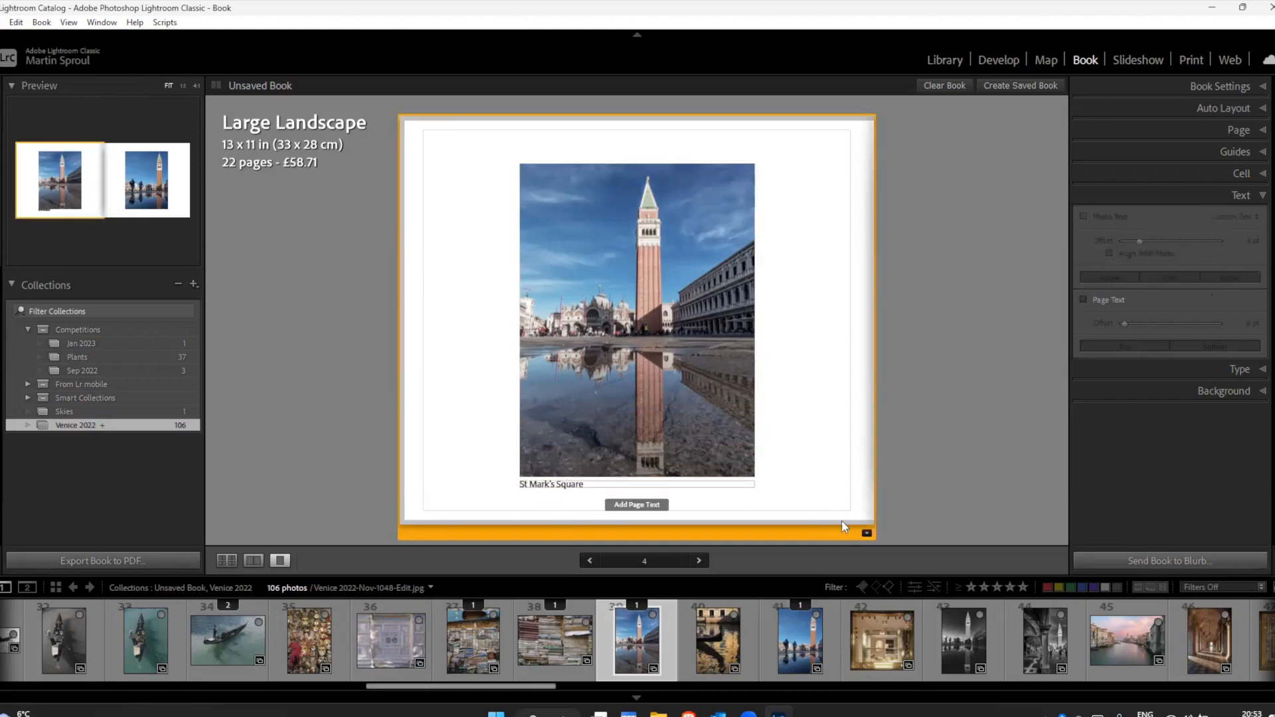
left_click(866, 532)
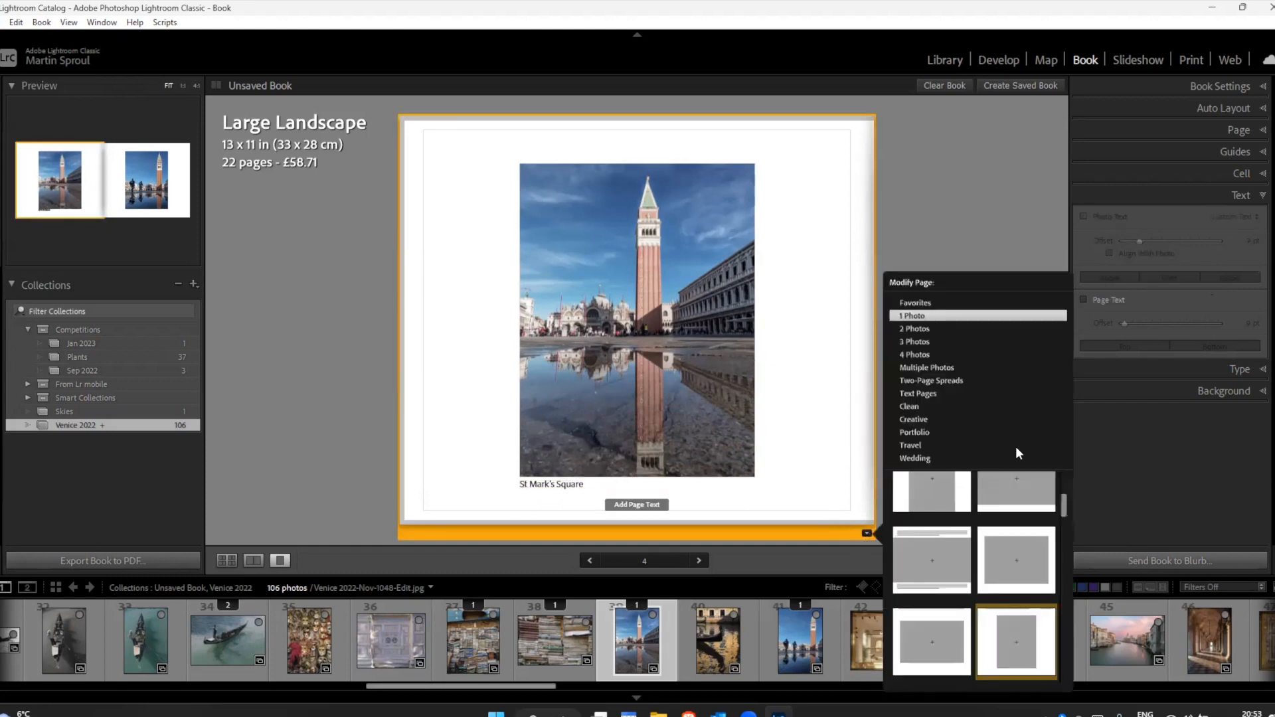
scroll(993, 587, "down", 3)
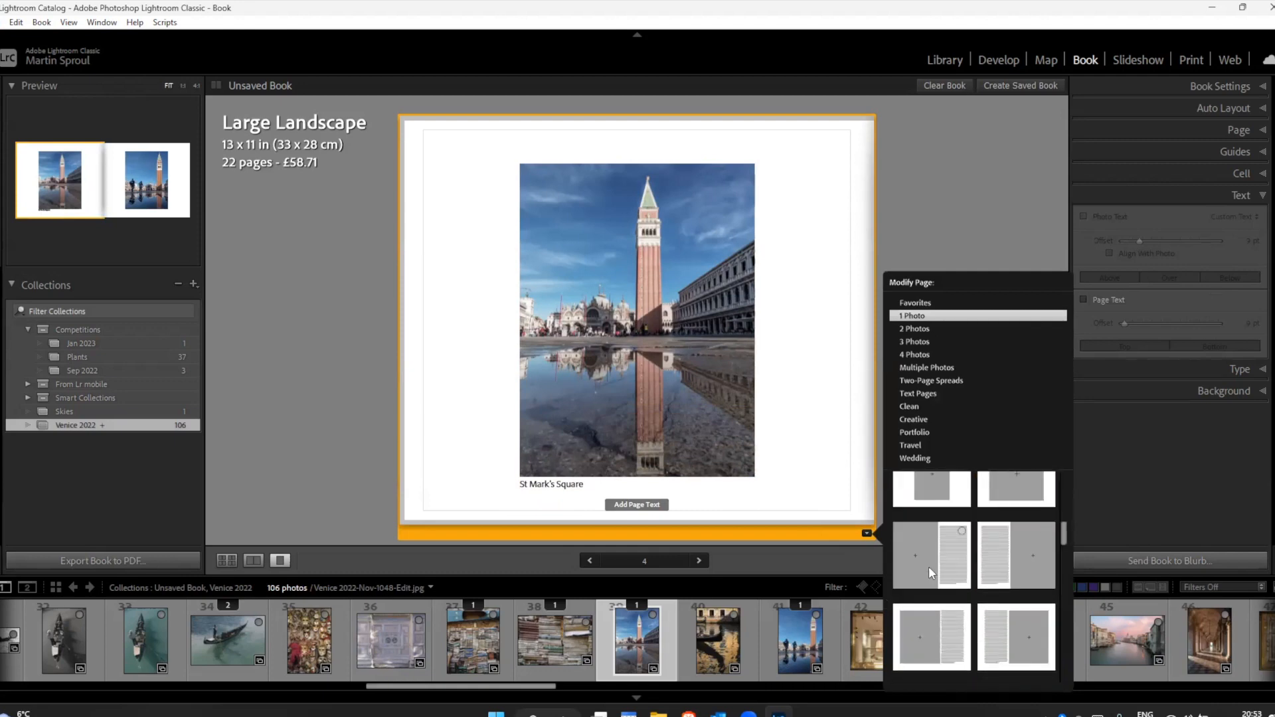
scroll(989, 585, "down", 5)
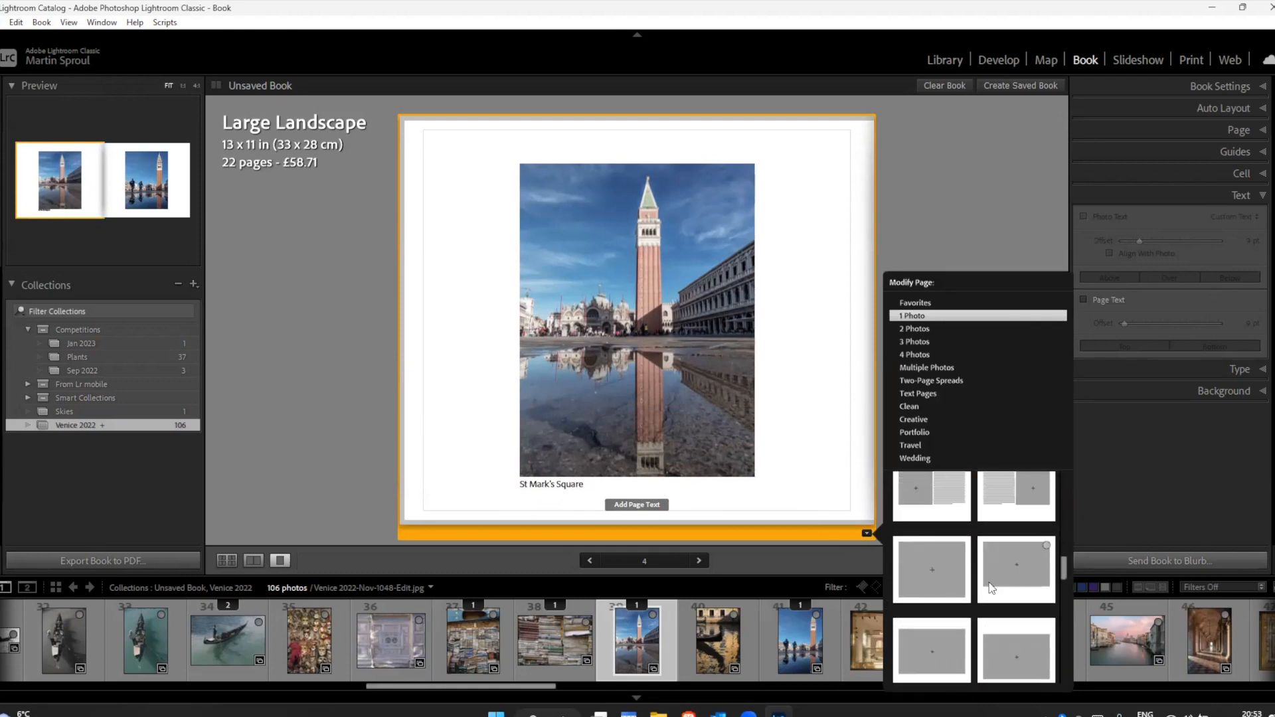
scroll(988, 581, "down", 5)
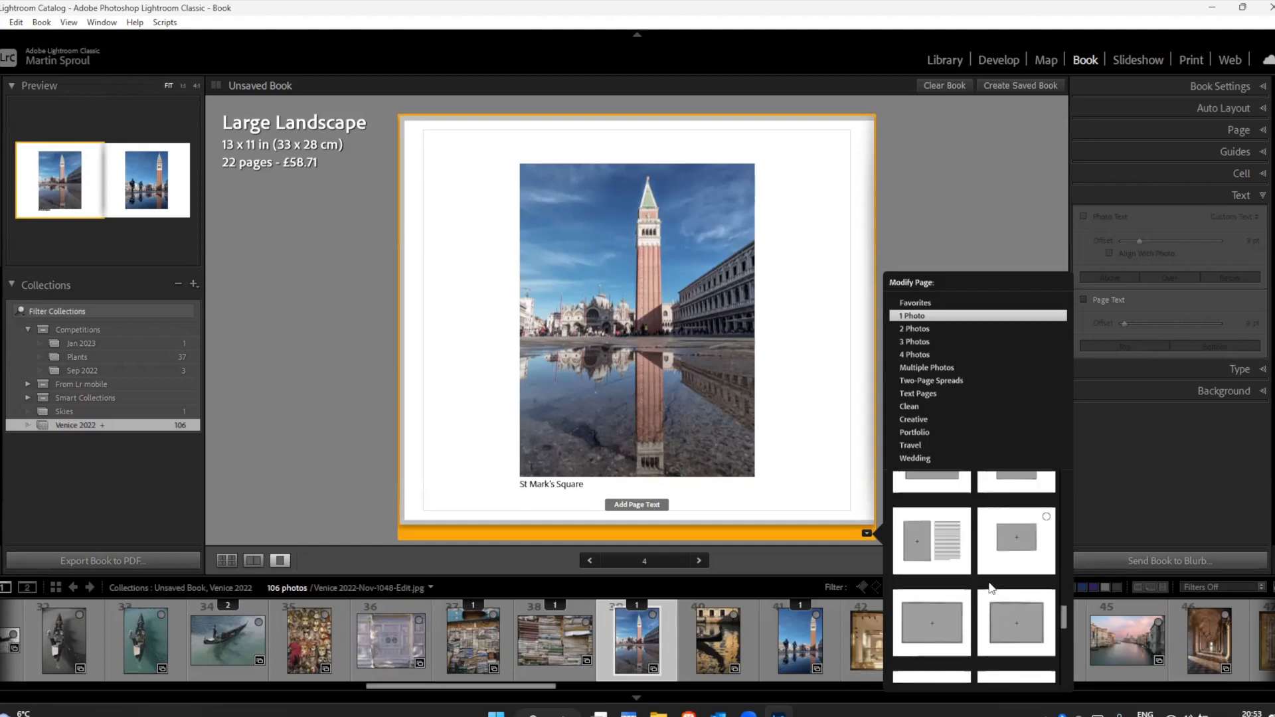
scroll(989, 585, "down", 5)
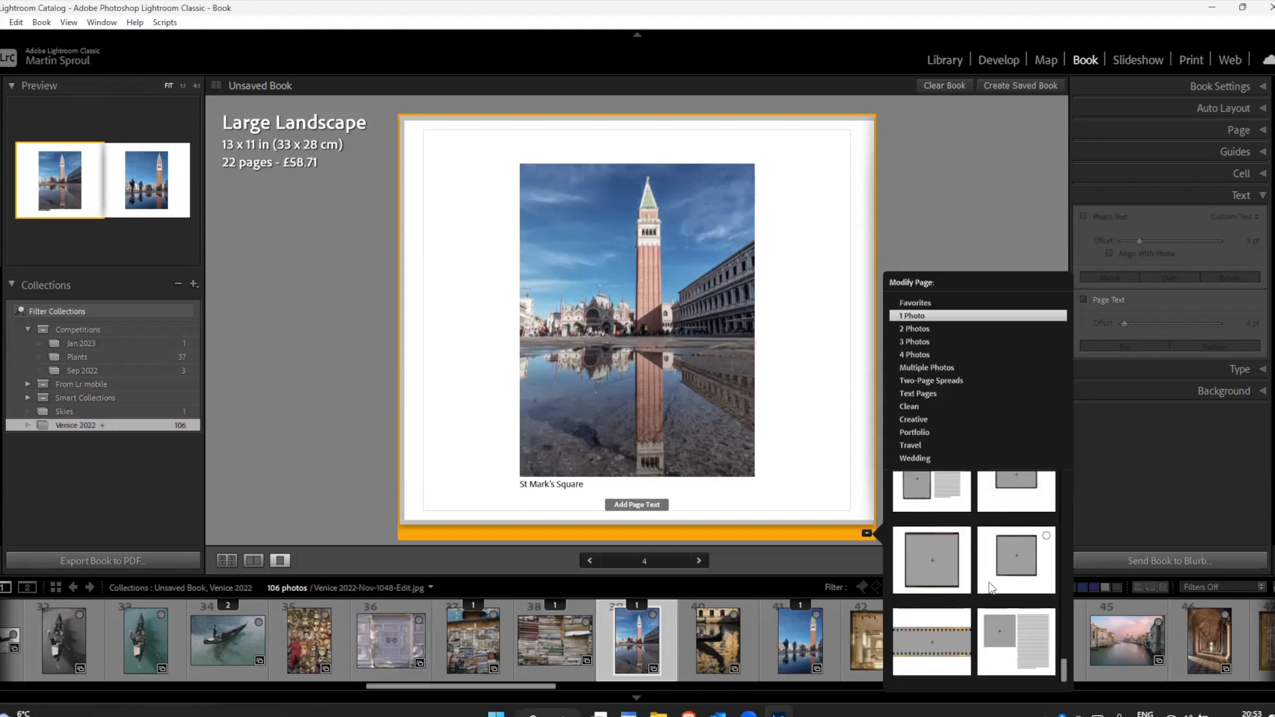
left_click(923, 303)
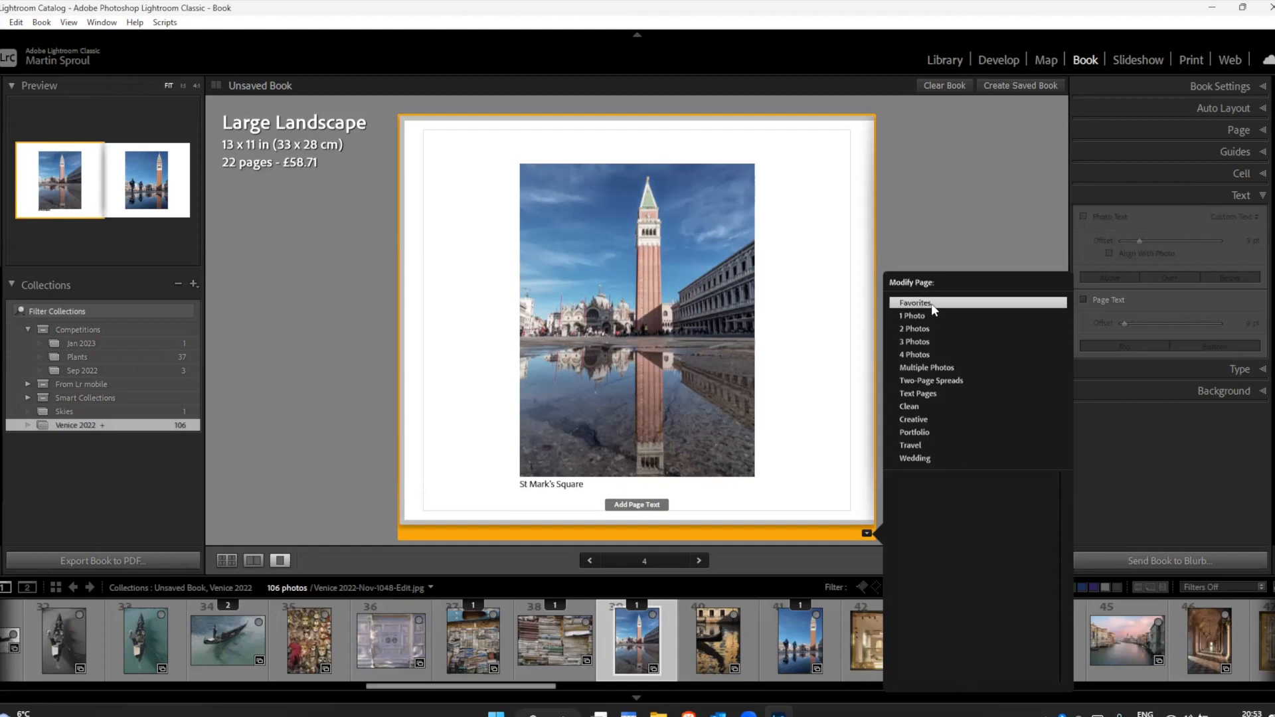
Step: Mark the 1 Photo layout with text strips above and below the picture as a favorite, and check the Favorites category
left_click(915, 314)
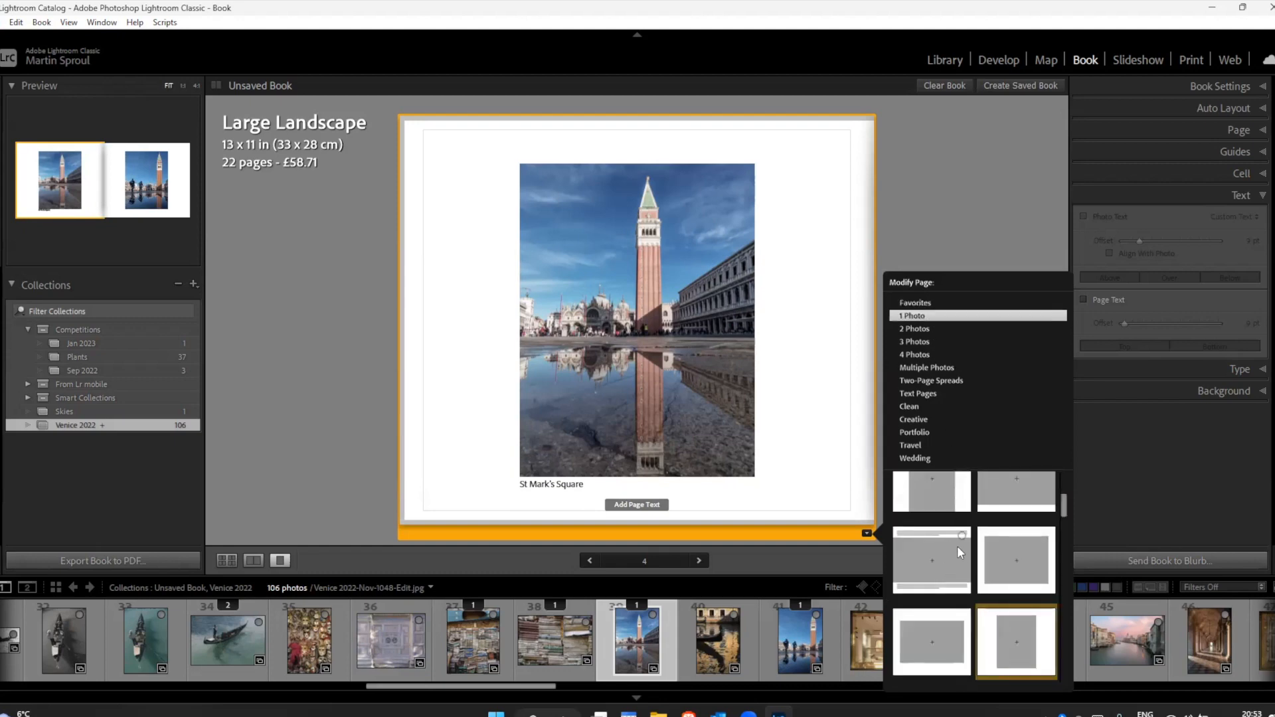
left_click(961, 535)
left_click(922, 302)
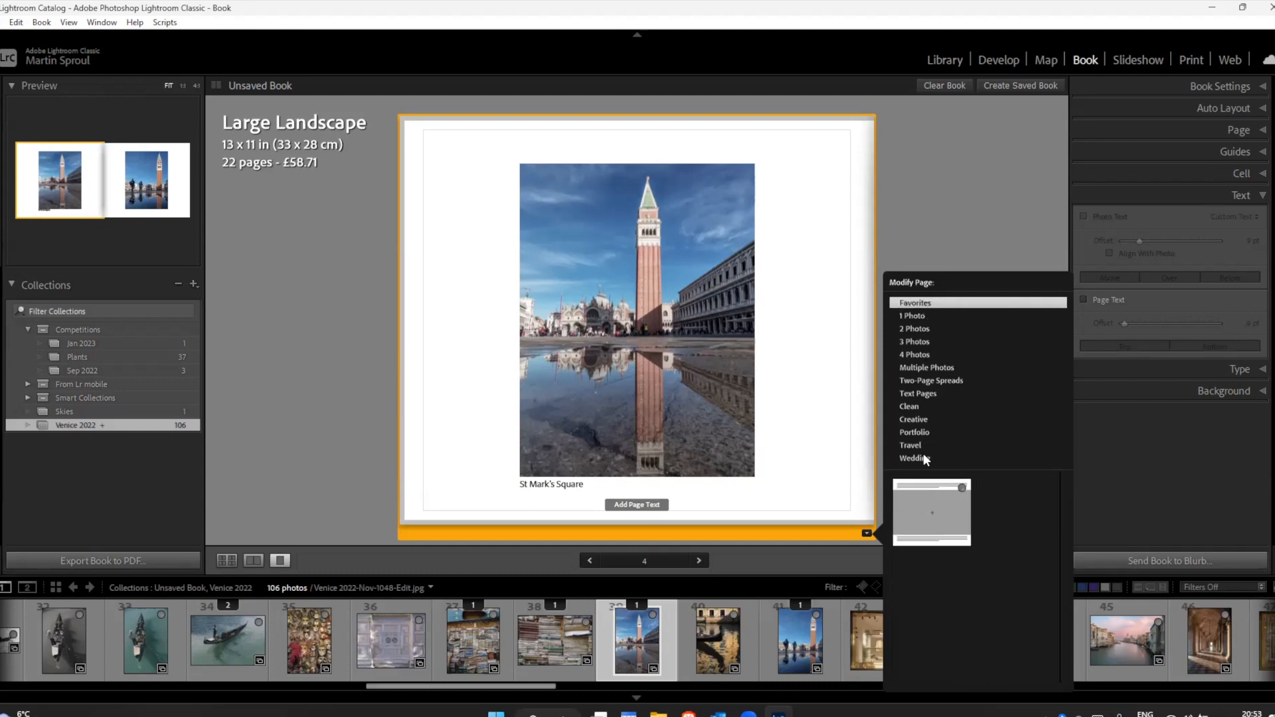
left_click(917, 317)
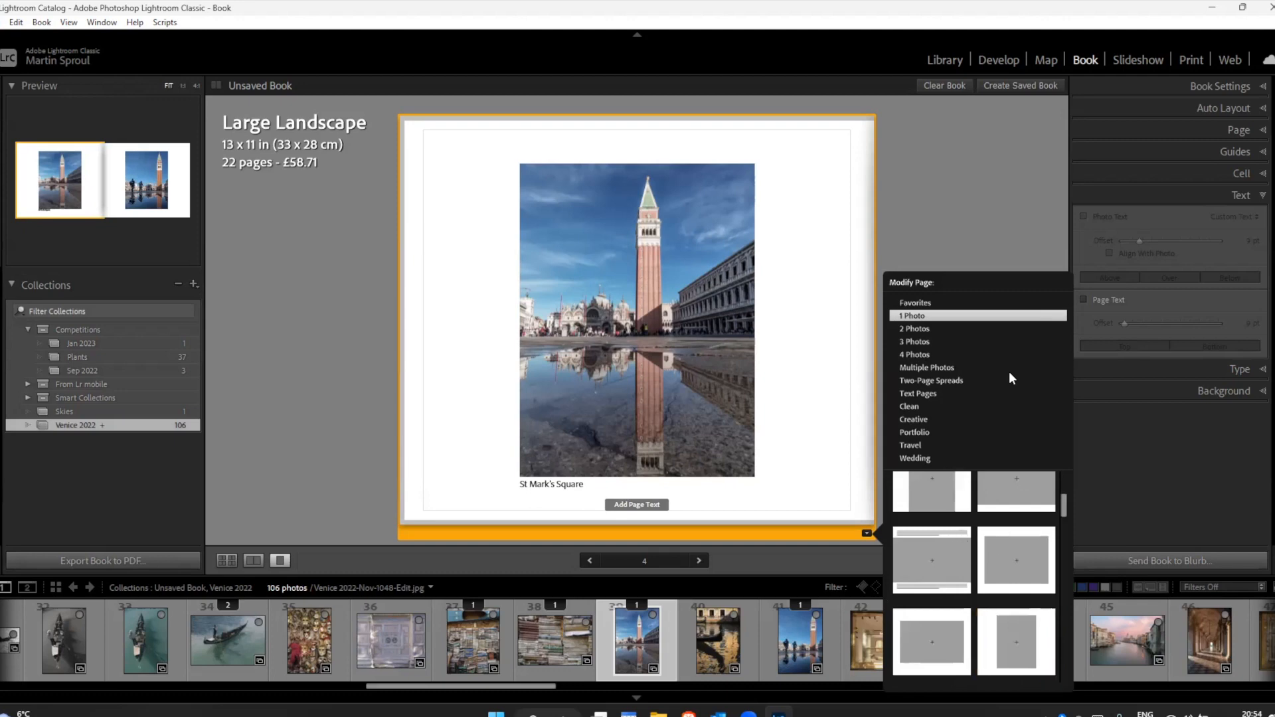
Step: Close the page layout choices and centre the St Mark's Square caption under the photo on page 4
left_click(989, 220)
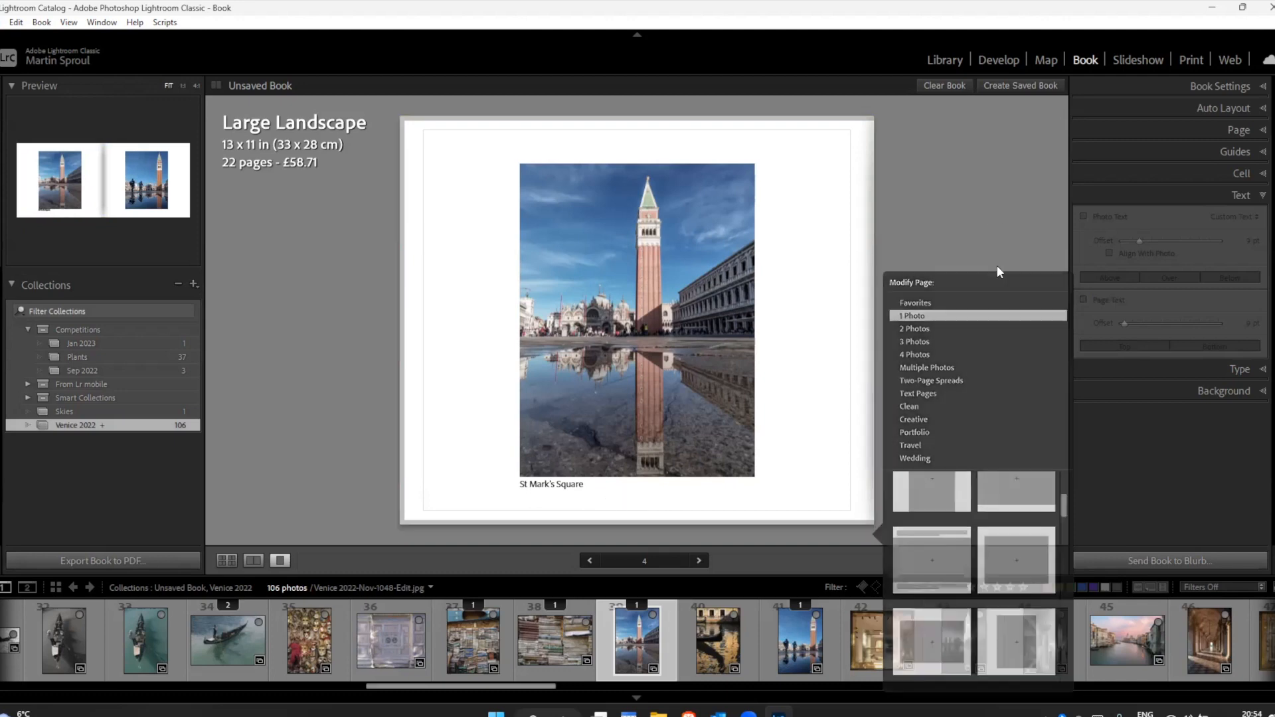
left_click(1244, 370)
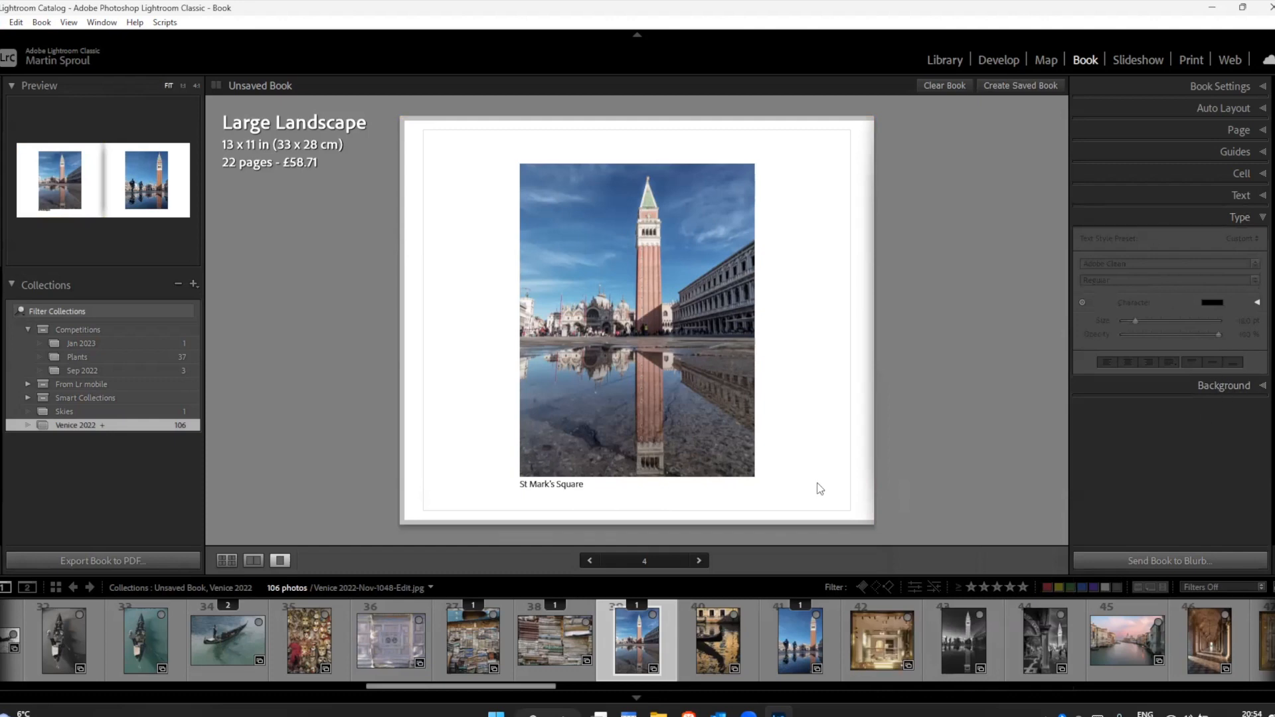
left_click(675, 486)
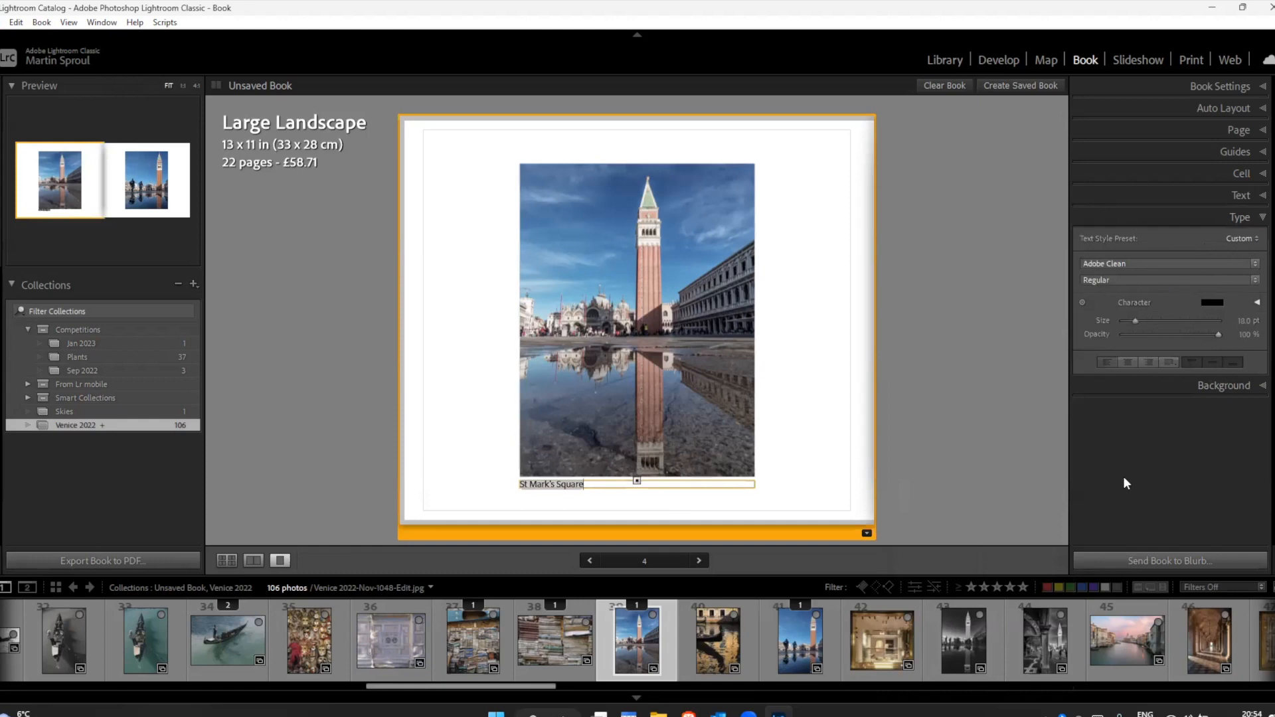
left_click(1127, 362)
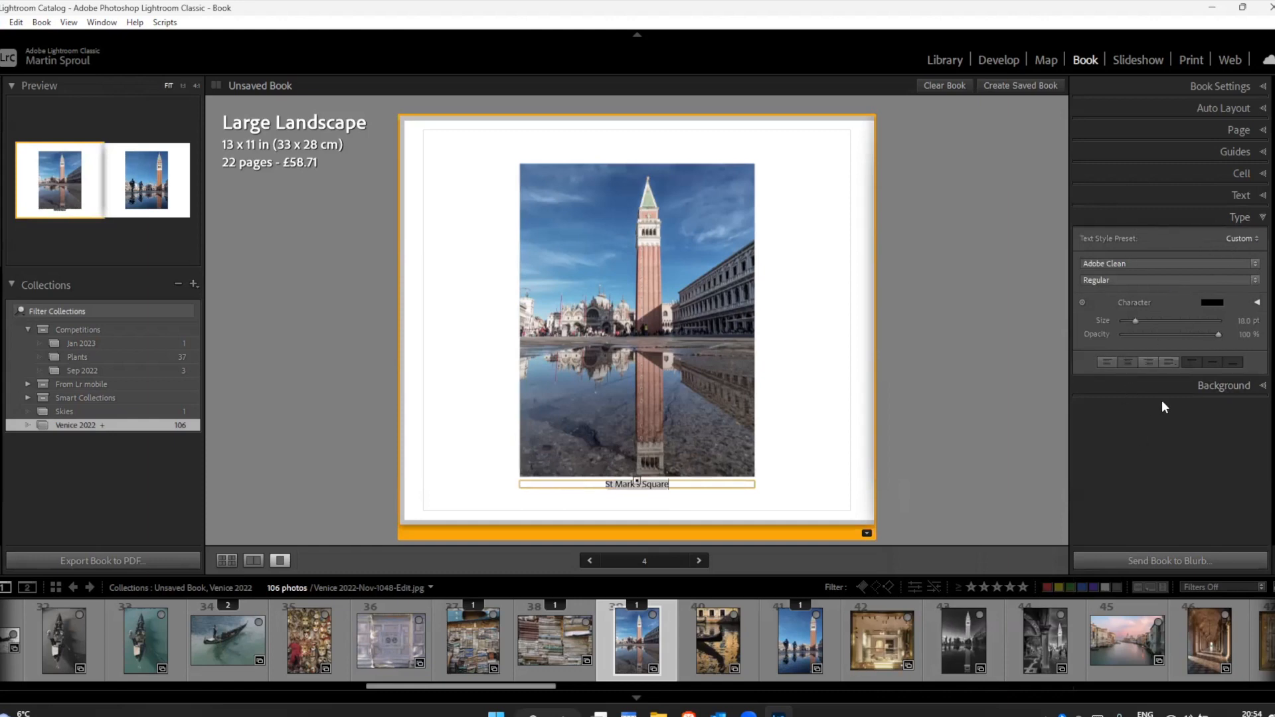
Step: Try the faint map outline and the full compass rose from the Travel graphics as the page background
left_click(1229, 387)
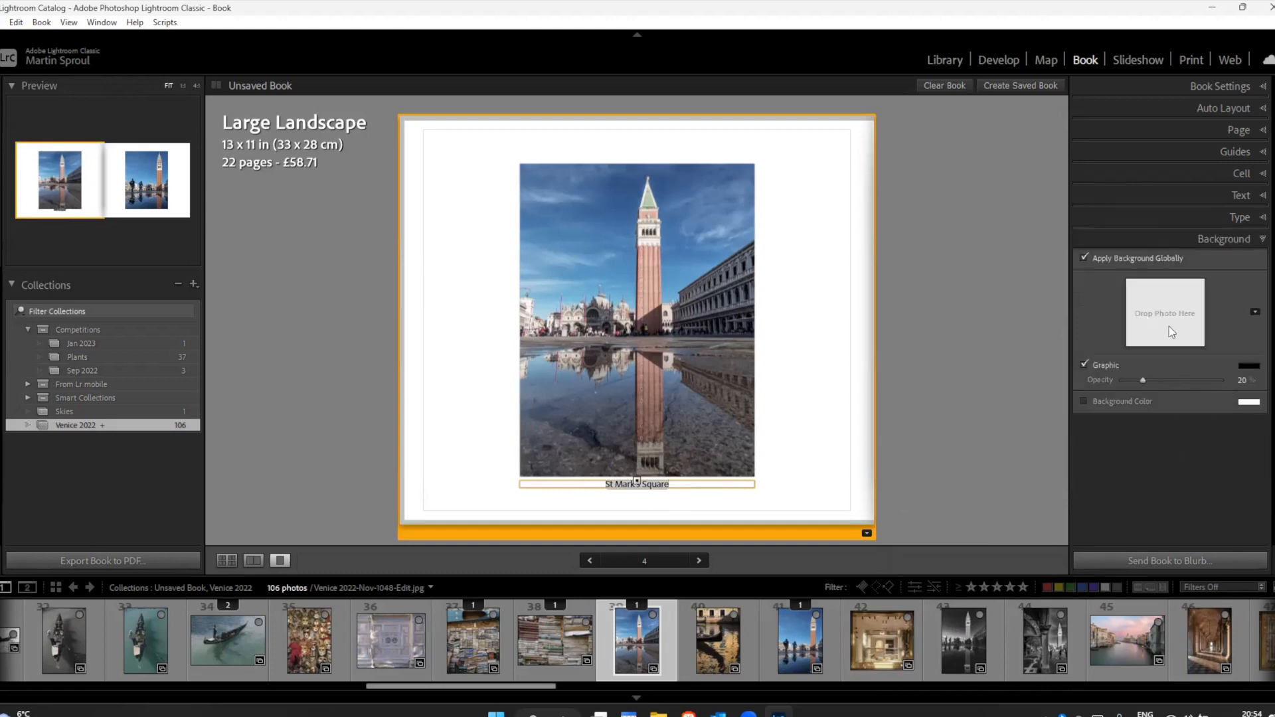
left_click(1255, 312)
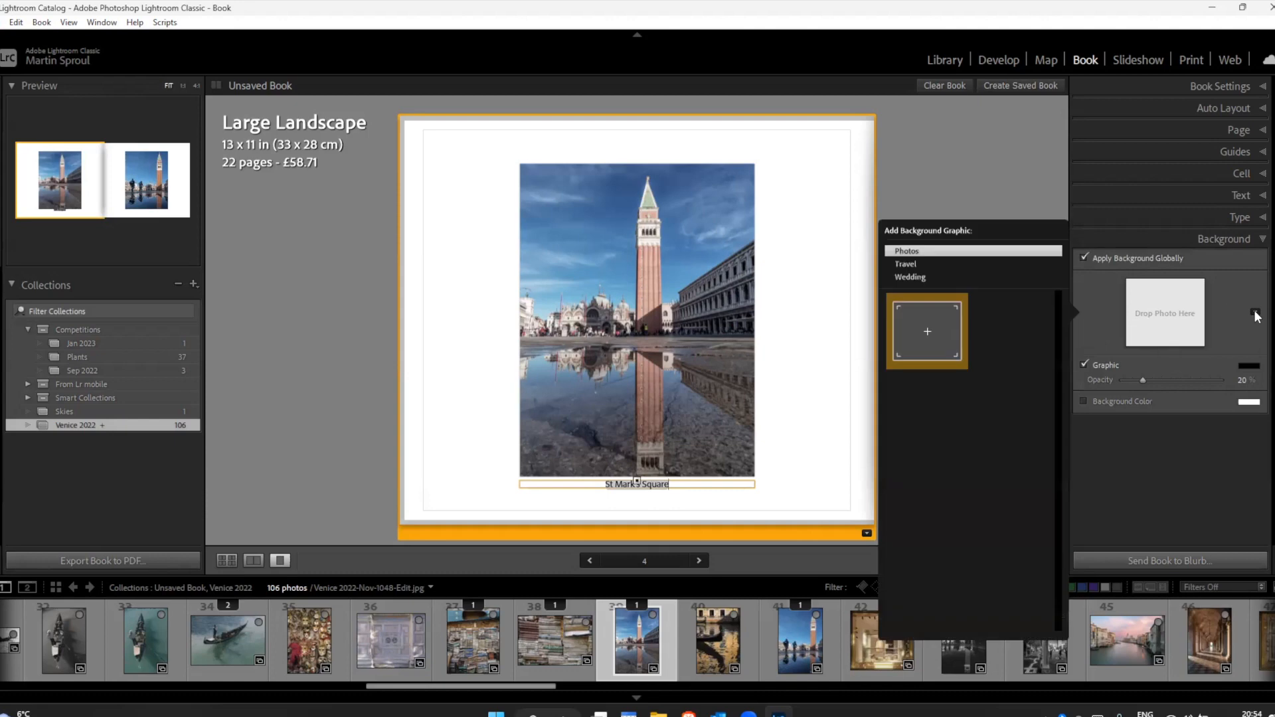
left_click(907, 265)
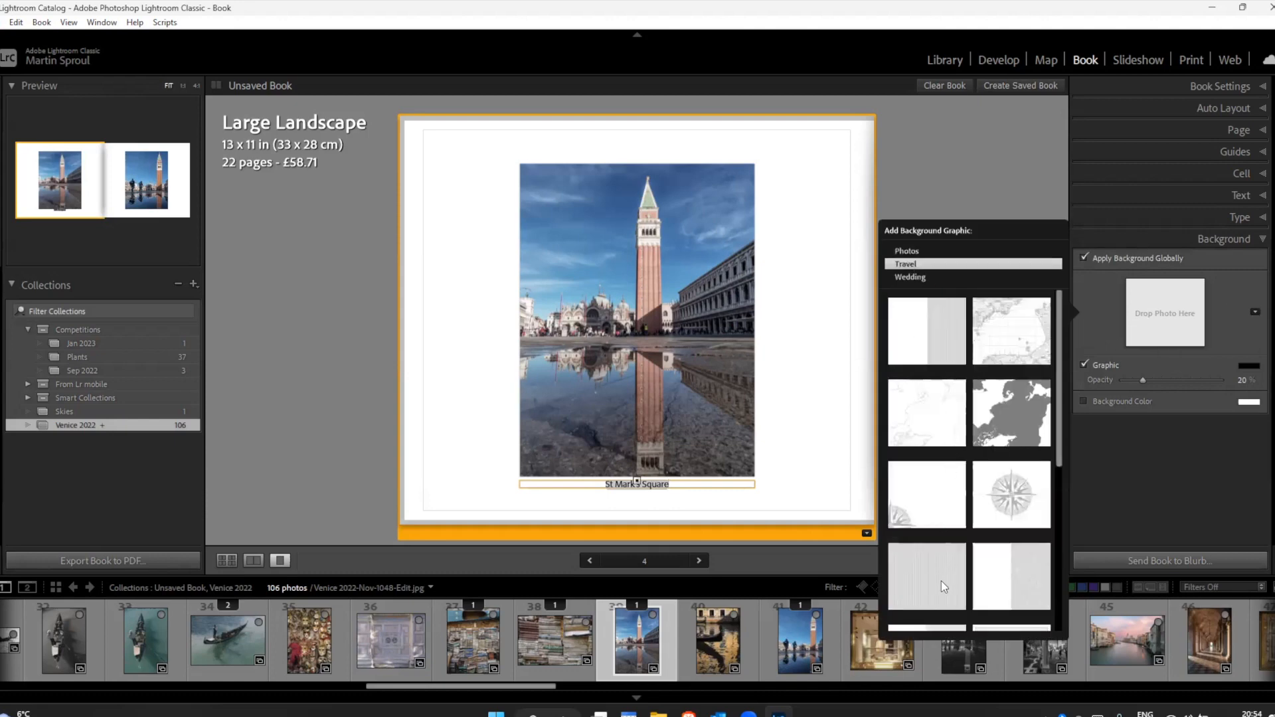
left_click(933, 418)
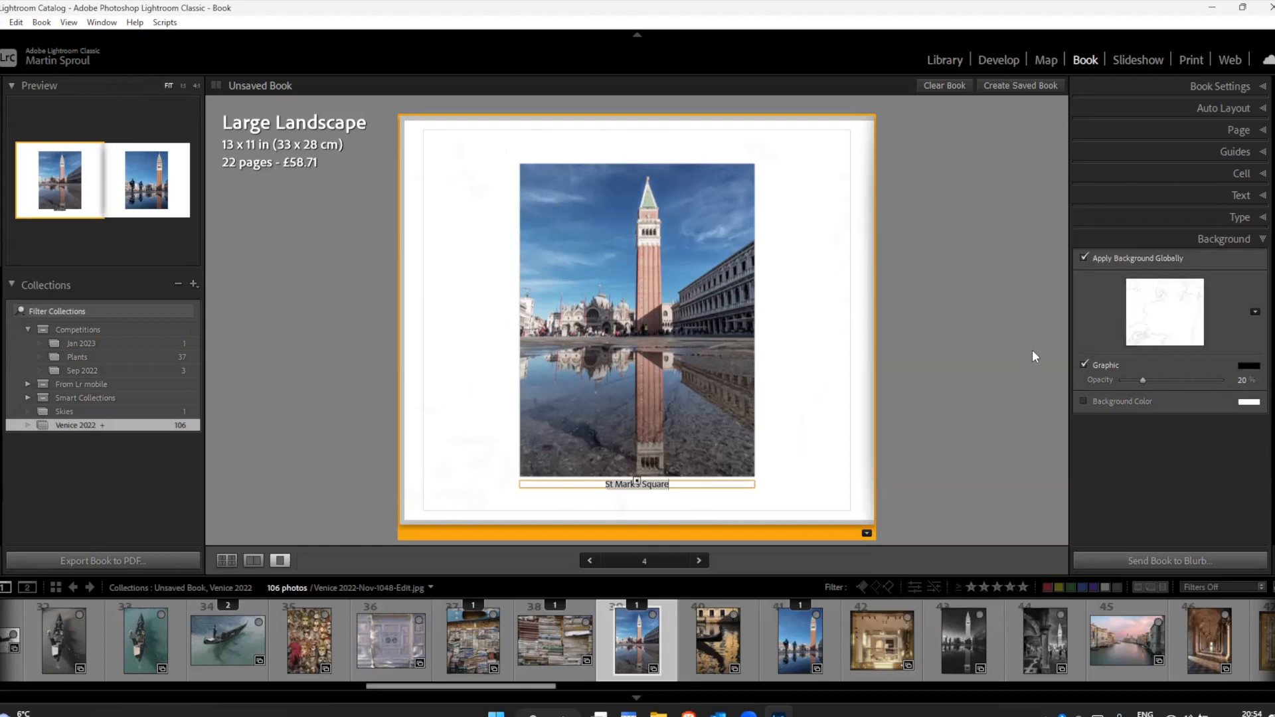
left_click(1254, 314)
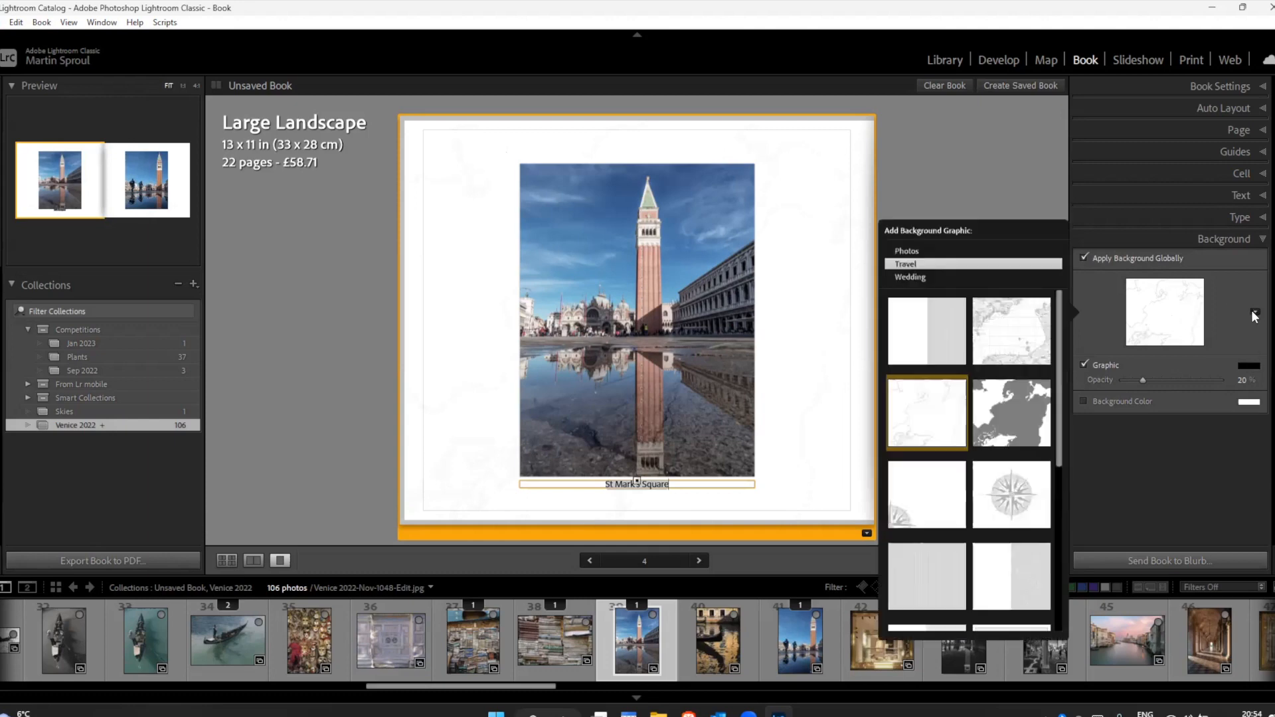
left_click(1014, 491)
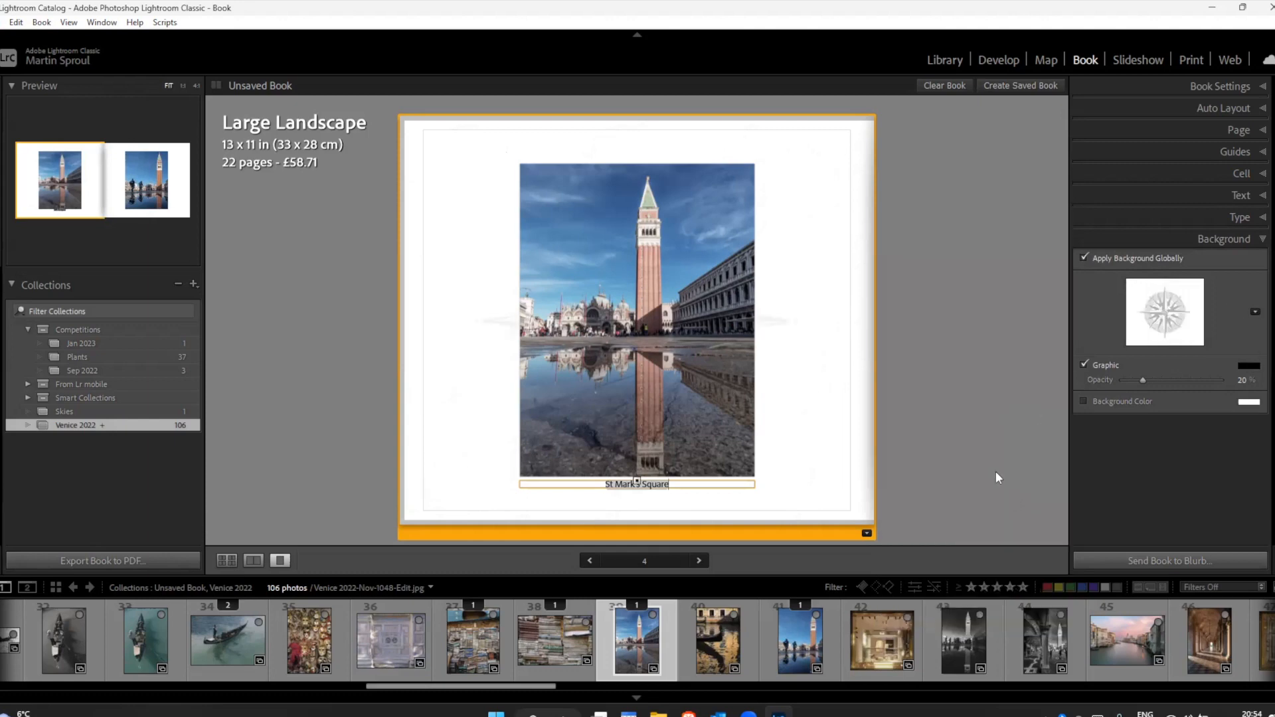
Step: Apply the Travel graphic with the partial compass in the lower corner as background and set its opacity to 11%
left_click(1256, 312)
scroll(948, 533, "down", 1)
left_click(913, 442)
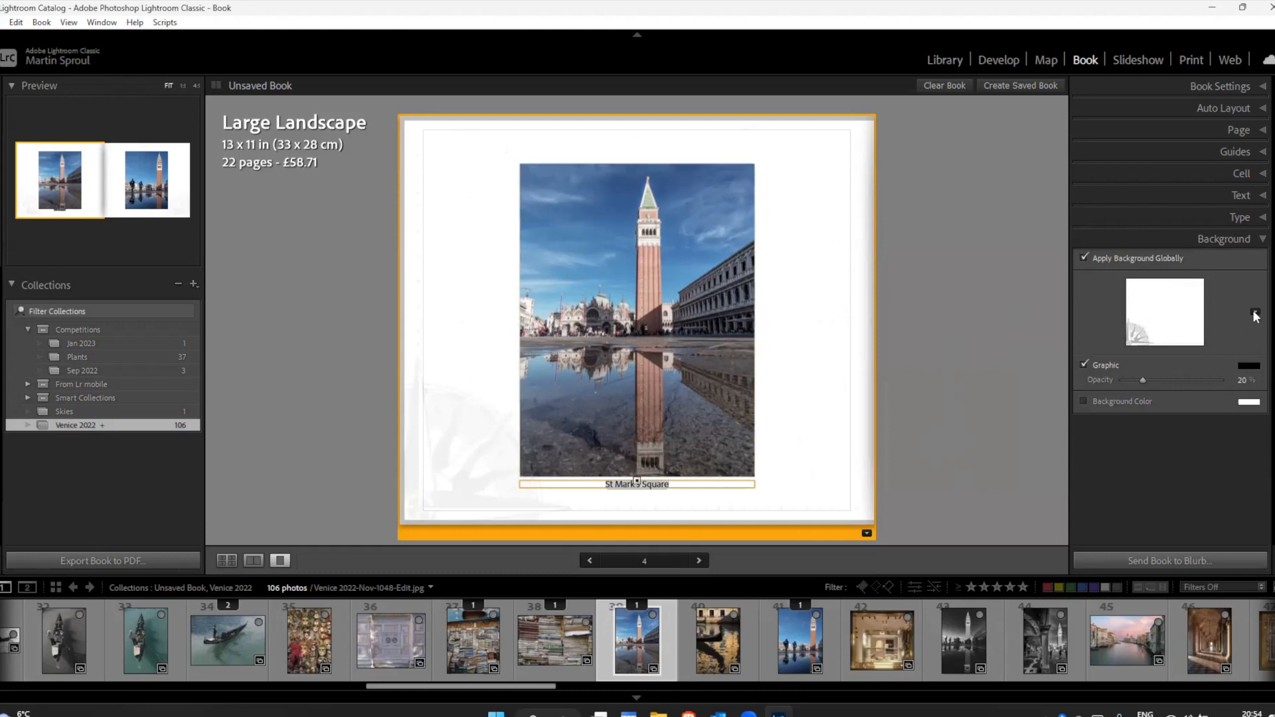
mouse_move(1142, 380)
left_mouse_down()
mouse_move(1180, 381)
mouse_move(1118, 381)
mouse_move(1134, 377)
left_mouse_up()
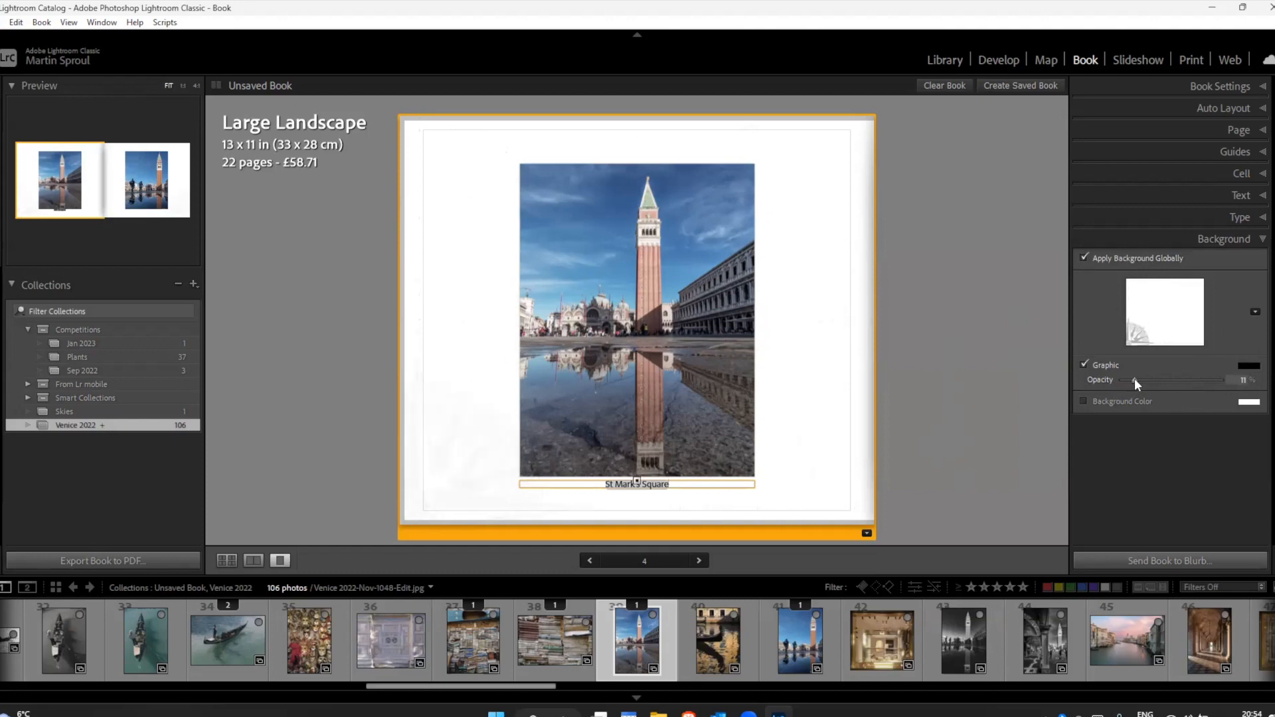
Step: Try the Wedding background with small ornaments at top and bottom, and the one with large swirls along the bottom
left_click(1255, 311)
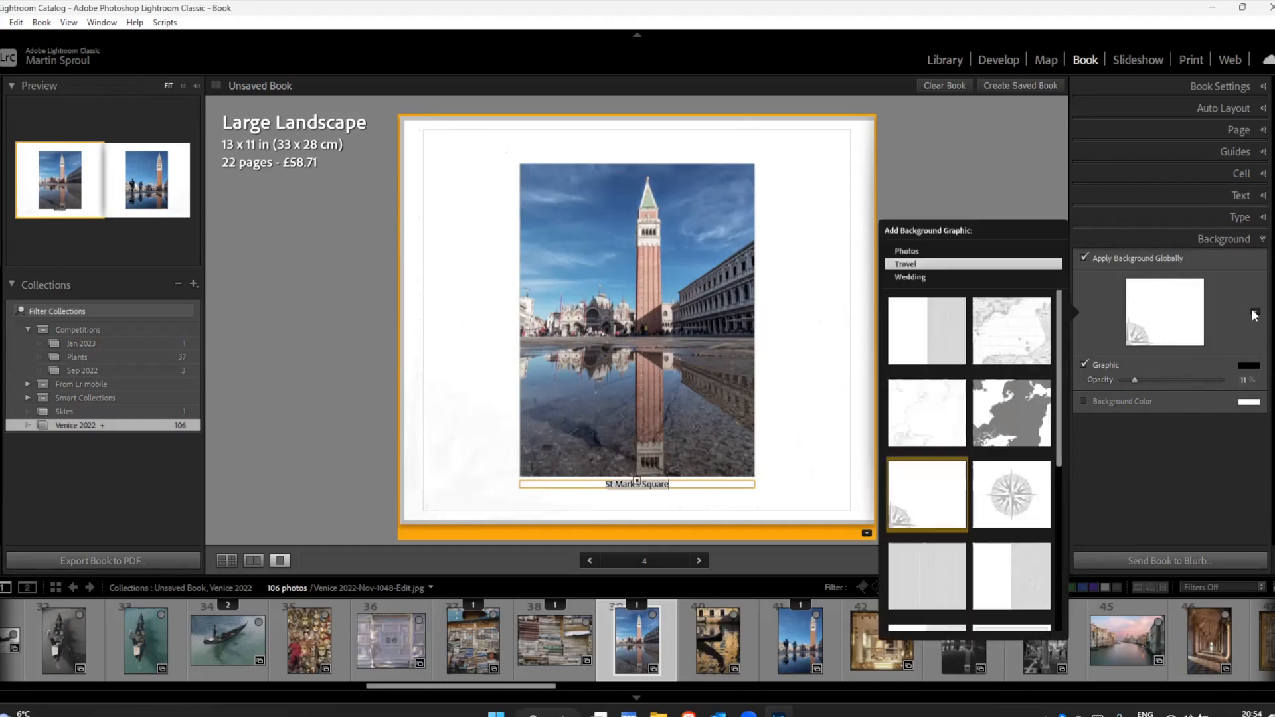
left_click(907, 274)
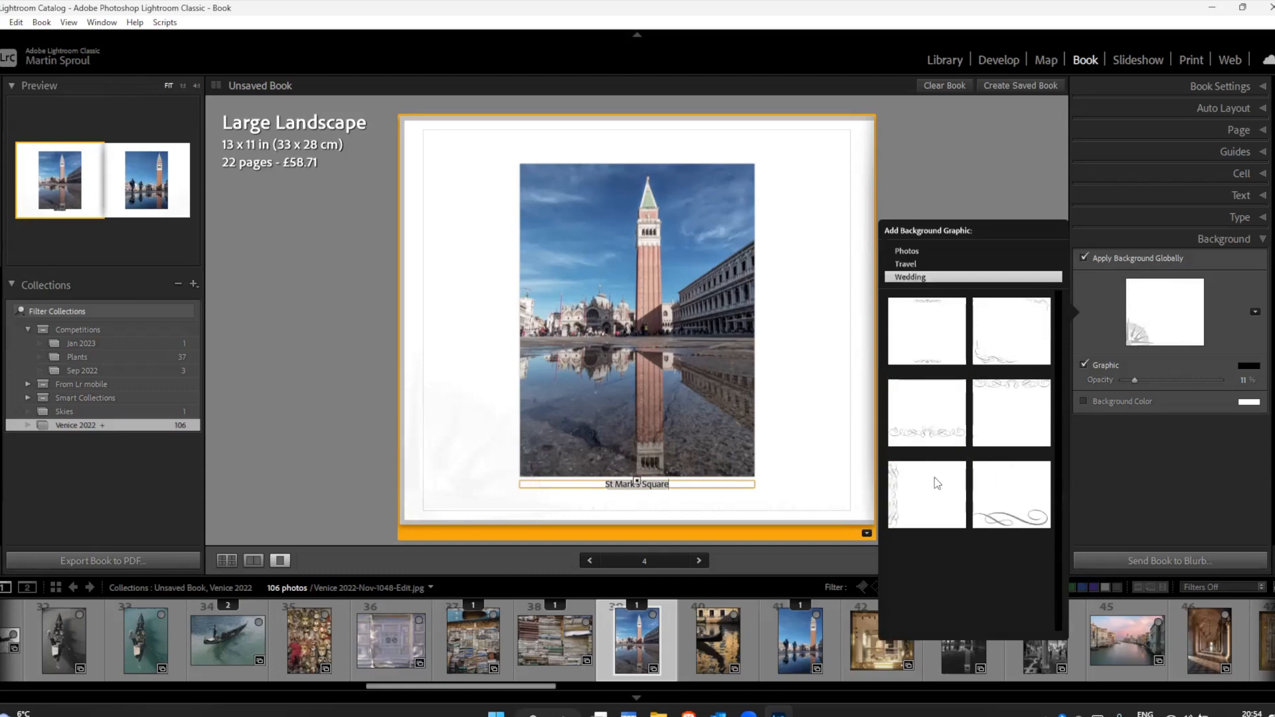
left_click(930, 332)
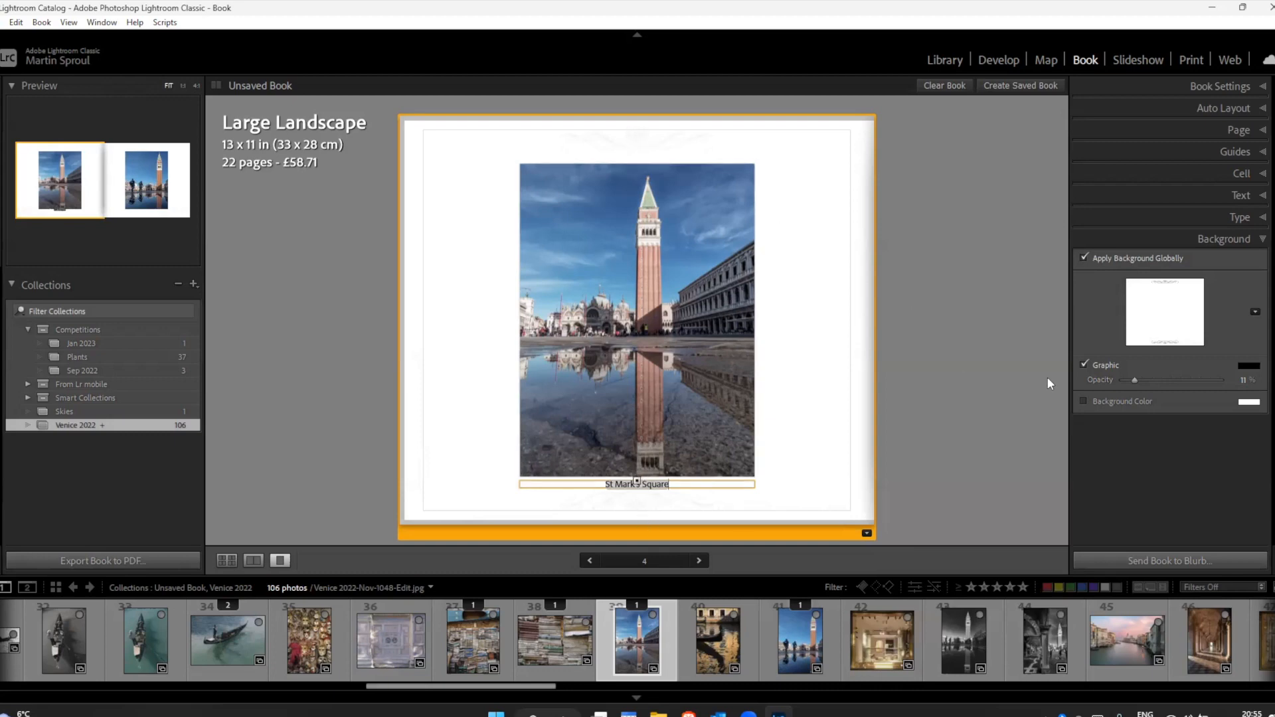
left_click(1255, 312)
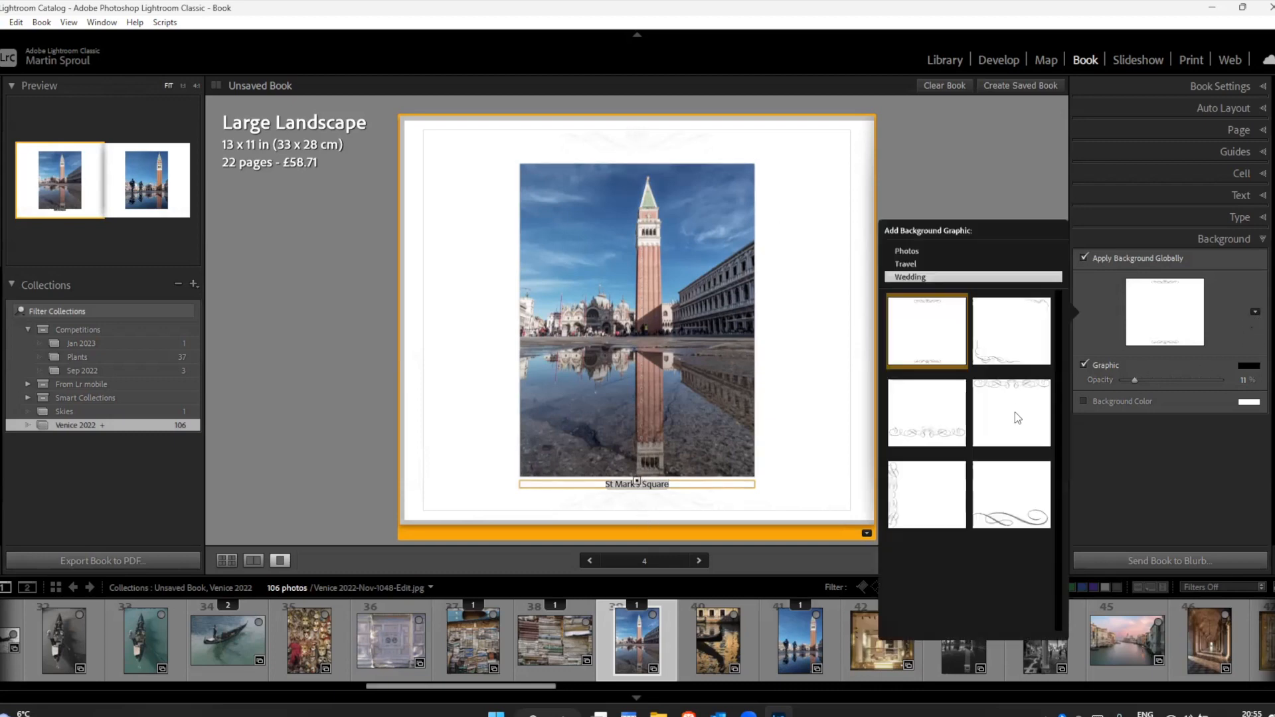
left_click(1003, 490)
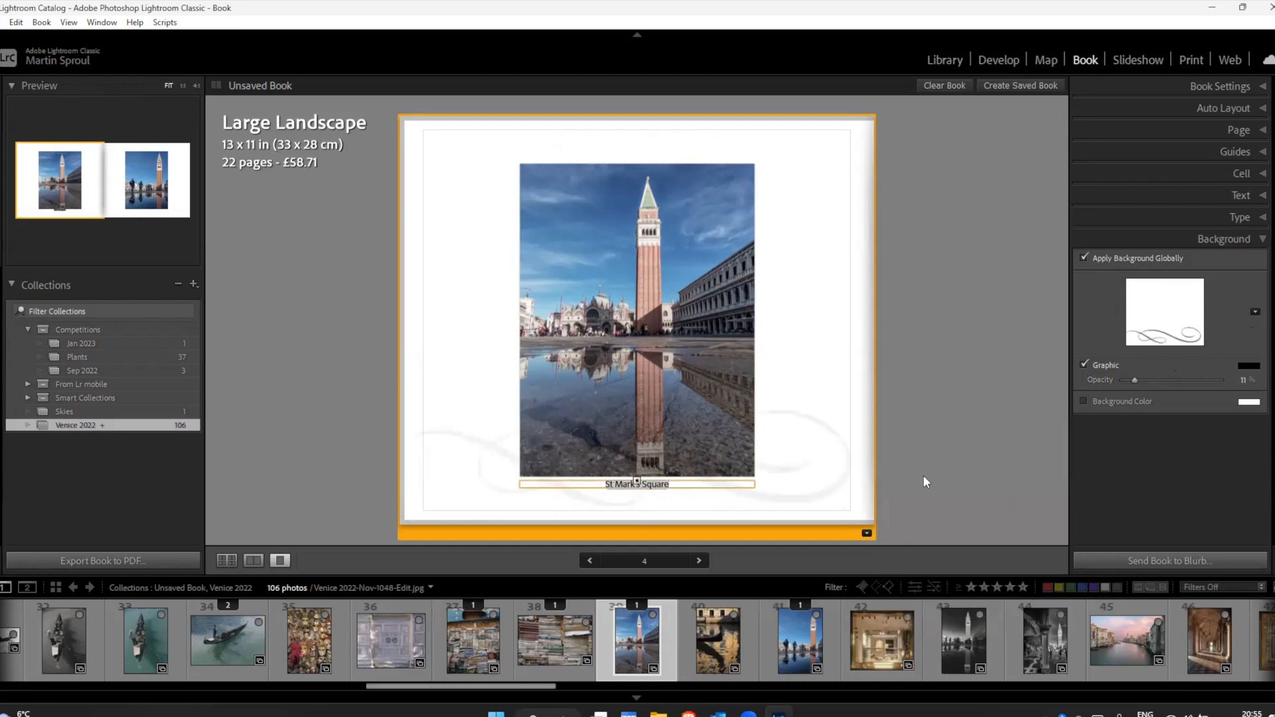
Step: Try the Wedding scrollwork along the bottom, and apply the Wedding graphic with flourishes in two opposite corners
left_click(1255, 312)
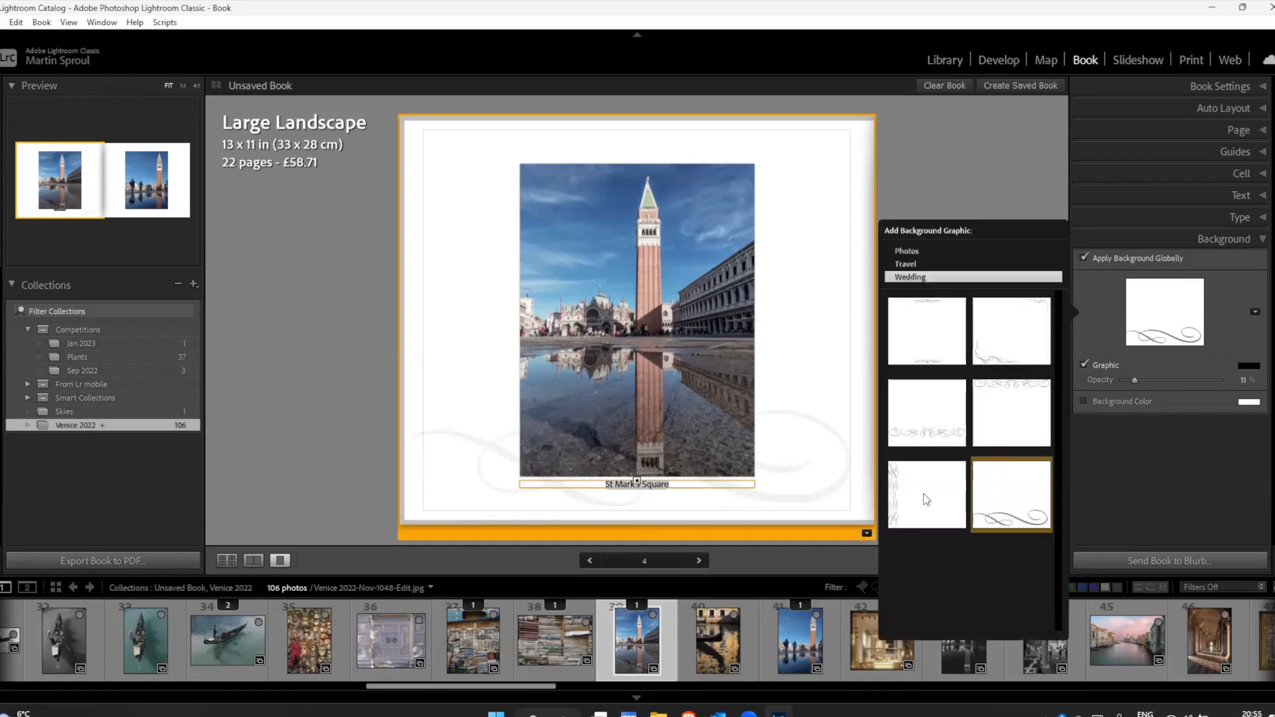
left_click(926, 428)
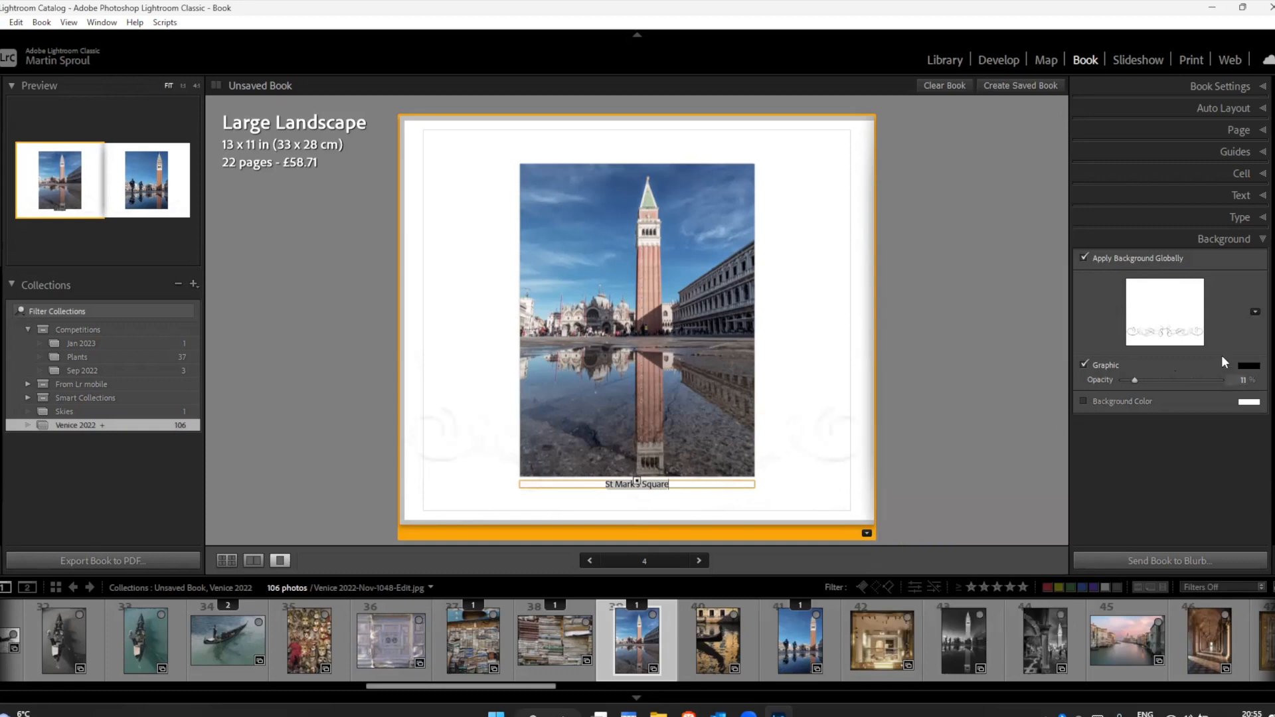
left_click(1255, 312)
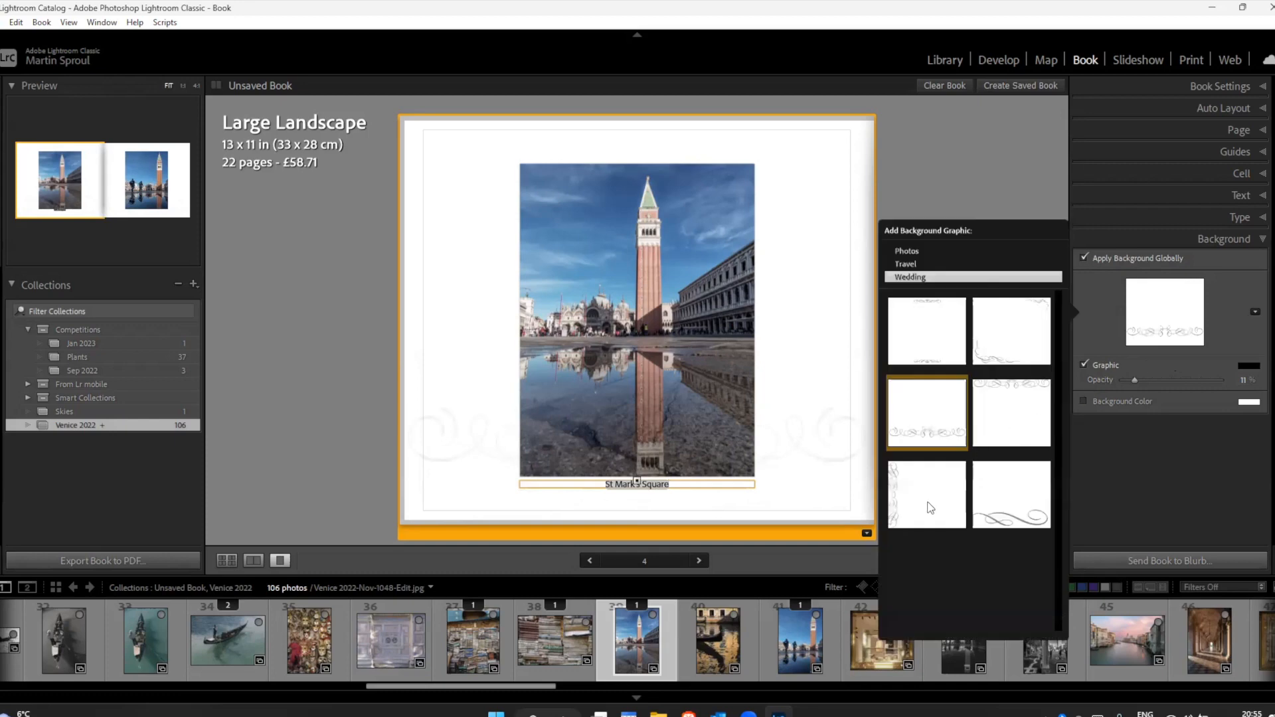
left_click(1007, 340)
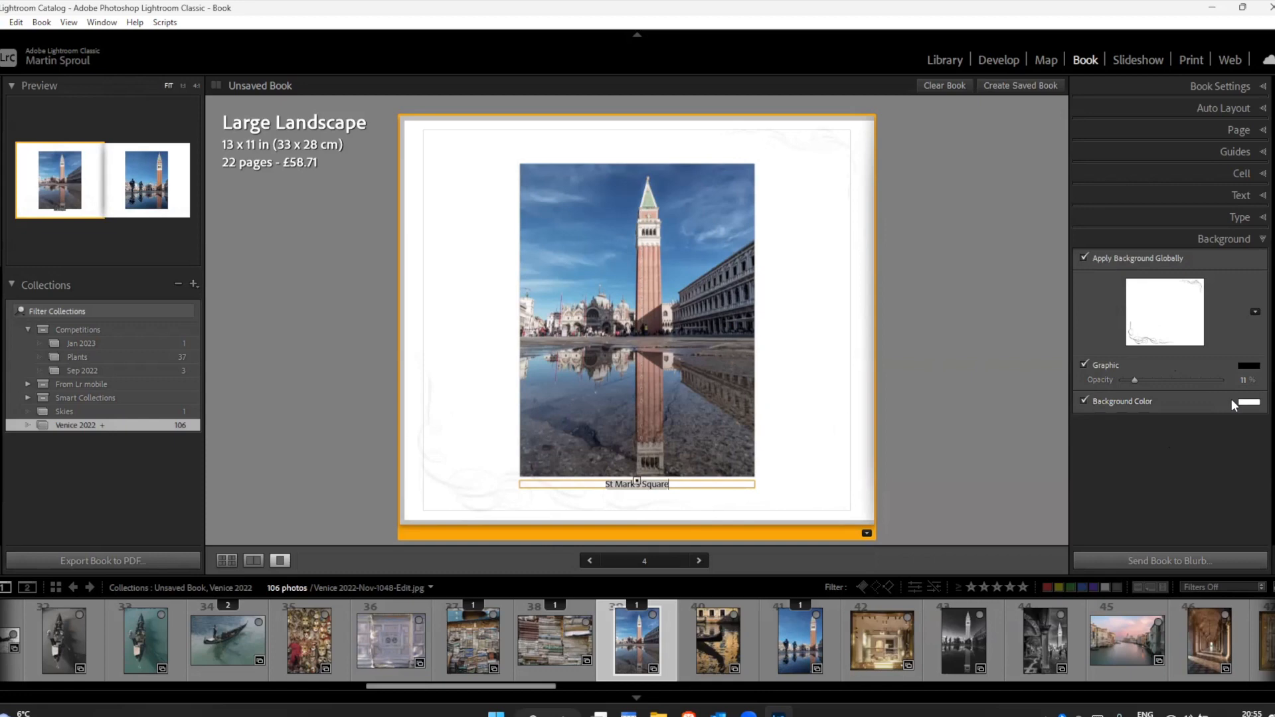
Step: Set the page background color to a coral red with hue 0, saturation 83% and lightness 65%
left_click(1249, 401)
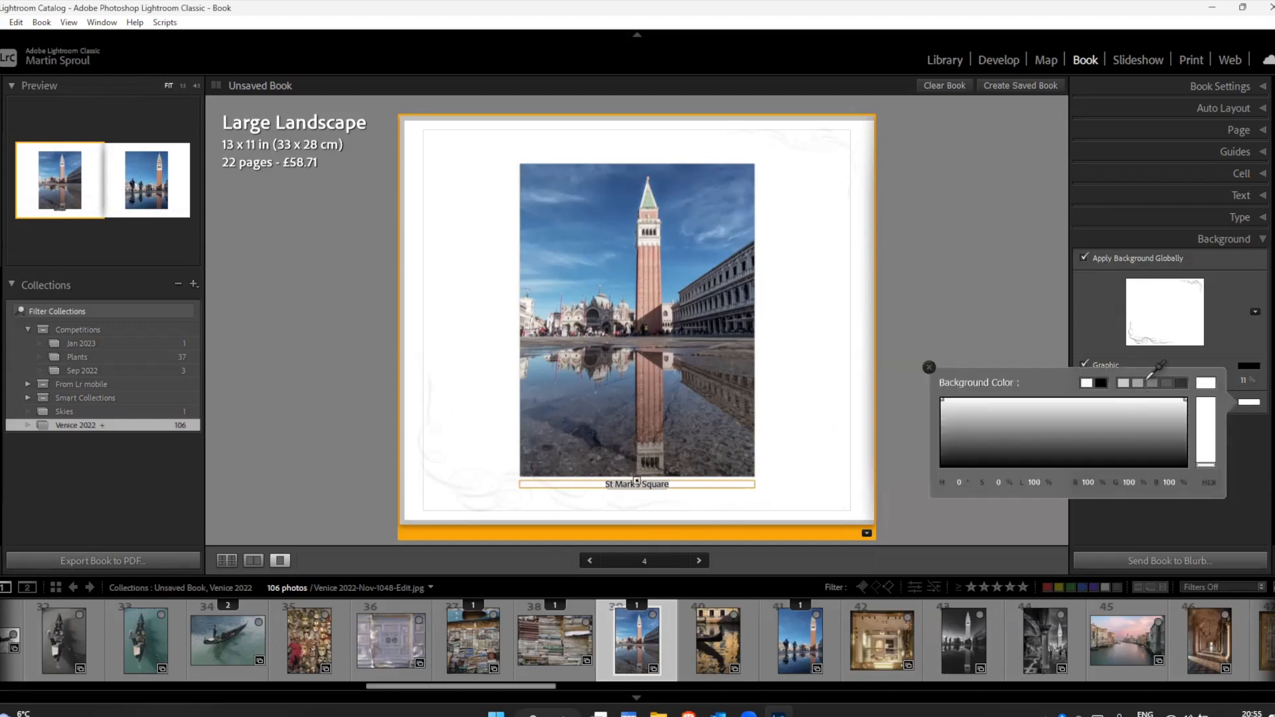
left_click(1138, 382)
left_click(1206, 408)
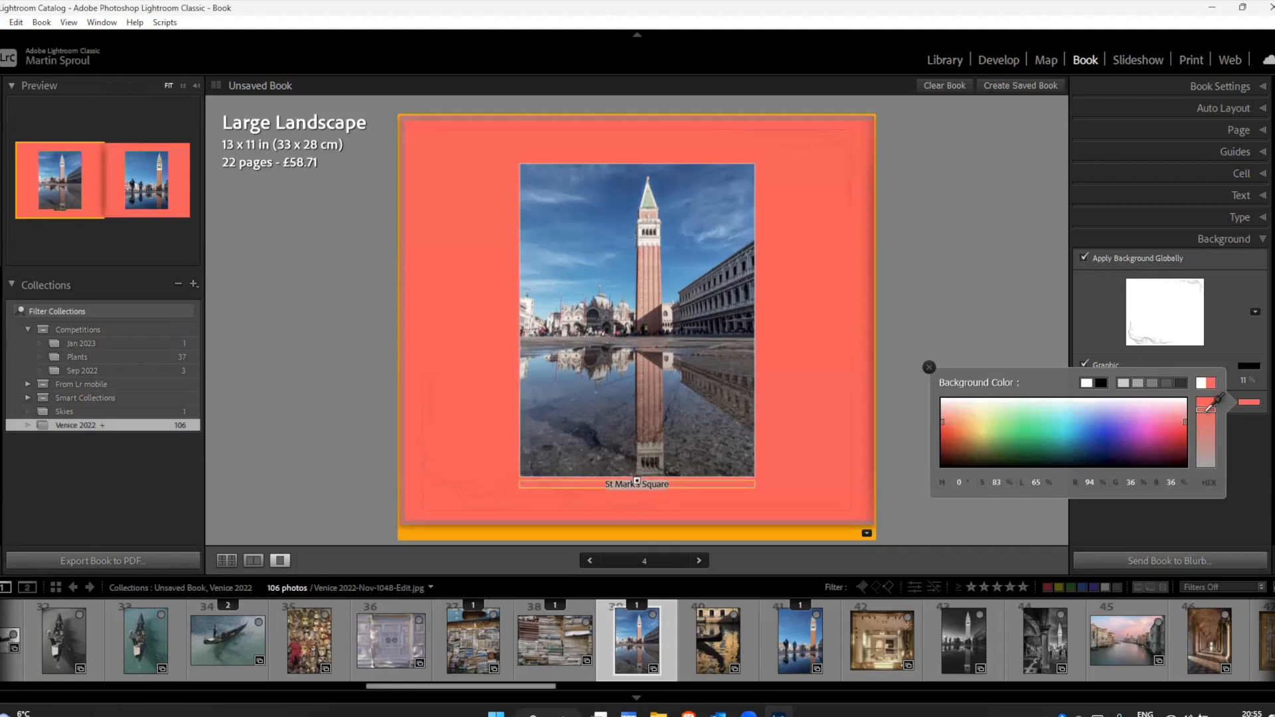
Step: Turn off both the background graphic and the background color for the book pages
left_click(1209, 346)
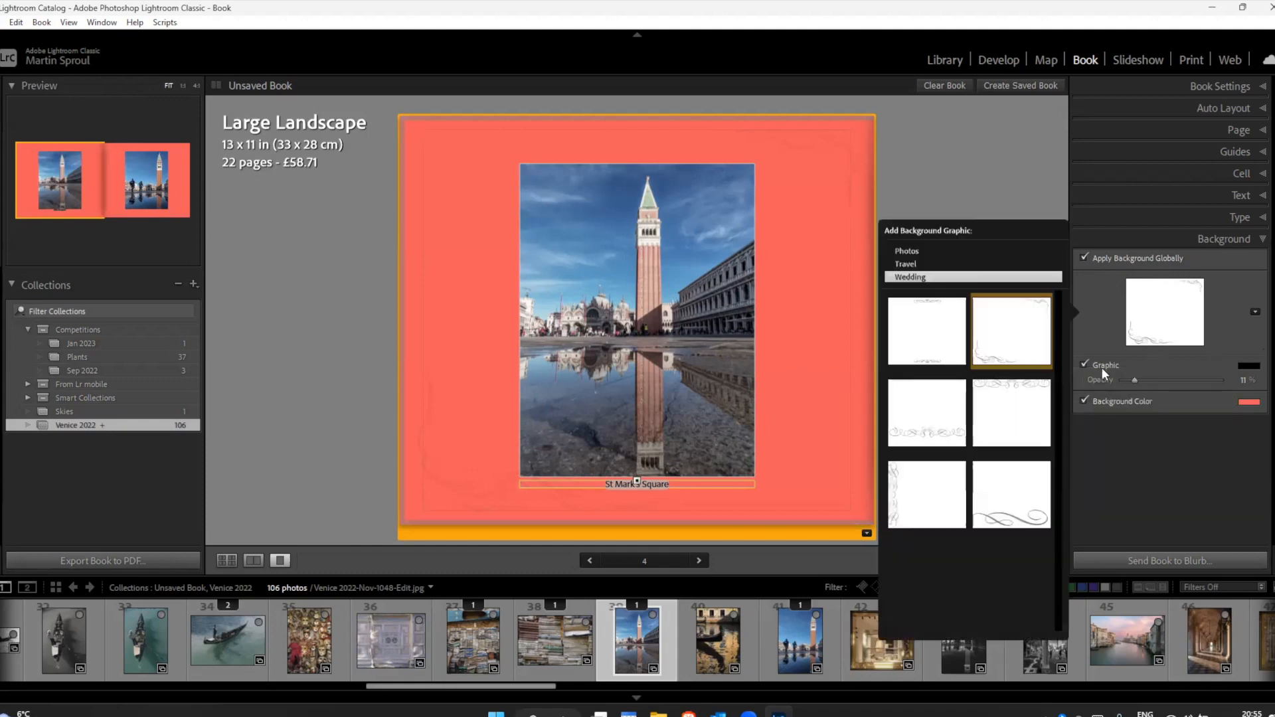
left_click(1085, 365)
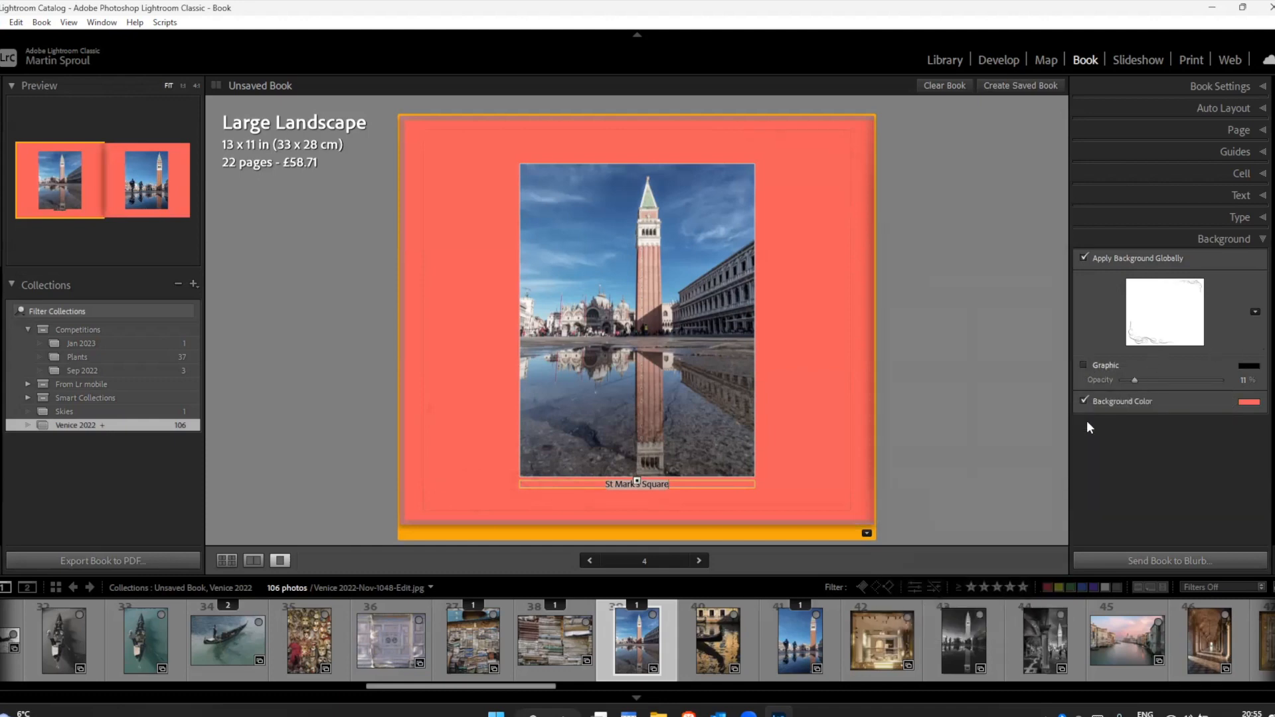
left_click(1082, 401)
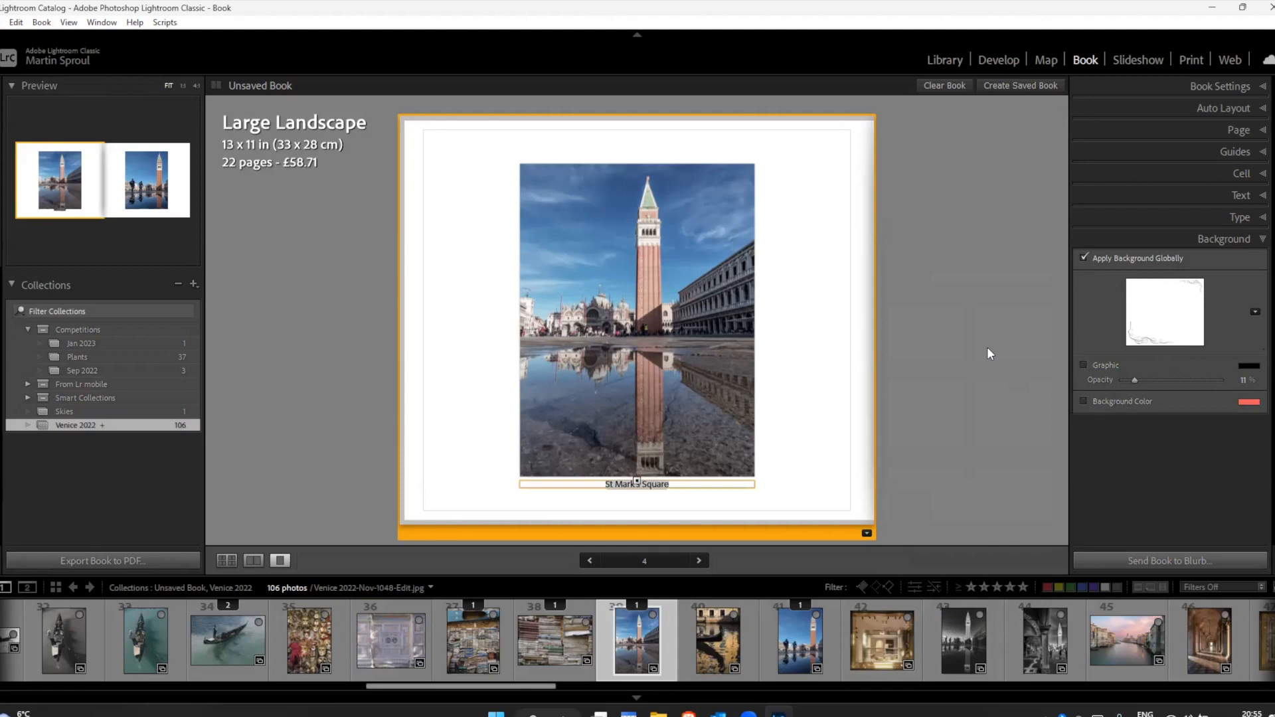
Step: Return to the multi-page view and place the photo of the gondola prow and golden water reflections on page 13
left_click(226, 560)
scroll(744, 455, "down", 1)
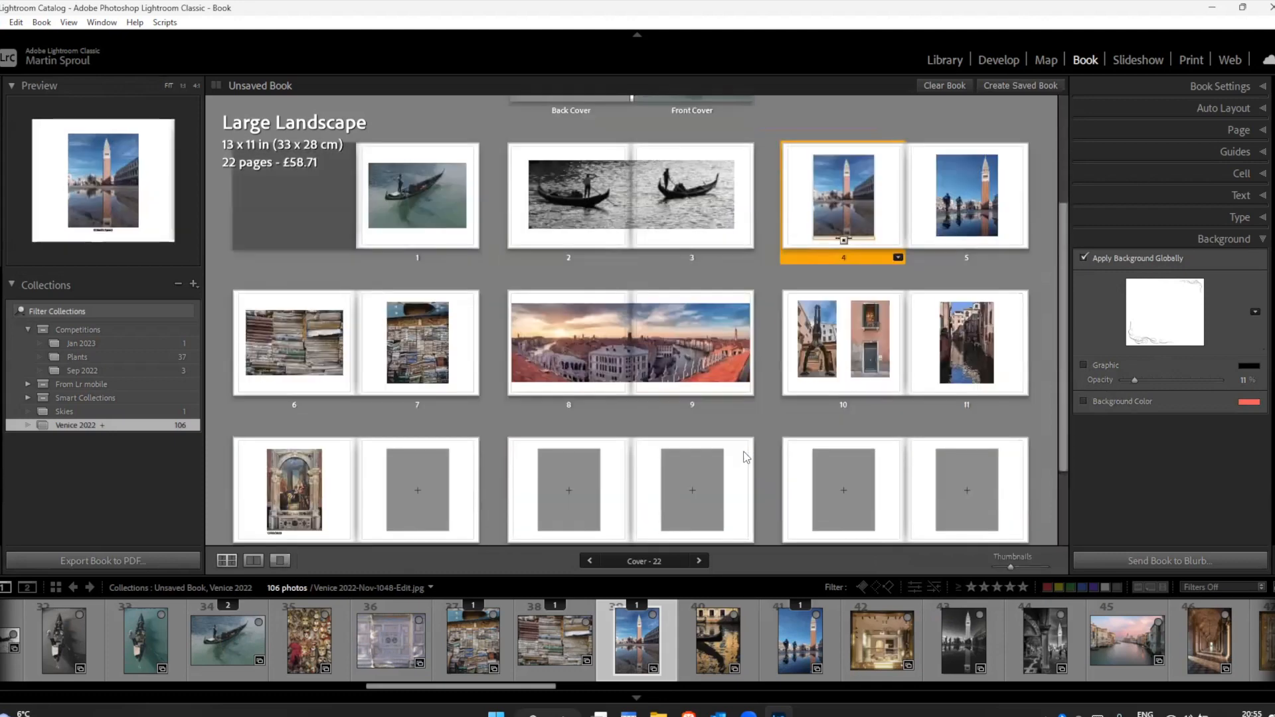
scroll(745, 456, "down", 4)
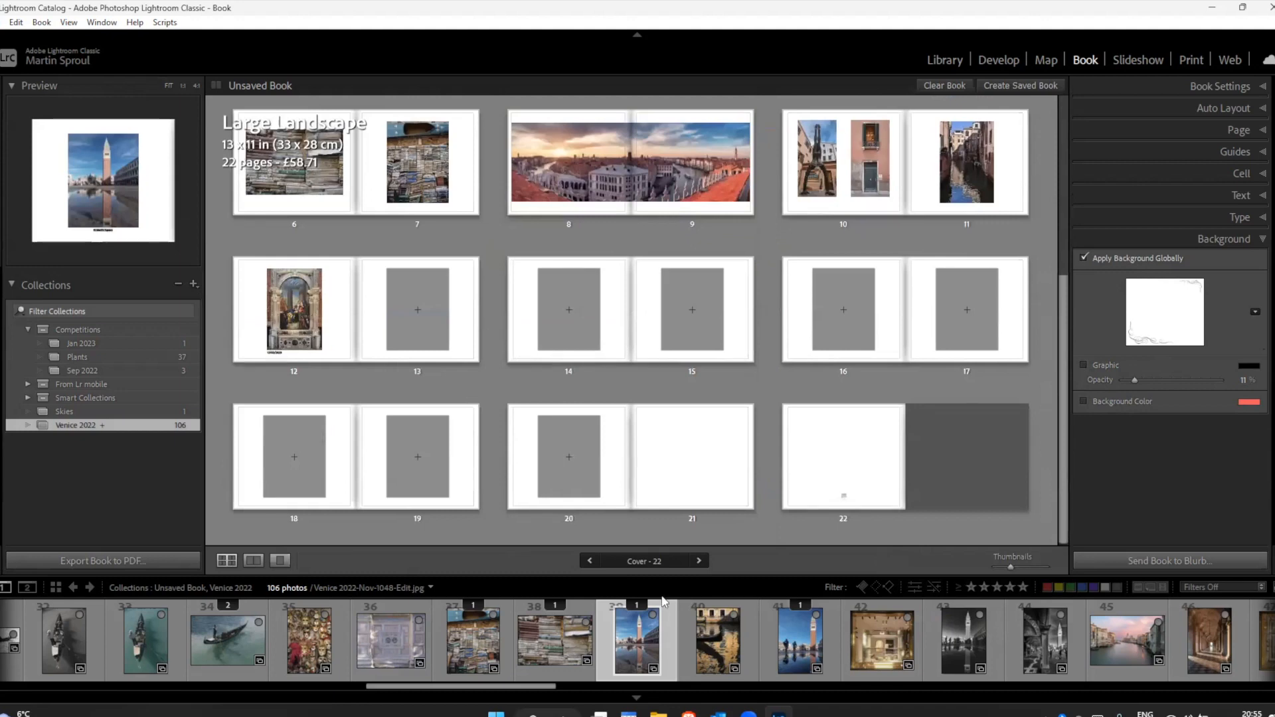
left_click_drag(756, 617, 418, 312)
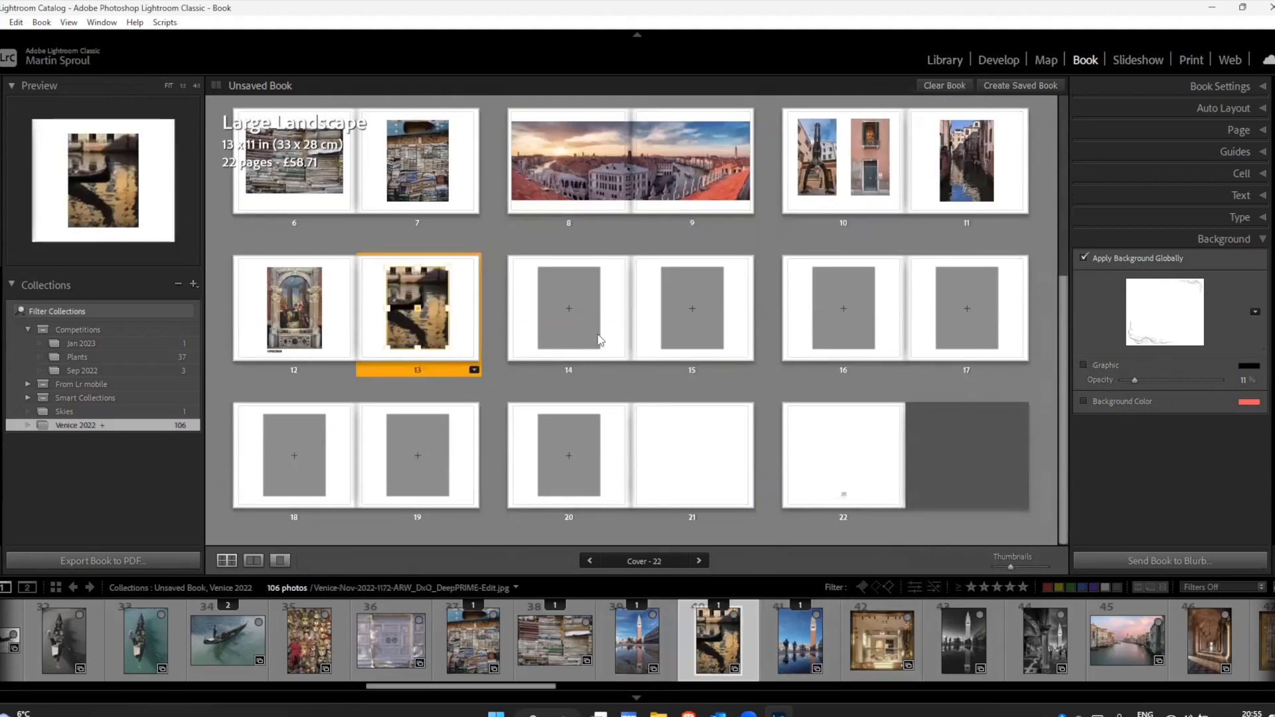
Step: Change page 14 to the 1 Photo layout with a narrow white border and fill it with the warm-lit interior photo
left_click(611, 364)
left_click(623, 370)
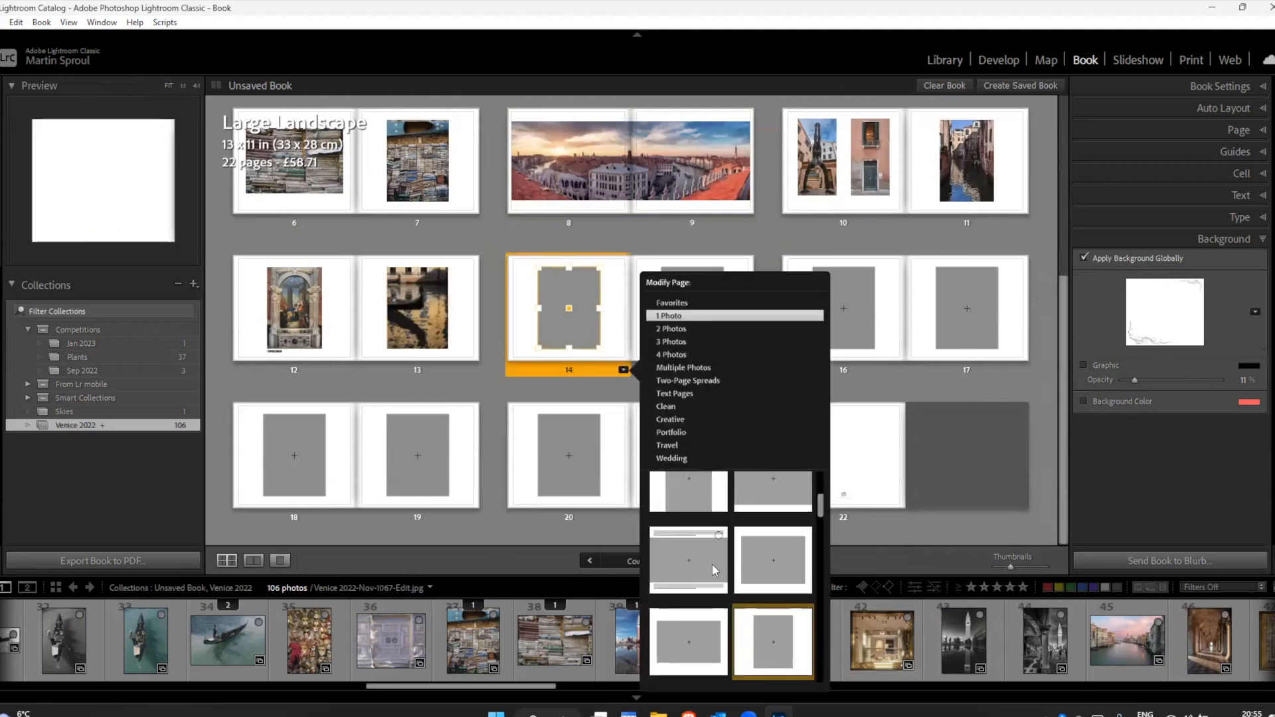
scroll(712, 563, "up", 3)
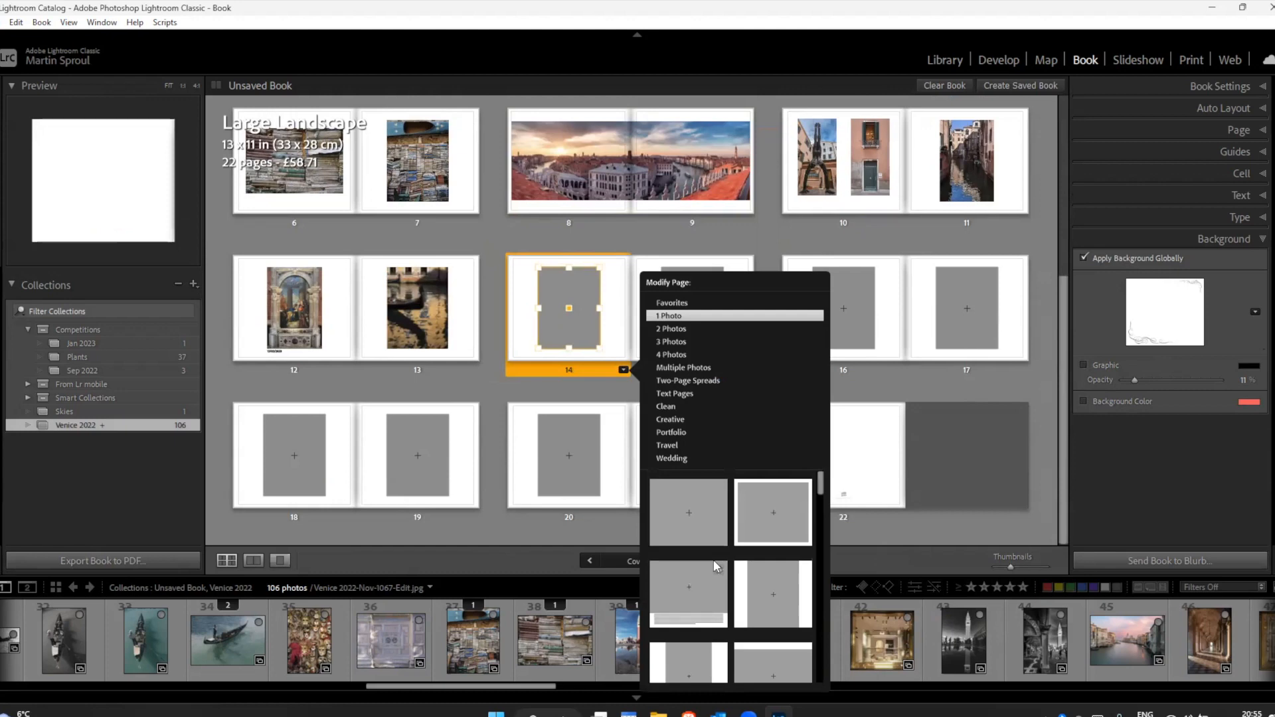
left_click(754, 515)
left_click_drag(877, 644, 572, 311)
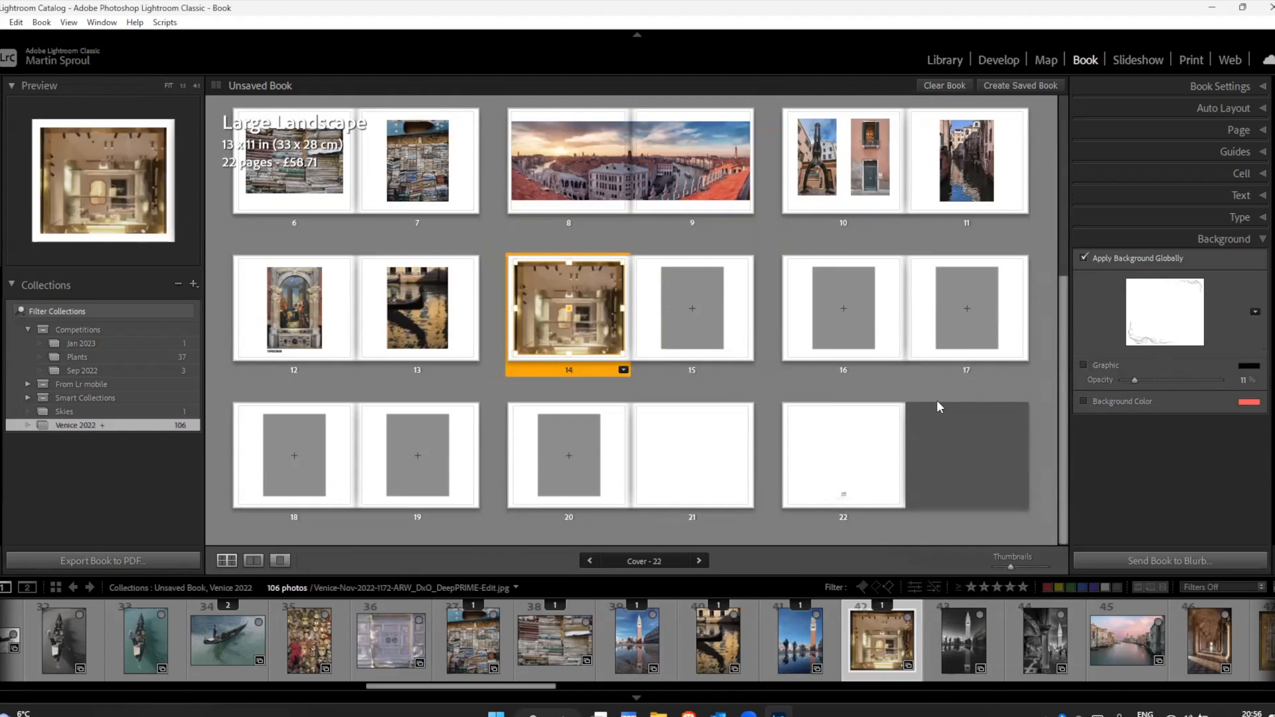
Step: Move page 13 with the gondola photo behind page 14 so the two pages swap, and select page 12
left_click(464, 363)
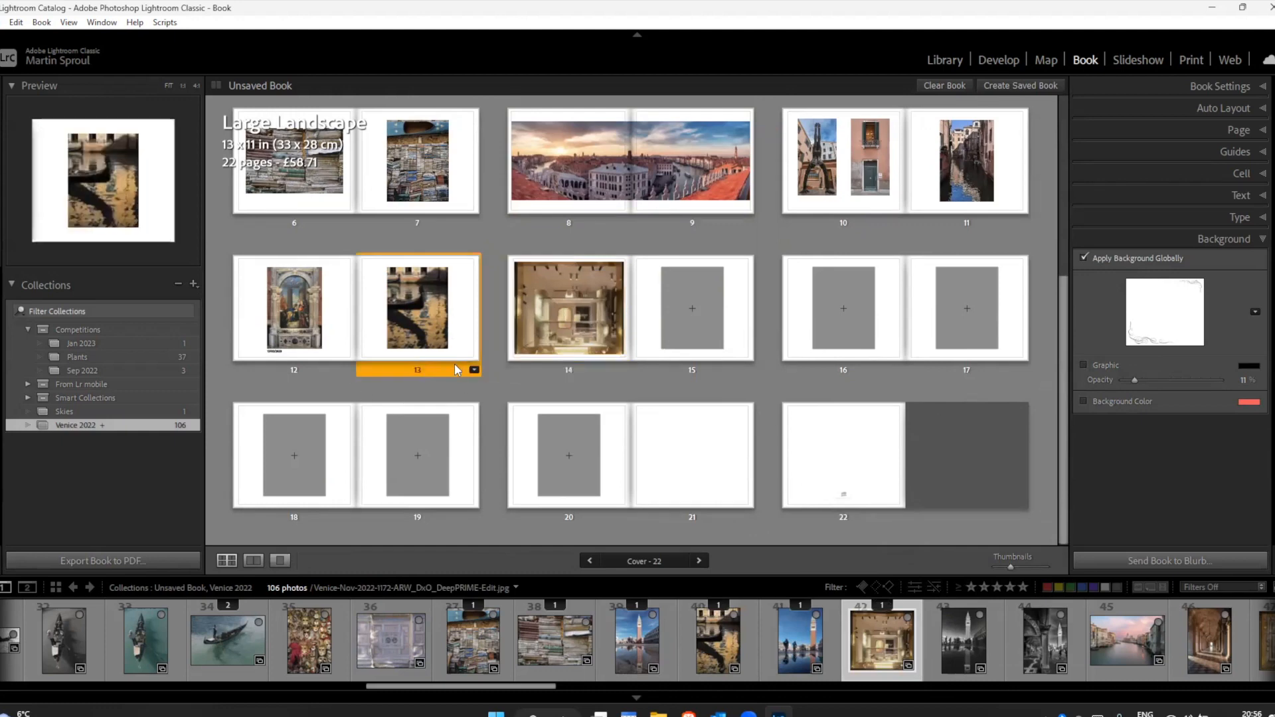
mouse_move(548, 376)
left_mouse_down()
mouse_move(679, 360)
mouse_move(536, 388)
left_mouse_up()
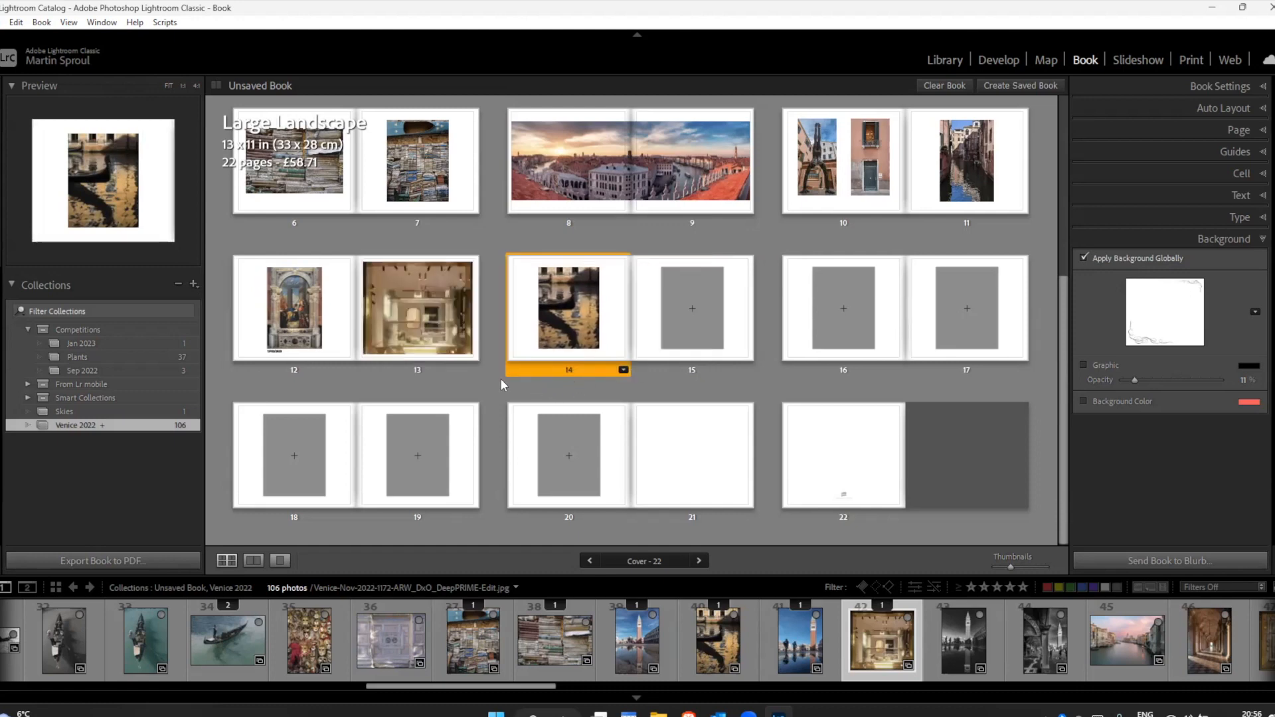
left_click(342, 354)
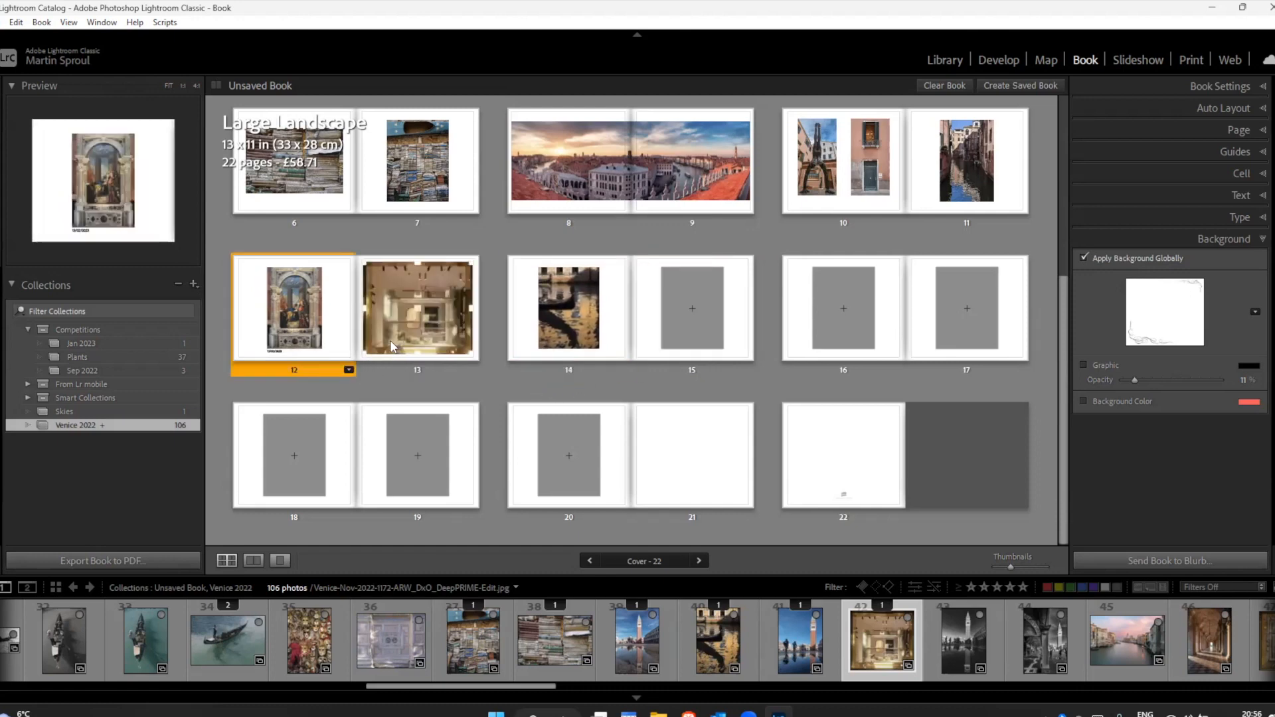
Step: Move the page 12–13 spread behind the gondola-prow spread and place the arcade photo on page 13, black-and-white St Mark's photos on pages 16 and 17
left_click_drag(375, 372, 802, 371)
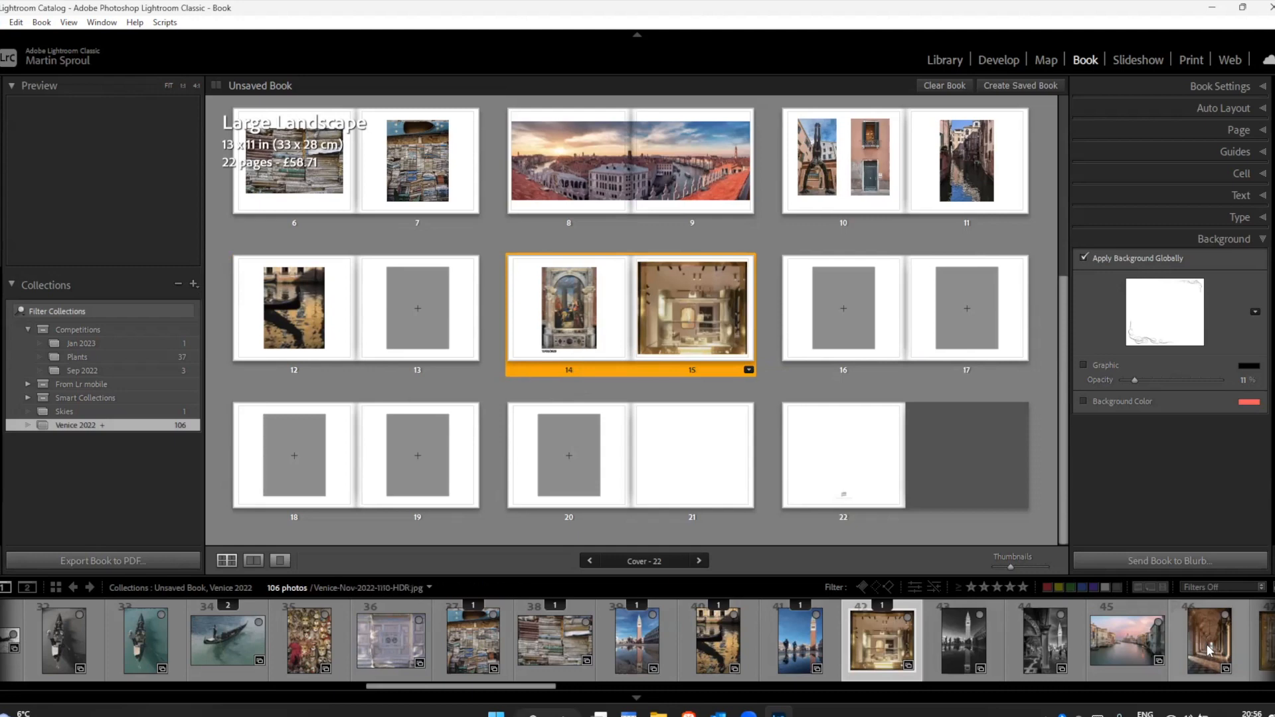
left_click_drag(1207, 645, 420, 315)
left_click_drag(962, 639, 846, 312)
left_click_drag(1041, 644, 965, 308)
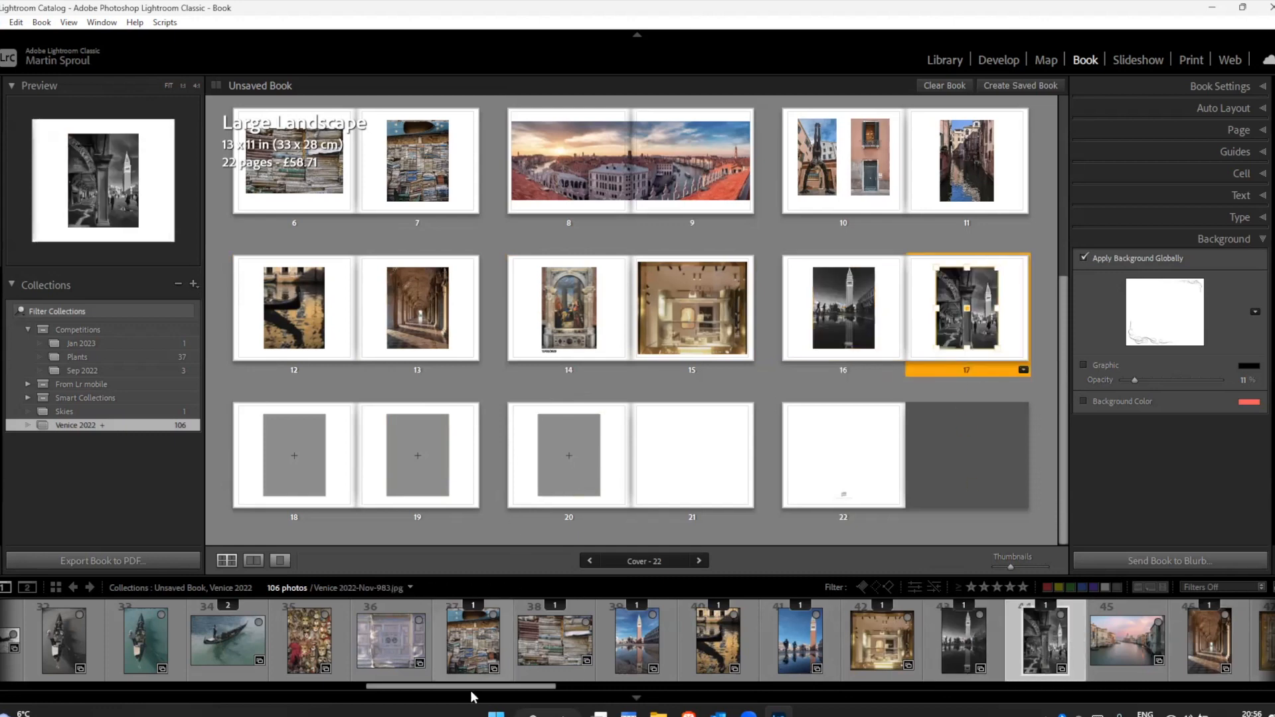
Step: Change page 18 to the 1 Photo layout with a centred landscape cell and fill it with the Rialto Bridge photo
left_click_drag(417, 685, 256, 693)
left_click(312, 485)
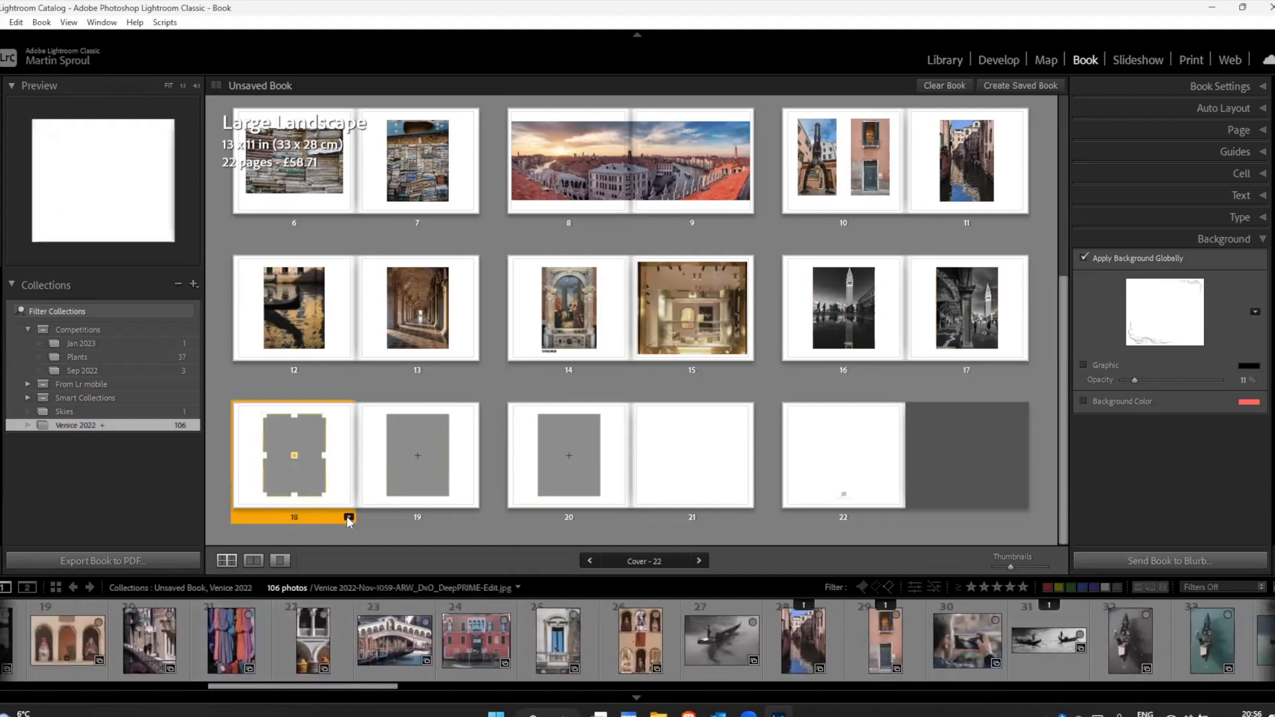
left_click(349, 519)
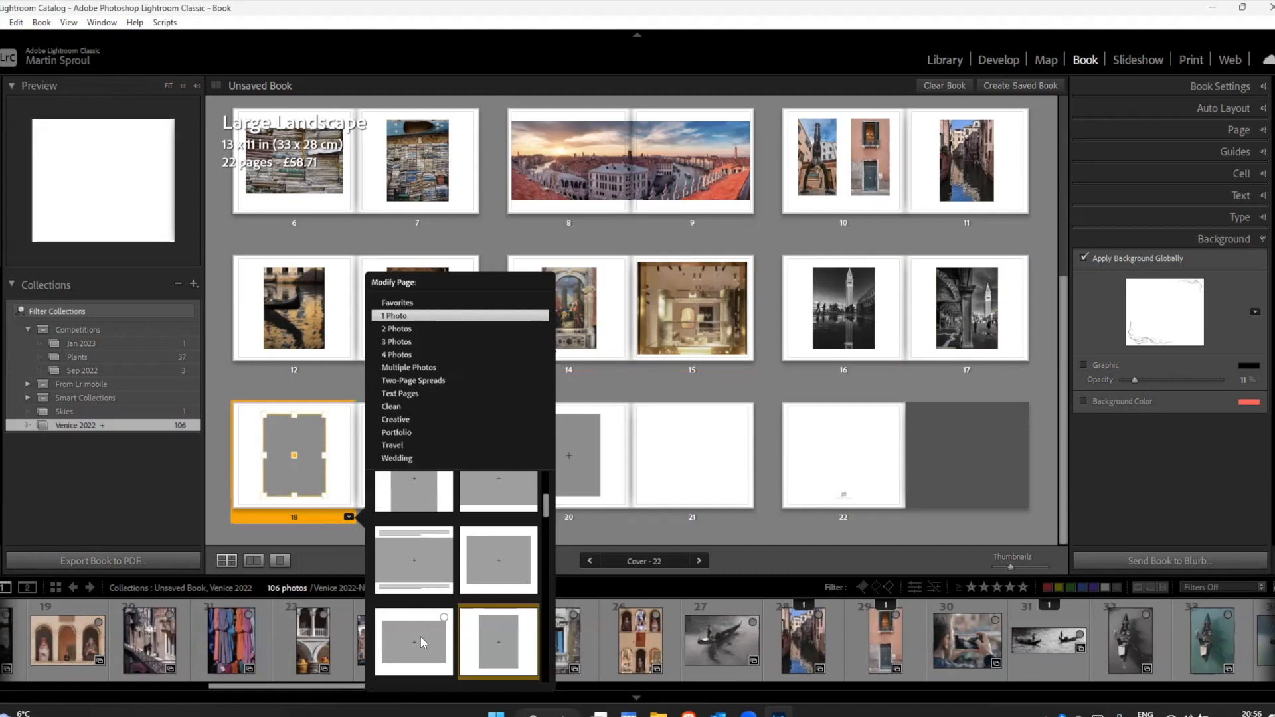
left_click(421, 636)
left_click_drag(402, 642, 292, 452)
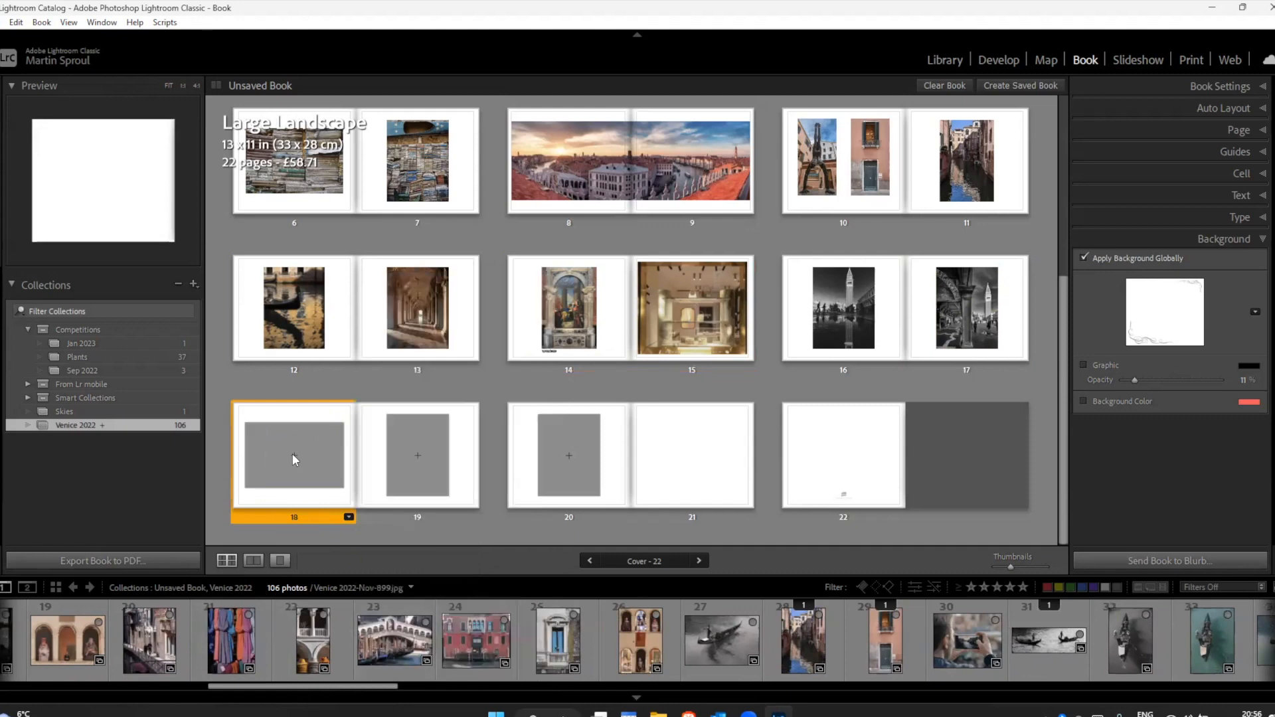
Step: Give page 19 the same centred landscape 1 Photo layout and place the red palazzo photo in it
left_click(462, 495)
left_click(473, 517)
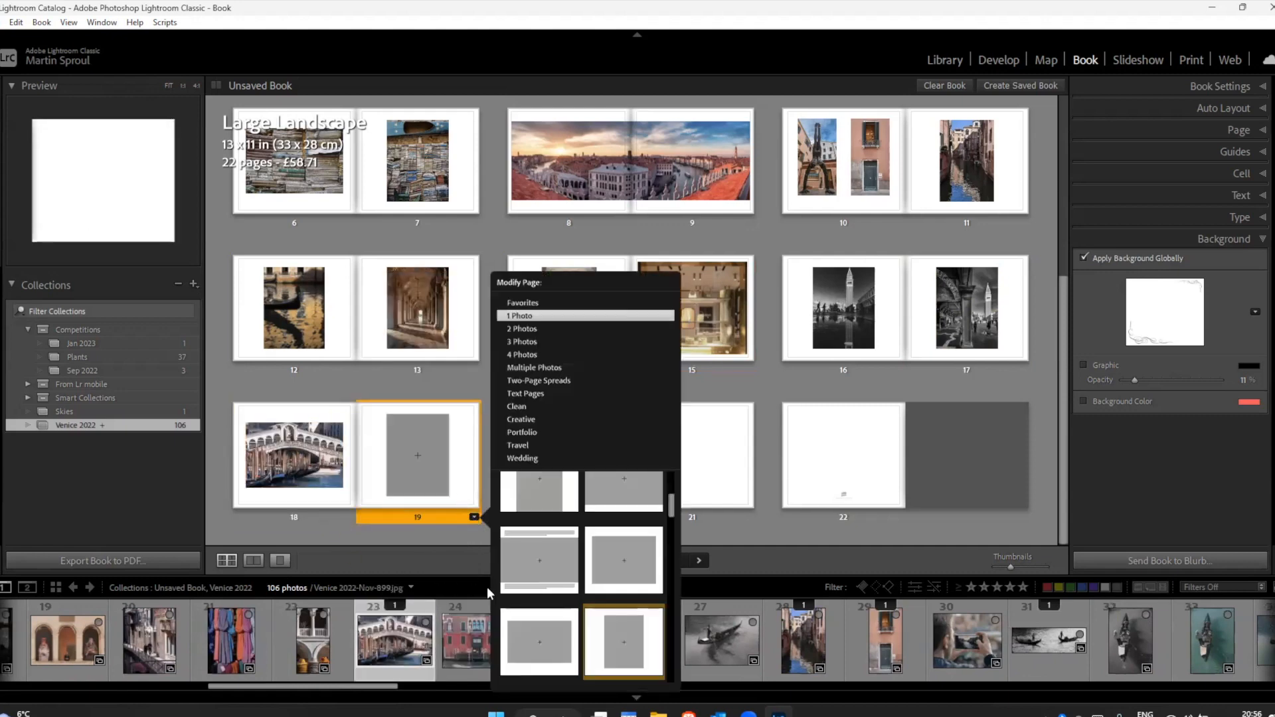
left_click(537, 646)
left_click_drag(474, 638, 427, 495)
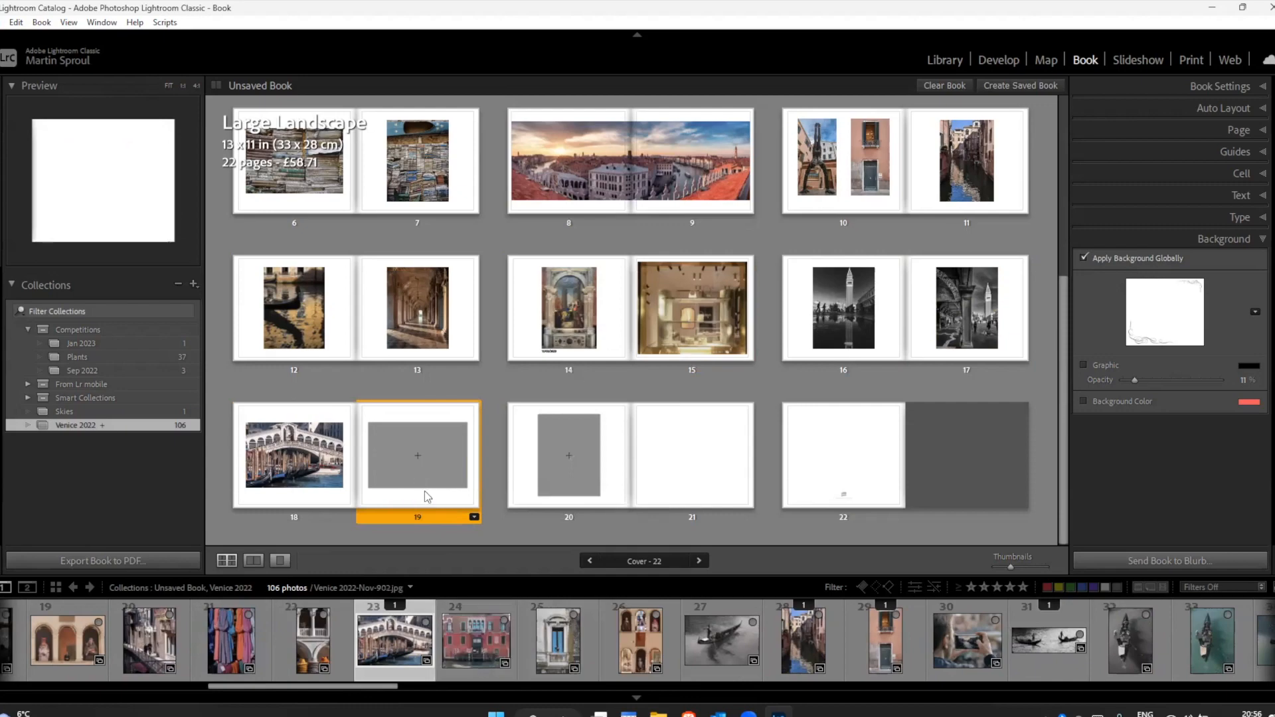
left_click(539, 528)
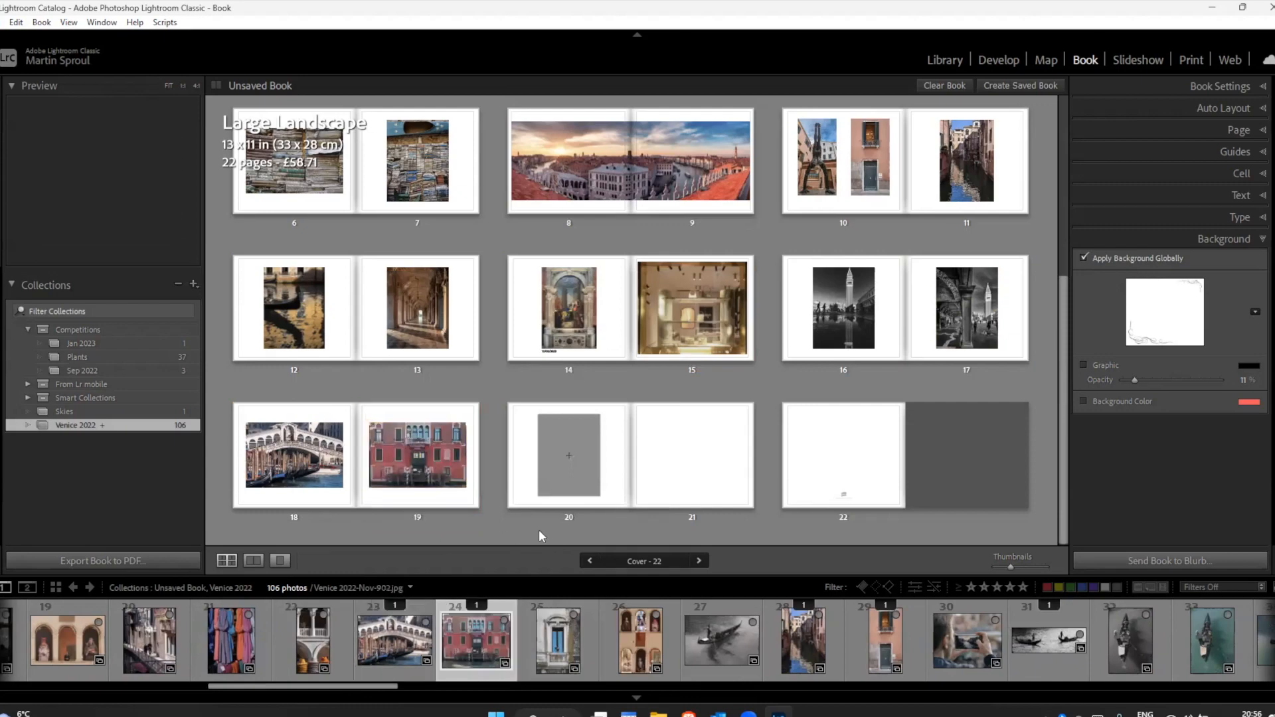
Step: Save the book as "Venice 2022 Book" inside the Venice 2022 collection, leaving the creation options off
scroll(539, 528, "up", 5)
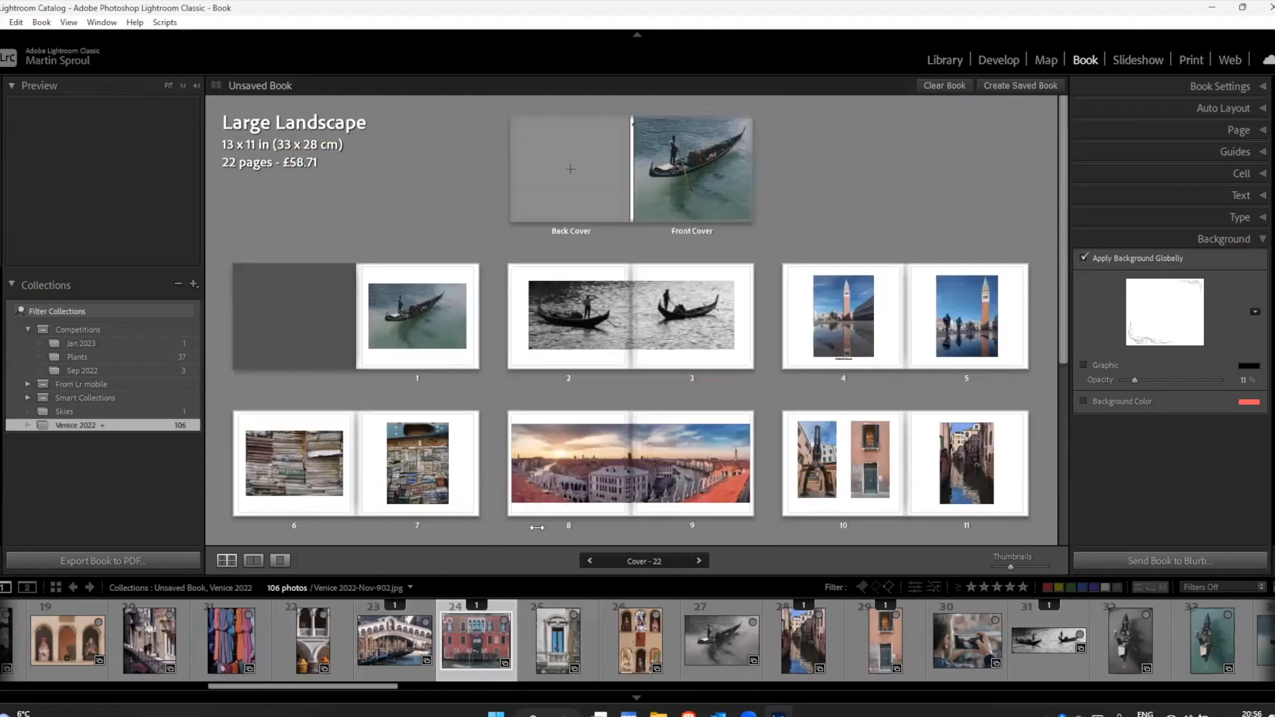
scroll(536, 527, "down", 3)
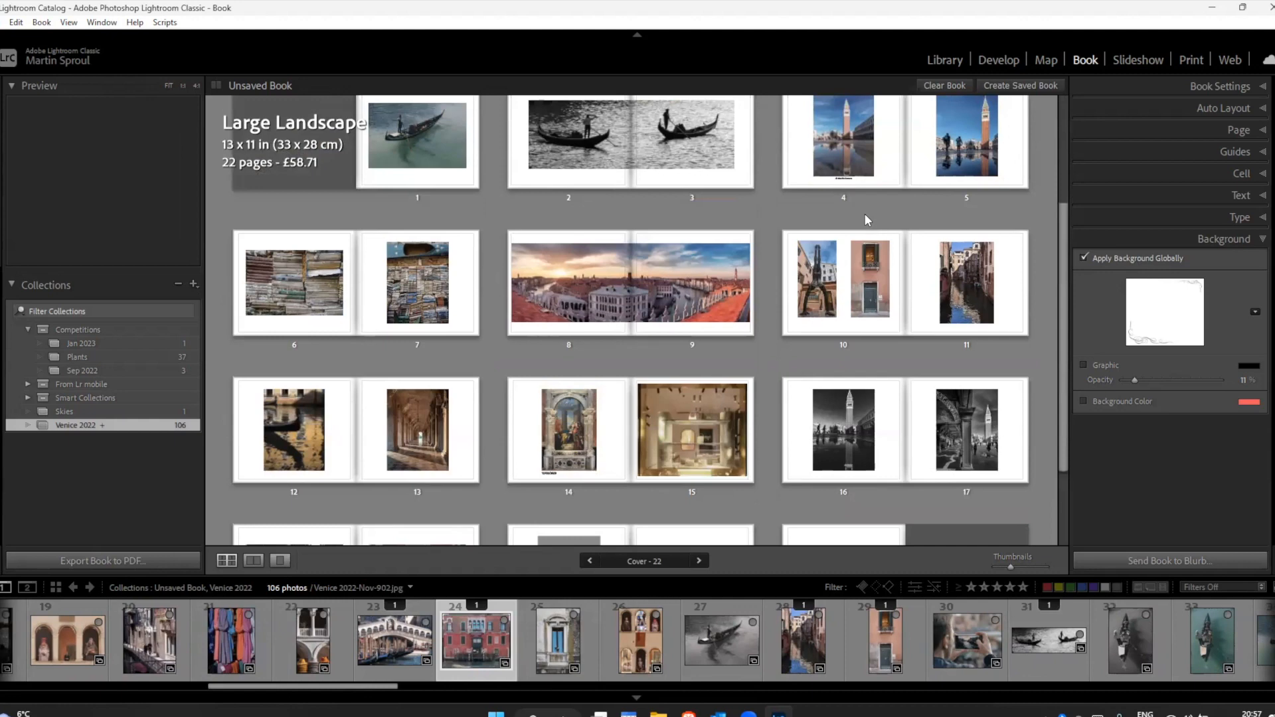
scroll(863, 213, "up", 3)
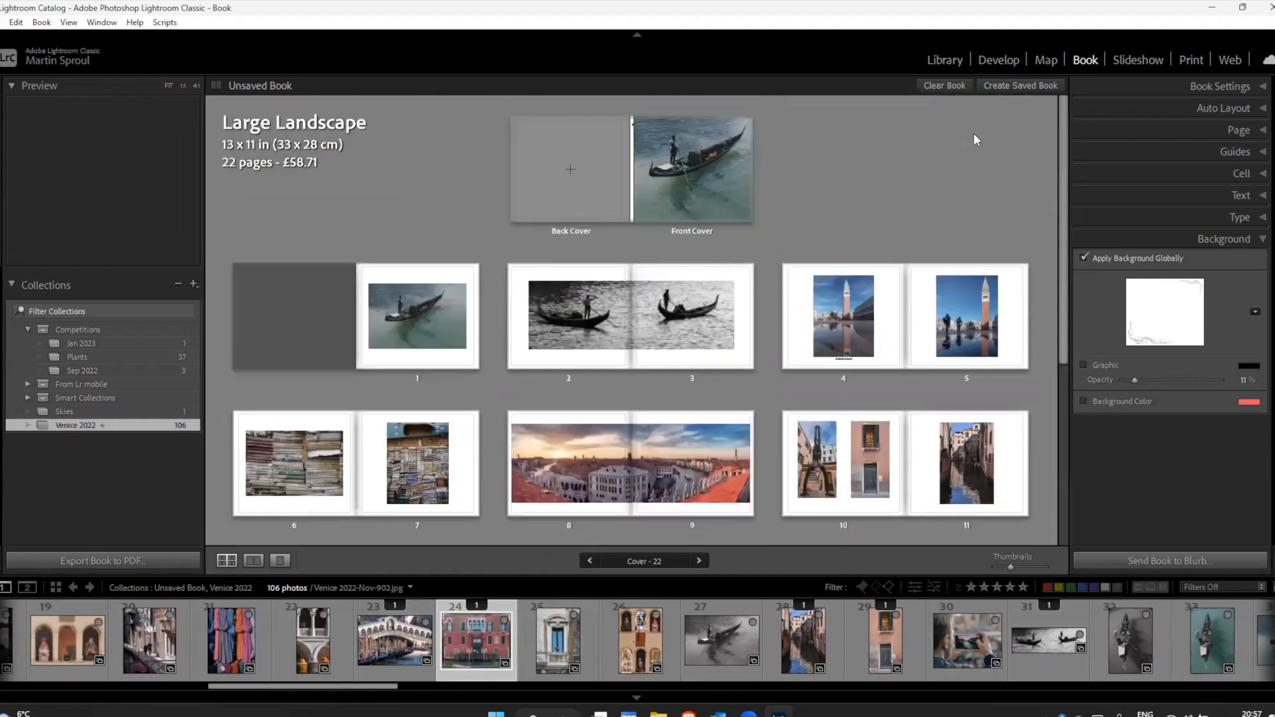
left_click(1022, 84)
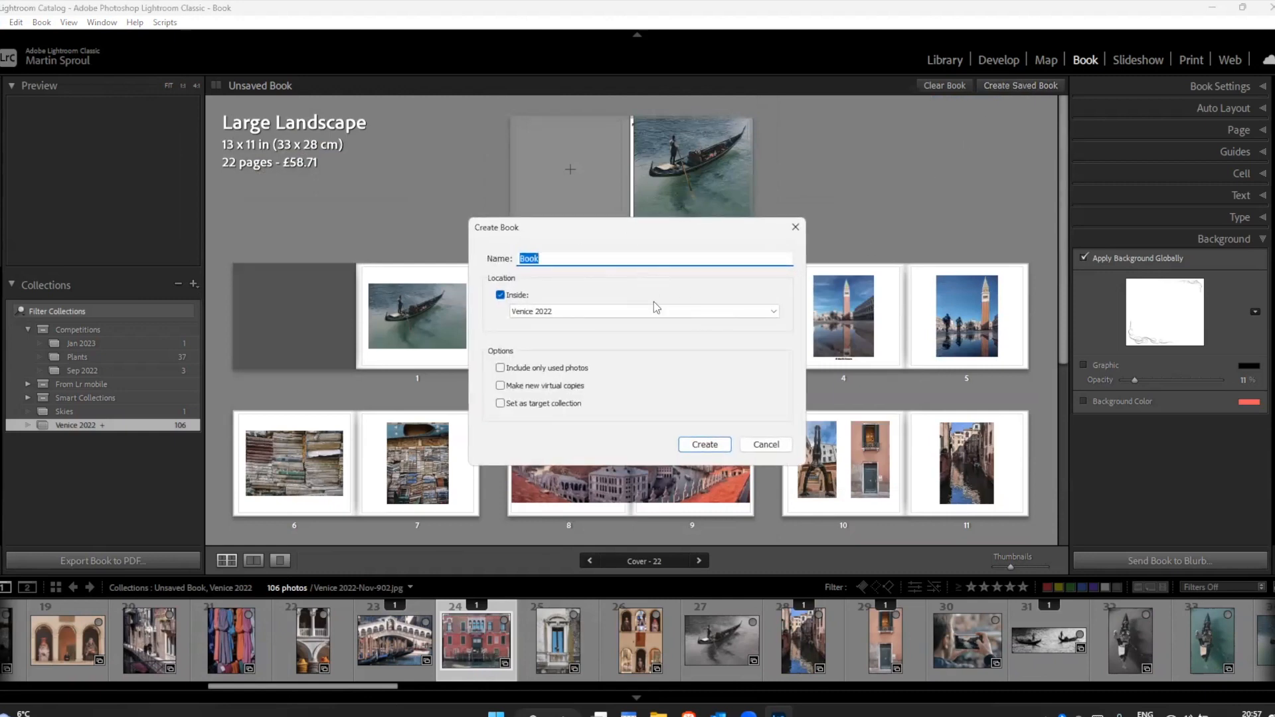
type("Venice 2022")
type("Book")
left_click(500, 295)
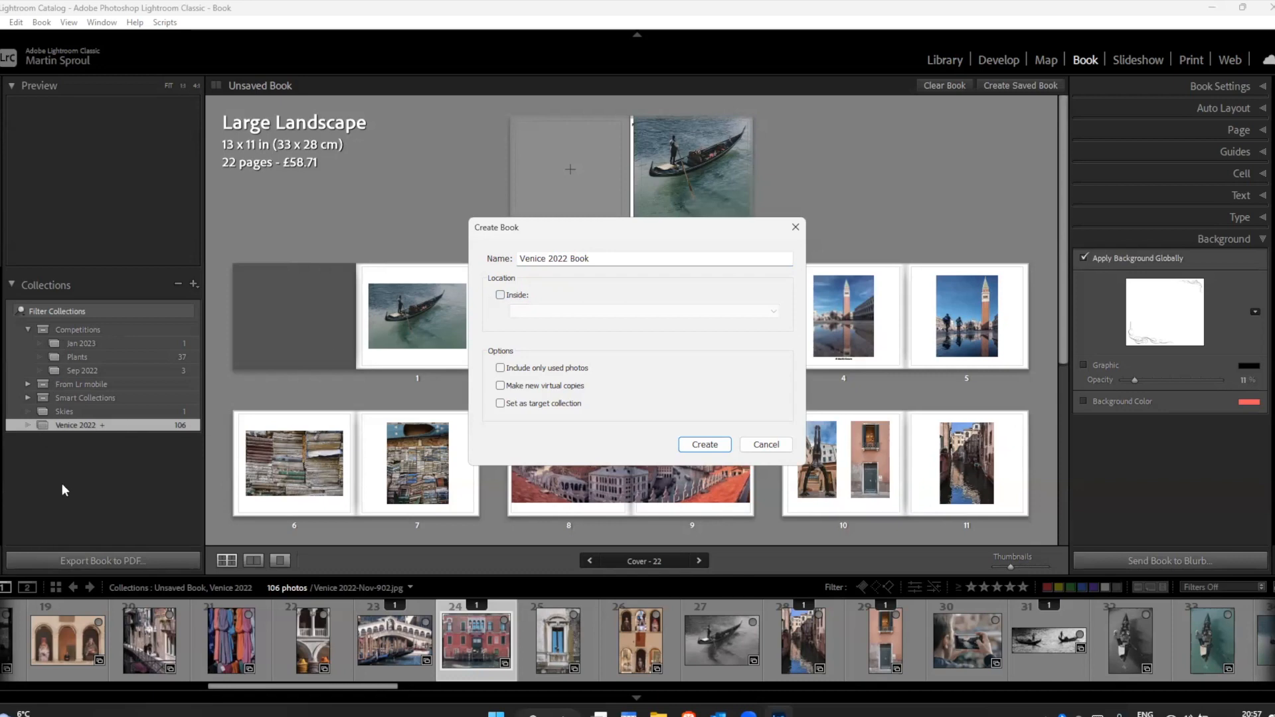
left_click(500, 295)
left_click(775, 315)
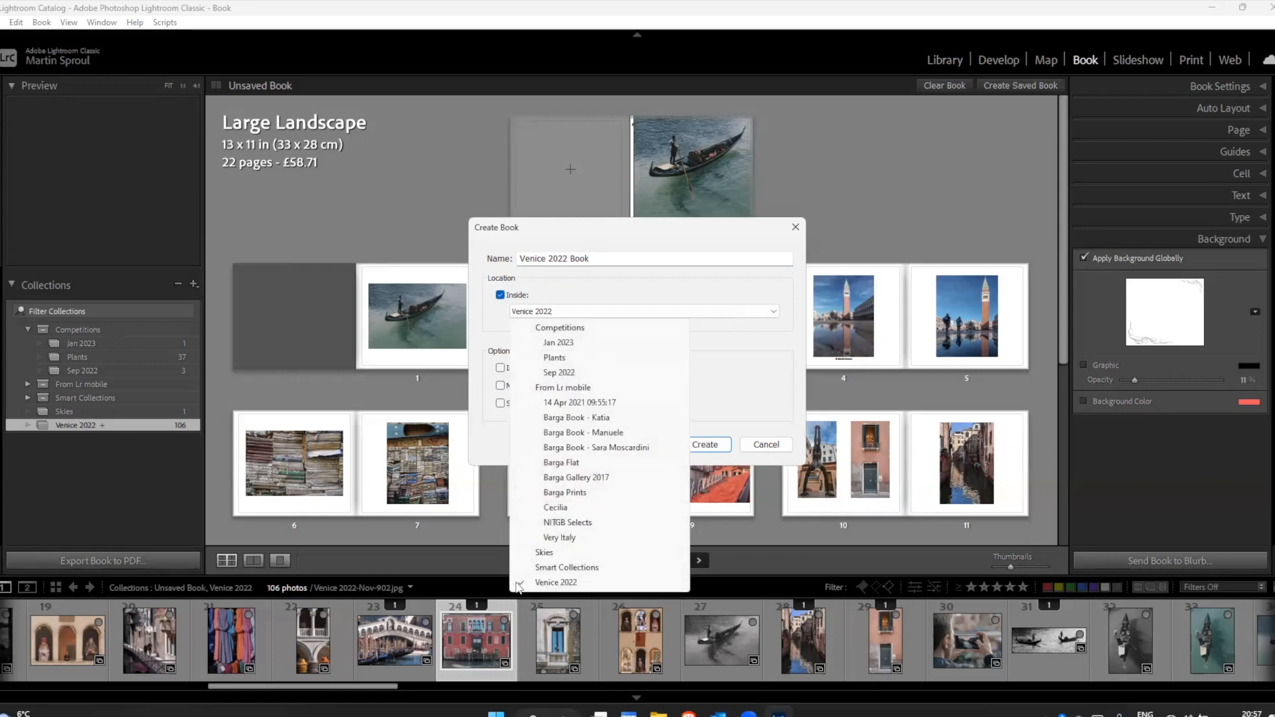
left_click(552, 582)
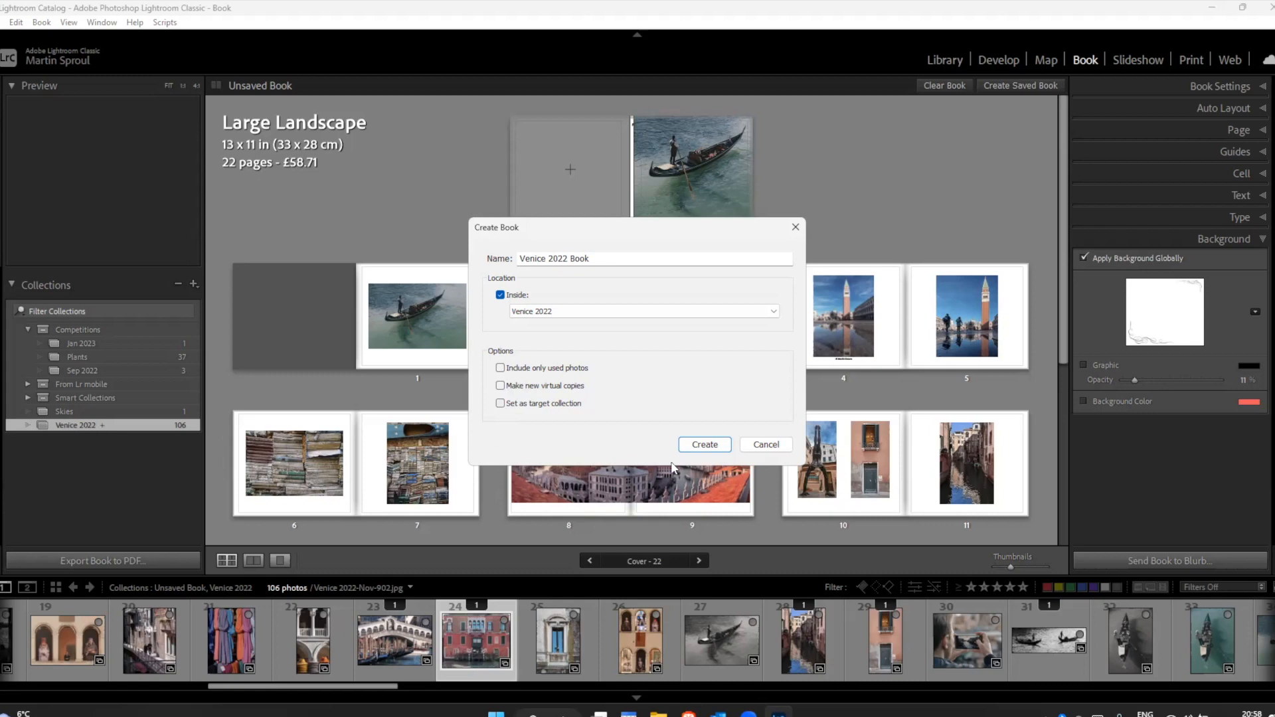
left_click(704, 445)
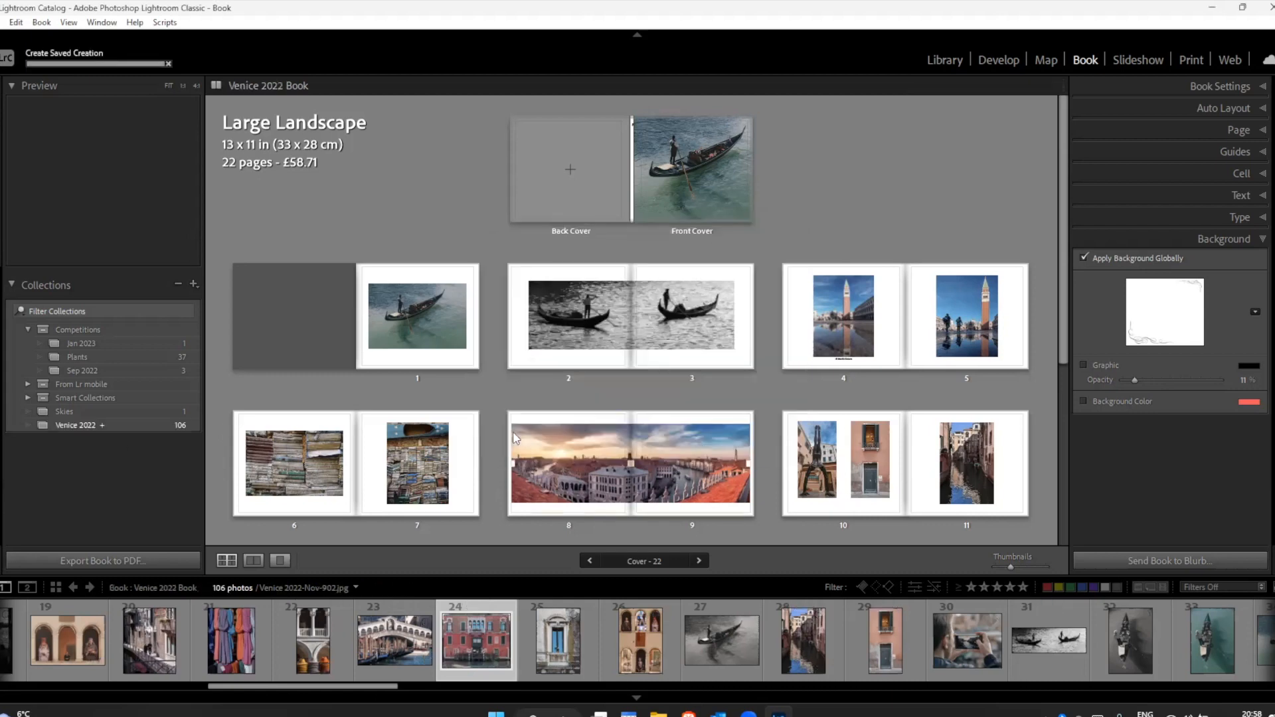
Step: Expand the Venice 2022 collection and reopen the saved Venice 2022 Book
left_click(26, 425)
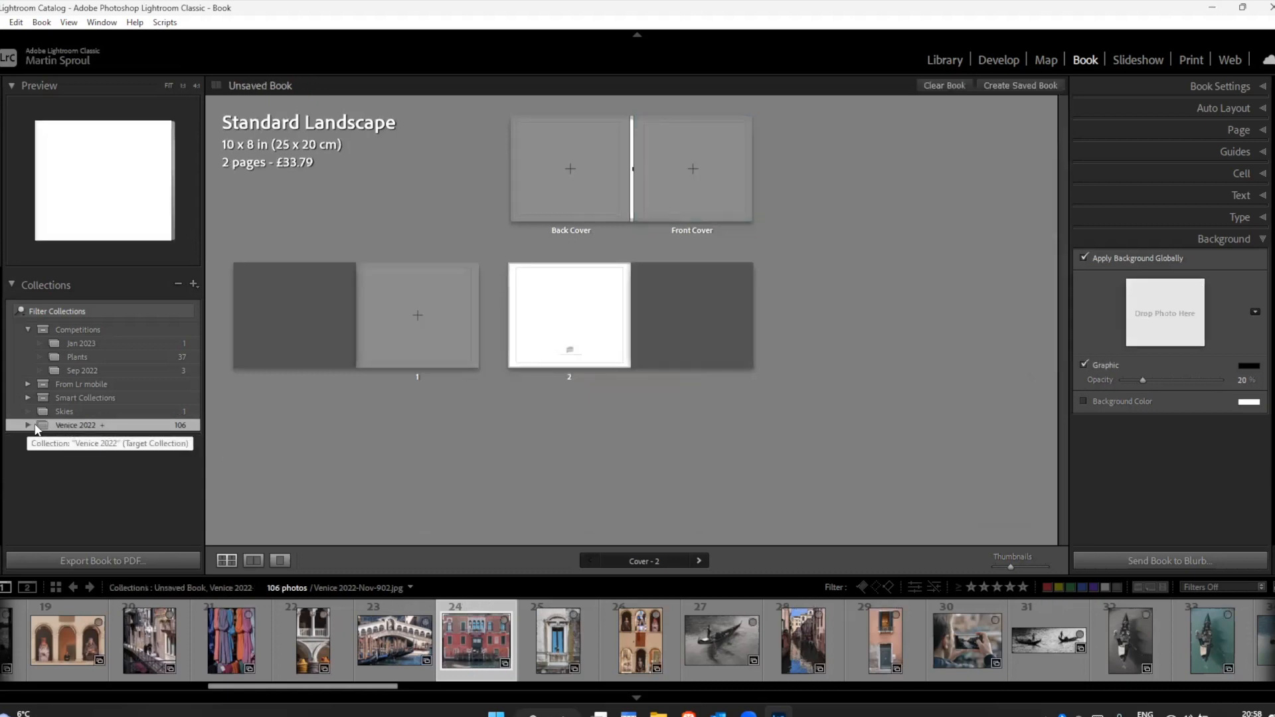
left_click(27, 424)
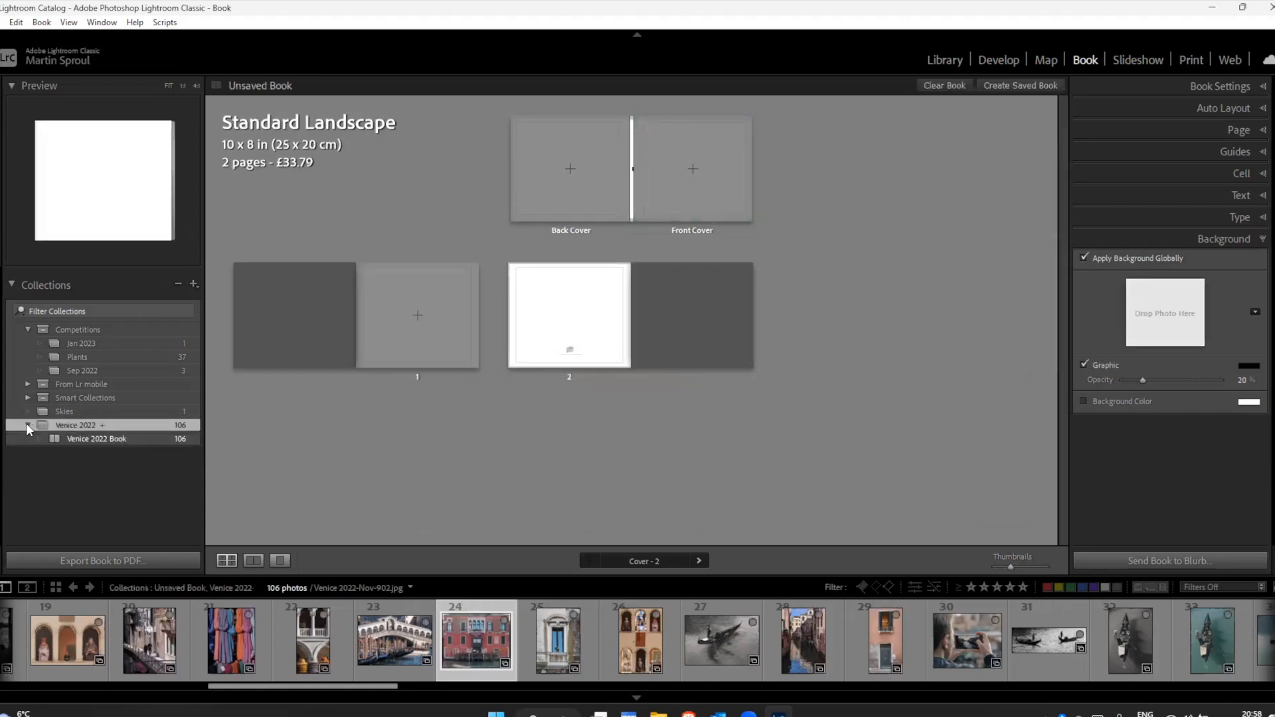
left_click(59, 438)
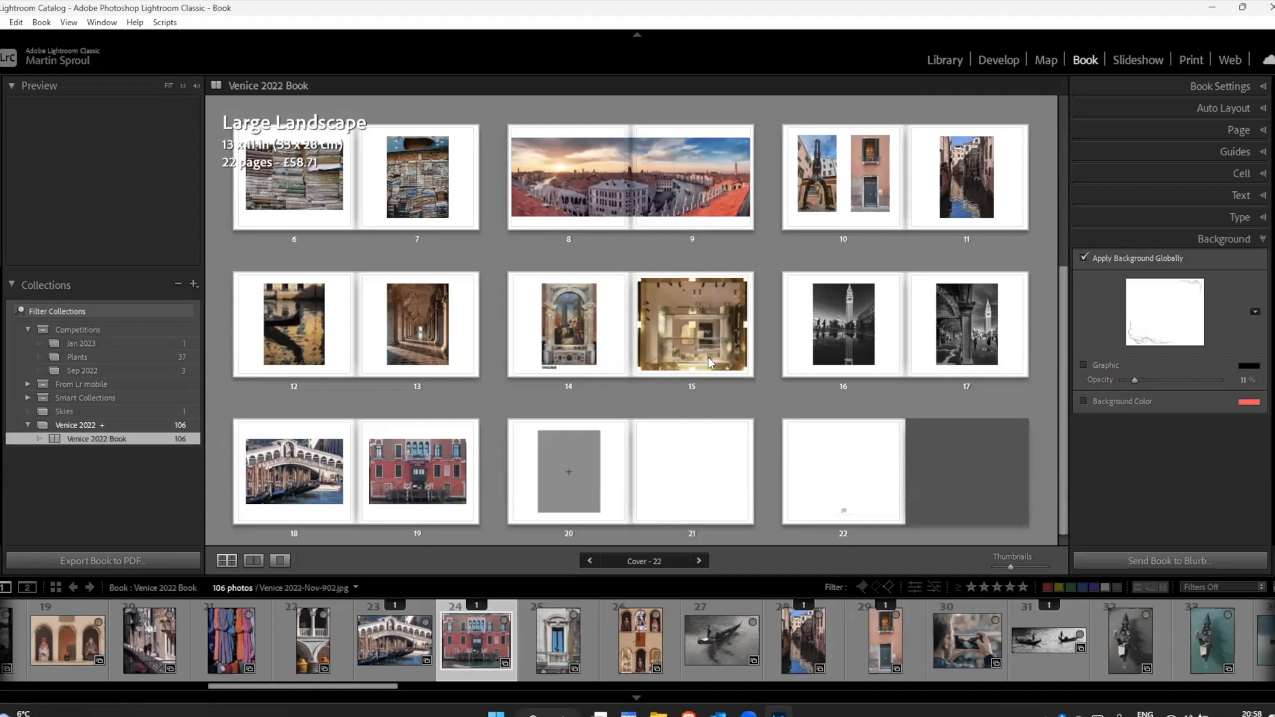
Step: Open page 11's canal photo in the Develop module, rotate its crop slightly, and return to the book
scroll(920, 351, "up", 1)
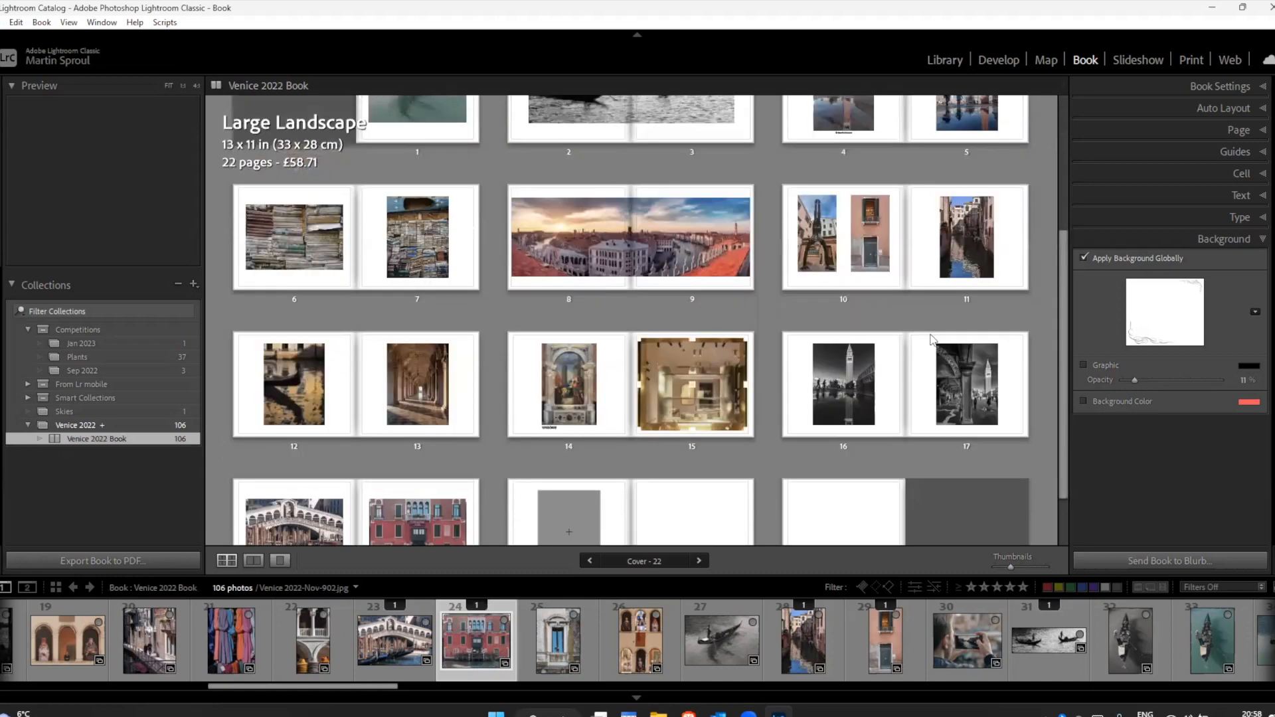
left_click(974, 253)
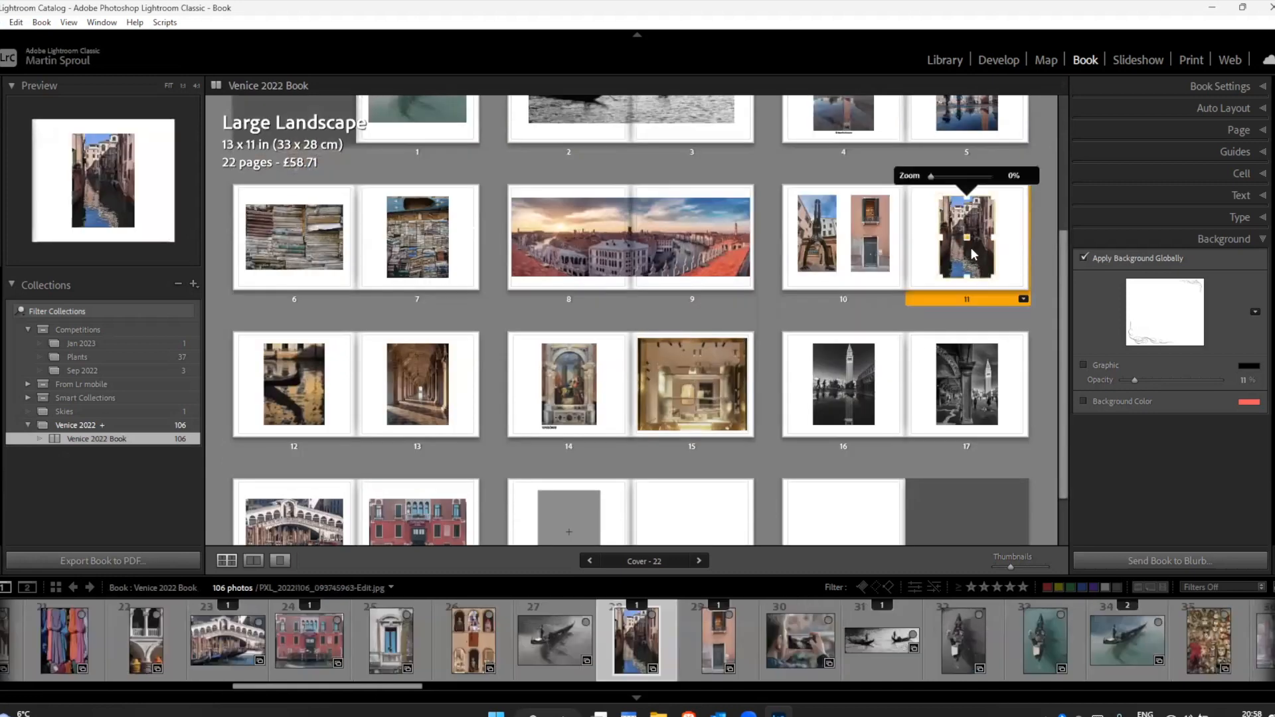
double_click(970, 247)
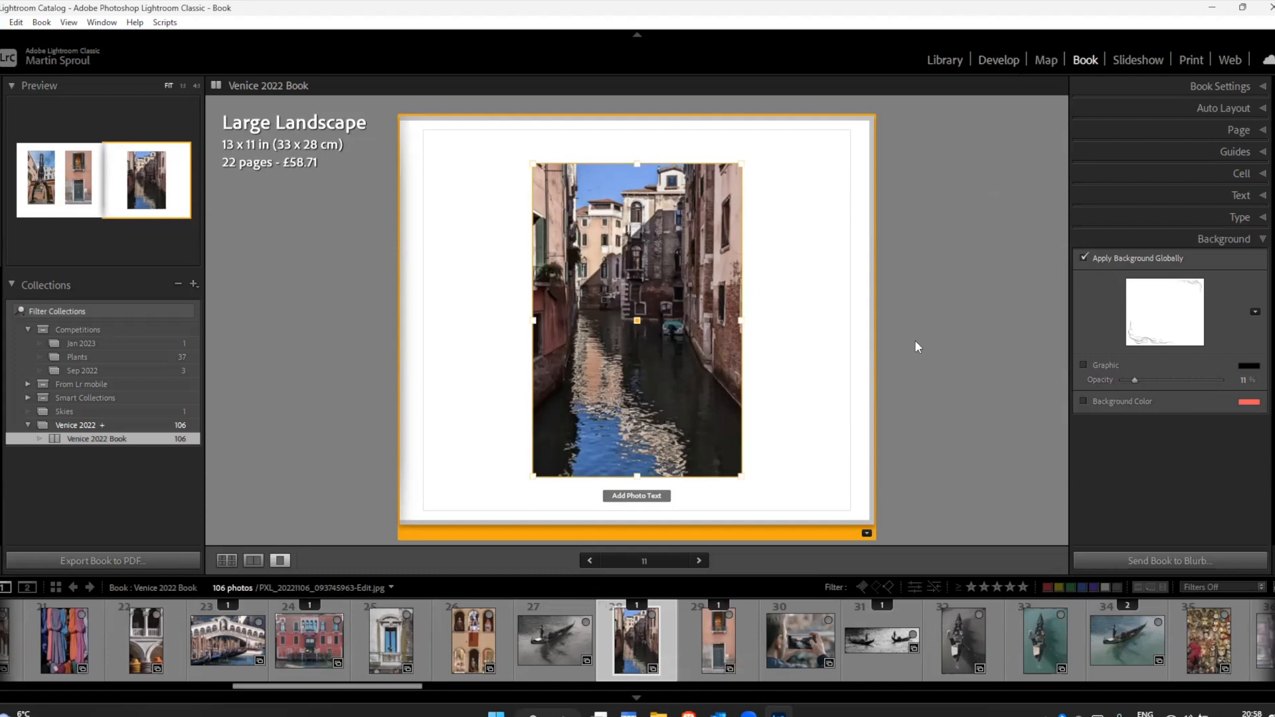
key("d")
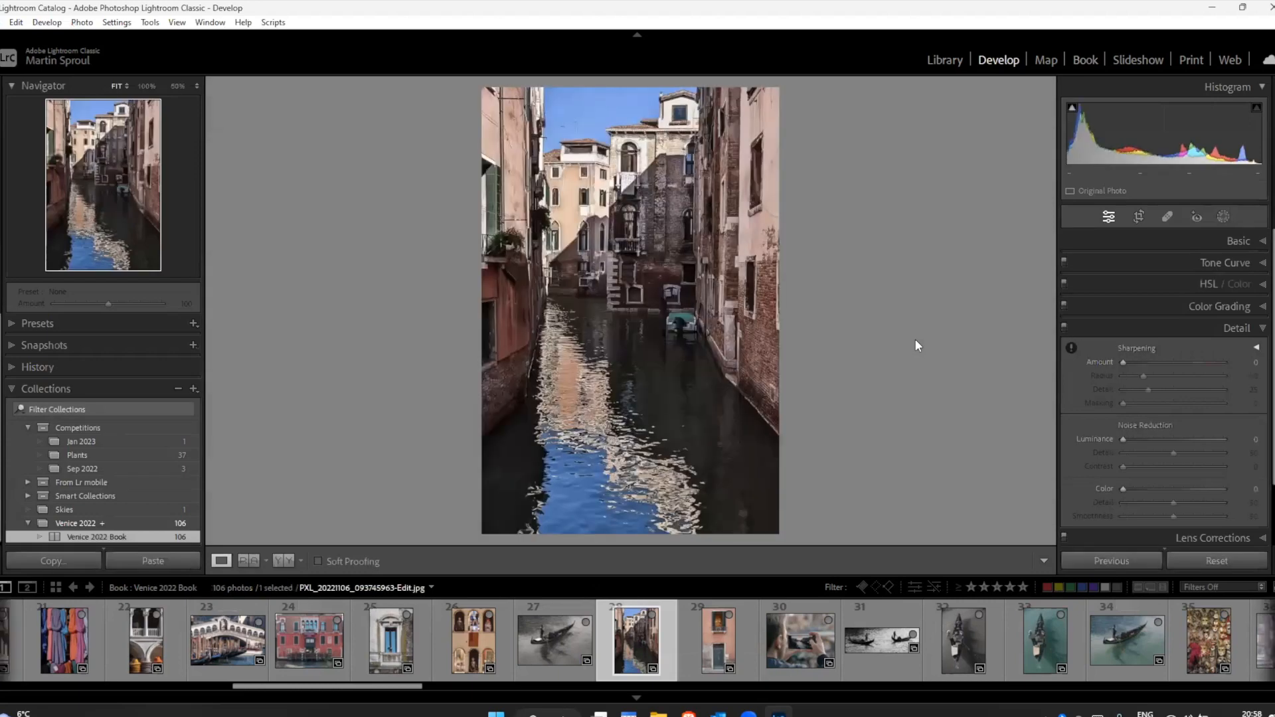
key("r")
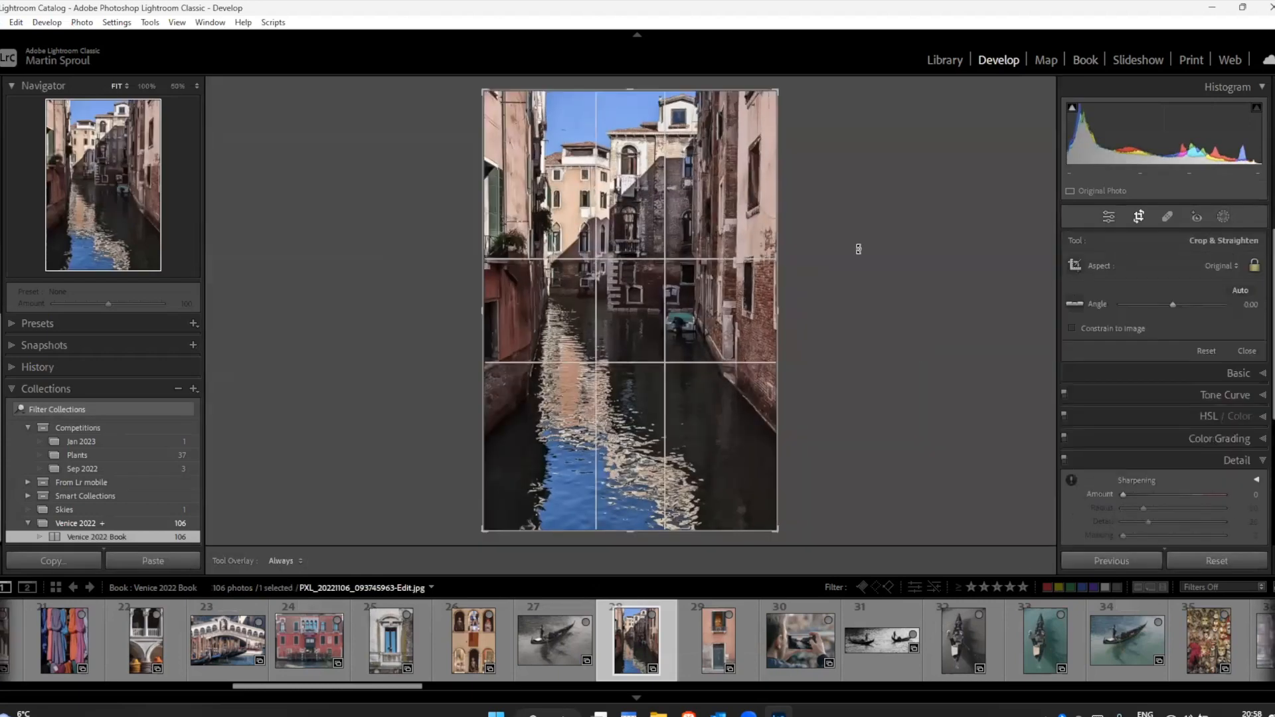
left_click_drag(791, 88, 790, 84)
key("Return")
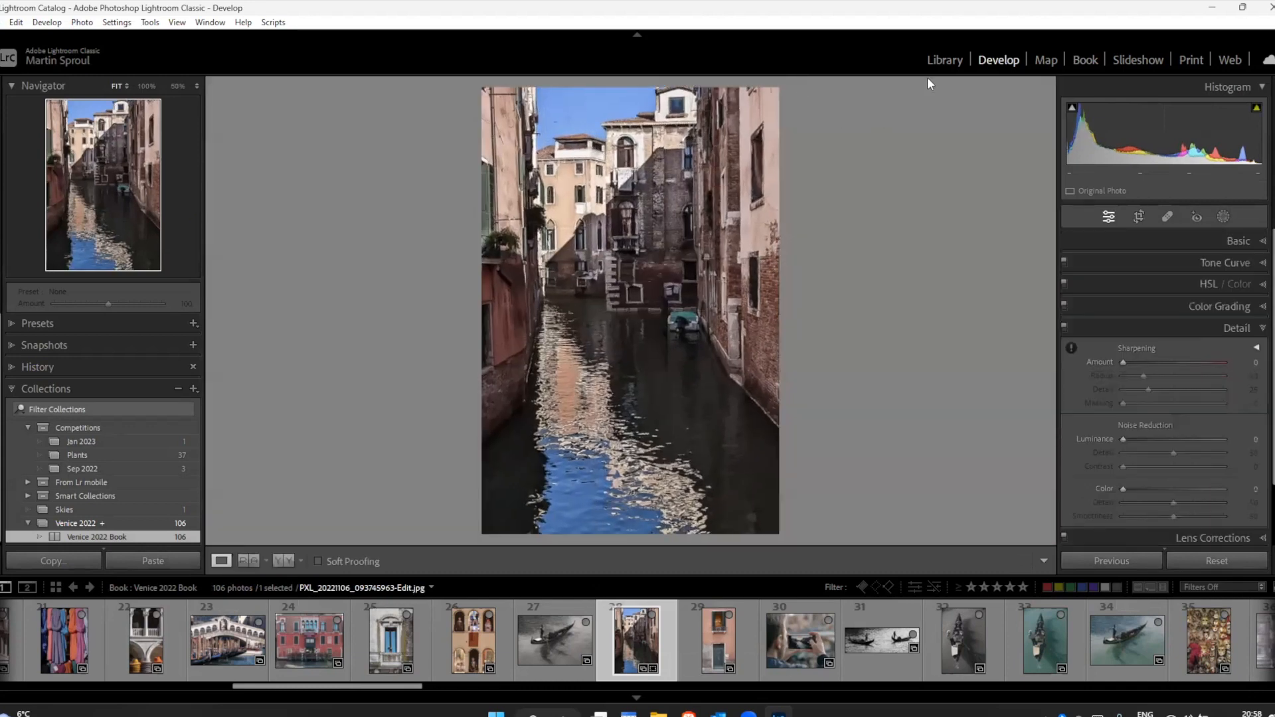
key("ctrl+alt+4")
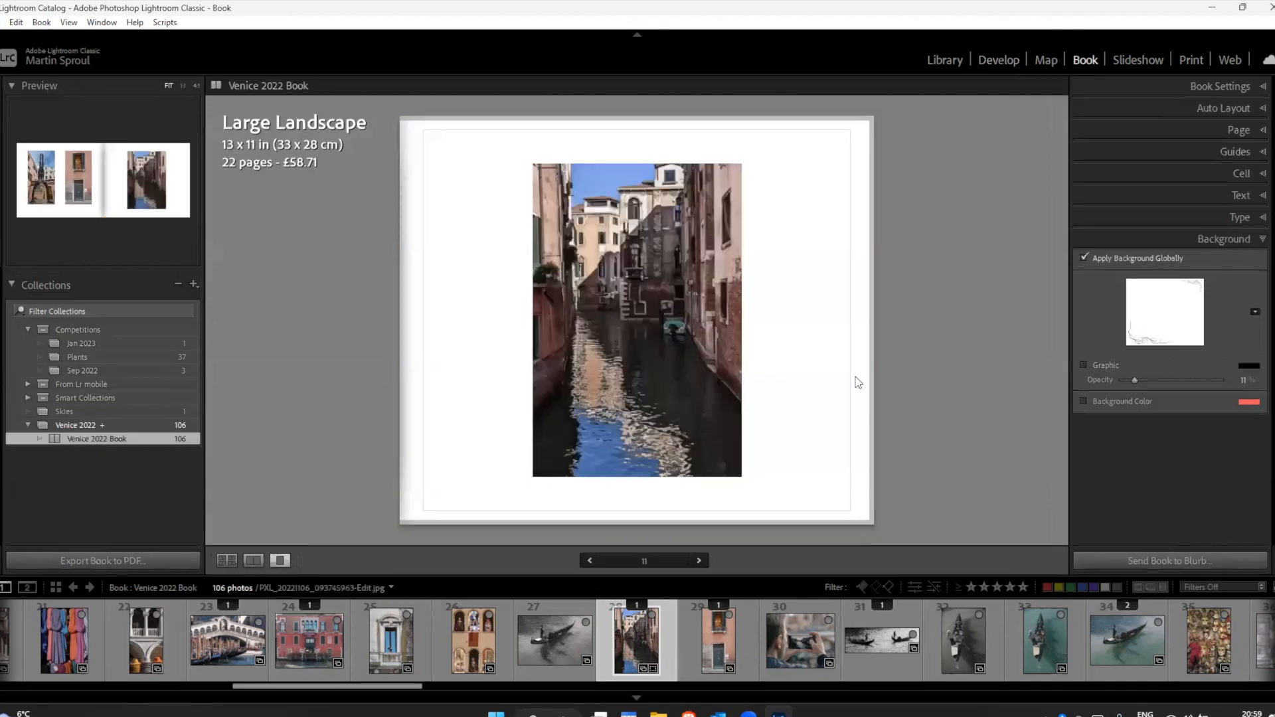
Step: Convert page 10's pink house-front photo to black and white in the Develop module and check it in the book's multi-page view
left_click(720, 645)
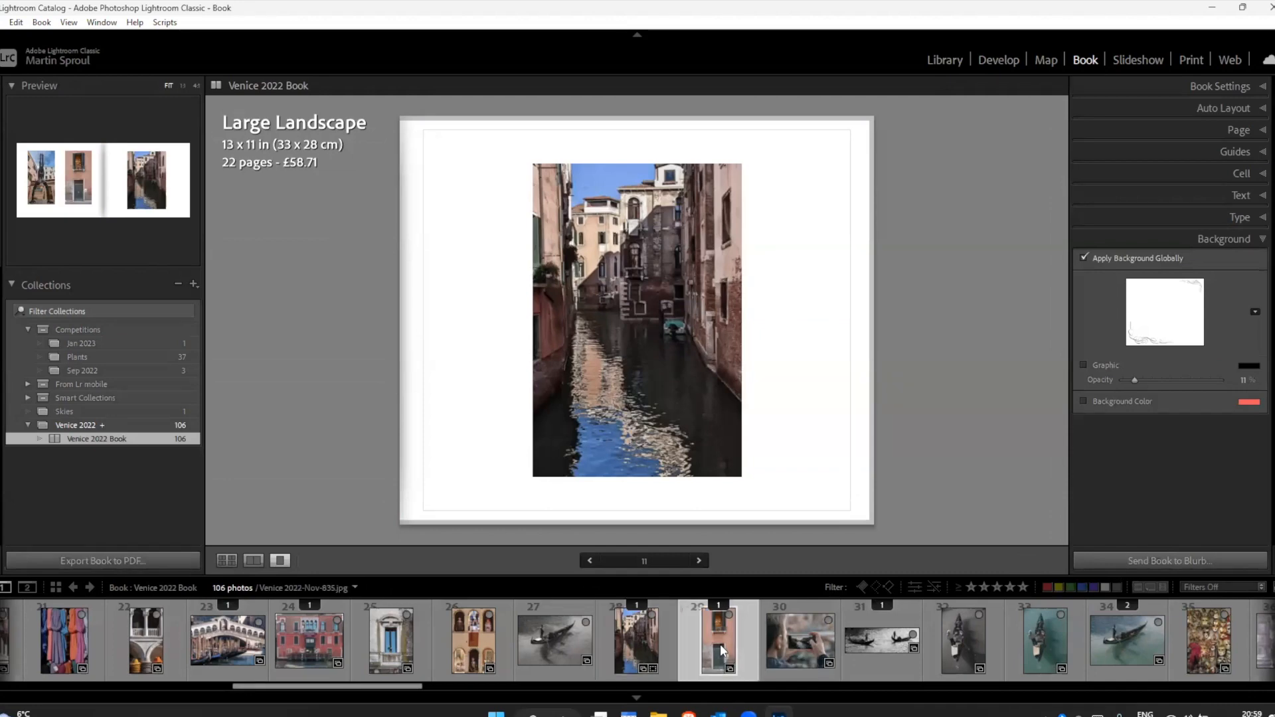
left_click(225, 559)
left_click(873, 459)
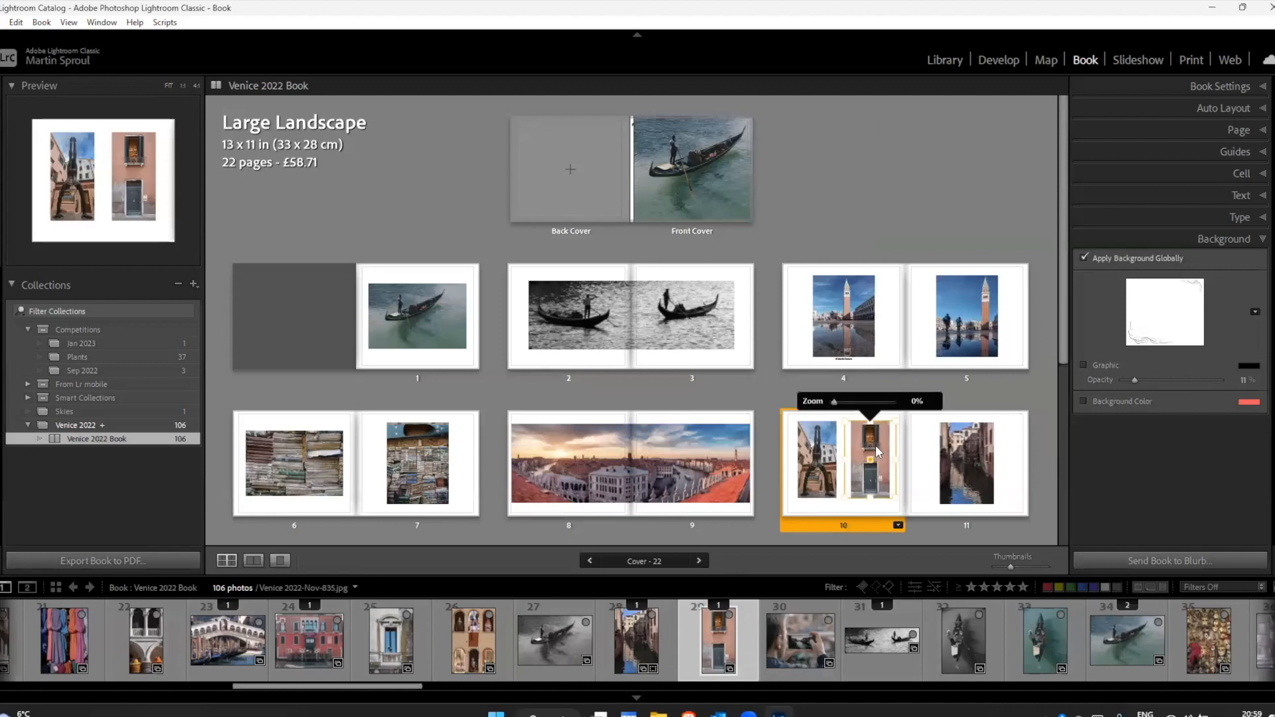
key("d")
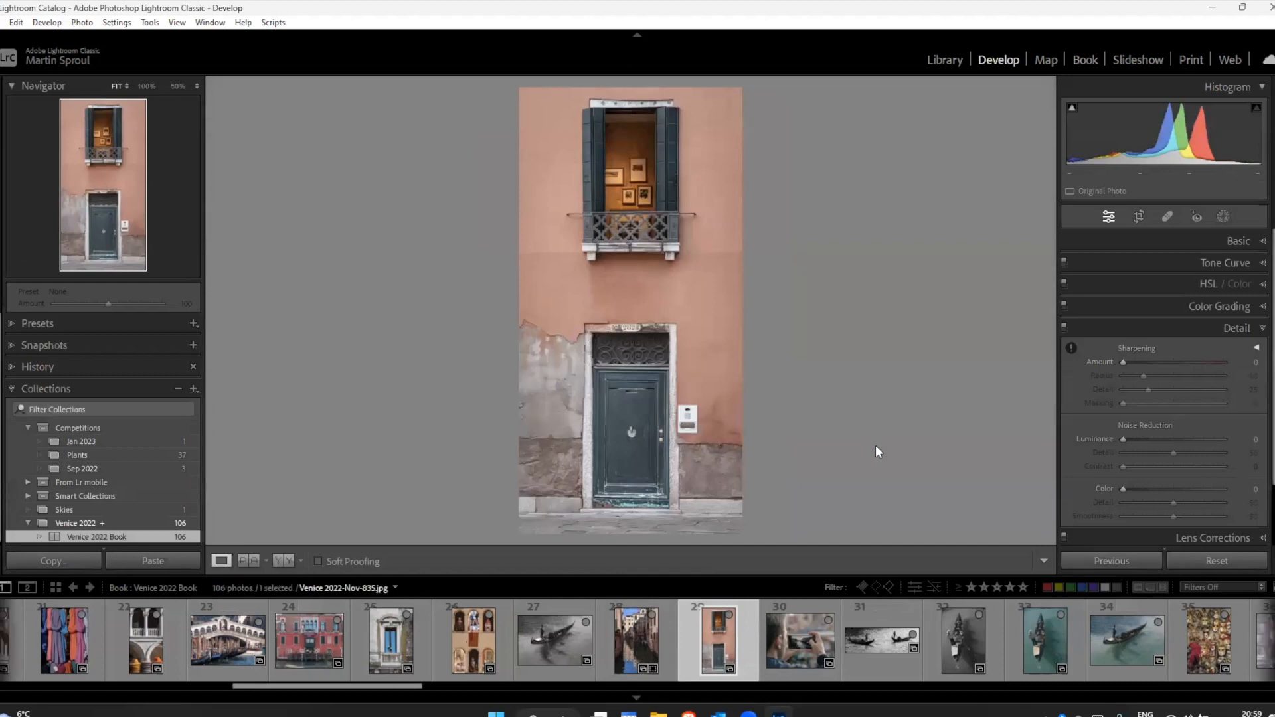
key("v")
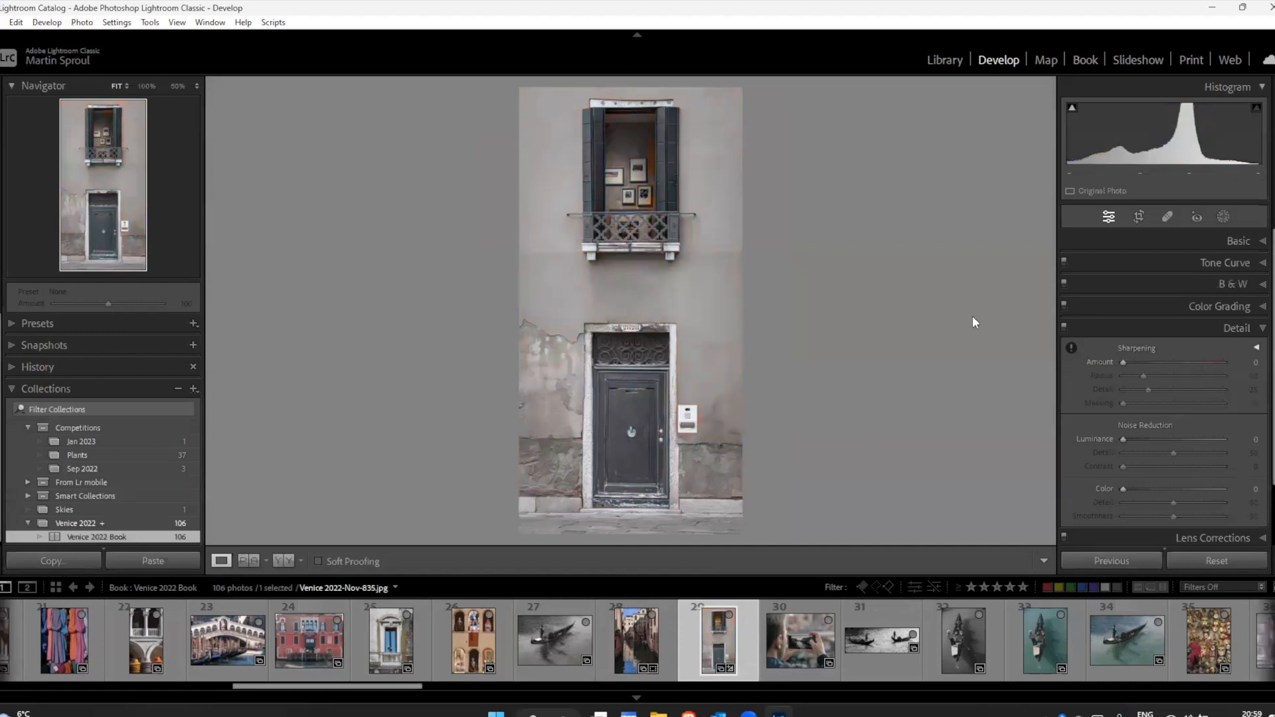
left_click(1087, 60)
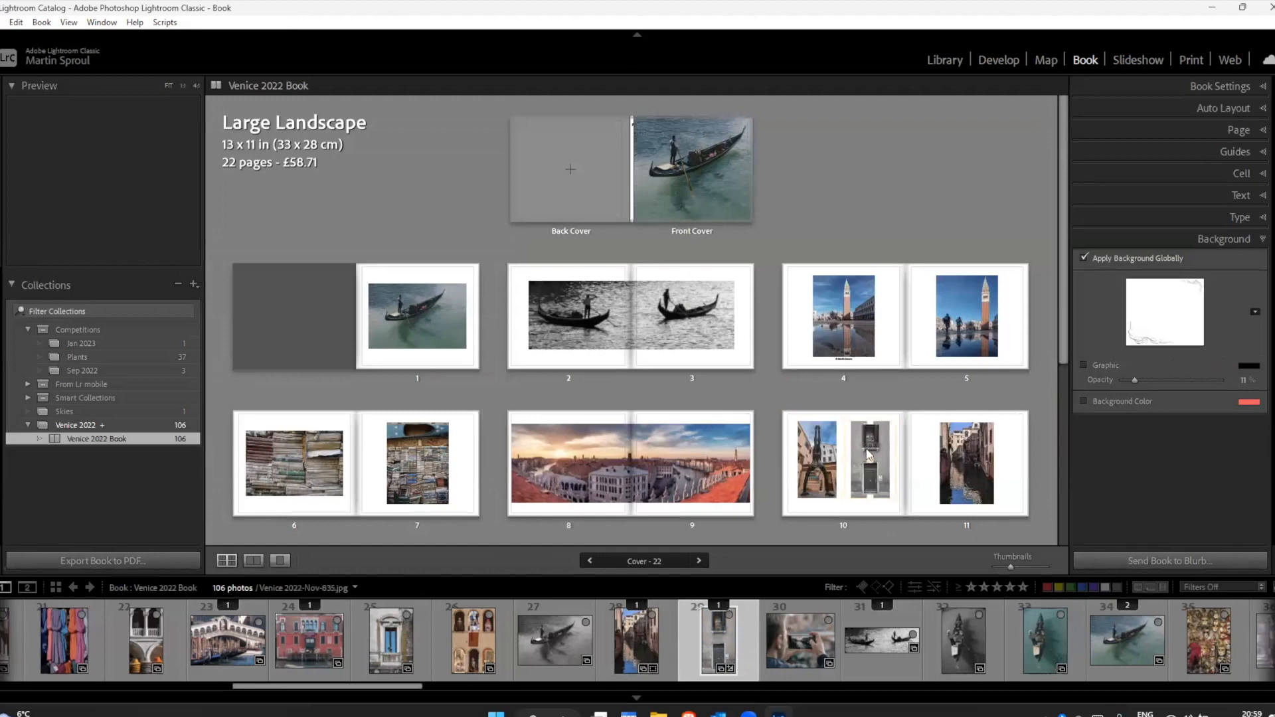
Step: Restore the house-front photo to colour in the Develop module and return to the book
left_click(988, 60)
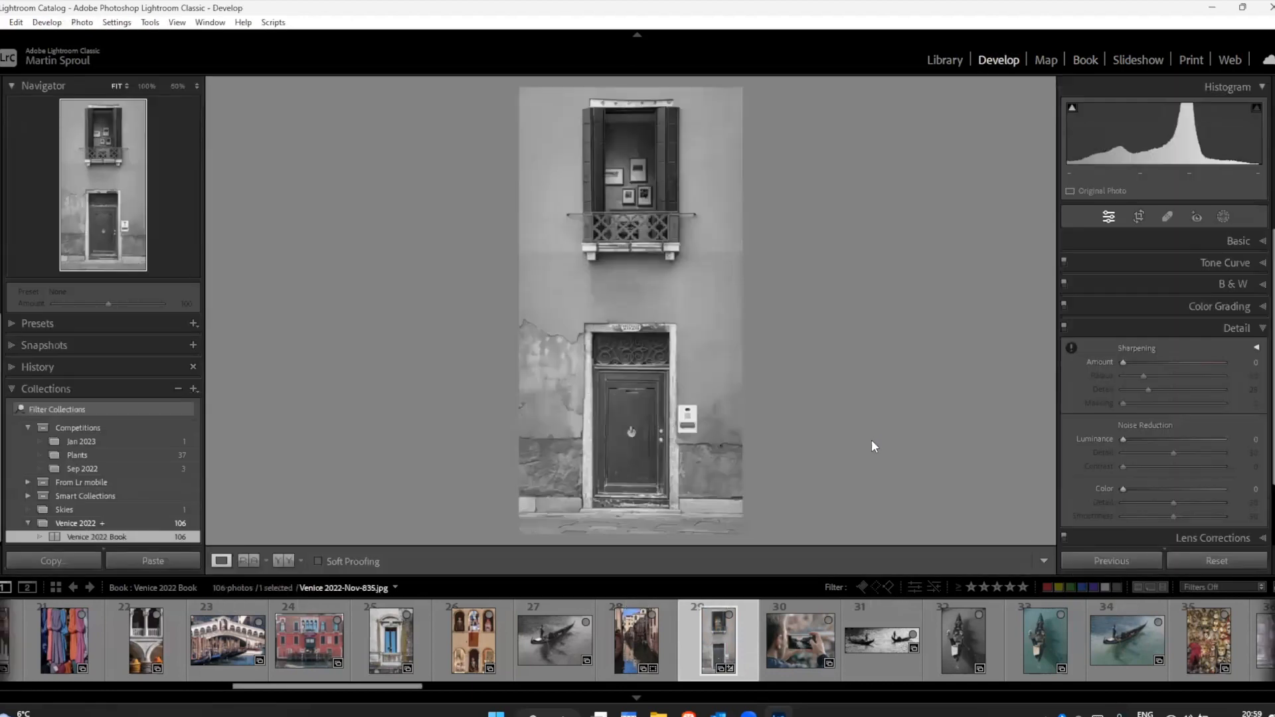
key("v")
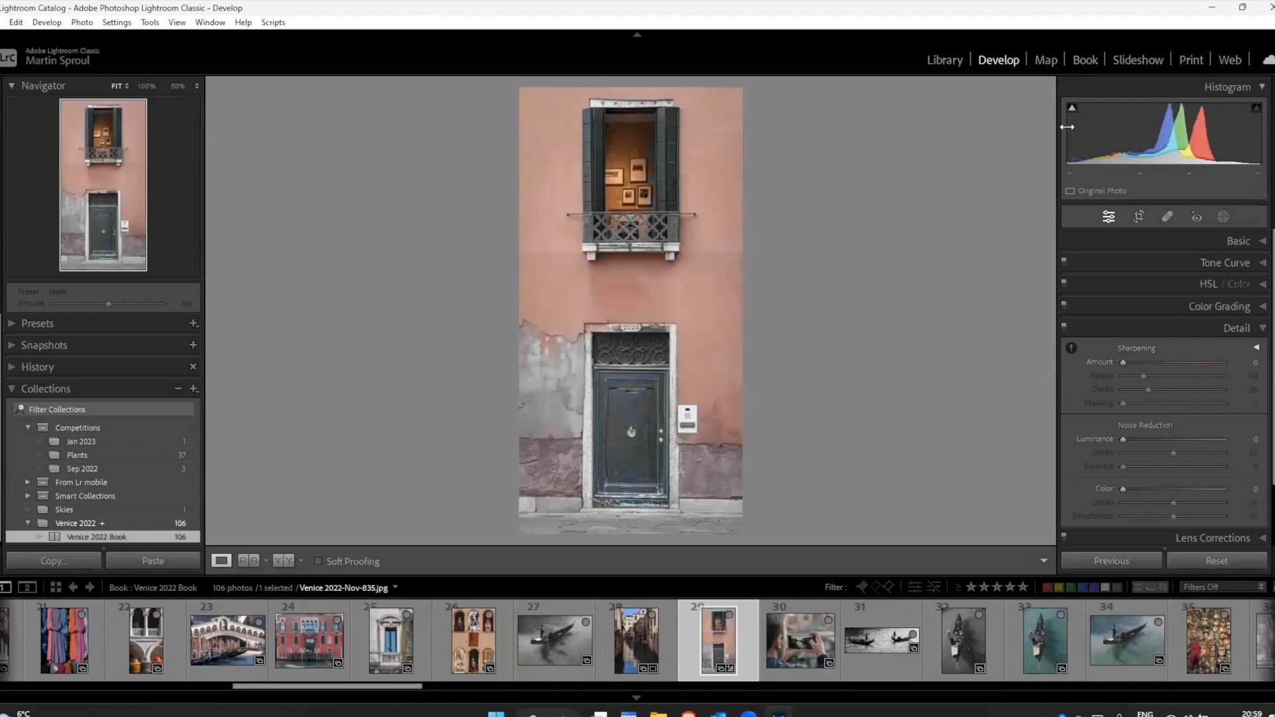
left_click(1081, 60)
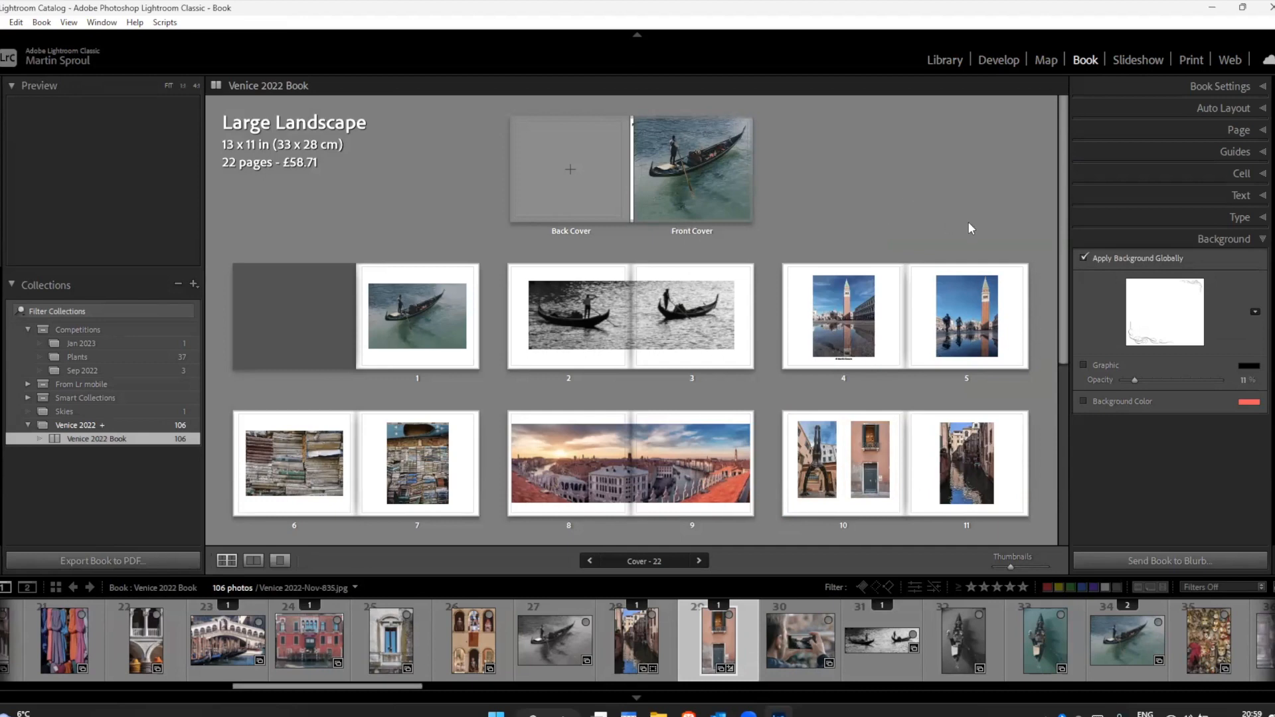
Step: Bring up the Blurb purchase sign-in for the book and cancel it without signing in
left_click(1181, 562)
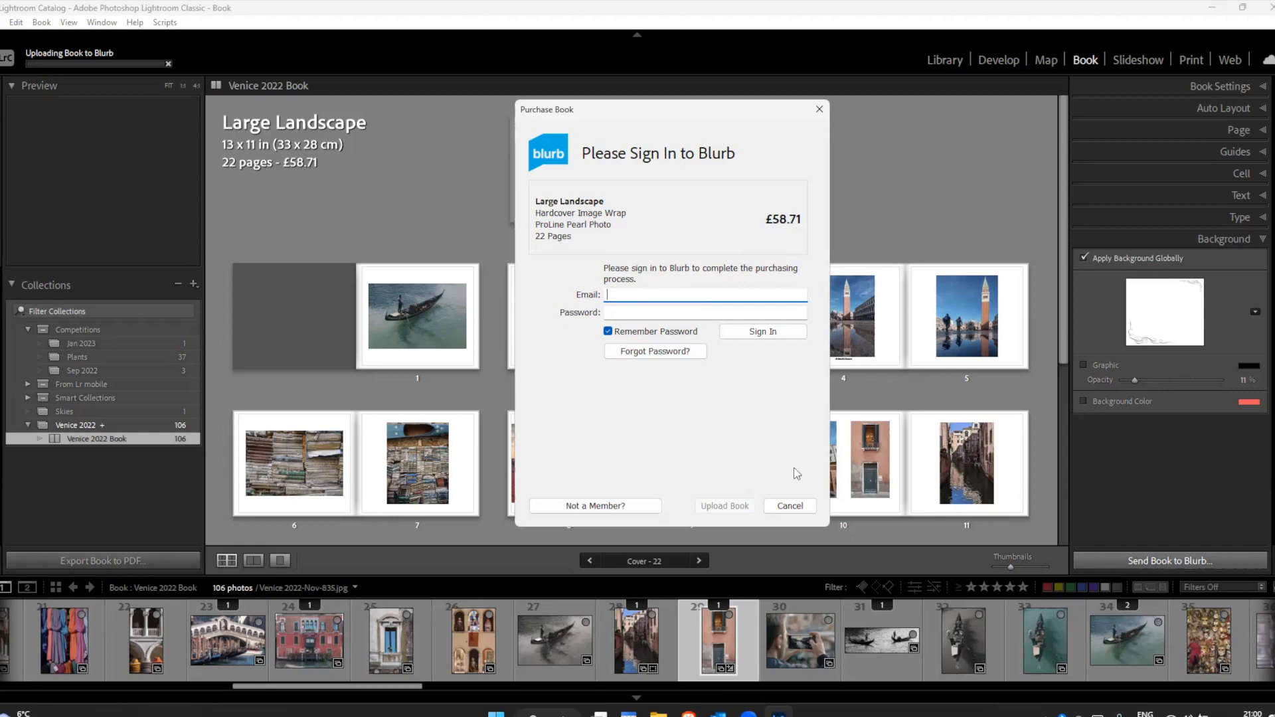
left_click(790, 506)
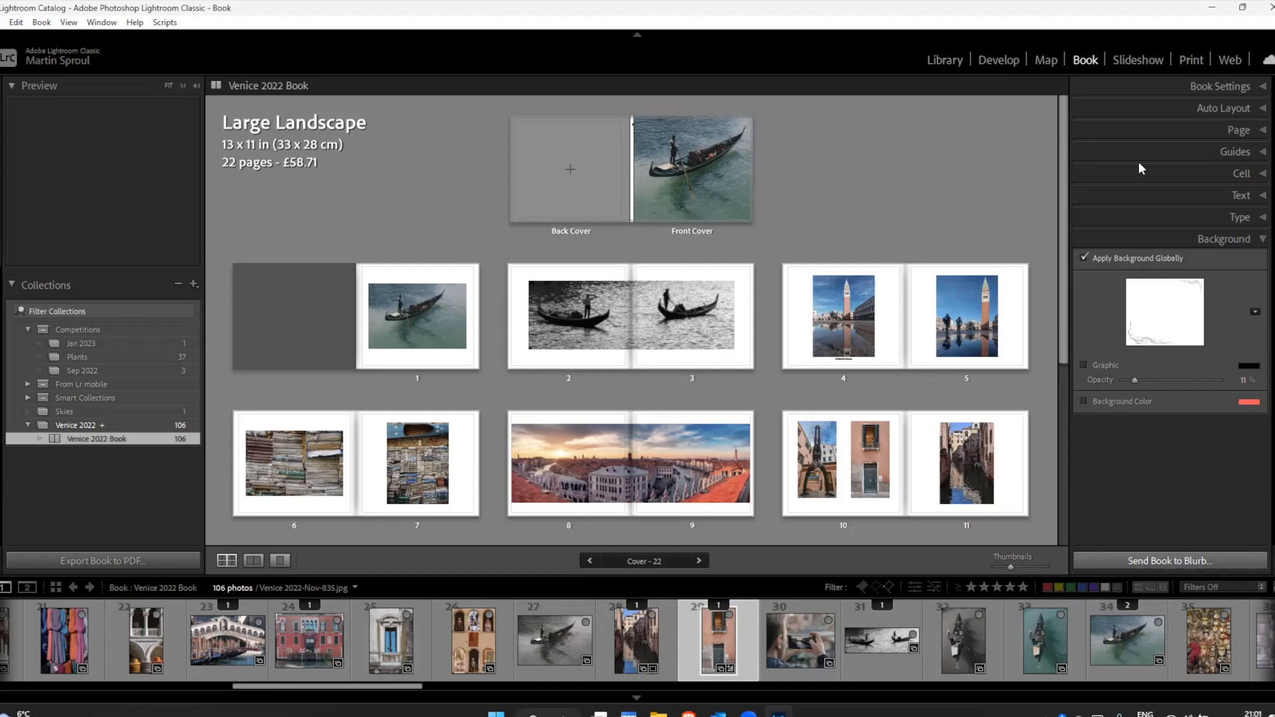
Step: Change the book type to JPEG and export the book to the Desktop as "Venice Book Test"
left_click(1228, 87)
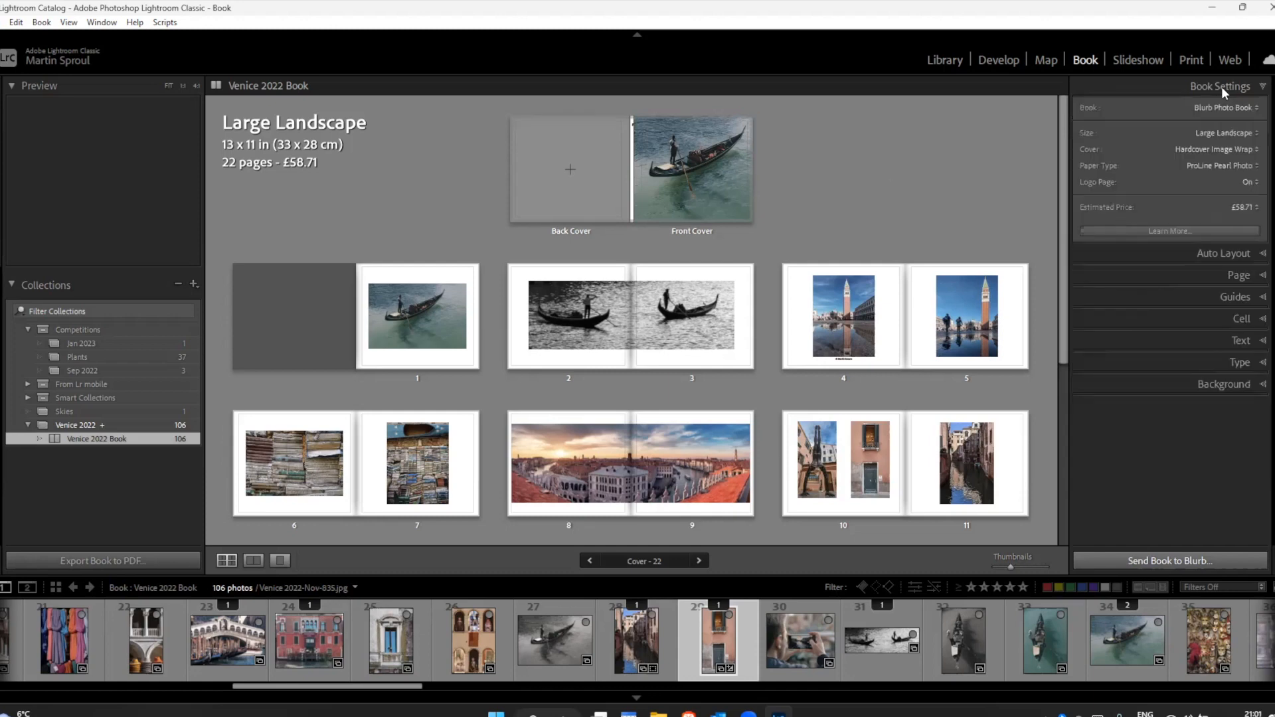
left_click(1230, 107)
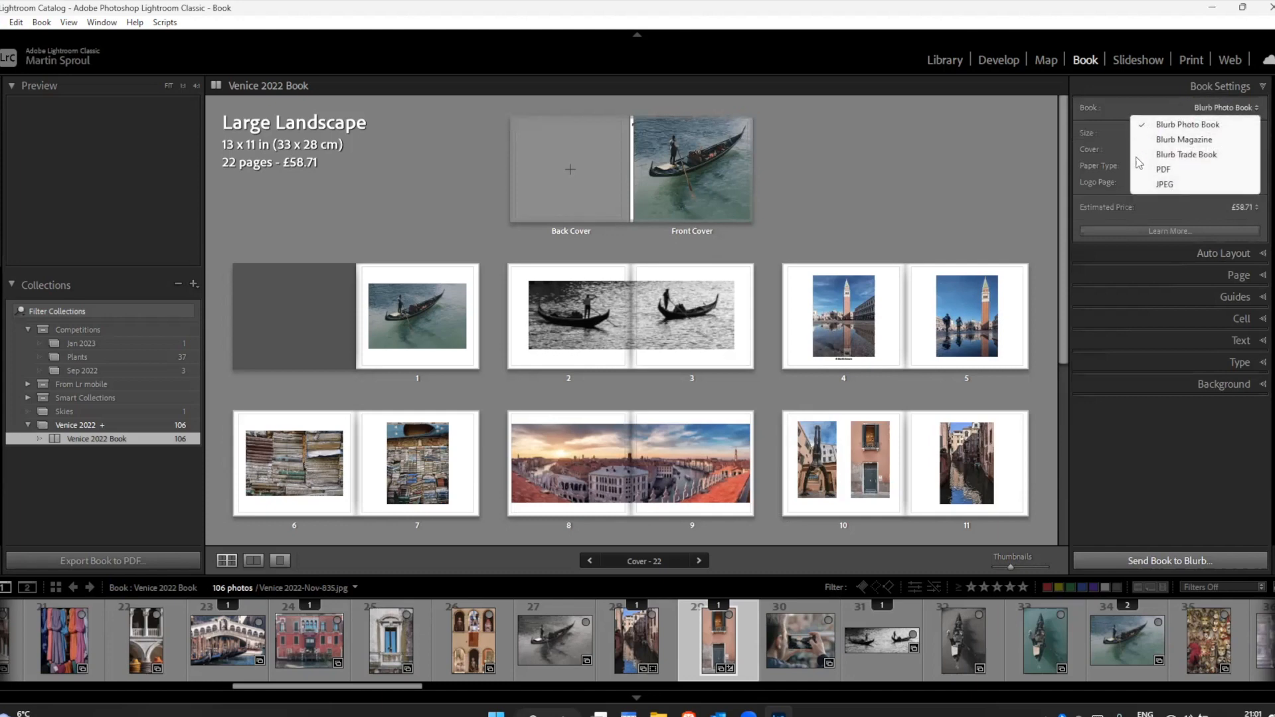
left_click(1161, 184)
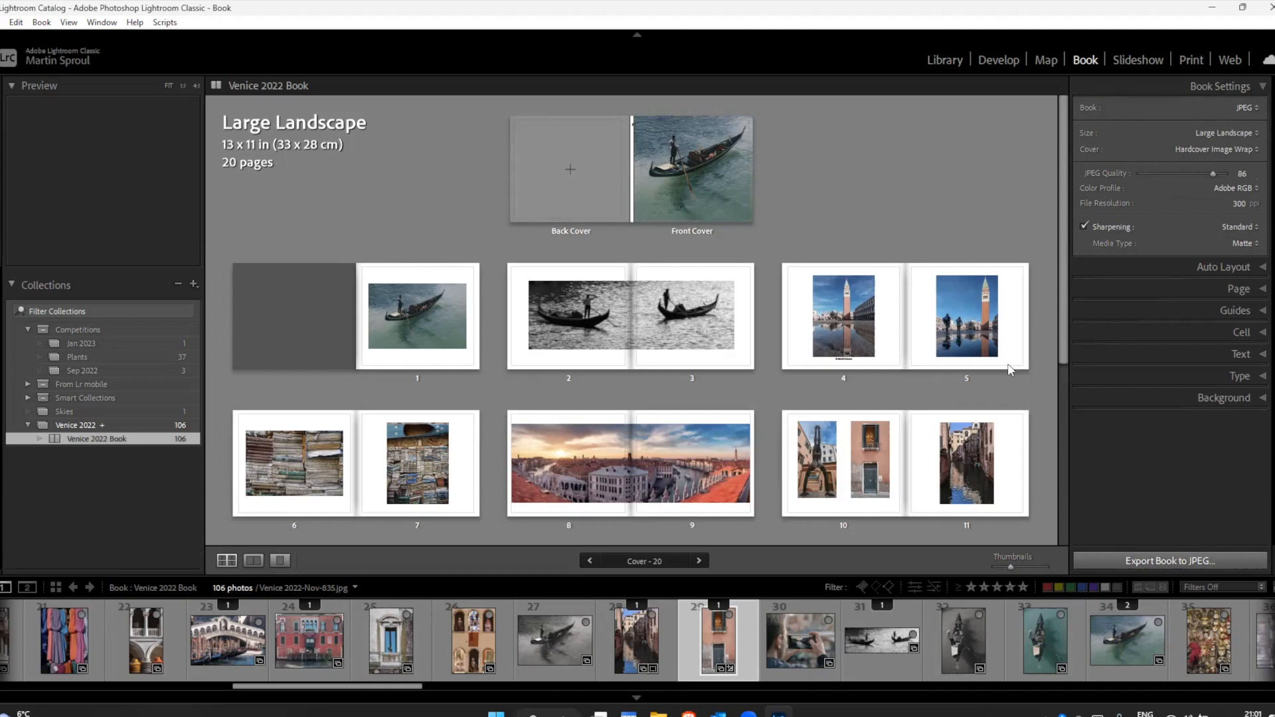
left_click(1168, 561)
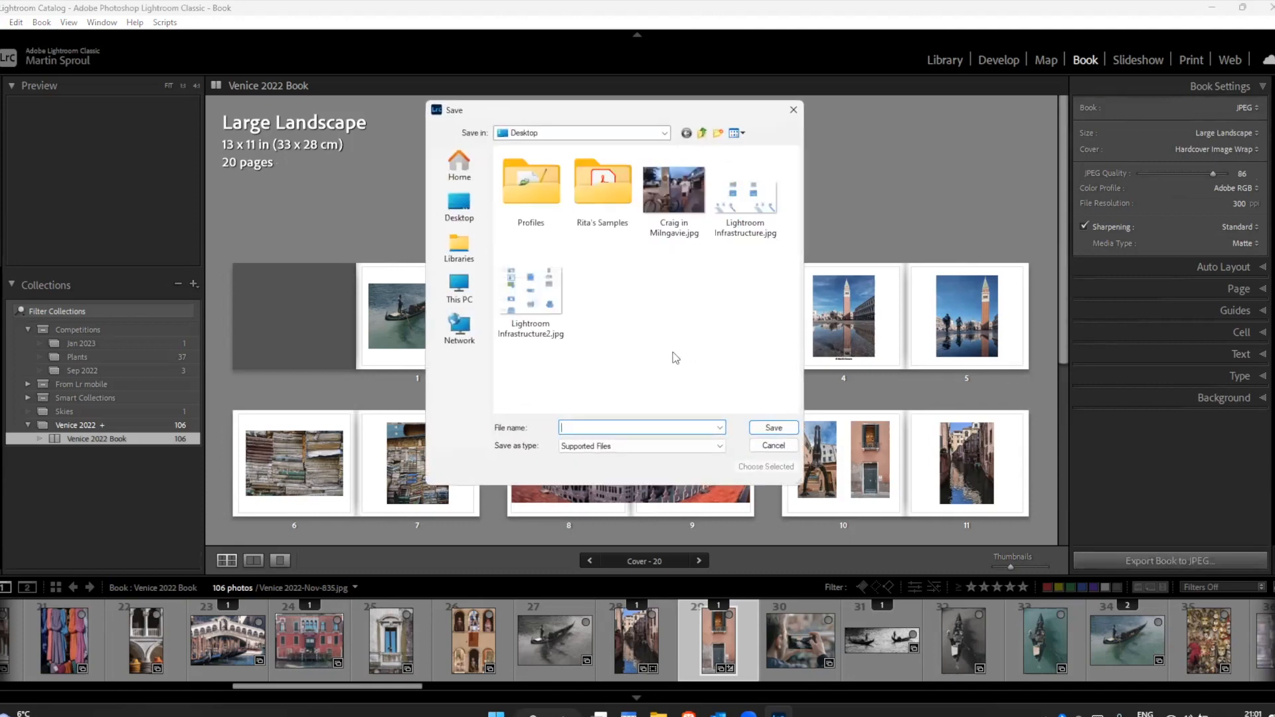
type("Venice Book Test")
left_click(776, 429)
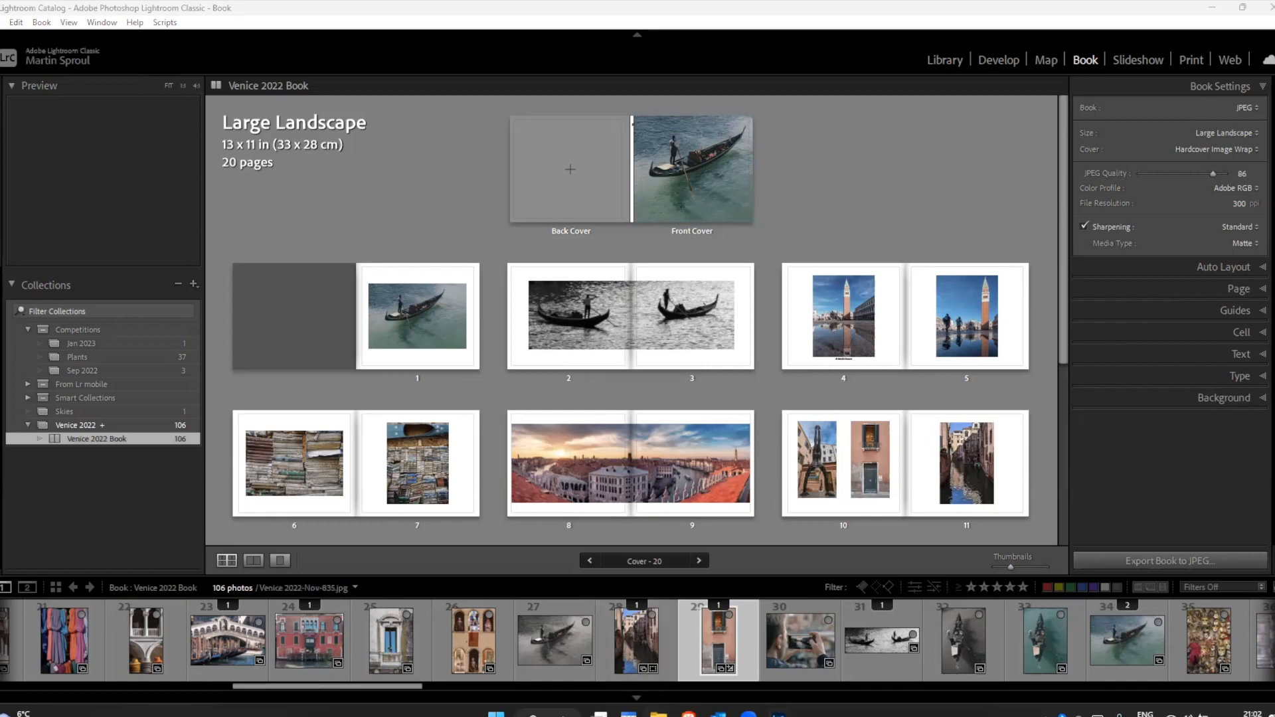
Step: Switch to File Explorer, open the Venice Book Test folder on the Desktop, and view the exported cover image
left_click(658, 714)
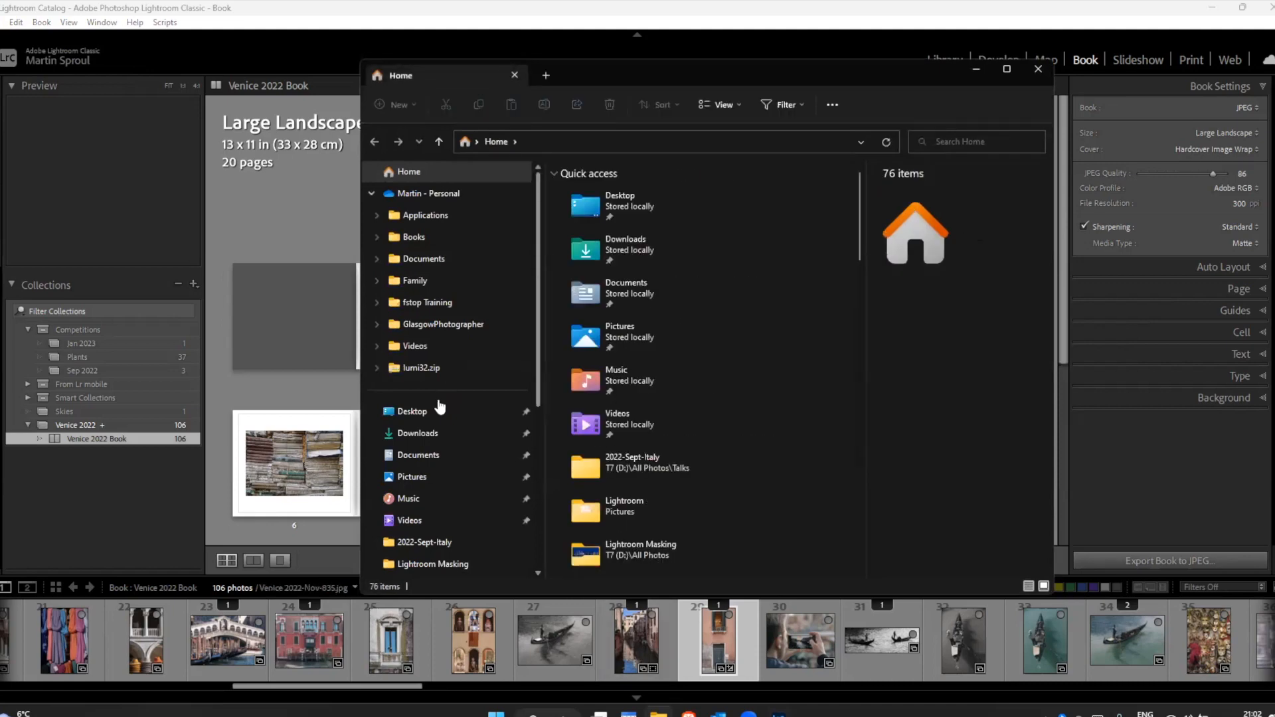
left_click(419, 413)
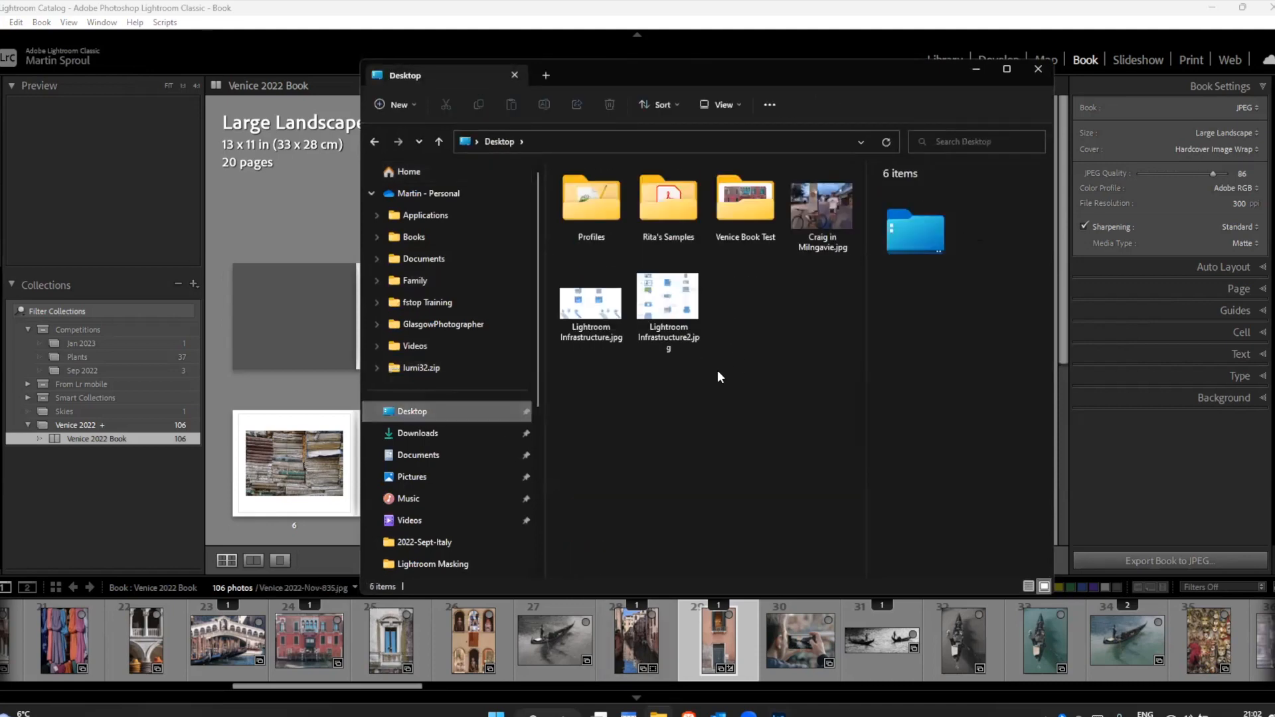
double_click(739, 226)
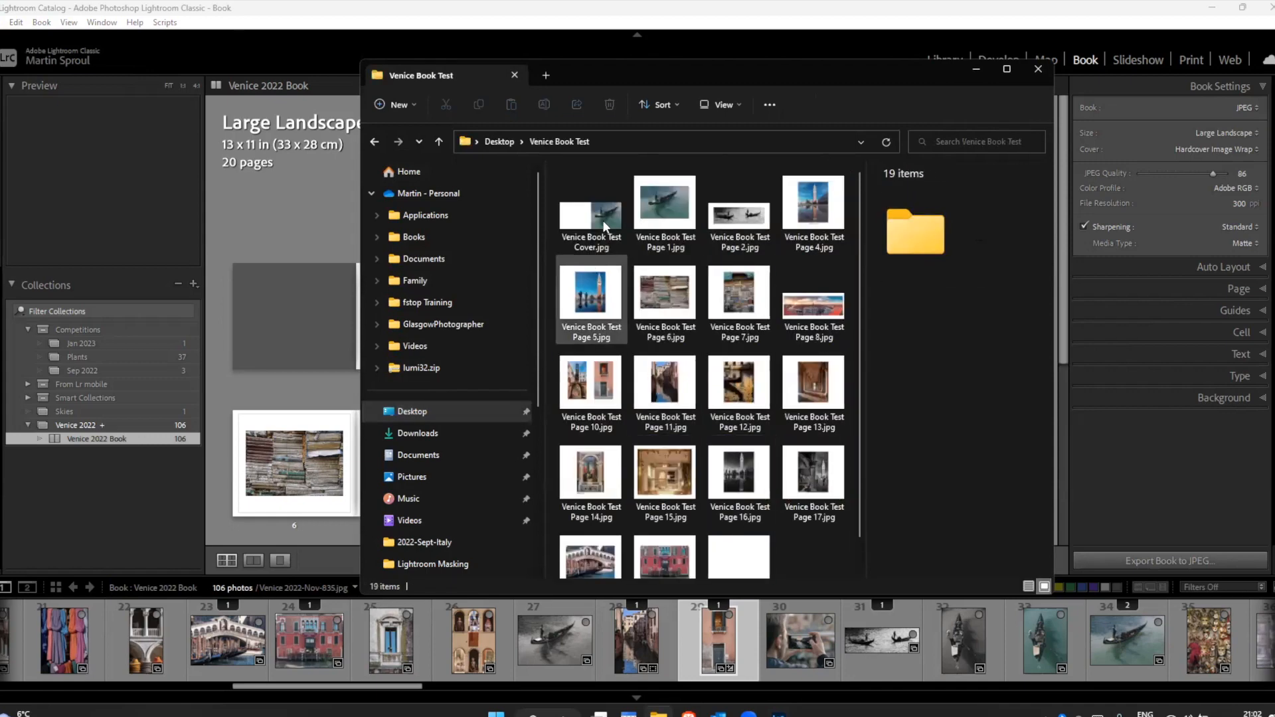
left_click(601, 221)
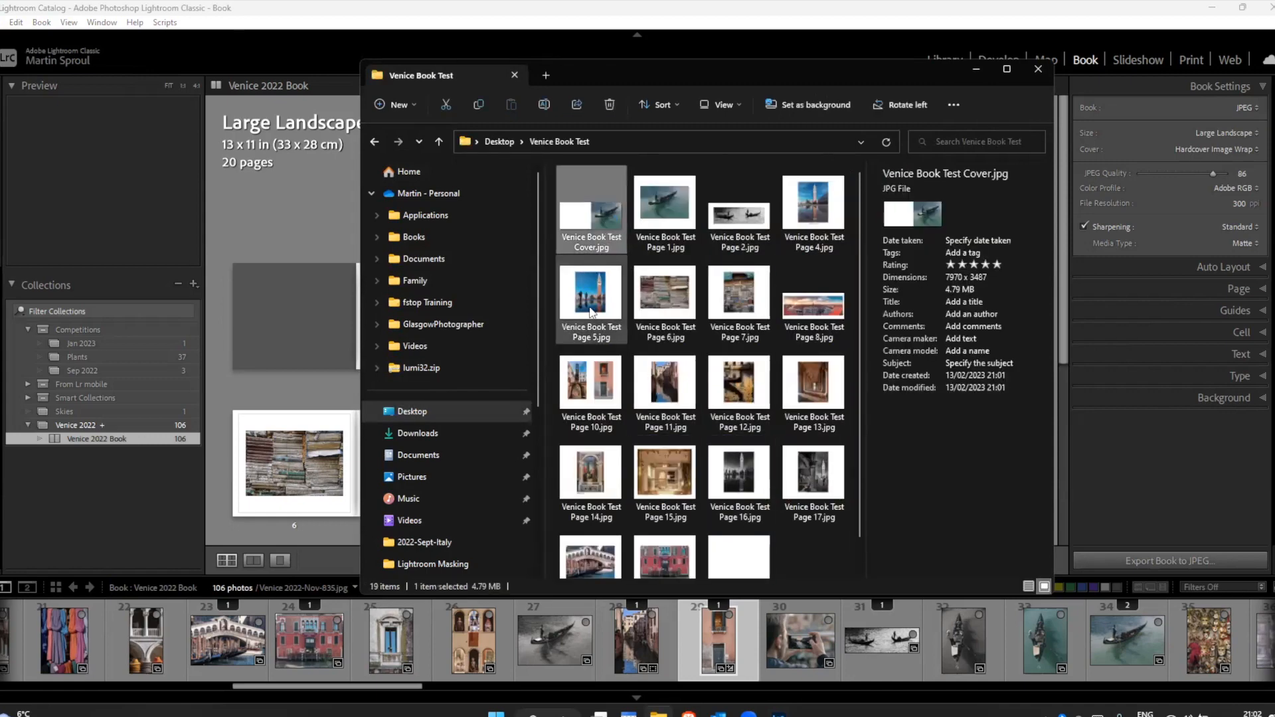
key("Return")
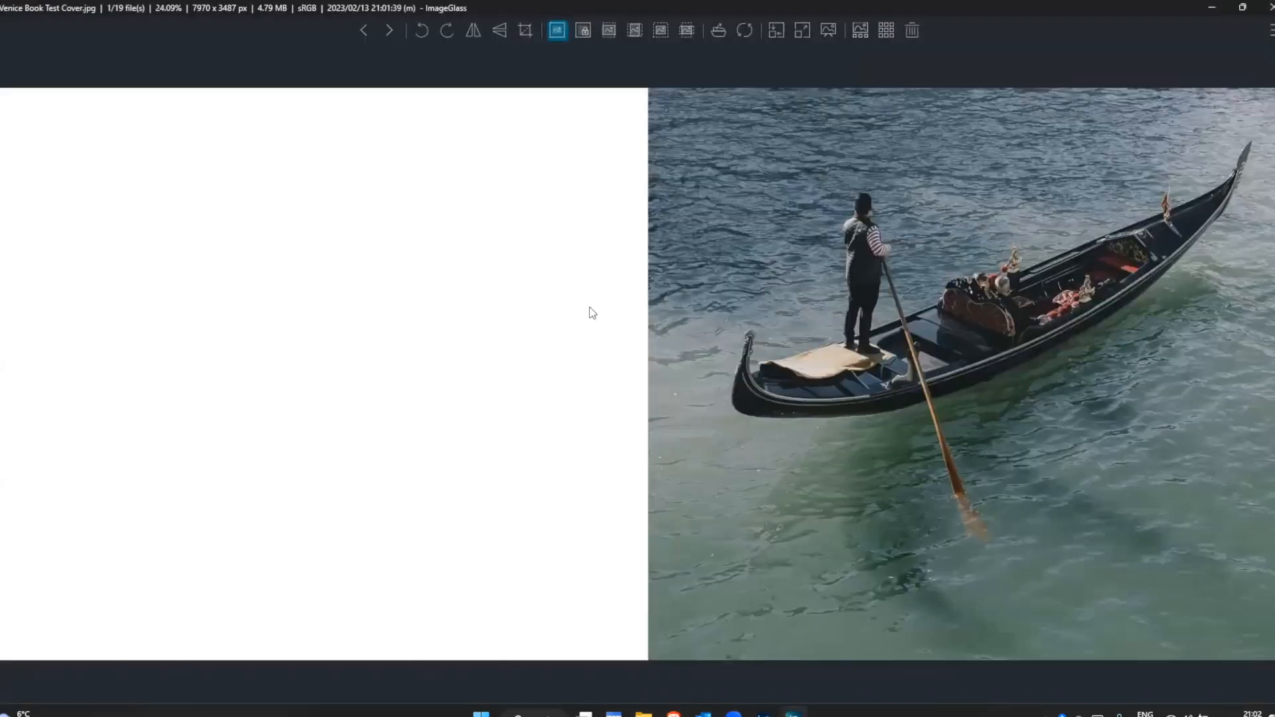
Step: Browse the exported page images in ImageGlass from page 1 through the page 8 panorama
key("Right")
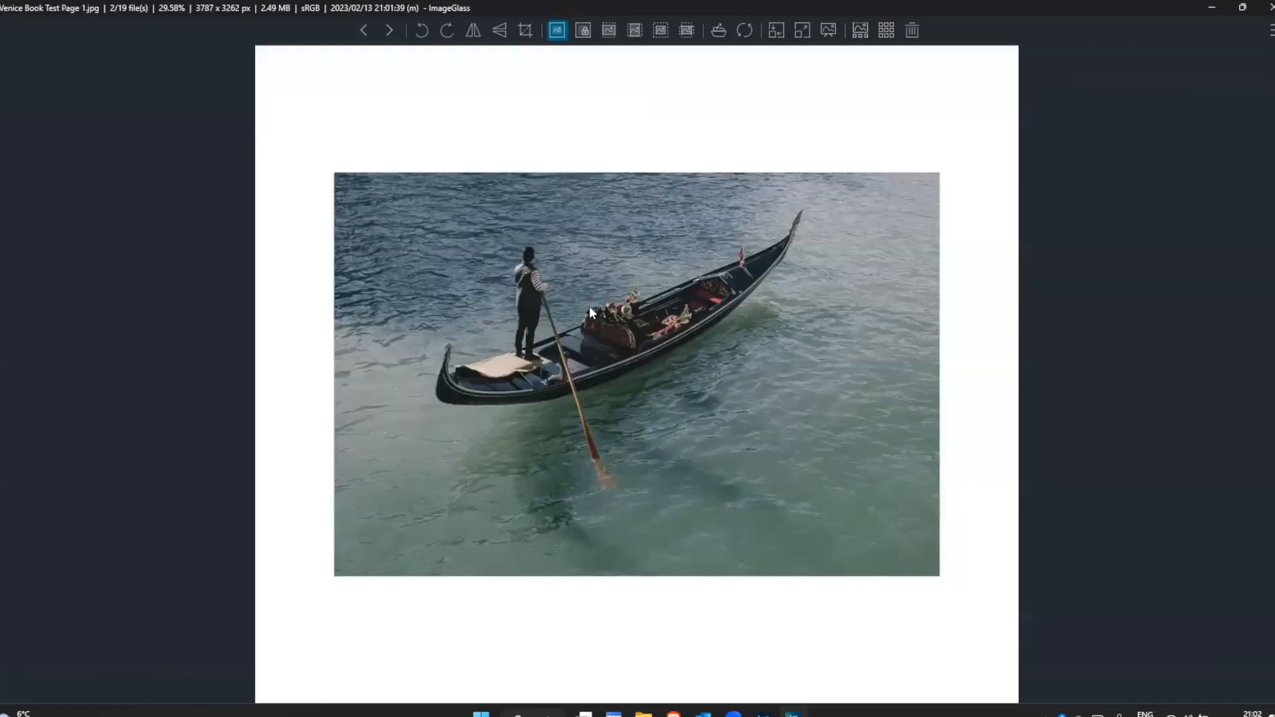
key("Right")
key("Right")
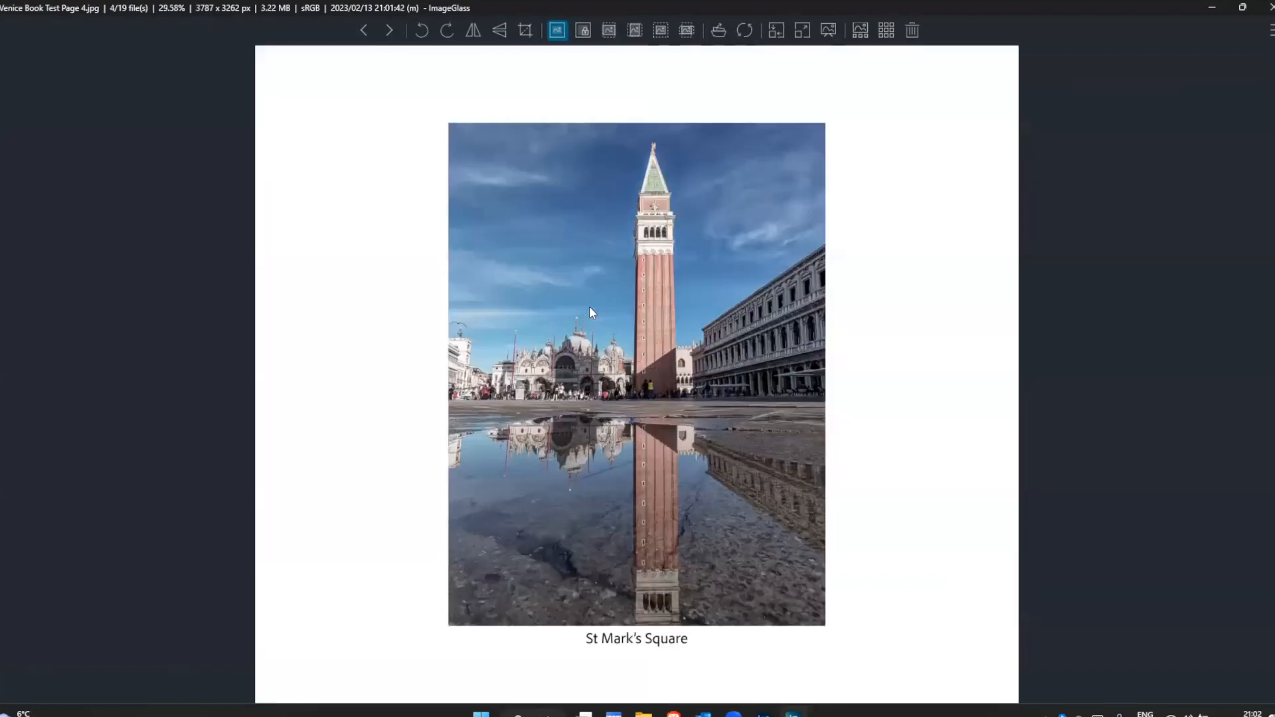
key("Right")
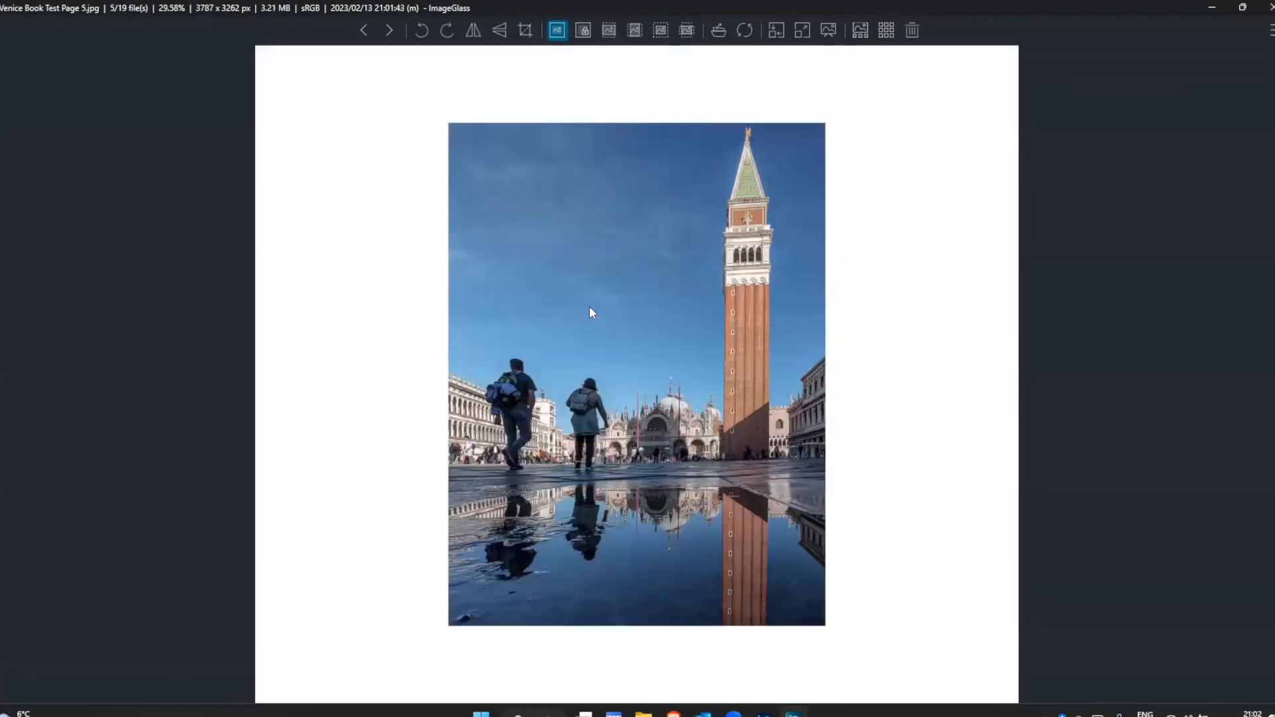
key("Right")
key("Right")
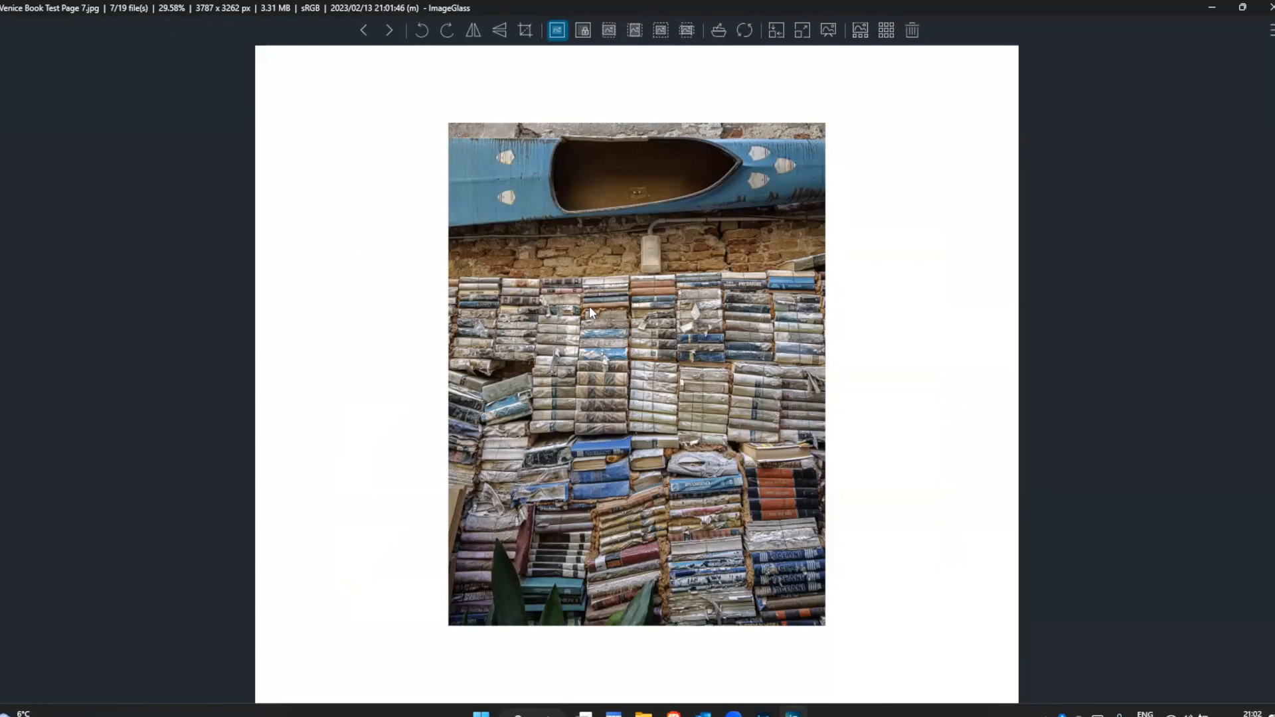
key("Right")
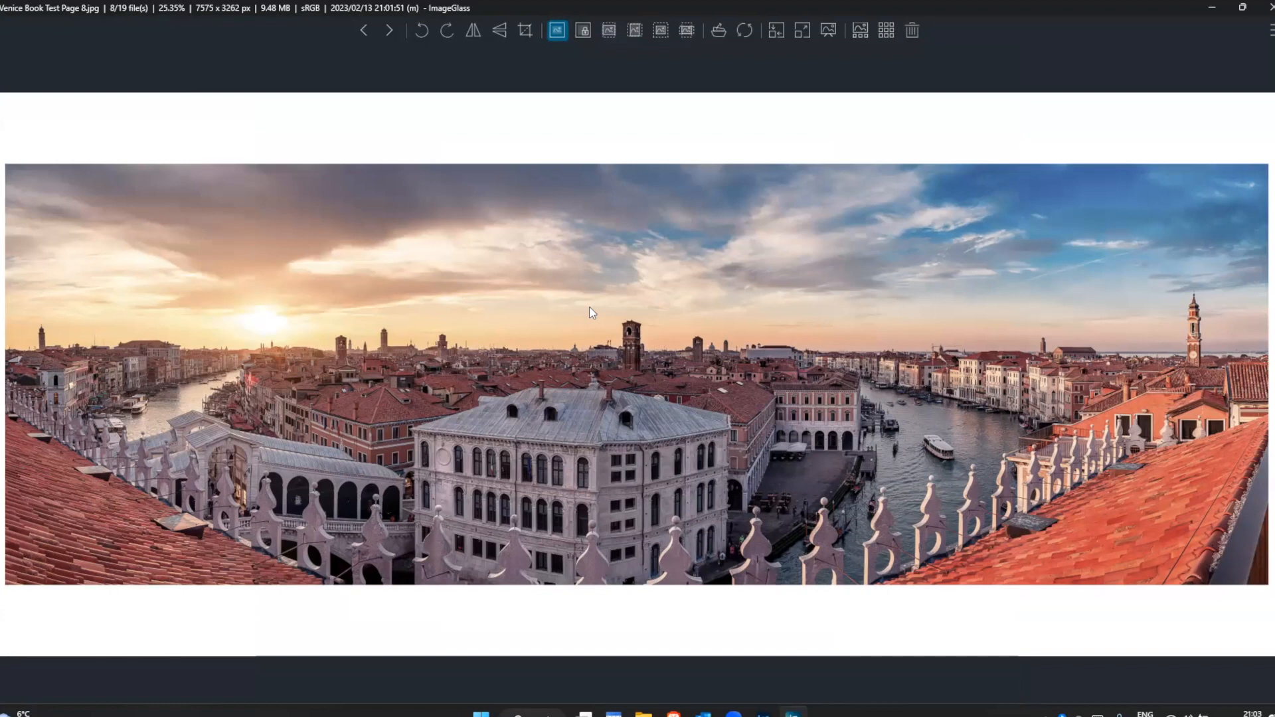
Step: Return to Lightroom Classic, show the Auto Layout settings, and recheck the exported Venice Book Test folder before closing File Explorer
left_click(767, 712)
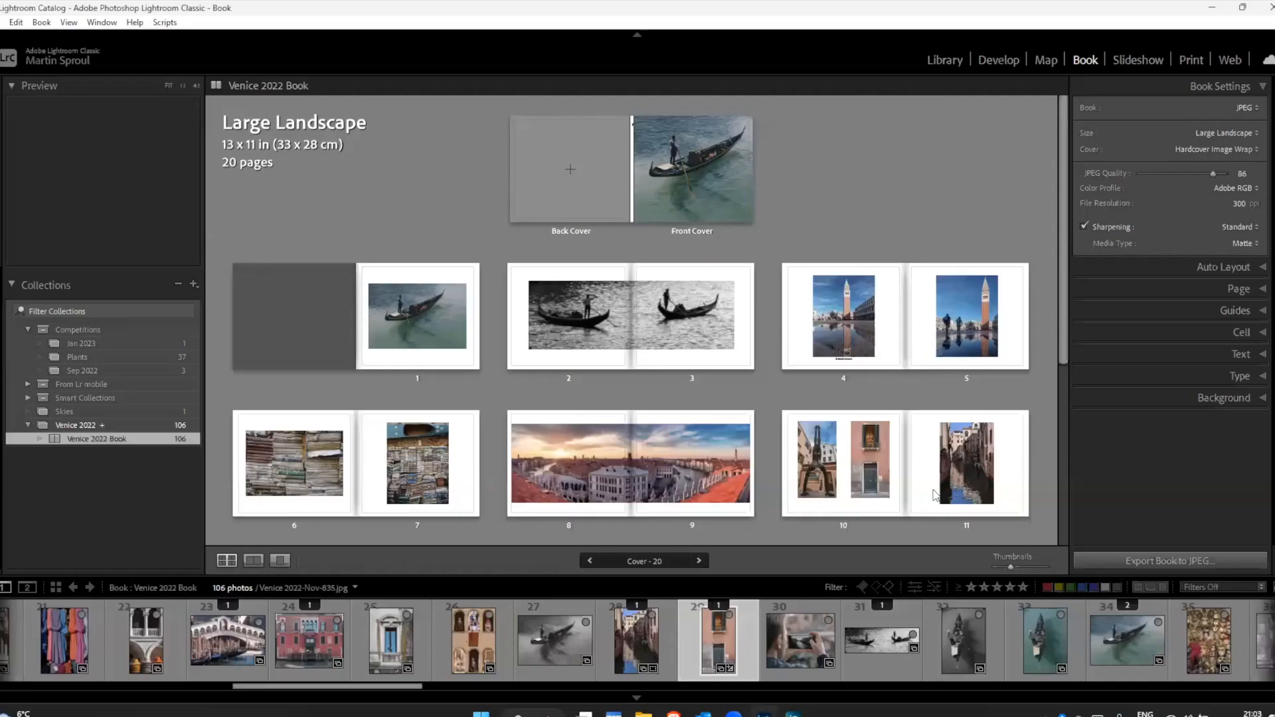
left_click(1217, 268)
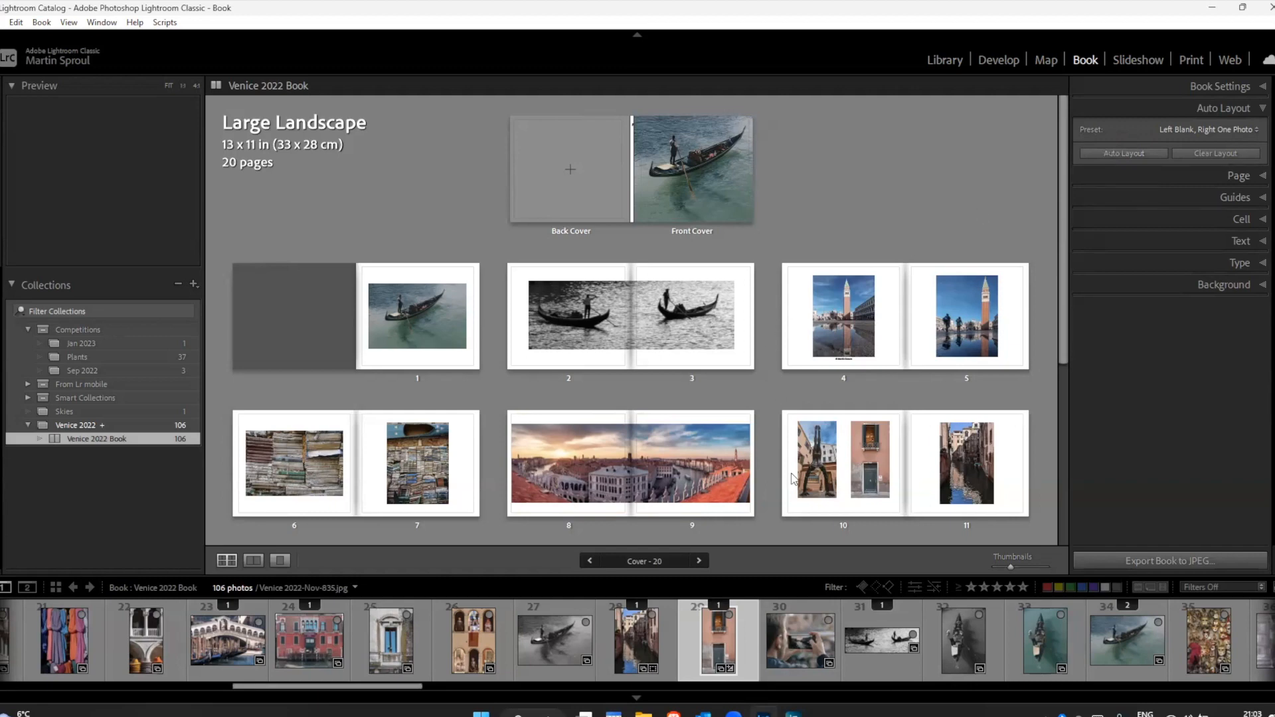
left_click(643, 714)
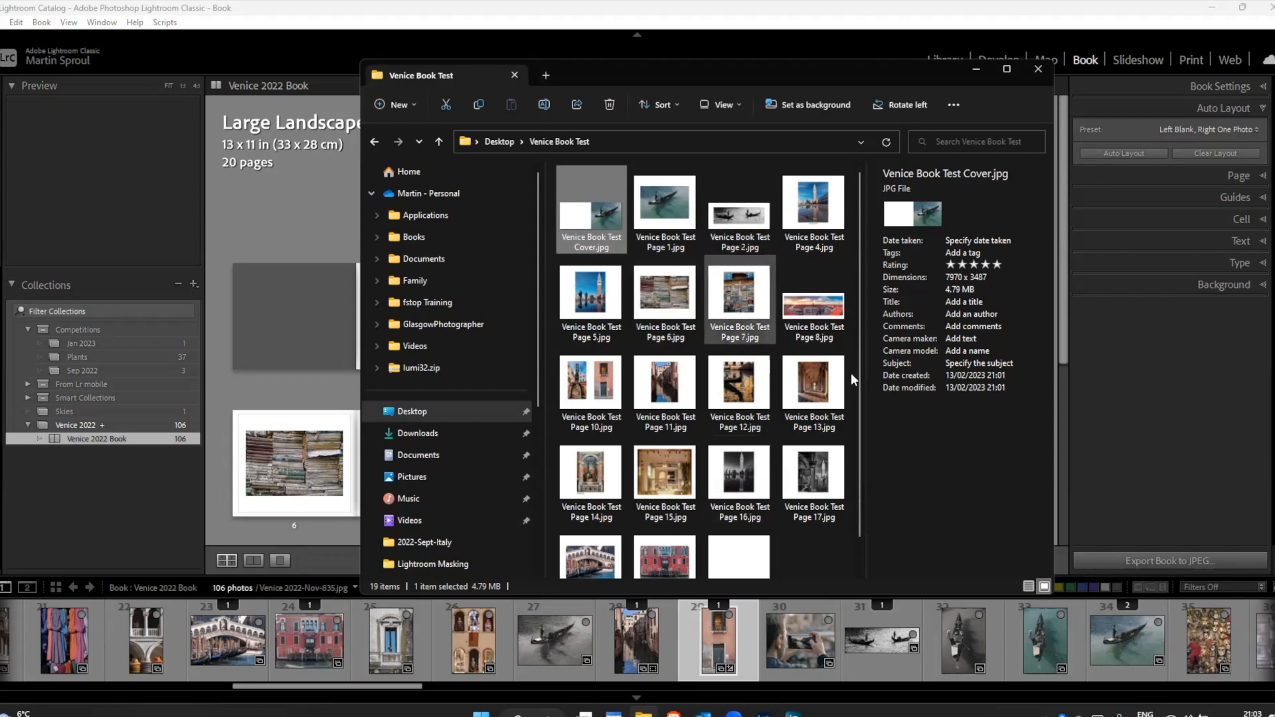
left_click(1037, 69)
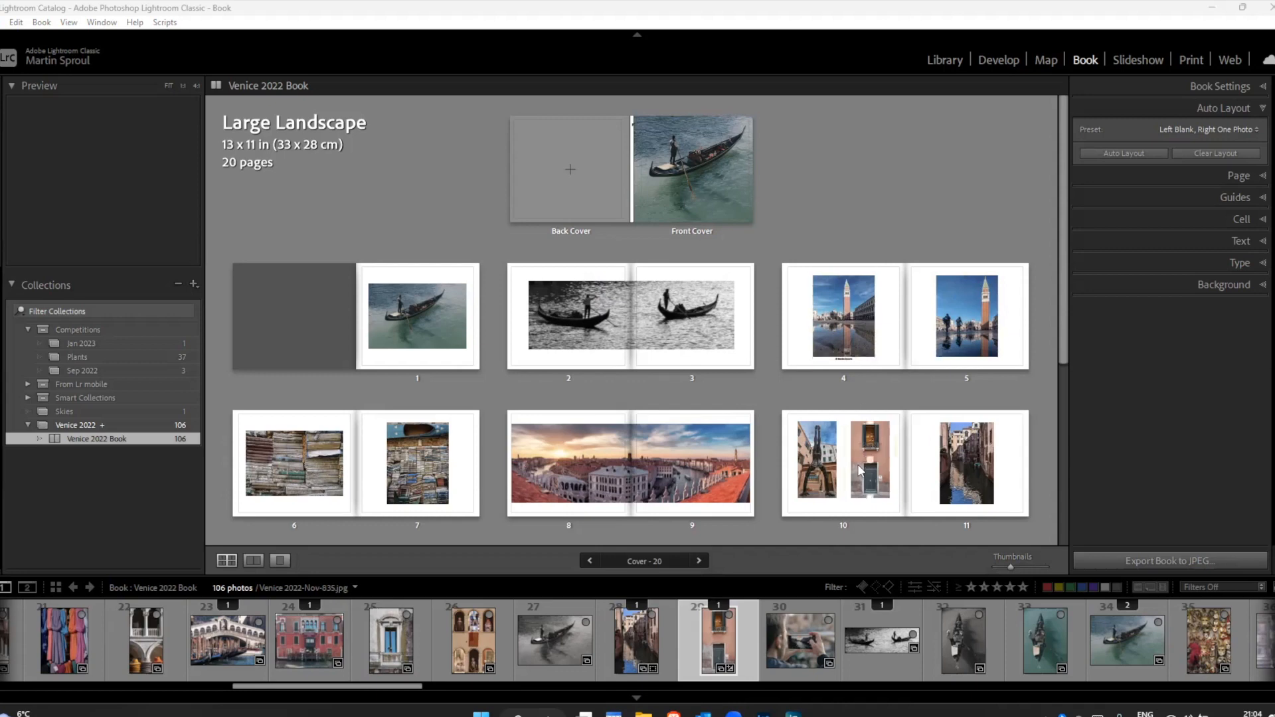
Step: Apply the Creative layout with a staggered grid of small square photo cells and a text block to page 20
scroll(1064, 524, "down", 5)
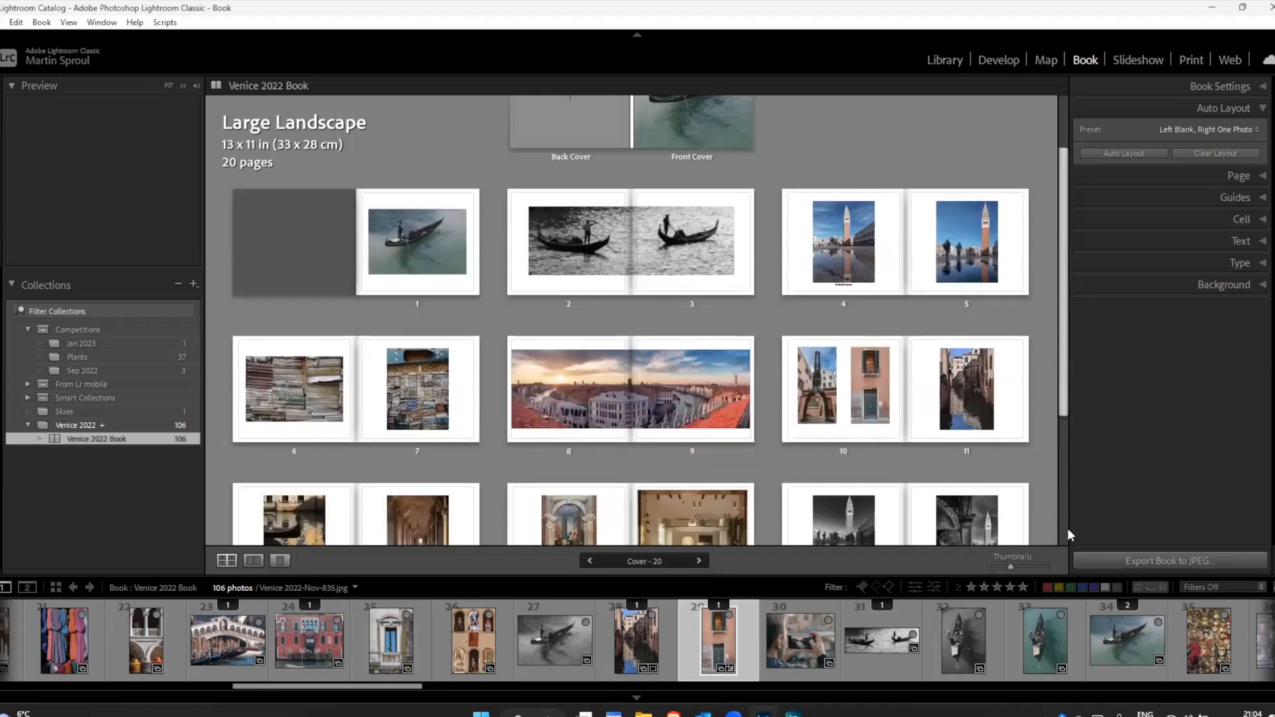
left_click(606, 516)
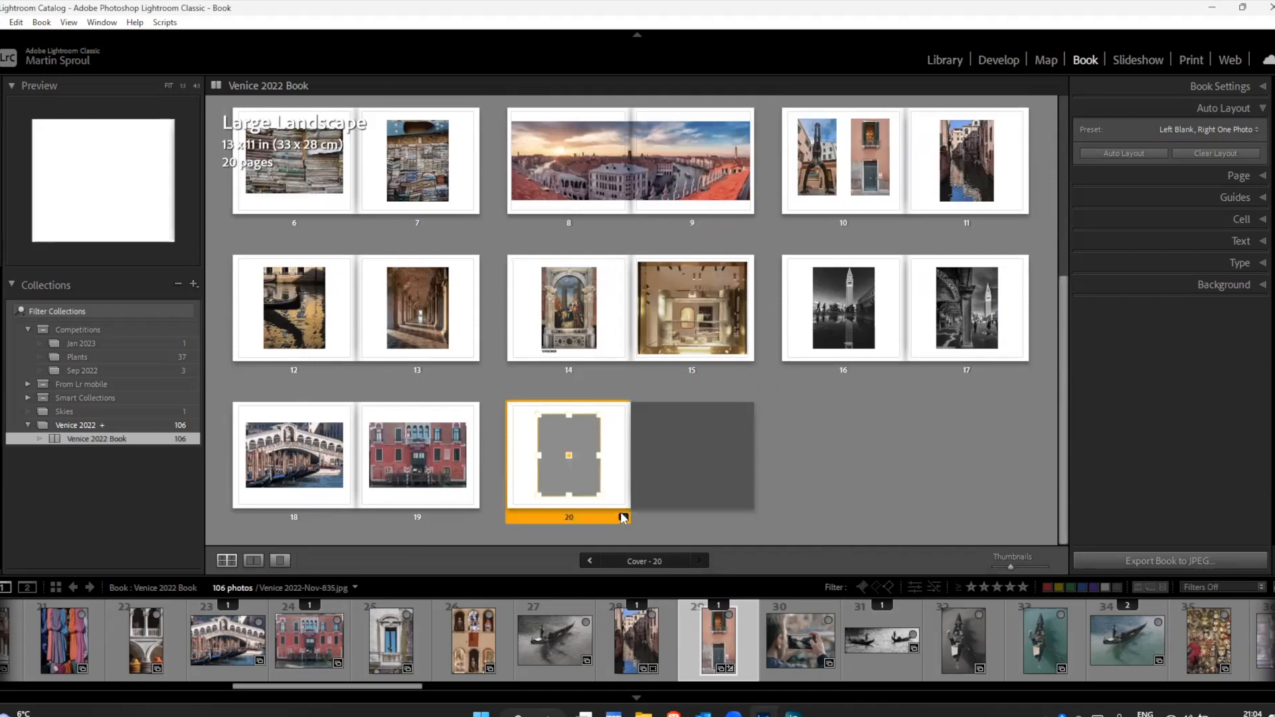
left_click(623, 517)
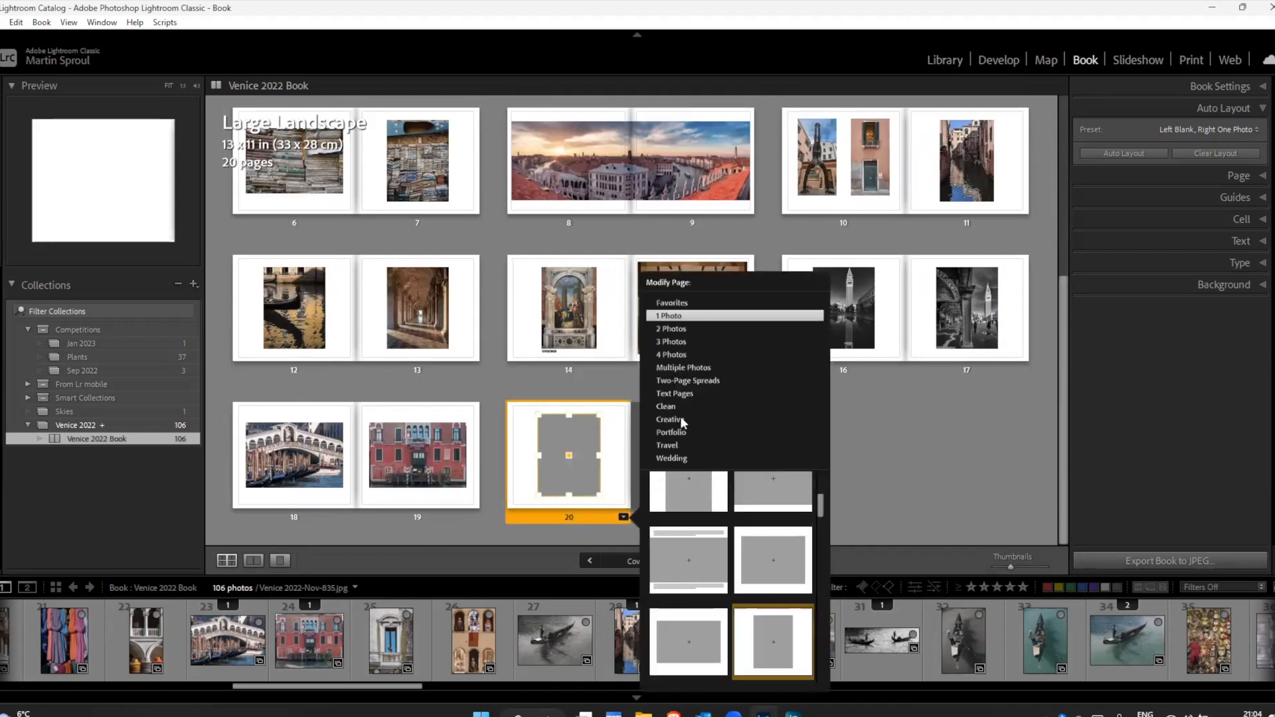
left_click(679, 419)
scroll(746, 523, "down", 5)
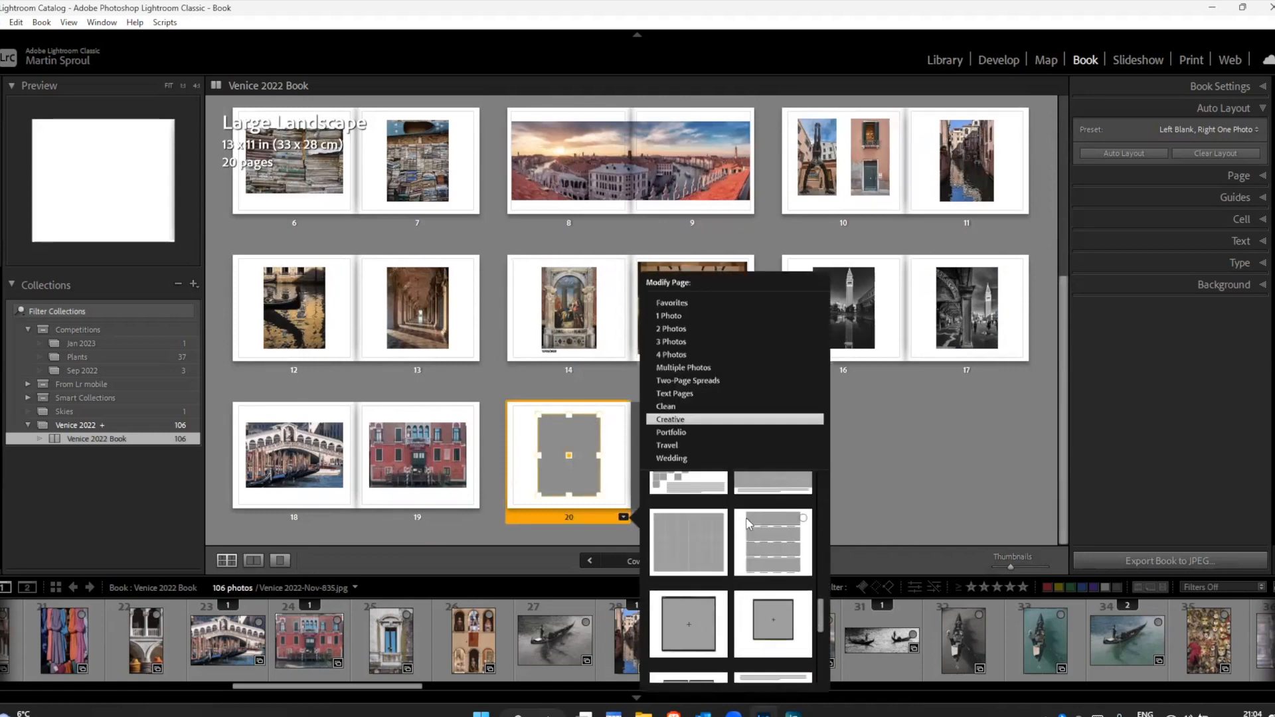
scroll(749, 524, "up", 2)
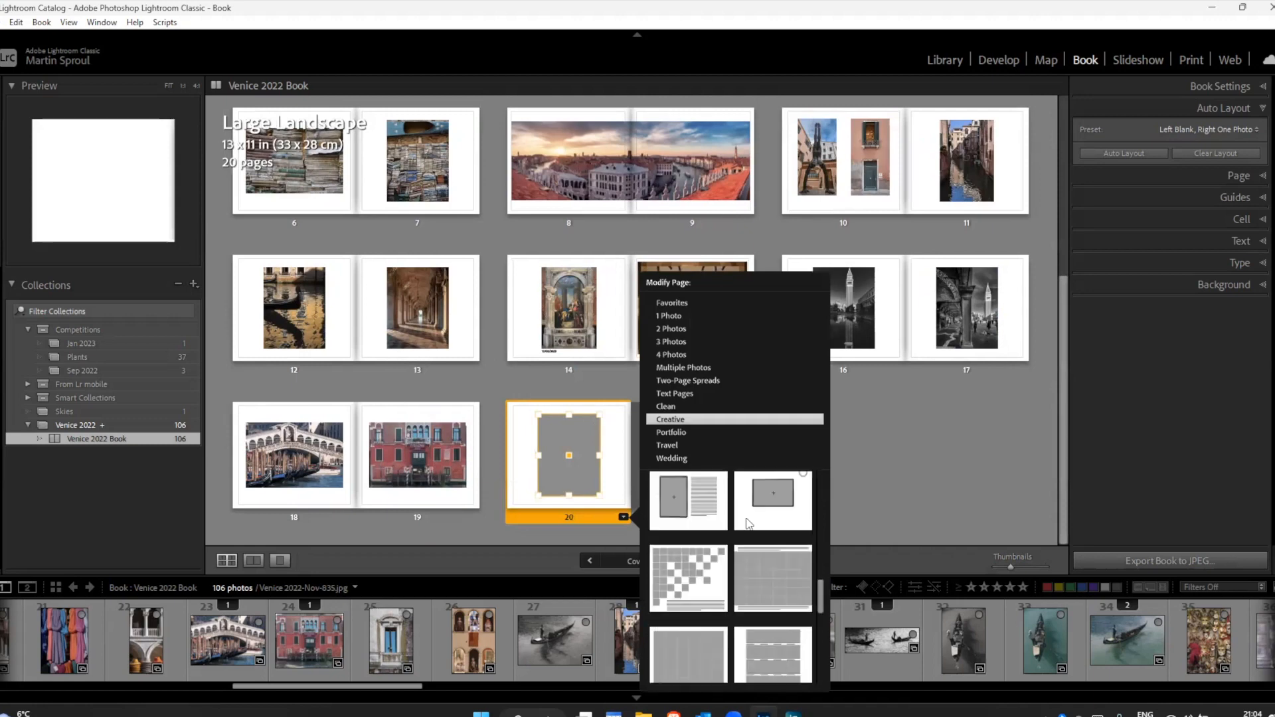
left_click(698, 517)
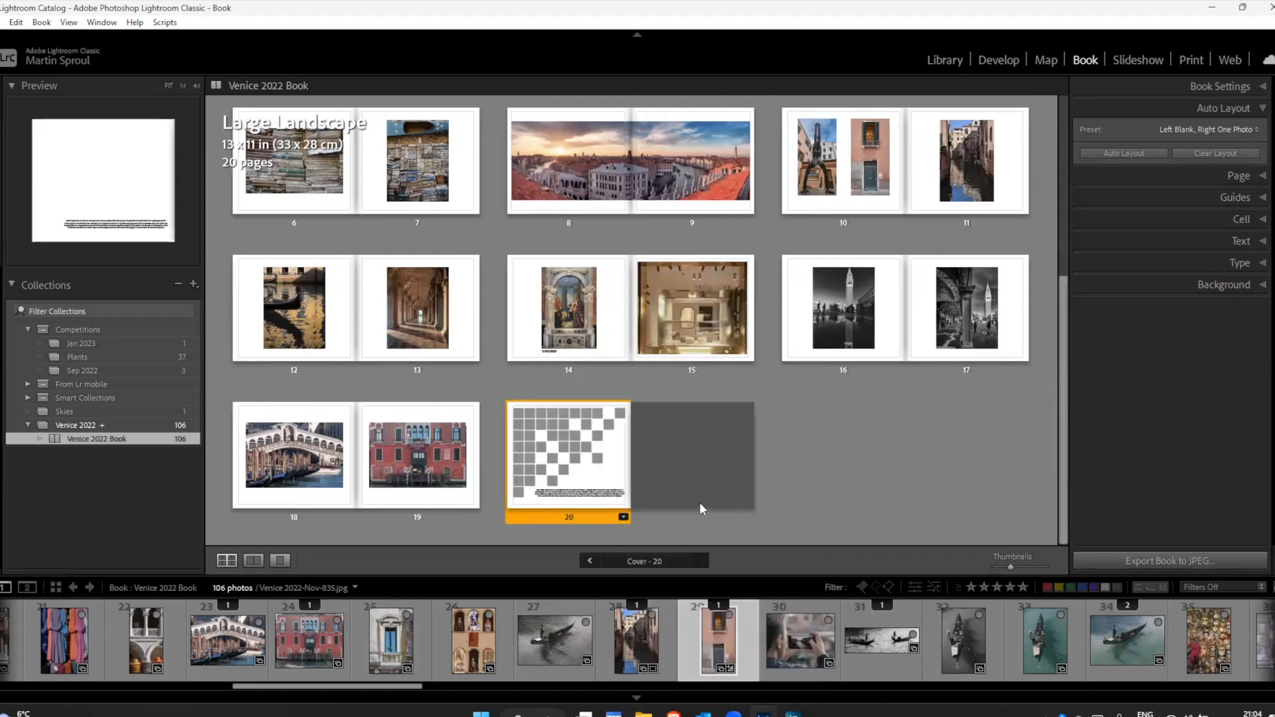
Step: Fill several of page 20's grid cells with the black-and-white gondola, canal, phone, blue window, red building and bridge photos
left_click_drag(552, 643, 539, 425)
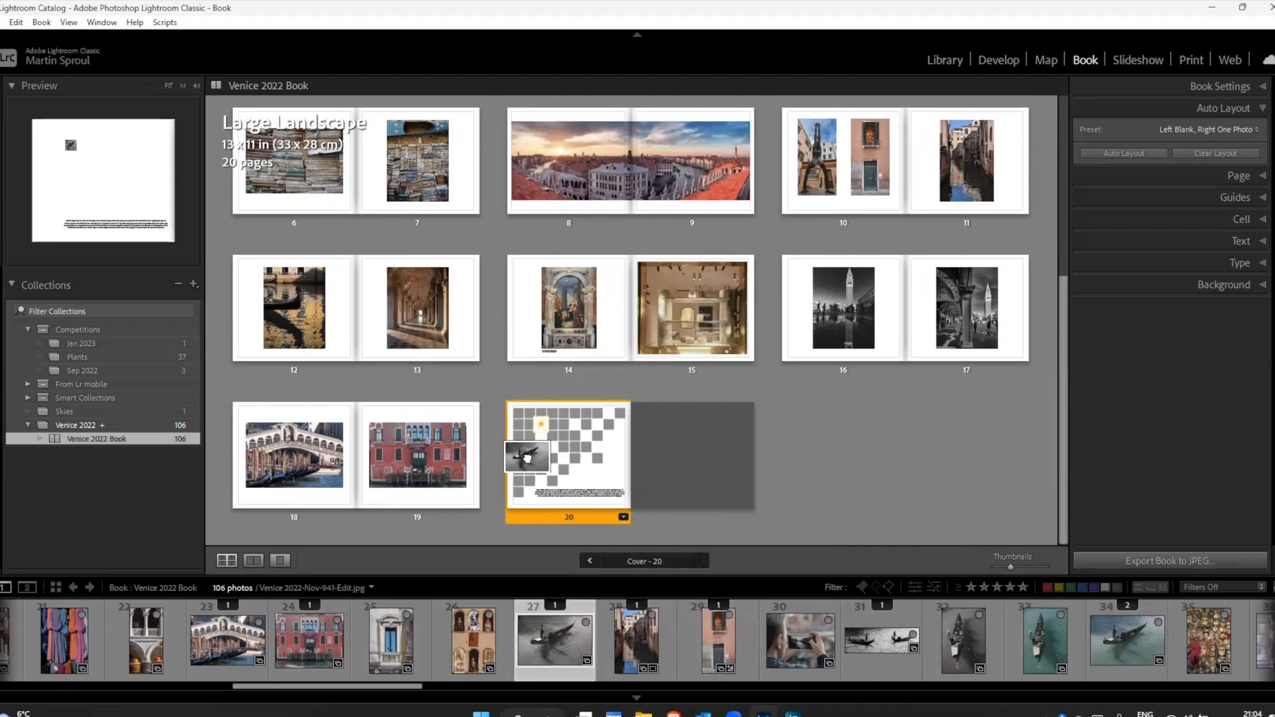
left_click_drag(639, 629, 575, 436)
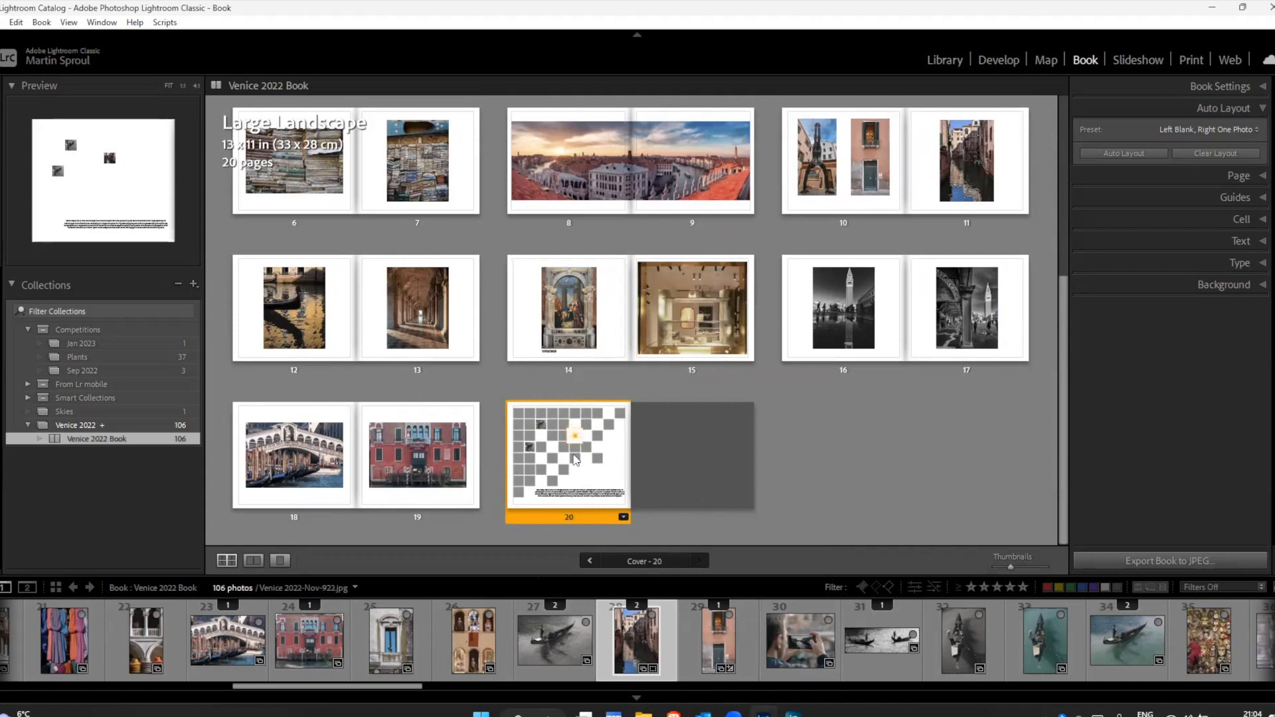
left_click(791, 637)
left_click_drag(401, 644, 523, 470)
double_click(514, 519)
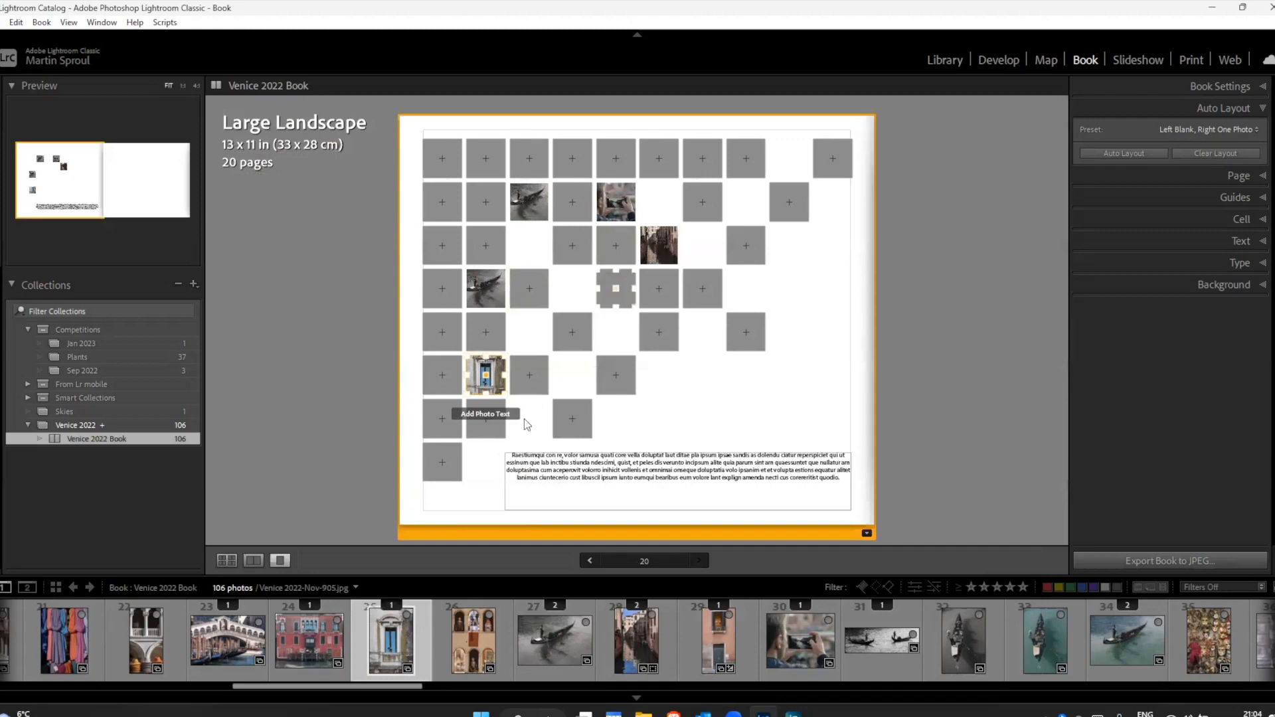
left_click_drag(312, 637, 439, 375)
left_click_drag(219, 647, 442, 419)
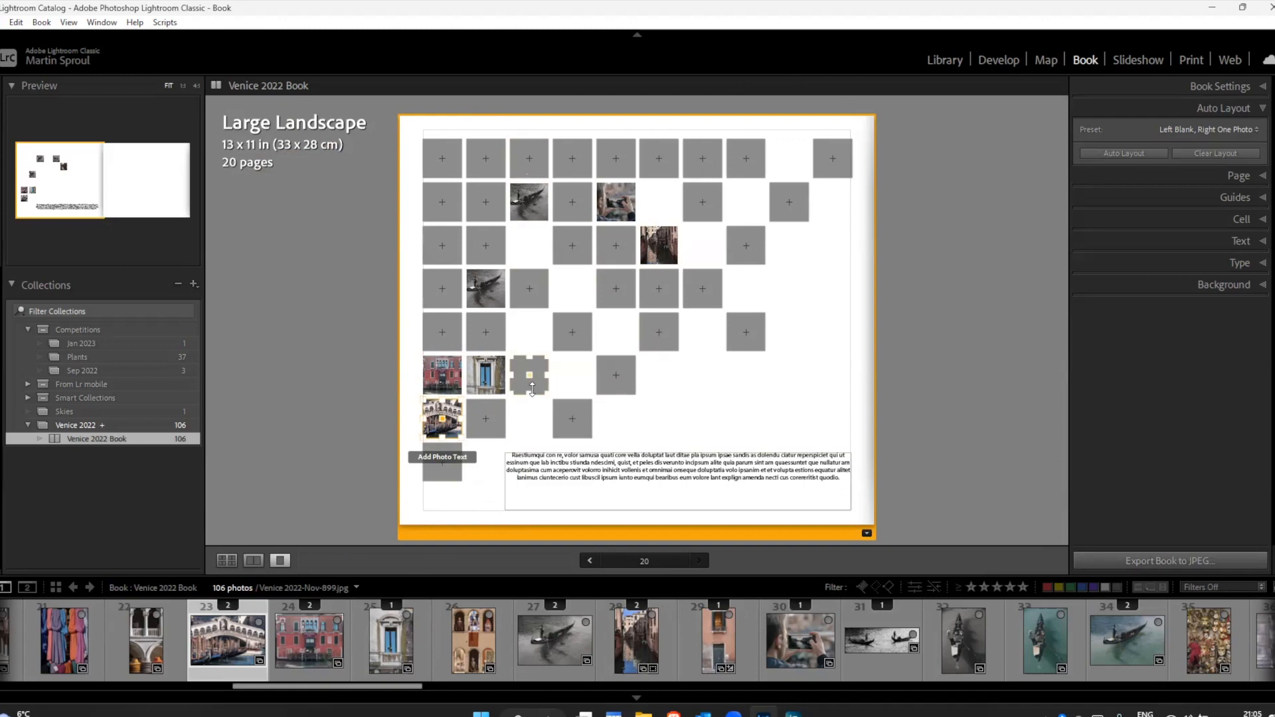
Step: Change page 20 to a six-photo layout and replace the duplicate gondola photo with the canal photo, returning to multi-page view
left_click(866, 534)
left_click(928, 544)
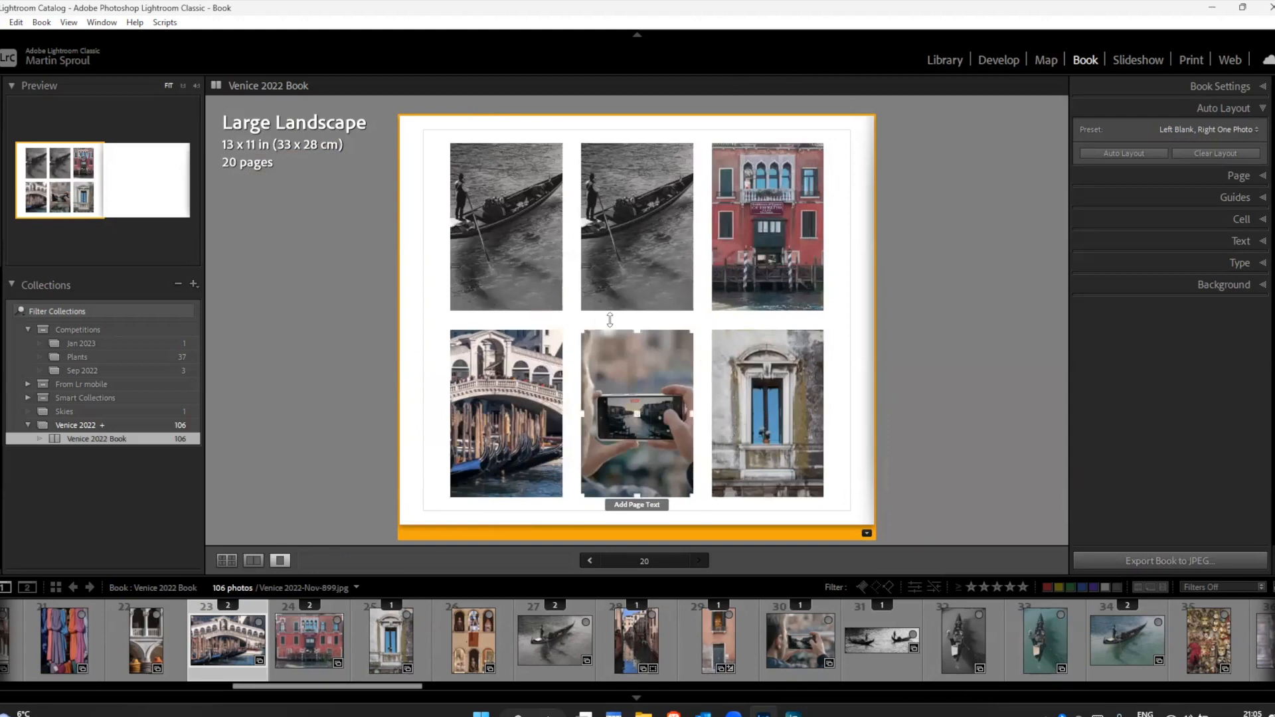
left_click_drag(639, 635, 640, 226)
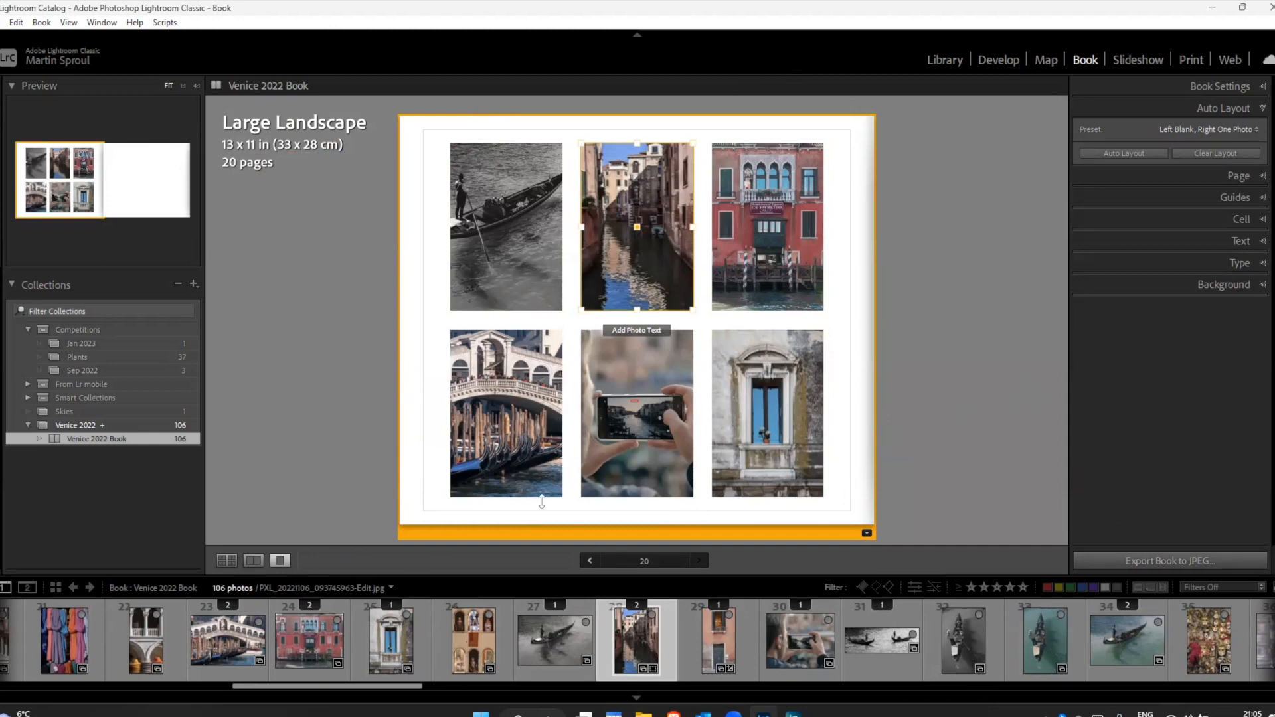
left_click(227, 560)
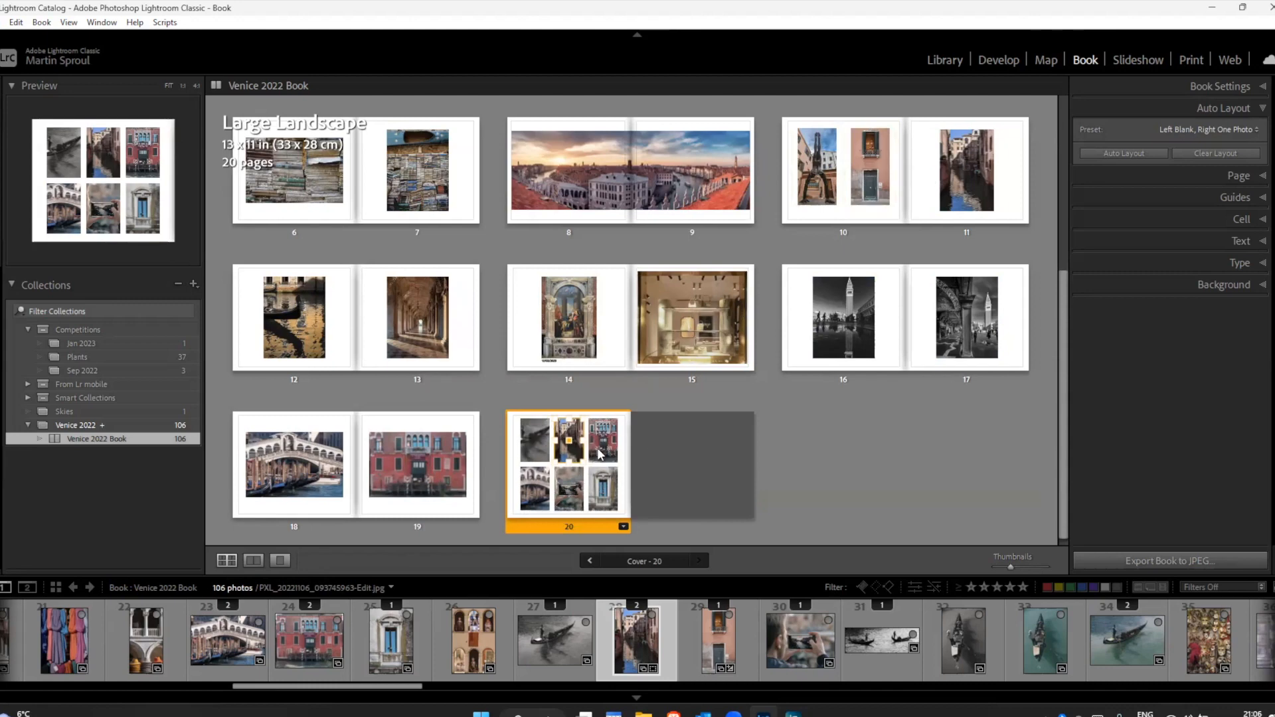
Step: Review the finished pages in multi-page view and check the output types available for the book, keeping JPEG
left_click(807, 457)
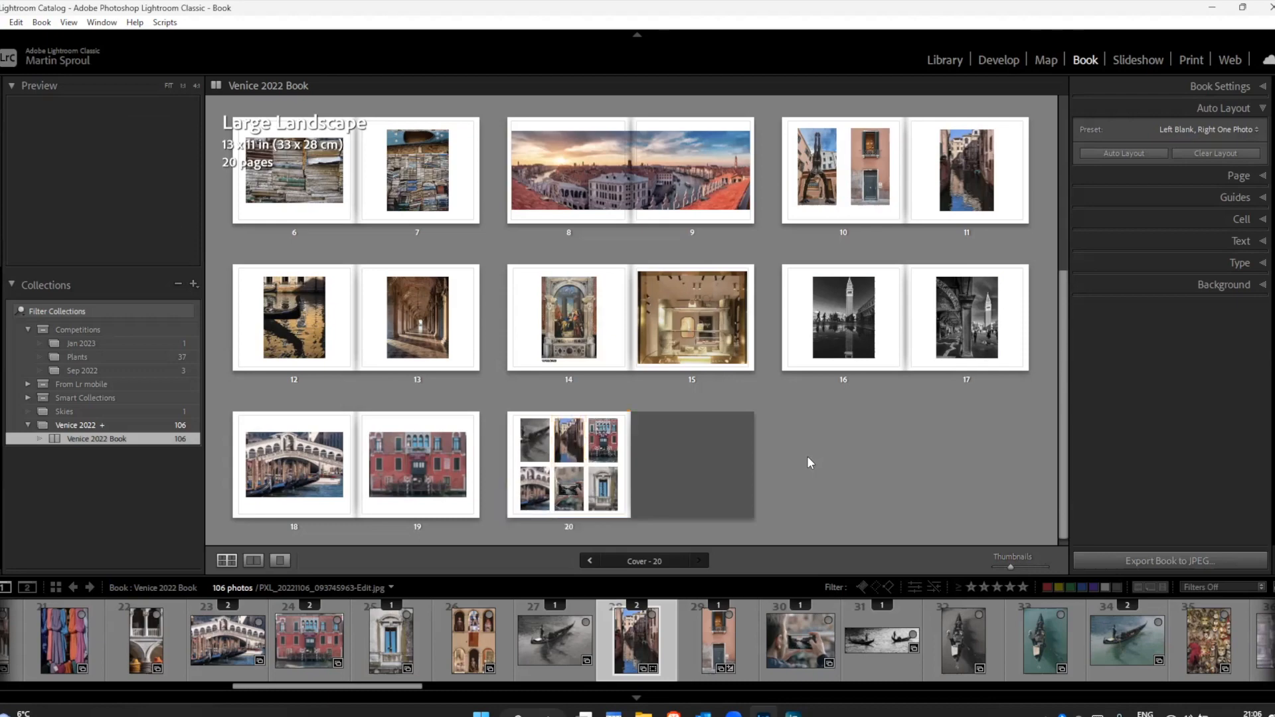
scroll(807, 458, "up", 3)
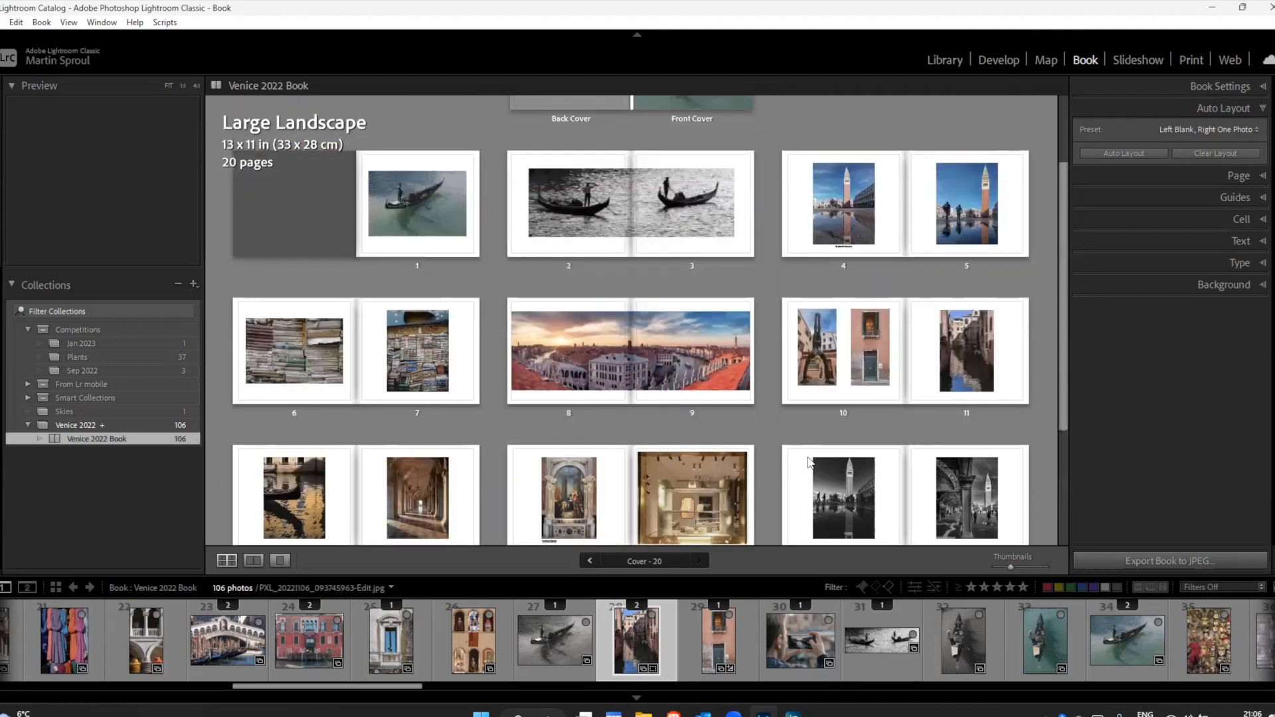
scroll(807, 459, "down", 3)
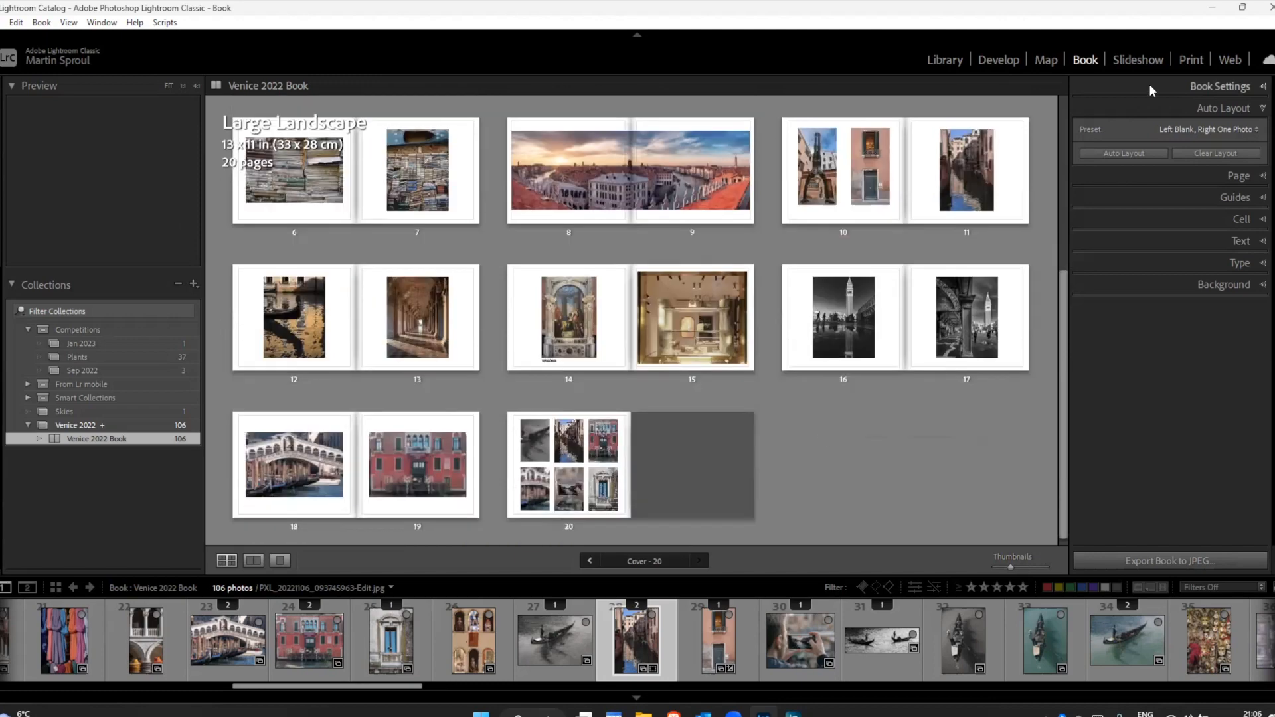
left_click(1224, 85)
left_click(1234, 107)
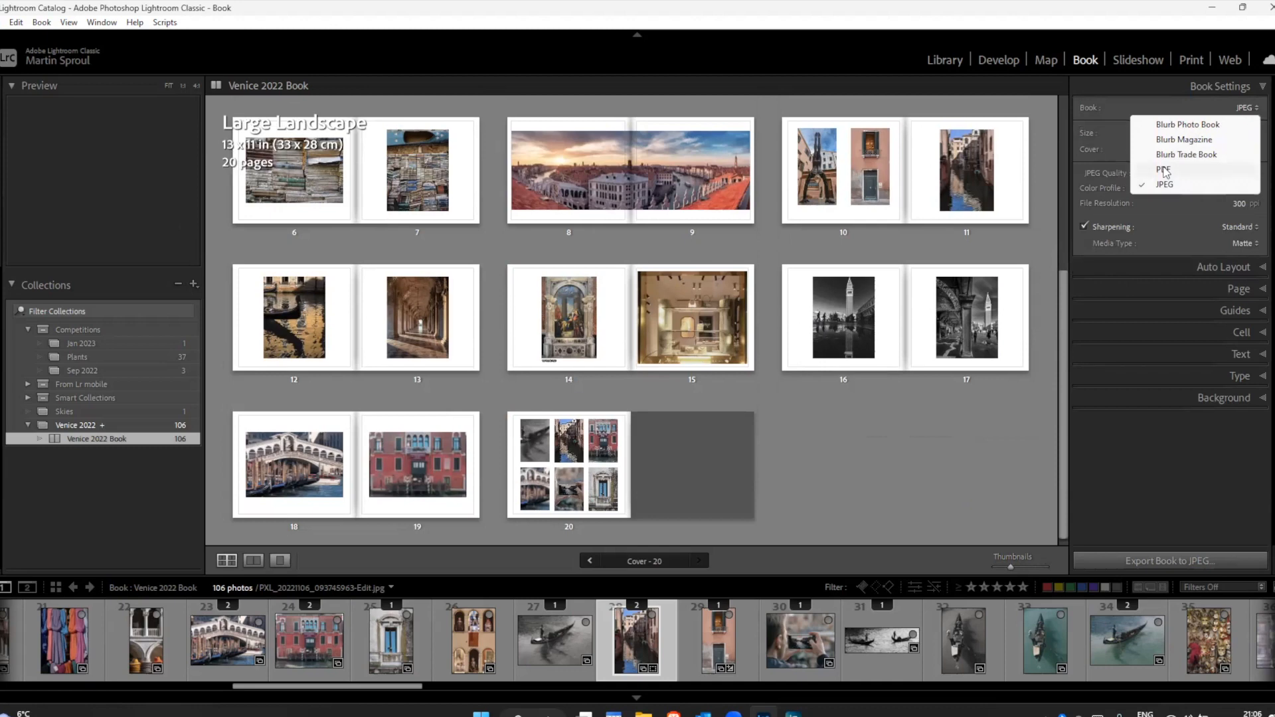
left_click(933, 441)
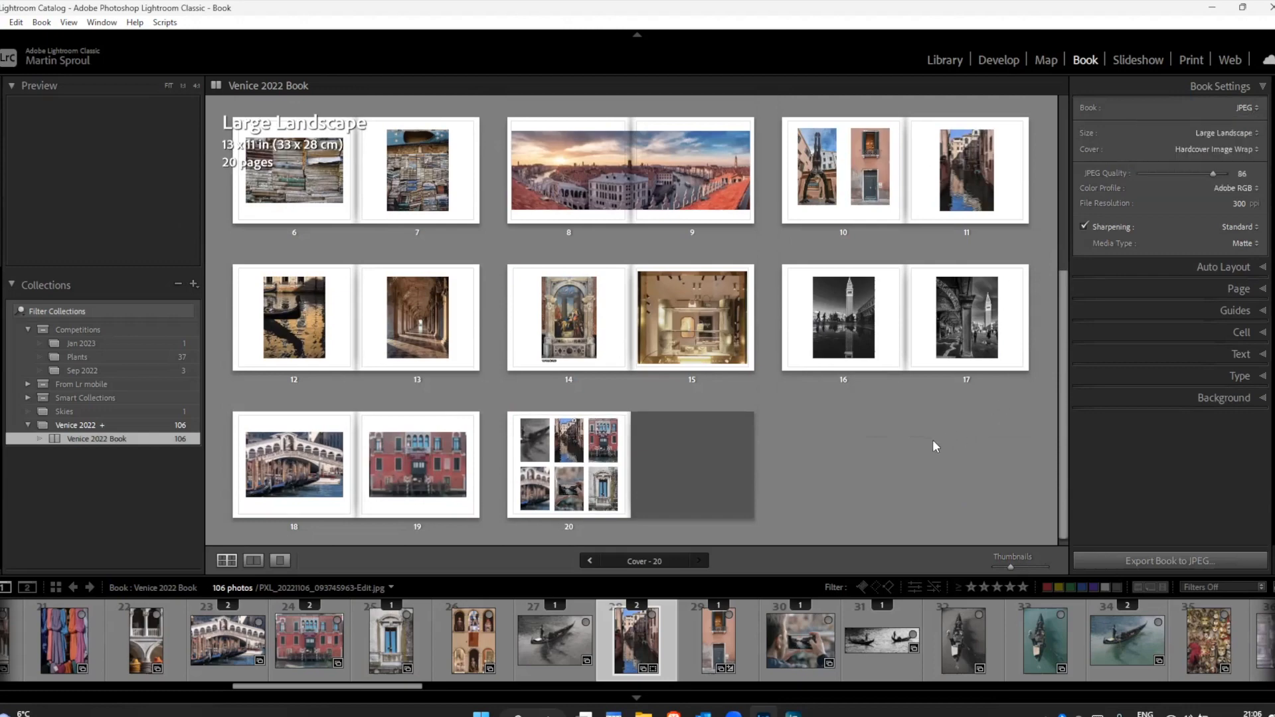